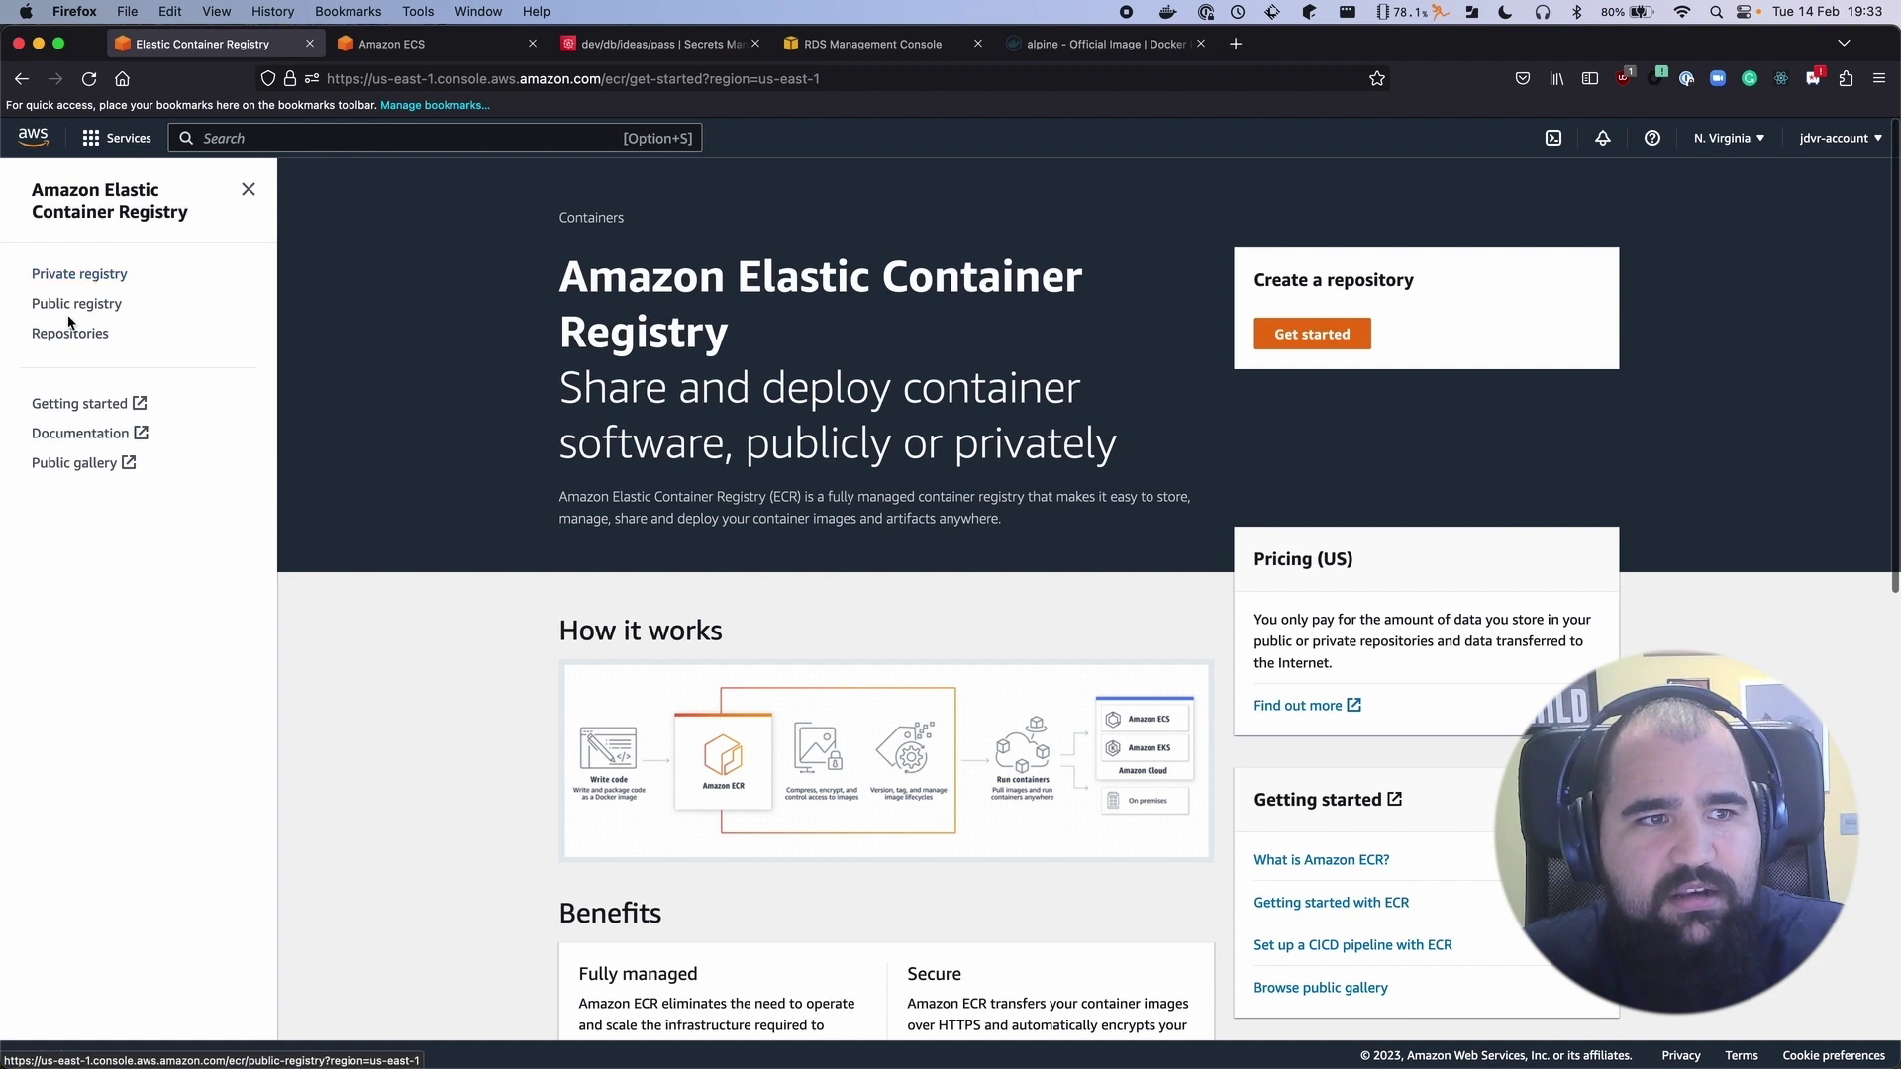
Start creating a new repository from the Repositories list, with its visibility set to Public
left_click(67, 333)
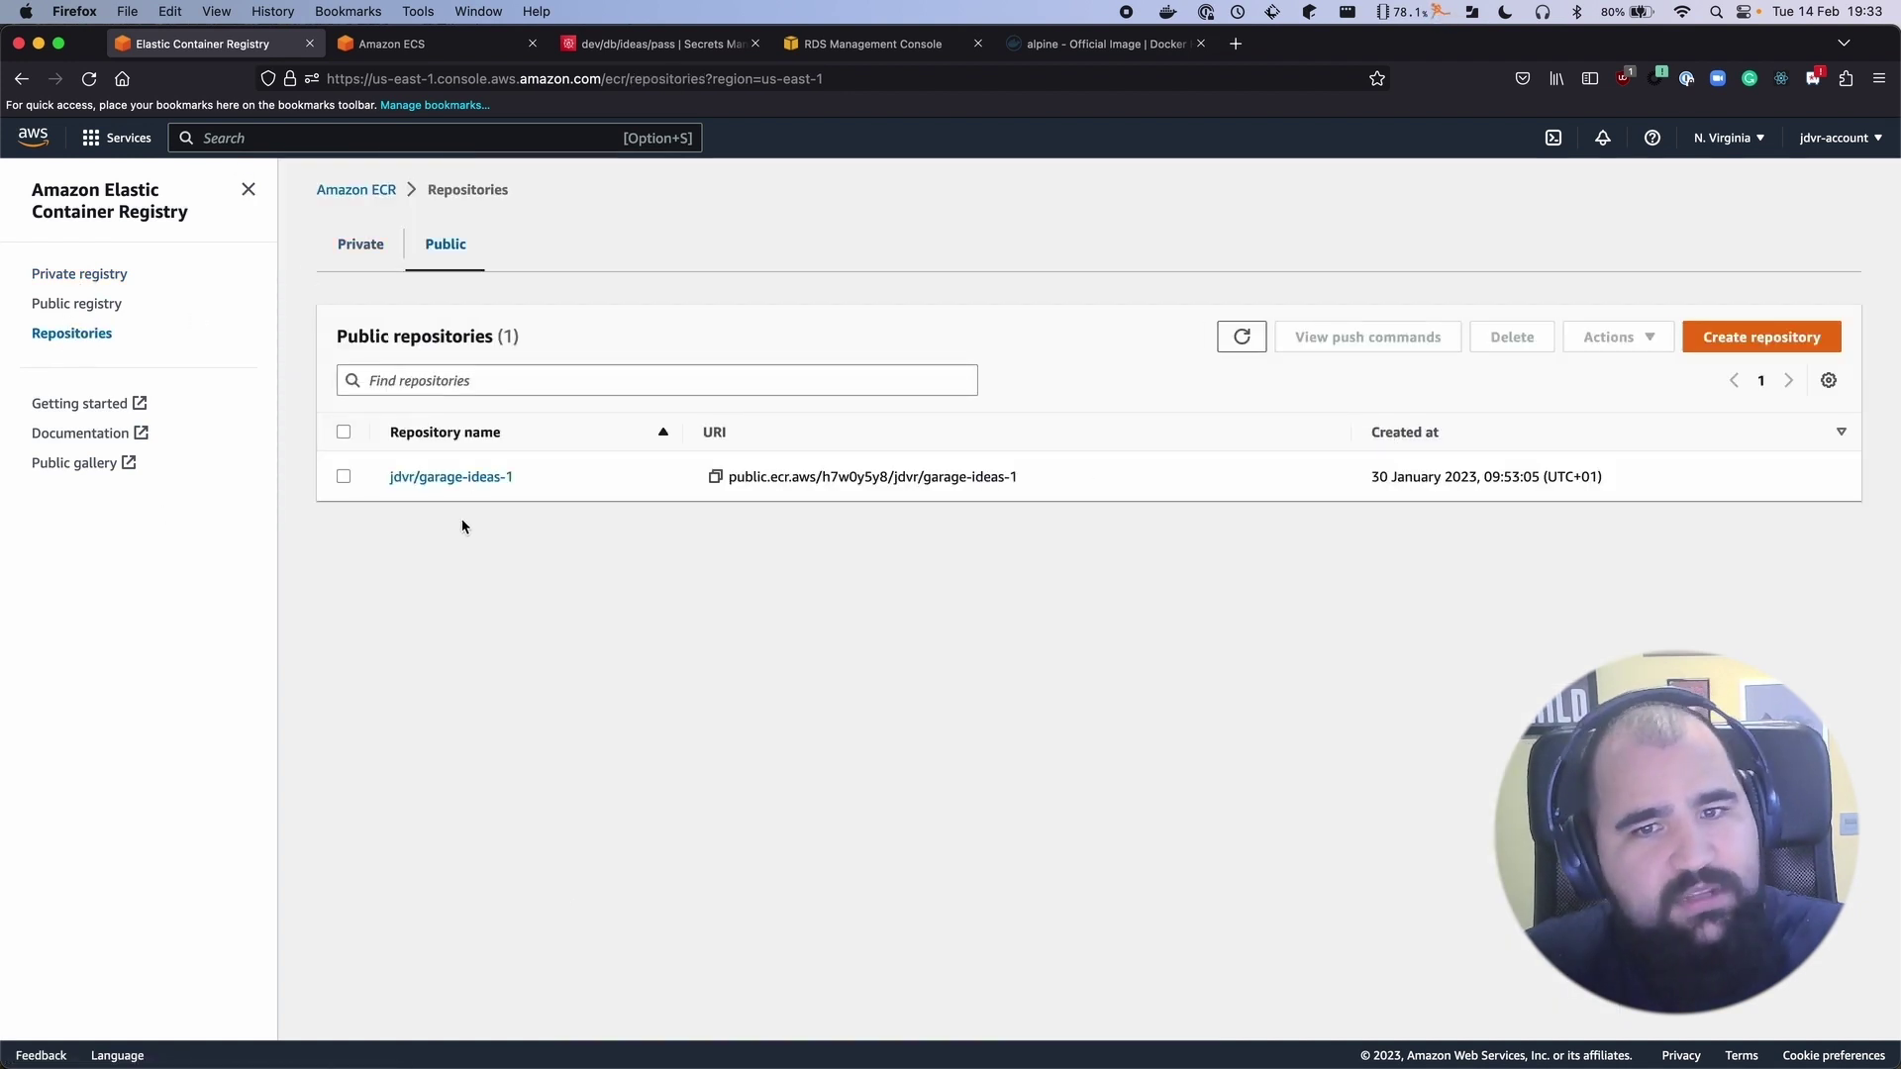
left_click(1792, 341)
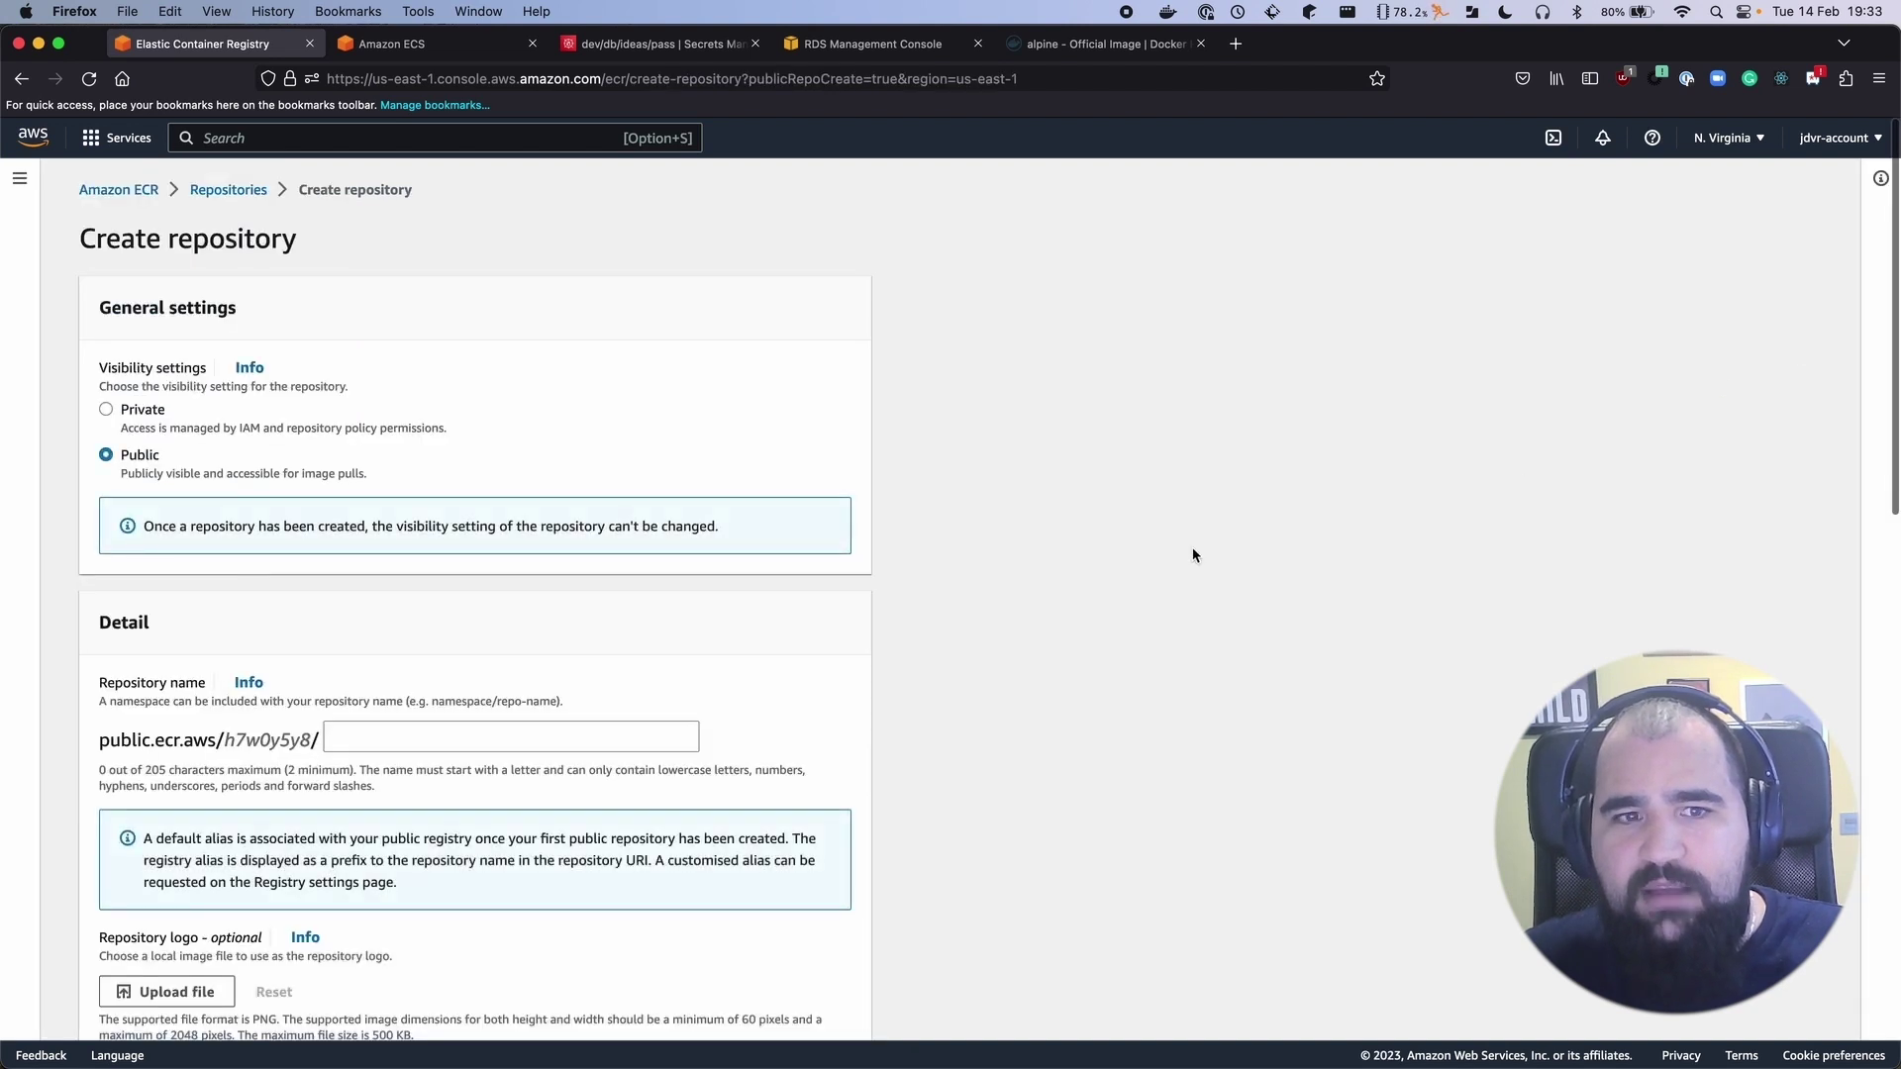
left_click(138, 414)
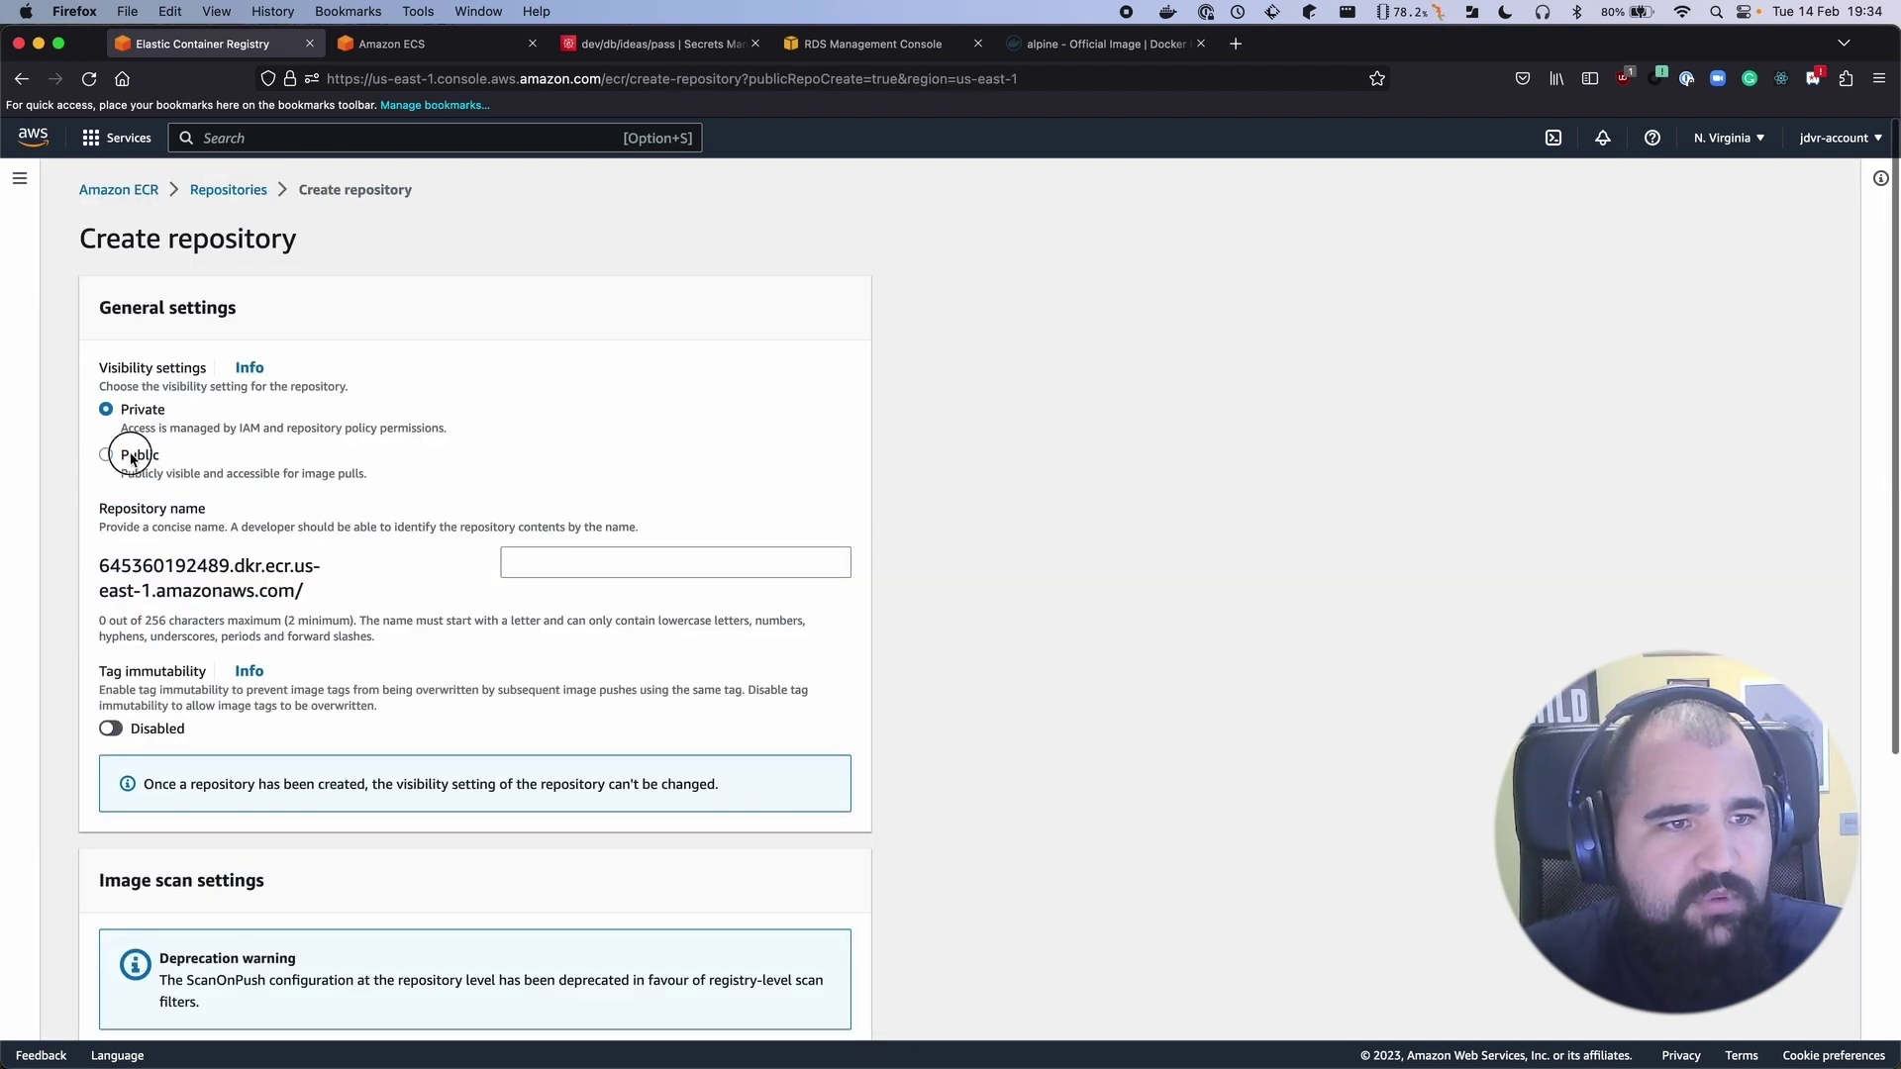
left_click(133, 457)
Name the new public repository jdvr/garage-ideas-2
scroll(293, 508, "down", 1)
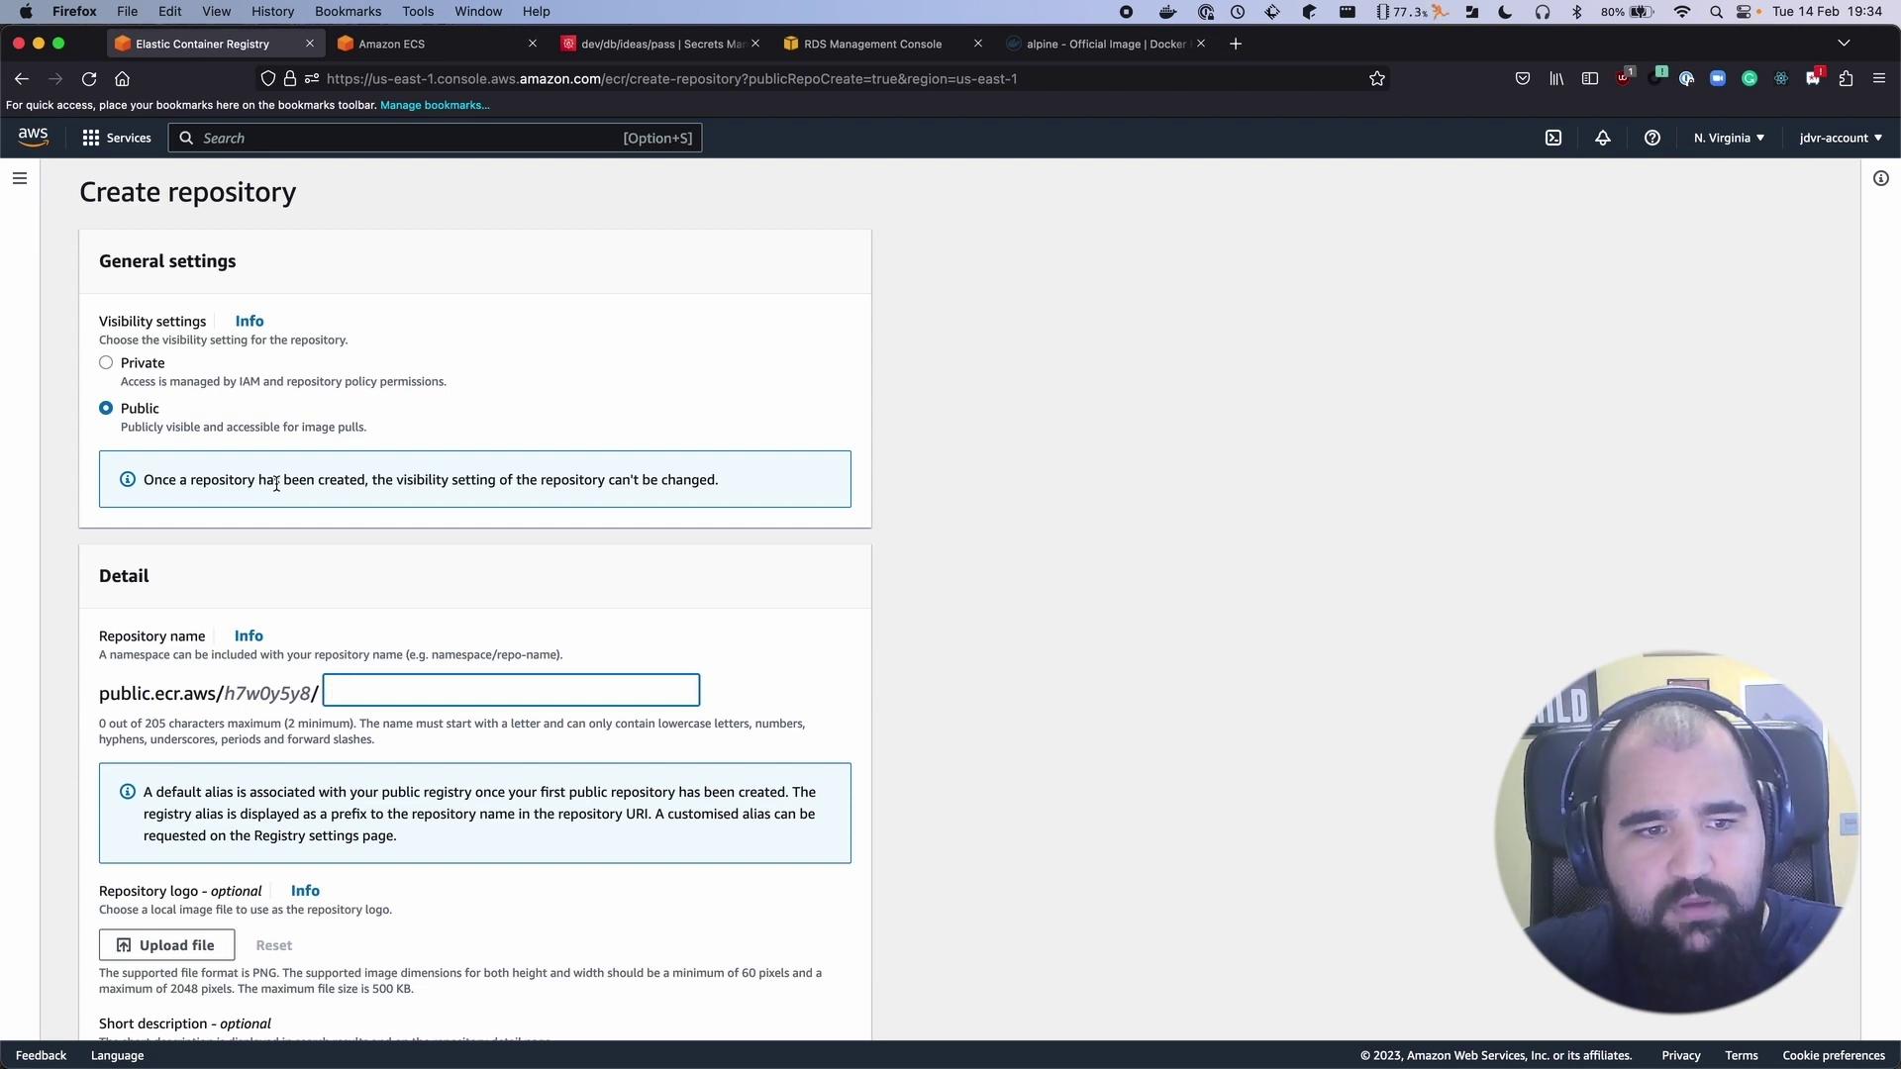
type("jdvr/")
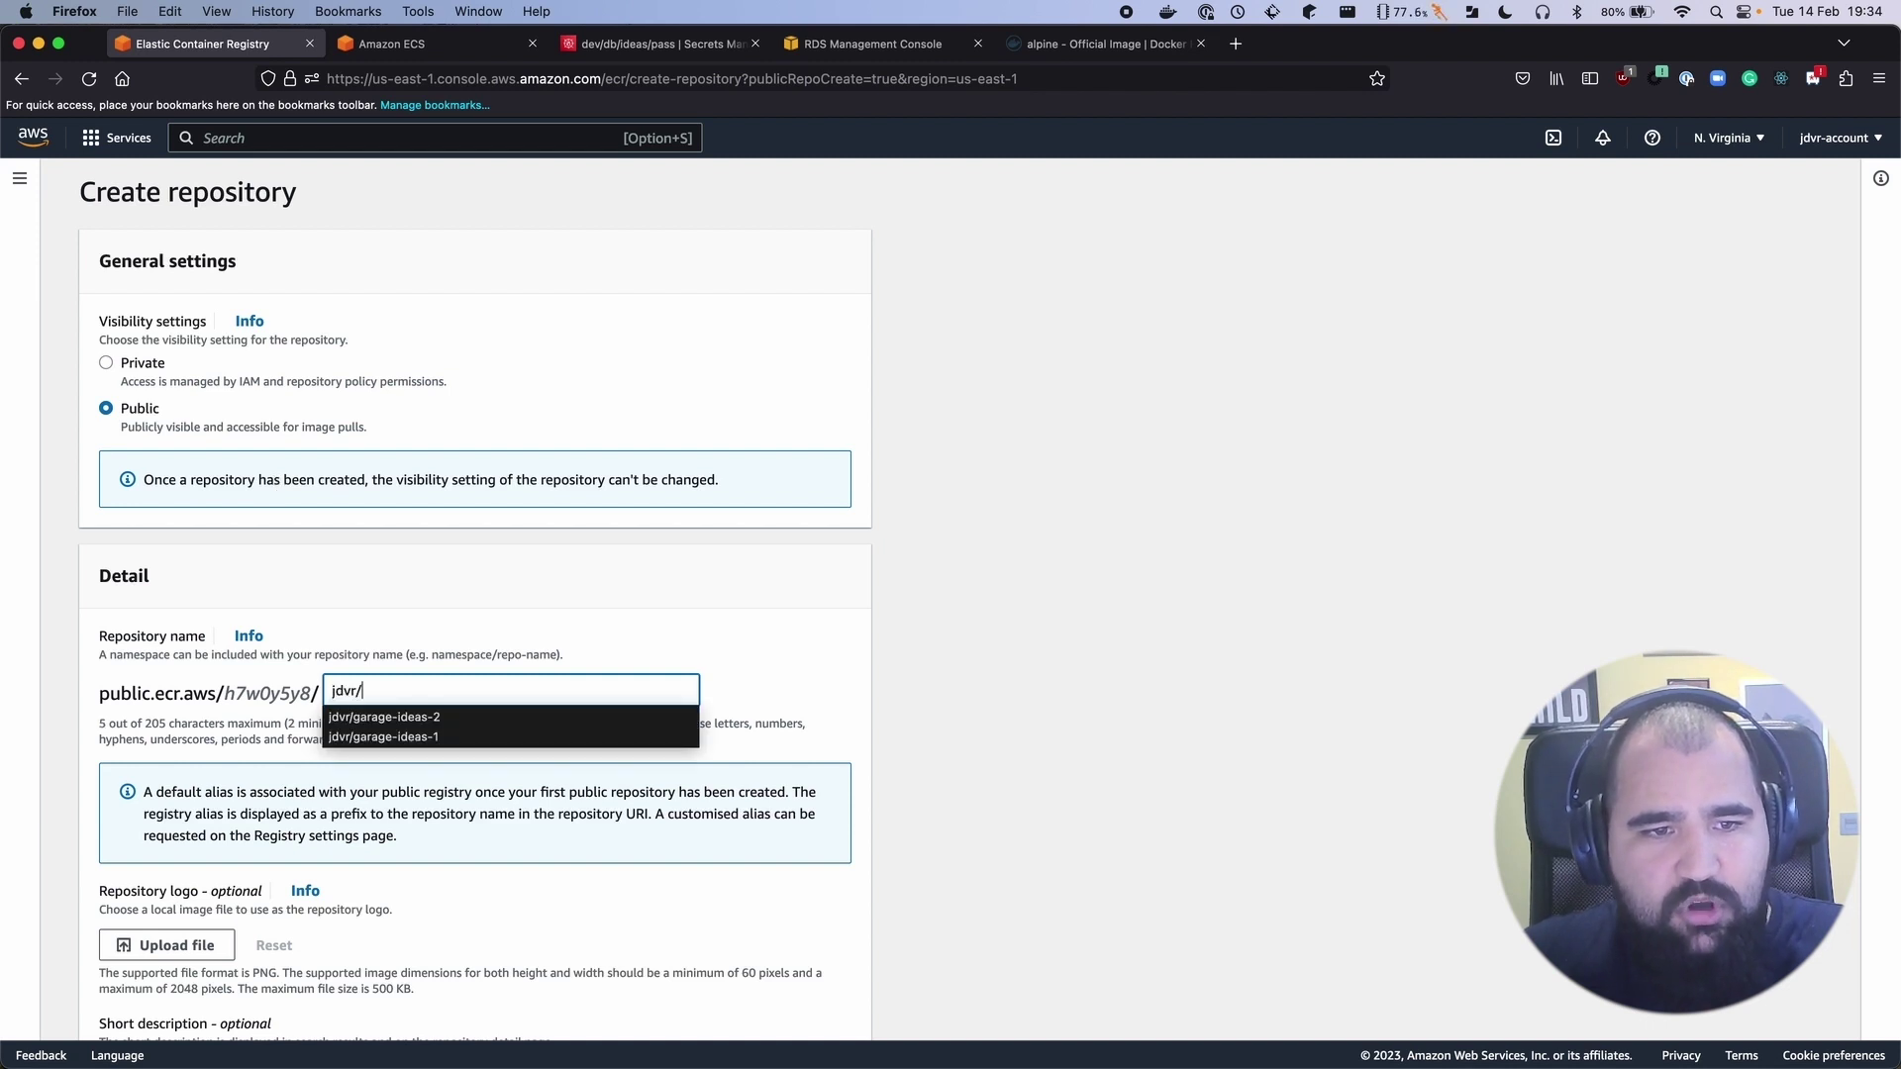
double_click(487, 654)
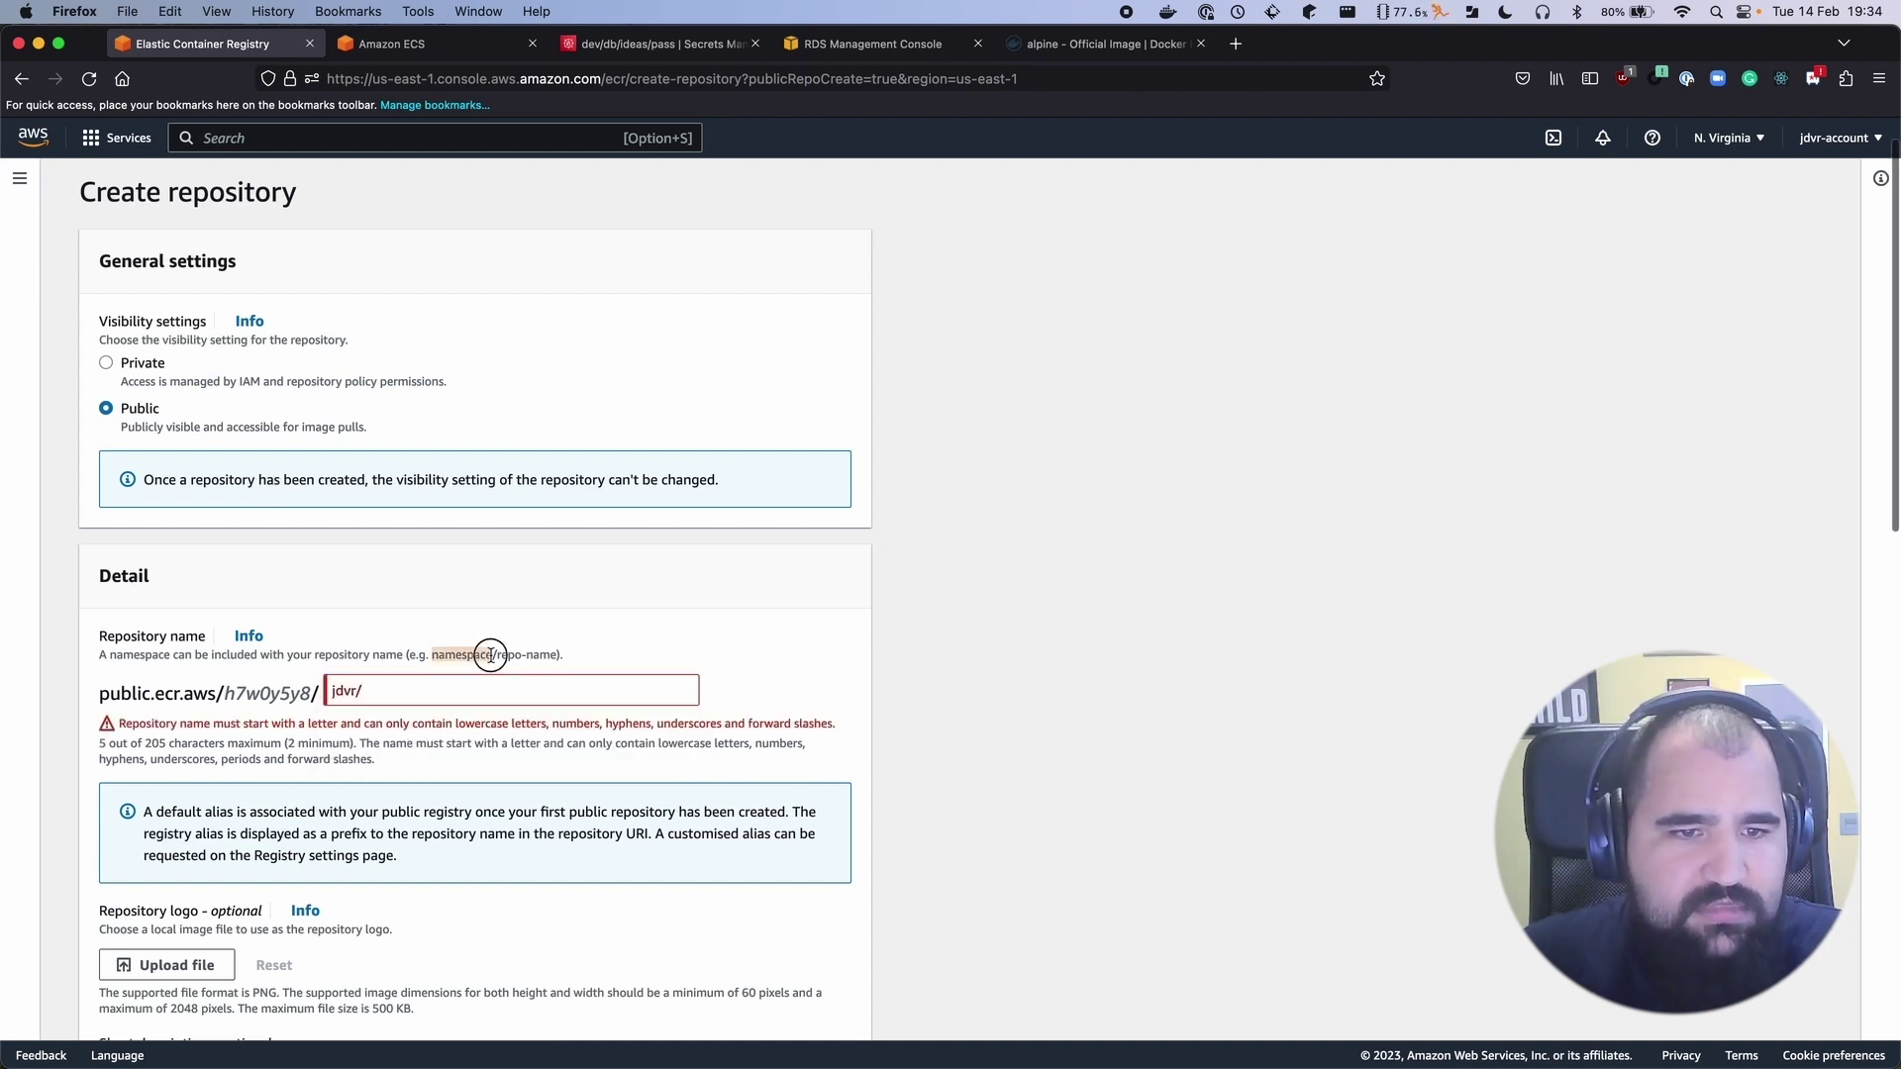
left_click(475, 685)
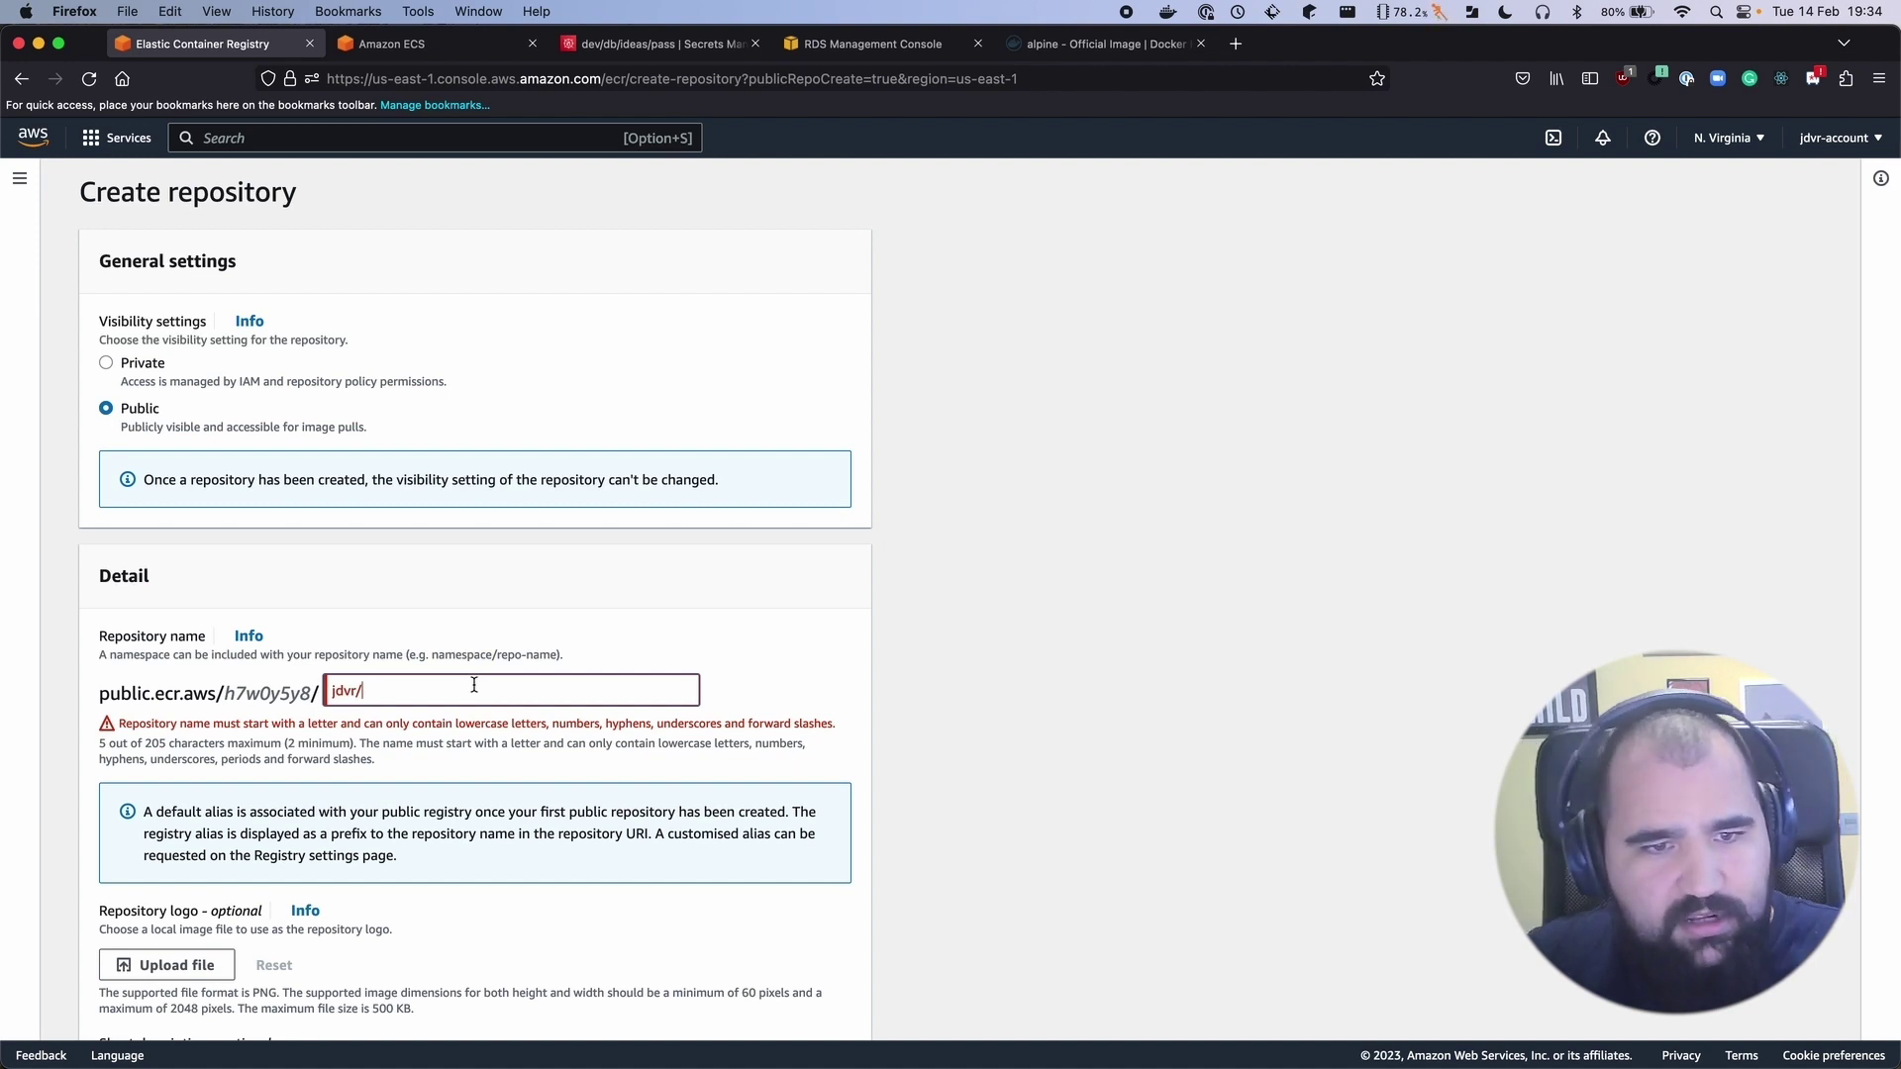
type("garage-ideas-2")
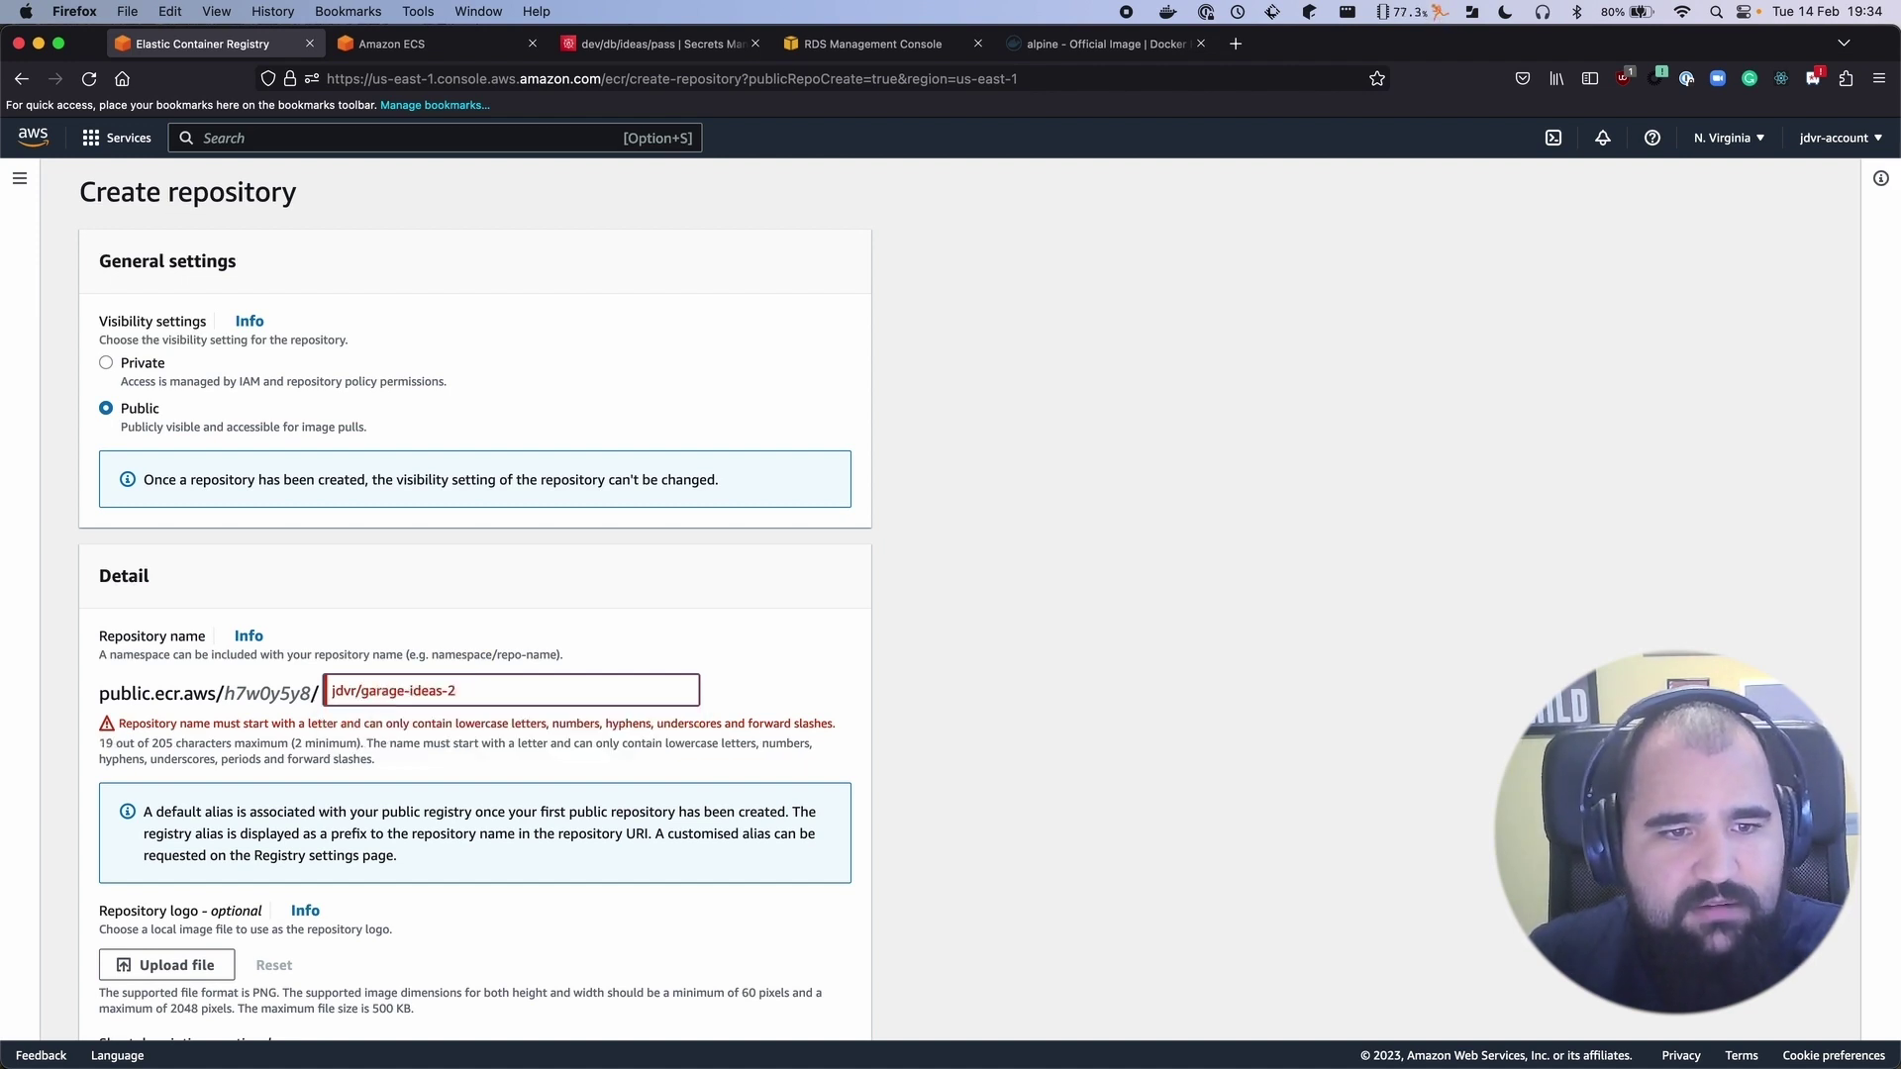
left_click(397, 627)
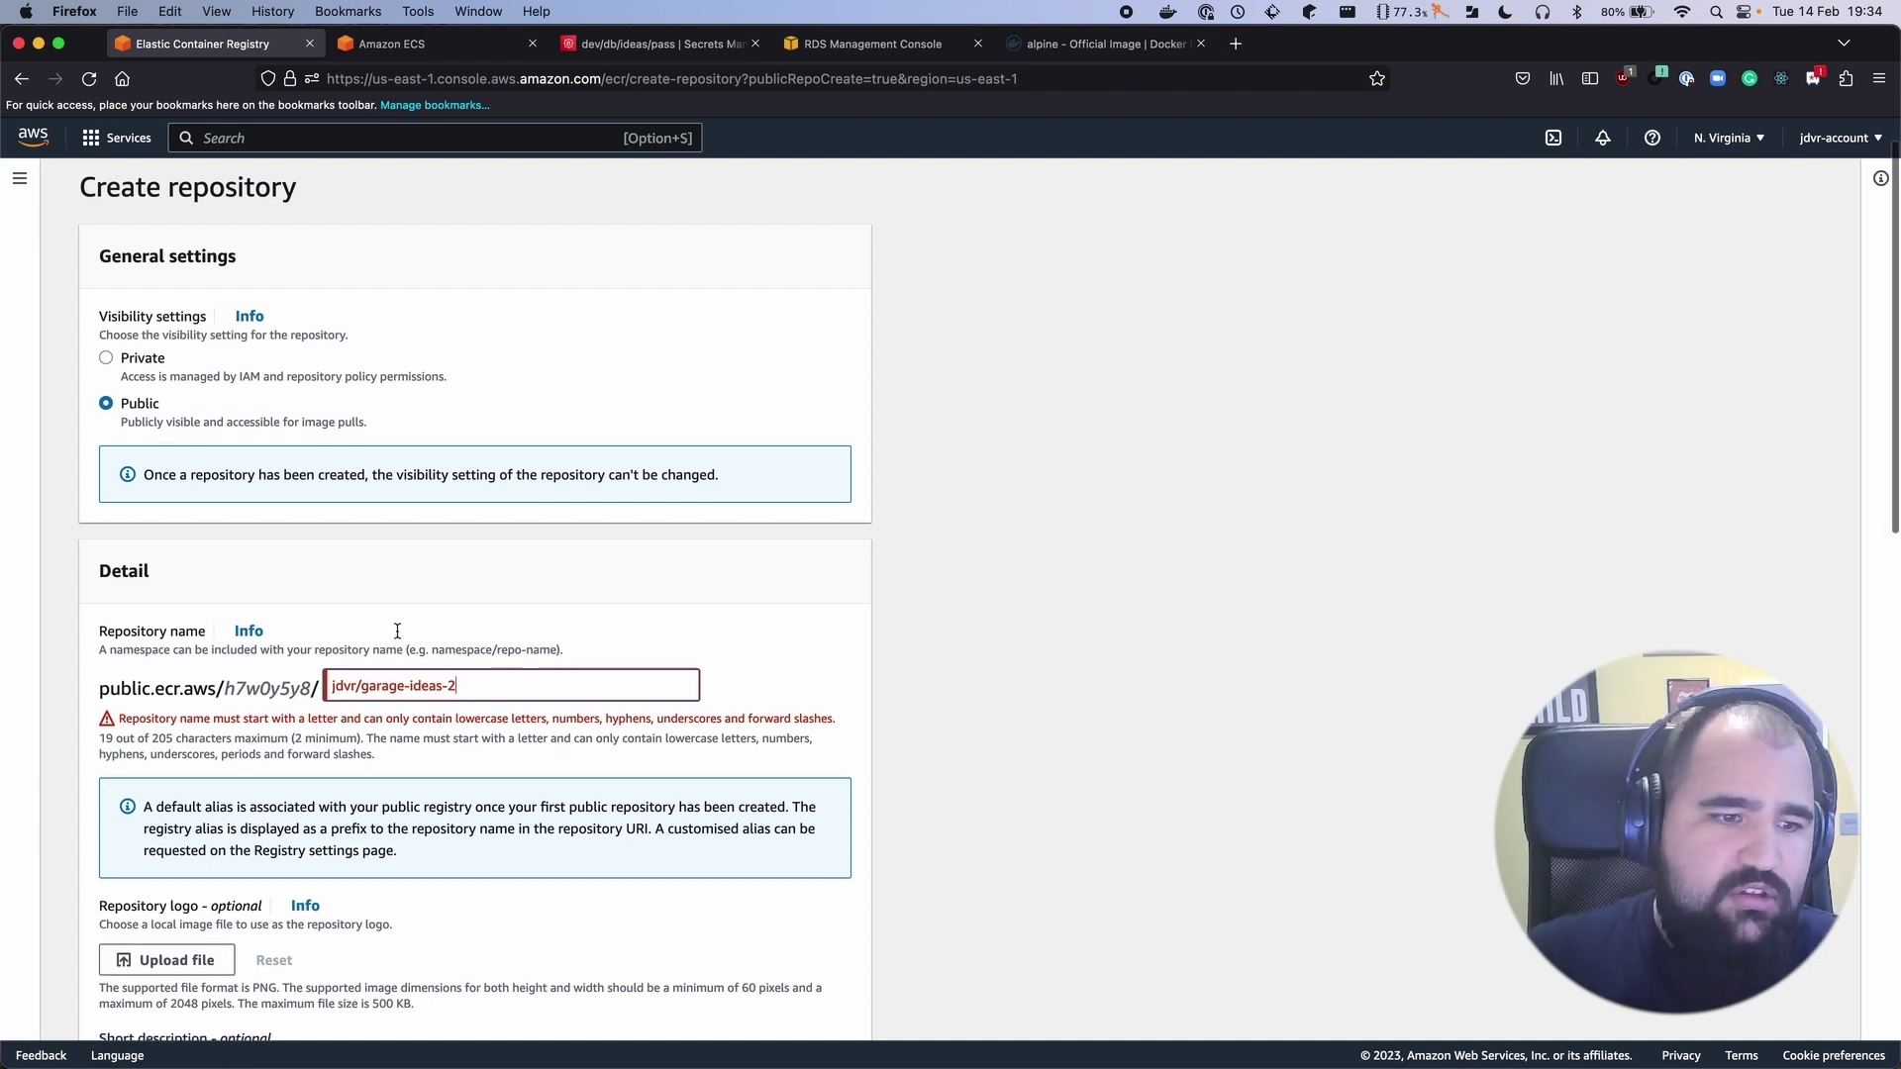
Examine the optional repository detail fields and compare them with the description and reference sections of Docker Hub's alpine image page
scroll(297, 673, "down", 5)
scroll(198, 674, "down", 3)
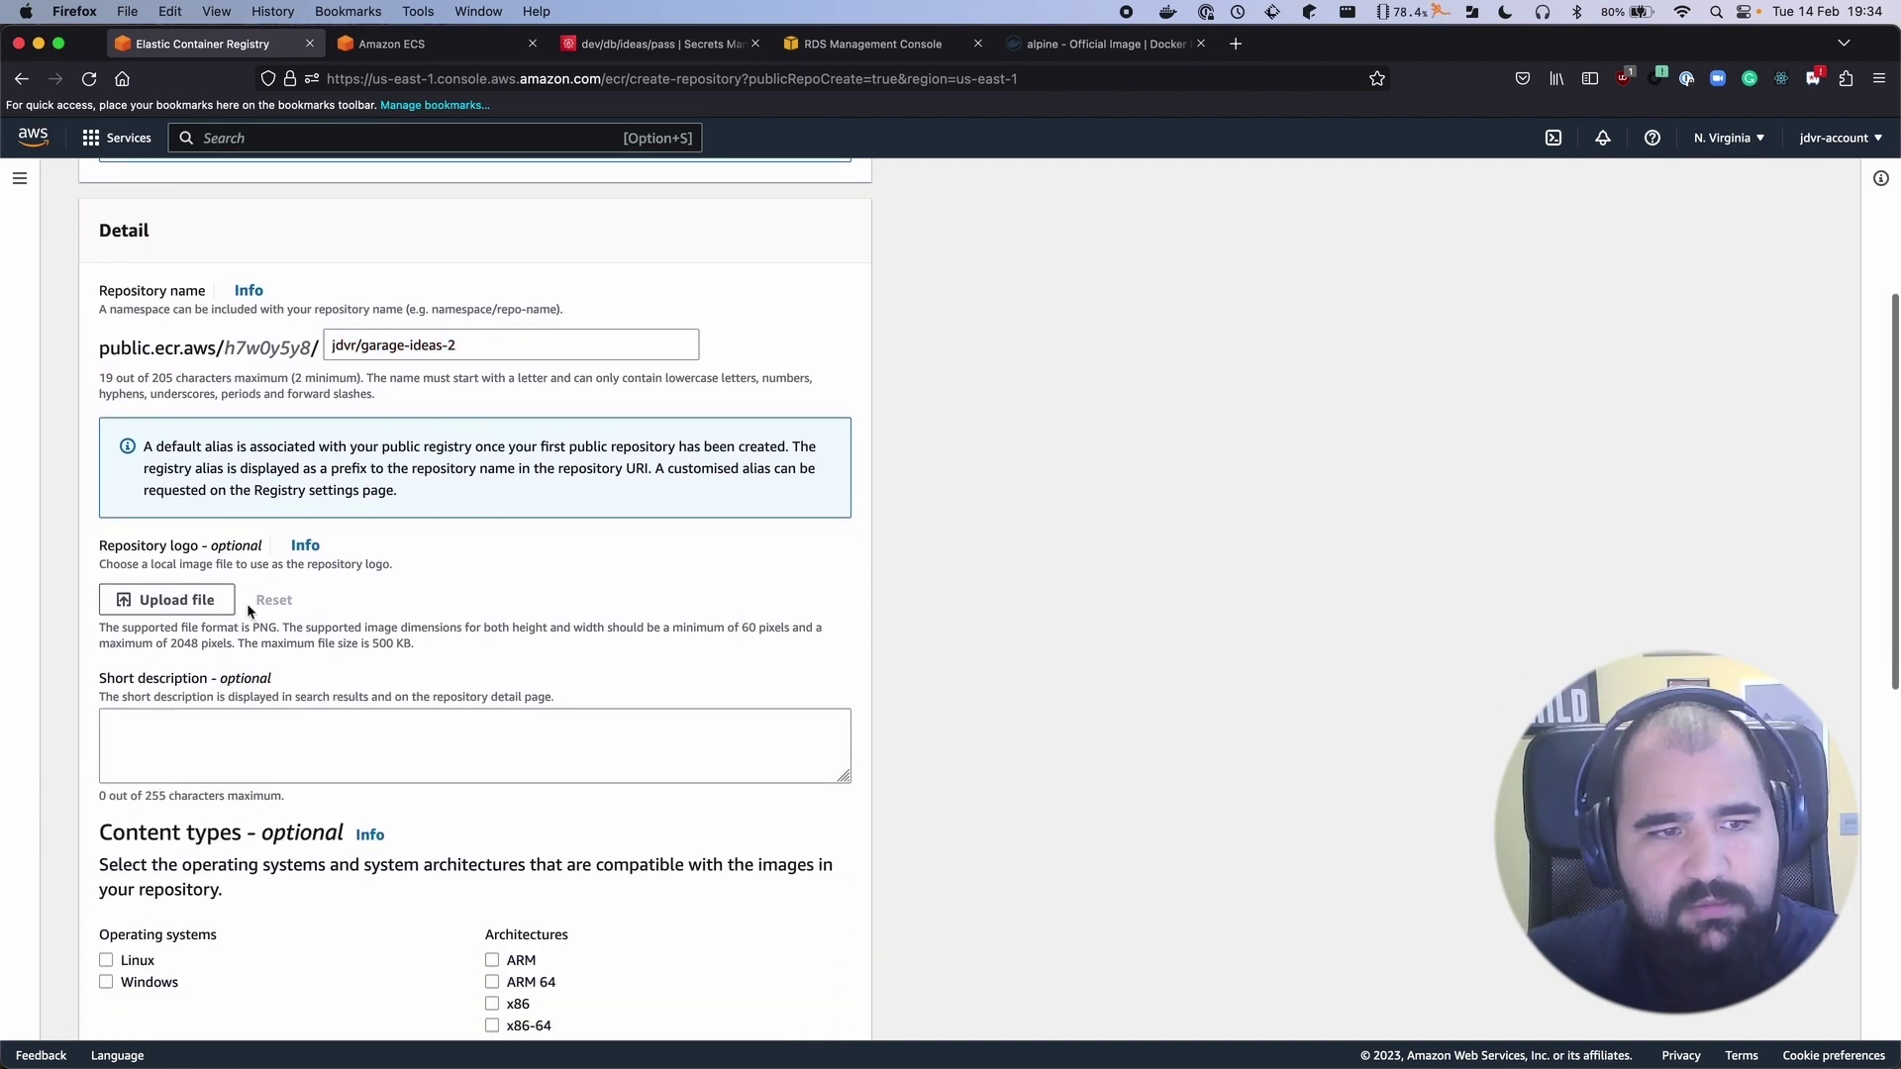
scroll(238, 552, "down", 5)
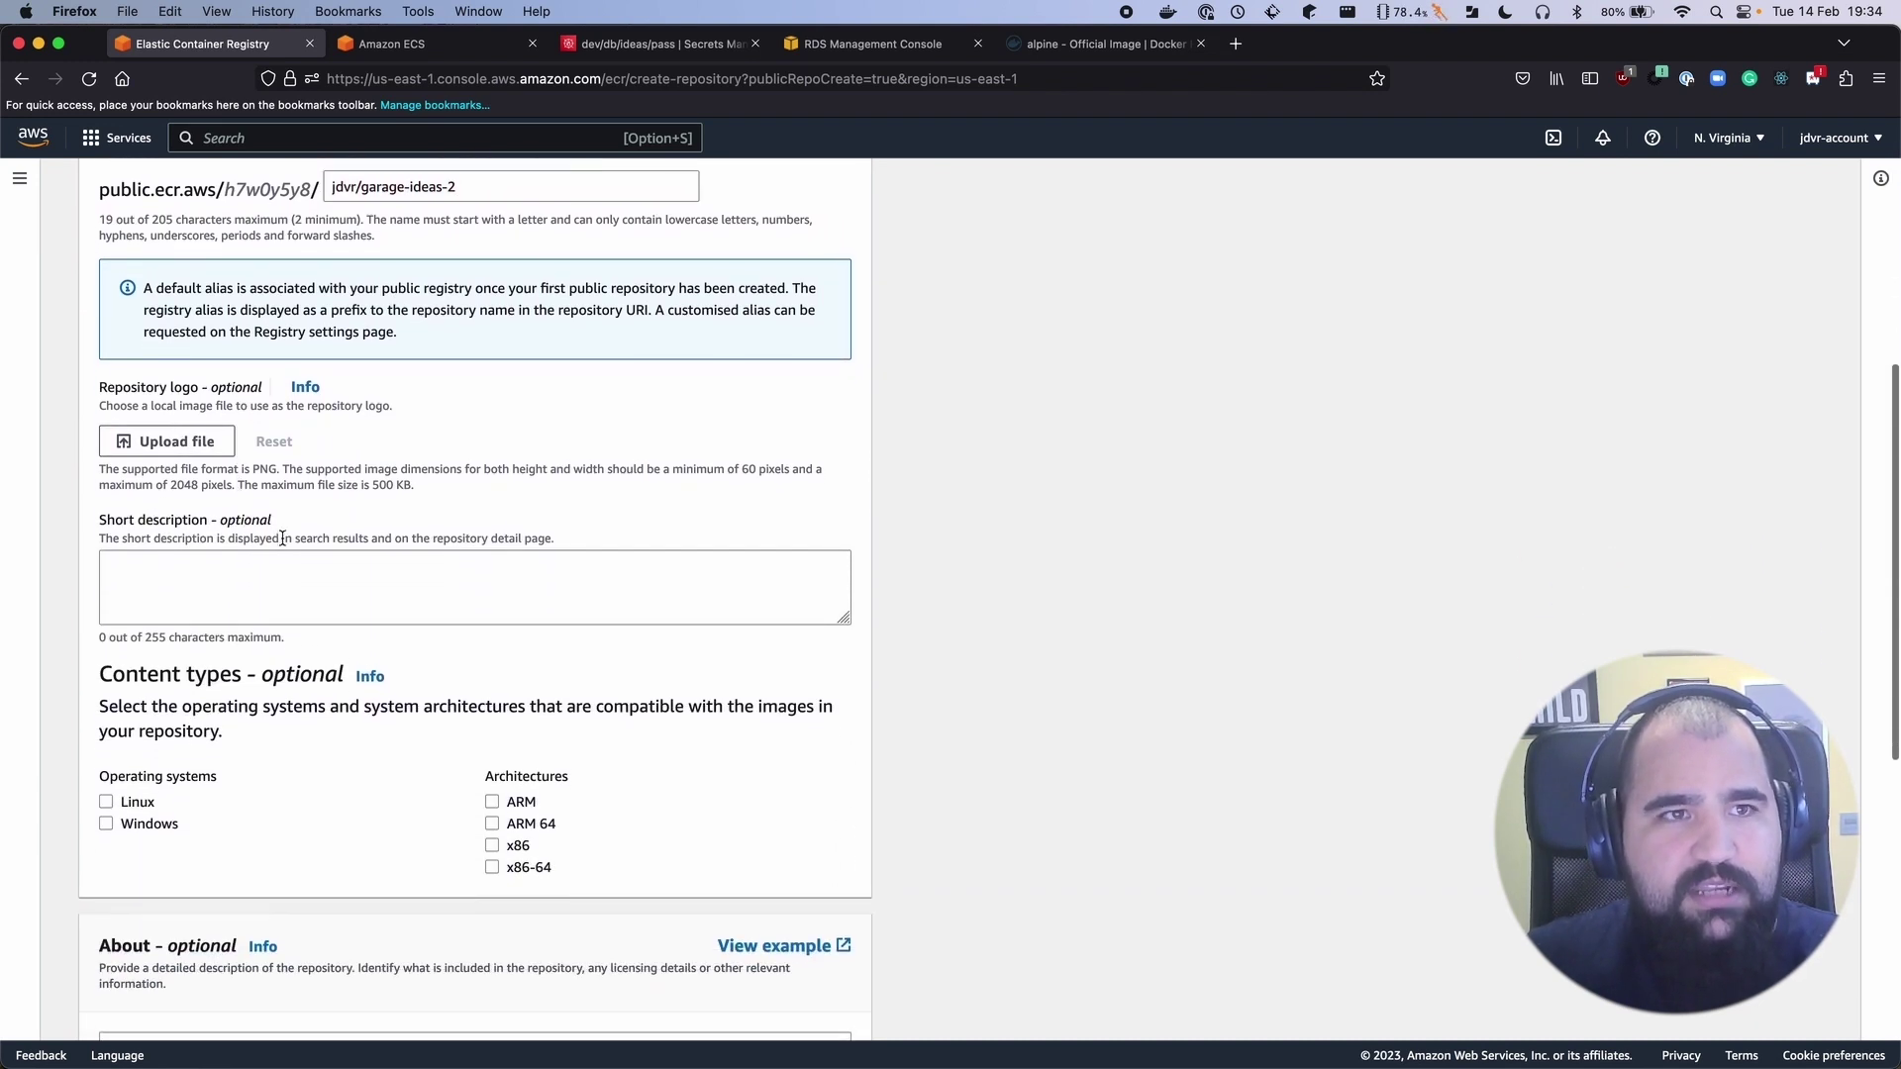
left_click(1099, 44)
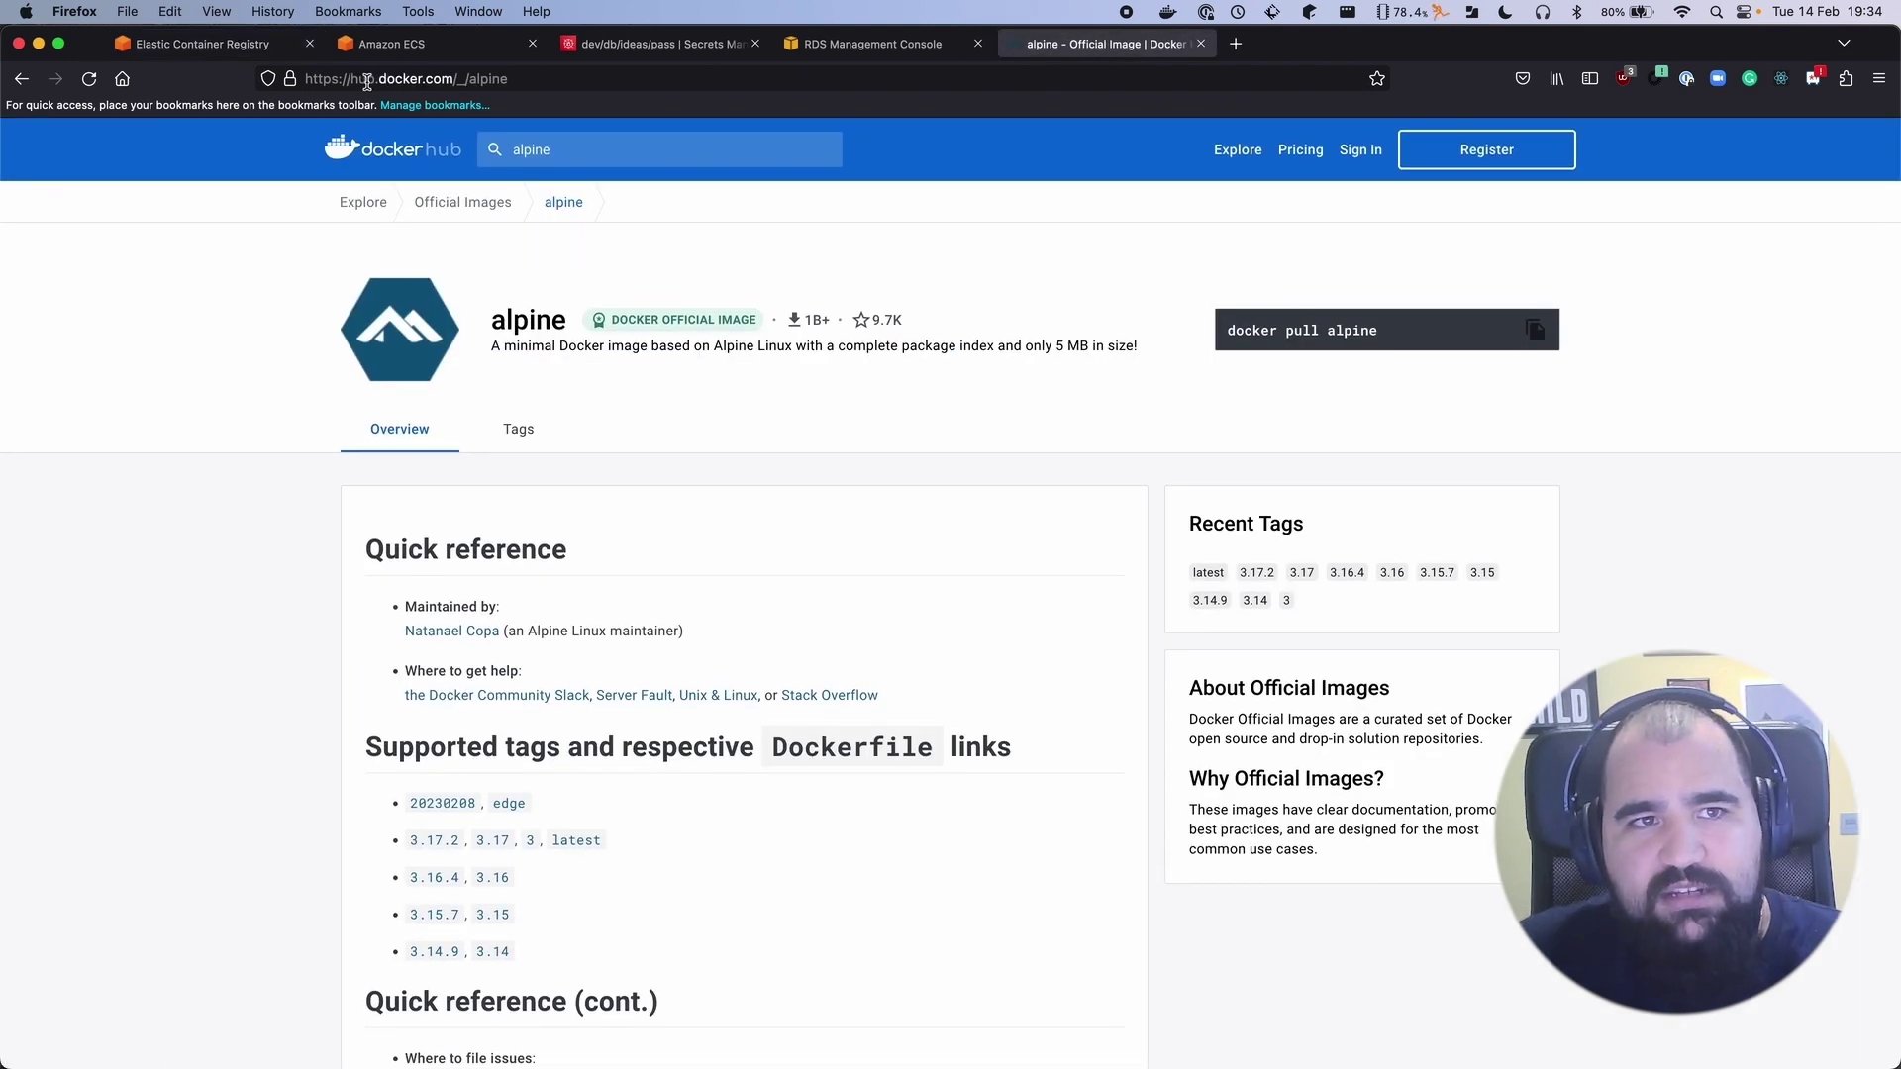
left_click_drag(367, 79, 396, 79)
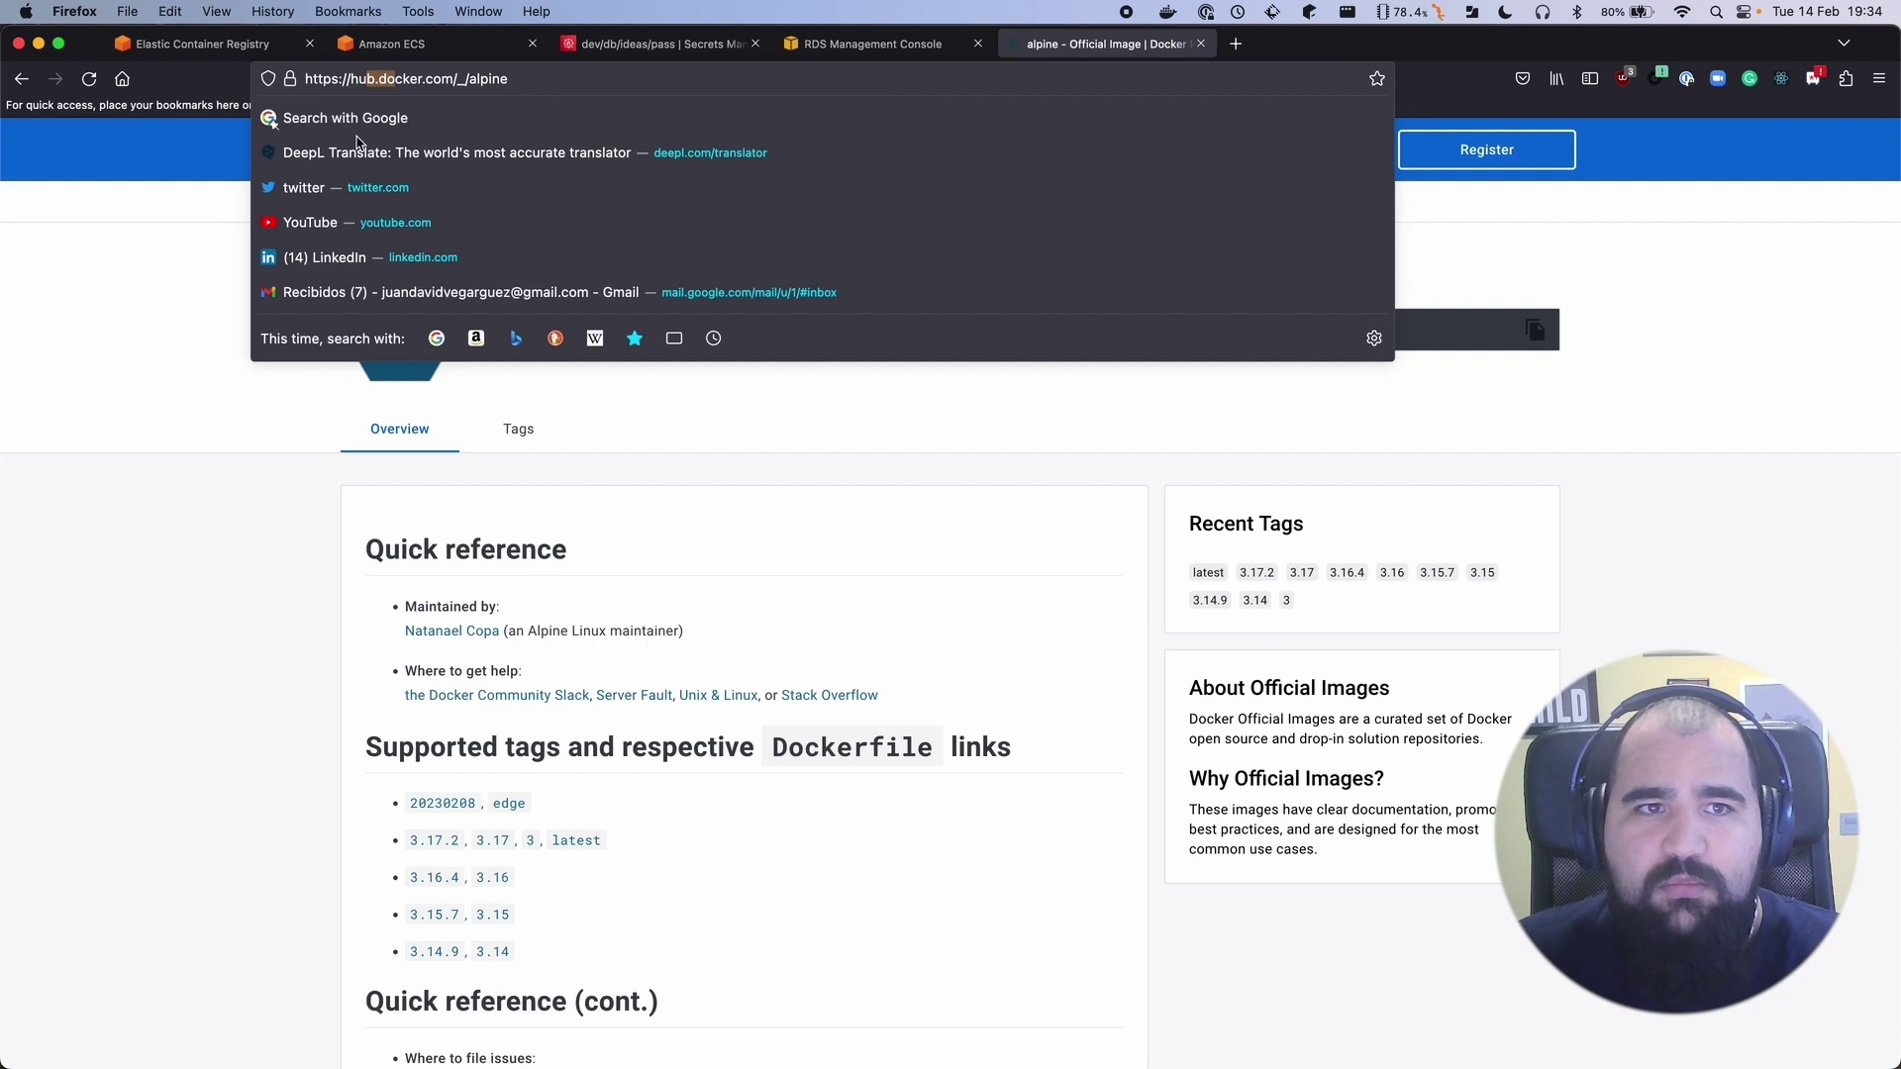
left_click(99, 370)
scroll(386, 369, "down", 3)
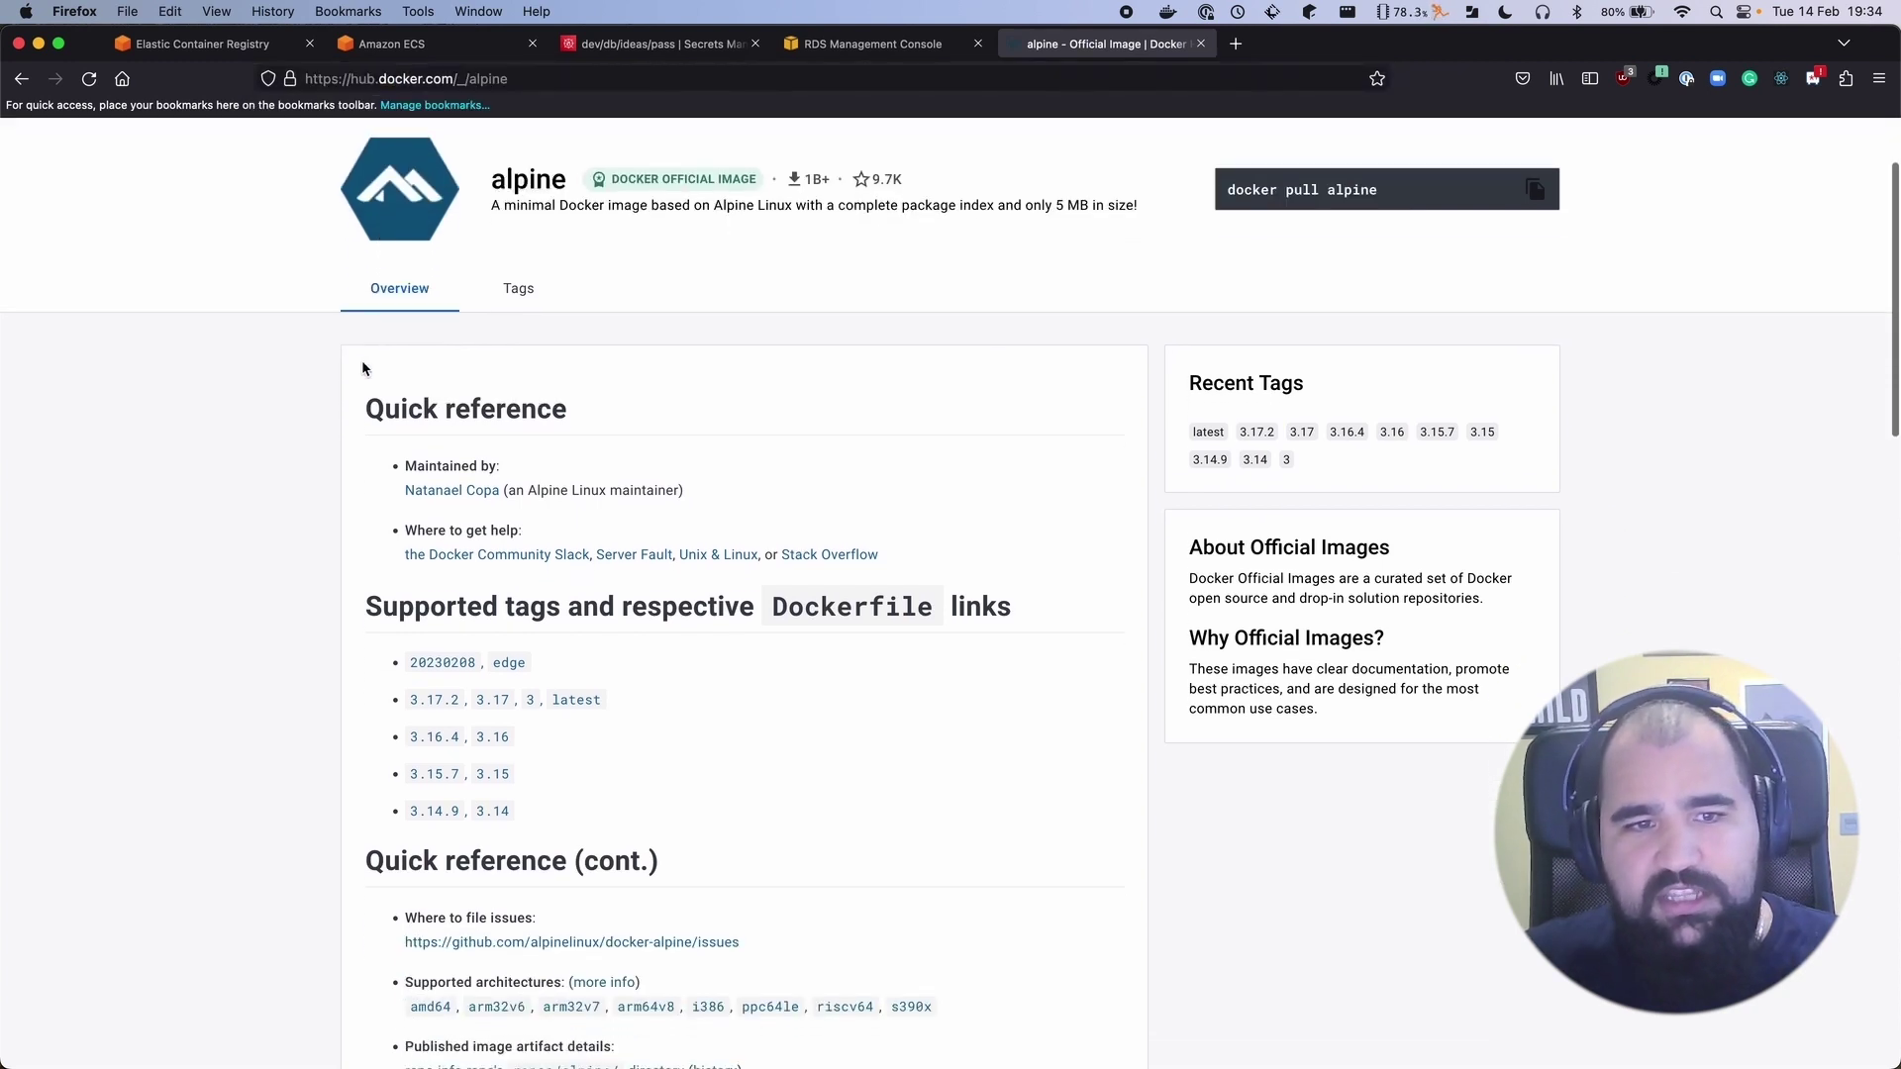
scroll(372, 366, "down", 3)
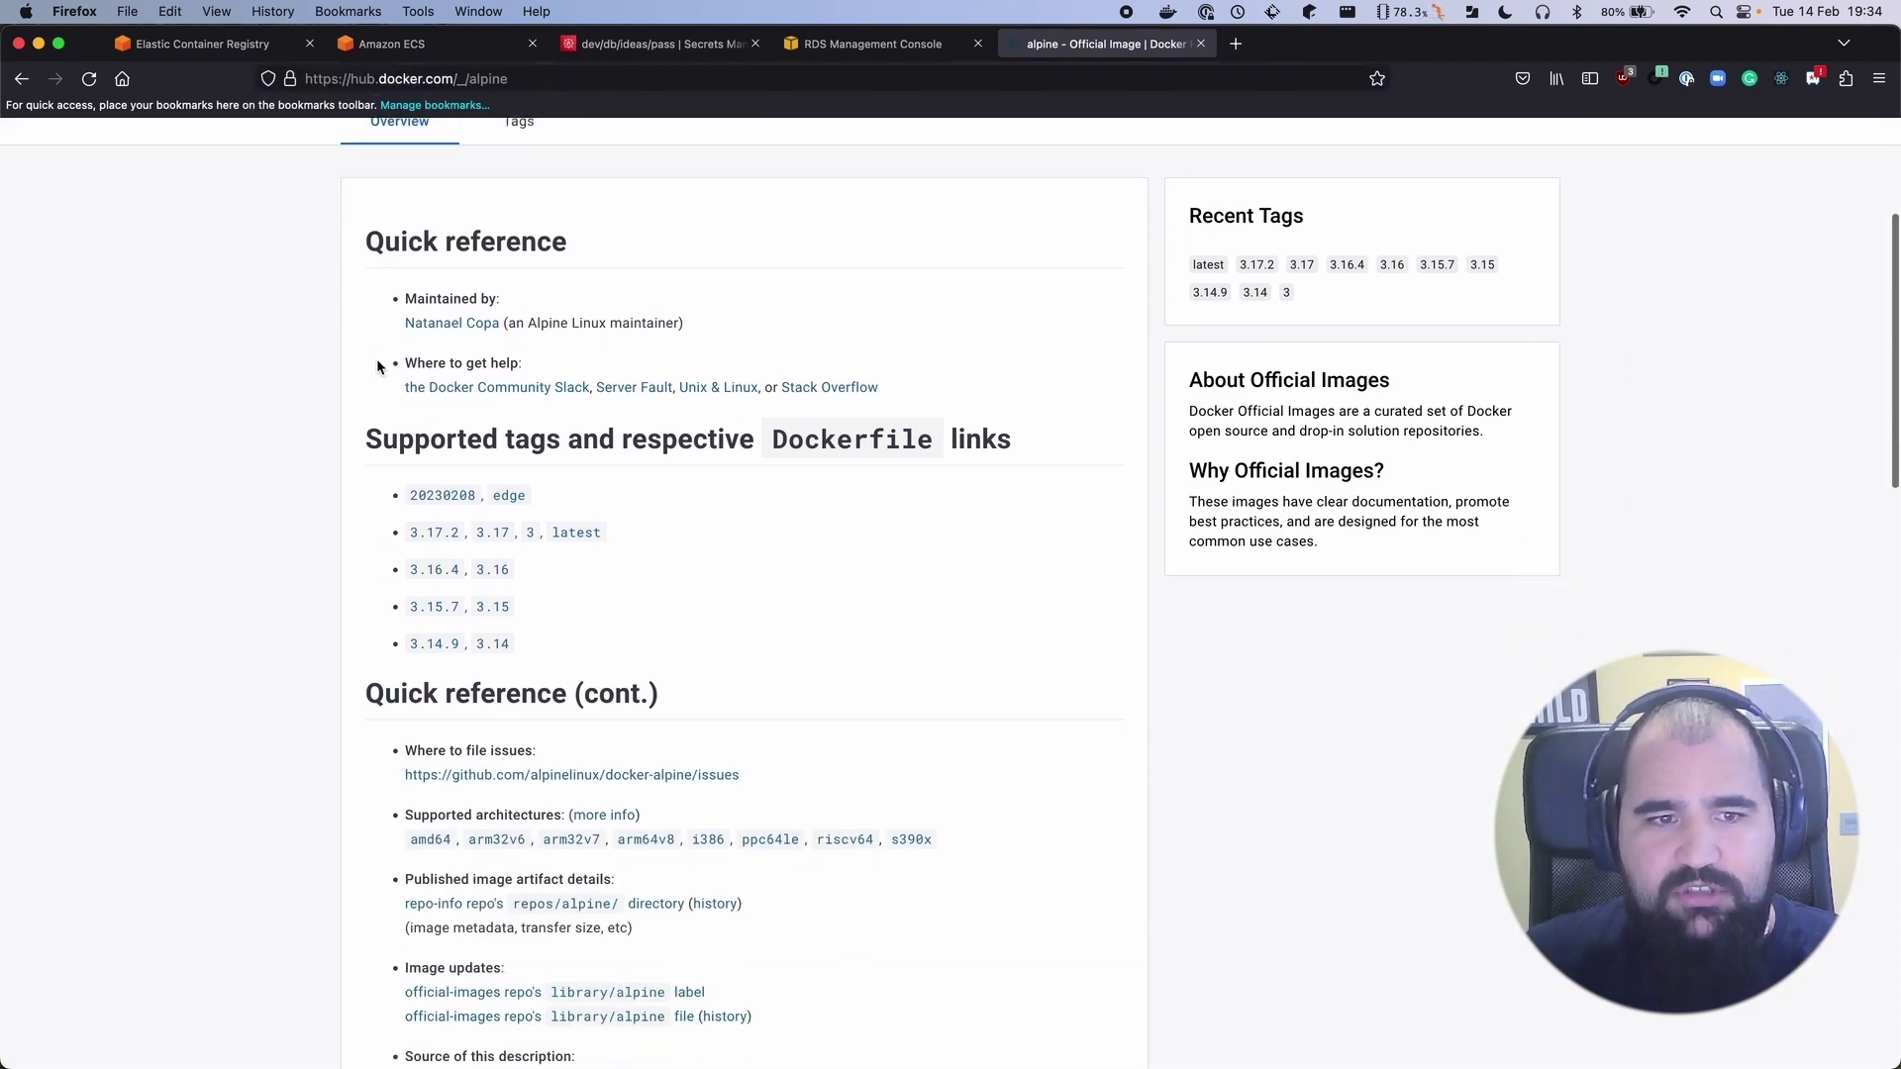
scroll(376, 367, "down", 10)
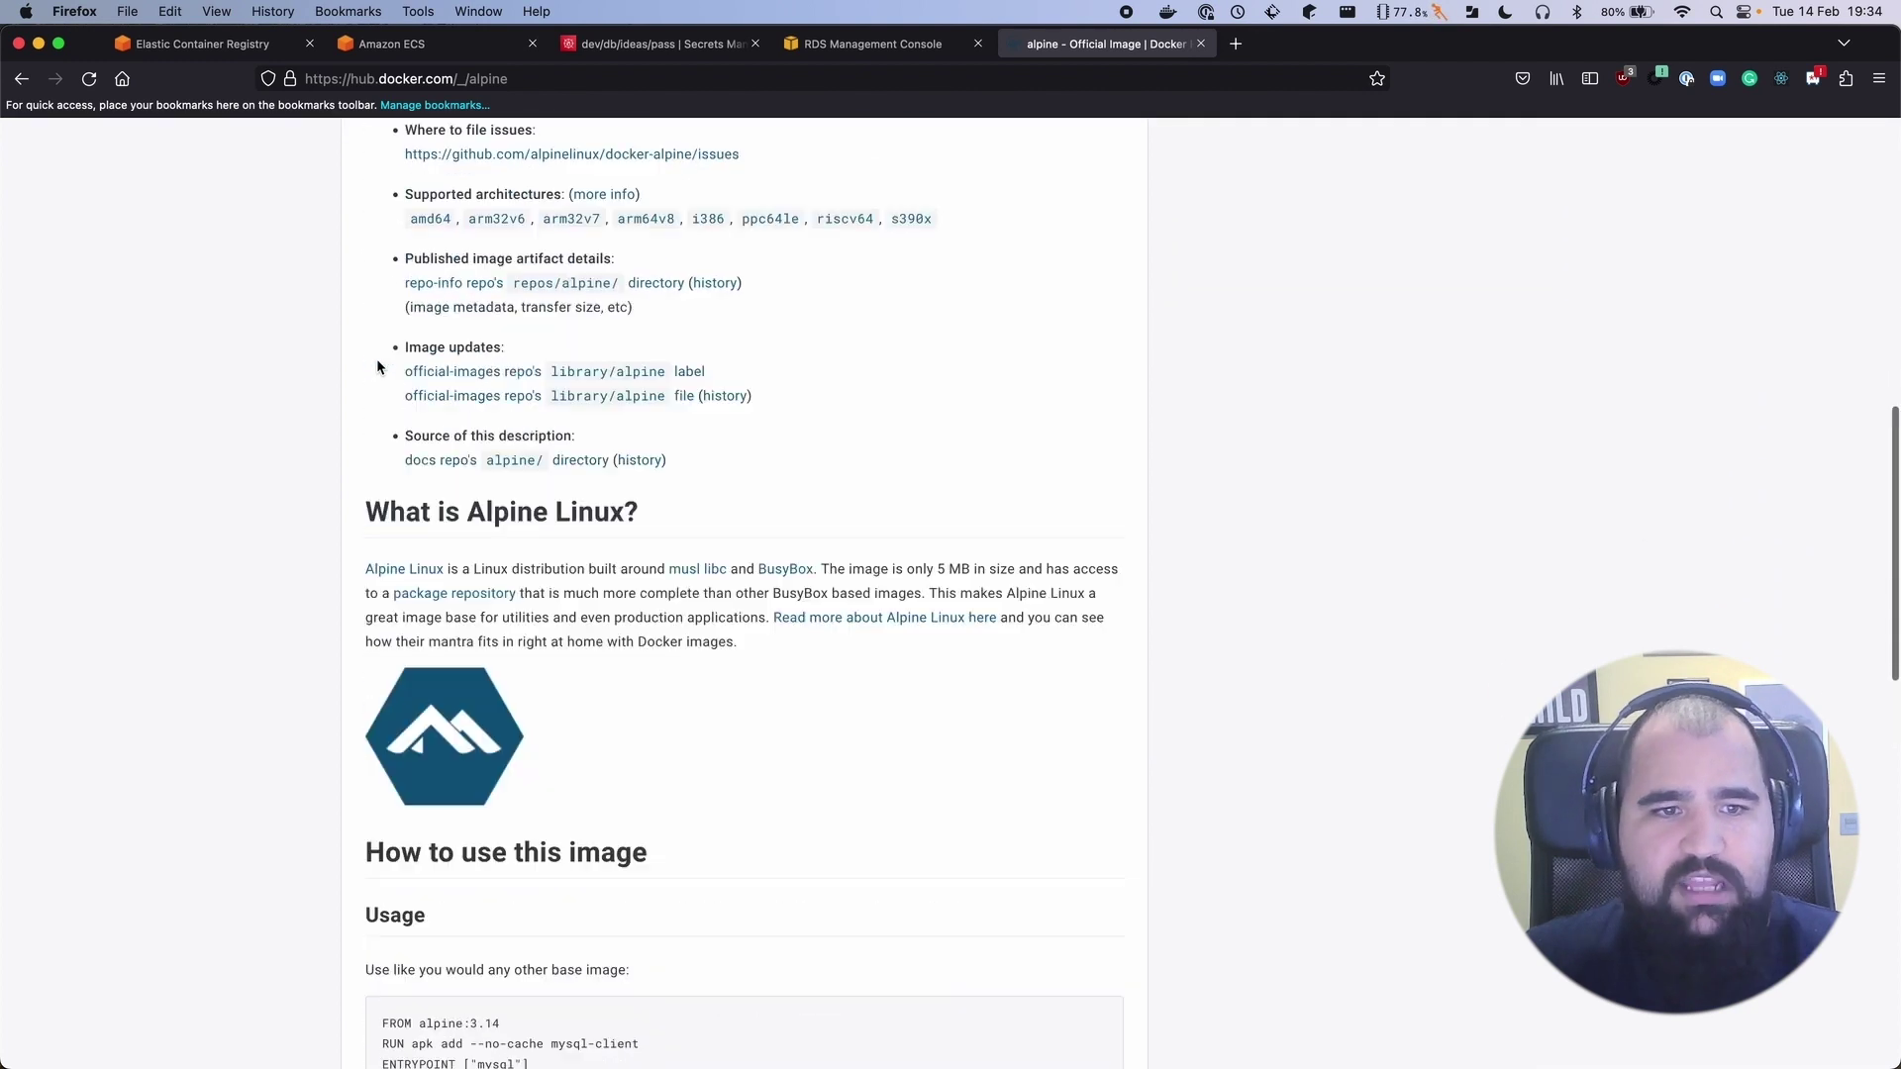
scroll(381, 368, "up", 16)
Return to the repository form, create the repository with all optional details left empty, and open garage-ideas-2 from the list
left_click(222, 46)
left_click(267, 584)
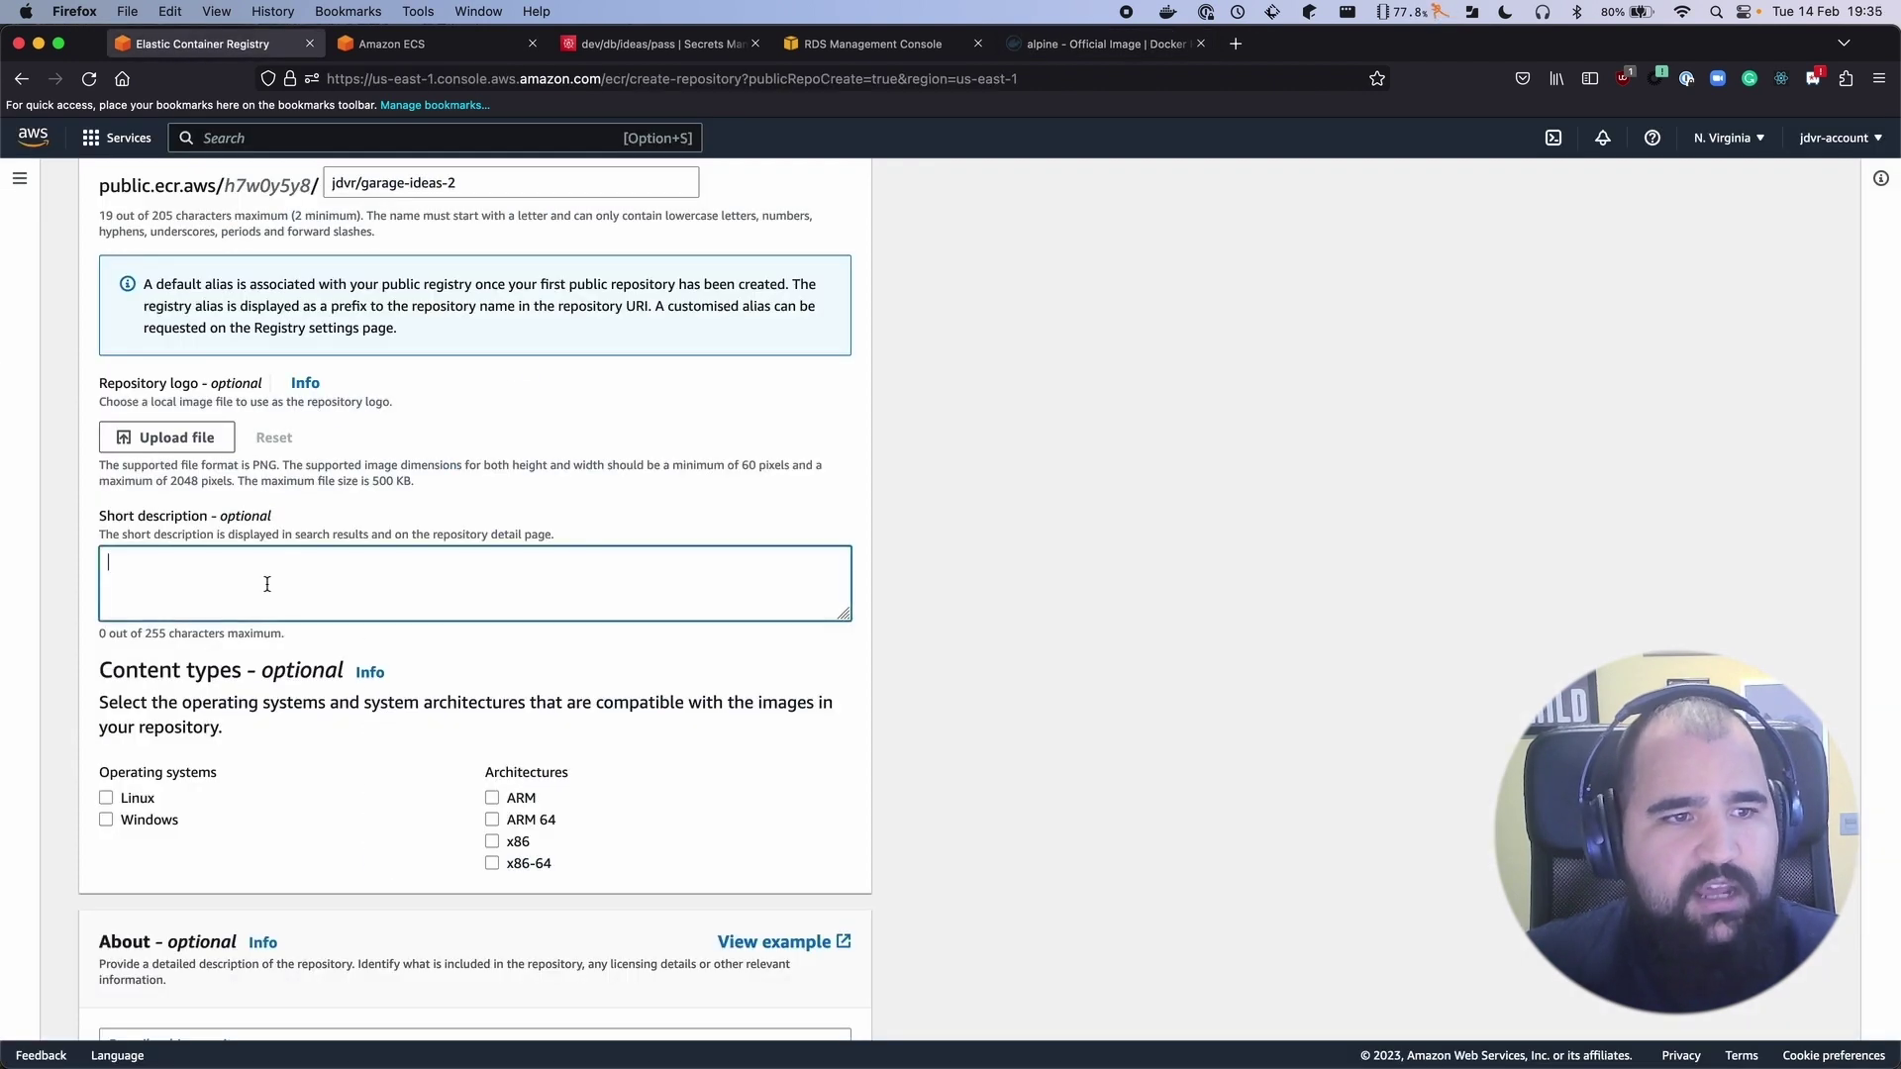
scroll(267, 587, "down", 4)
scroll(265, 580, "down", 8)
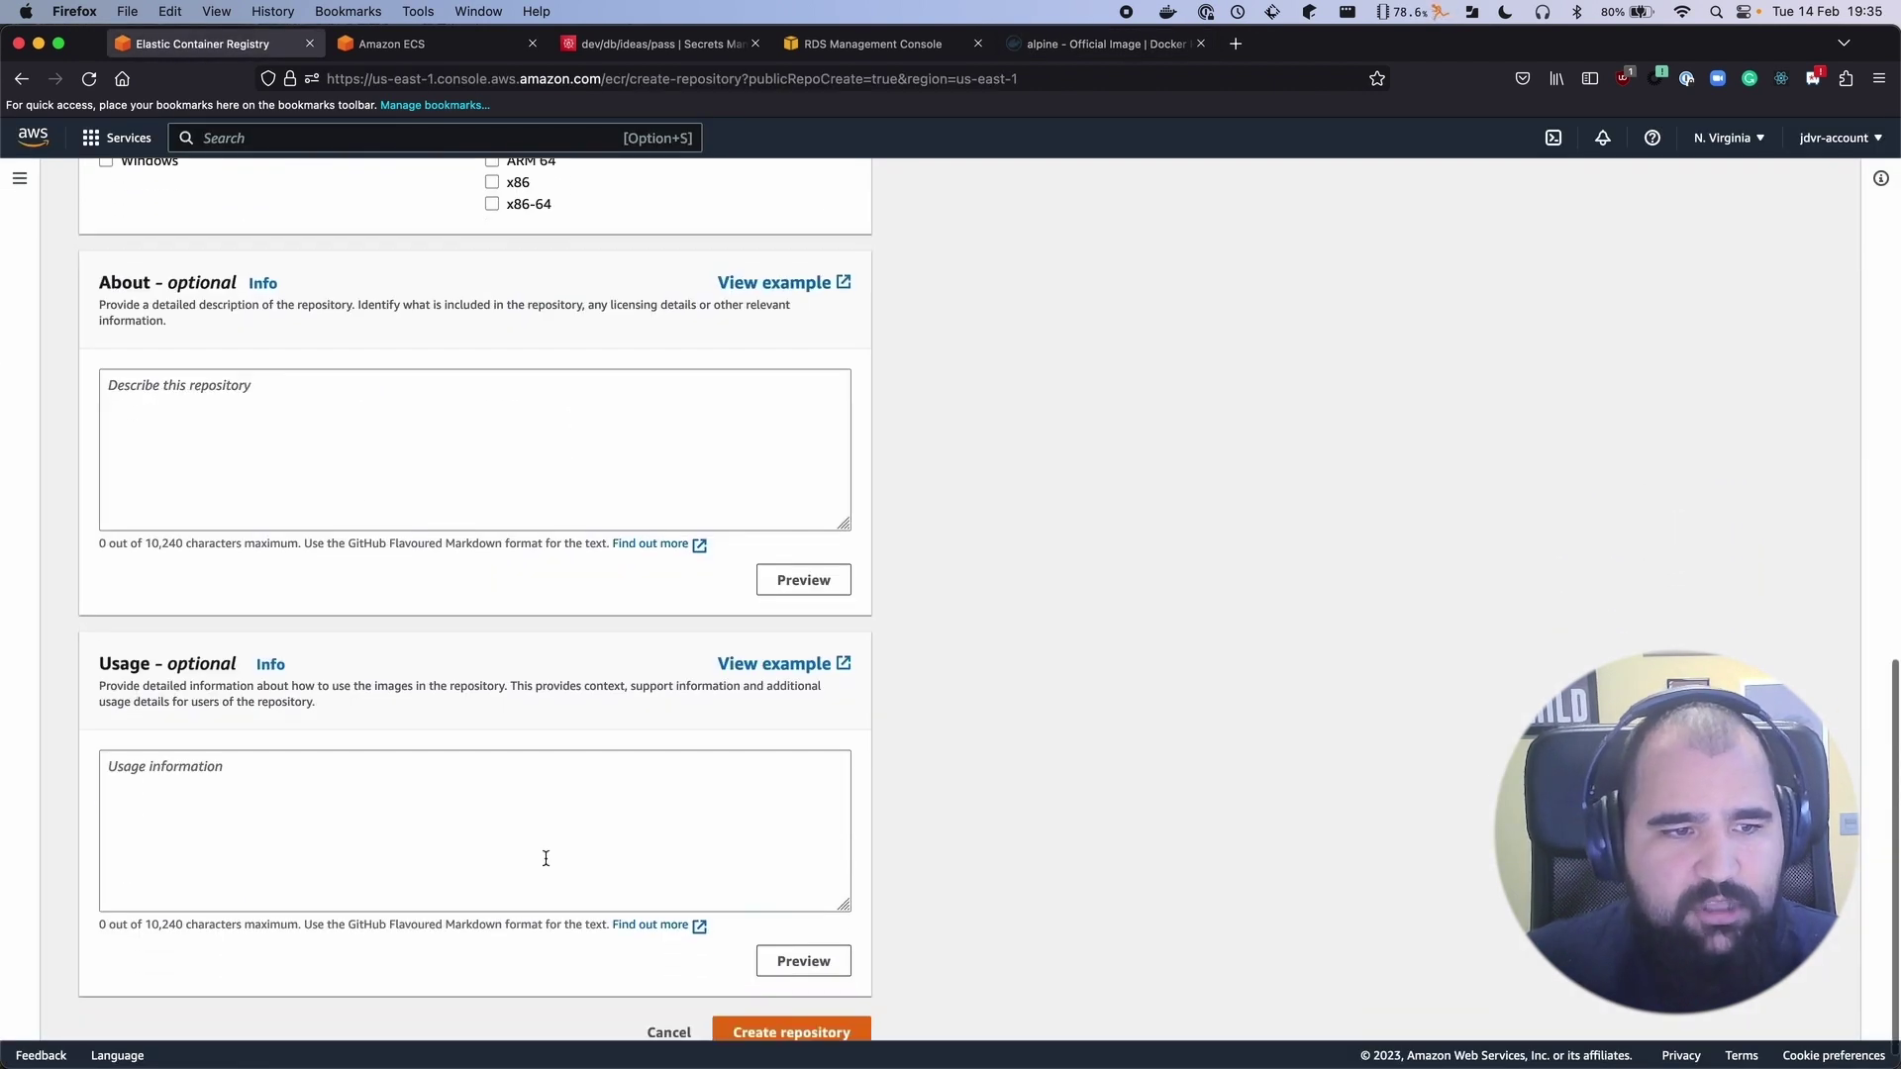
left_click(829, 1010)
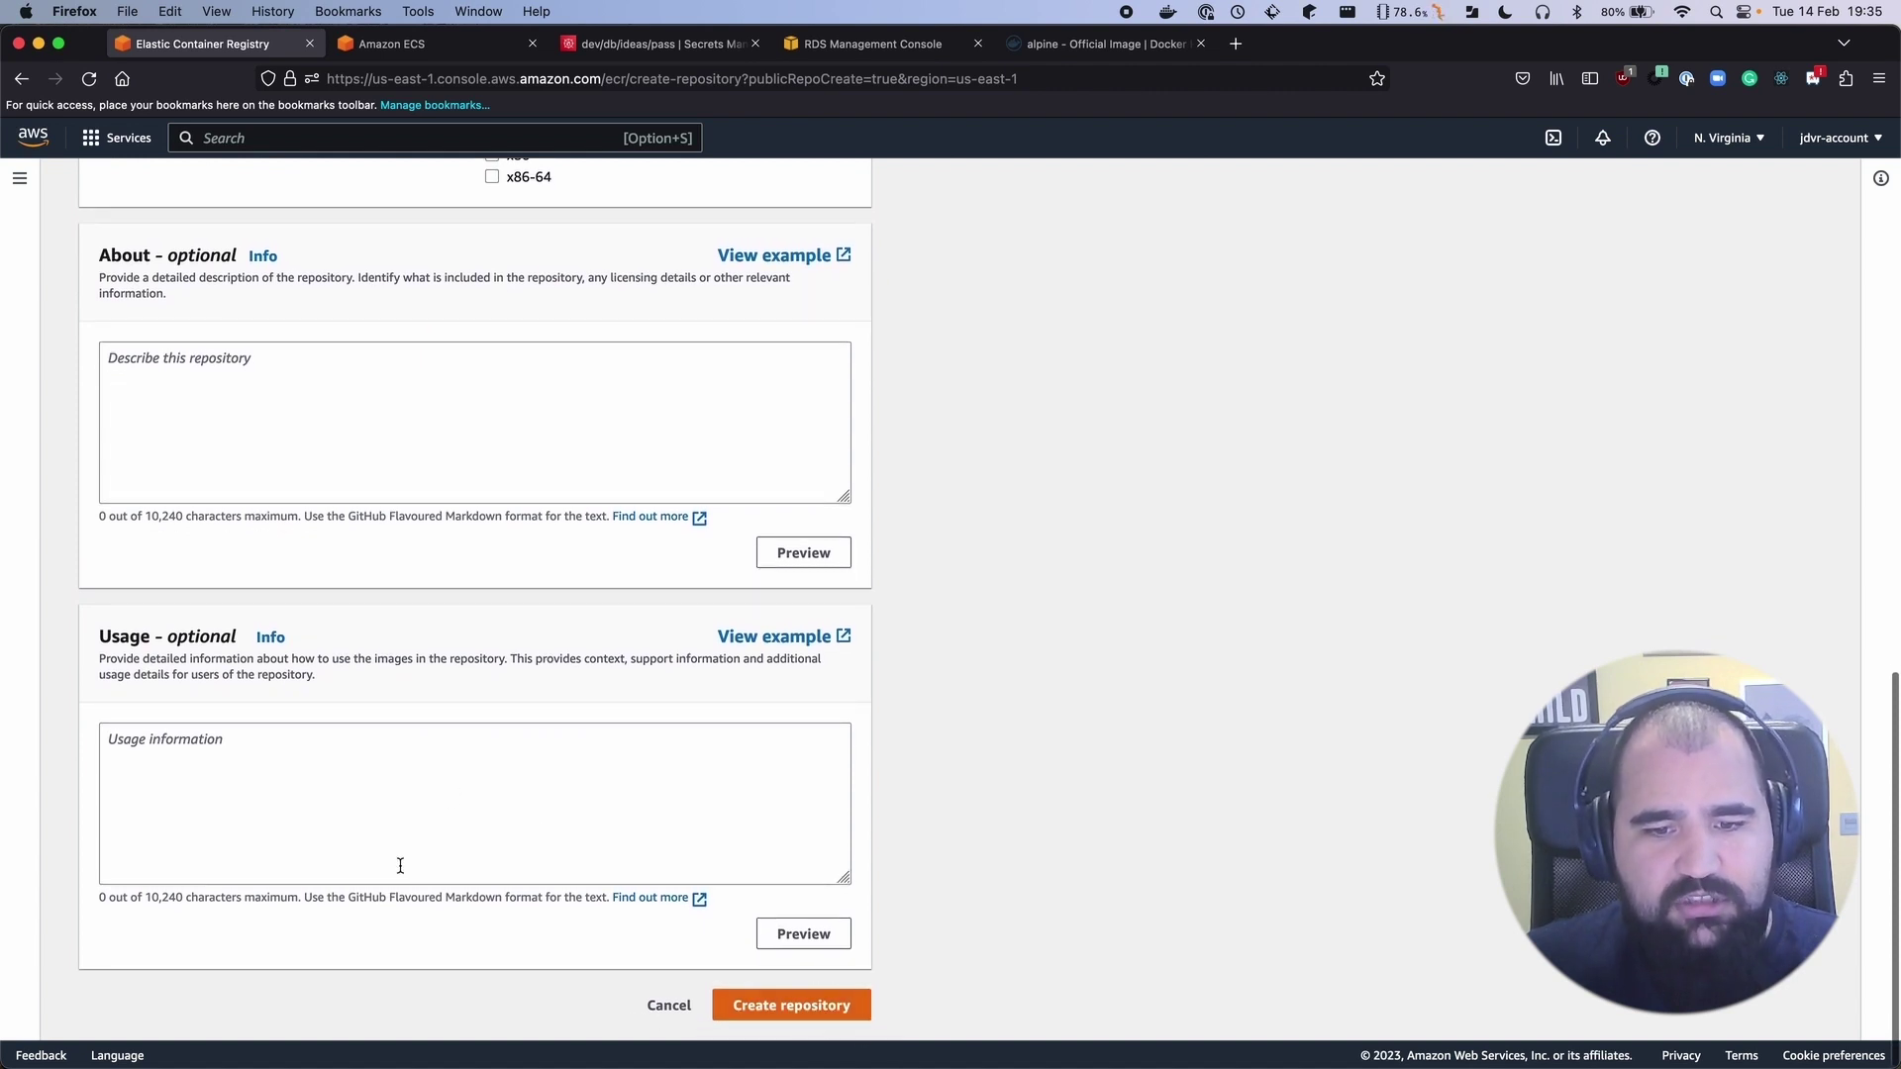
left_click(452, 574)
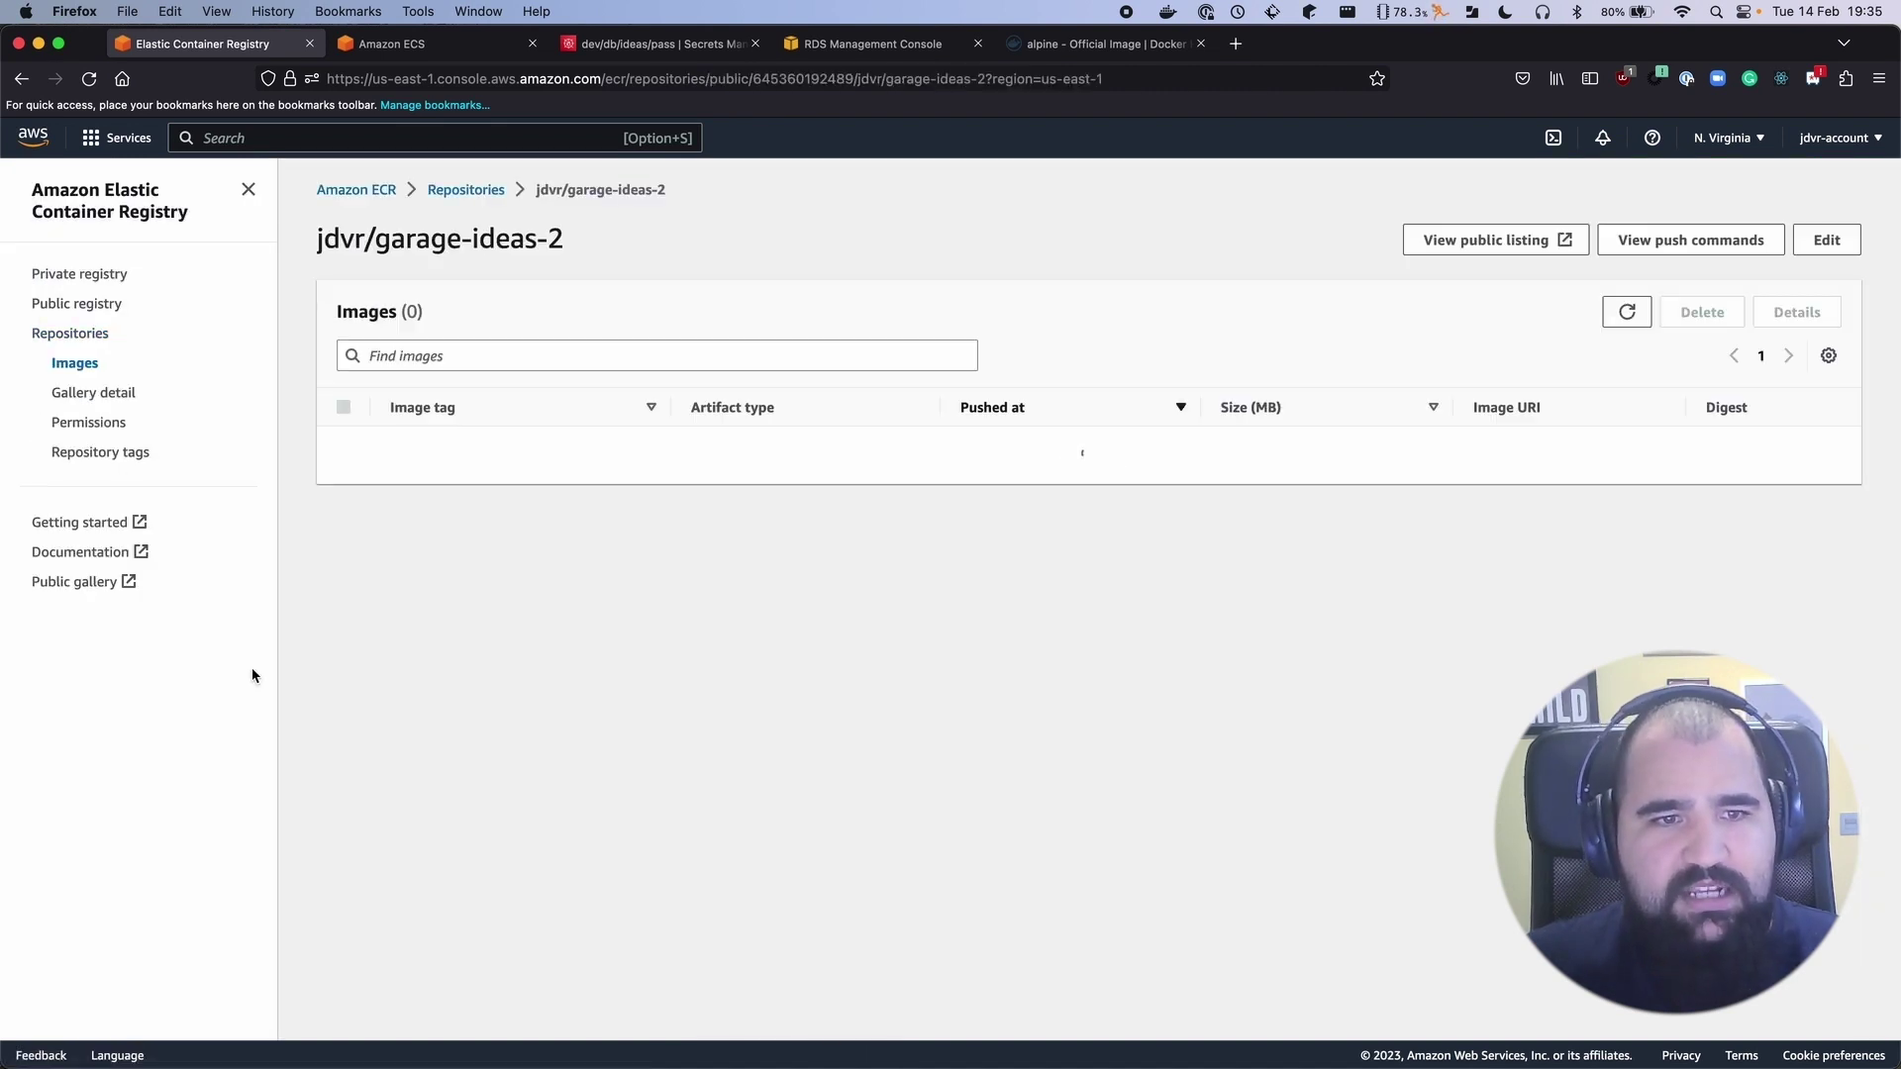
View the repository's public gallery listing, checking its Usage, Image tags and About sections, and return to the ECR console
left_click(1448, 238)
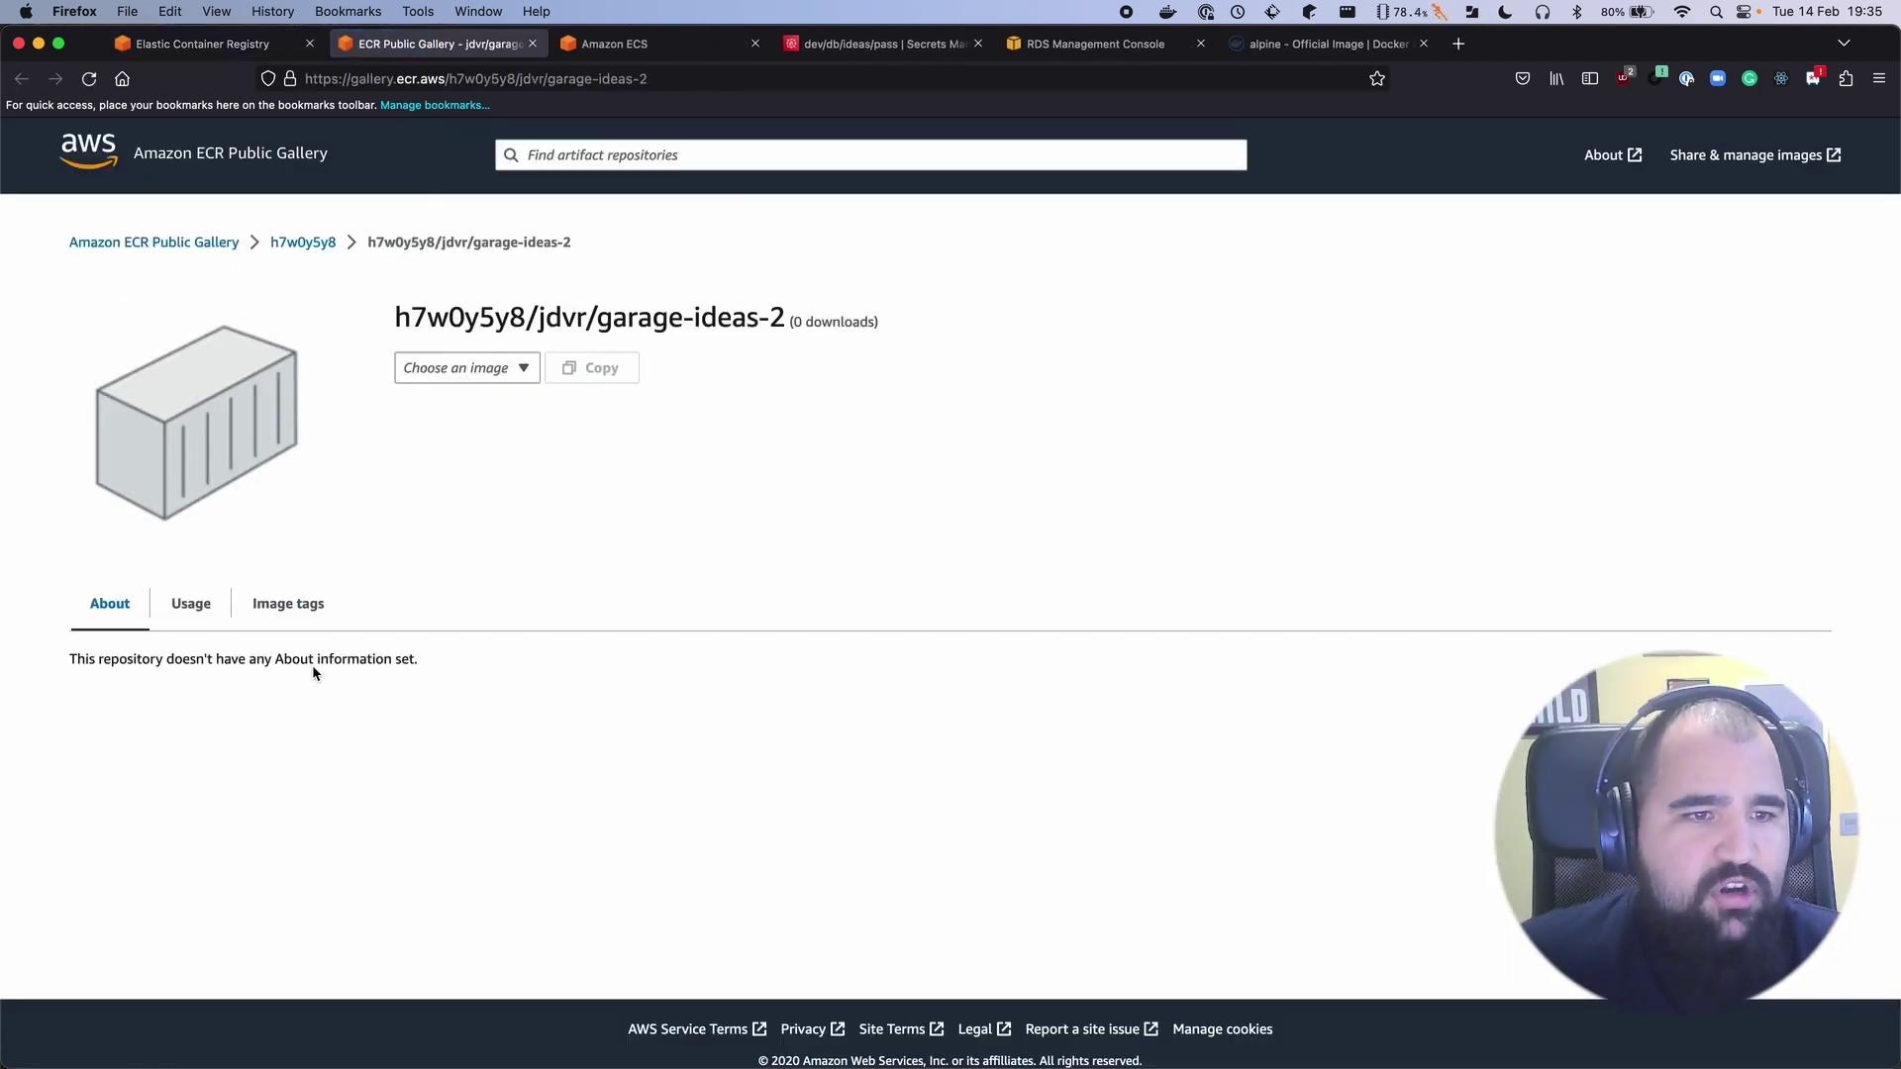
left_click(220, 606)
left_click(317, 614)
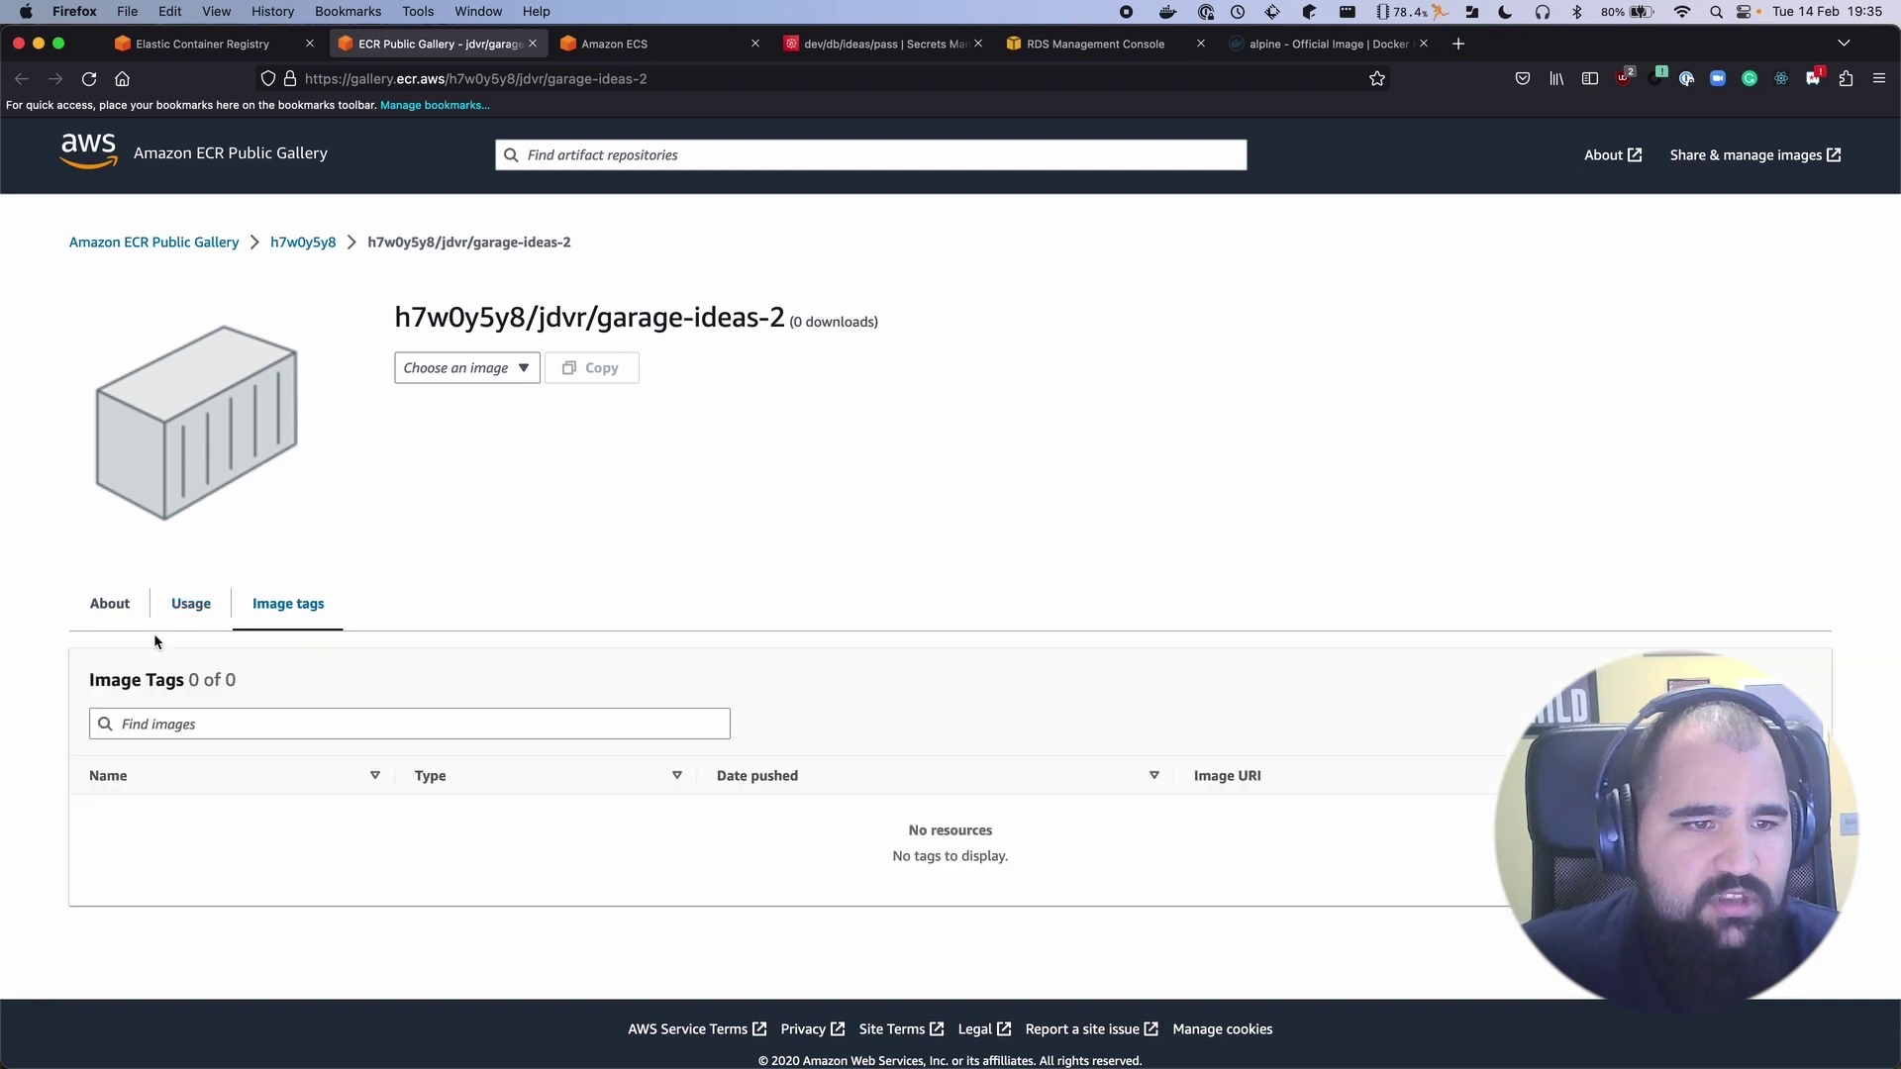
left_click(104, 606)
key("ctrl+shift+Tab")
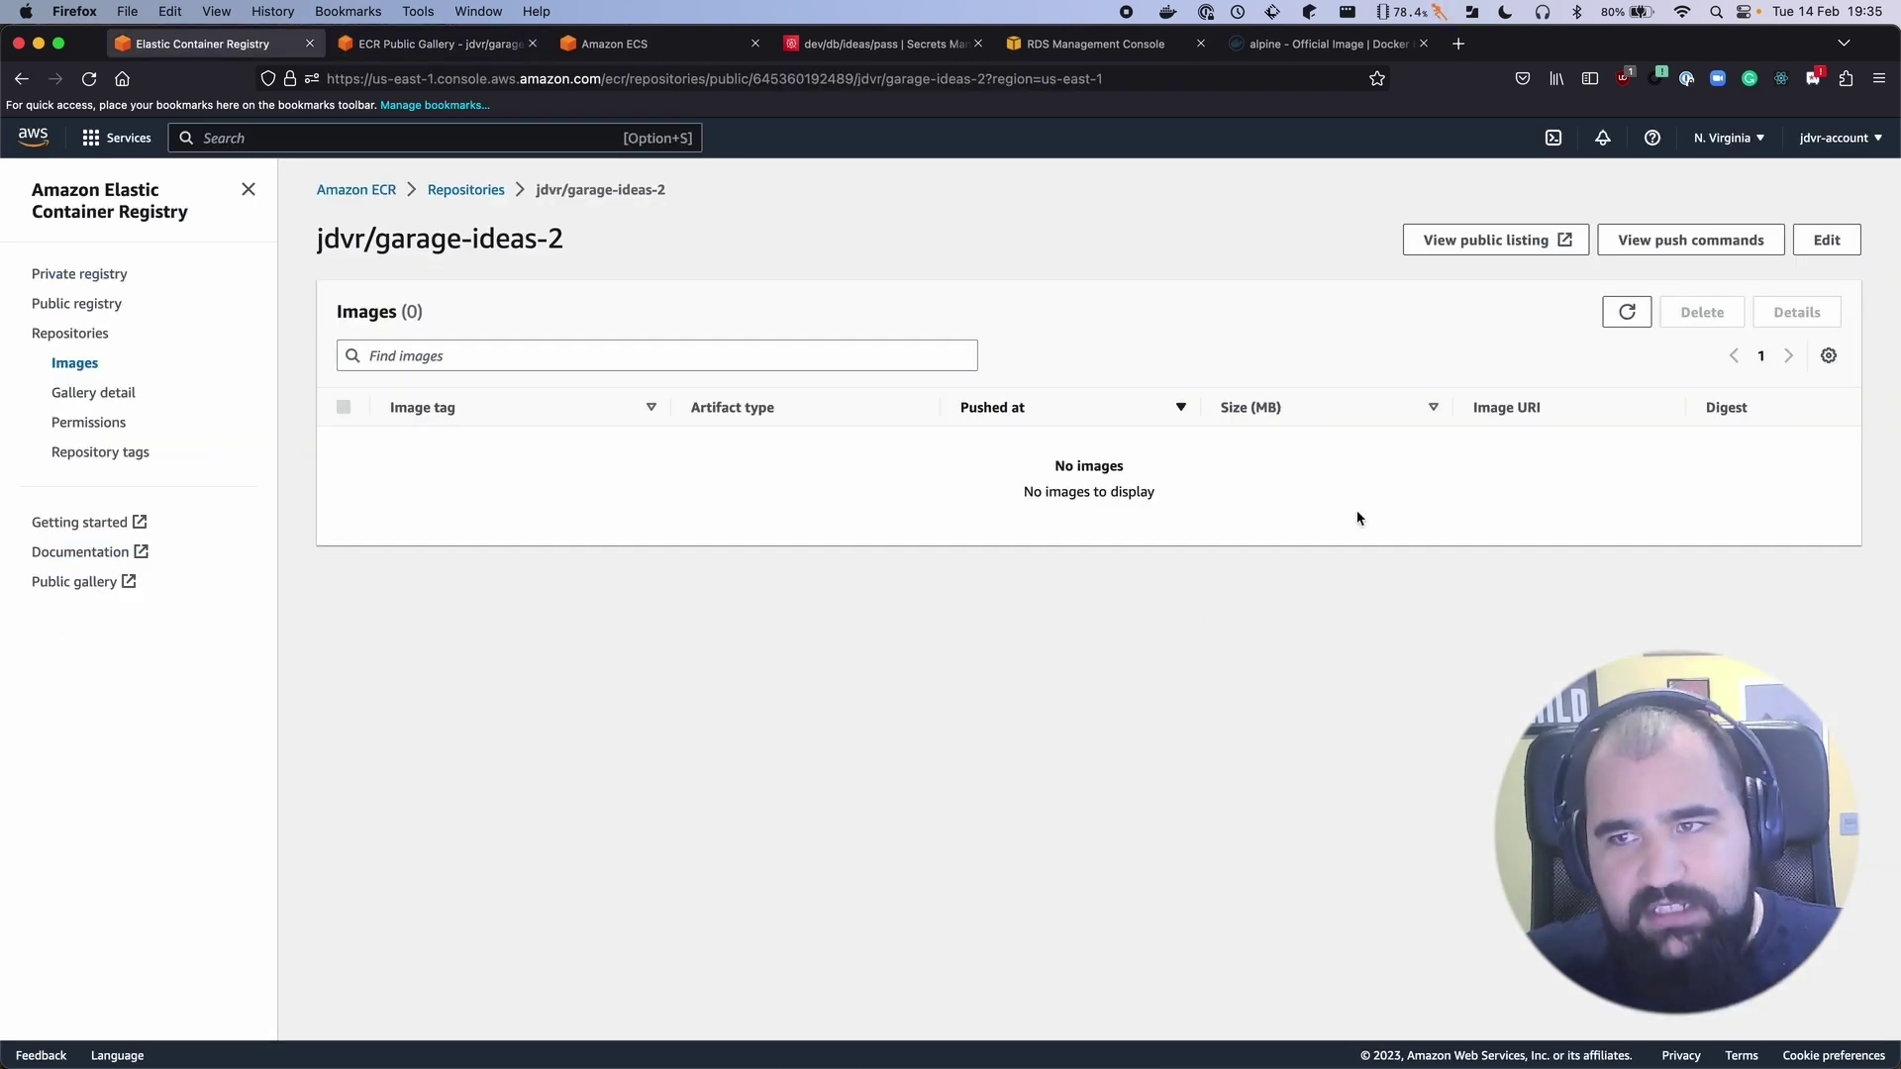
Show the push commands for jdvr/garage-ideas-2 and copy the AWS CLI command that authenticates Docker to the registry
left_click(1683, 241)
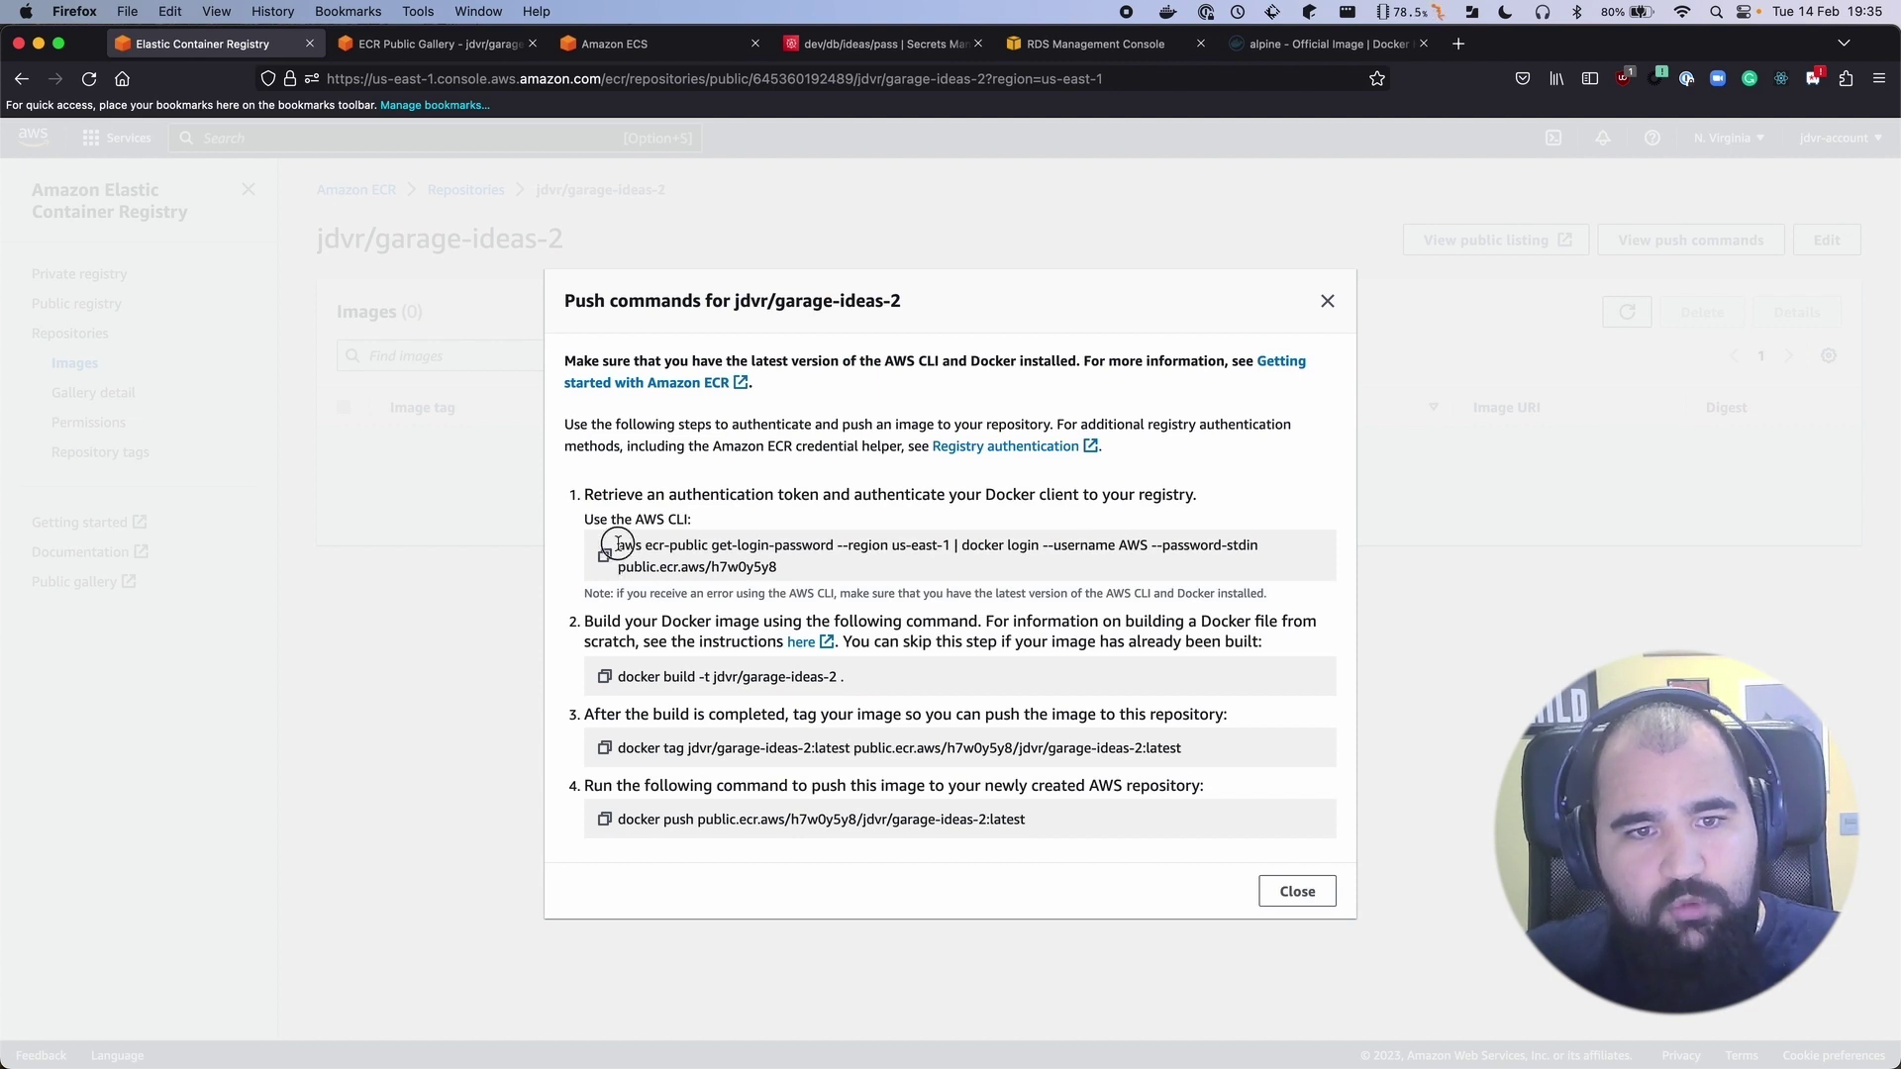
left_click_drag(618, 544, 643, 545)
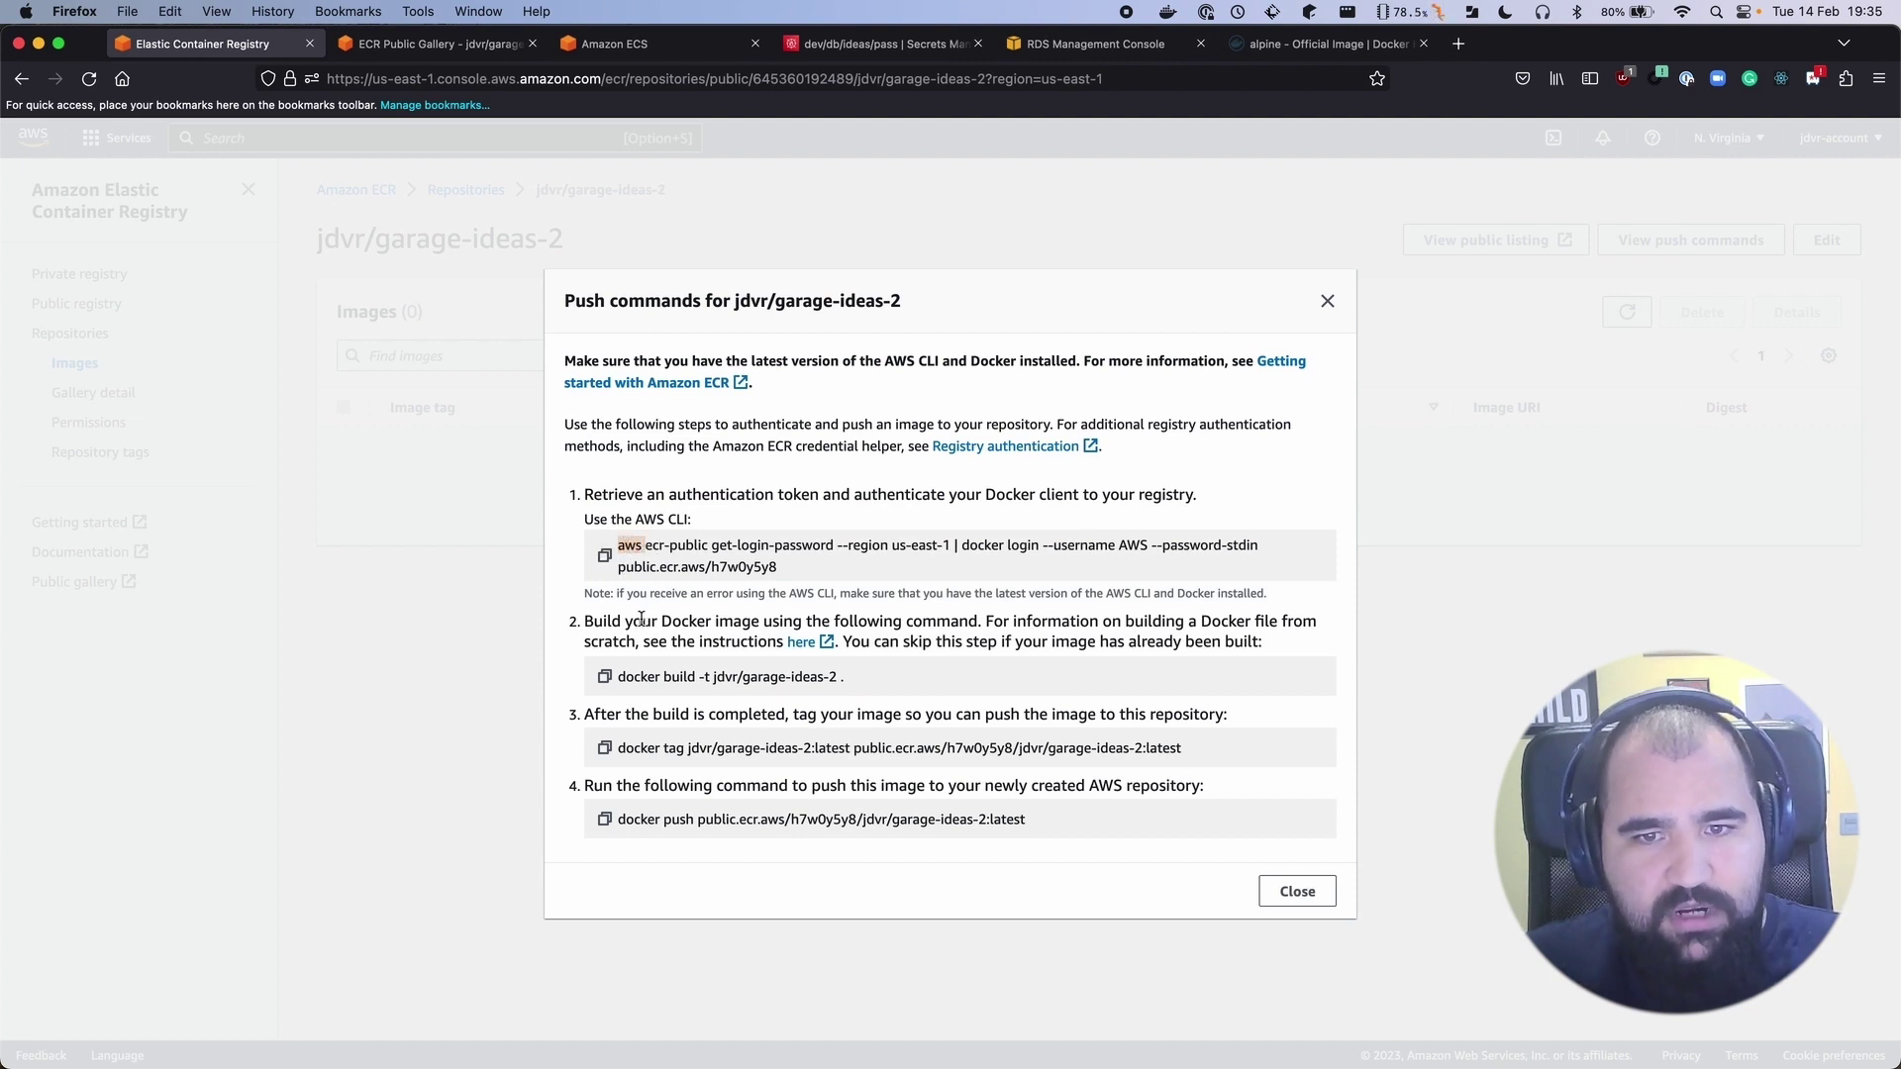
left_click(605, 556)
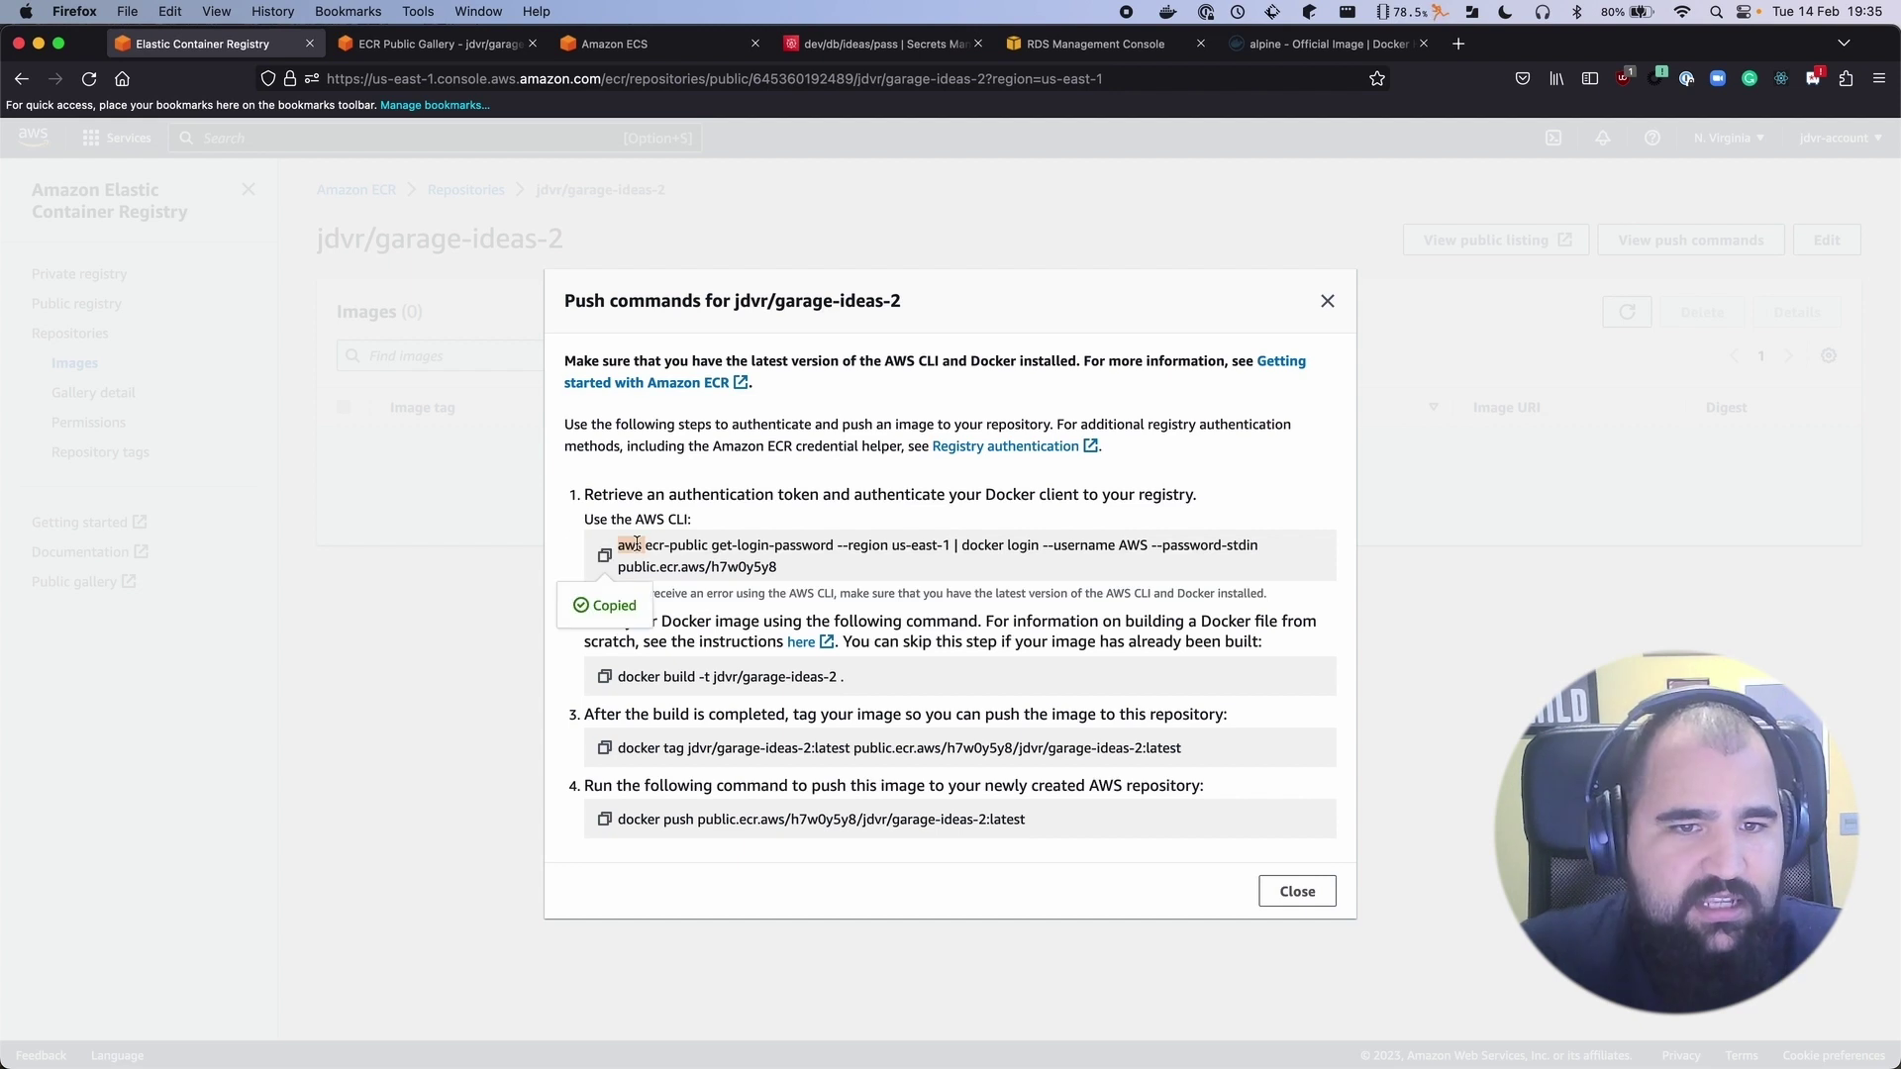
Switch to iTerm, clear the terminal, and run the copied aws ecr-public get-login-password command piped into docker login
key("super+Tab")
key("super+Tab")
key("super+Tab")
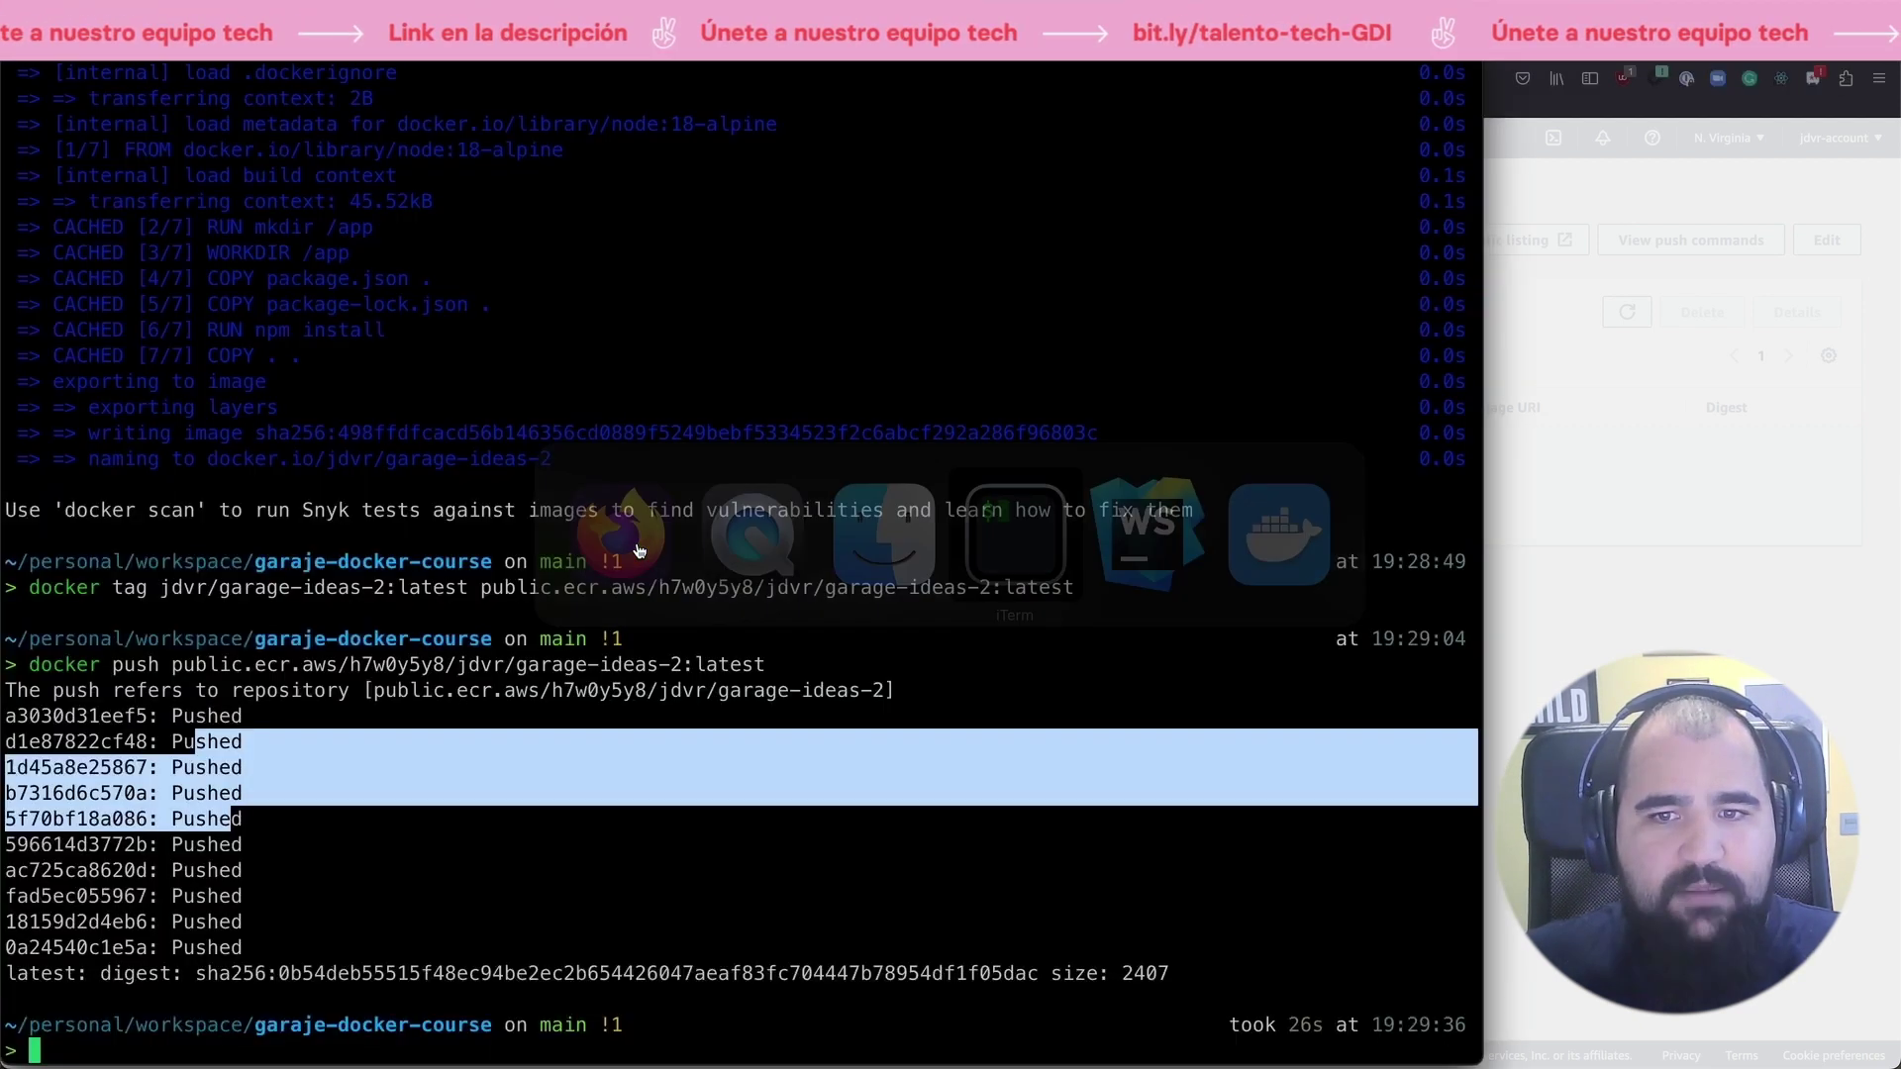
type("clear")
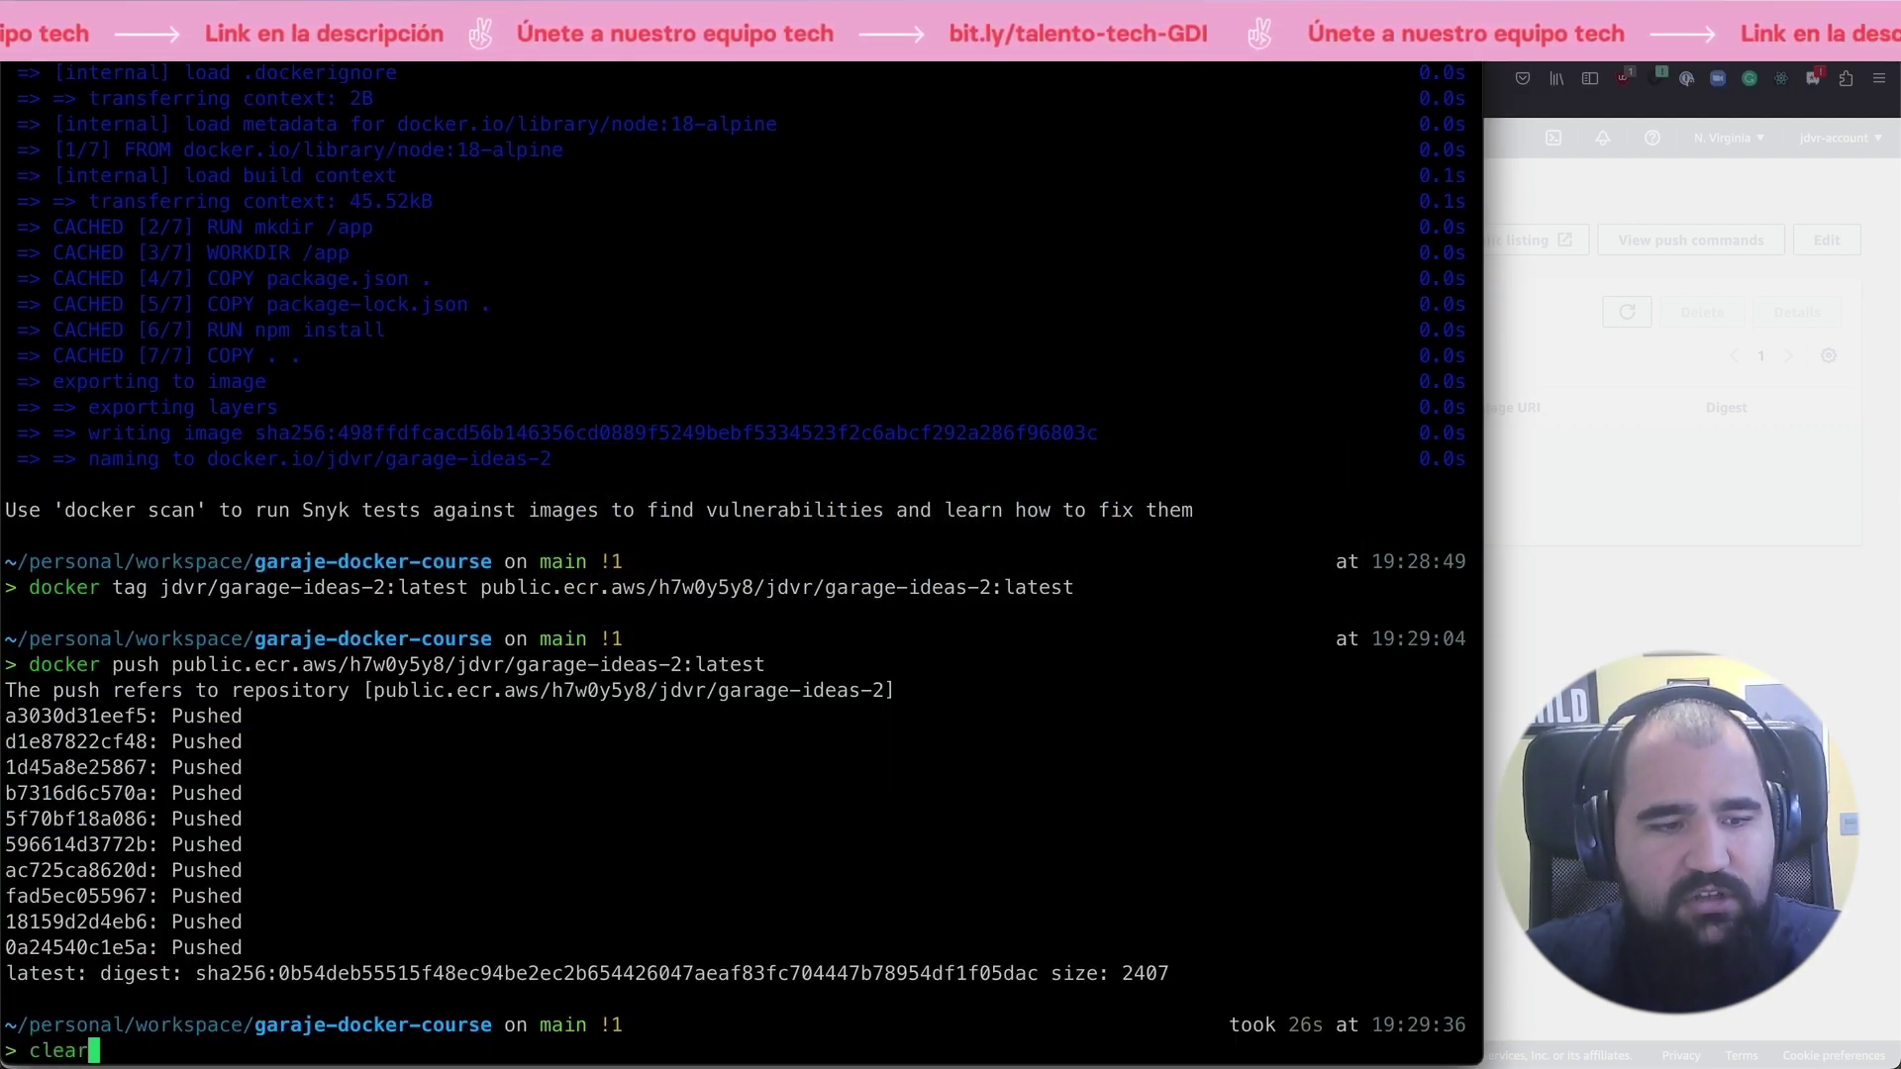
key("Return")
key("super+v")
key("Return")
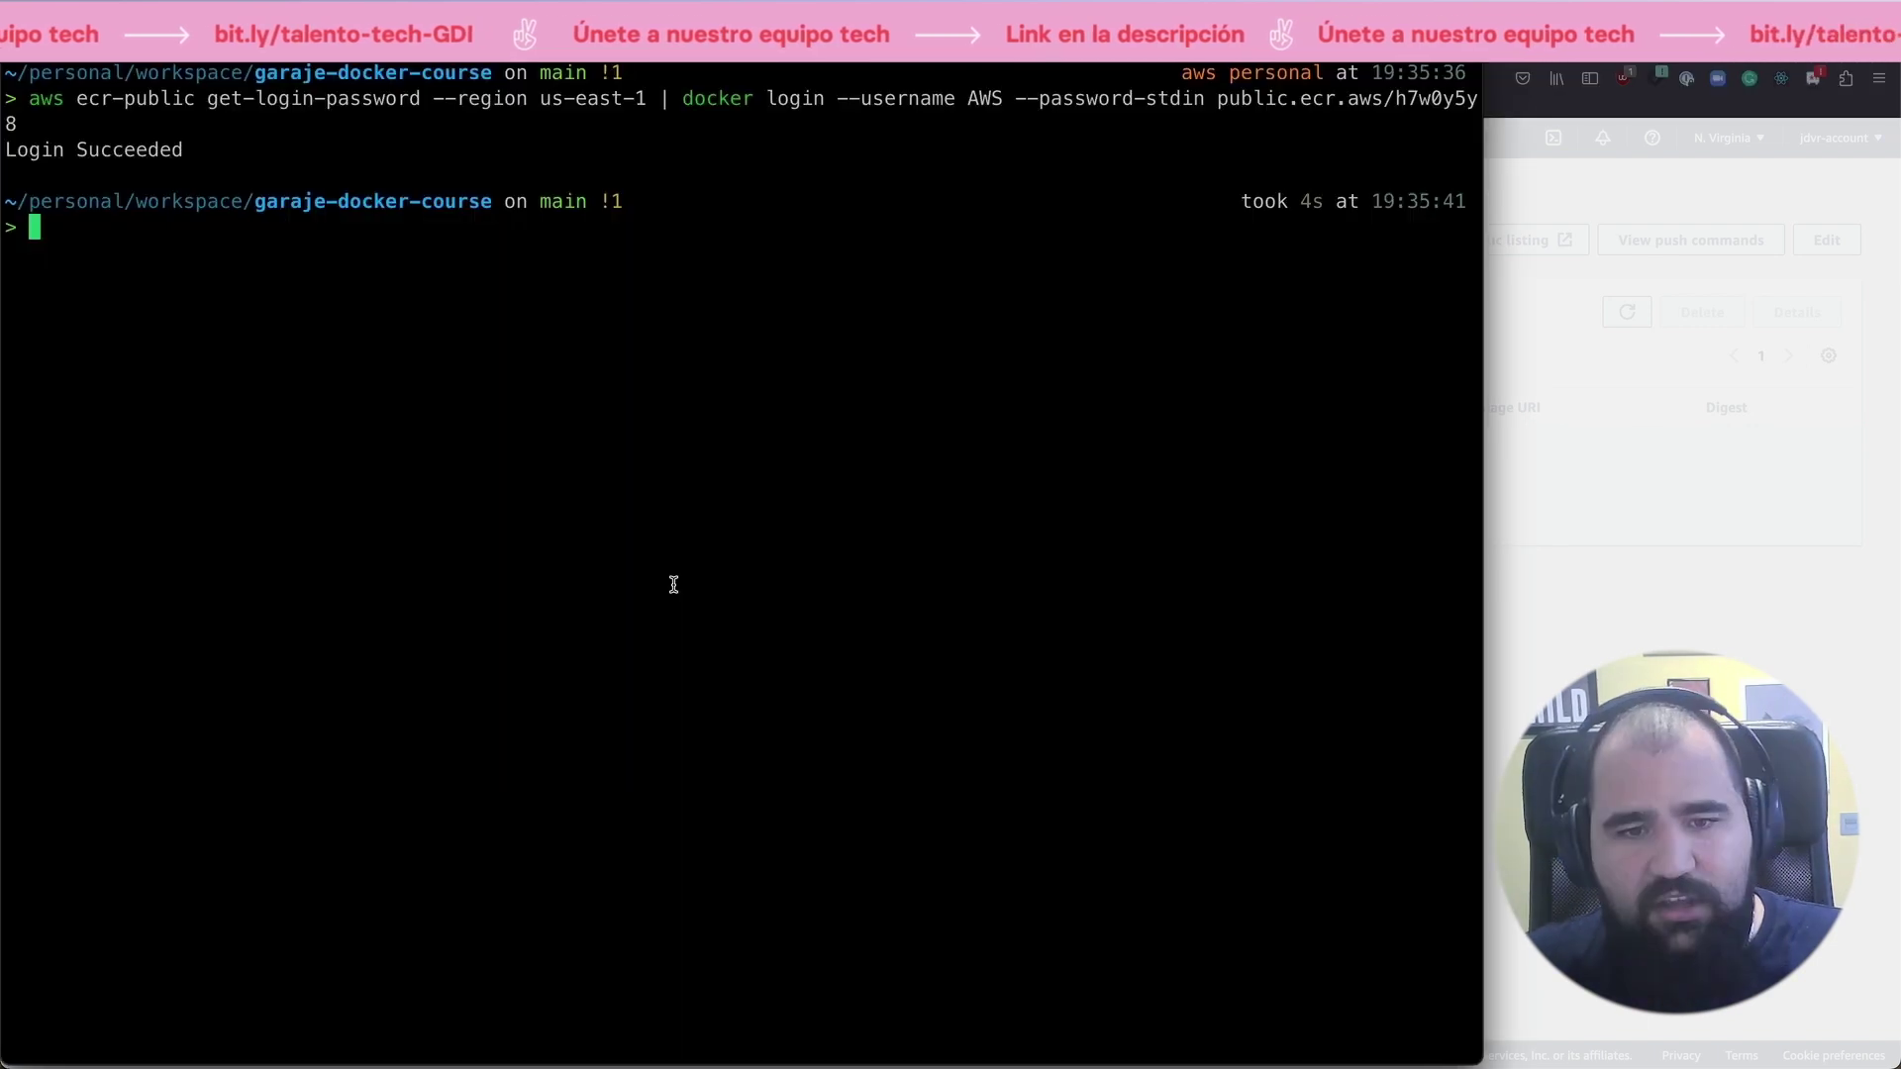
Build the Docker image from the current directory with docker build -t jdvr/garage-ideas-2
key("super+v")
key("Return")
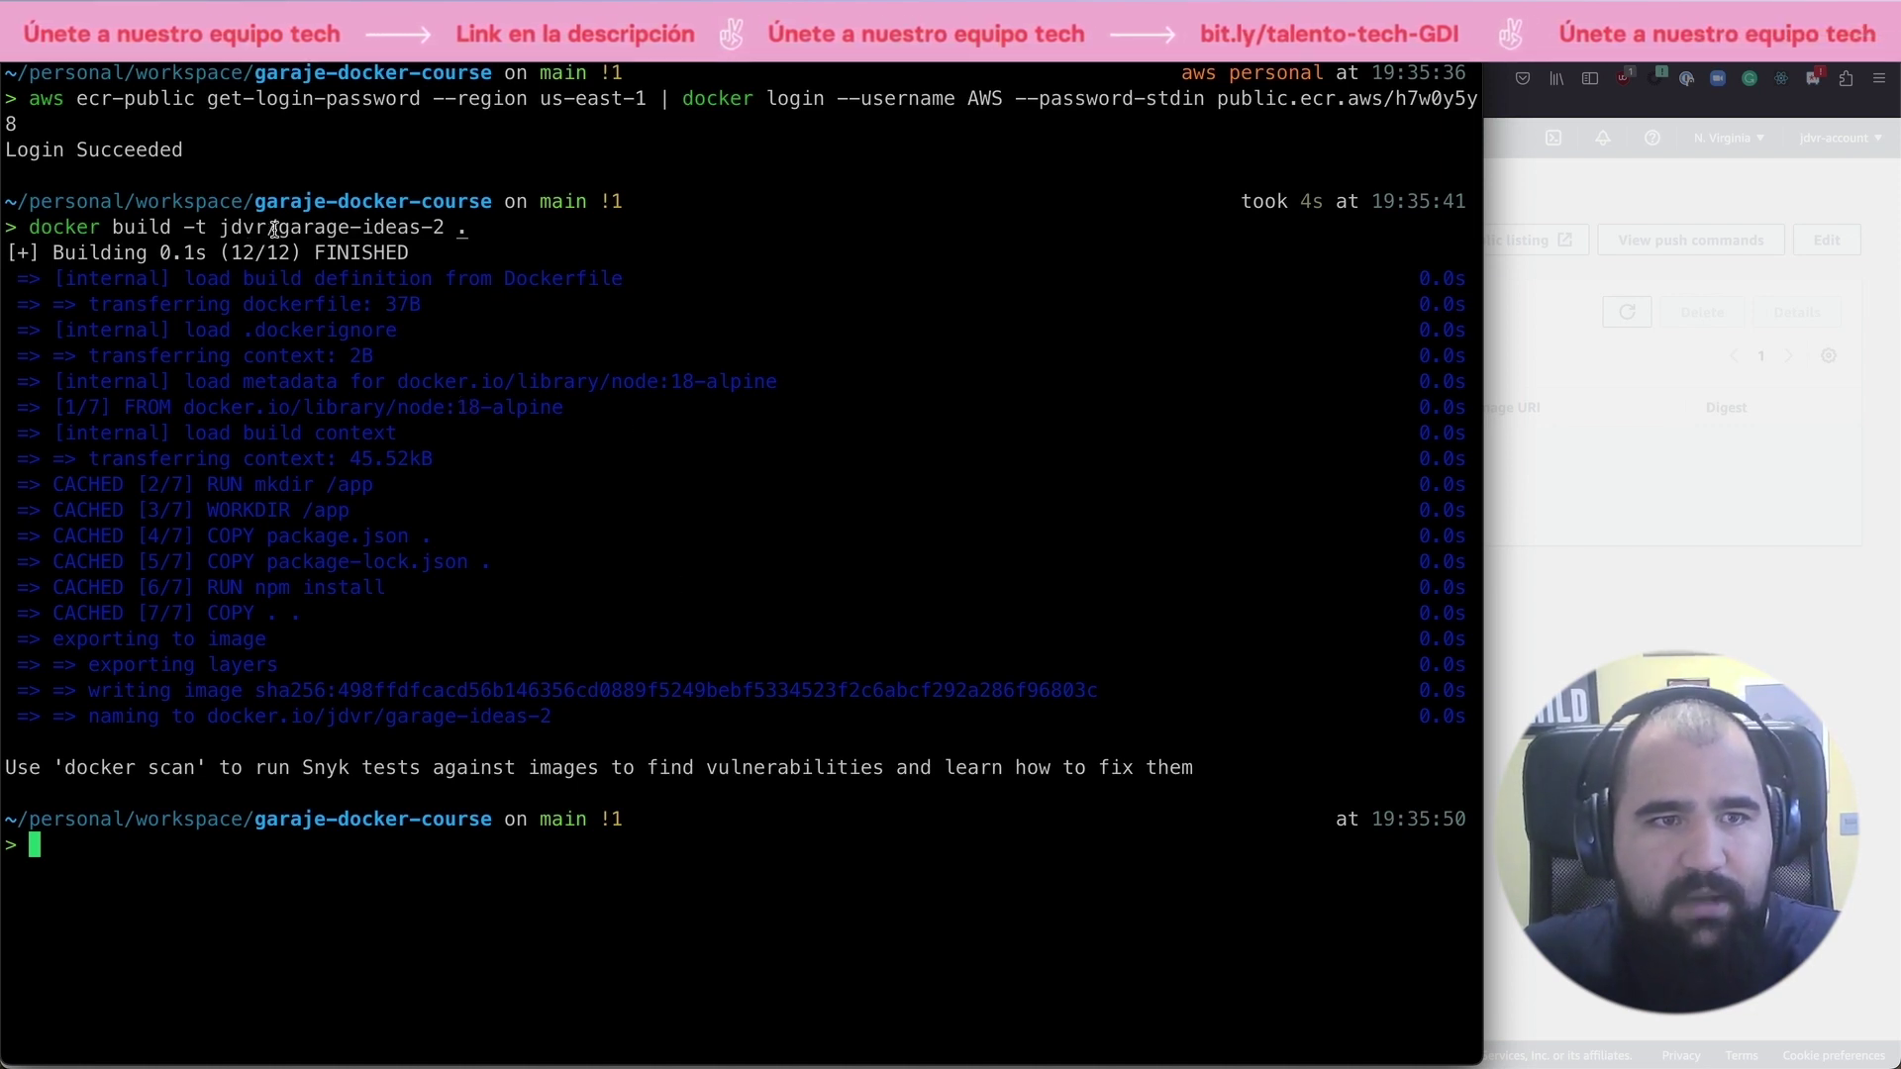
left_click_drag(273, 229, 417, 228)
List the local image with docker images jdvr/garage-ideas-2 and check its tag, ID, creation time and size
type("docker imag")
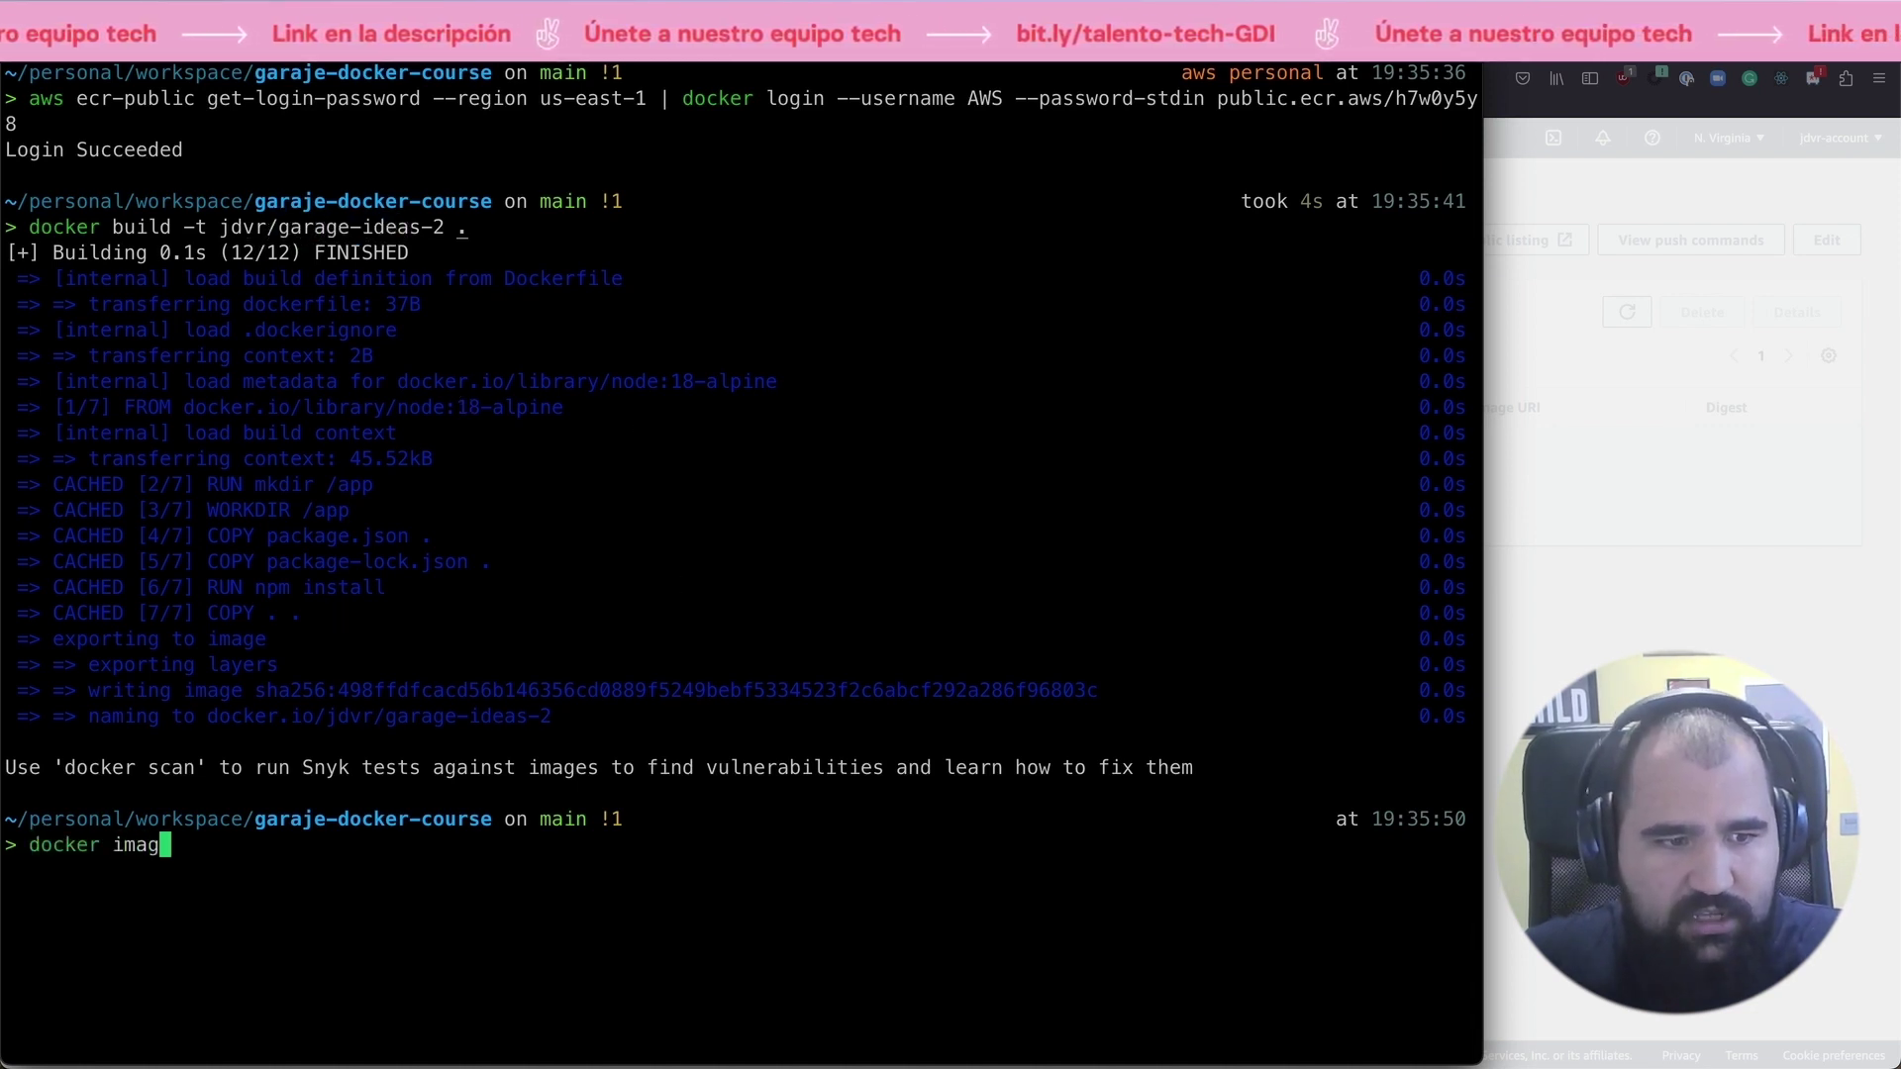
type("es")
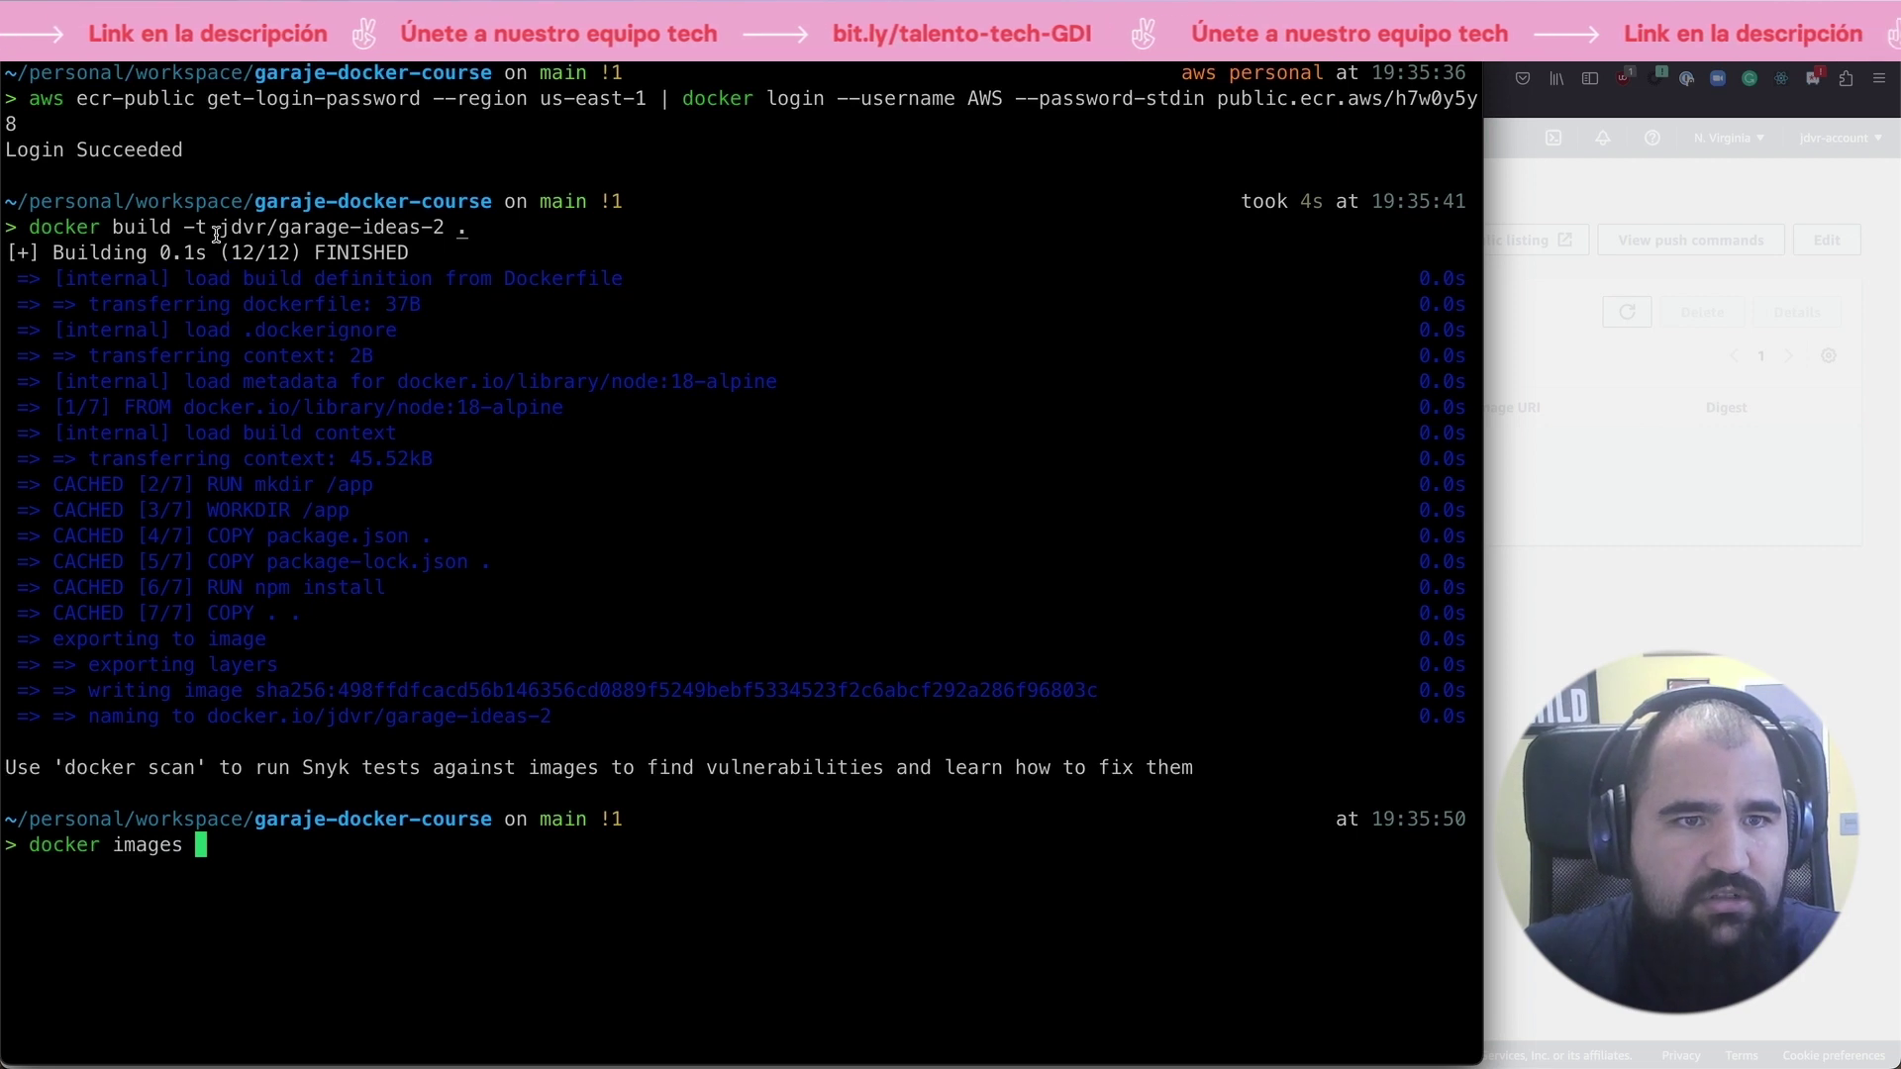
left_click_drag(220, 230, 447, 229)
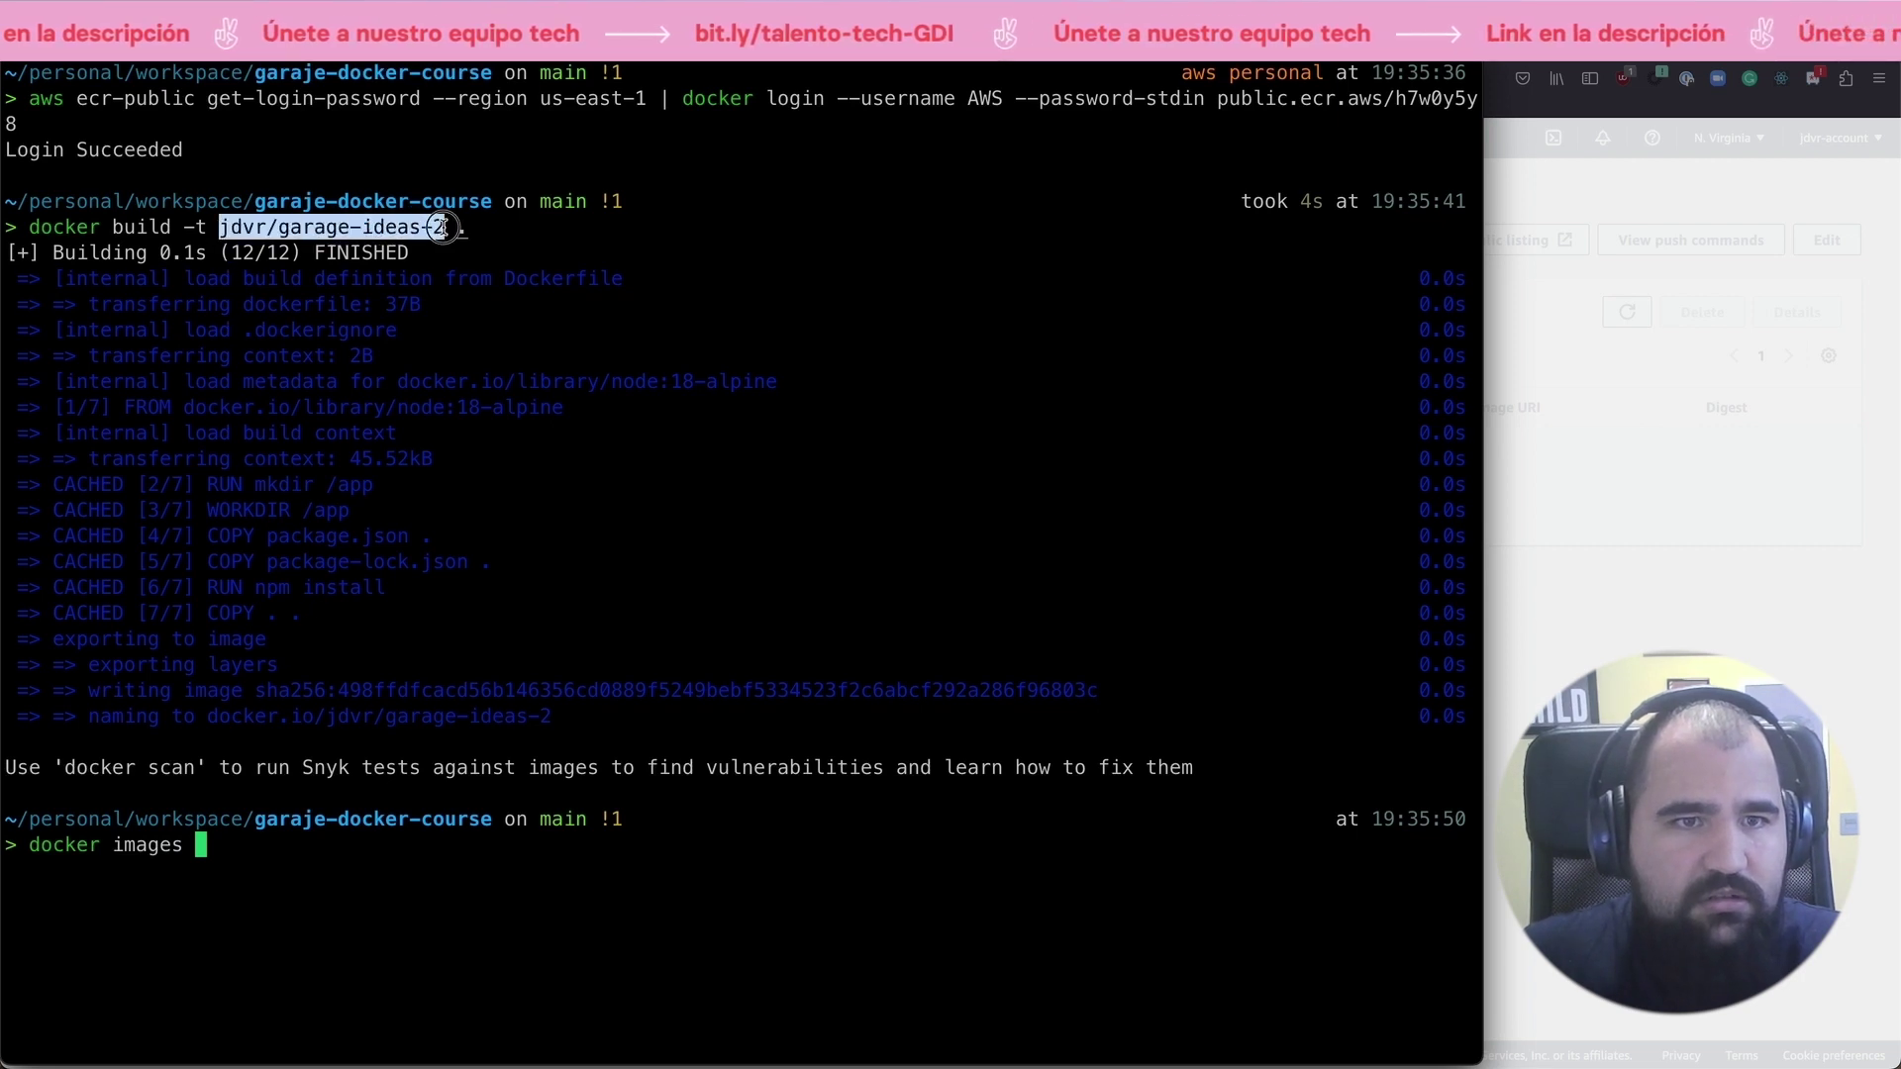
left_click(458, 529)
key("super+v")
key("Return")
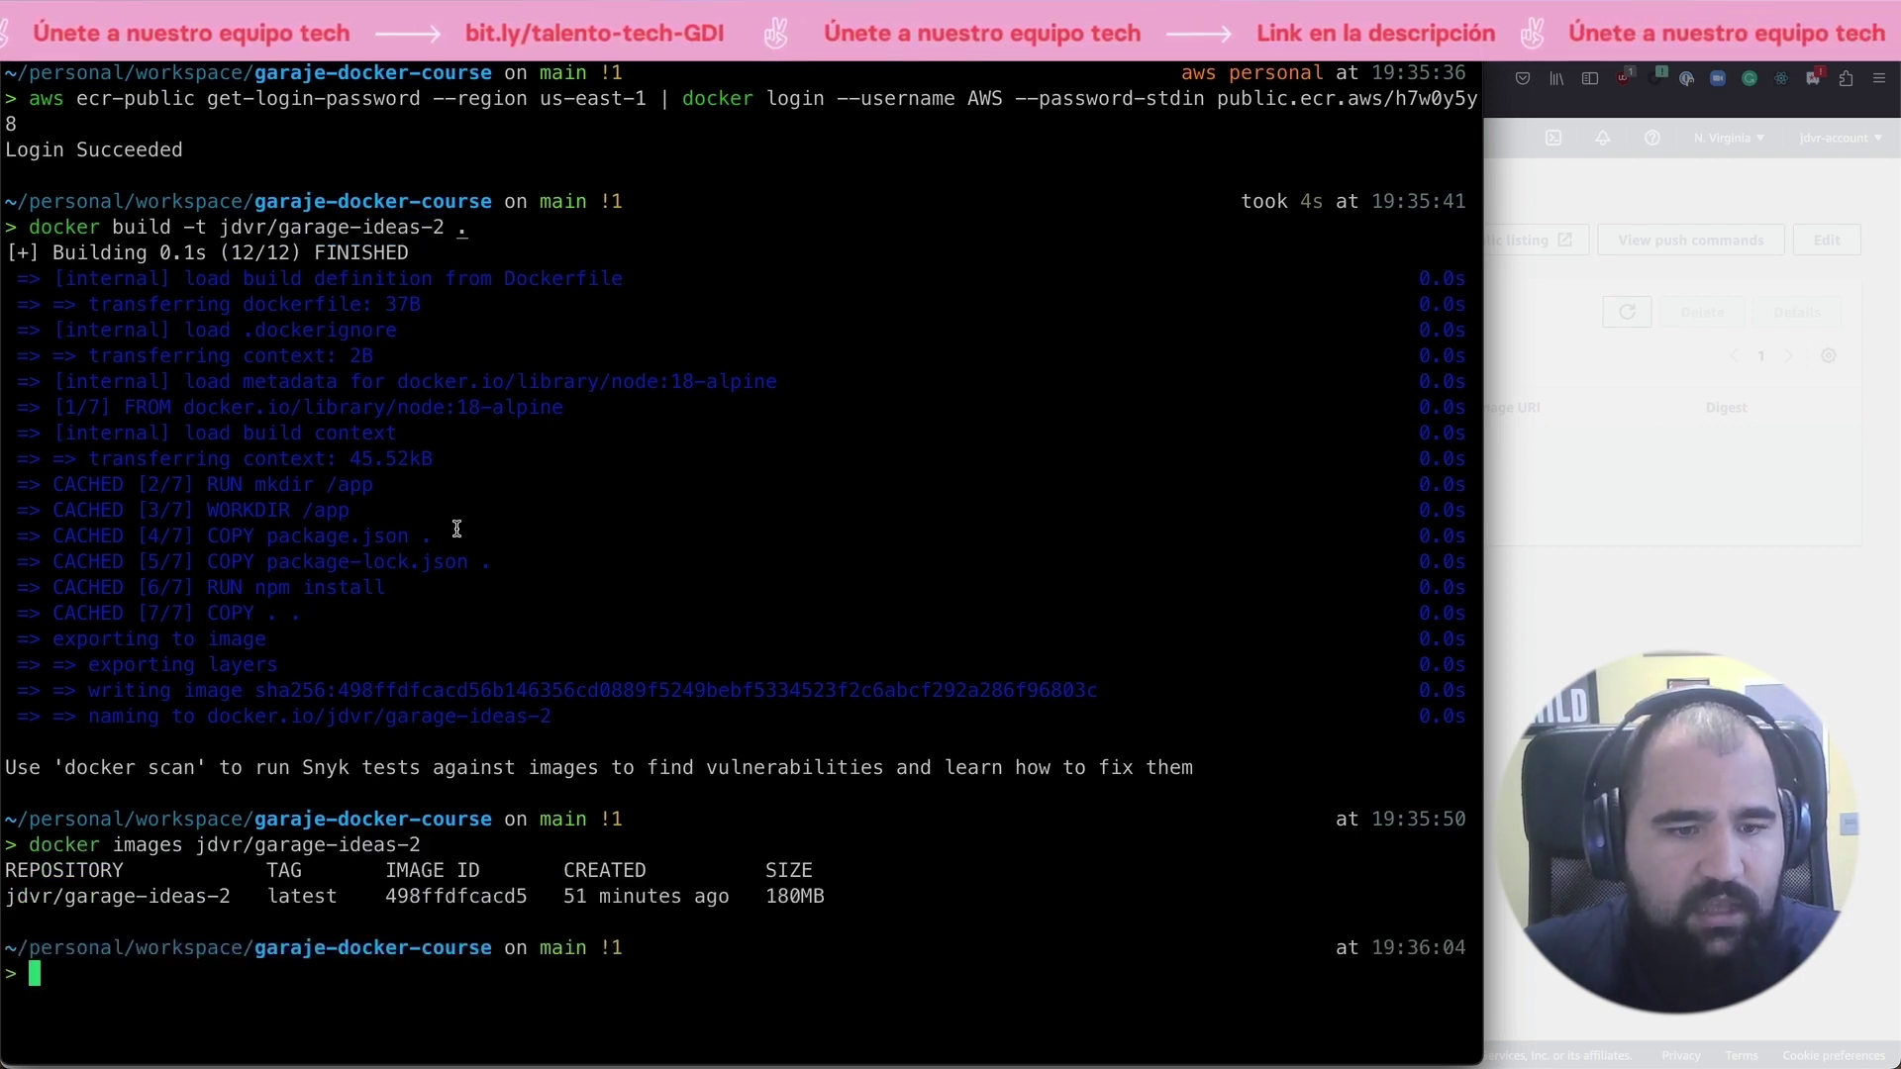
left_click_drag(100, 896, 823, 900)
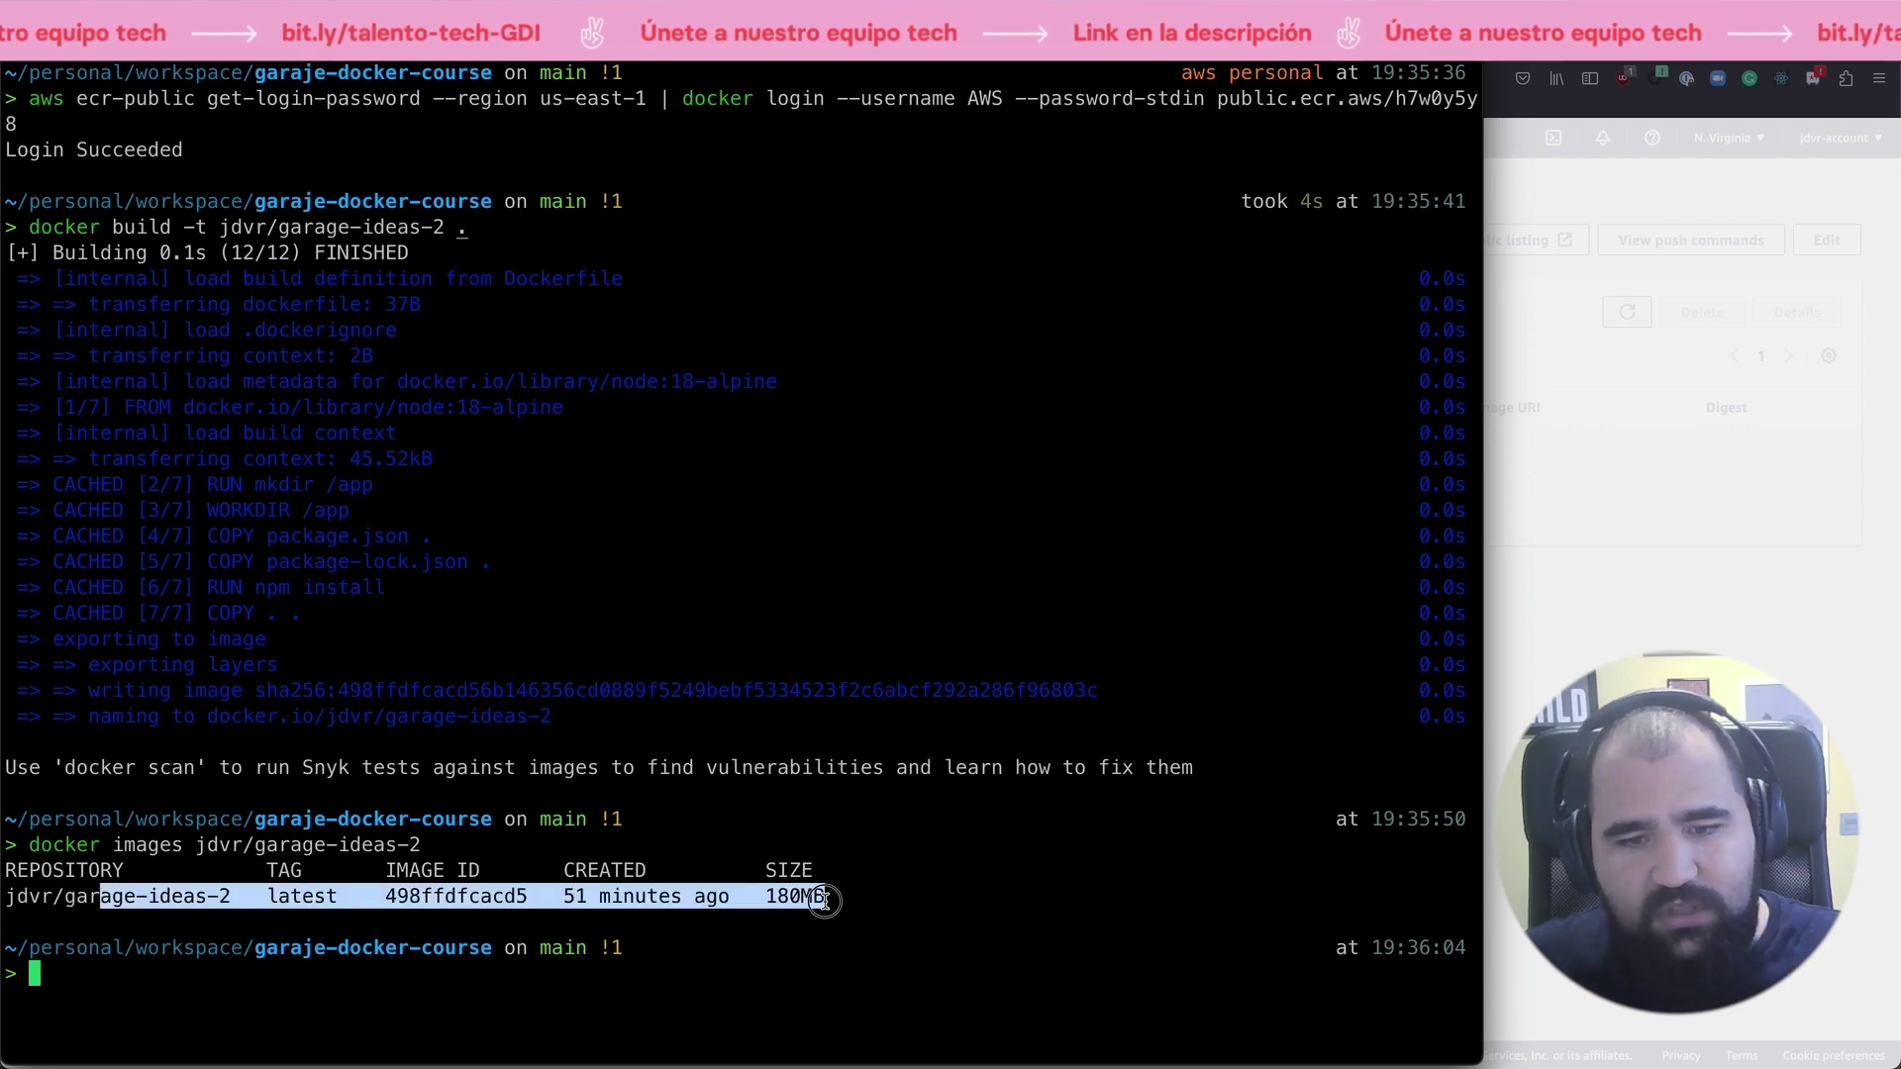
Tag the built image with docker tag jdvr/garage-ideas-2:latest public.ecr.aws/h7w0y5y8/jdvr/garage-ideas-2:latest
left_click(747, 974)
left_click_drag(564, 896, 591, 895)
left_click(614, 926)
key("super+v")
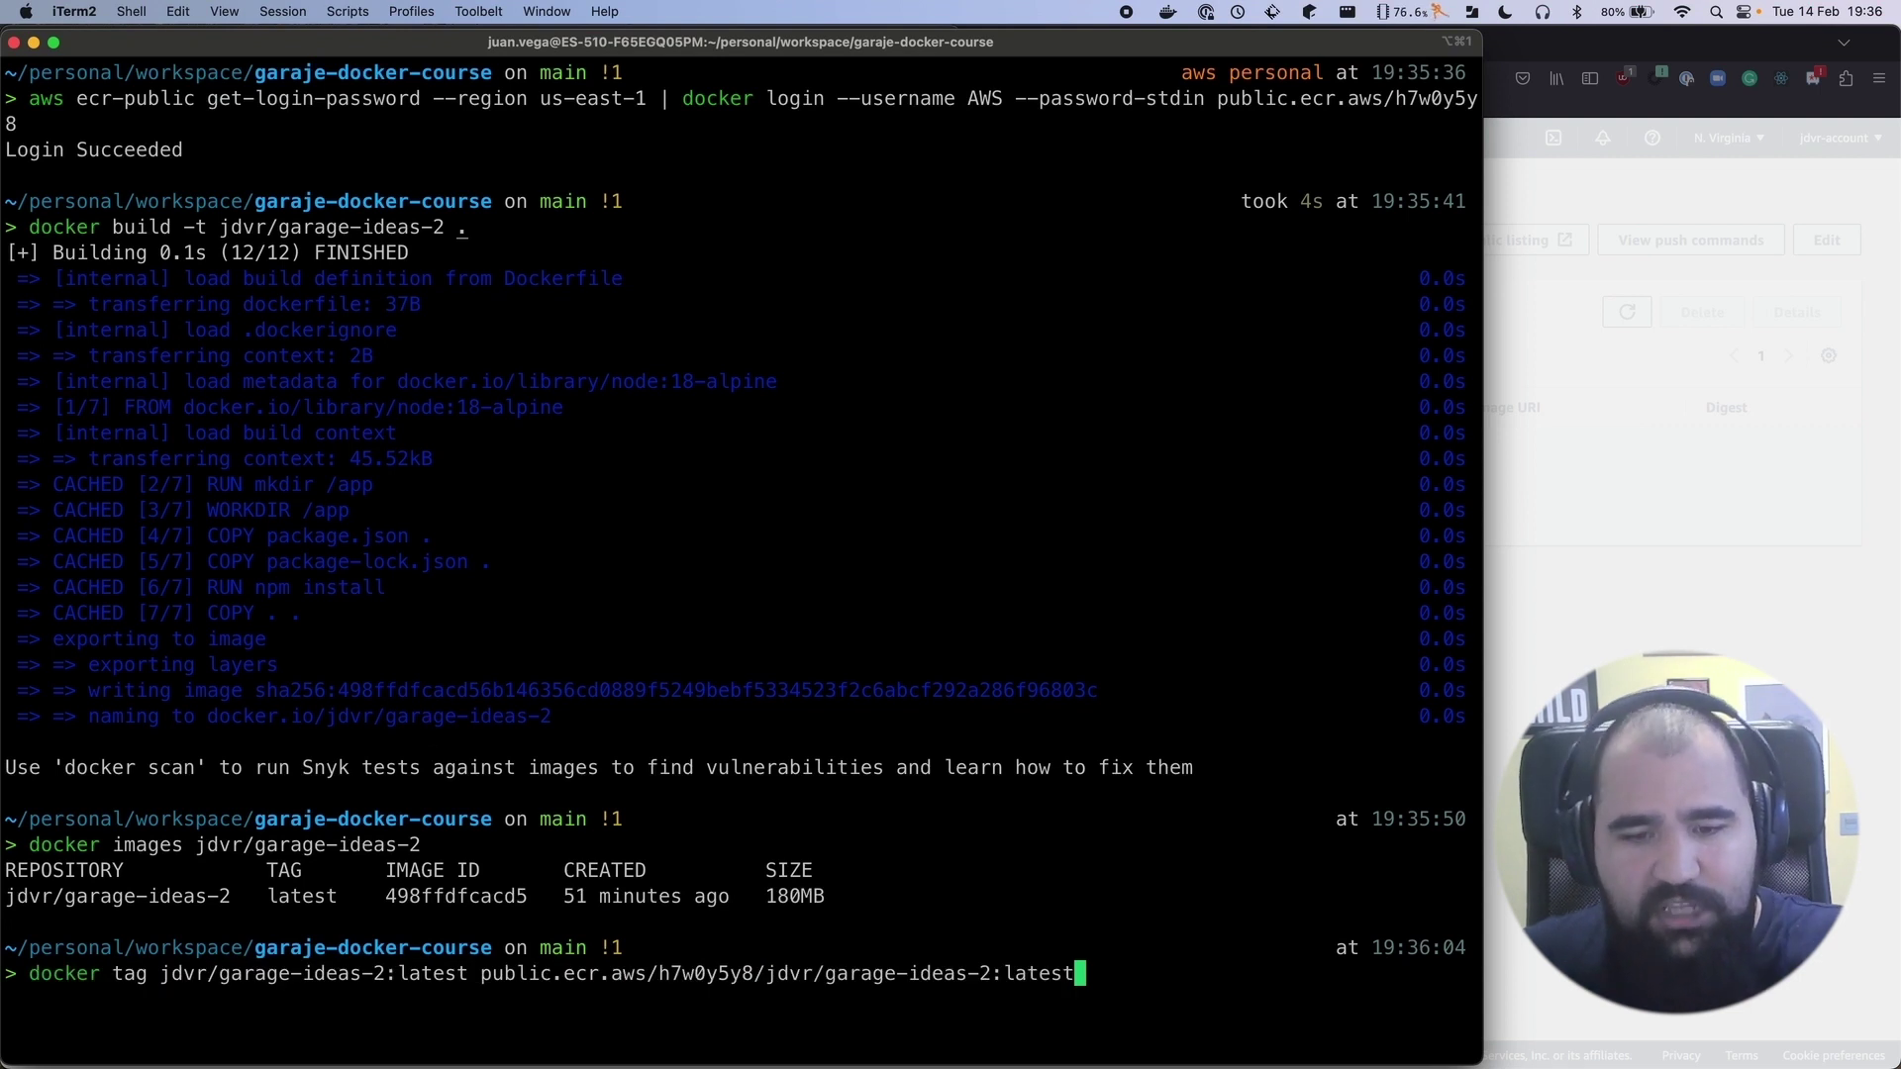
Copy the docker push command from the push instructions in Firefox, and run it in iTerm to push public.ecr.aws/h7w0y5y8/jdvr/garage-ideas-2:latest
key("super+Tab")
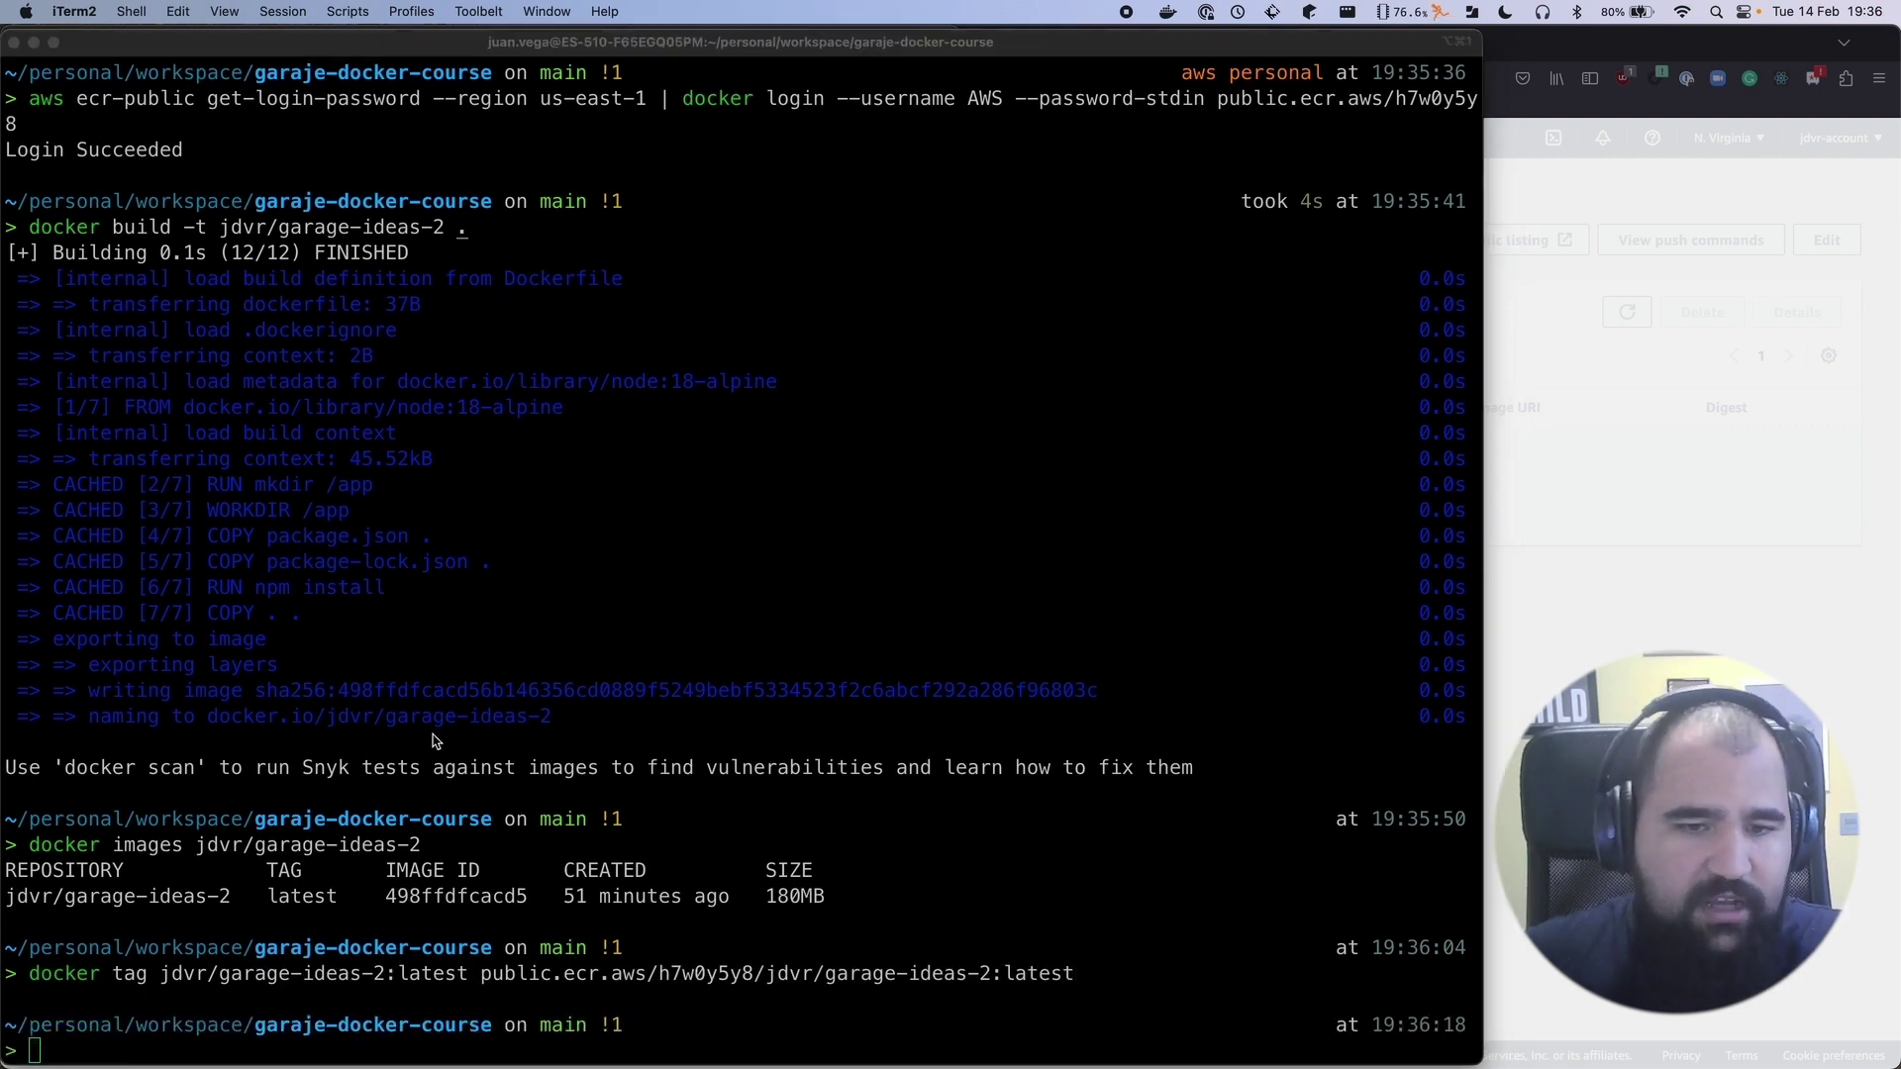
left_click(604, 820)
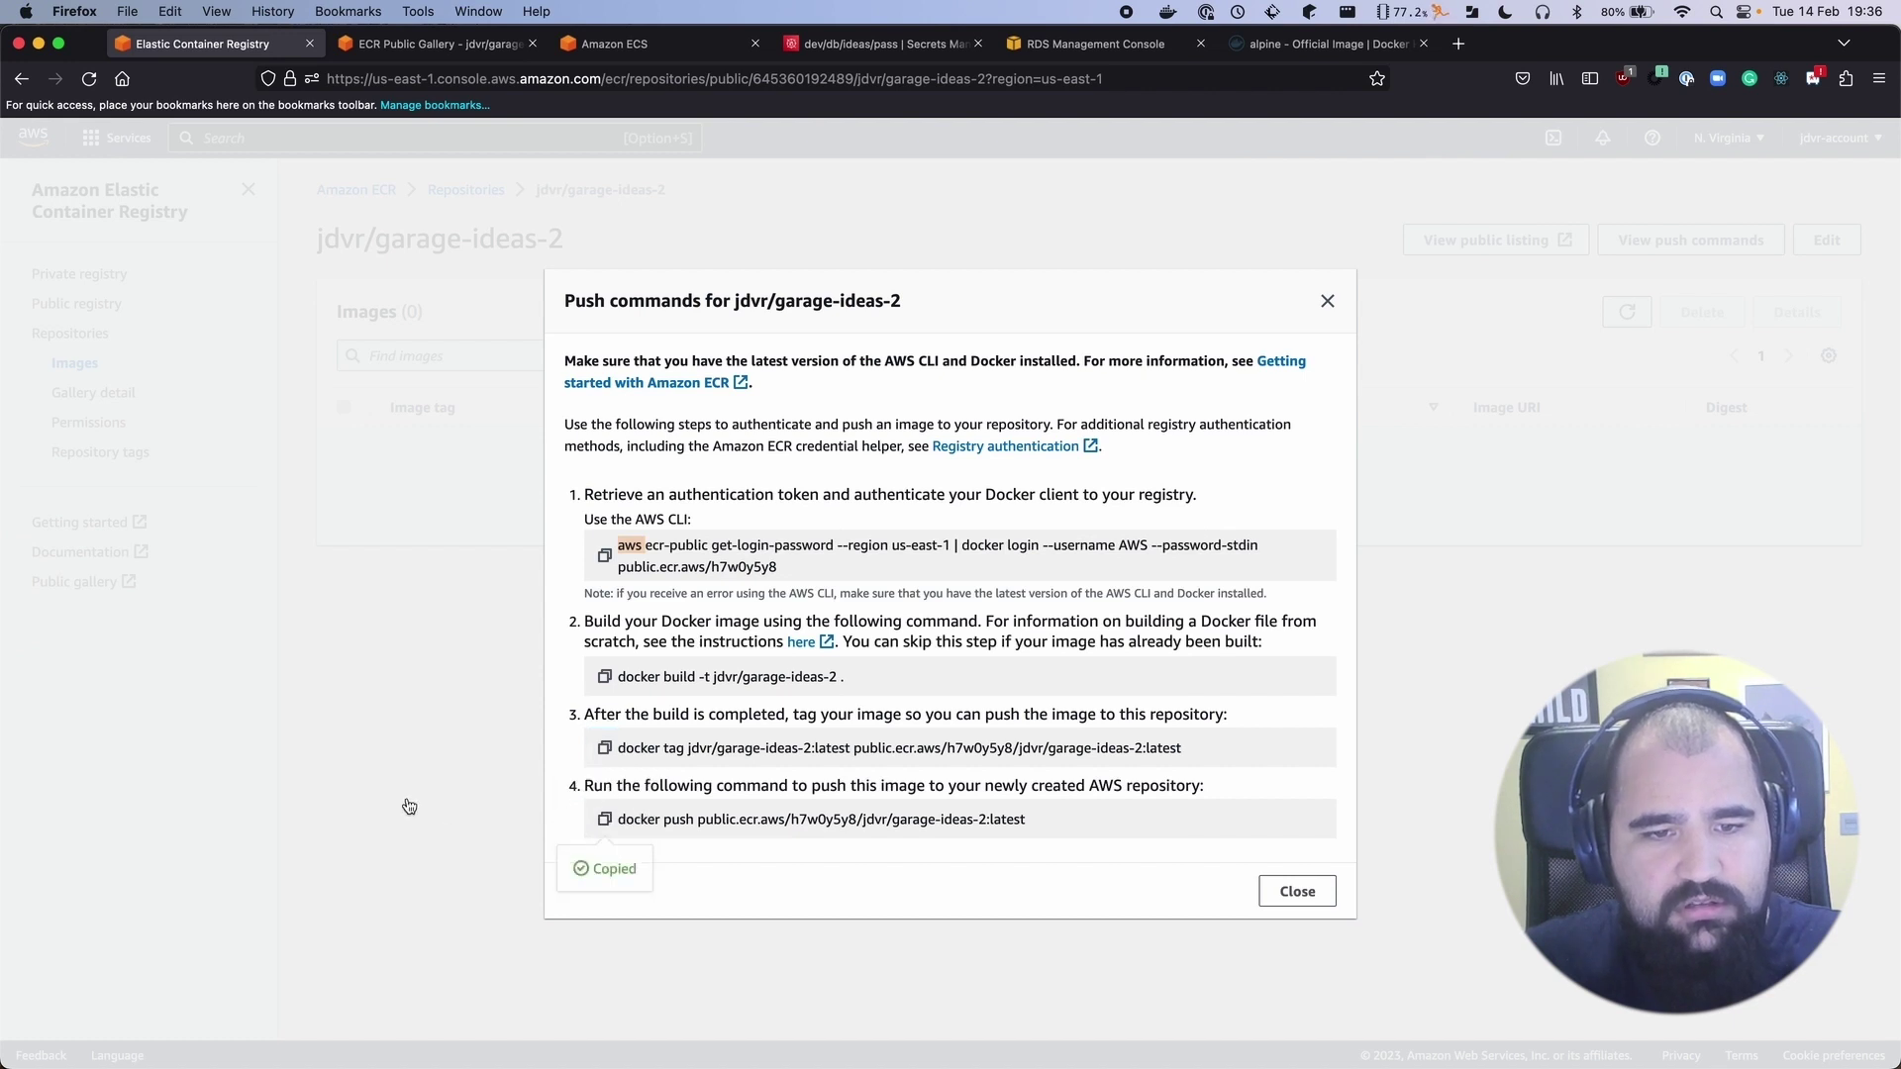
key("super+Tab")
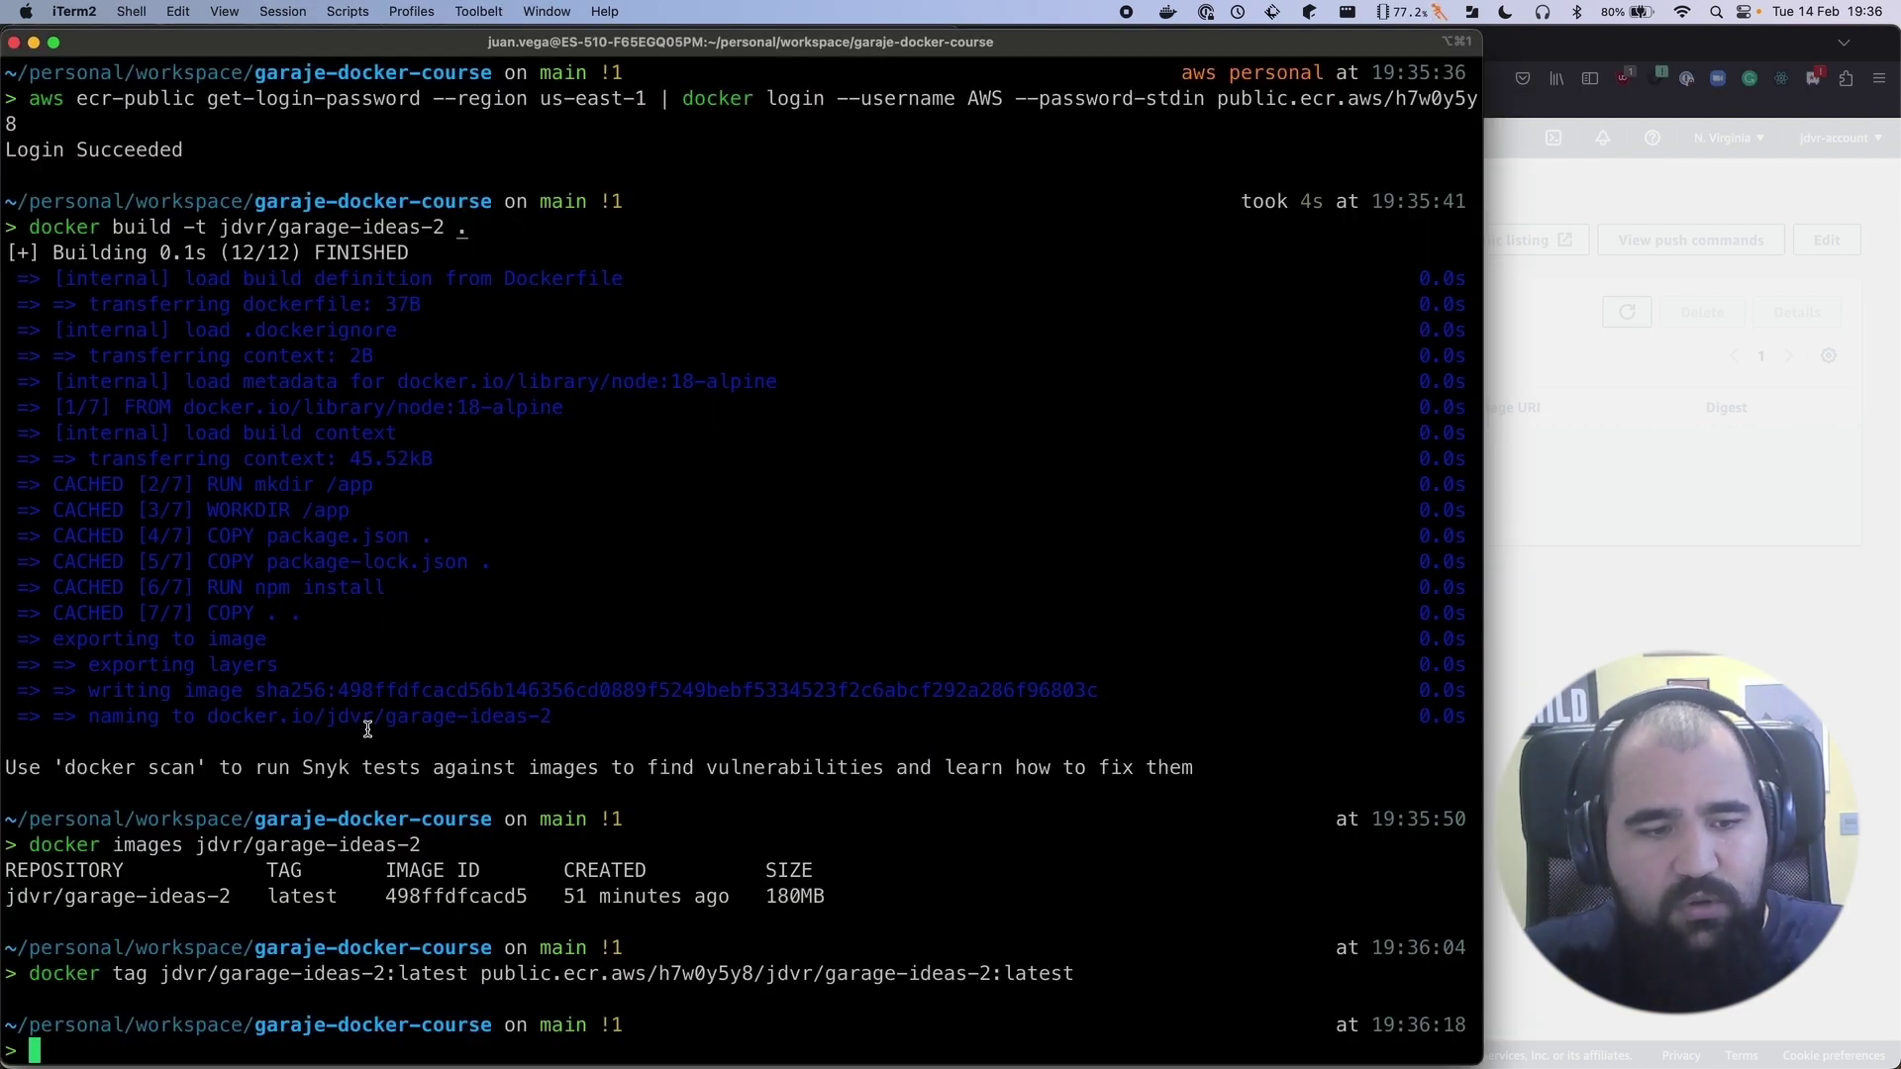
key("super+v")
key("Right")
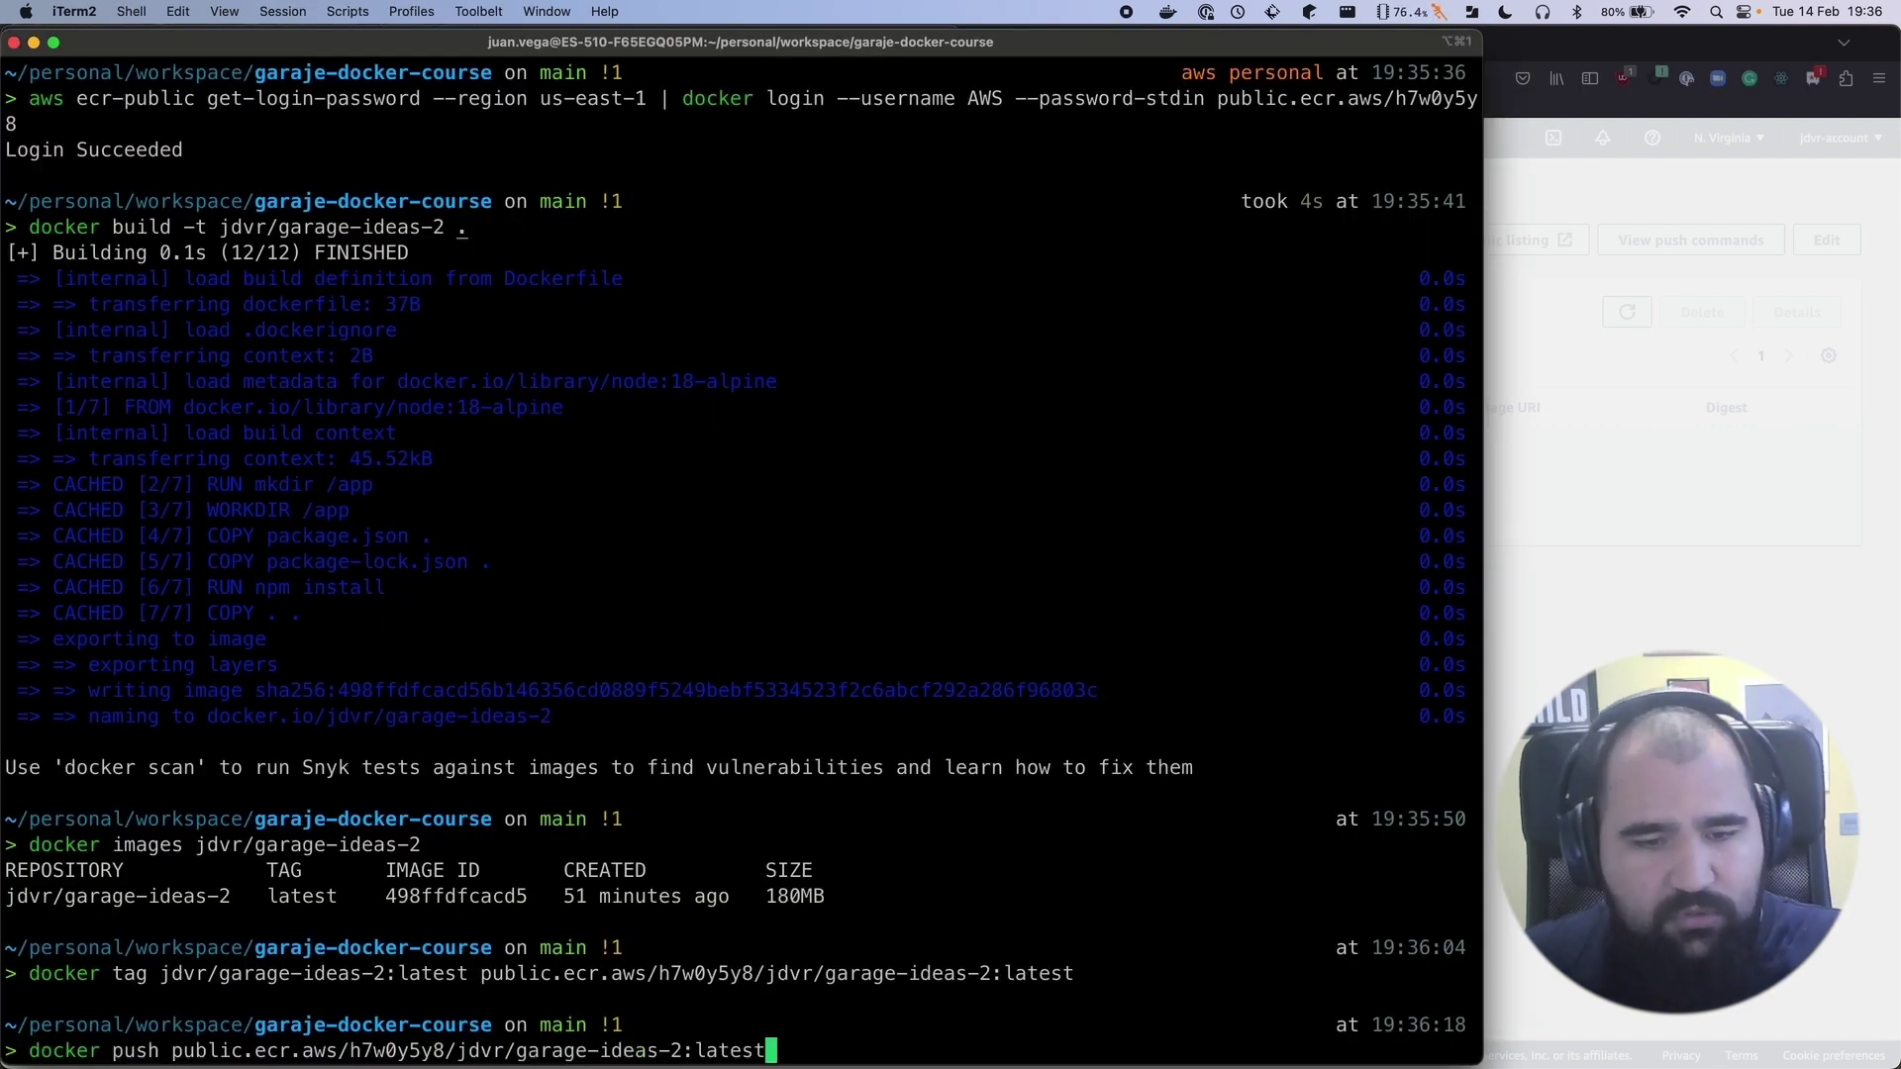
left_click_drag(482, 973, 1089, 974)
left_click_drag(177, 1055, 853, 1055)
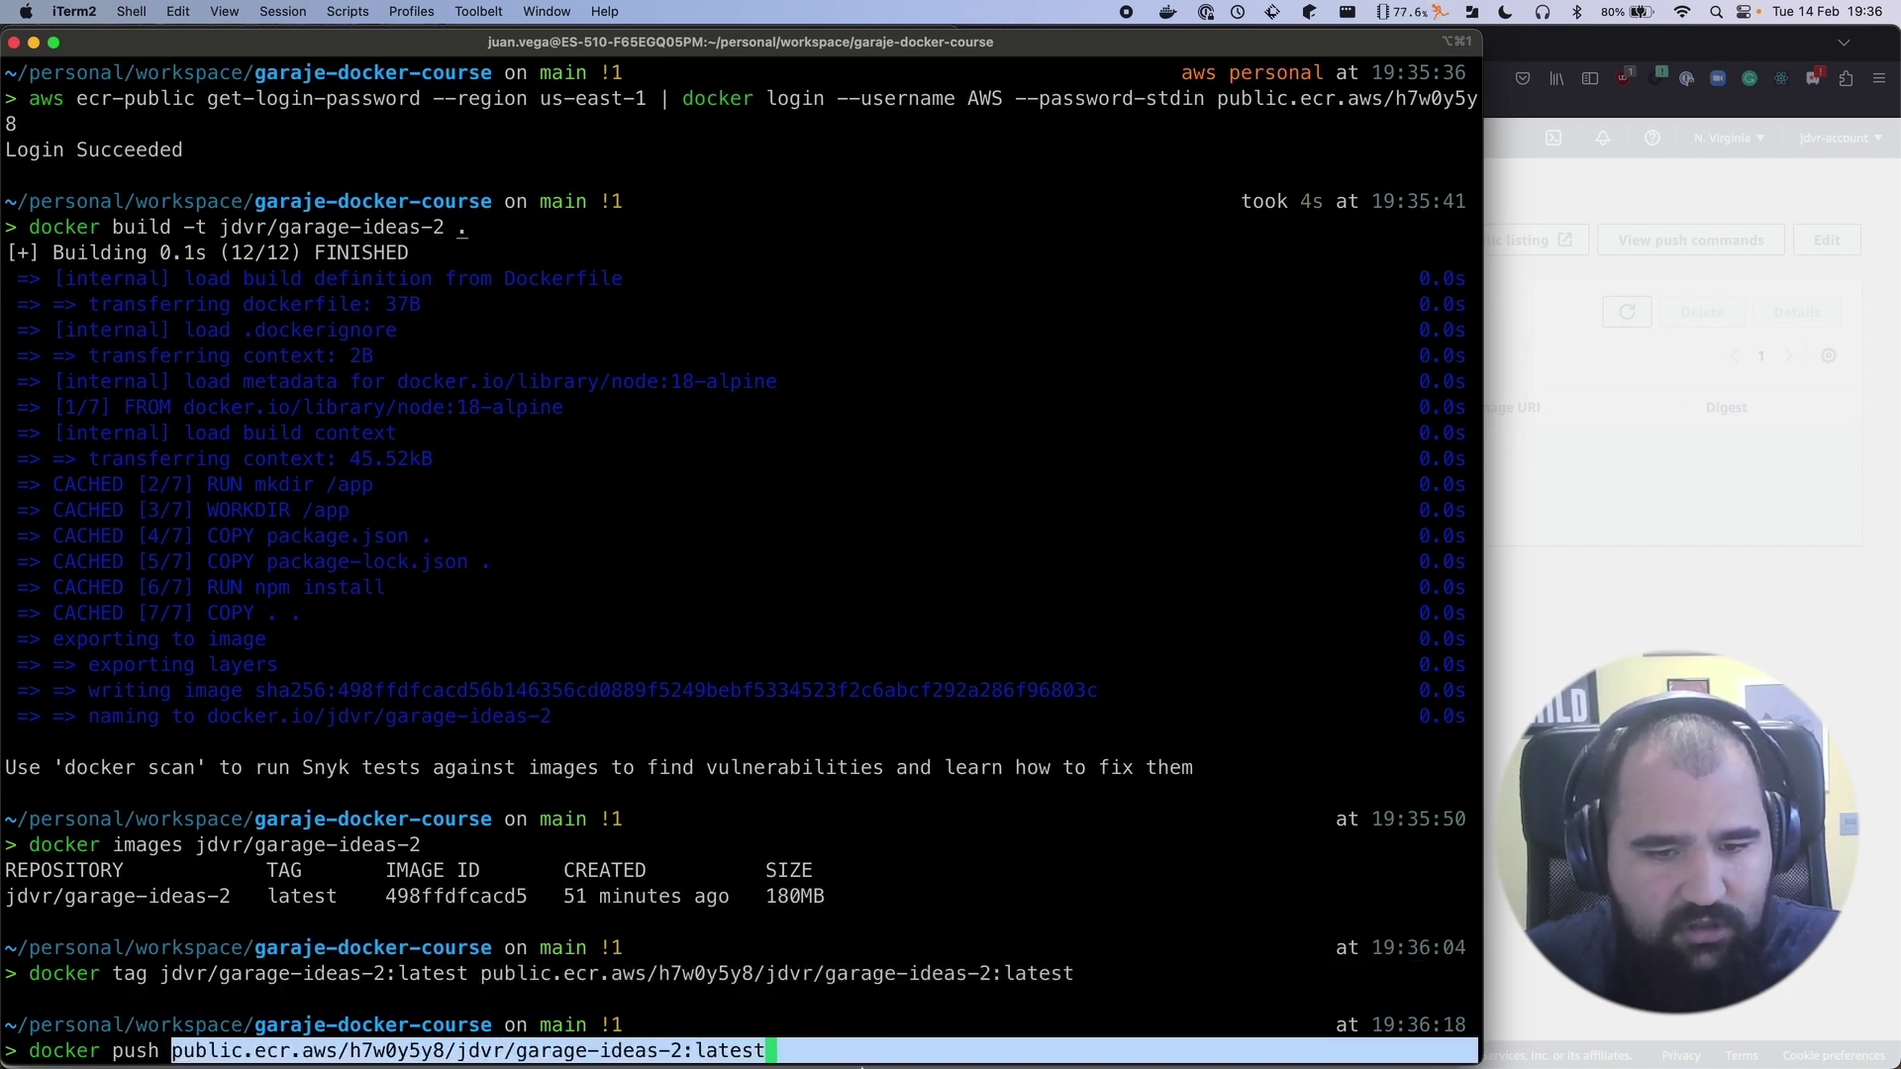
left_click(857, 1052)
key("Return")
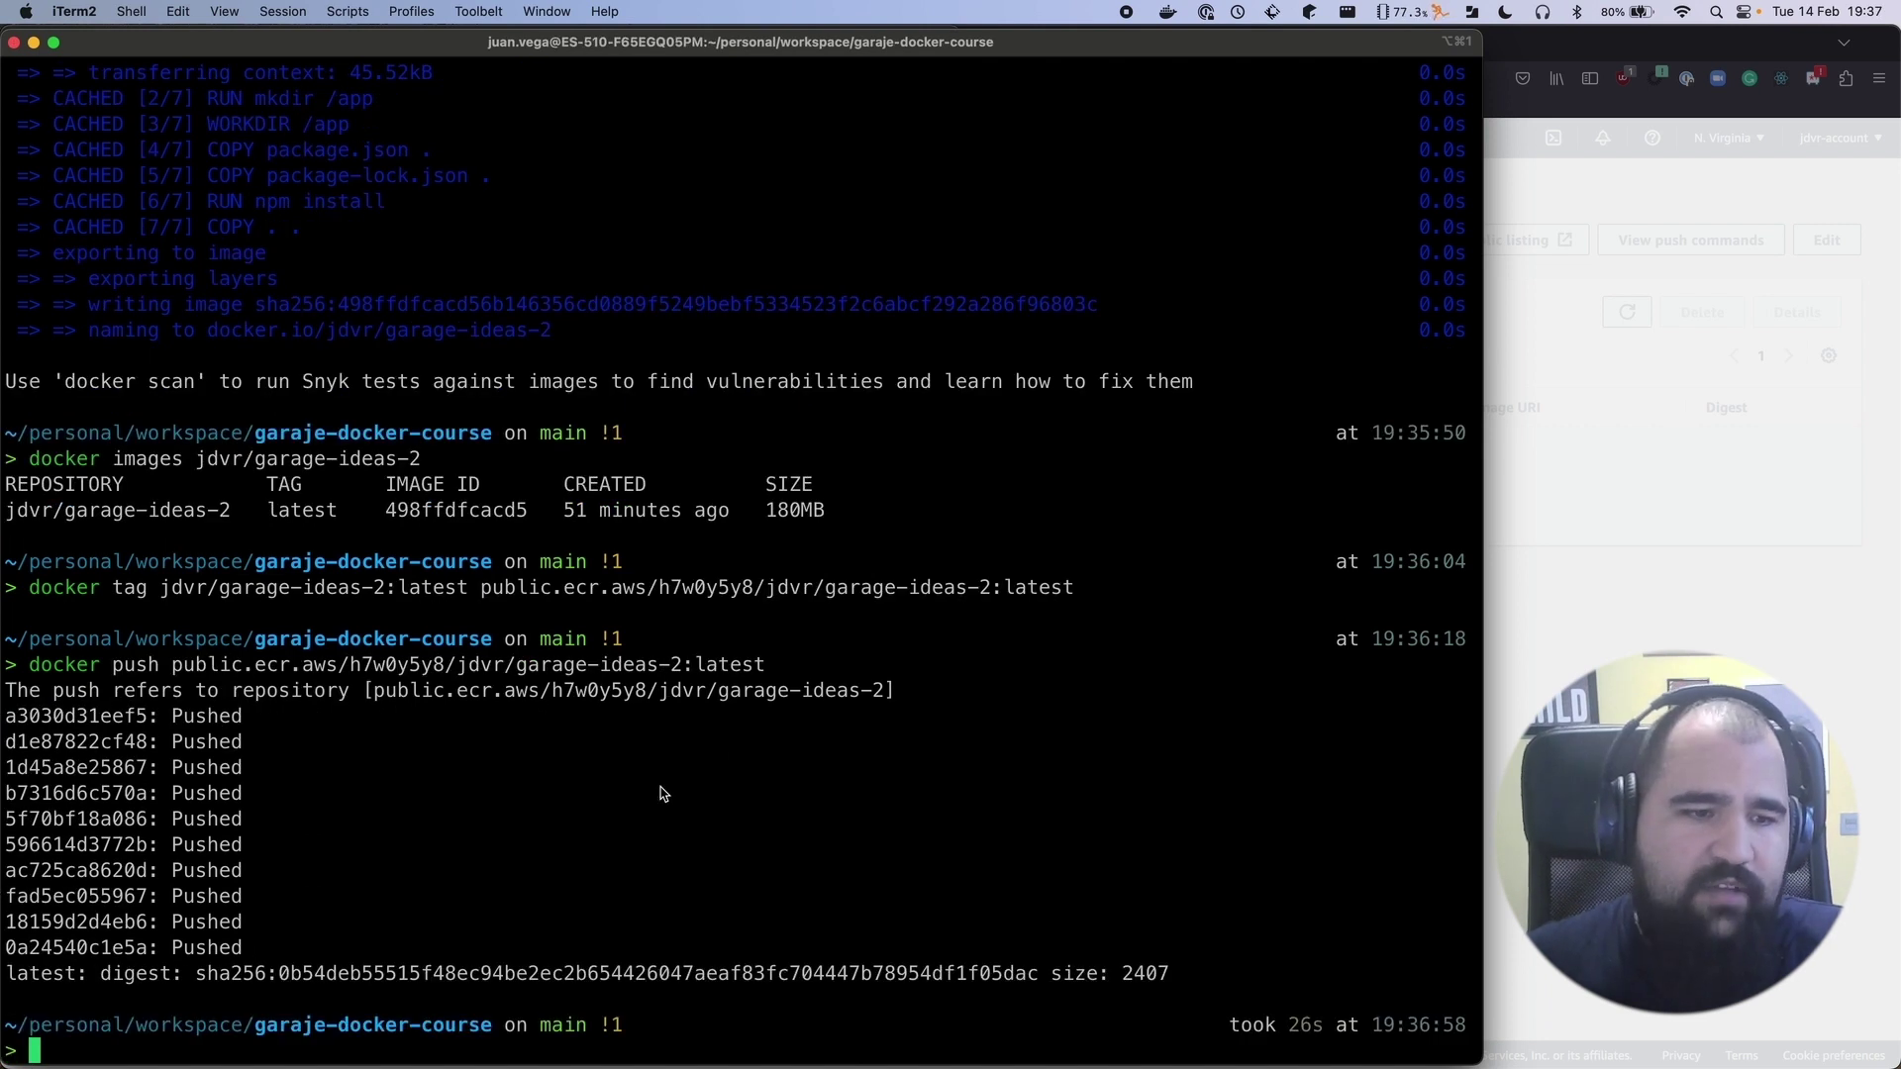
Review the push output, refresh the image list of jdvr/garage-ideas-2 in Firefox, and compare its tag with the one in the push command
scroll(181, 909, "up", 2)
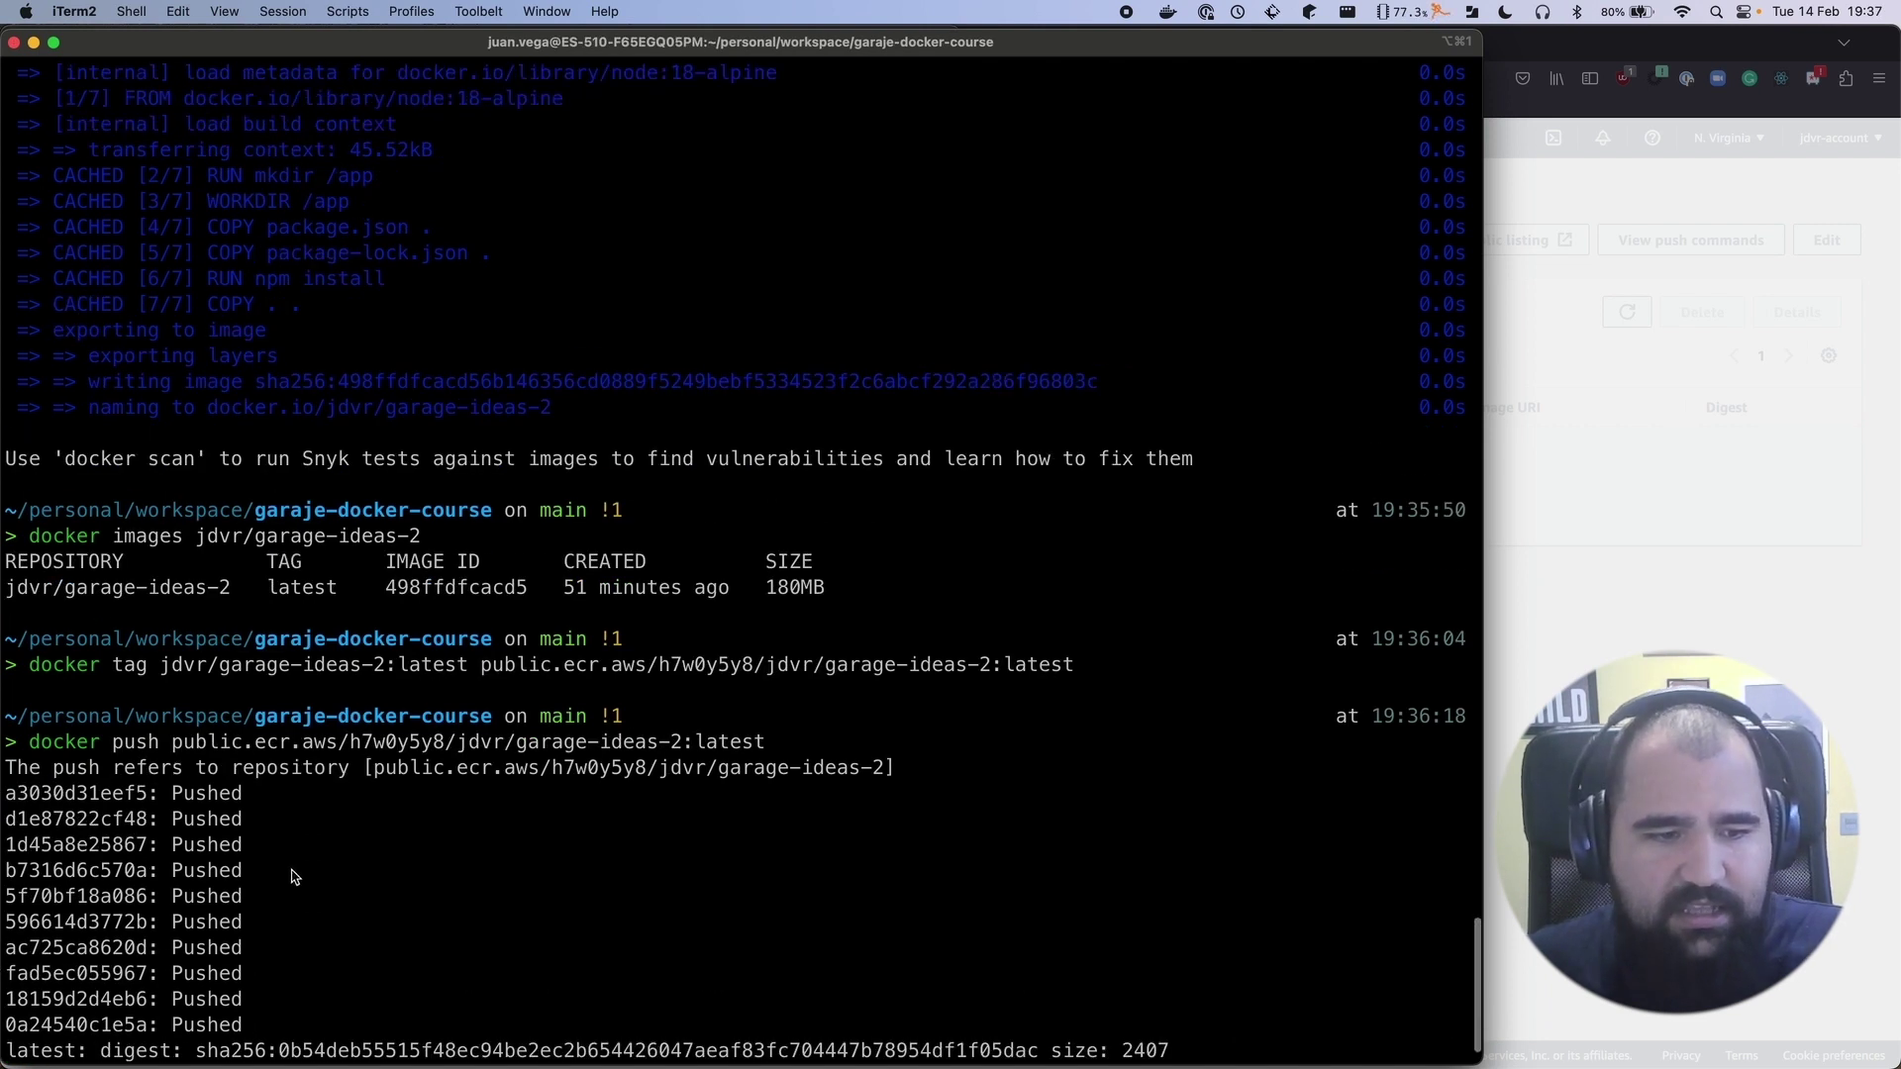
scroll(294, 877, "down", 2)
key("super+Tab")
left_click(1513, 275)
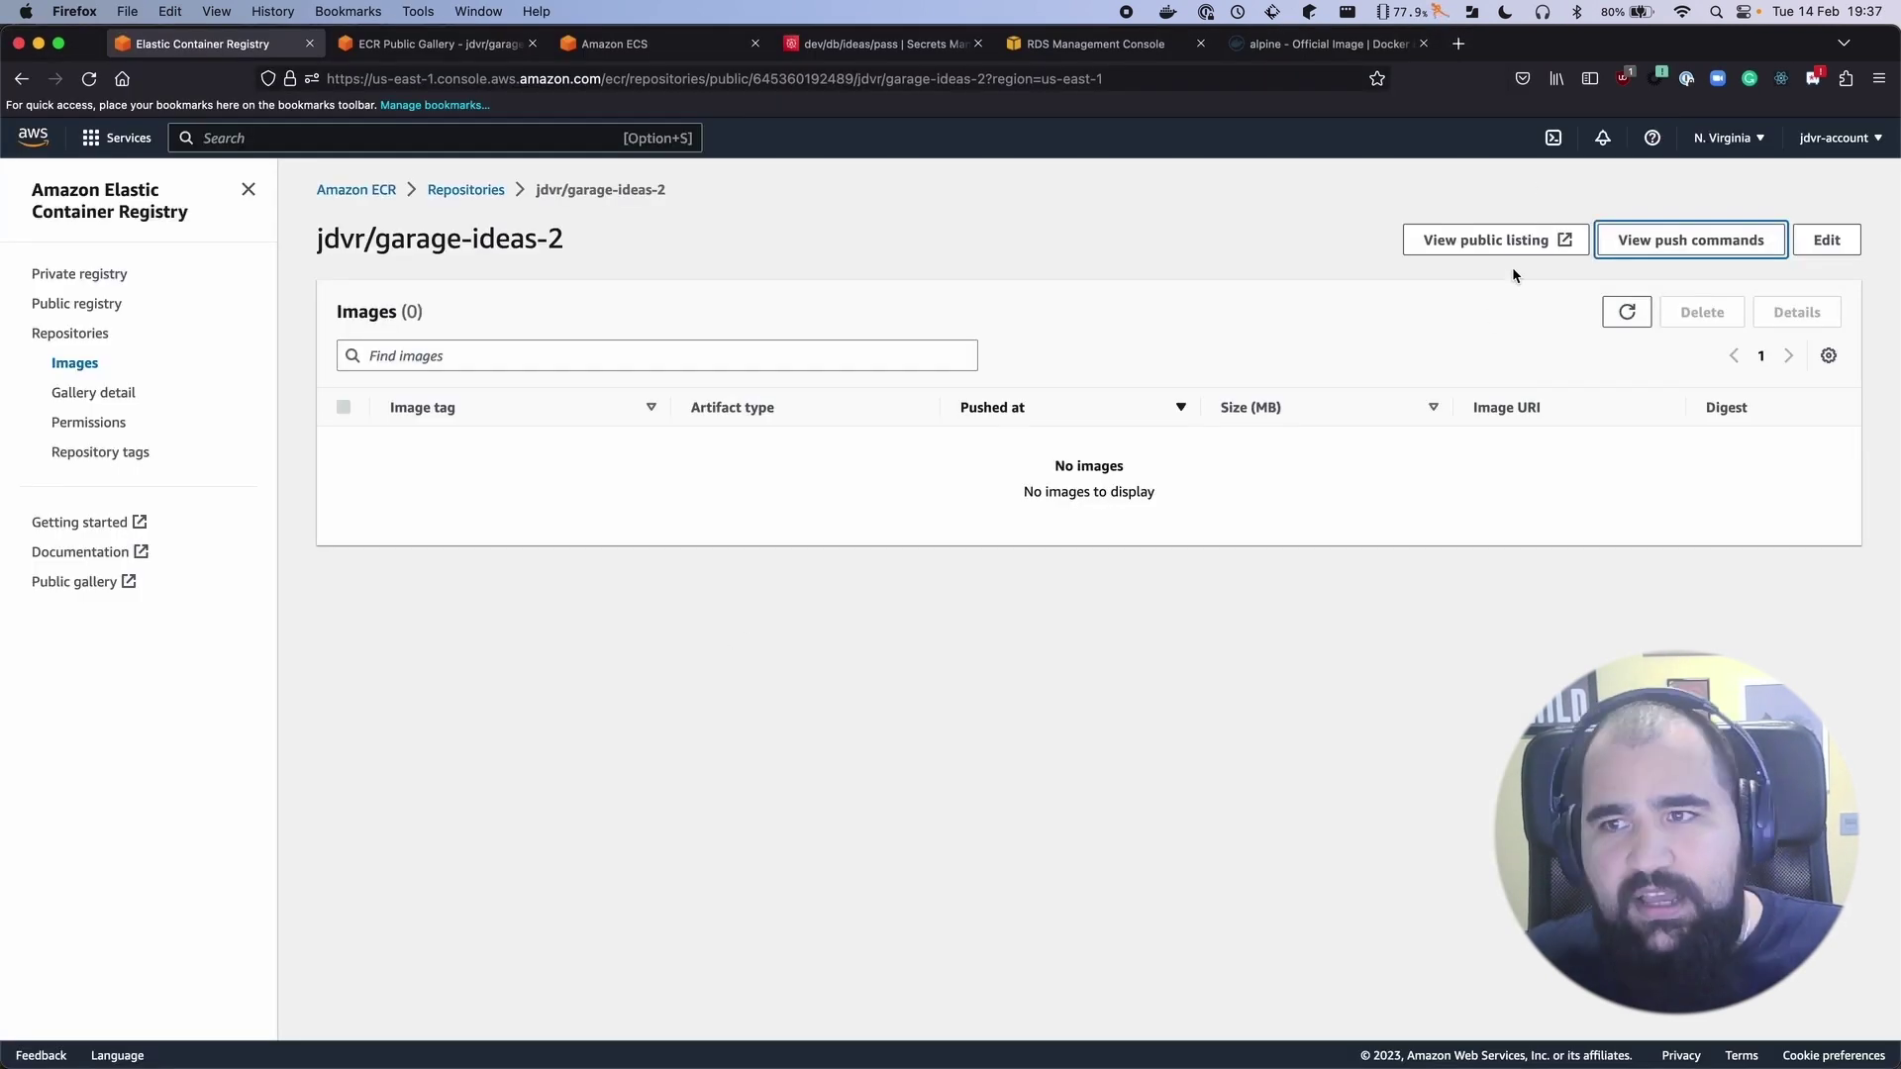
left_click(1625, 313)
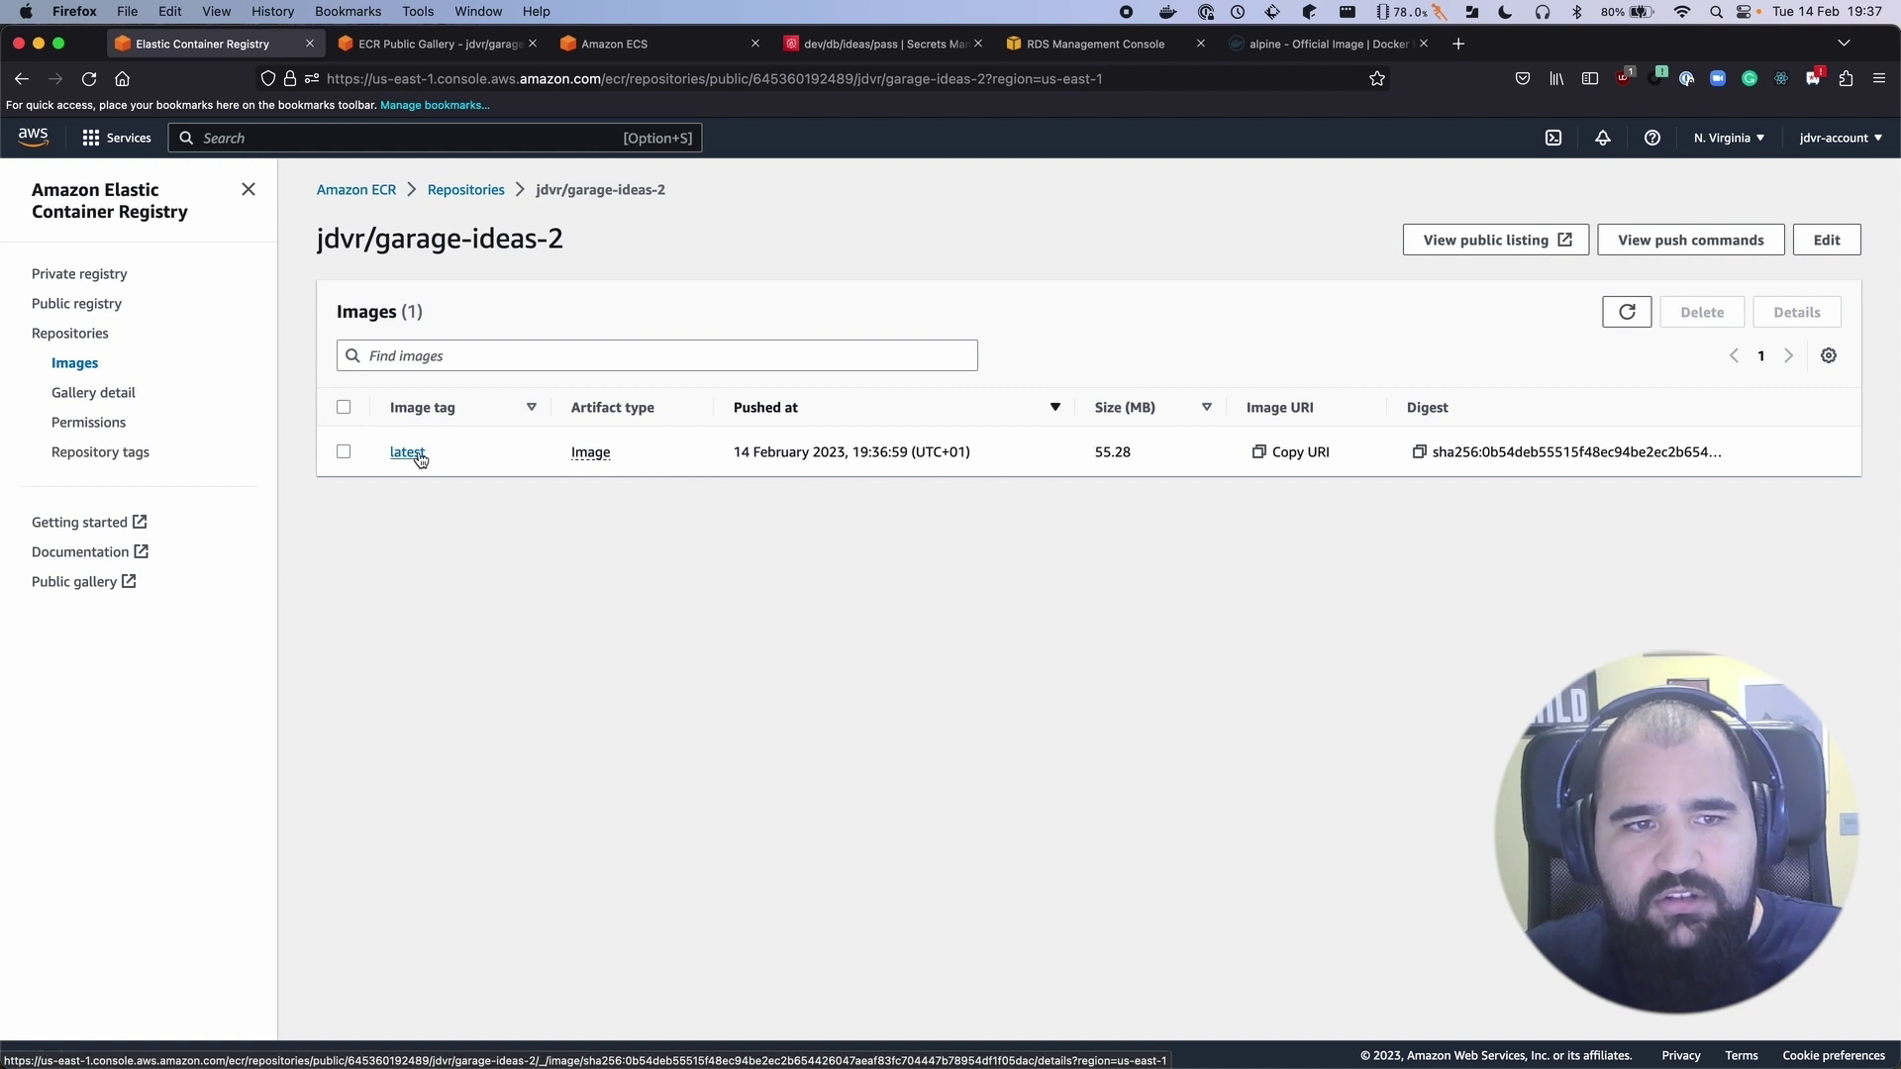
key("super+Tab")
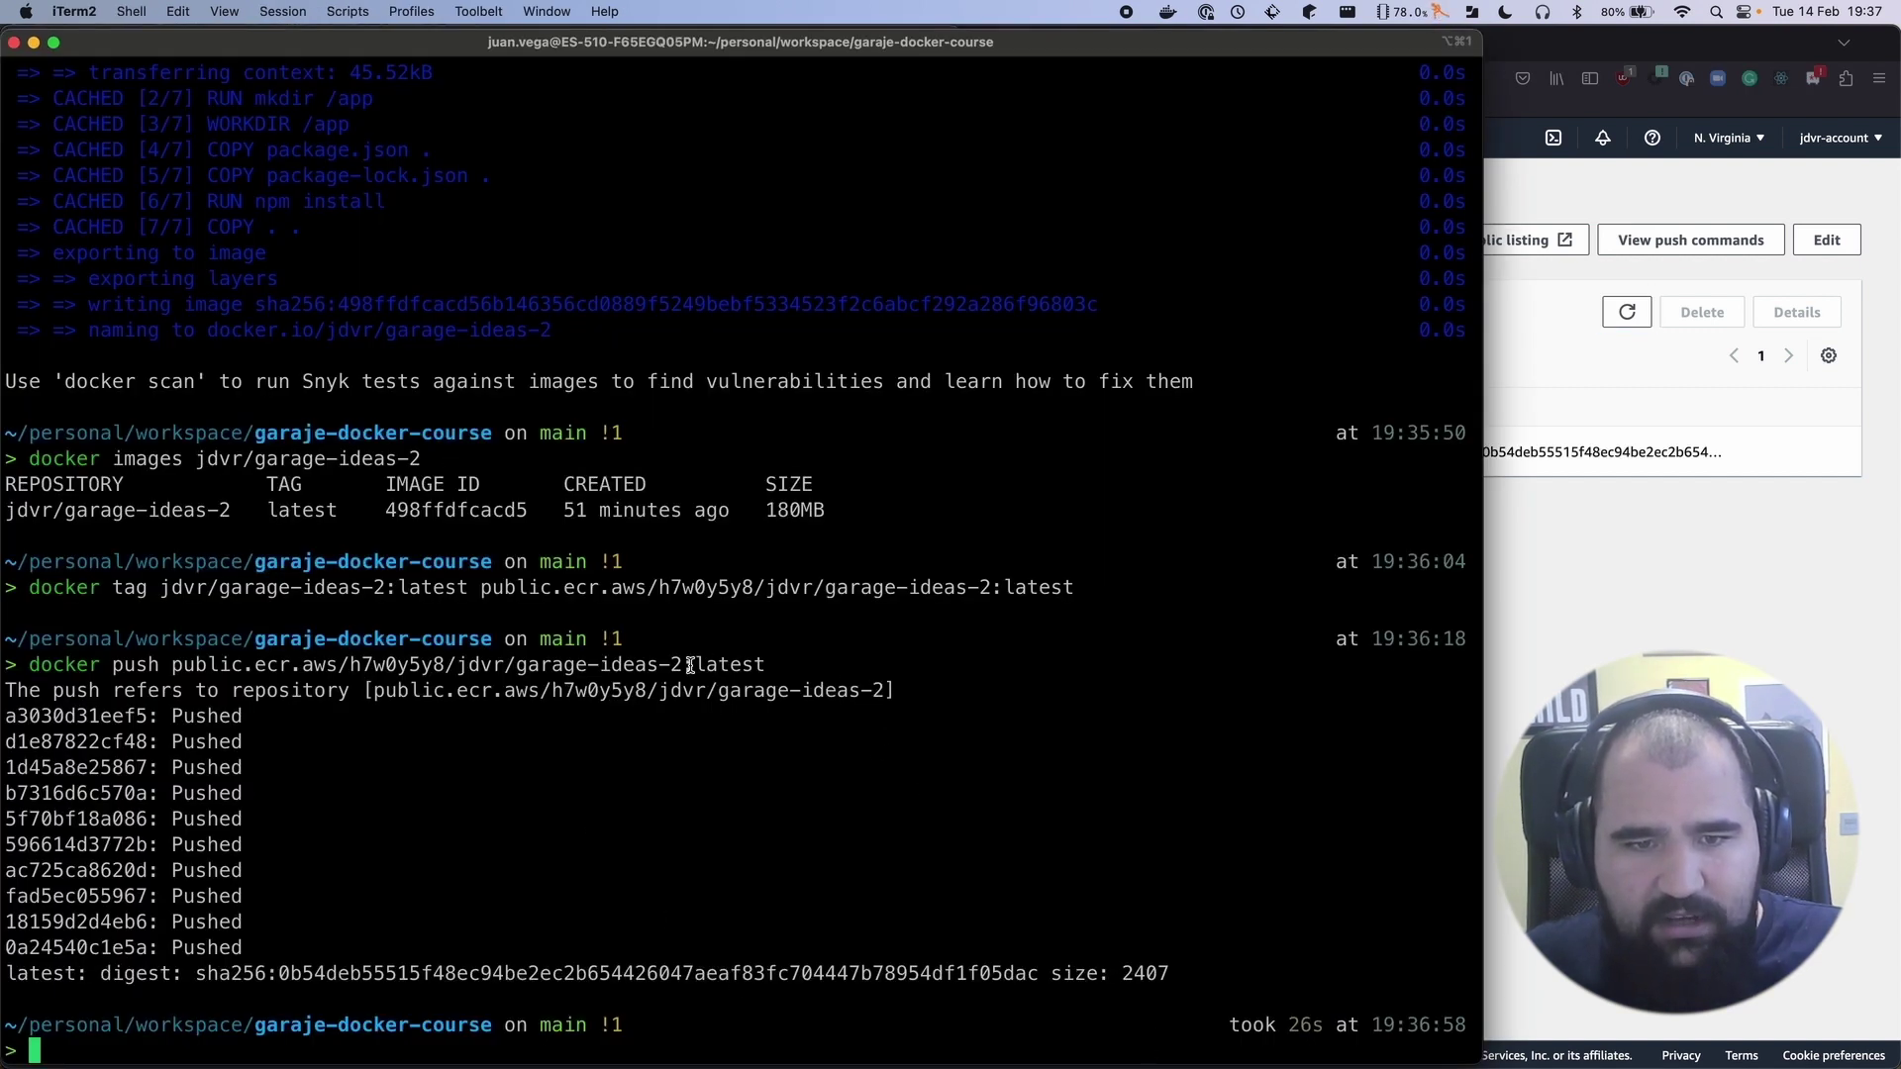
left_click_drag(695, 665, 757, 664)
key("super+Tab")
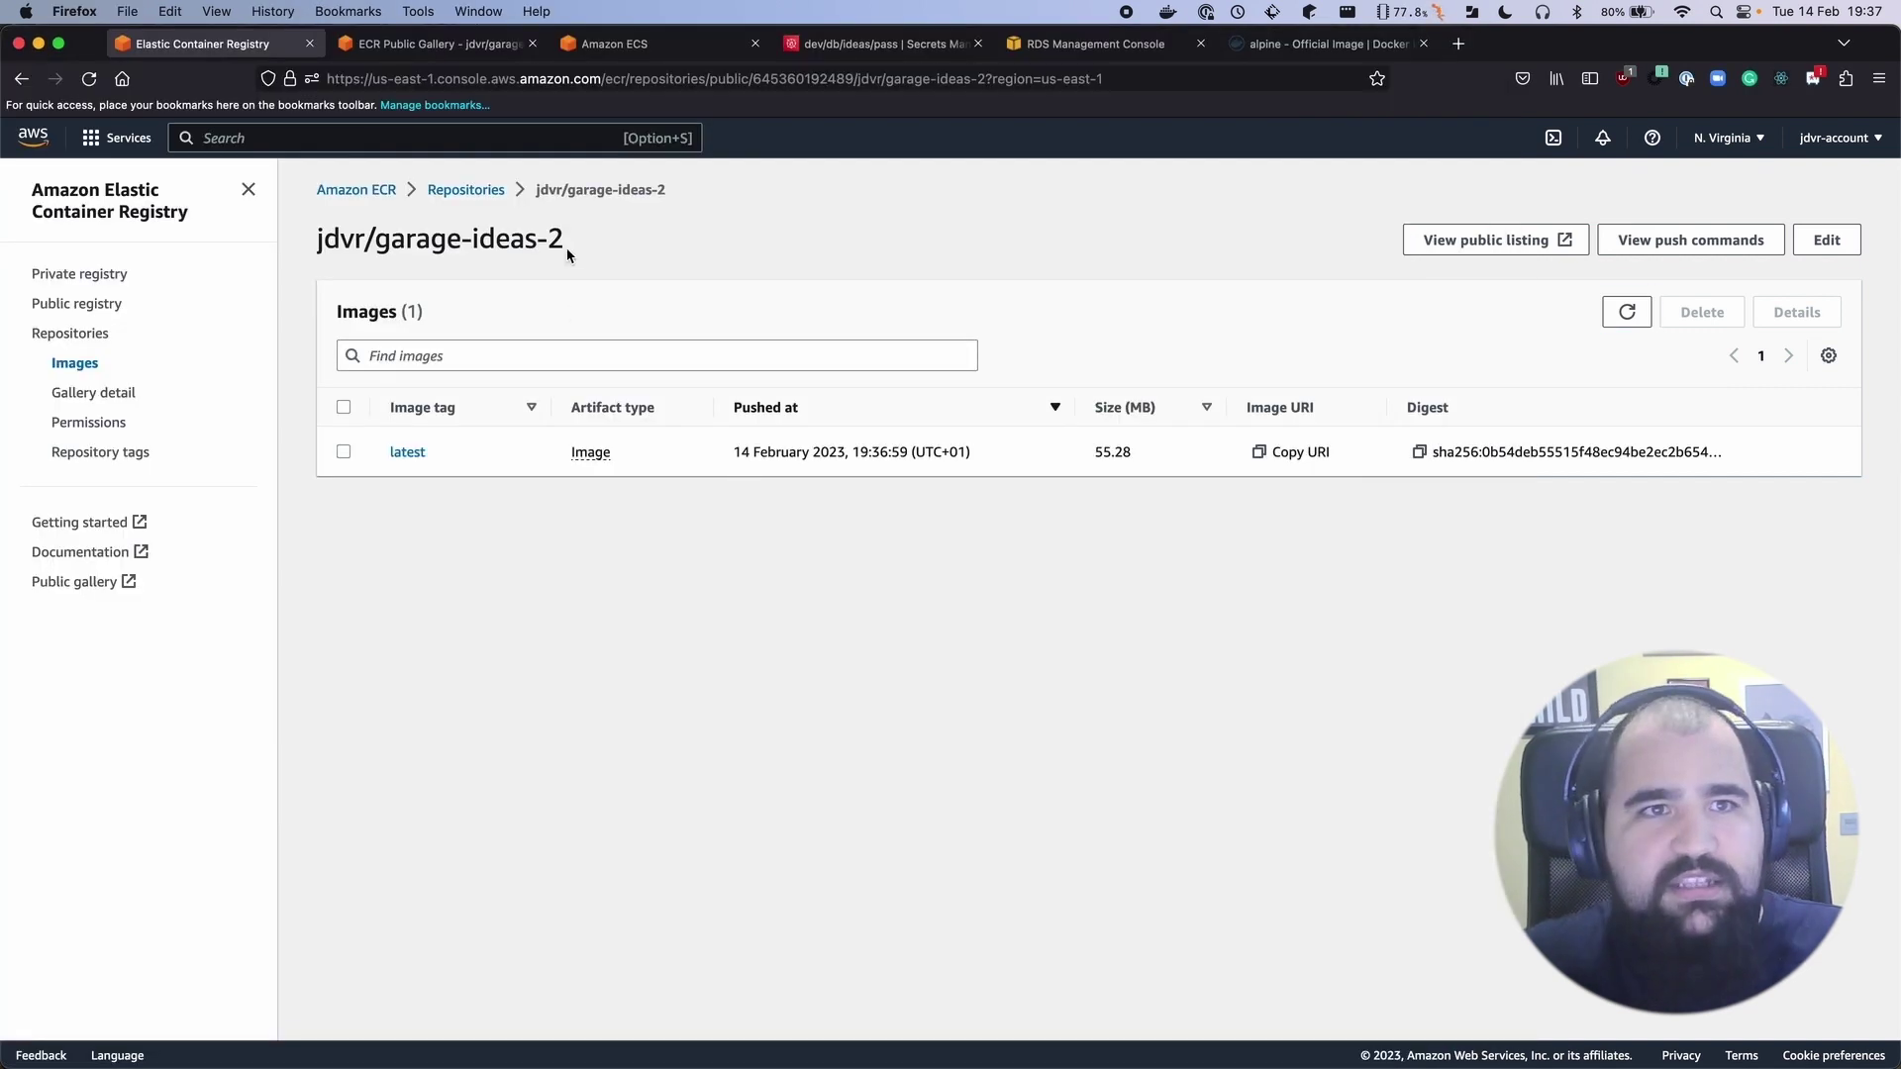
Reload the ECR Public Gallery page of jdvr/garage-ideas-2 and examine its image tags
left_click(426, 43)
left_click(89, 78)
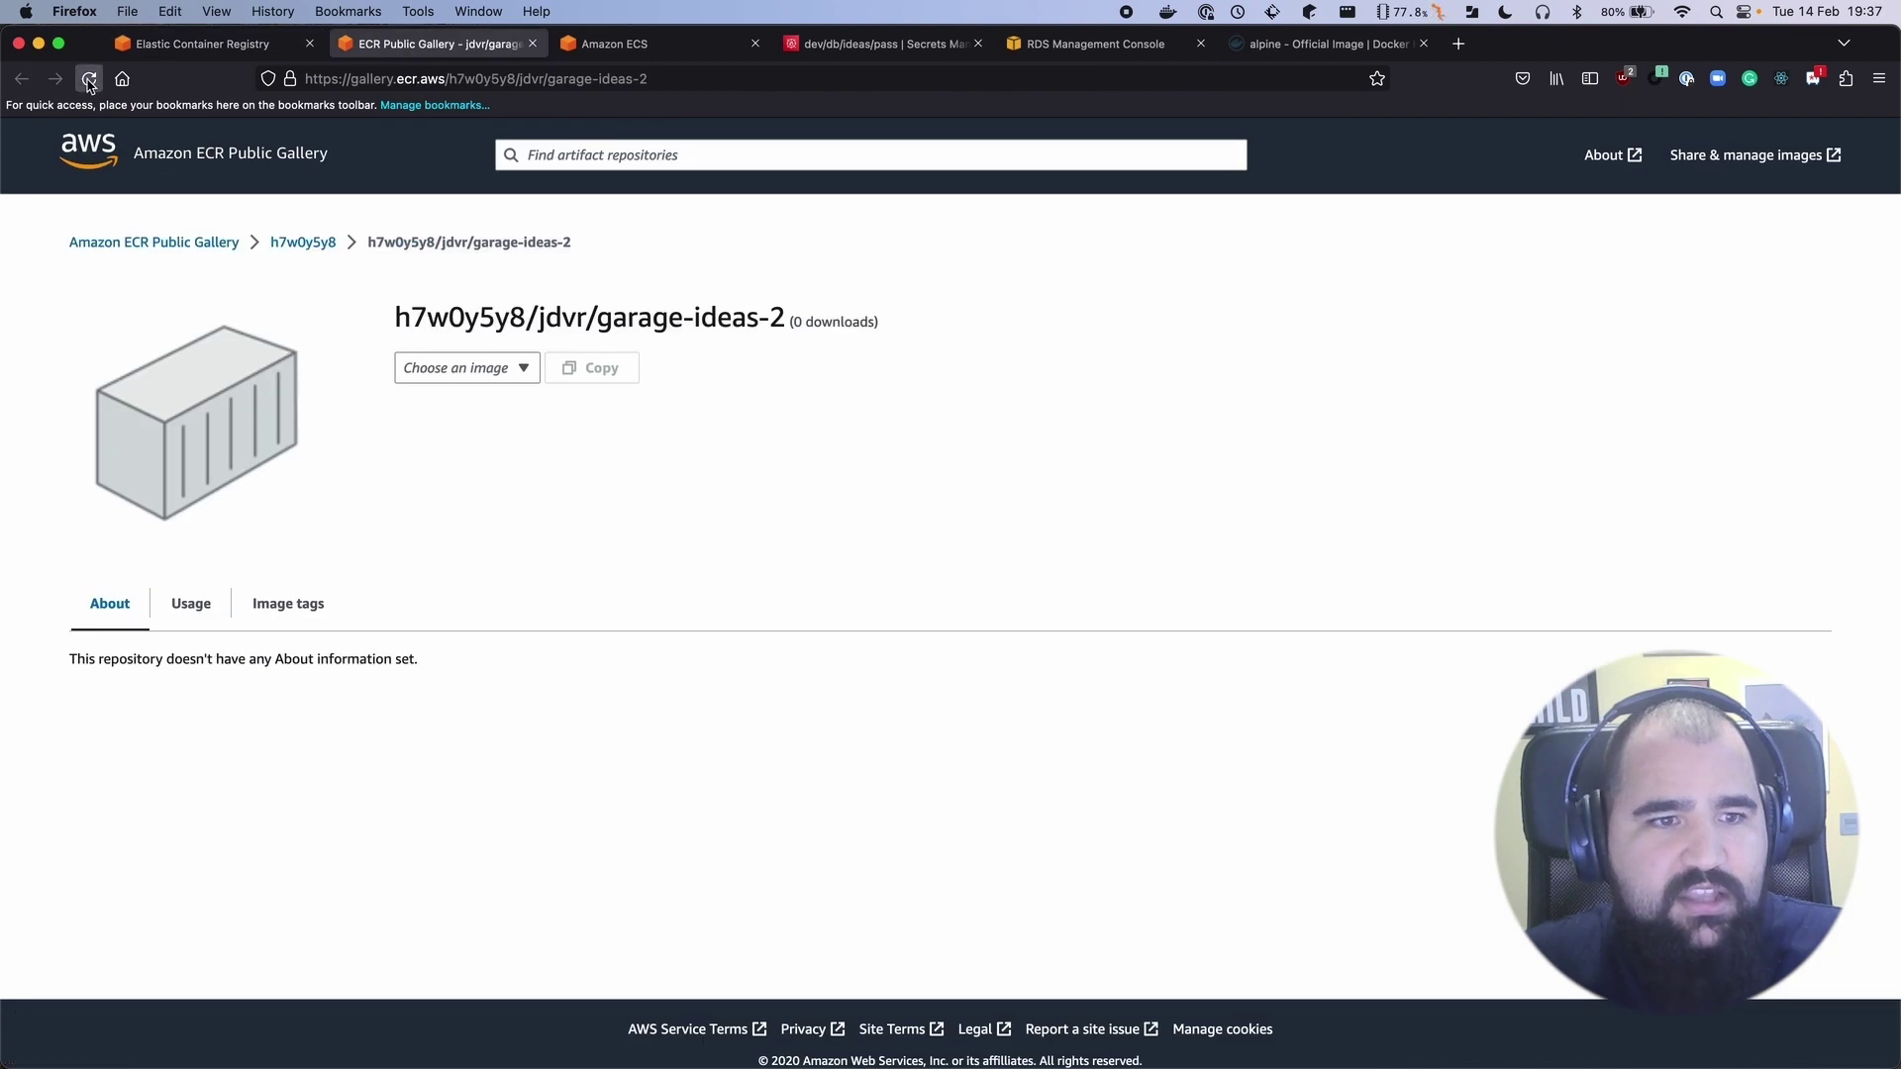
left_click(288, 604)
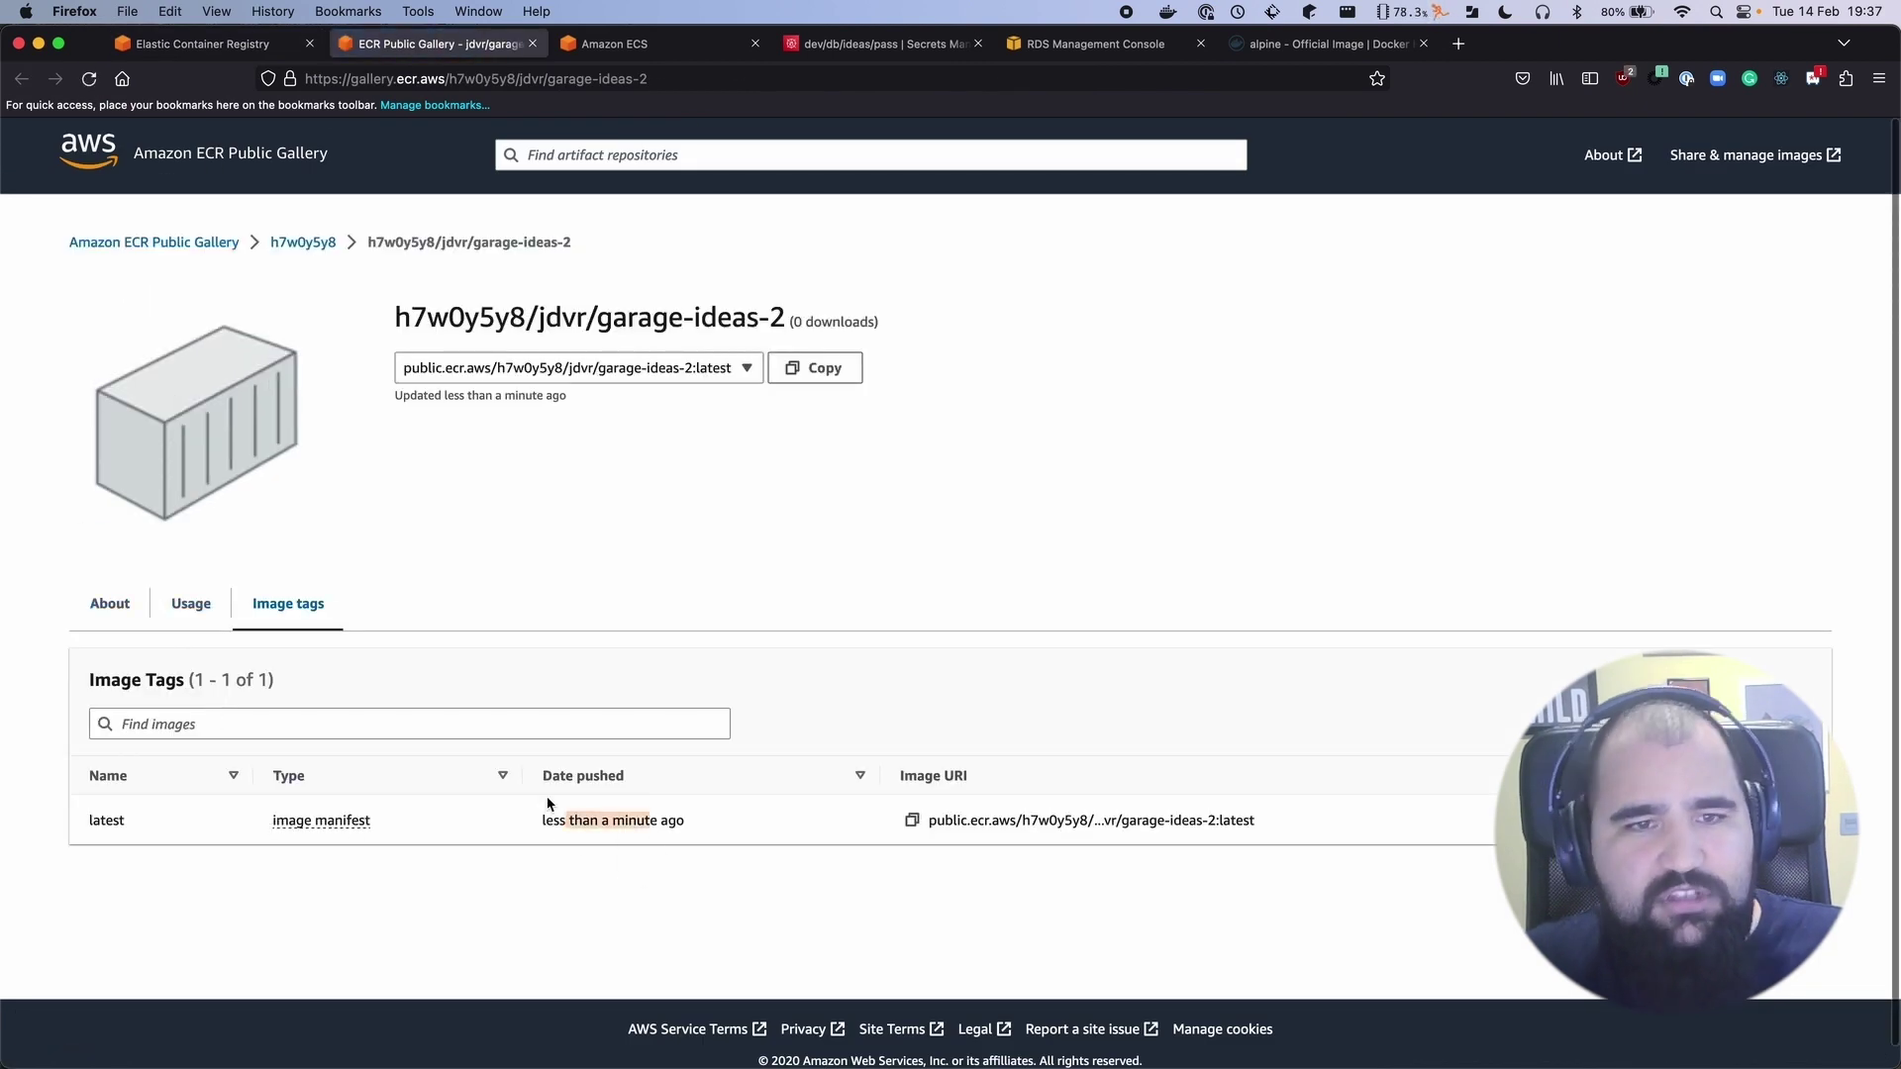
Copy the URI of the latest image from the repository's image list in Elastic Container Registry
key("ctrl+shift+Tab")
left_click(1258, 451)
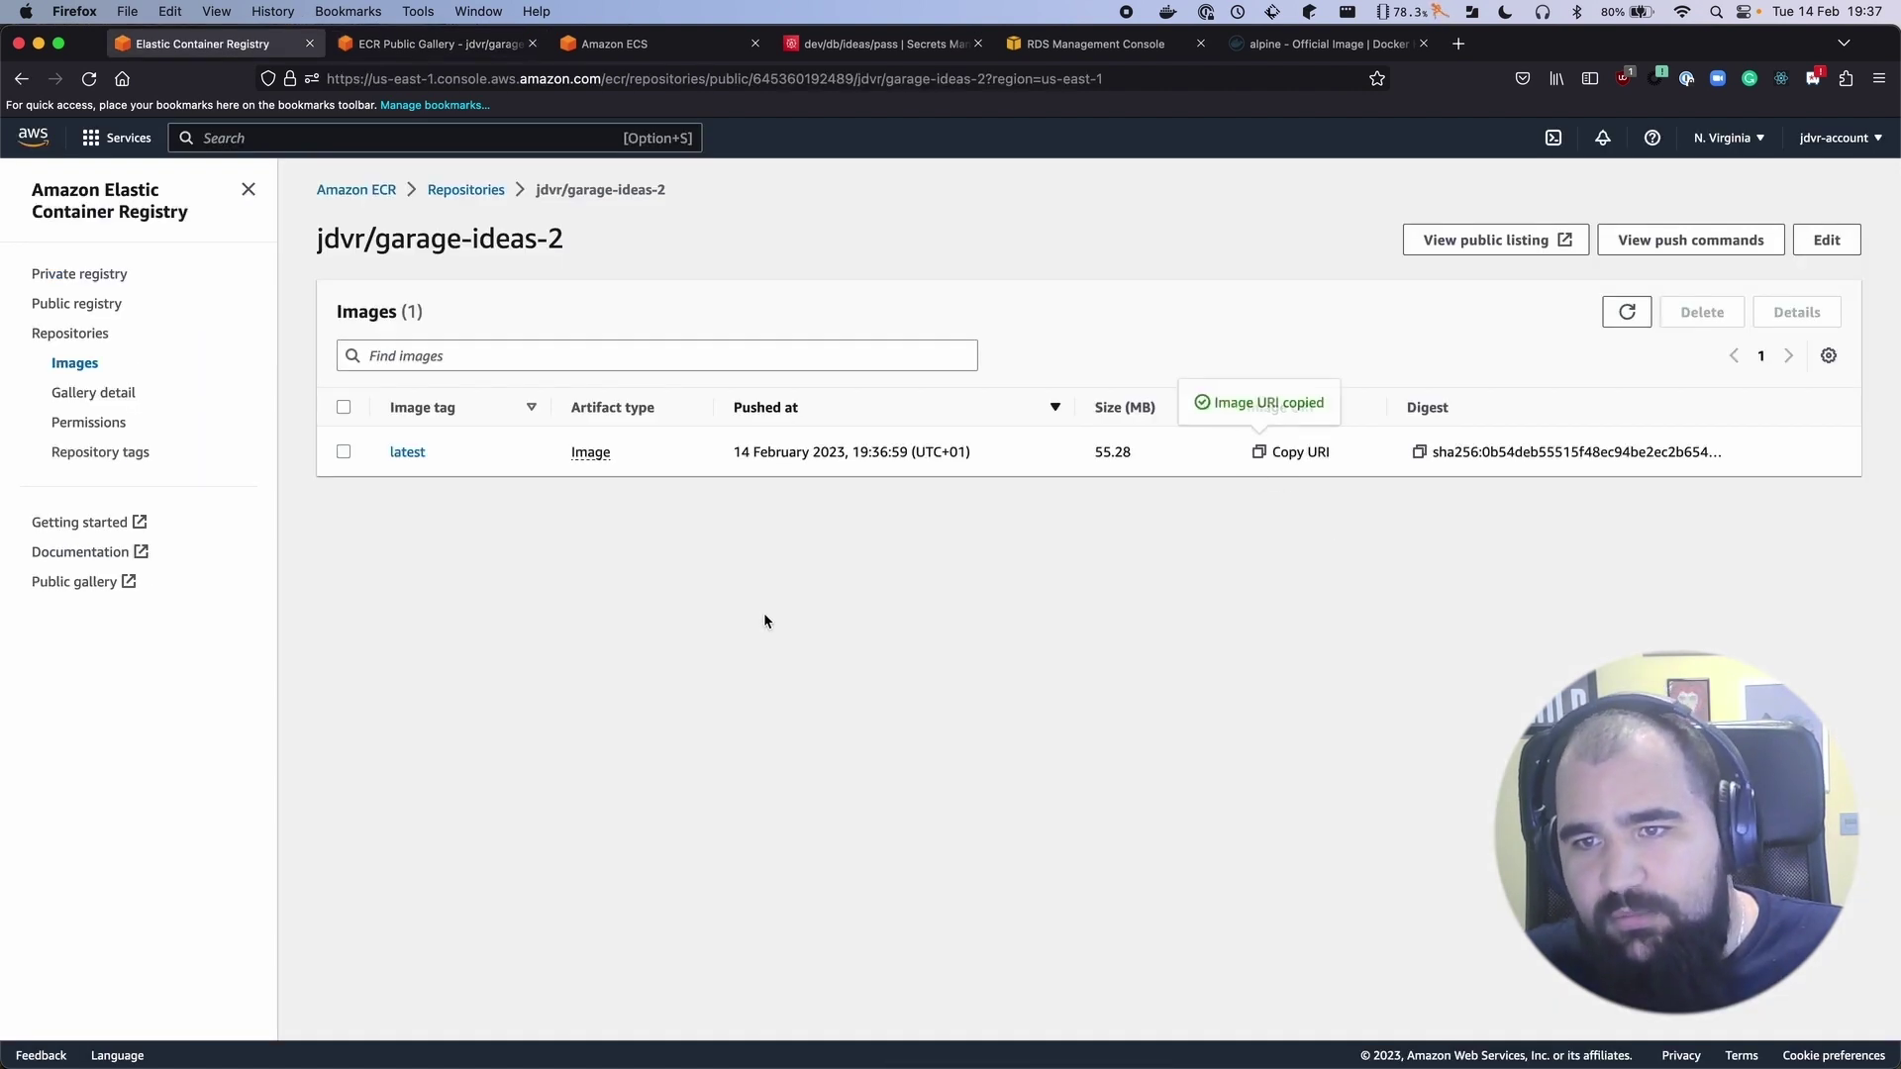
Search the AWS services for "elastic con", and show the list of clusters in Amazon Elastic Container Service
left_click(594, 52)
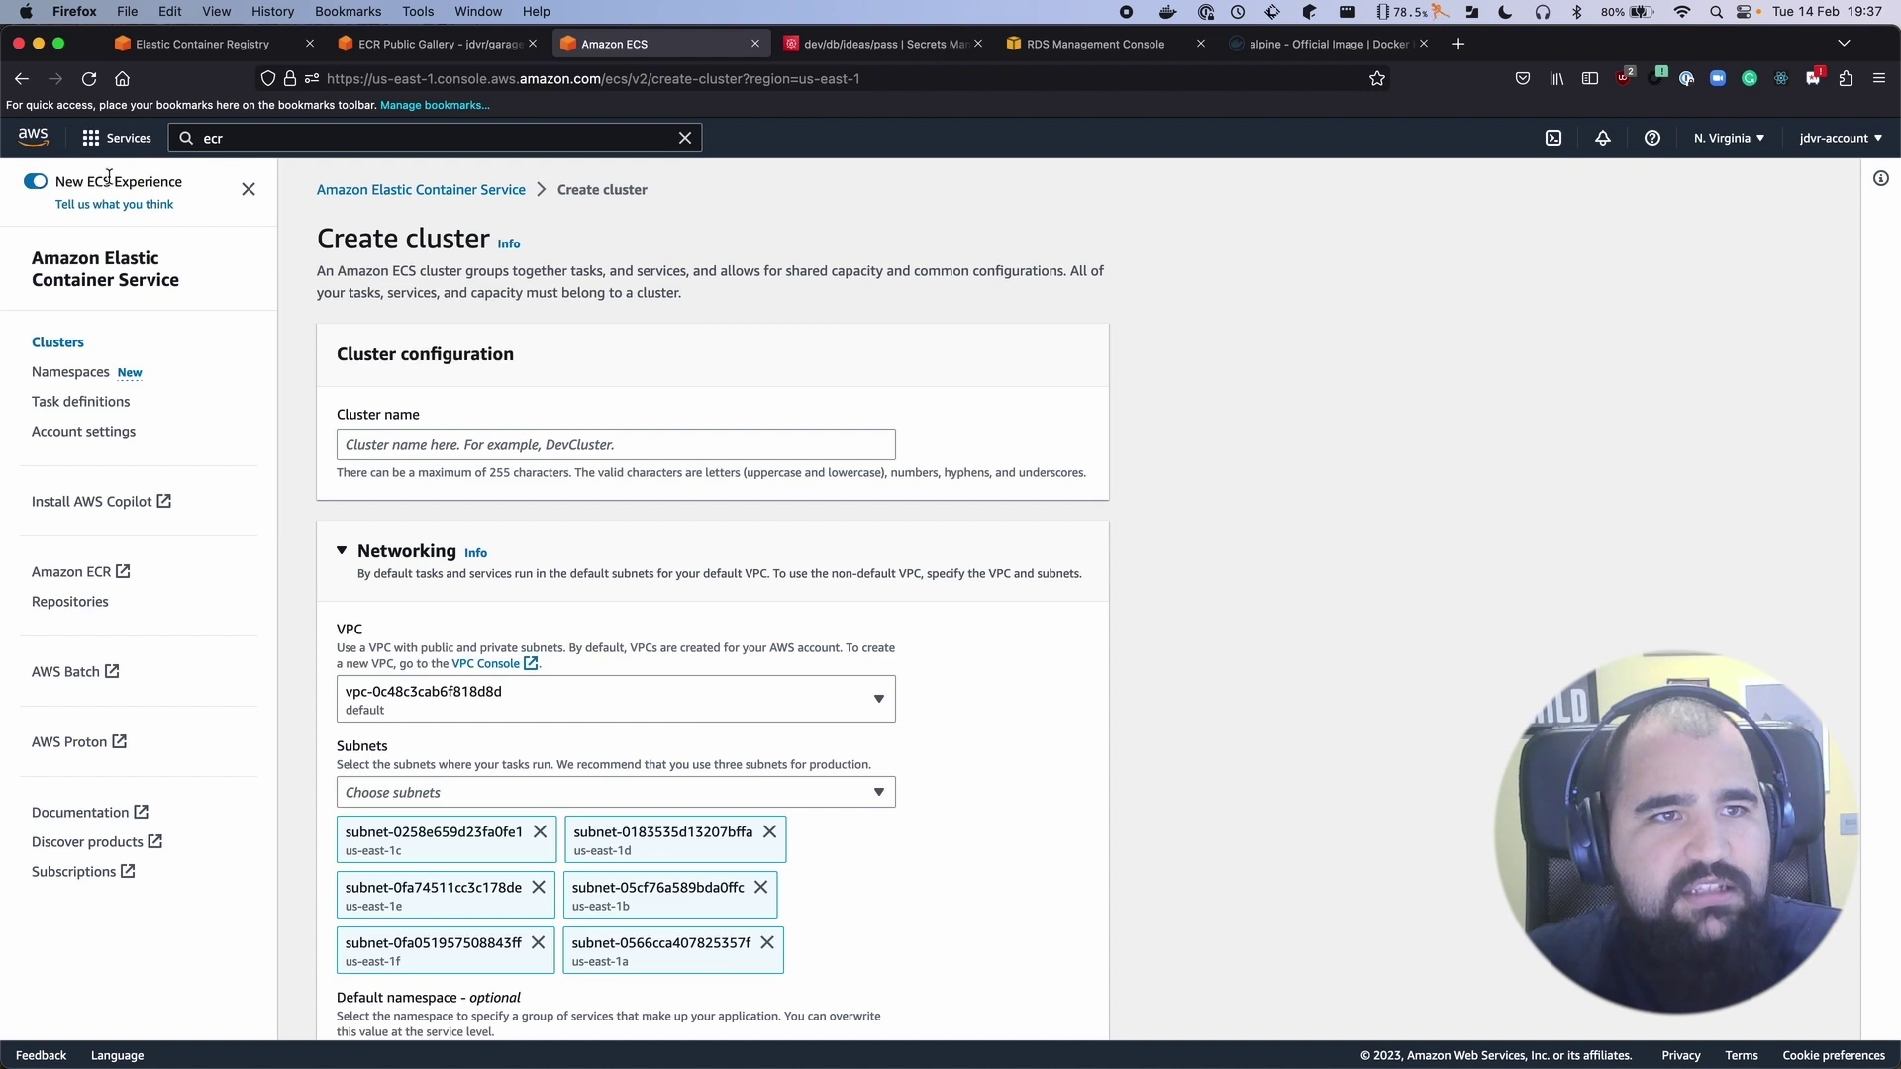
left_click(252, 140)
double_click(250, 141)
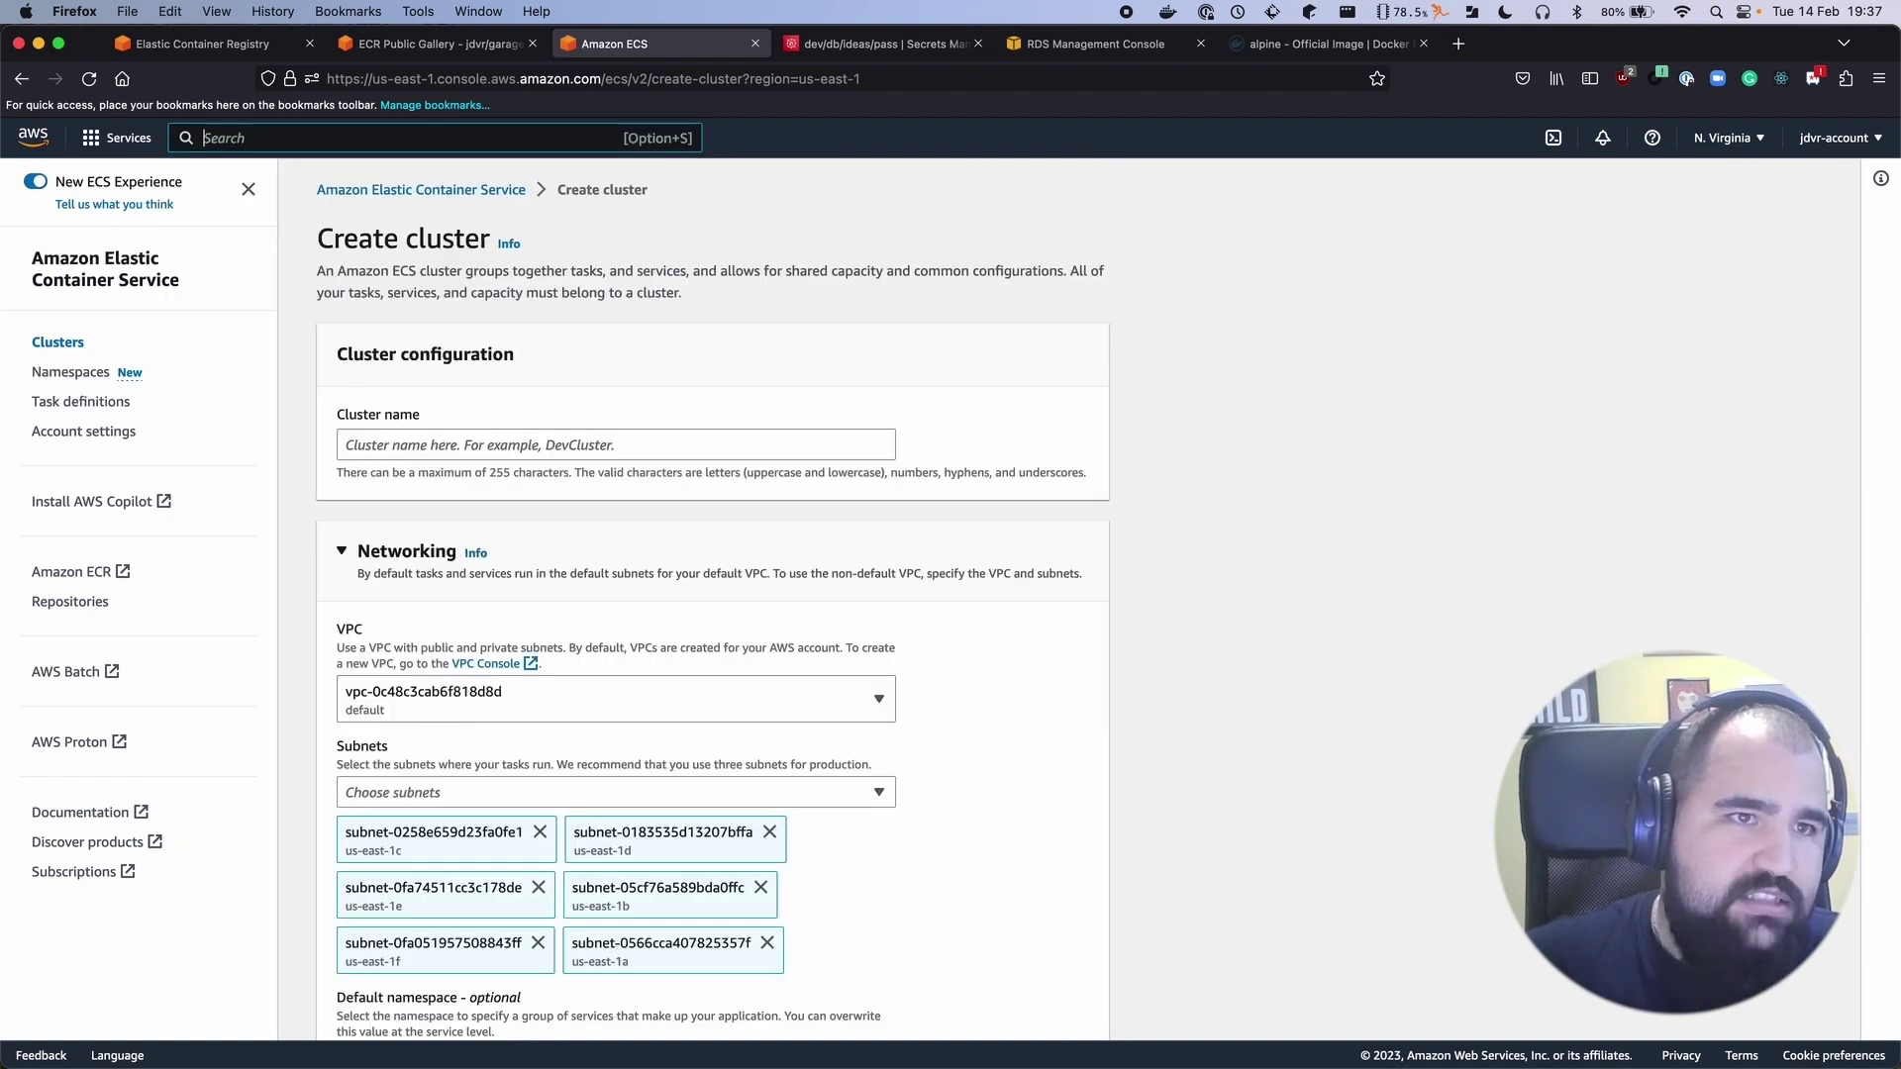
left_click(193, 44)
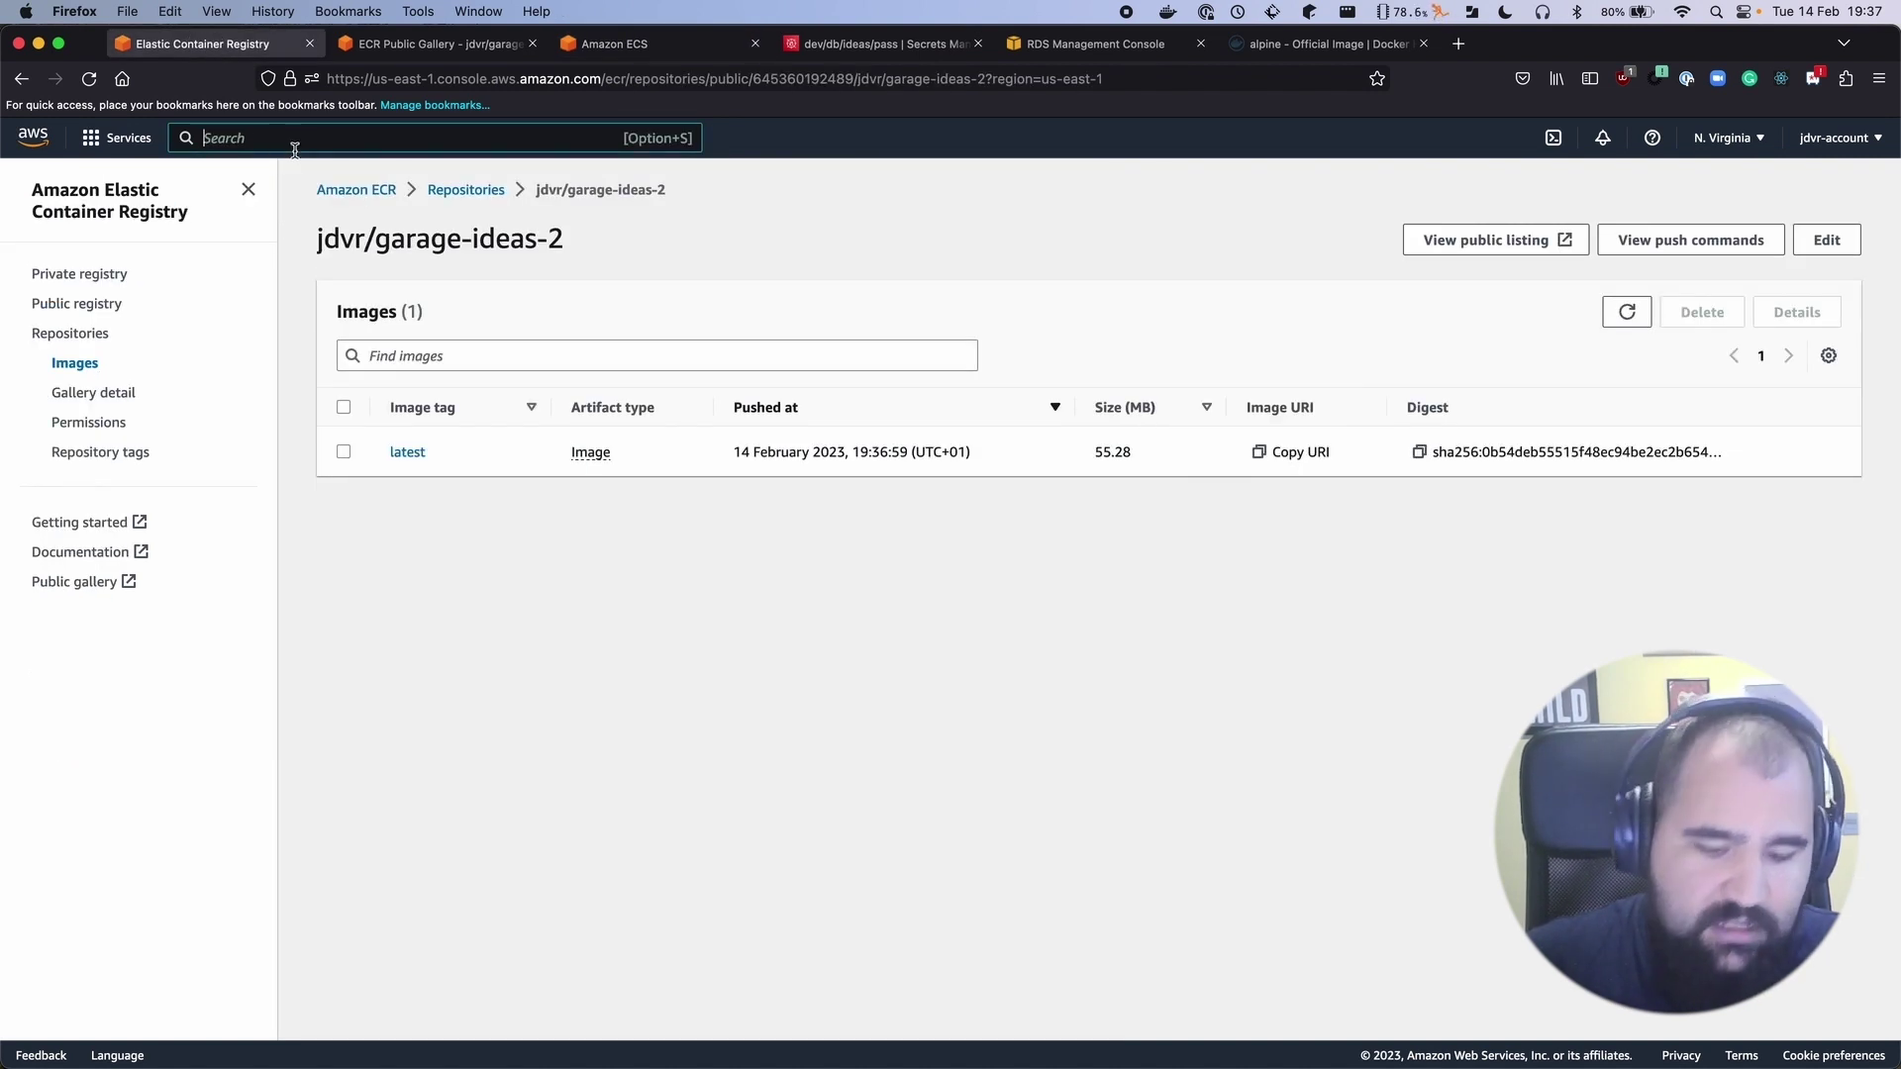
left_click(295, 147)
type("elastic con")
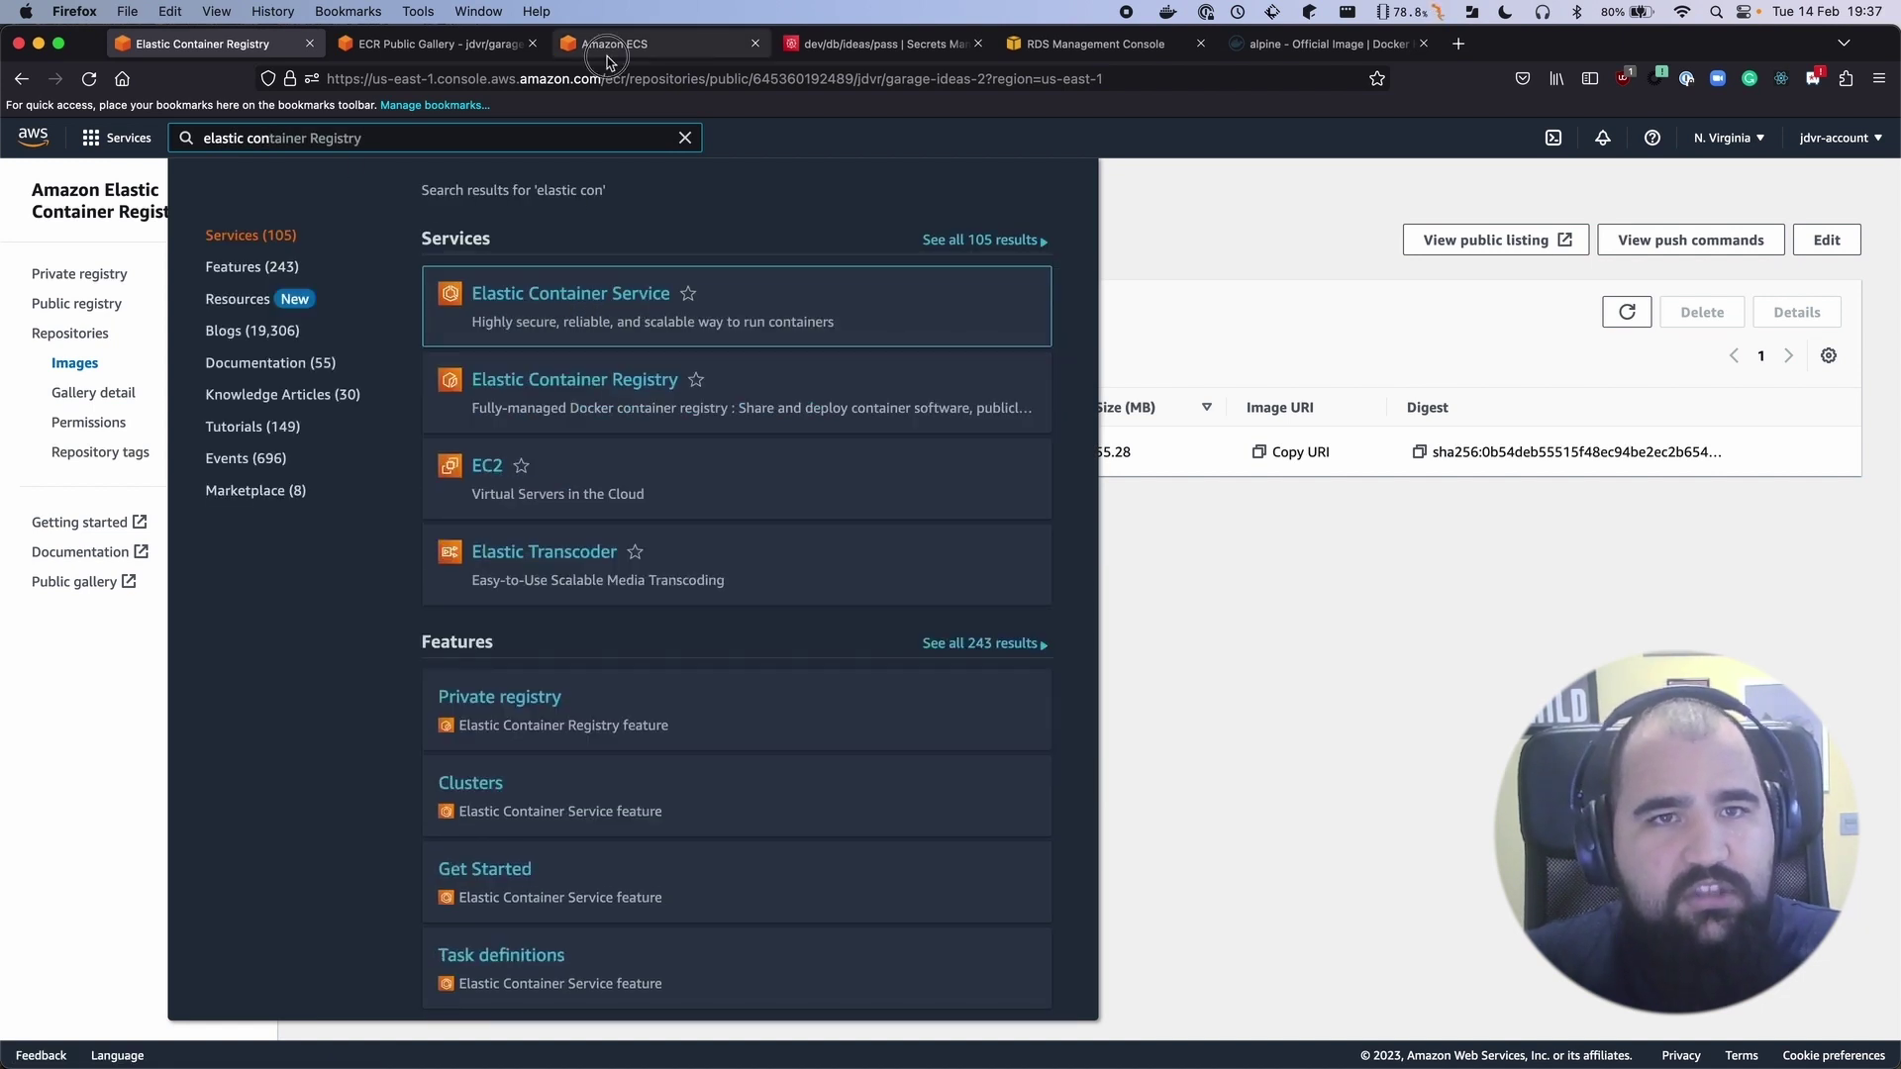
key("super+3")
left_click(45, 343)
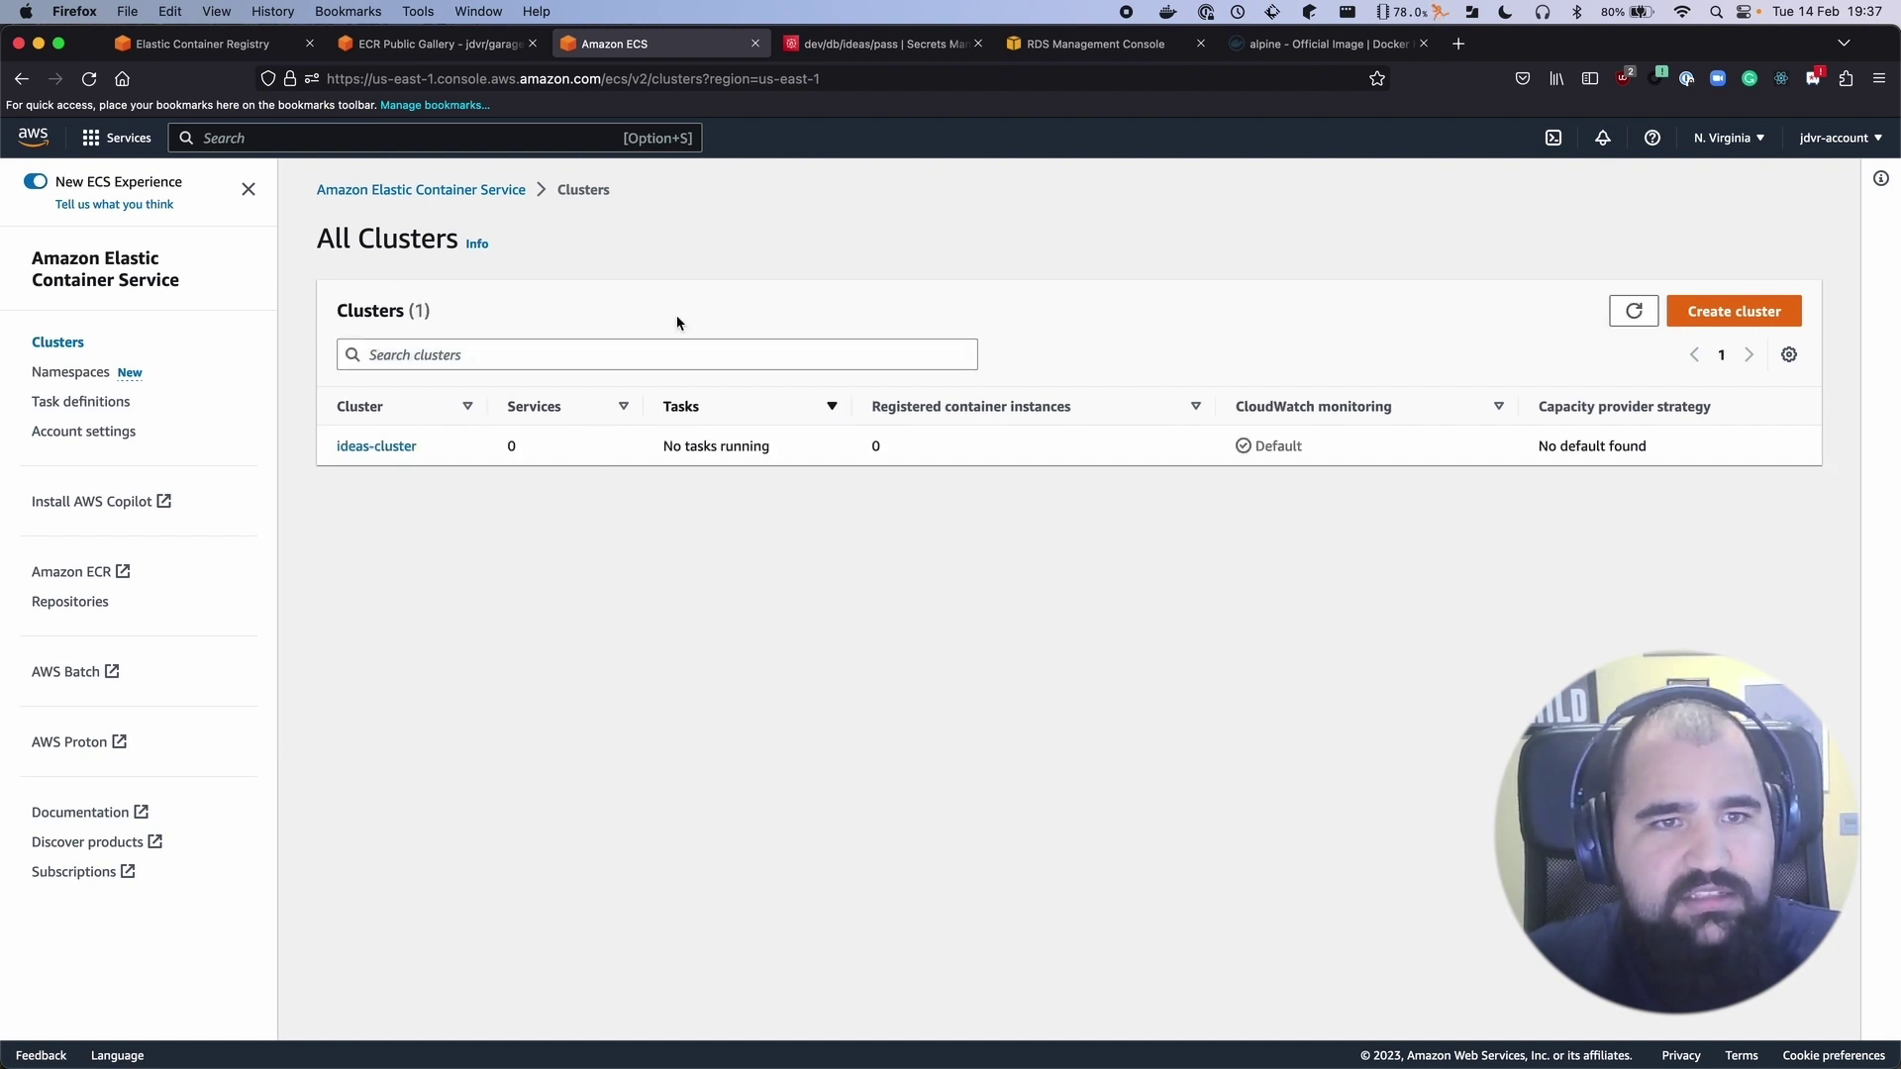
left_click(1771, 310)
left_click(642, 438)
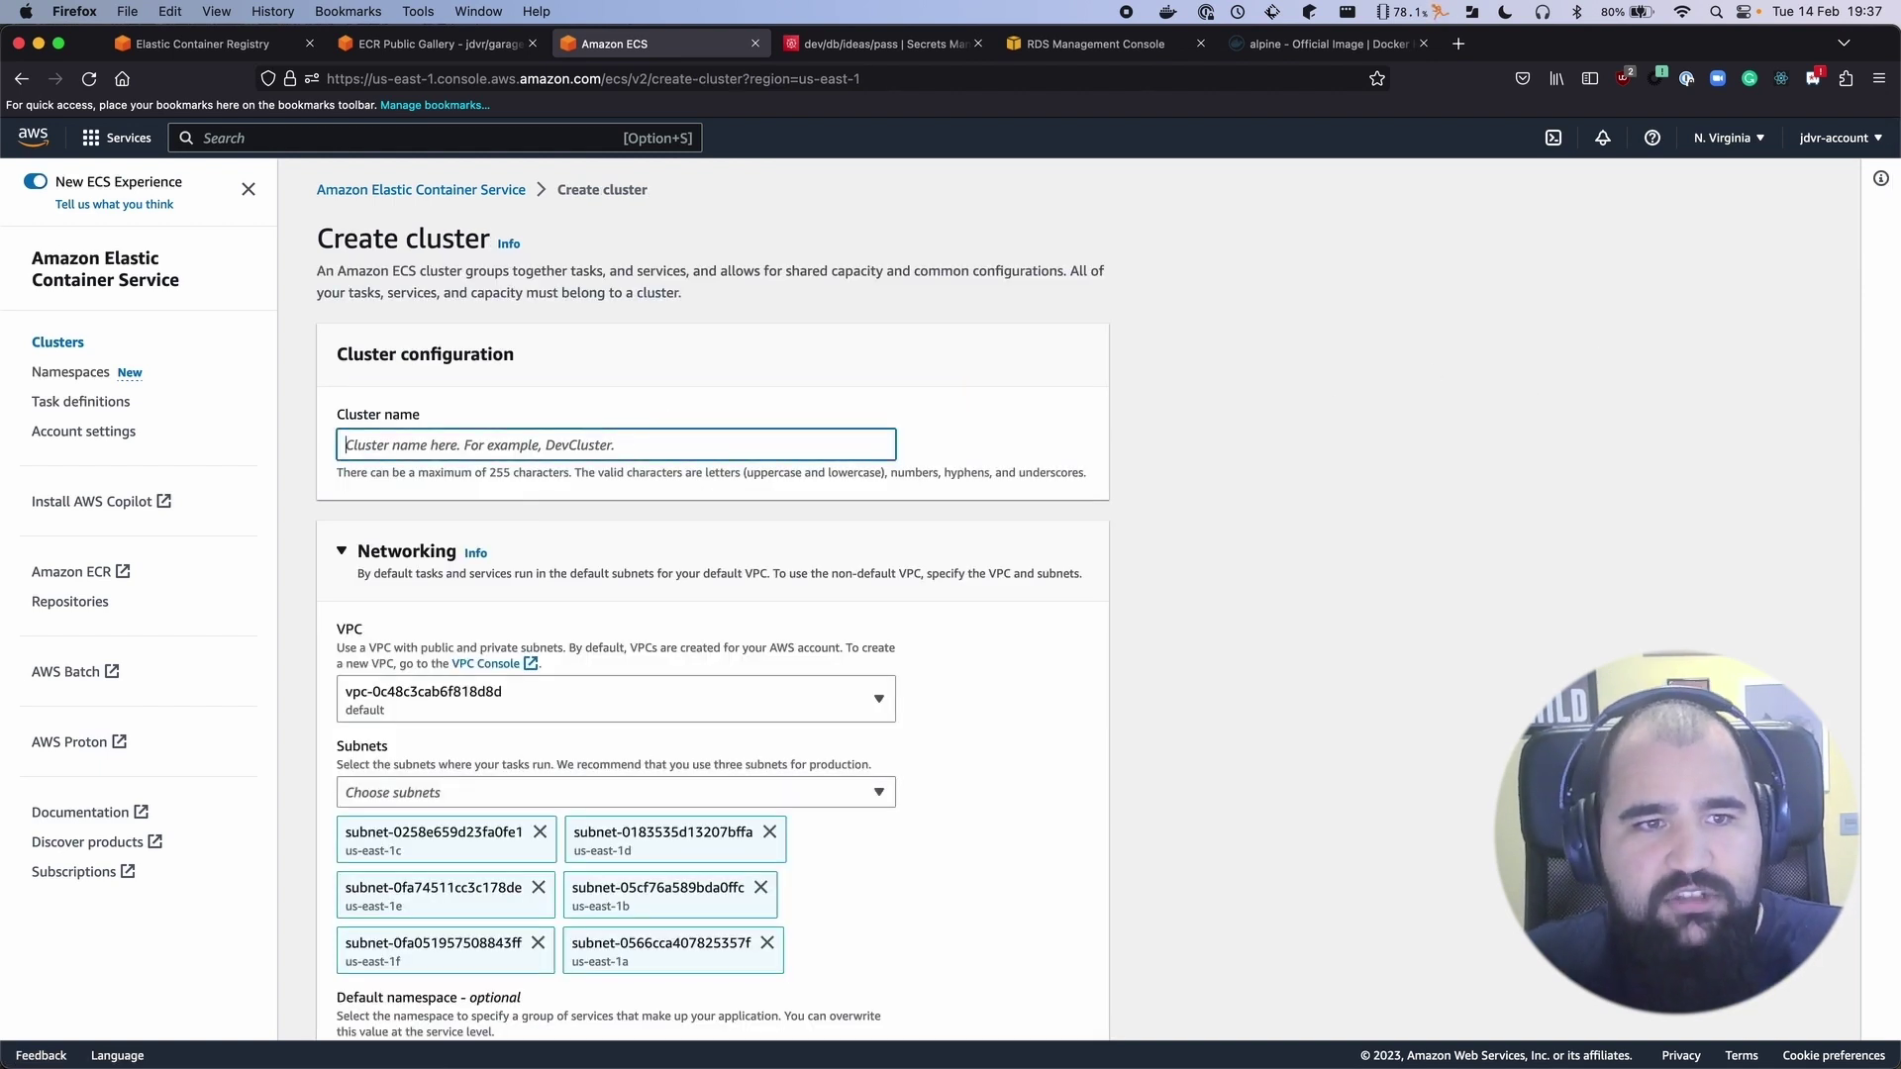
type("ideas")
scroll(554, 454, "down", 5)
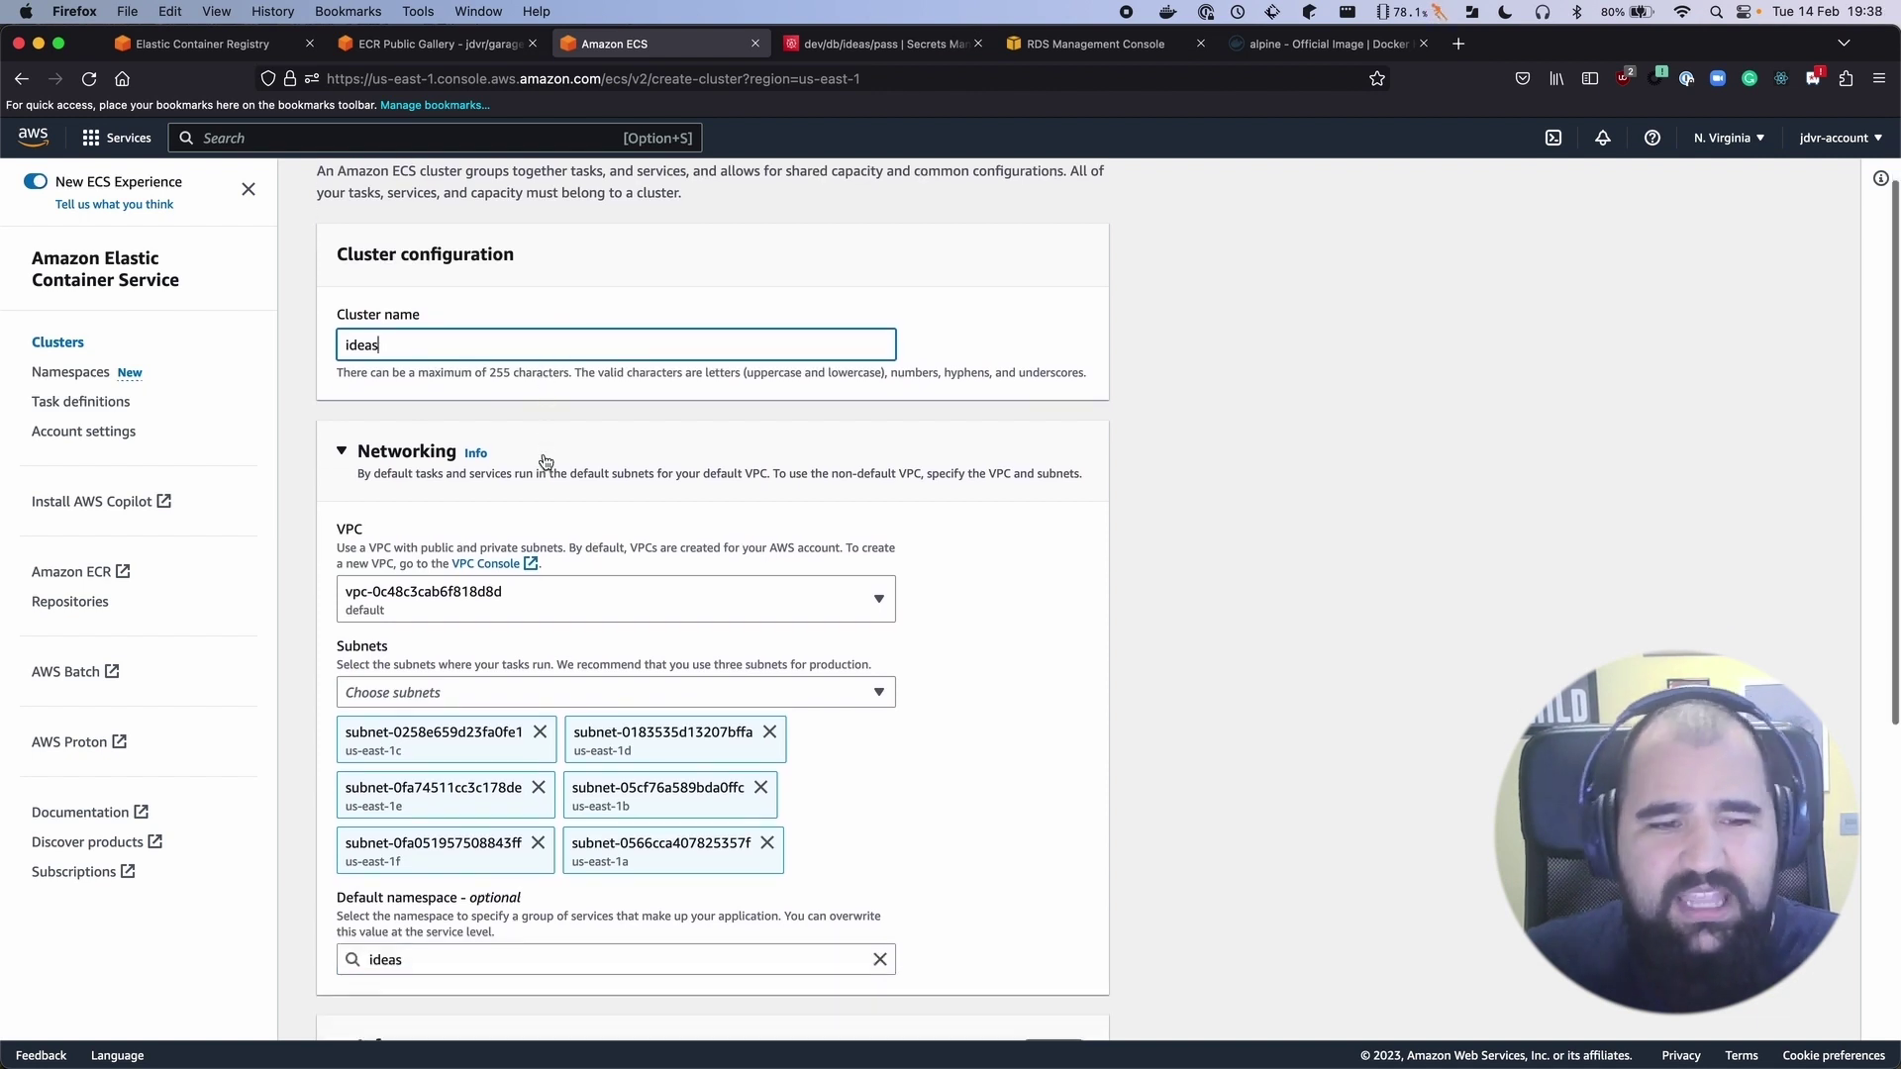
scroll(543, 453, "down", 4)
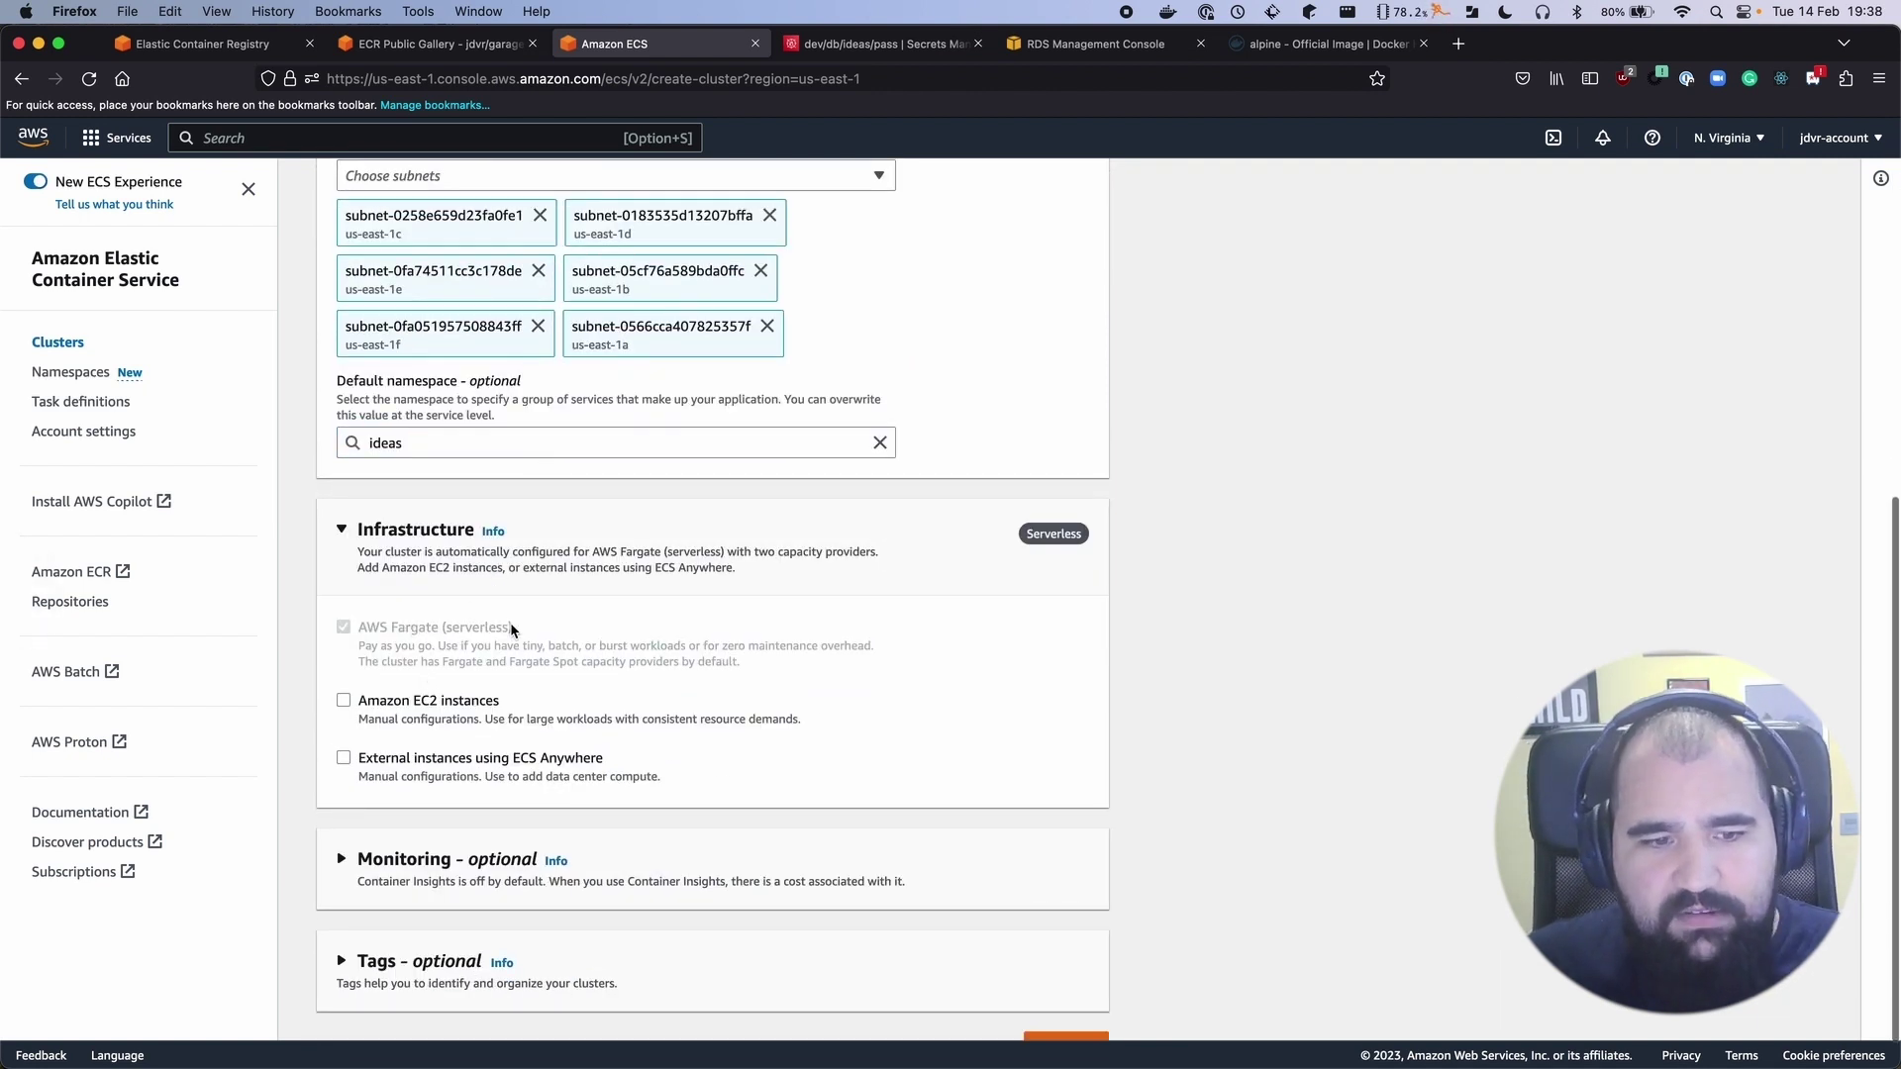
scroll(554, 673, "down", 1)
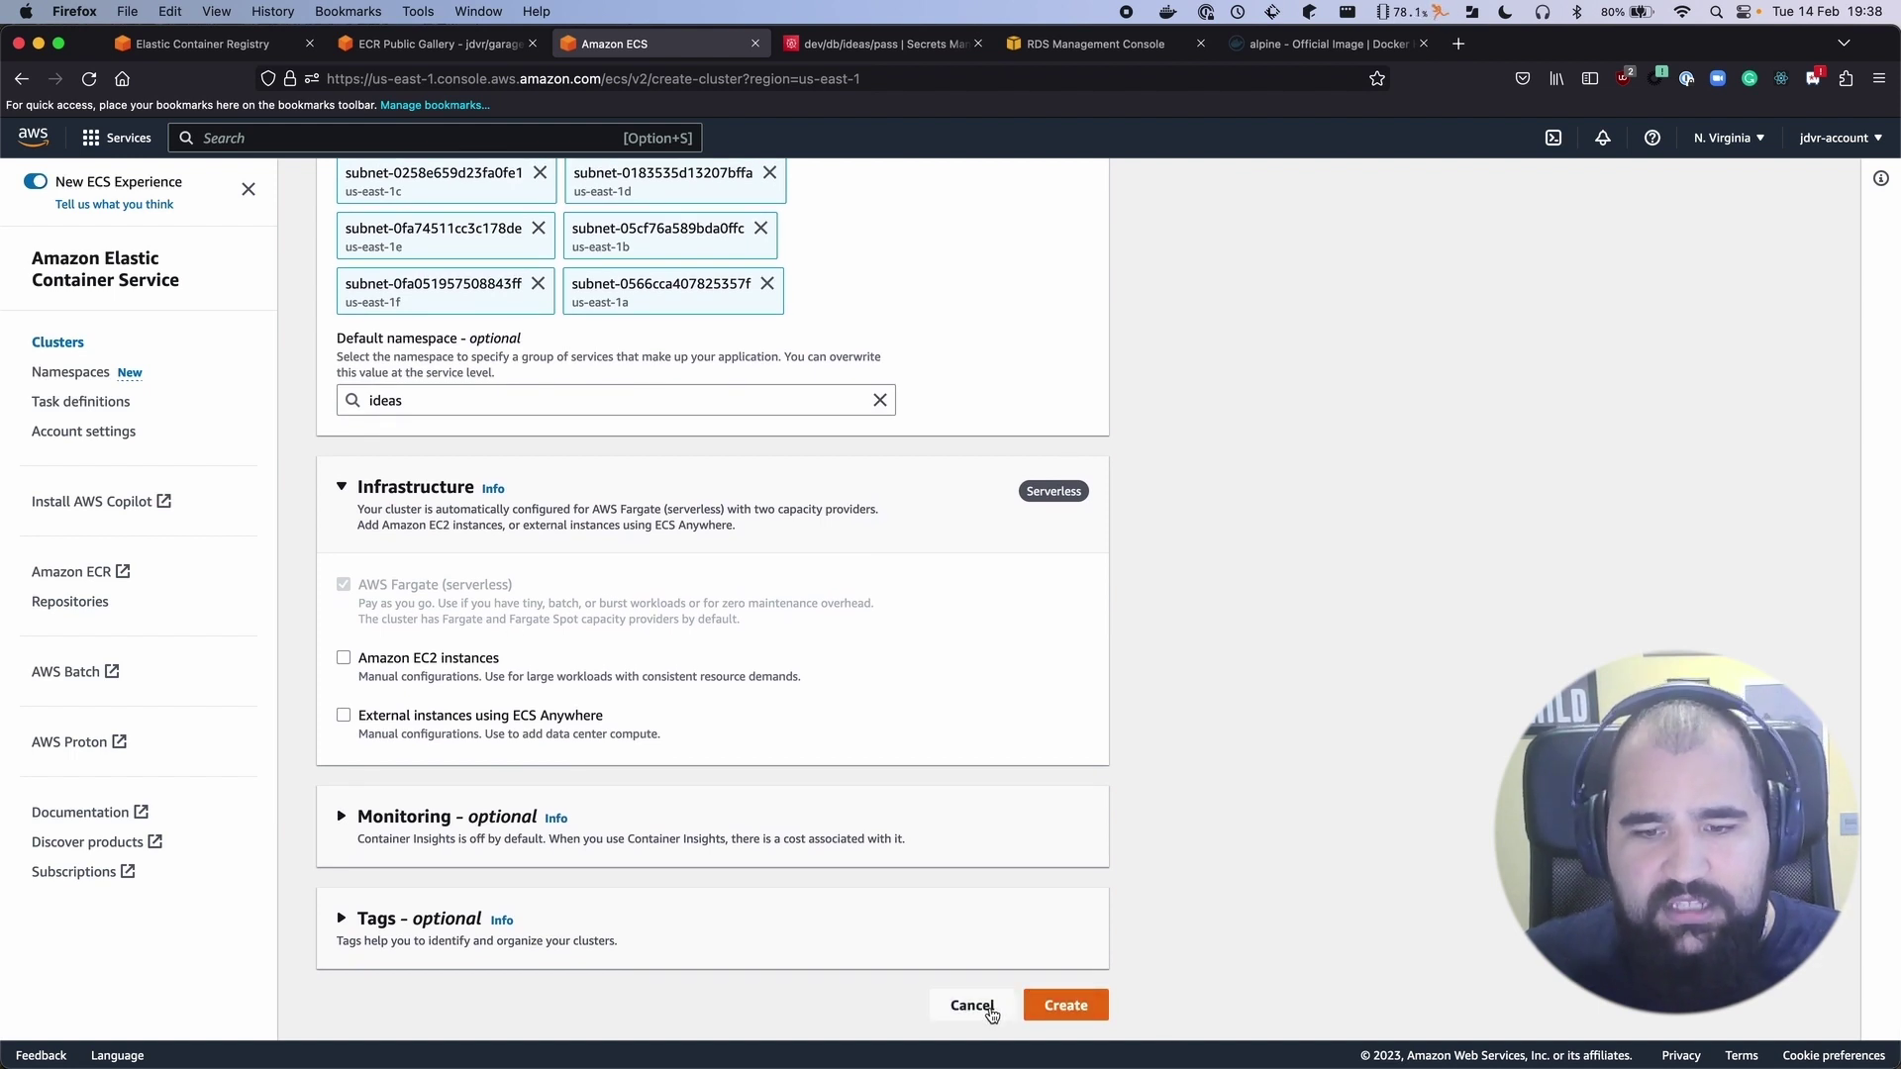
left_click(991, 1012)
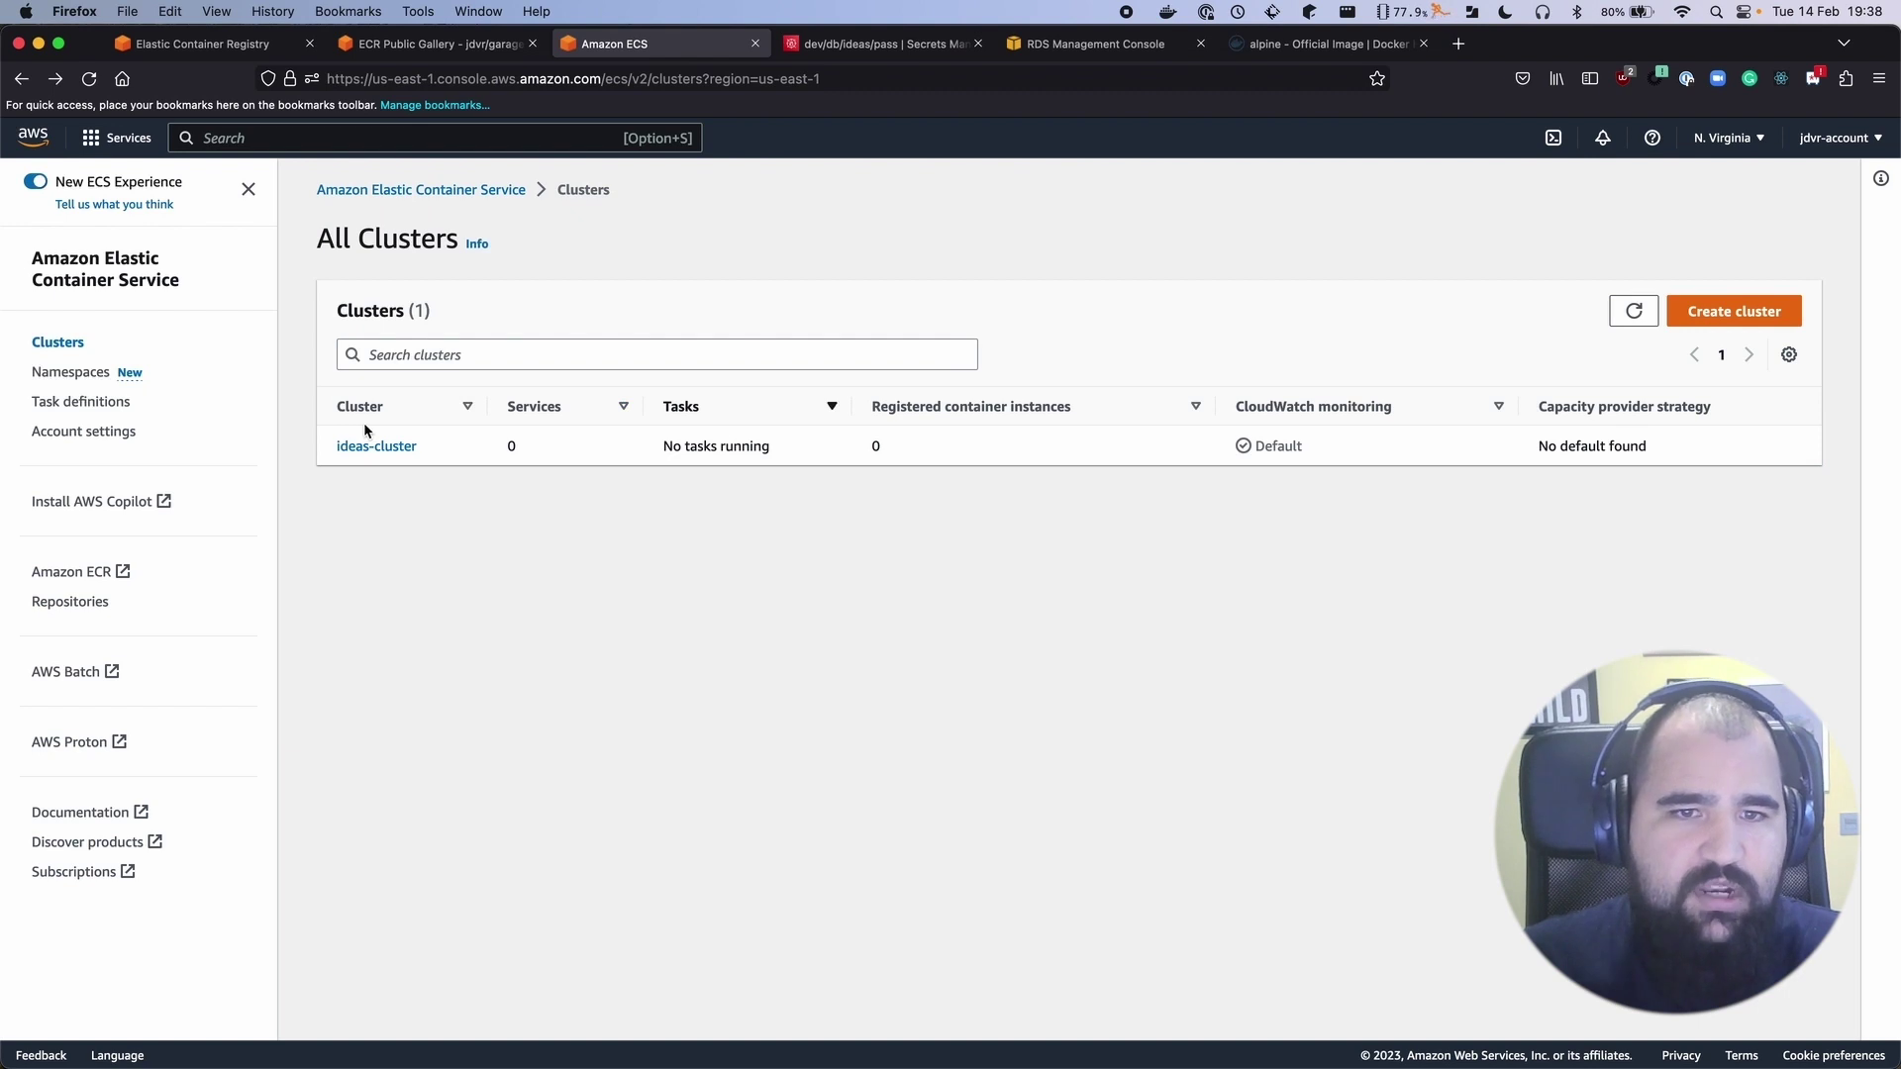
Show the ECS task definitions and start creating a new task definition
left_click(81, 404)
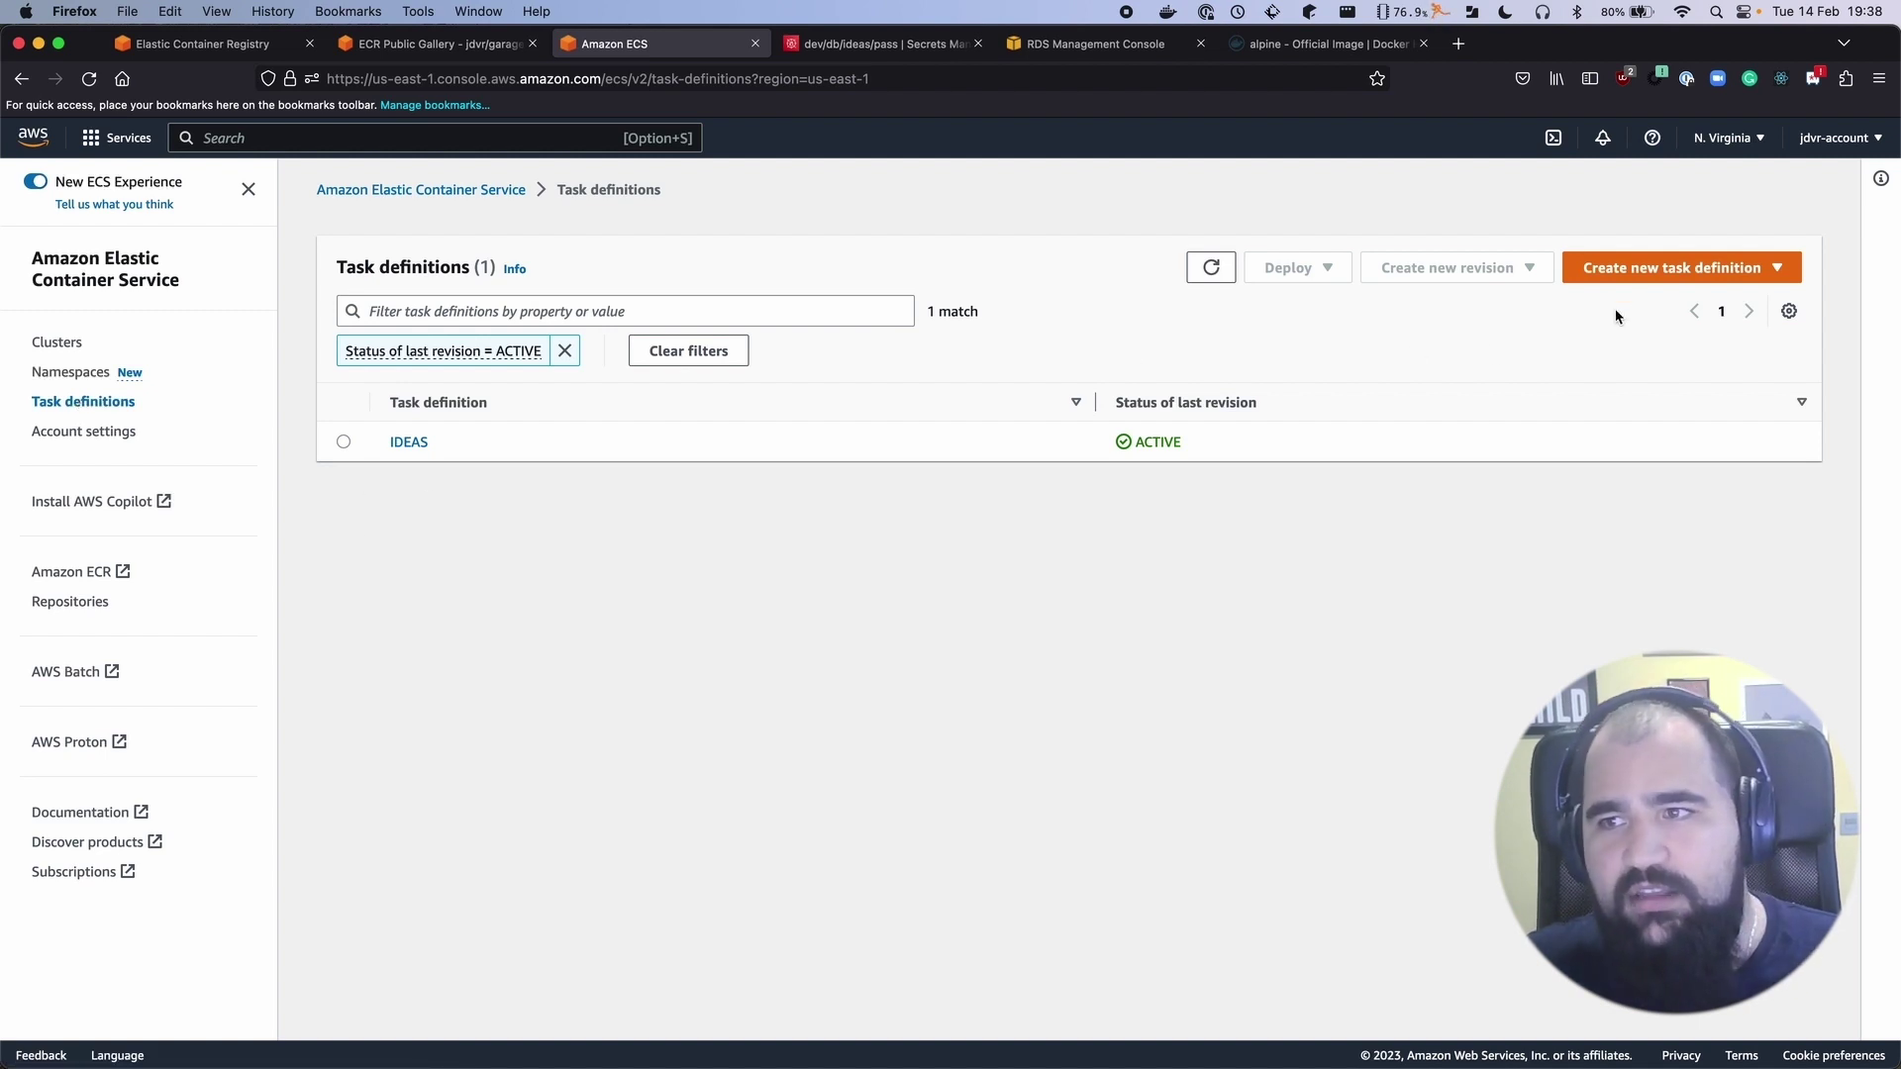
left_click(1660, 269)
left_click(1662, 299)
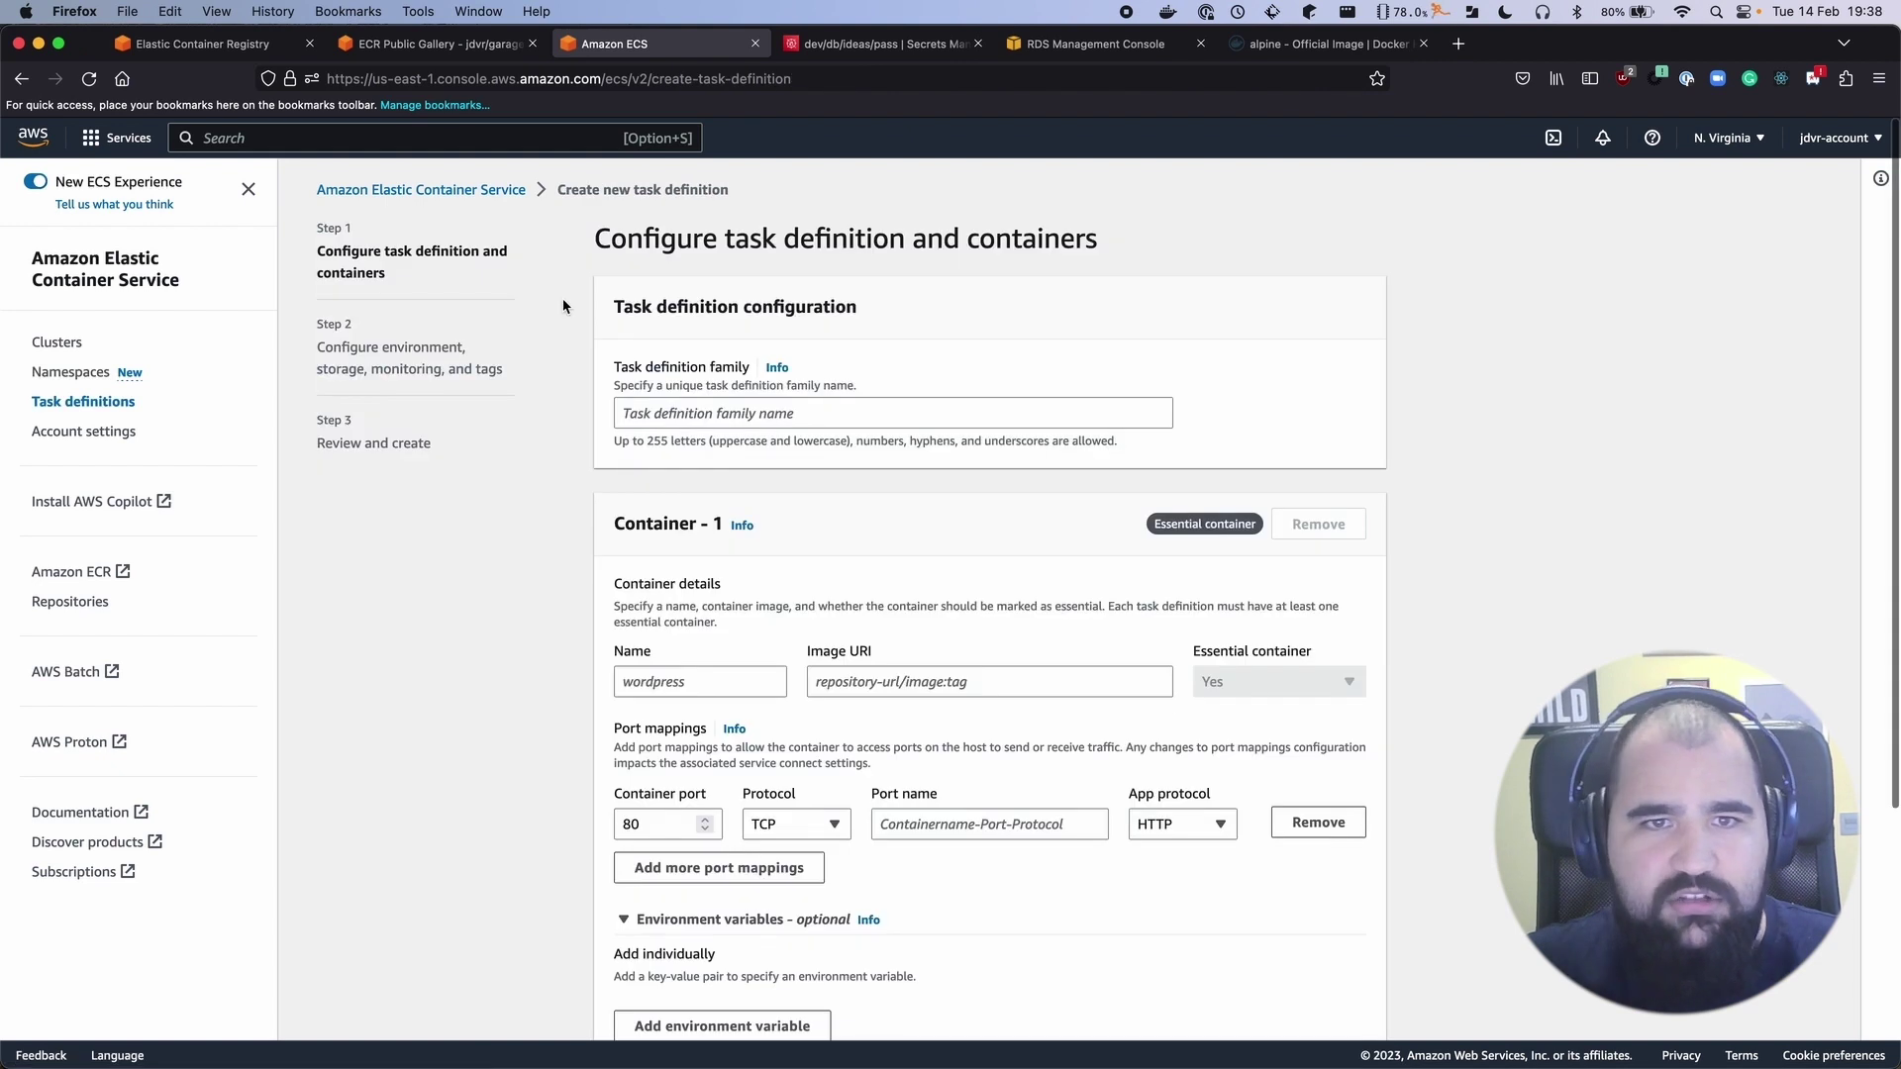
Set the task definition family name to task-garage-ideas-2, reusing garage-ideas-2 from the clipboard history
left_click(713, 412)
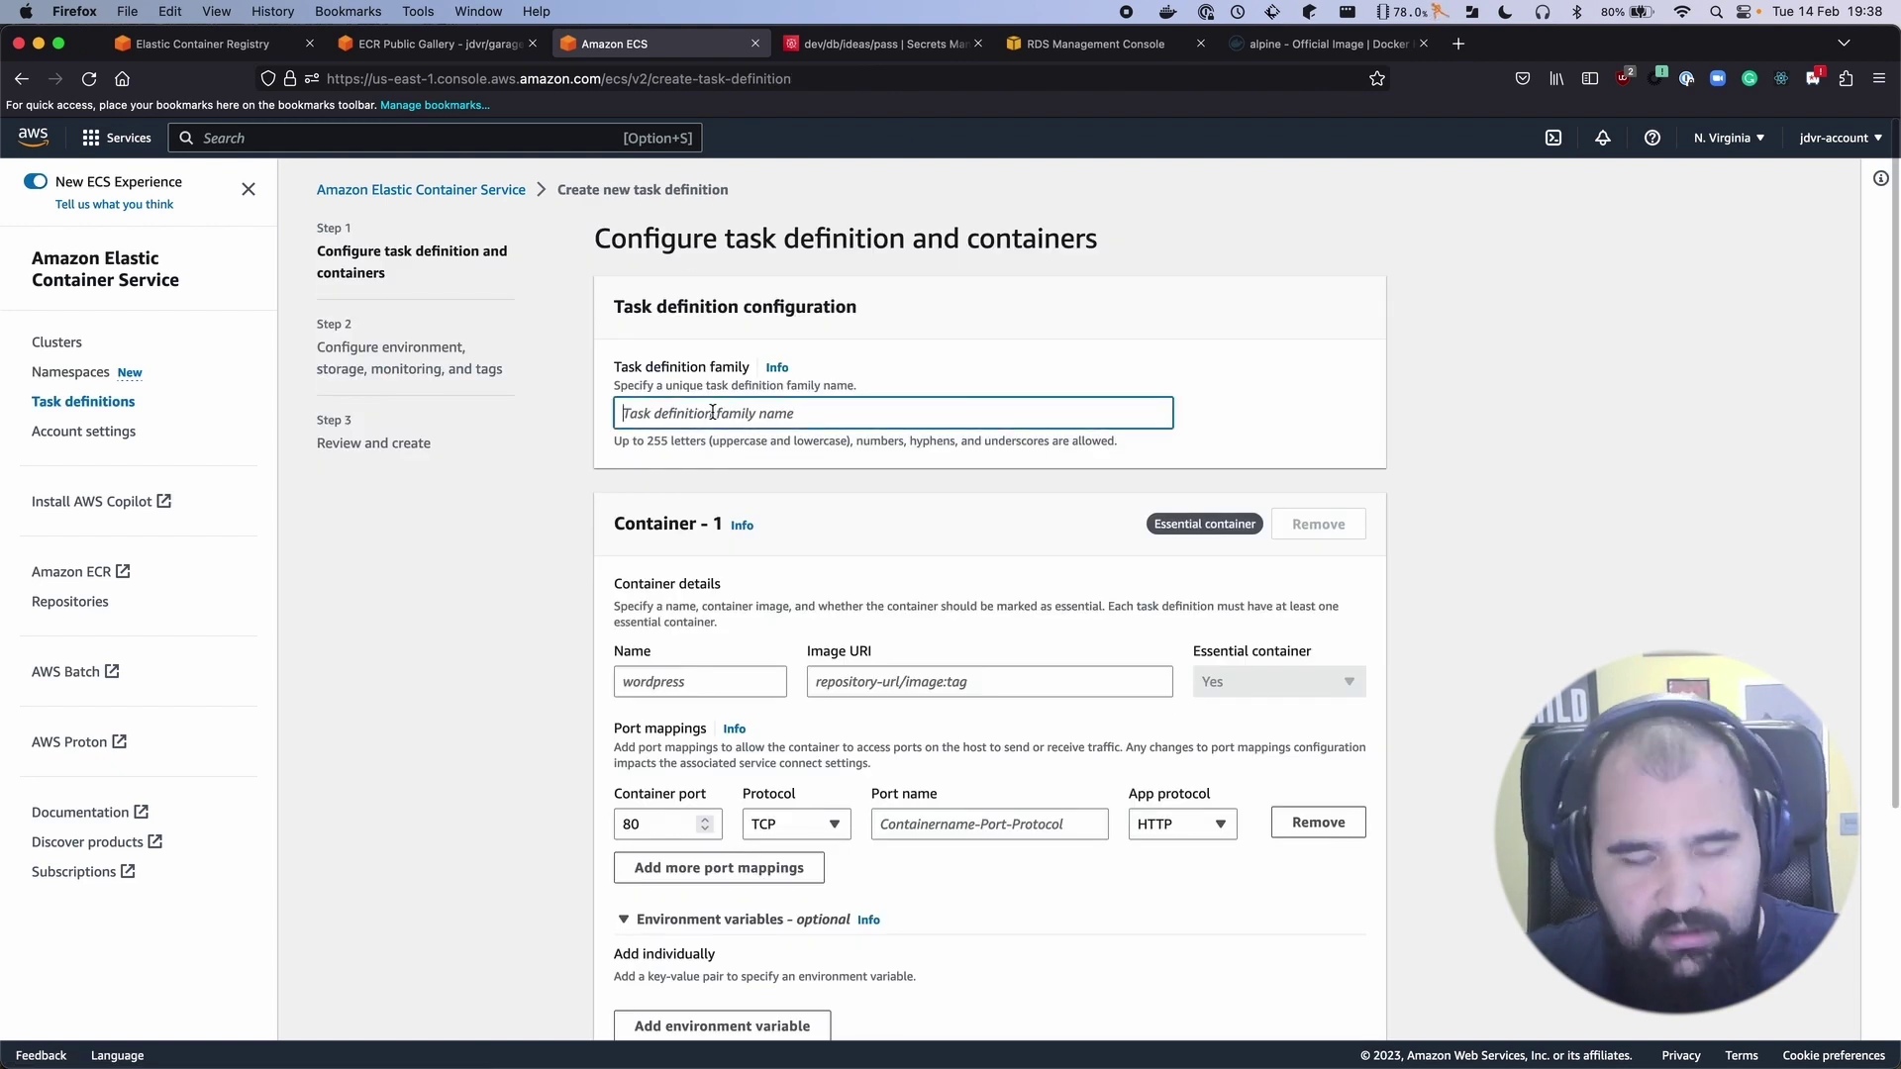
type("task-")
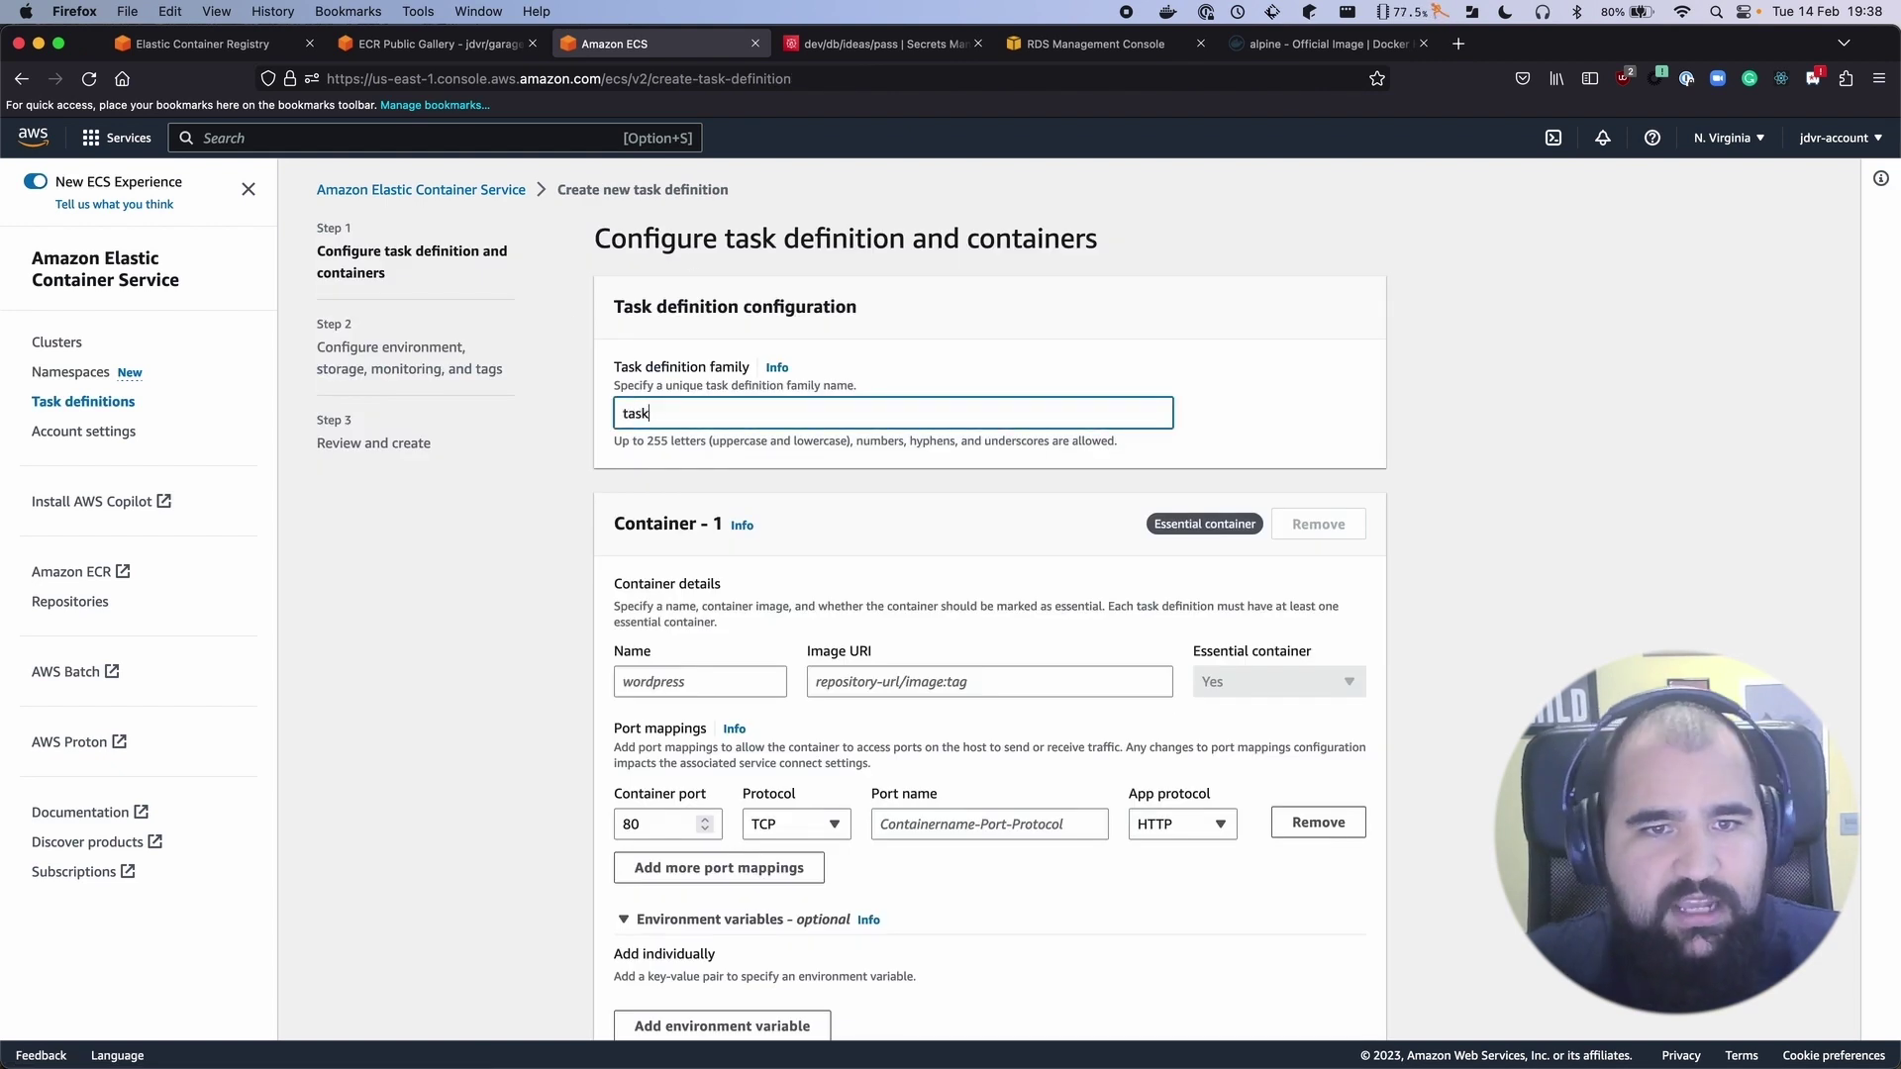
key("super+v")
key("super+z")
key("super+shift+v")
type("ideas")
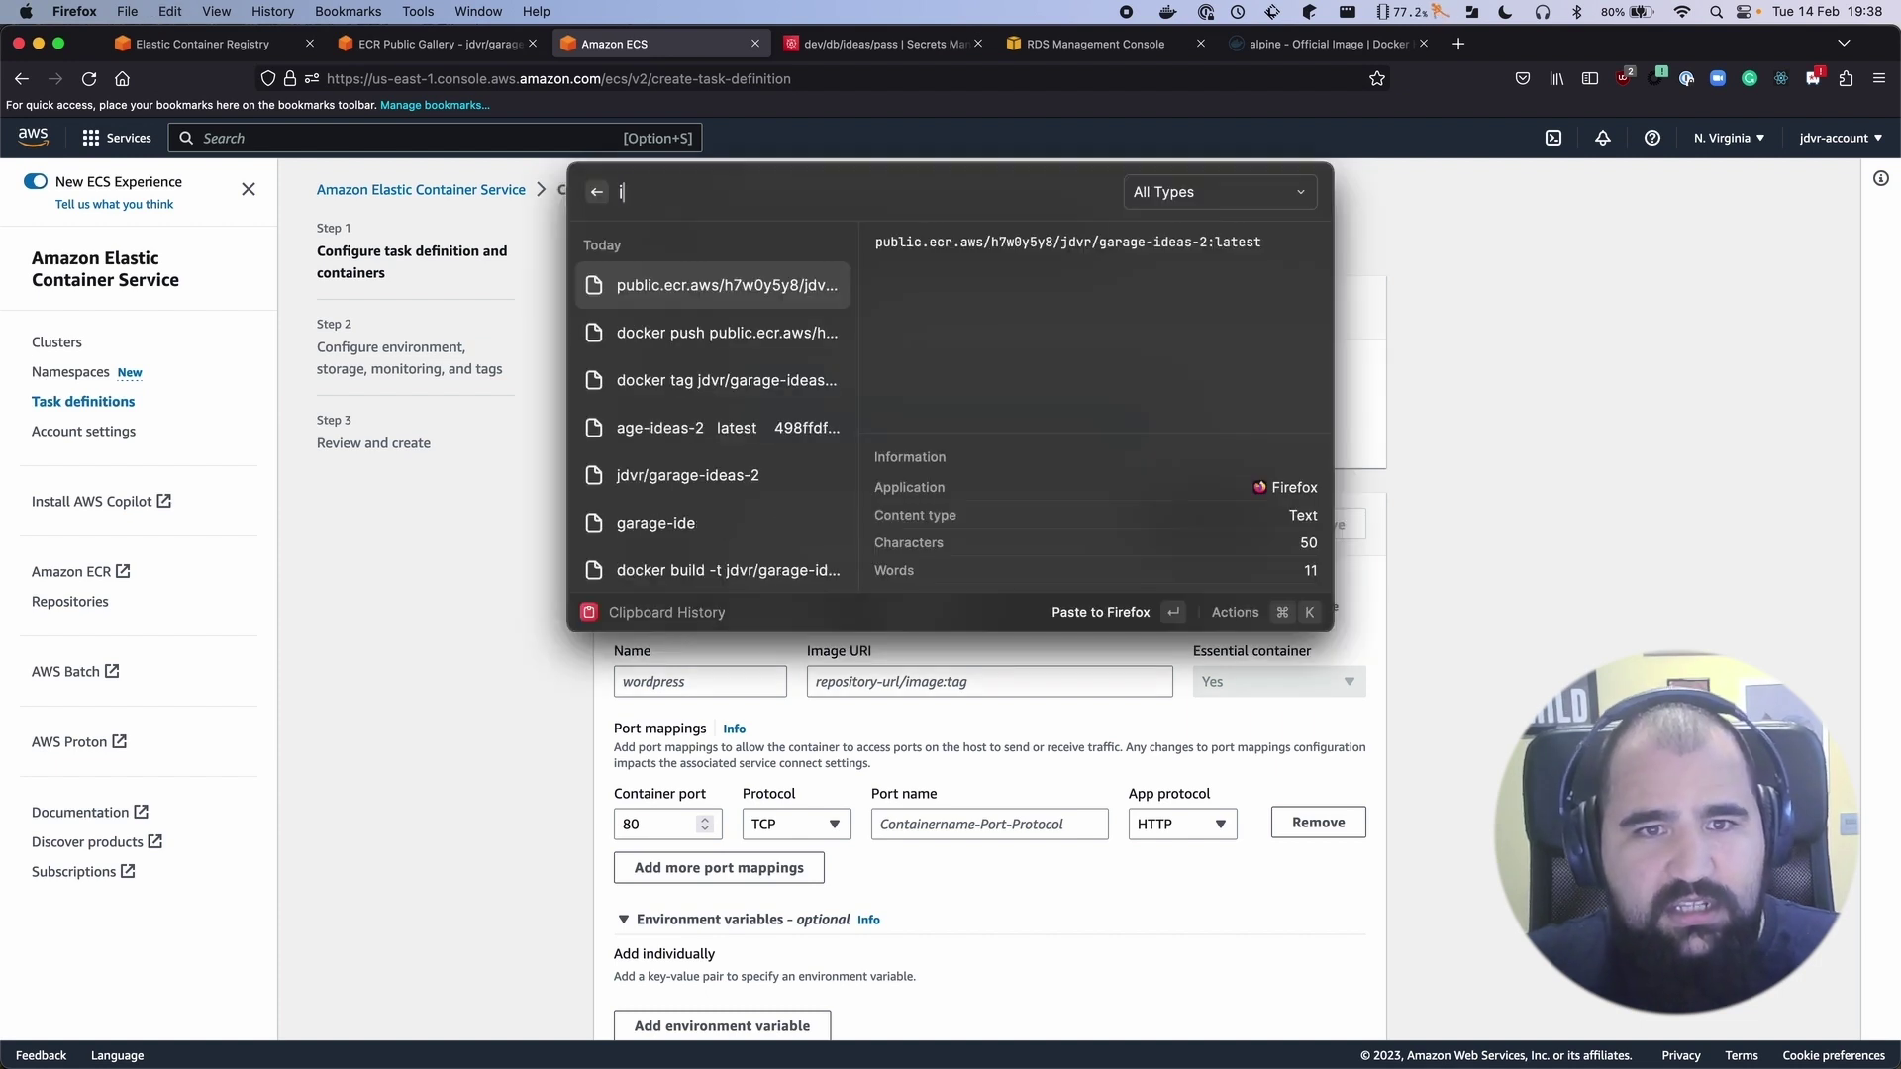
key("Down")
key("Down")
key("Down")
key("Down")
key("Down")
key("Down")
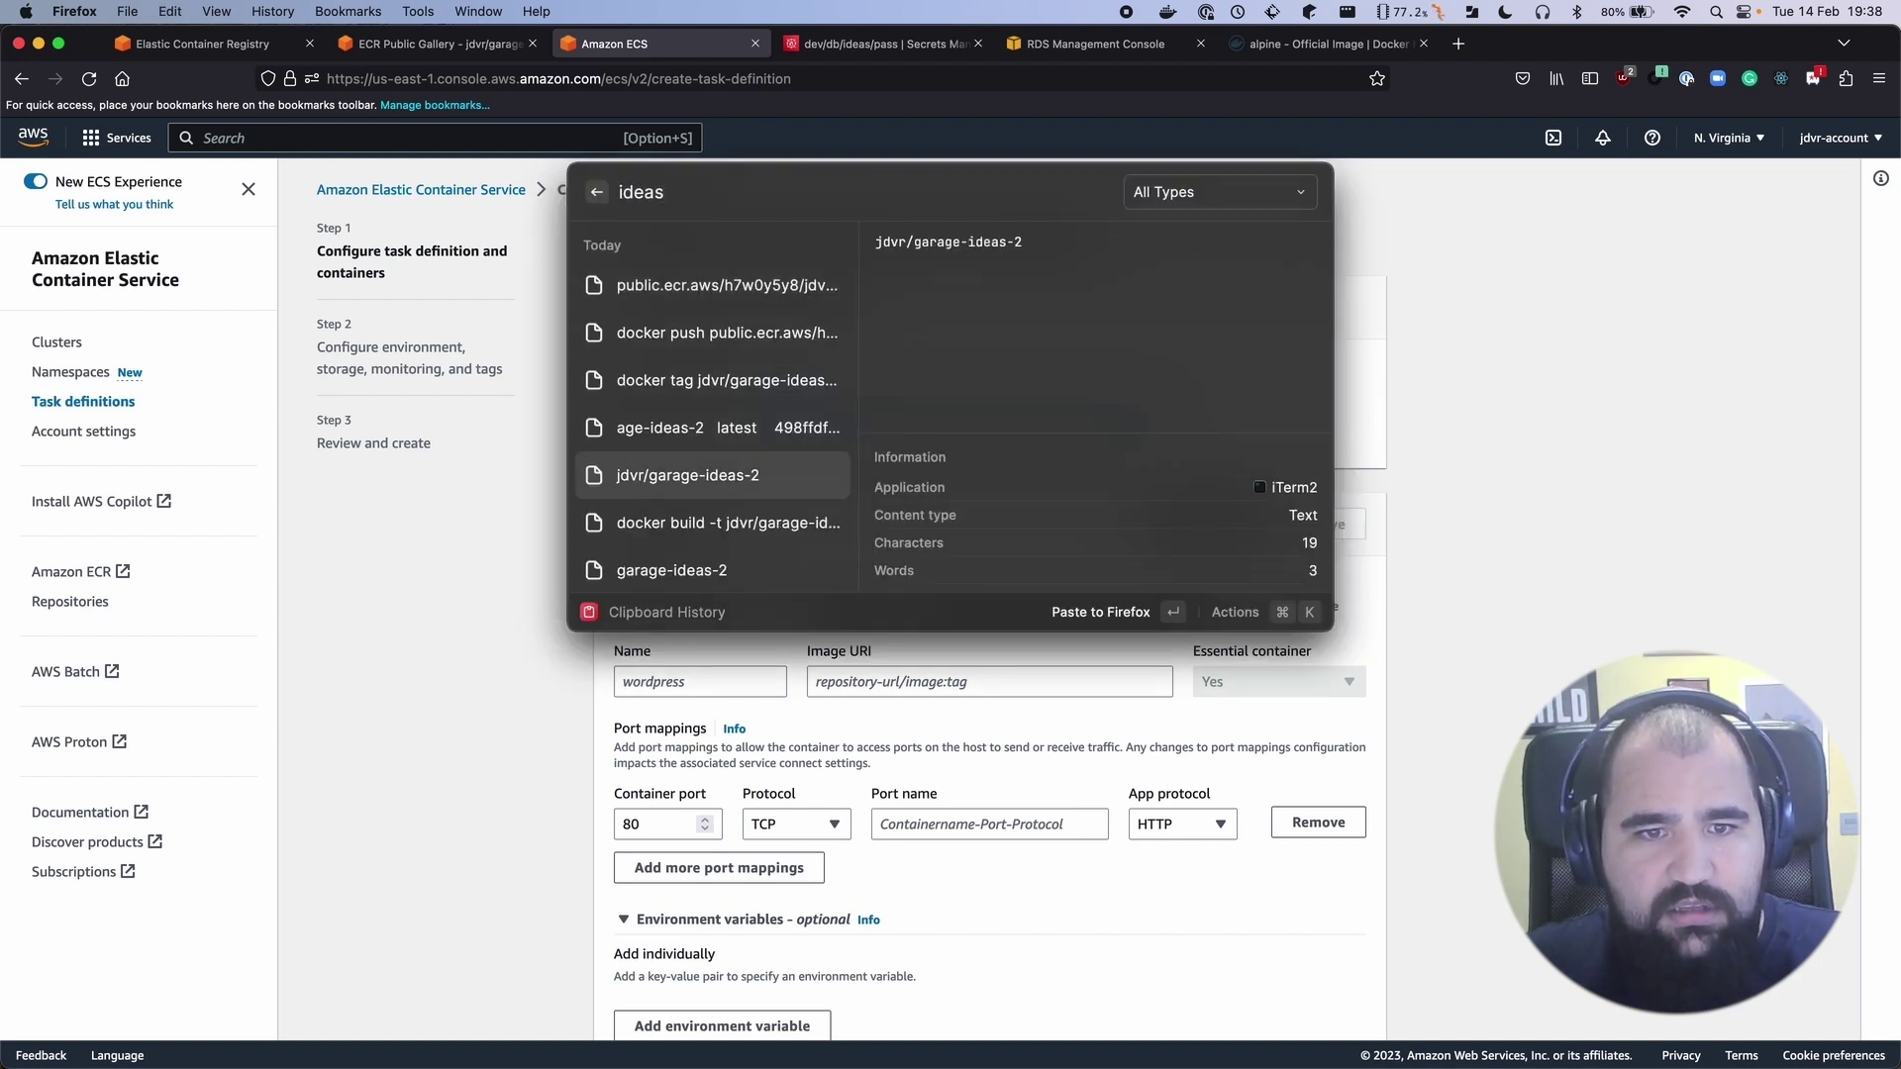
key("Return")
Name the first container ideas and set its image URI to the copied public.ecr.aws/h7w0y5y8/jdvr/garage-ideas-2:latest
scroll(718, 416, "down", 3)
left_click(718, 421)
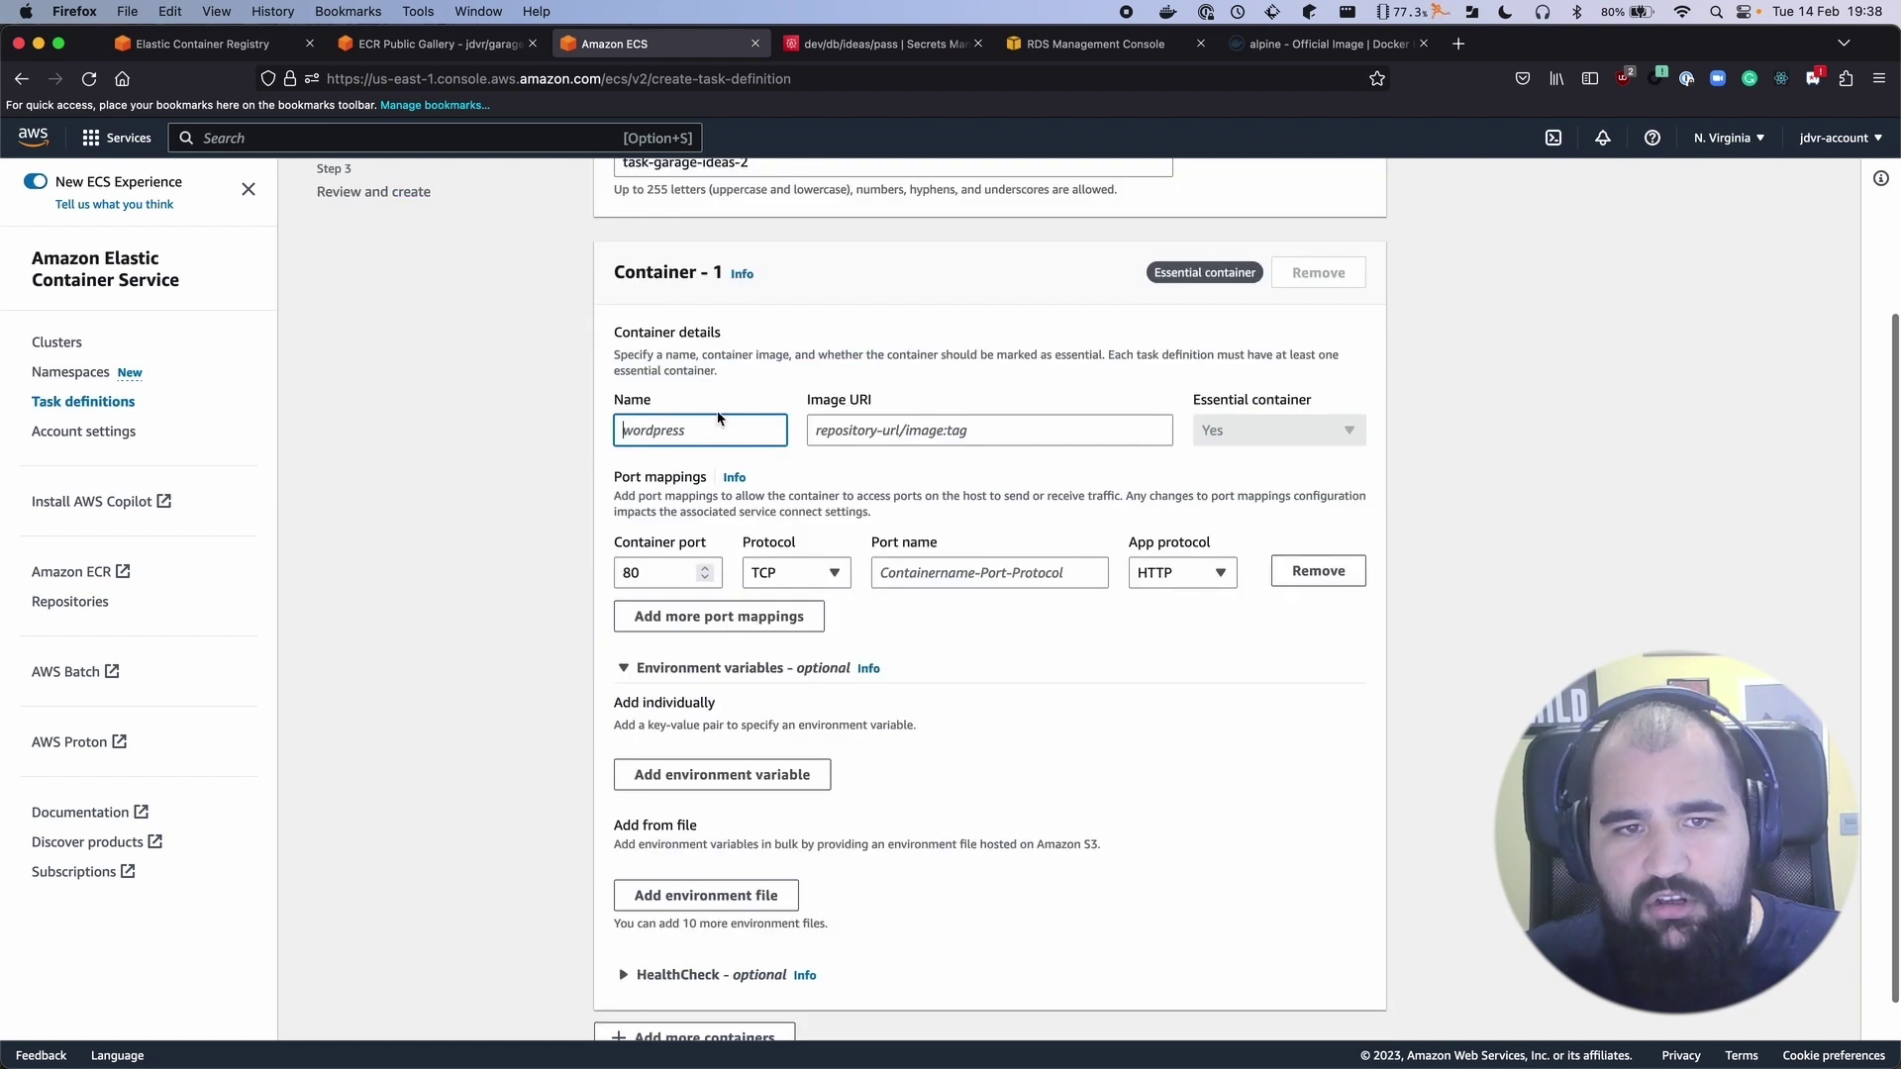
scroll(718, 411, "up", 3)
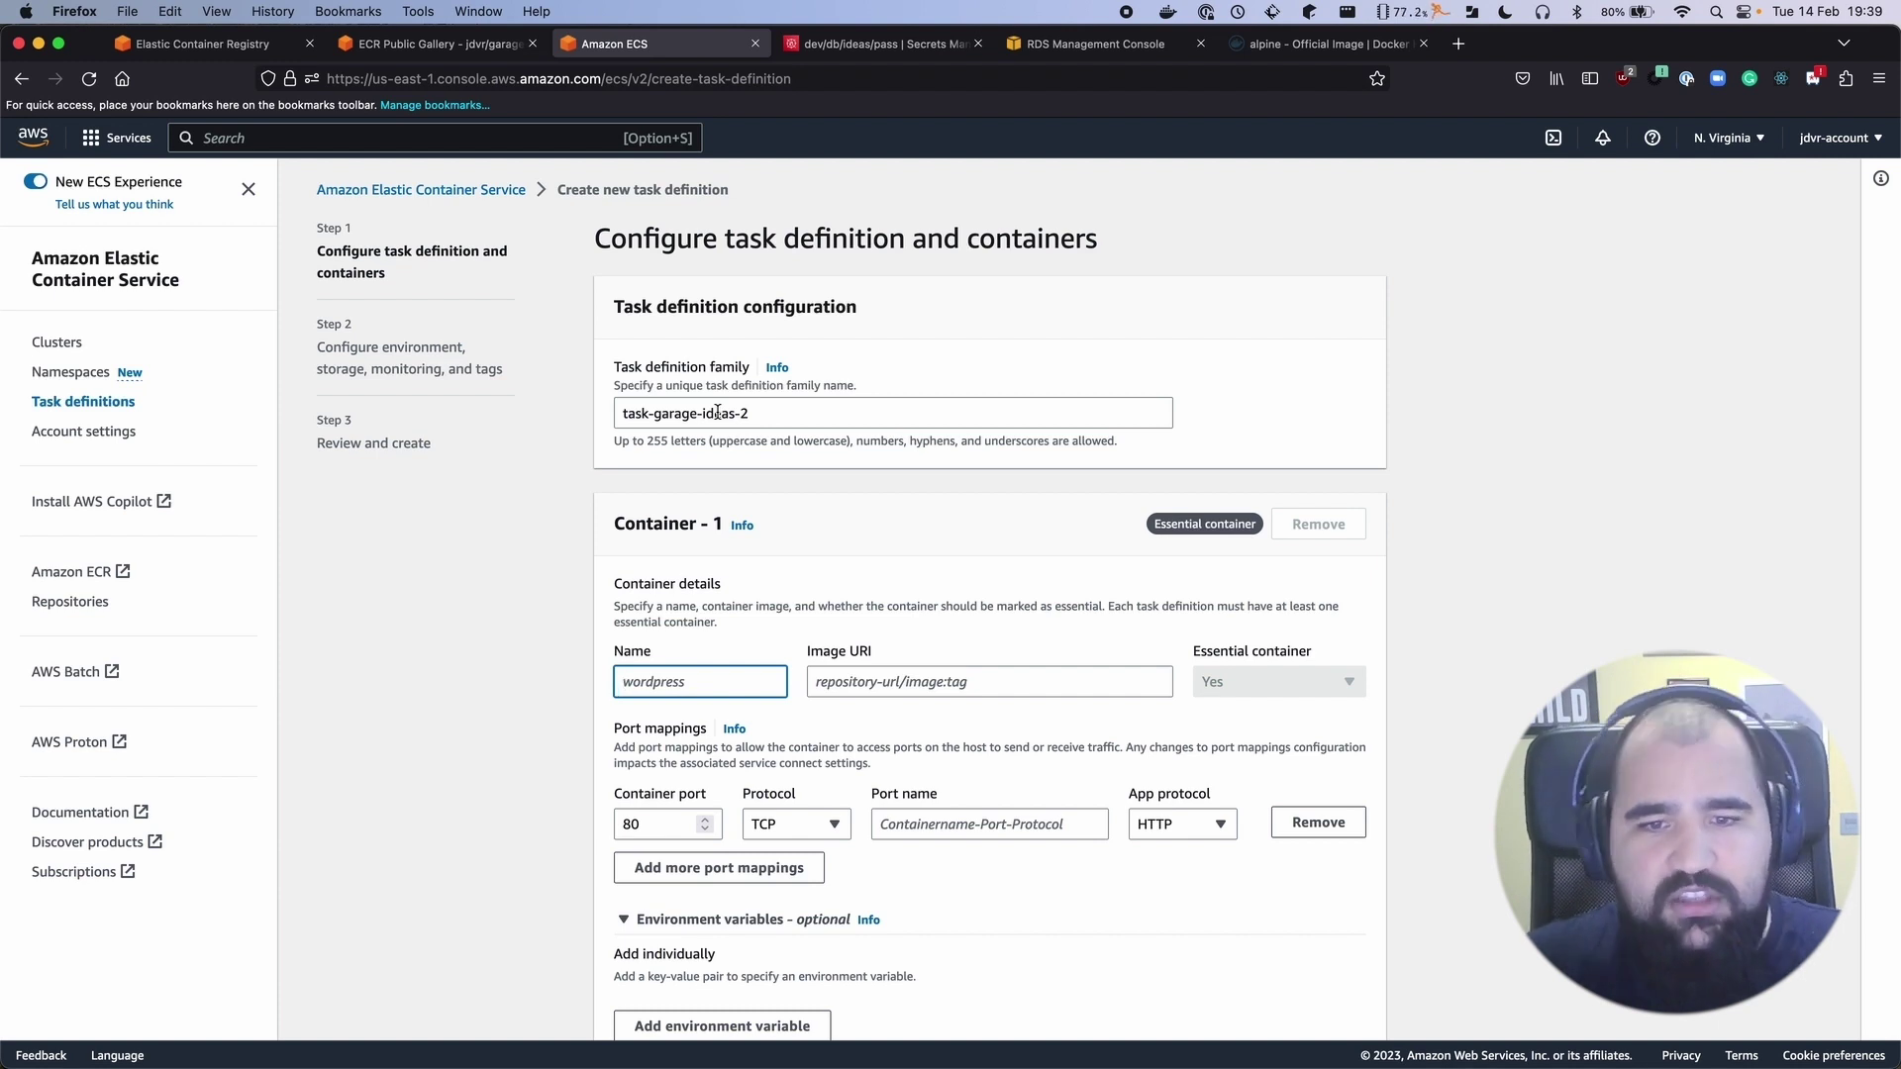
scroll(717, 410, "down", 3)
type("ideas")
key("Tab")
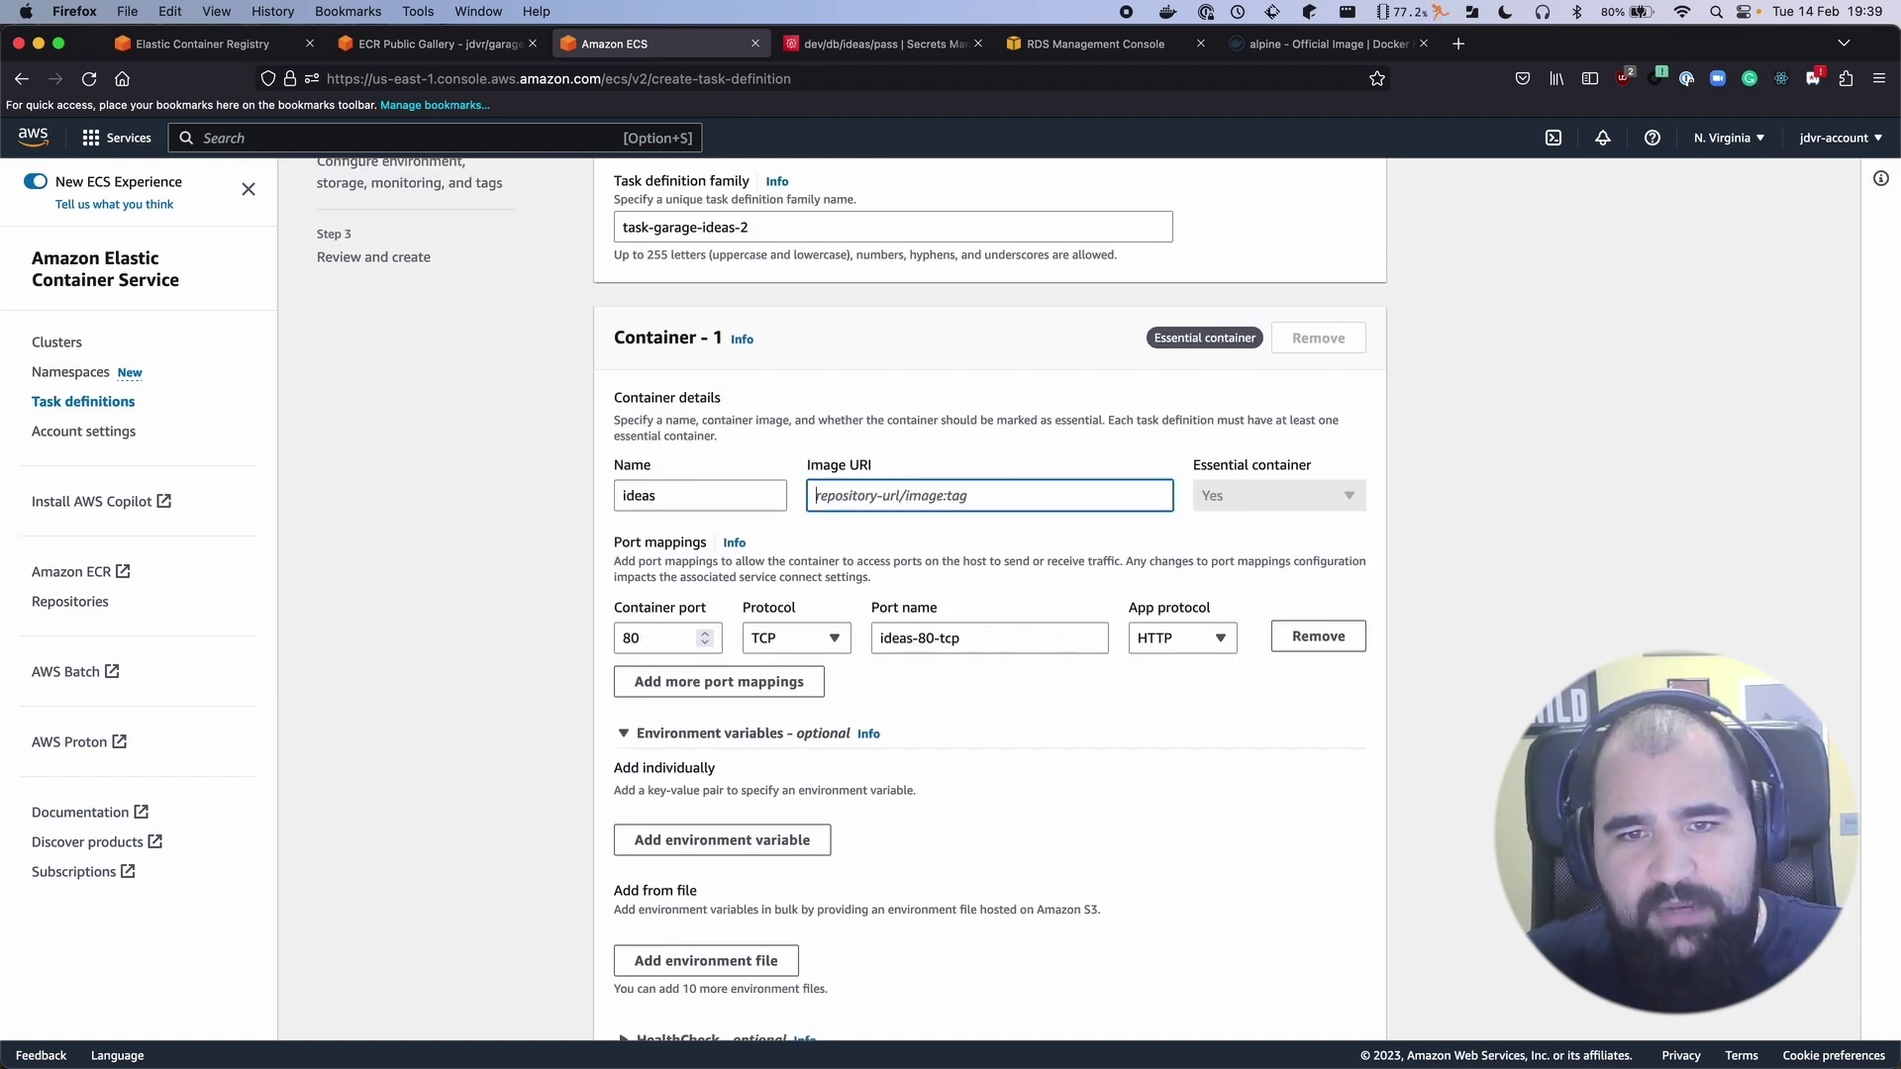
key("super+shift+v")
key("Down")
key("Return")
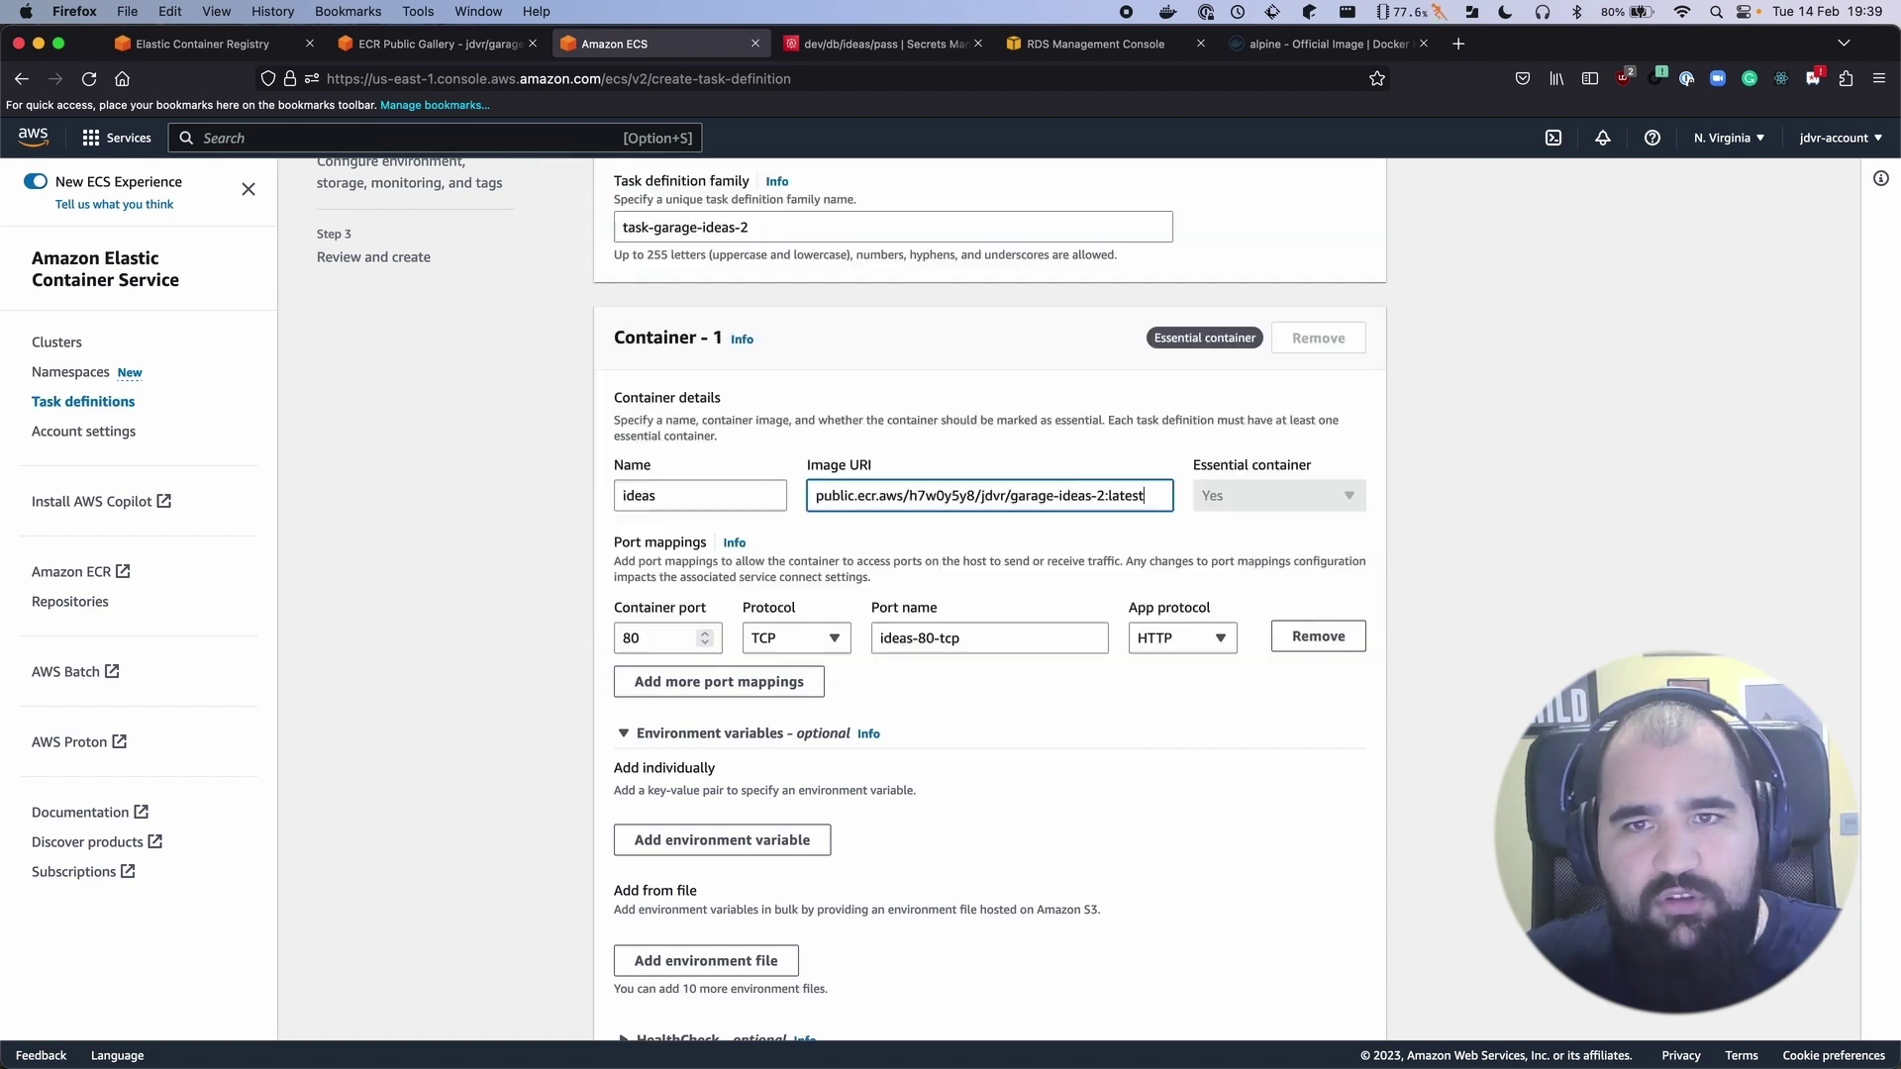
Map container port 3000 for the ideas container and add a first empty environment variable entry
scroll(690, 653, "up", 1)
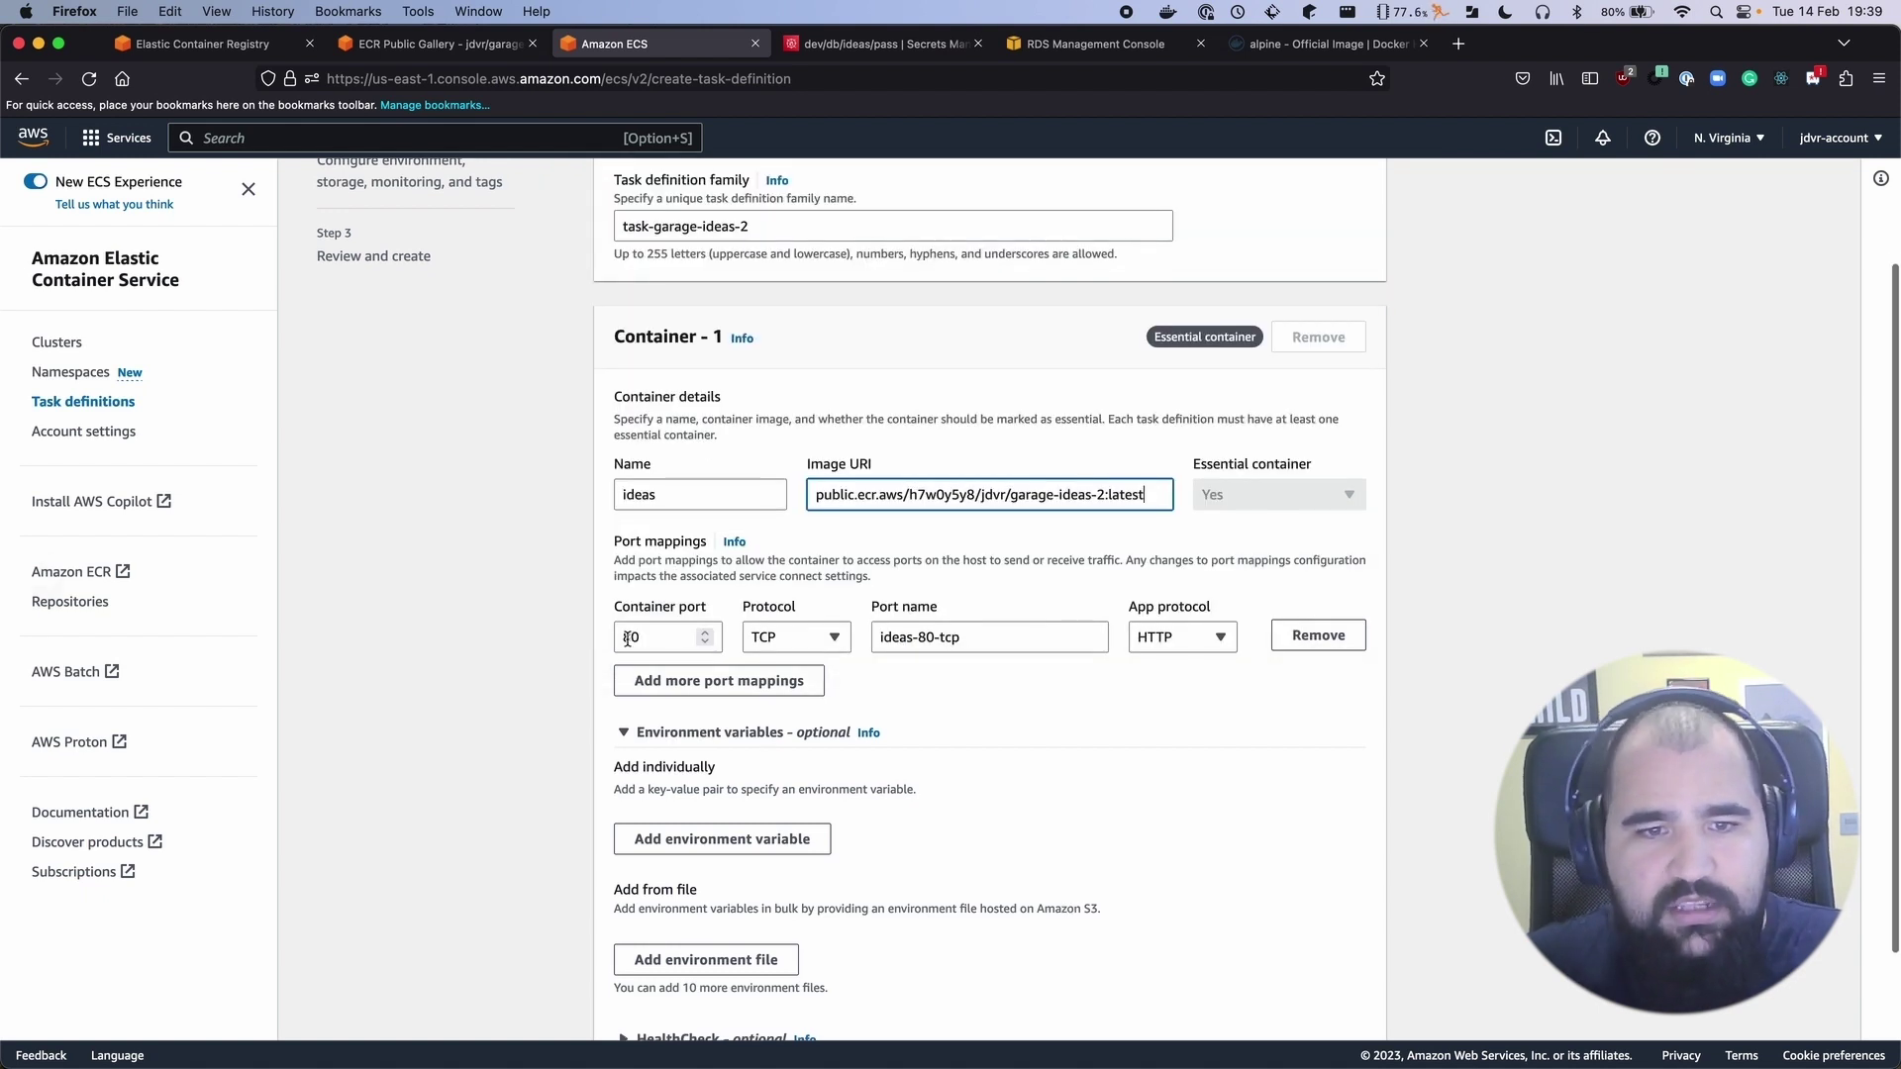
double_click(690, 654)
type("300")
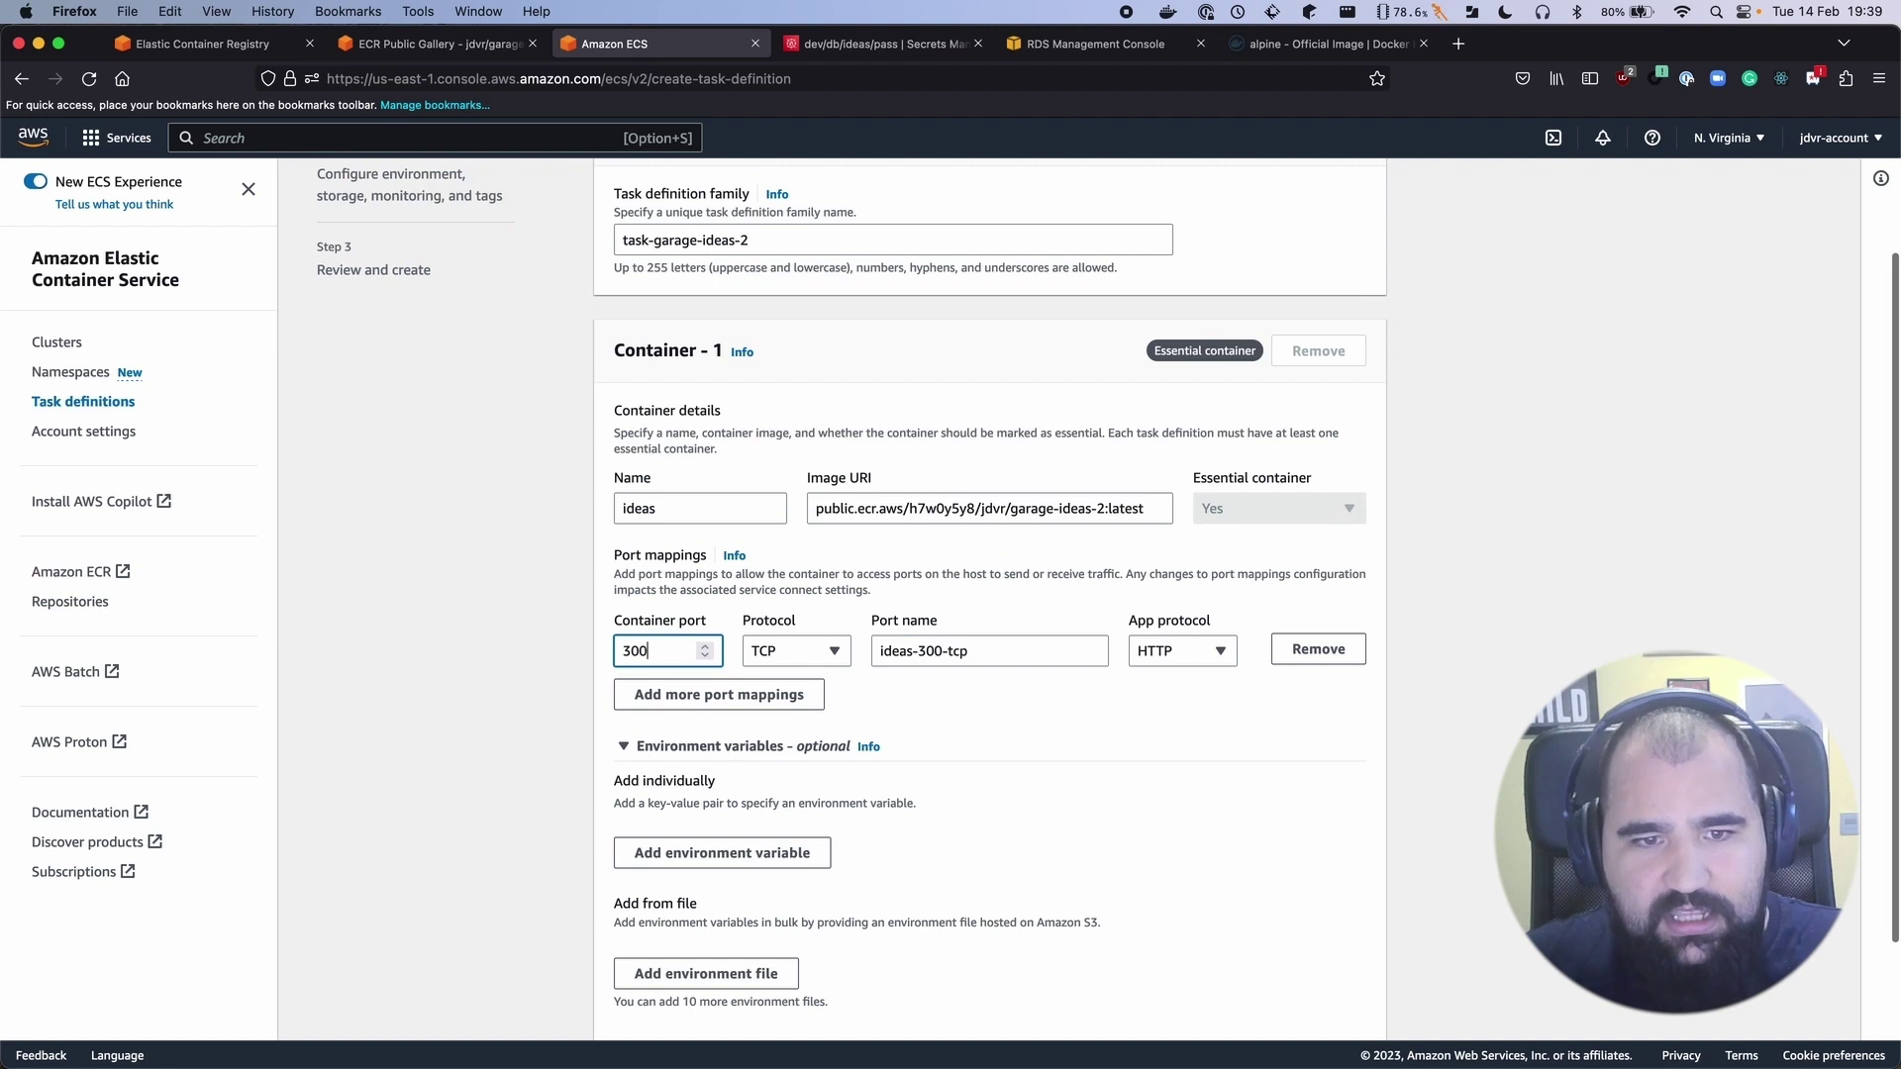
type("0")
scroll(679, 646, "down", 2)
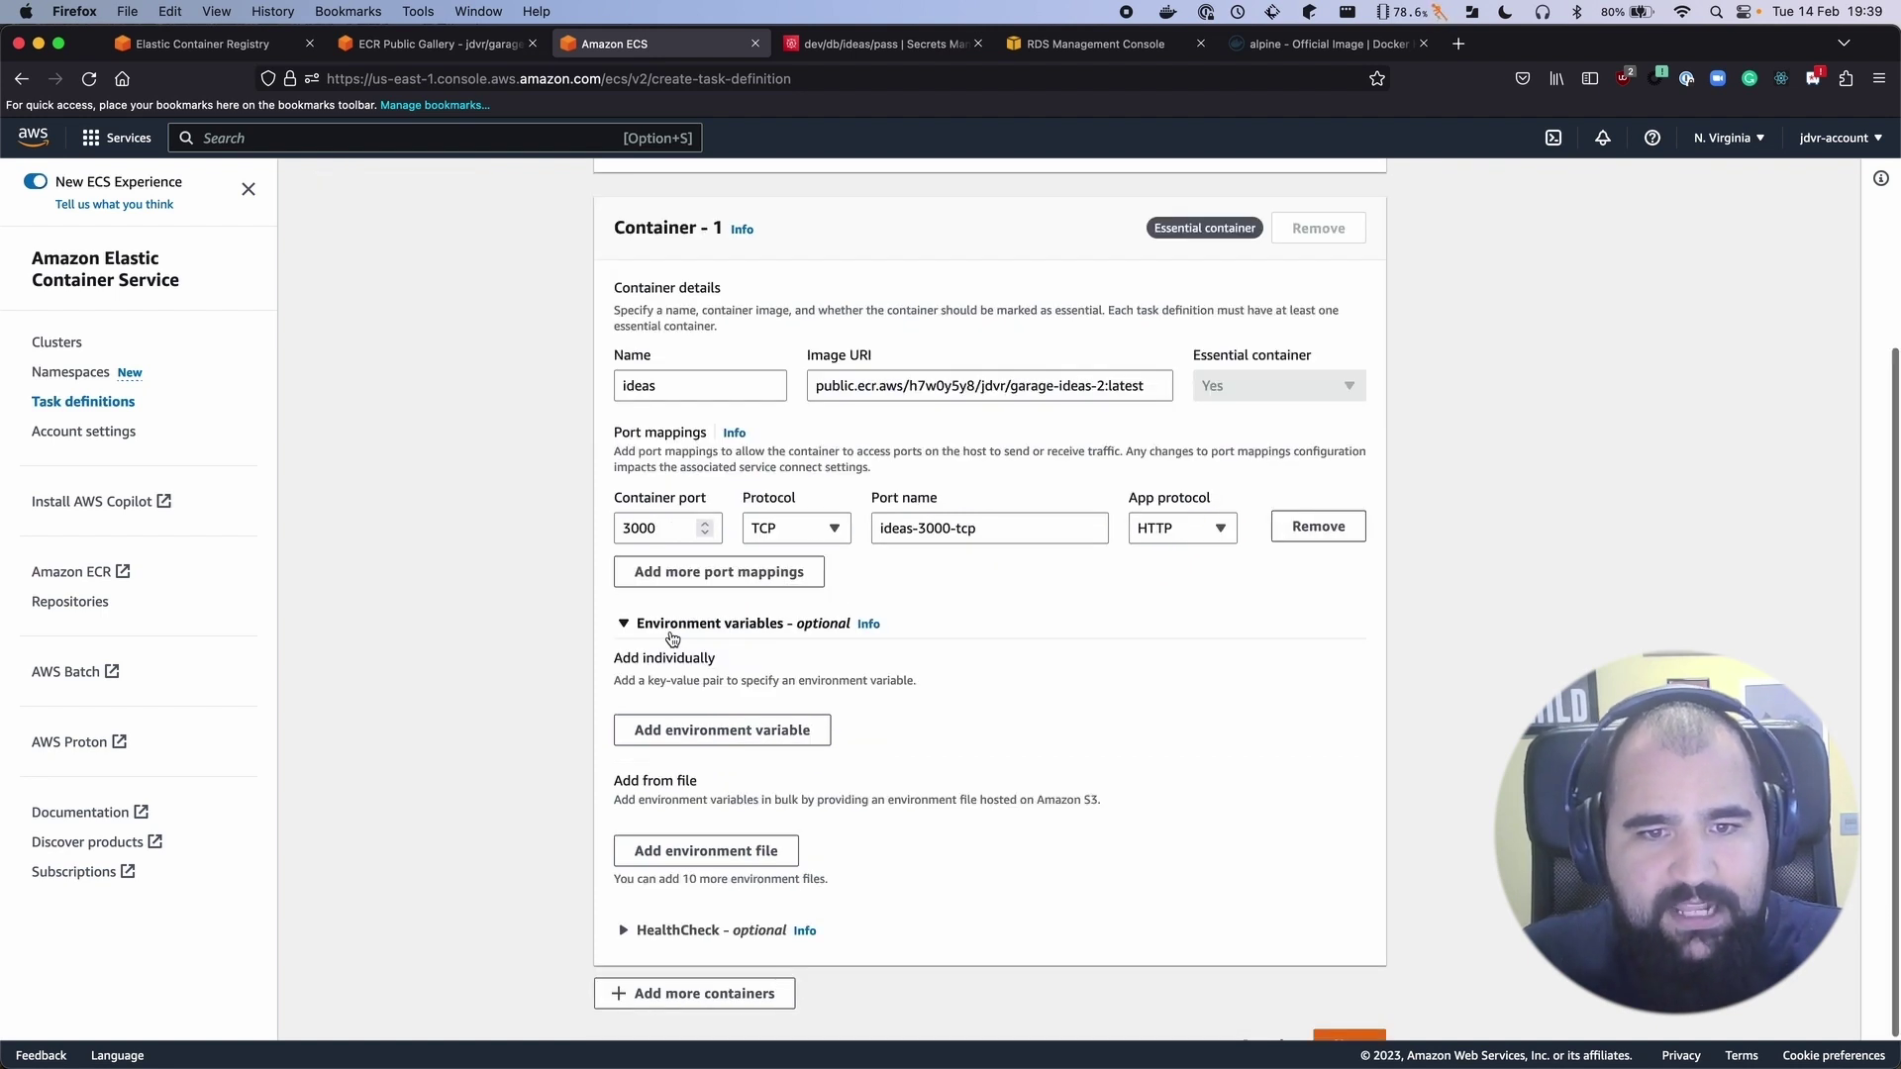
left_click(682, 734)
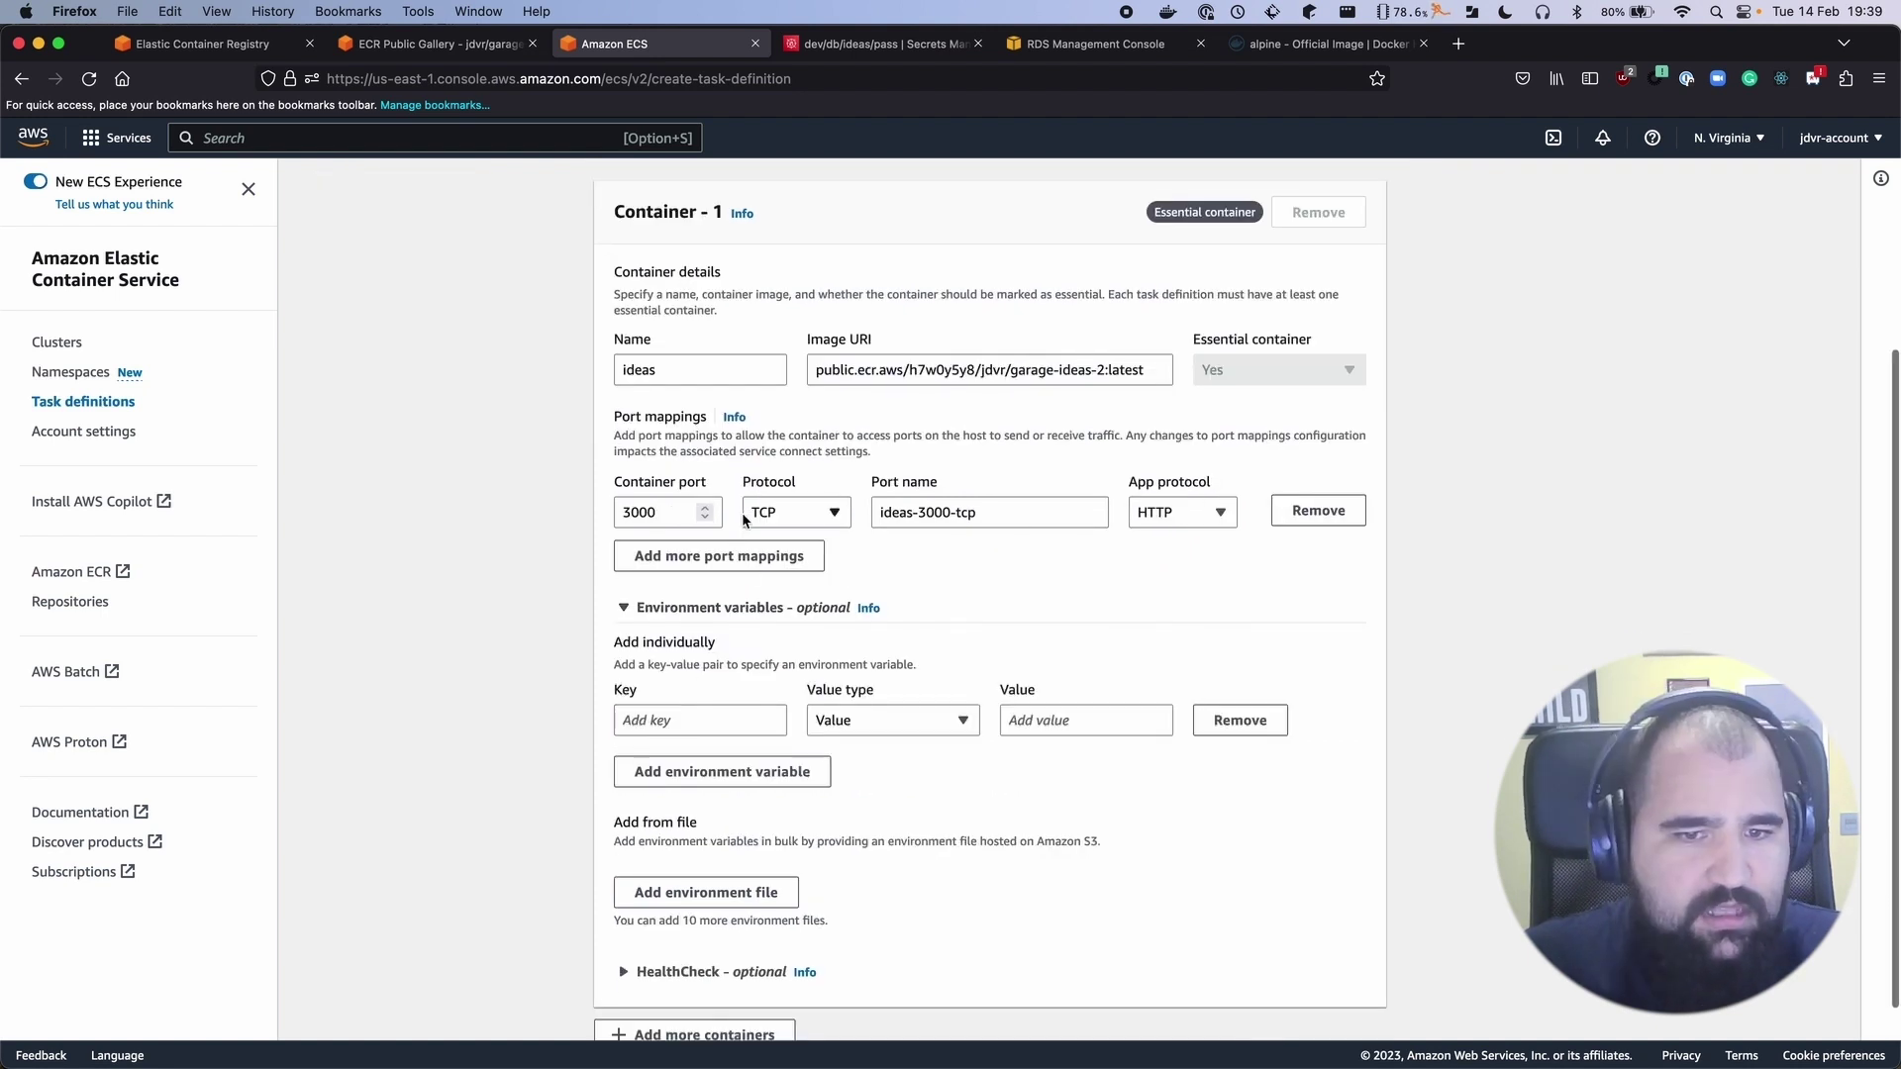
scroll(741, 513, "down", 2)
Switch to WebStorm and check the database environment variable names in readDBConfigFromEnv in index.js, then return to Firefox
key("super+Tab")
key("super+Tab")
key("super+Tab")
key("super+Tab")
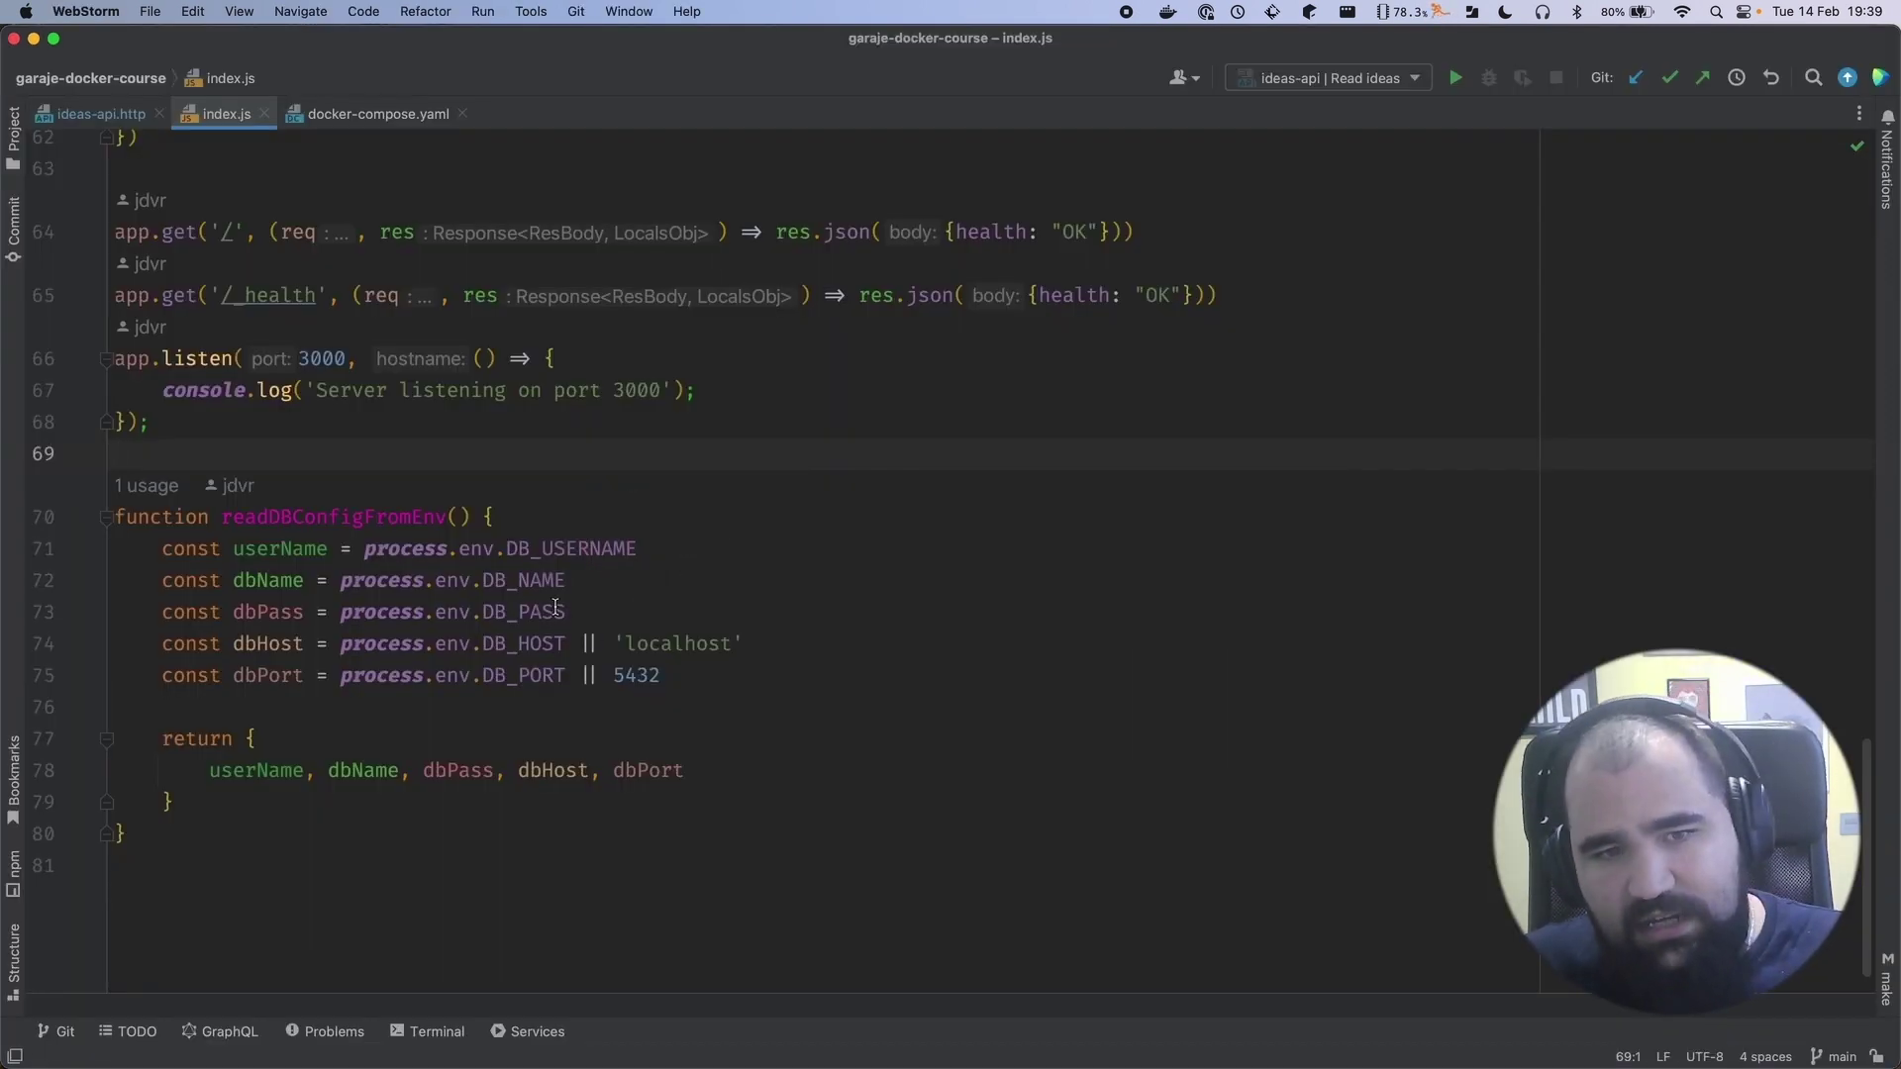
double_click(555, 575)
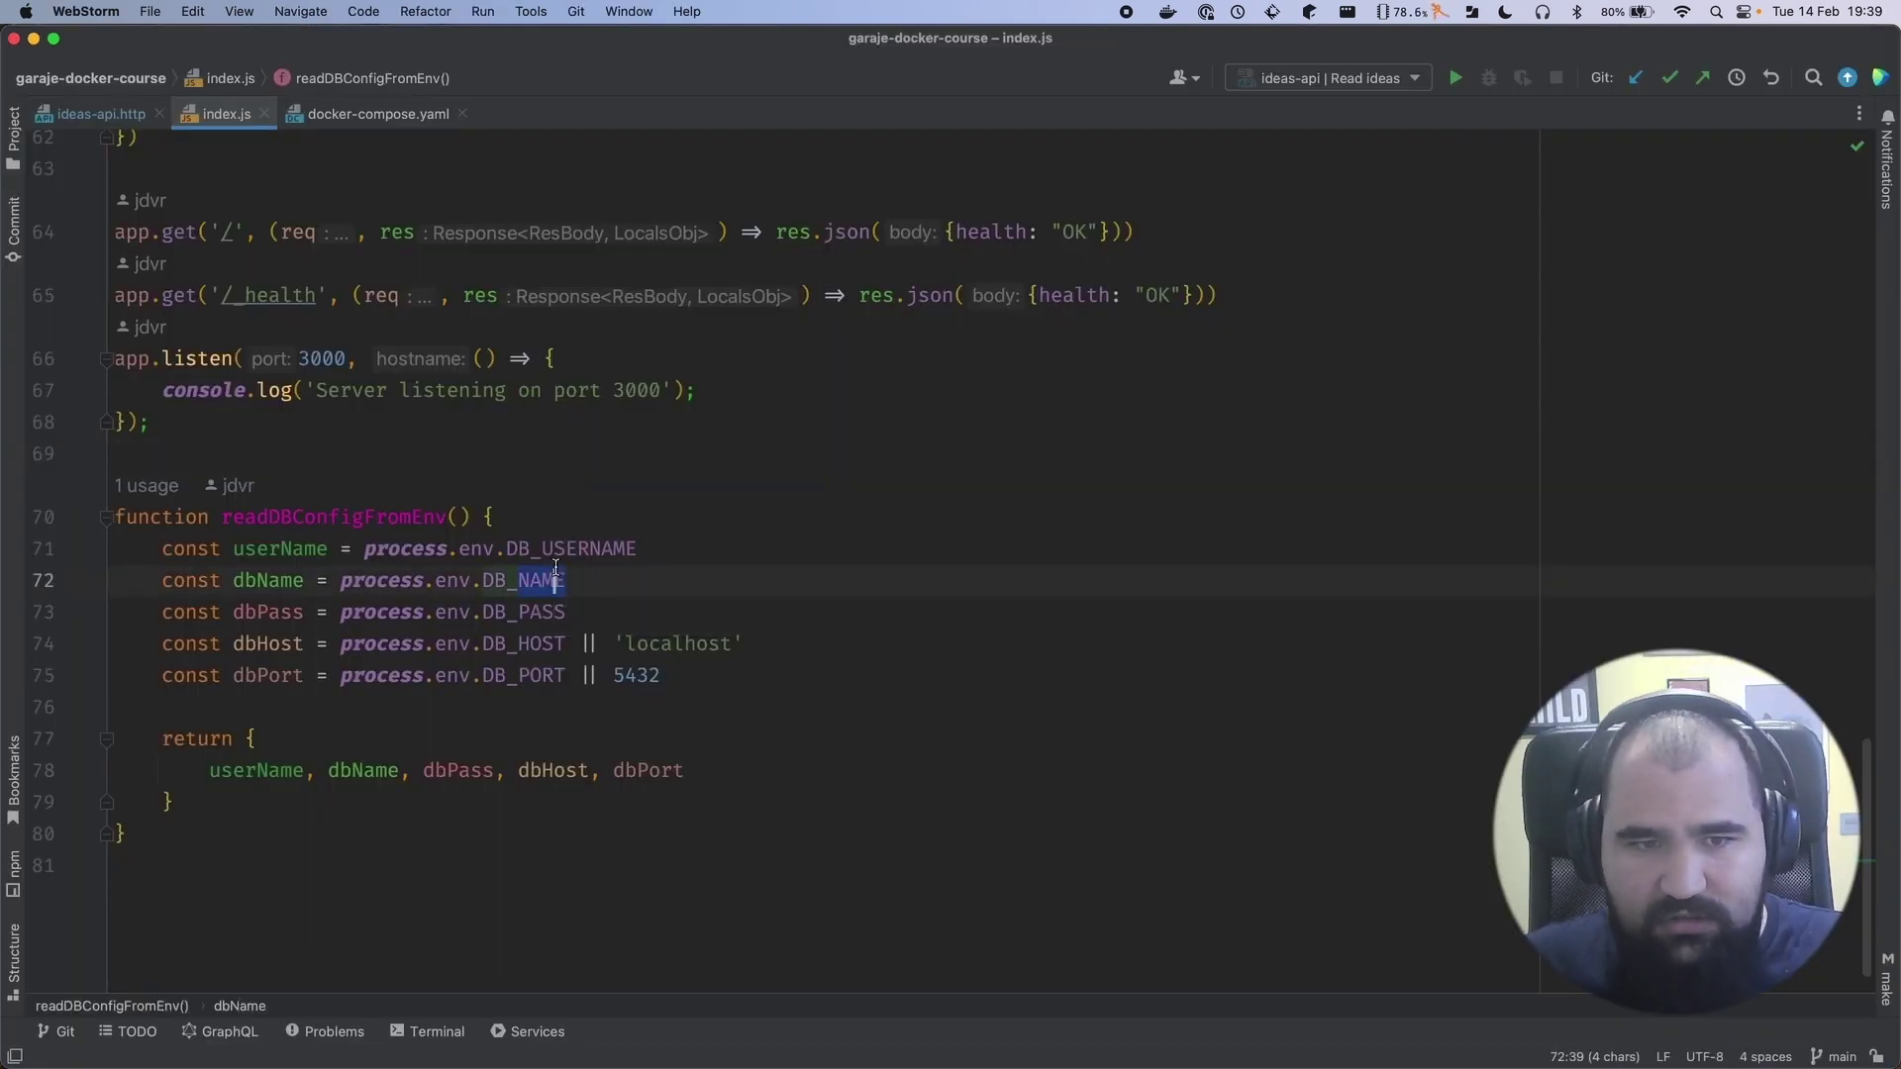
key("super+Tab")
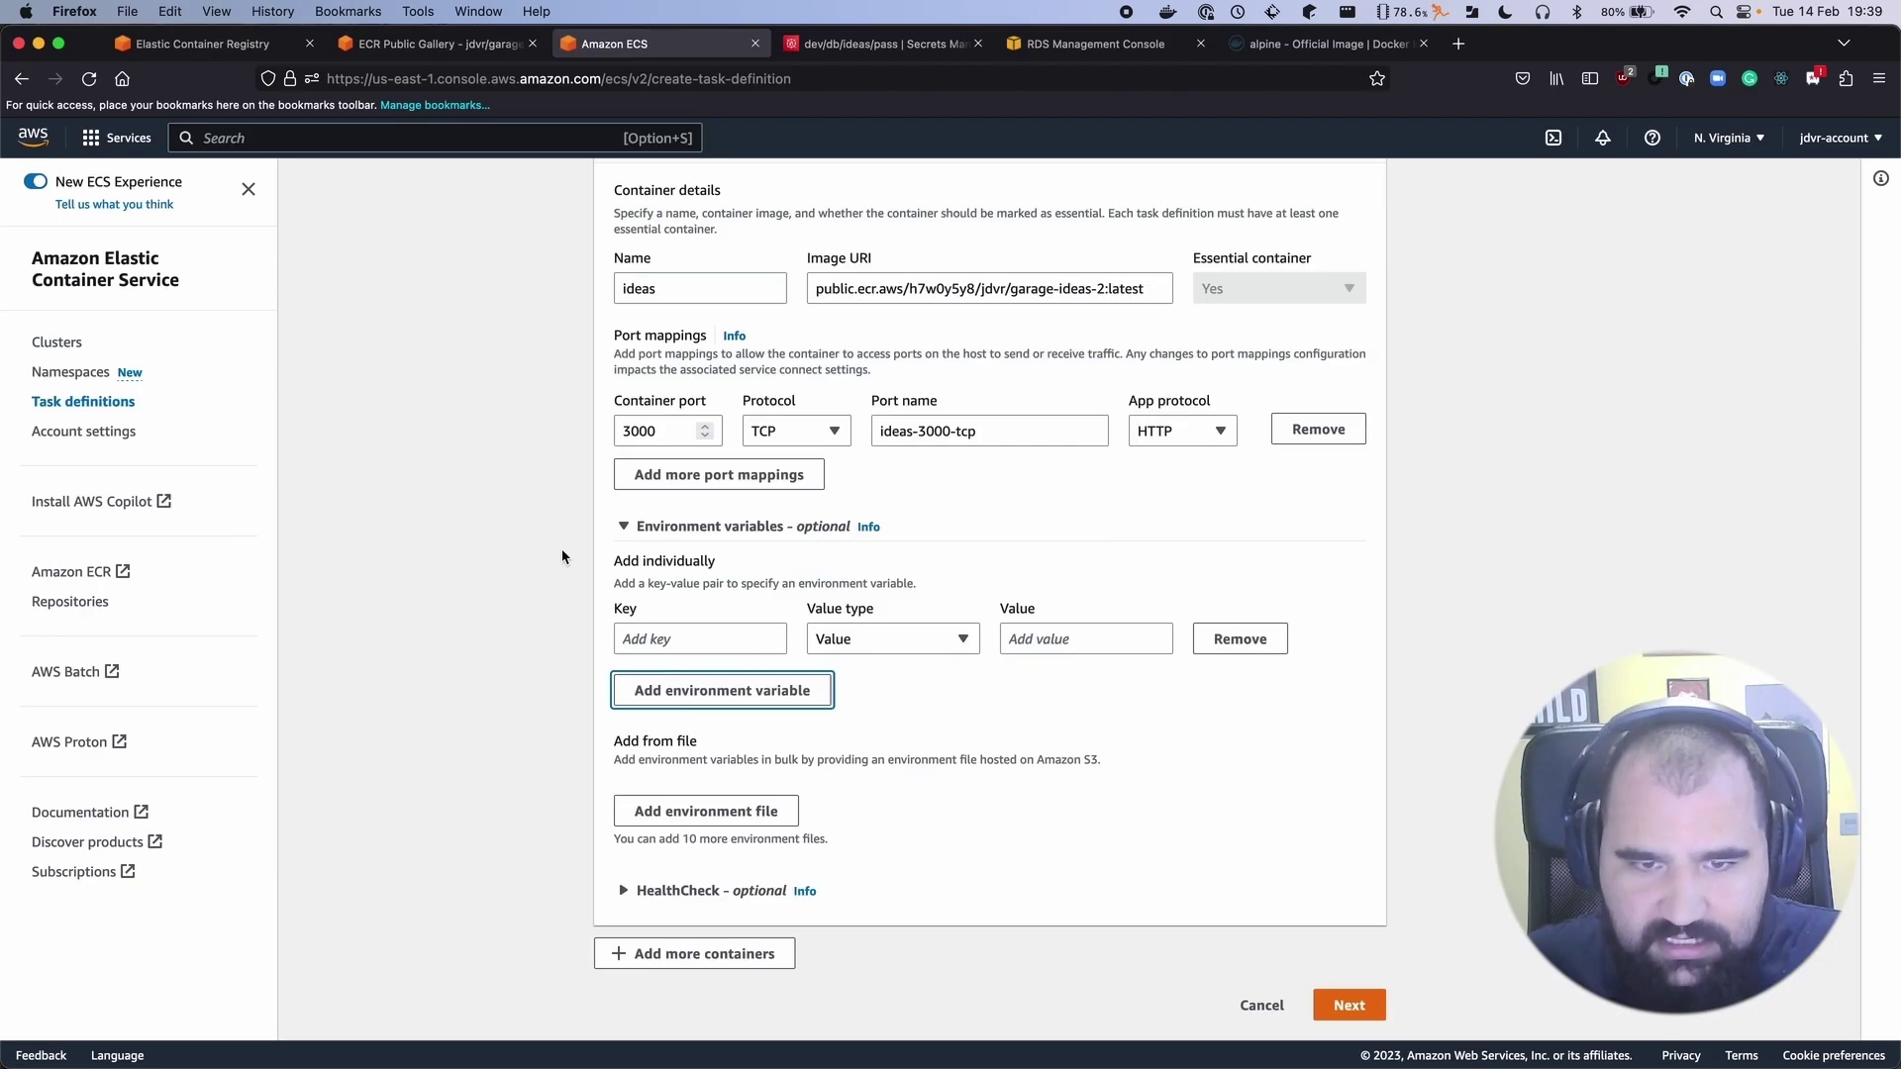
Show the list of databases in the RDS console and search the AWS services for "rds"
left_click(1051, 50)
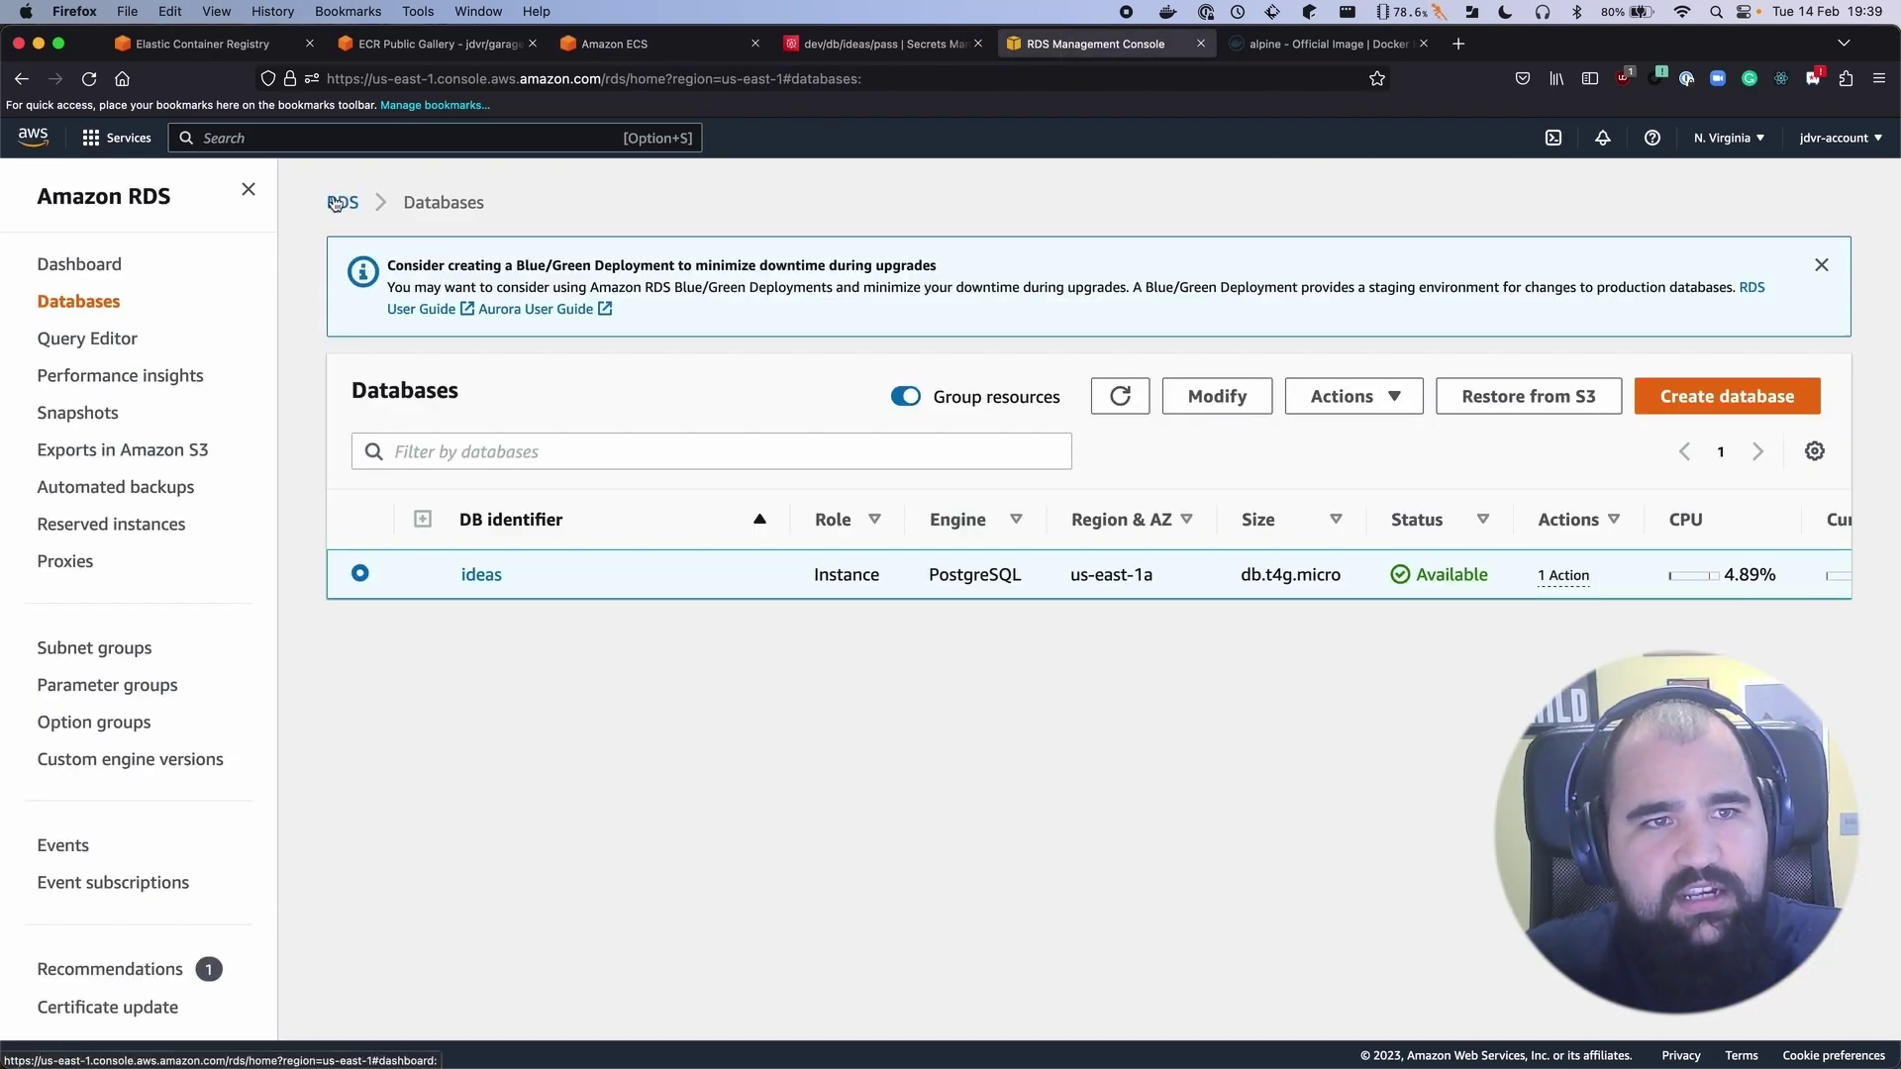
left_click(325, 139)
type("rds")
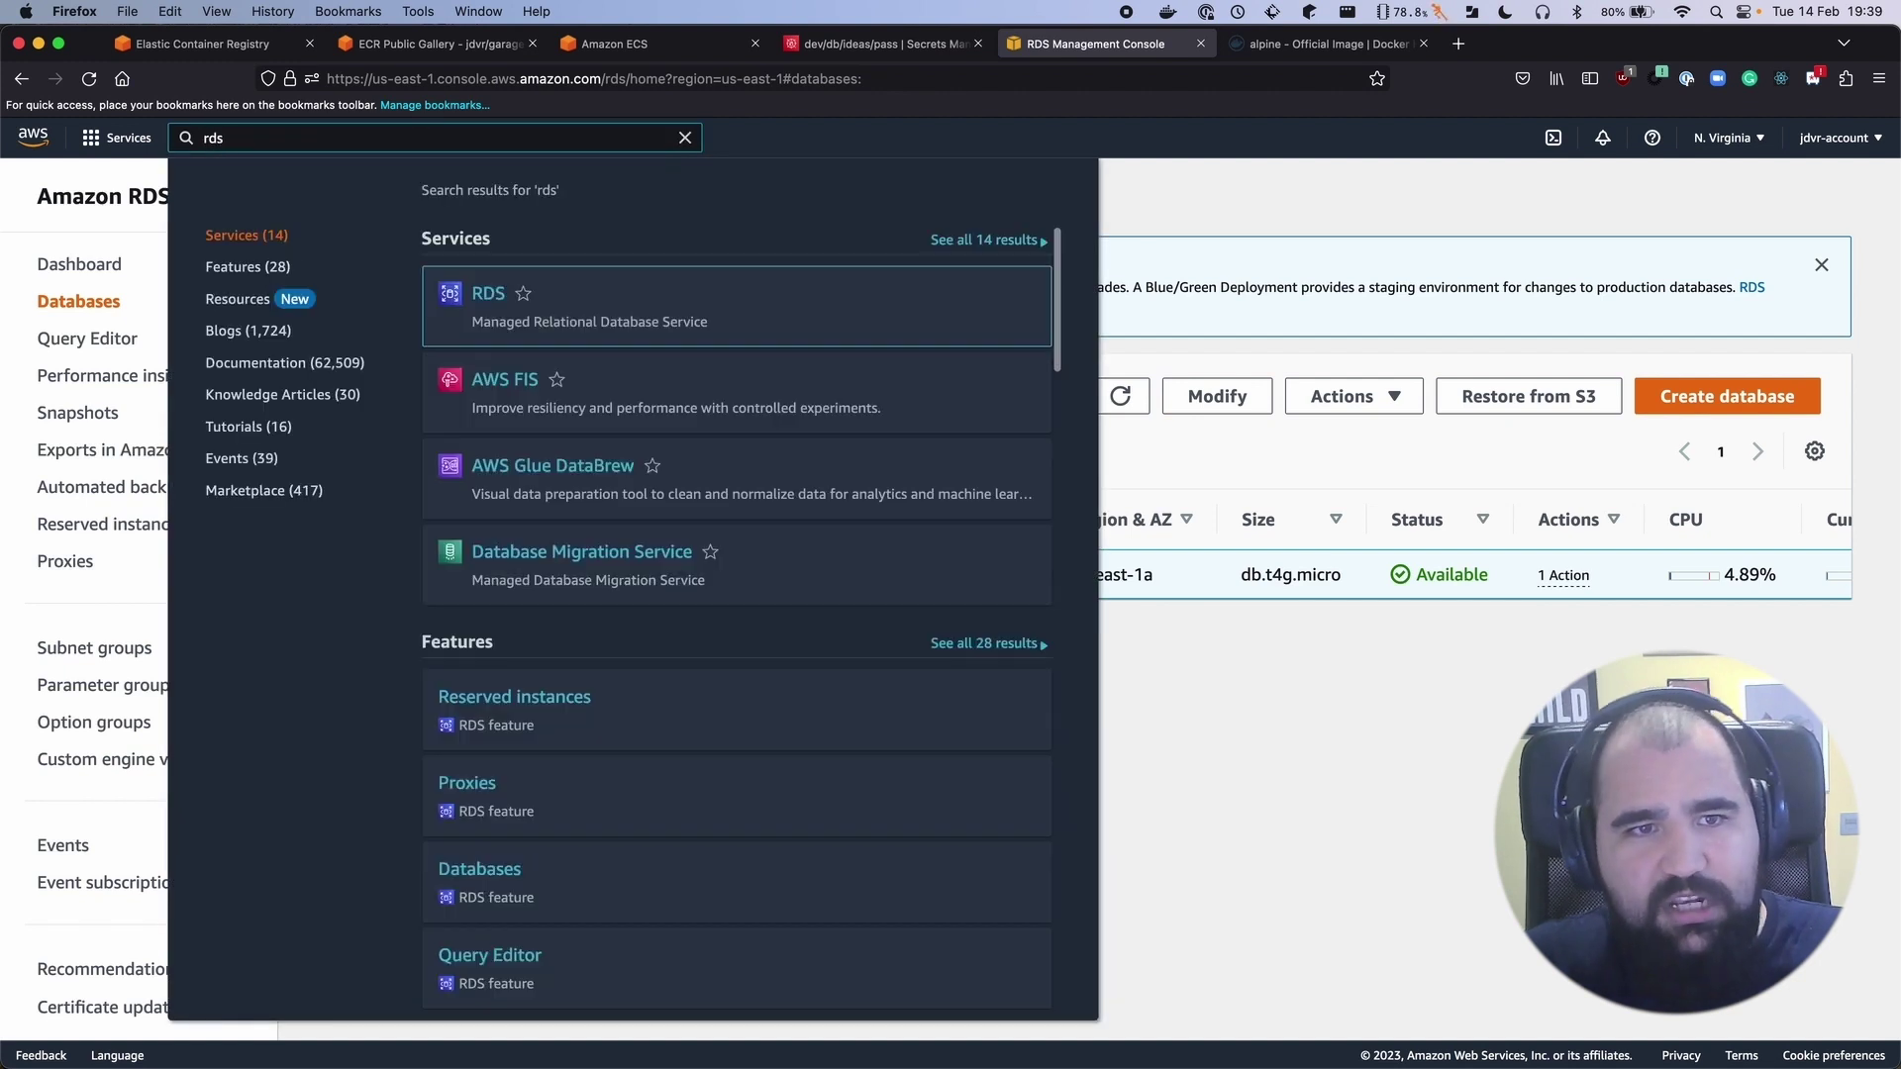
key("Escape")
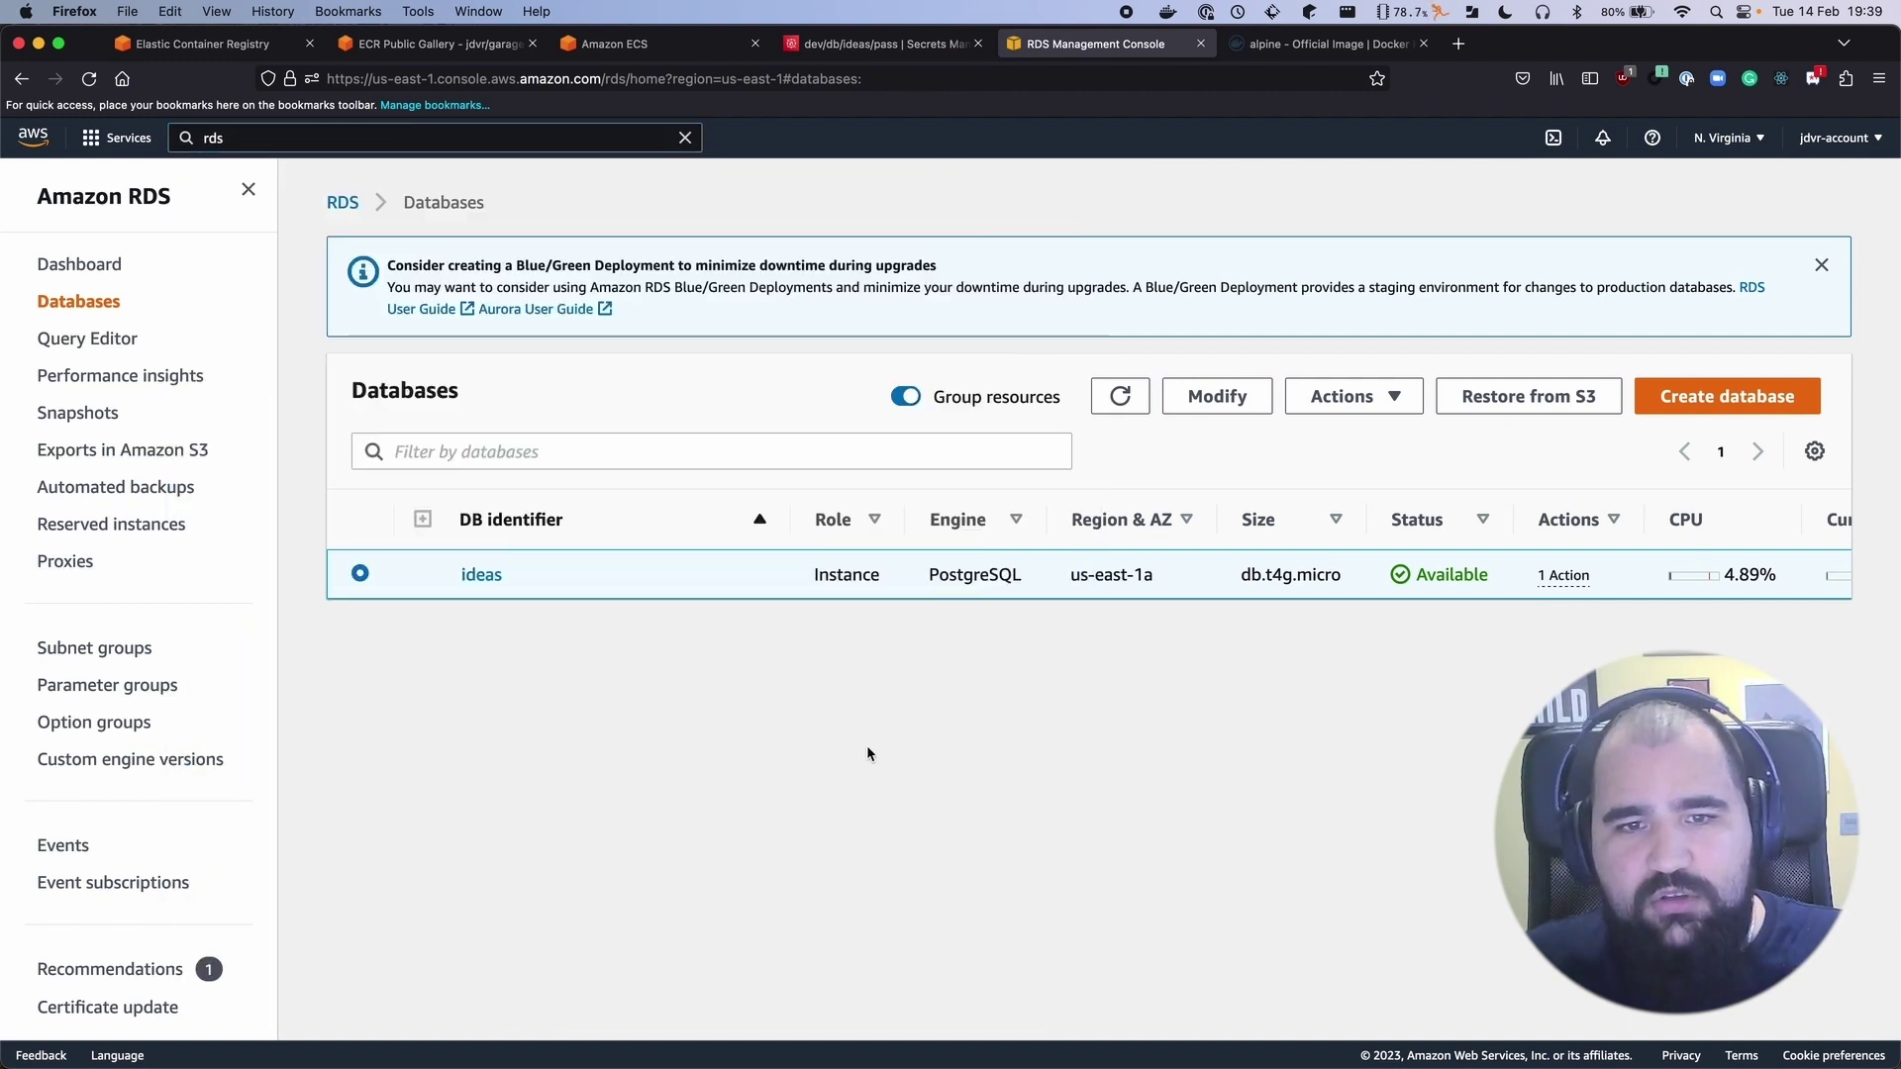
Start creating an RDS database with the PostgreSQL engine and engine version PostgreSQL 14.6-R1
left_click(1708, 400)
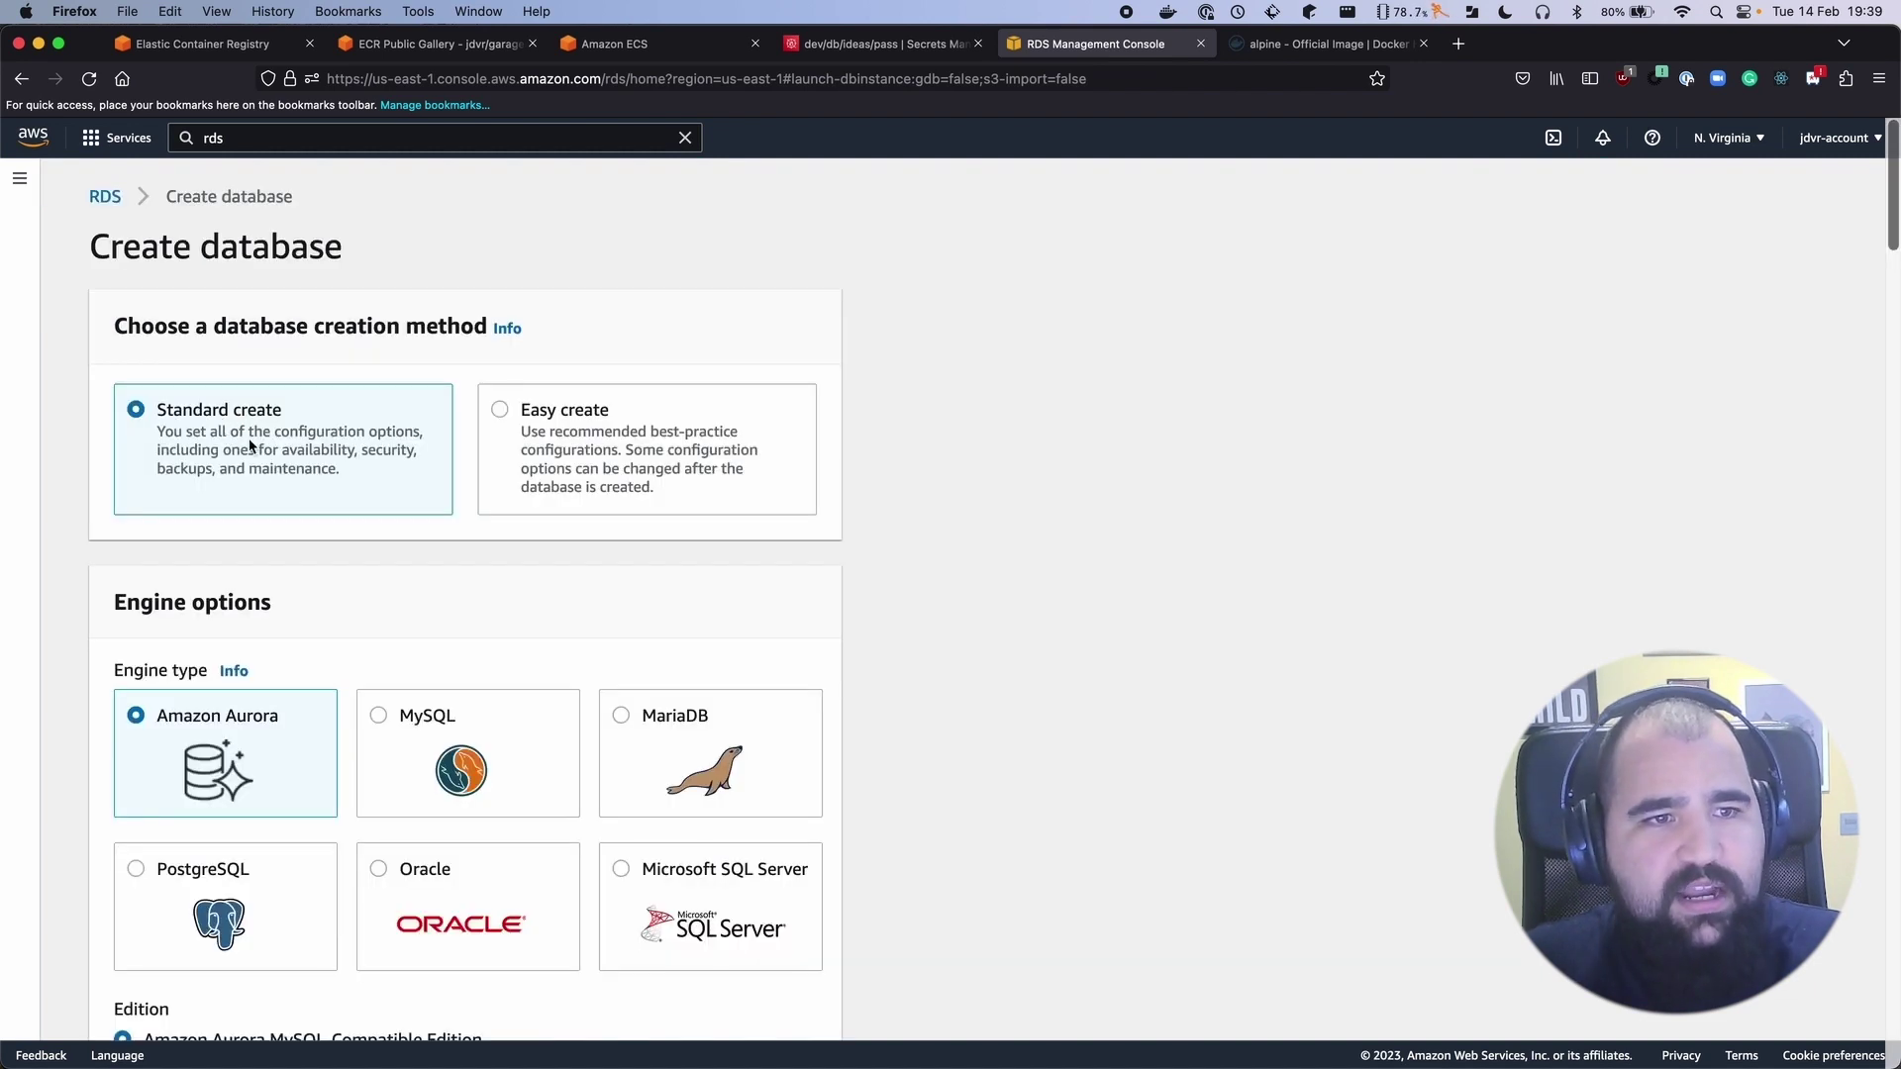
scroll(252, 446, "down", 1)
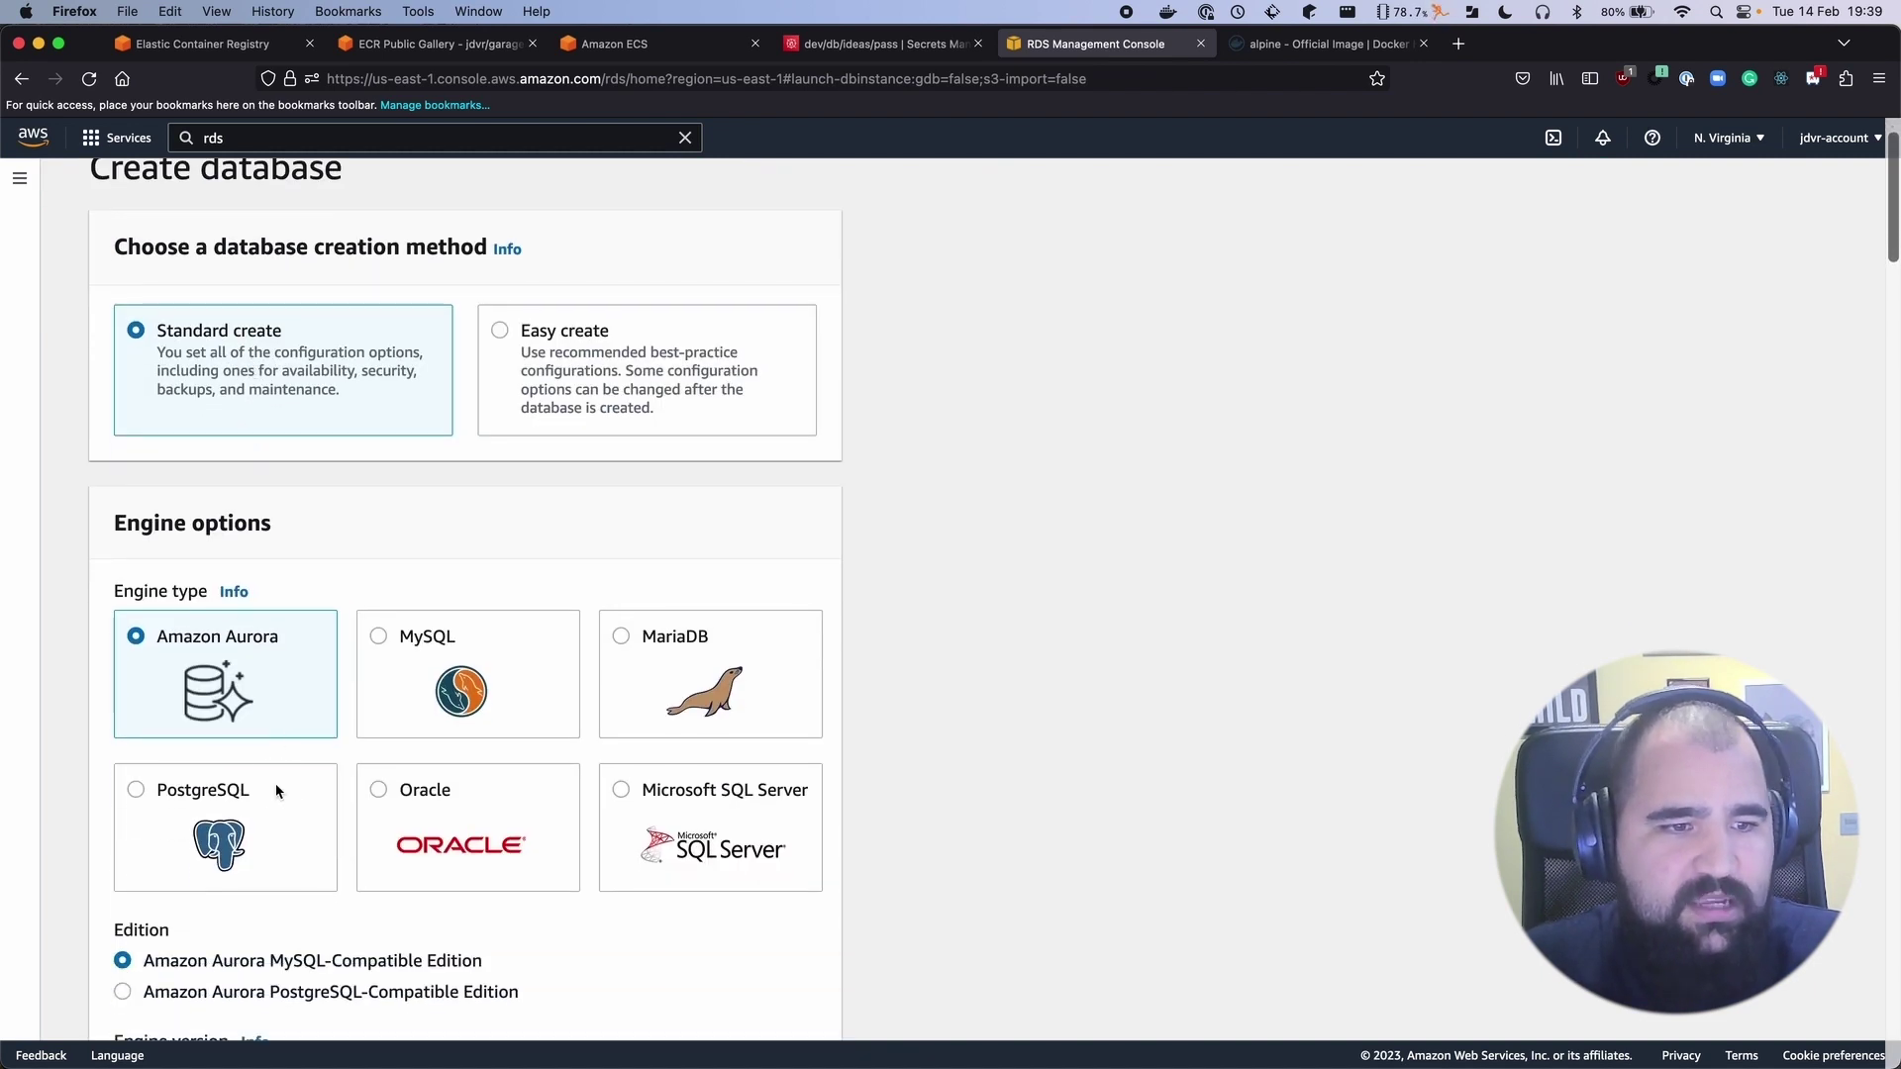
left_click(213, 821)
scroll(331, 666, "down", 3)
left_click(331, 653)
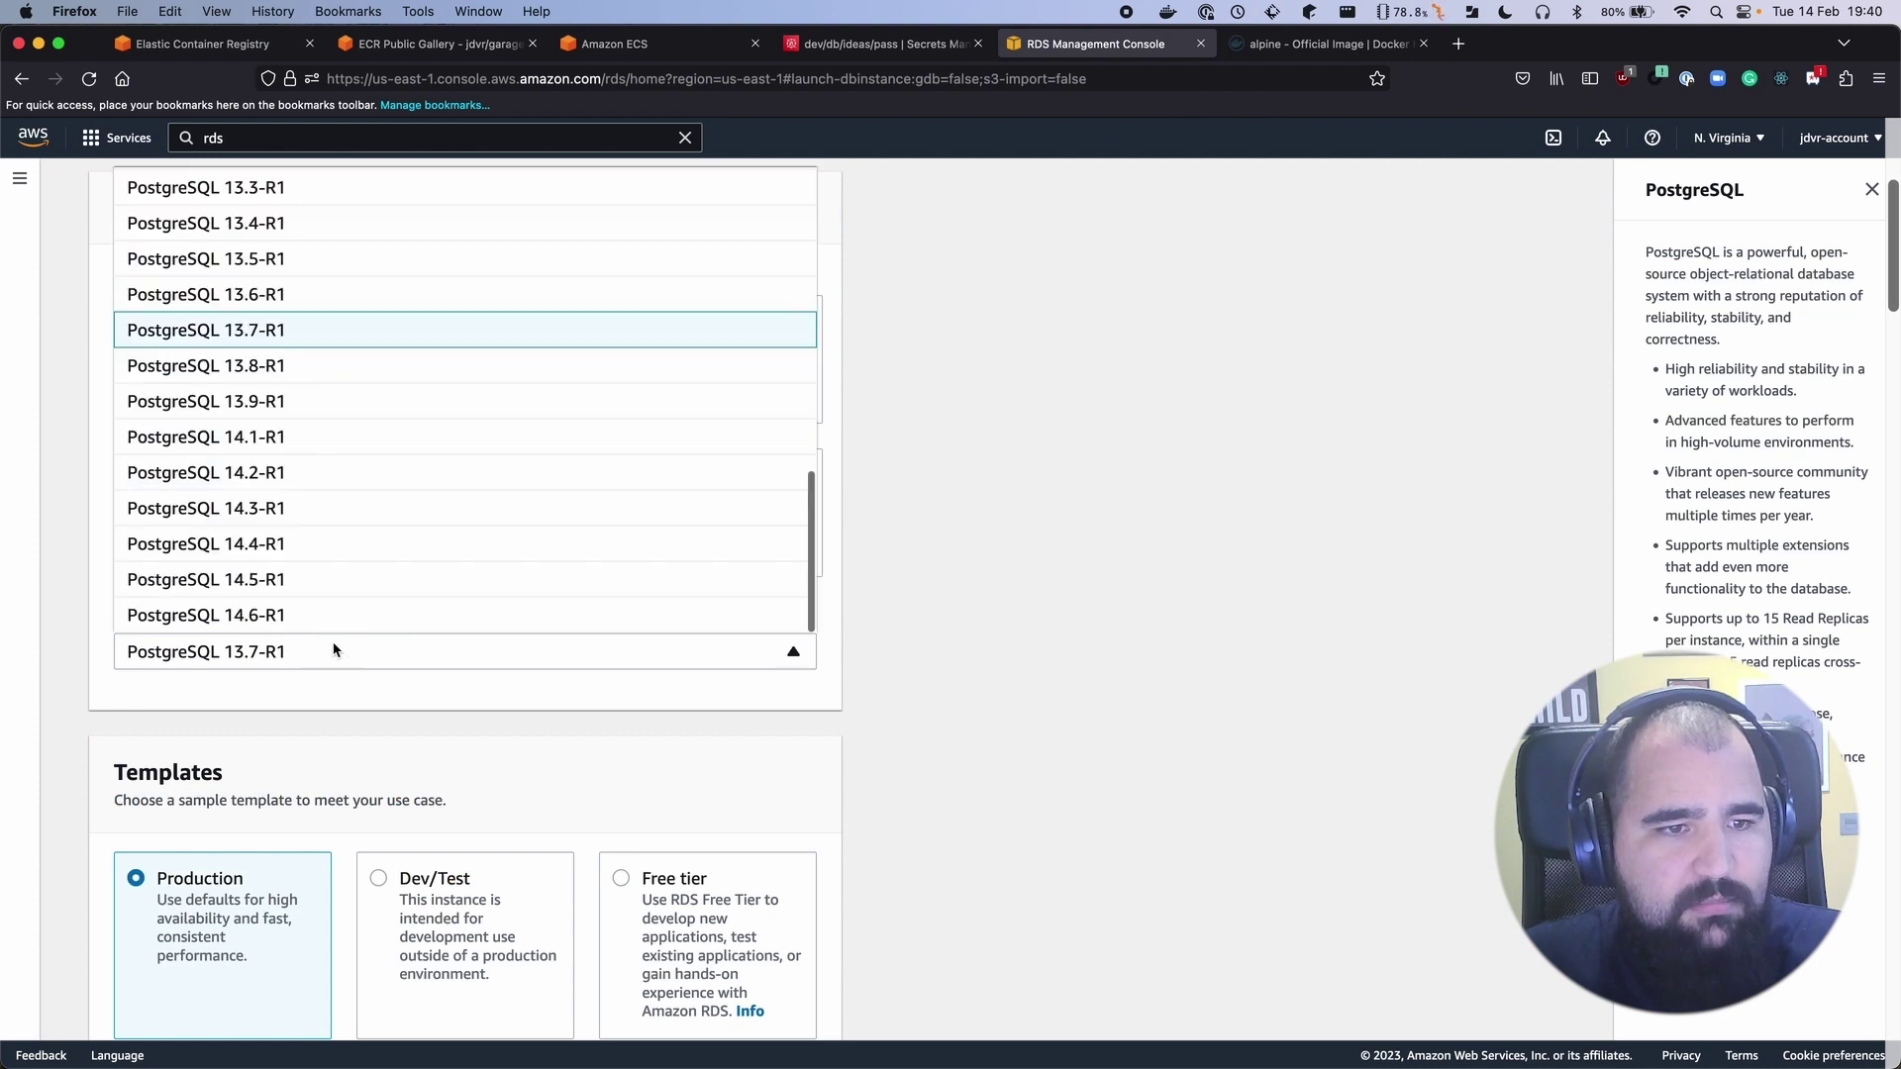
left_click(337, 615)
Choose the Free tier template for the new database and review the availability and durability options
scroll(324, 560, "down", 10)
scroll(327, 427, "up", 6)
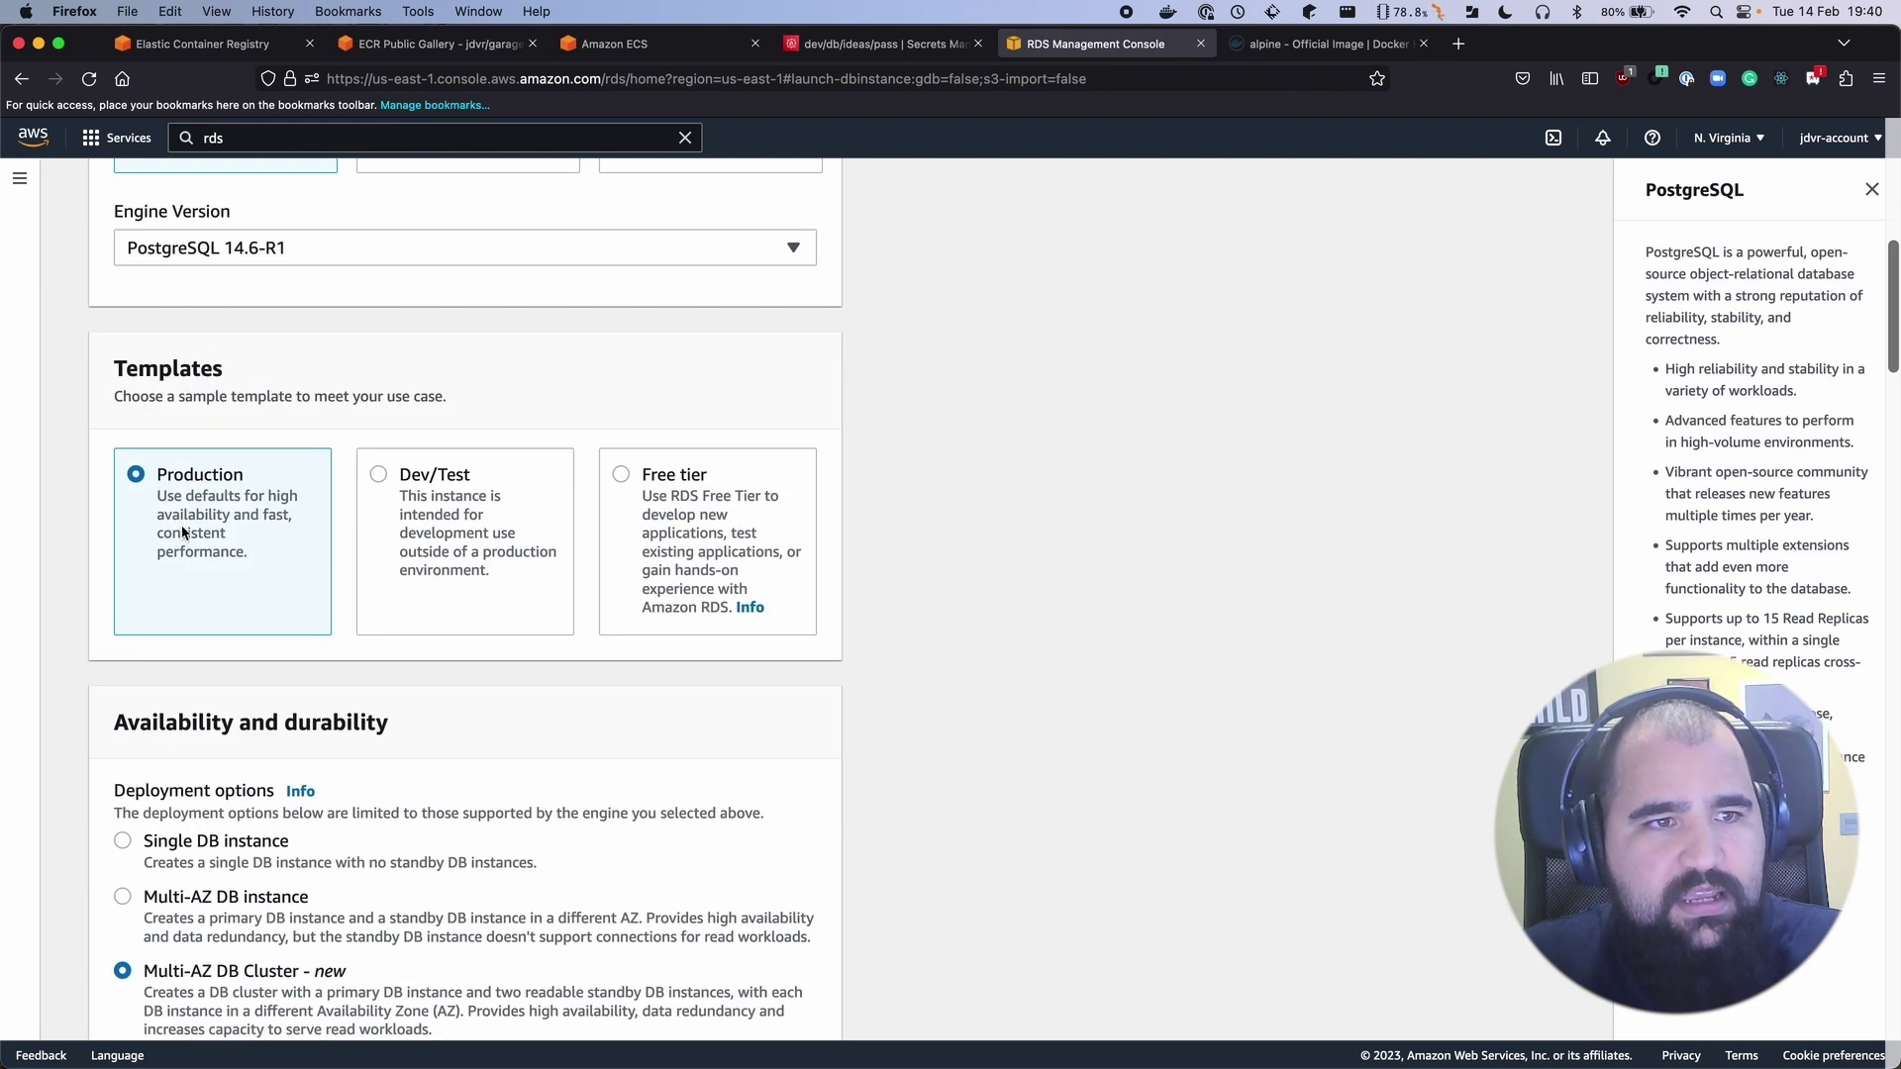
left_click(699, 488)
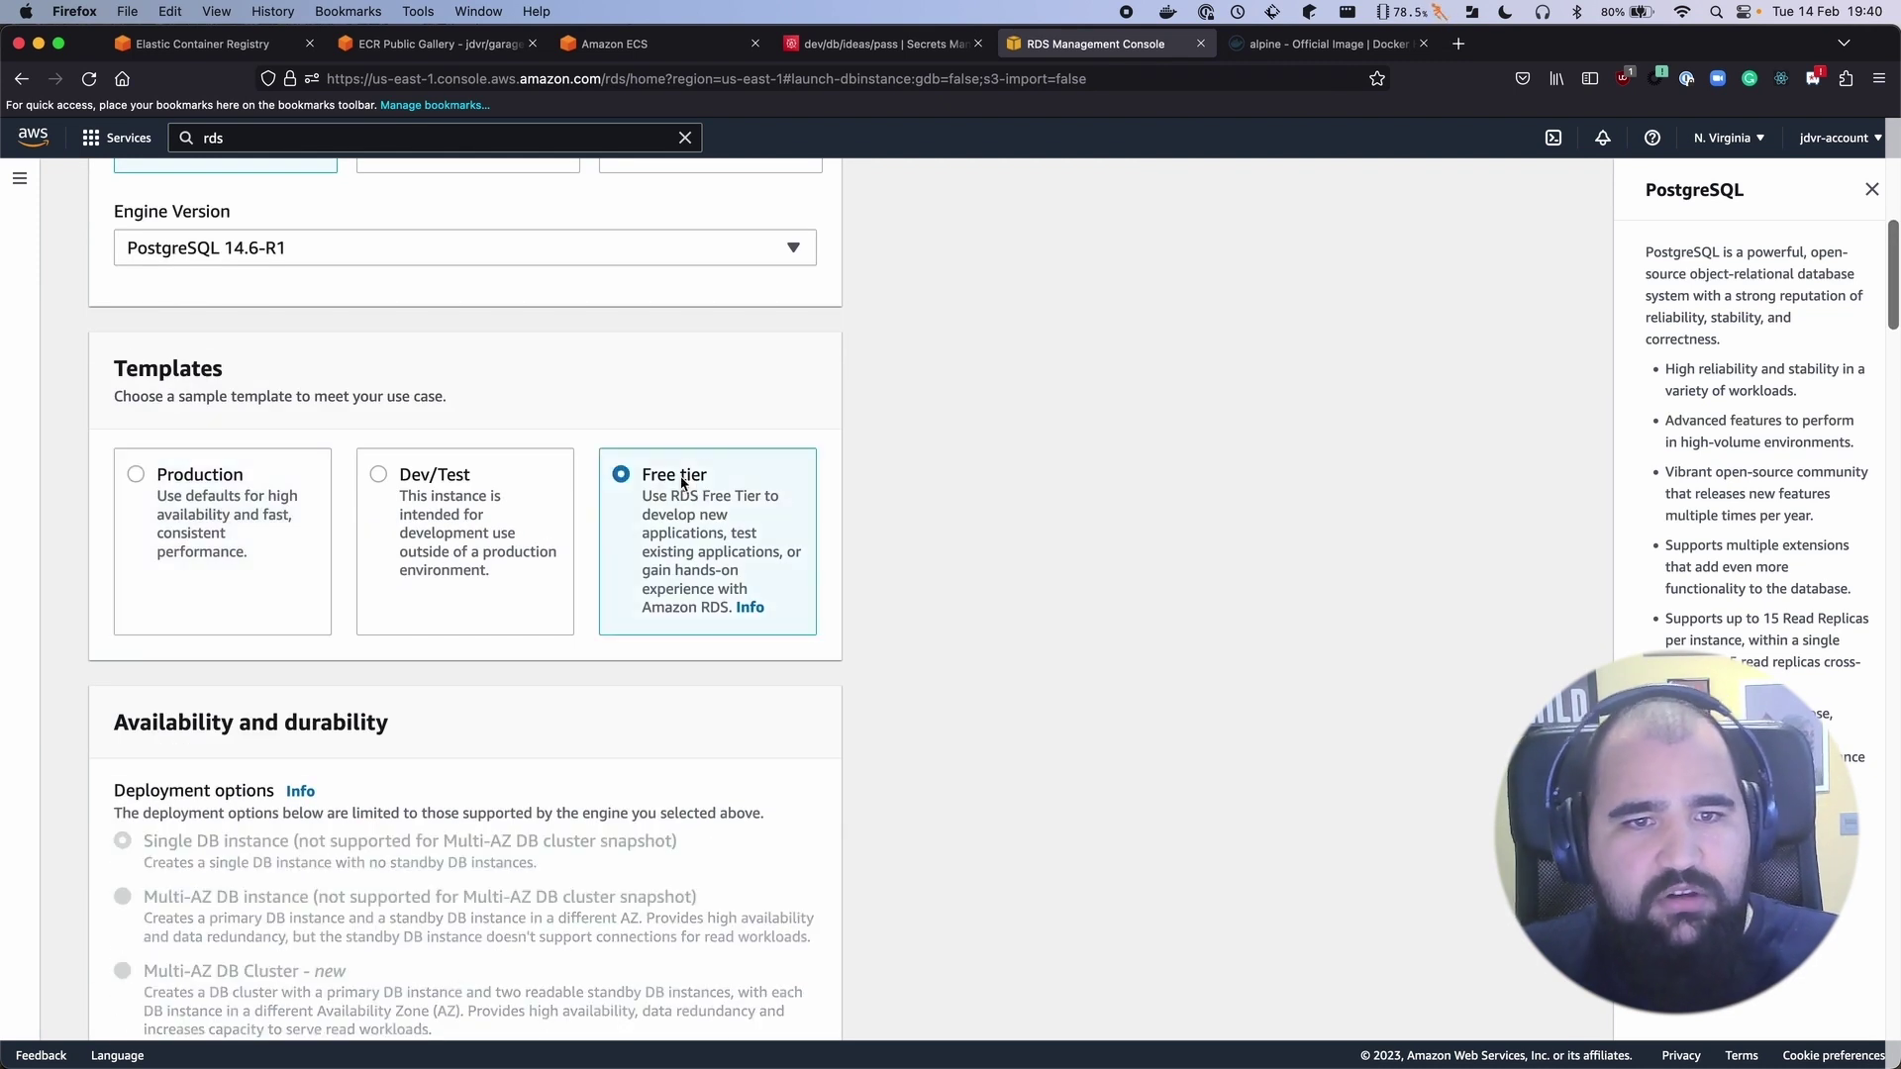
scroll(535, 474, "down", 1)
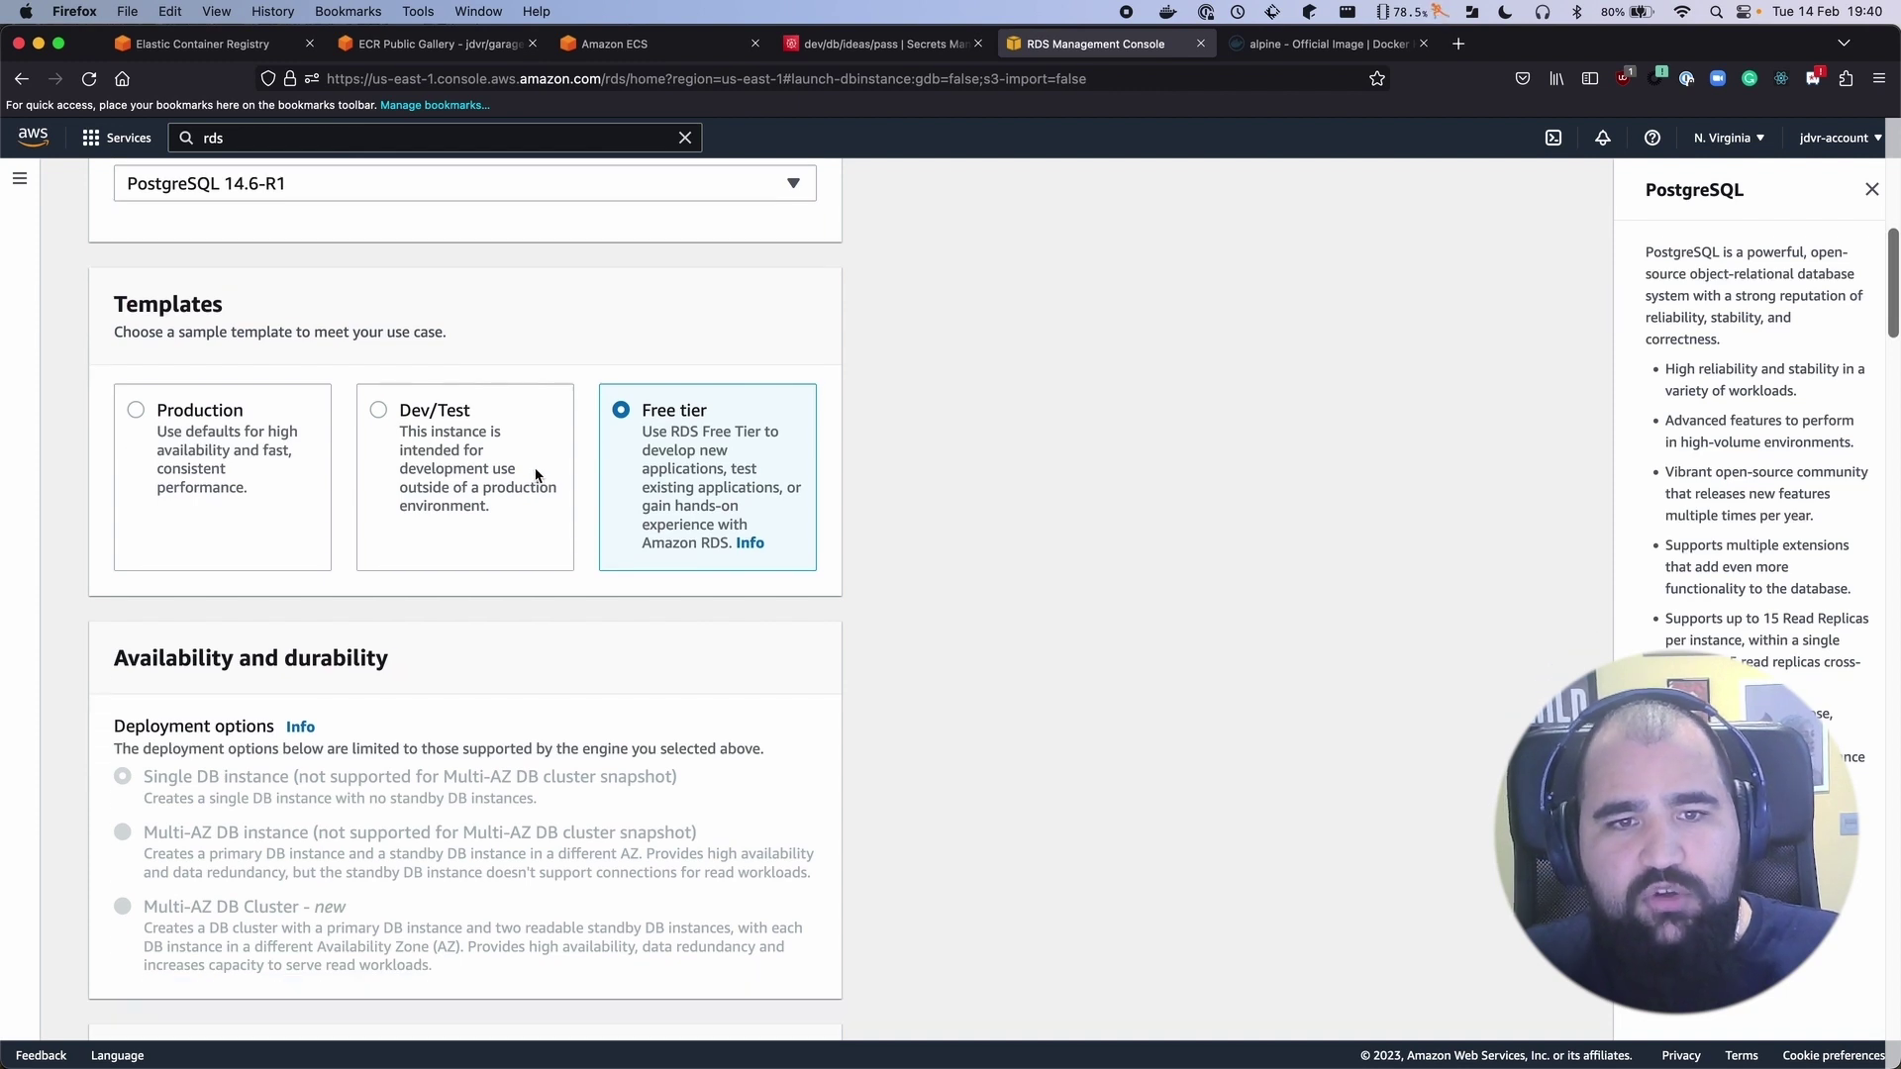
scroll(266, 461, "down", 5)
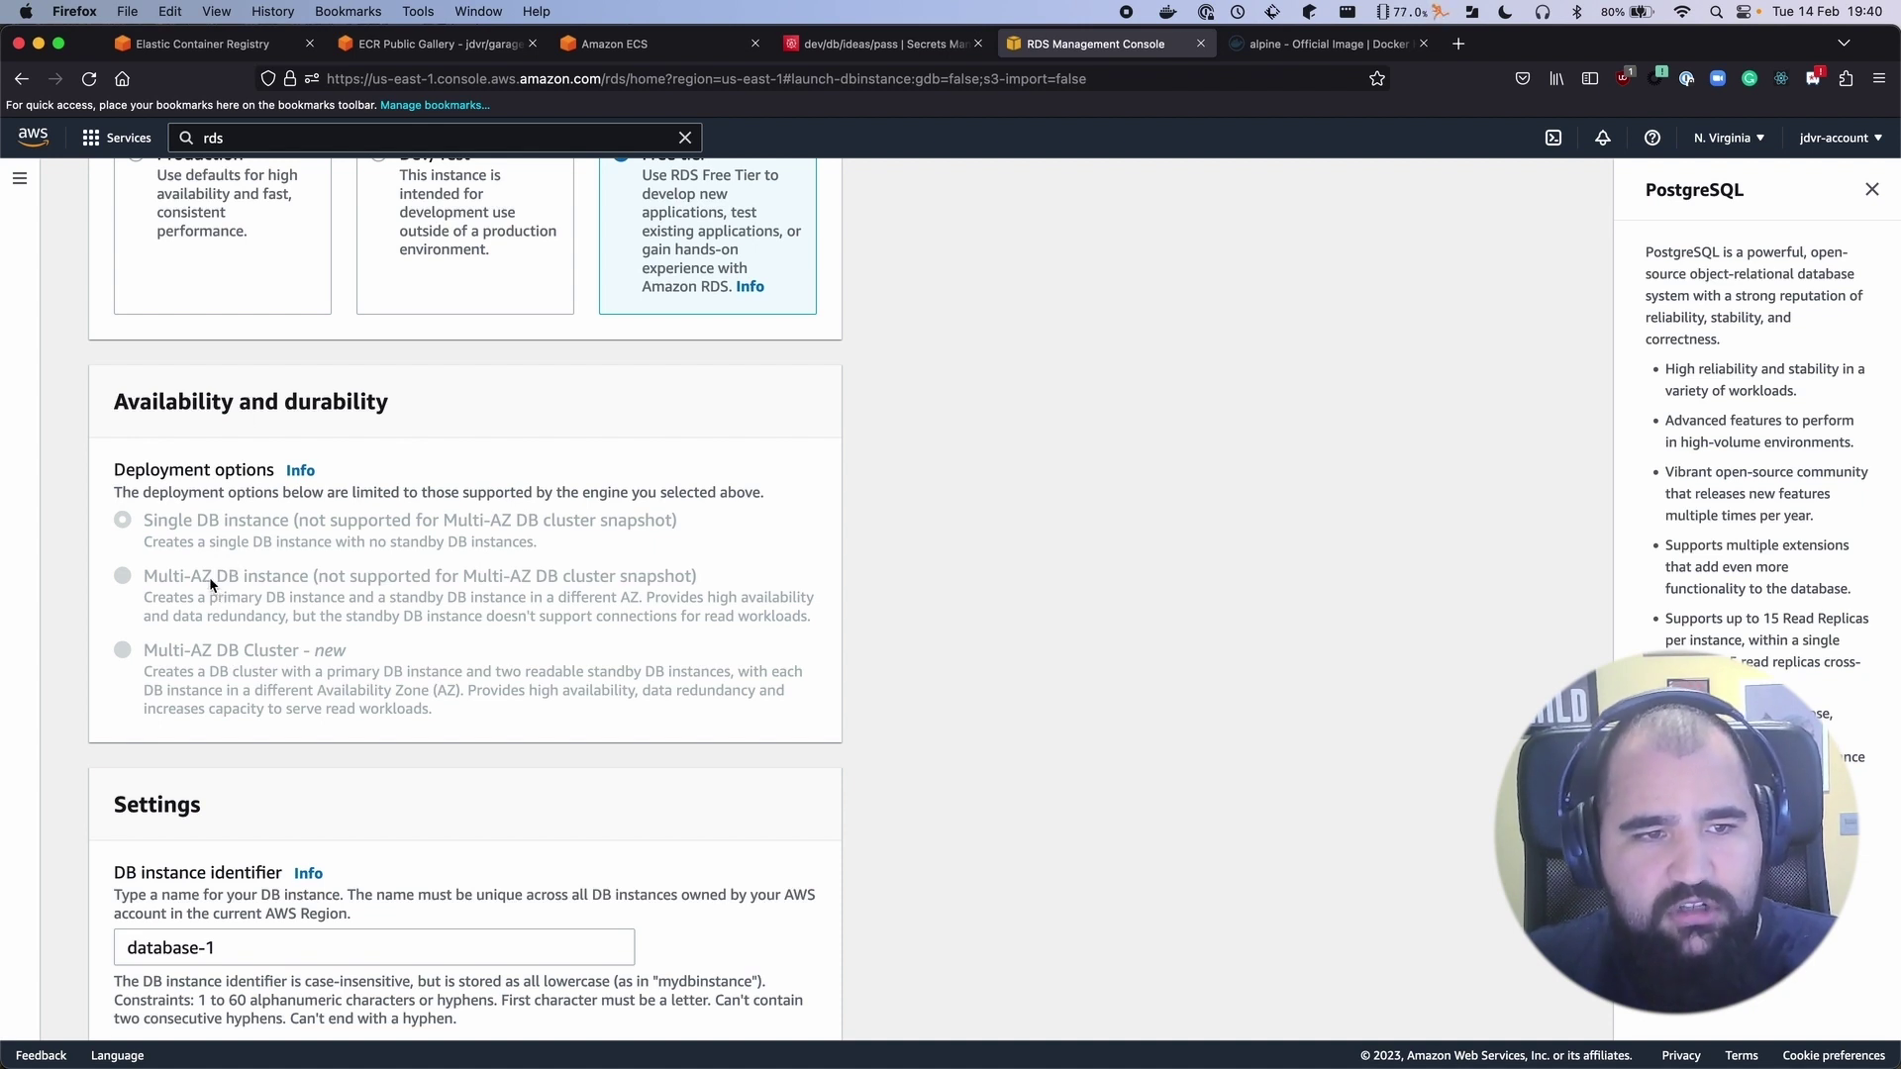
scroll(220, 531, "down", 2)
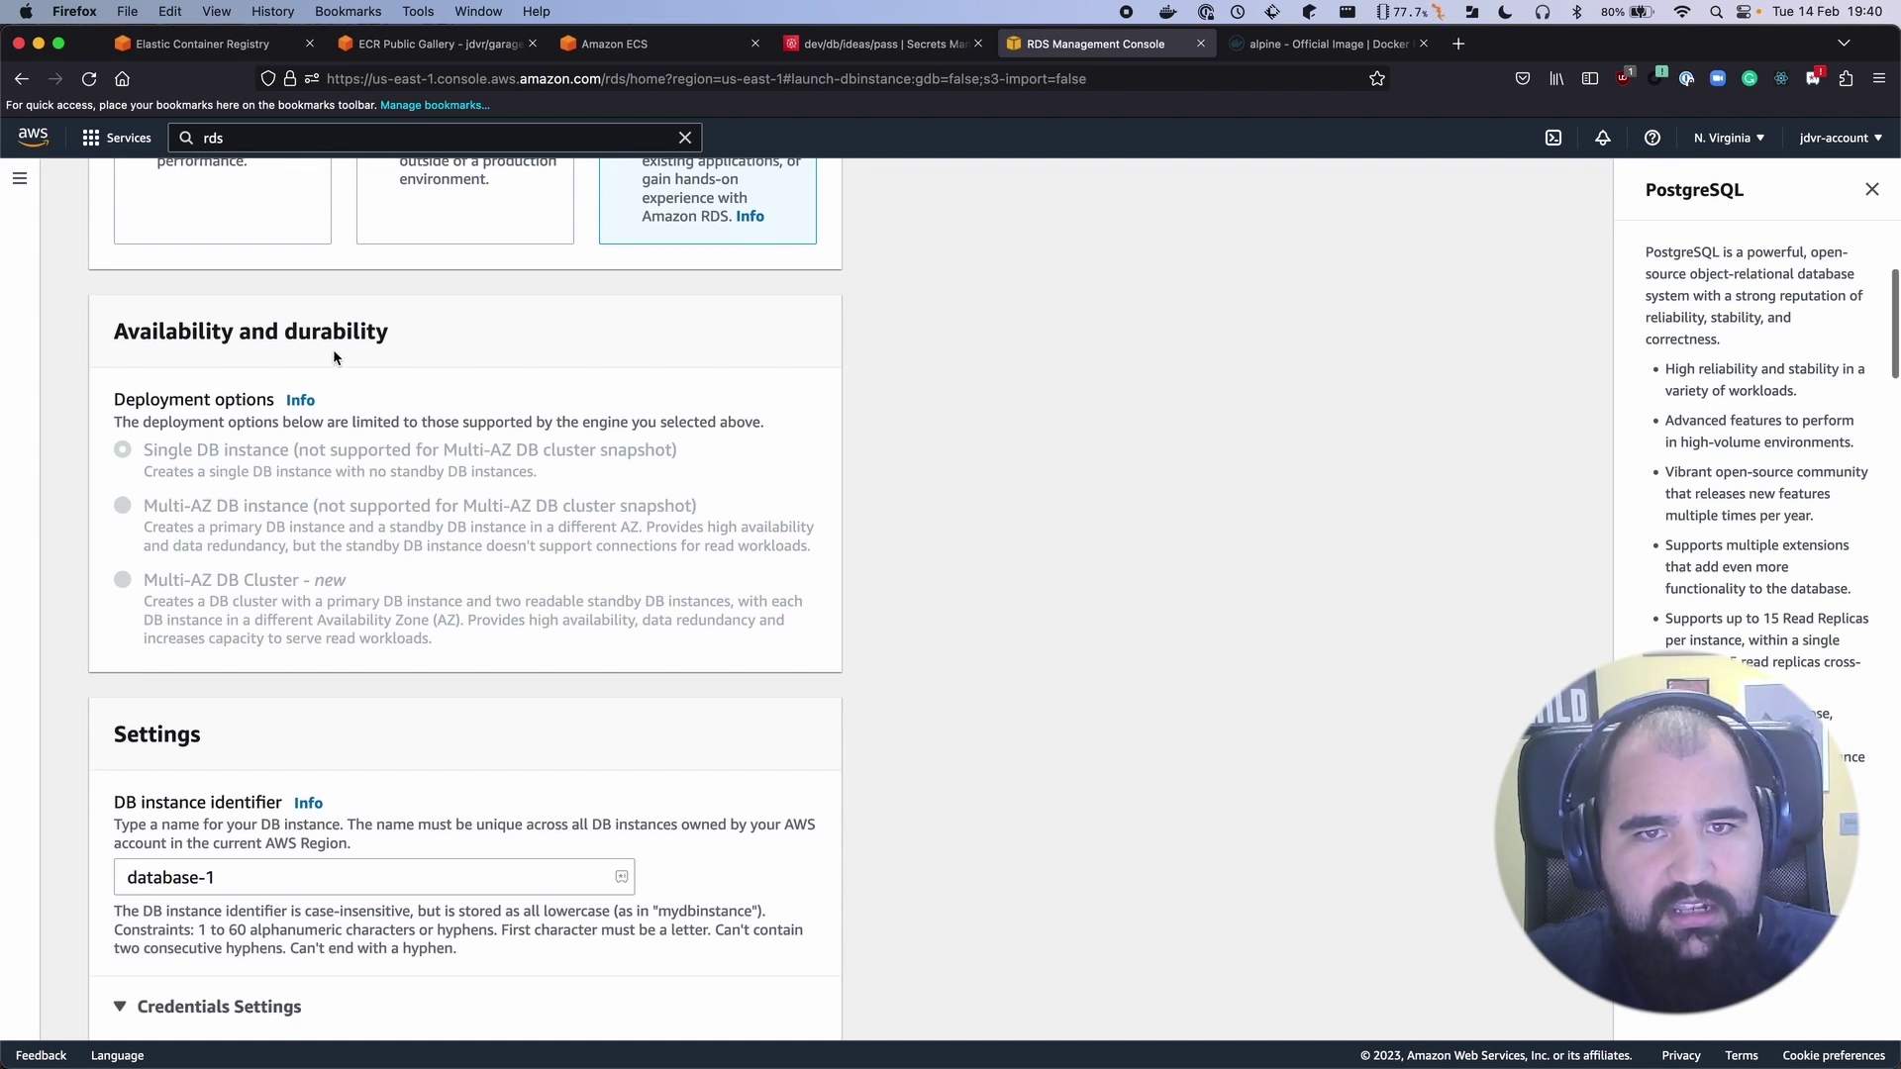
scroll(333, 349, "up", 3)
scroll(140, 563, "down", 8)
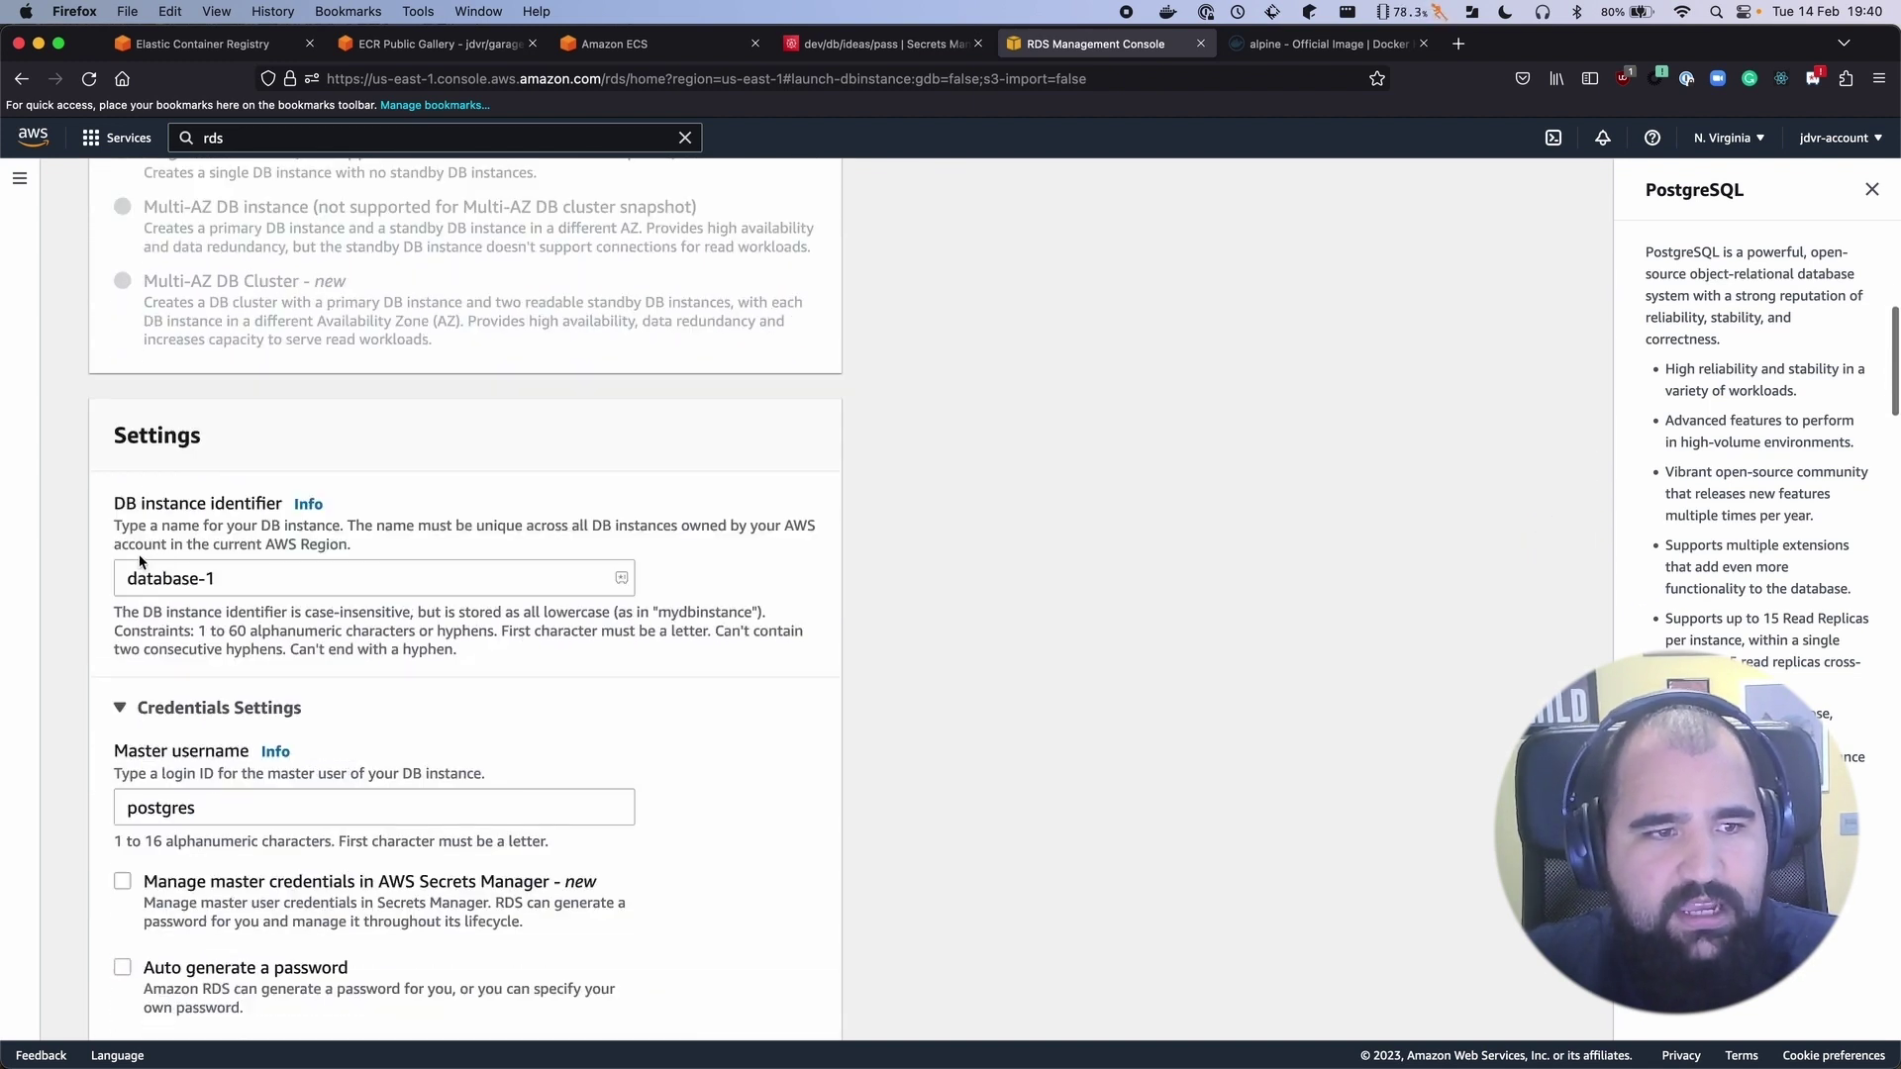
Set both the DB instance identifier and the master username of the new database to ideas
triple_click(229, 574)
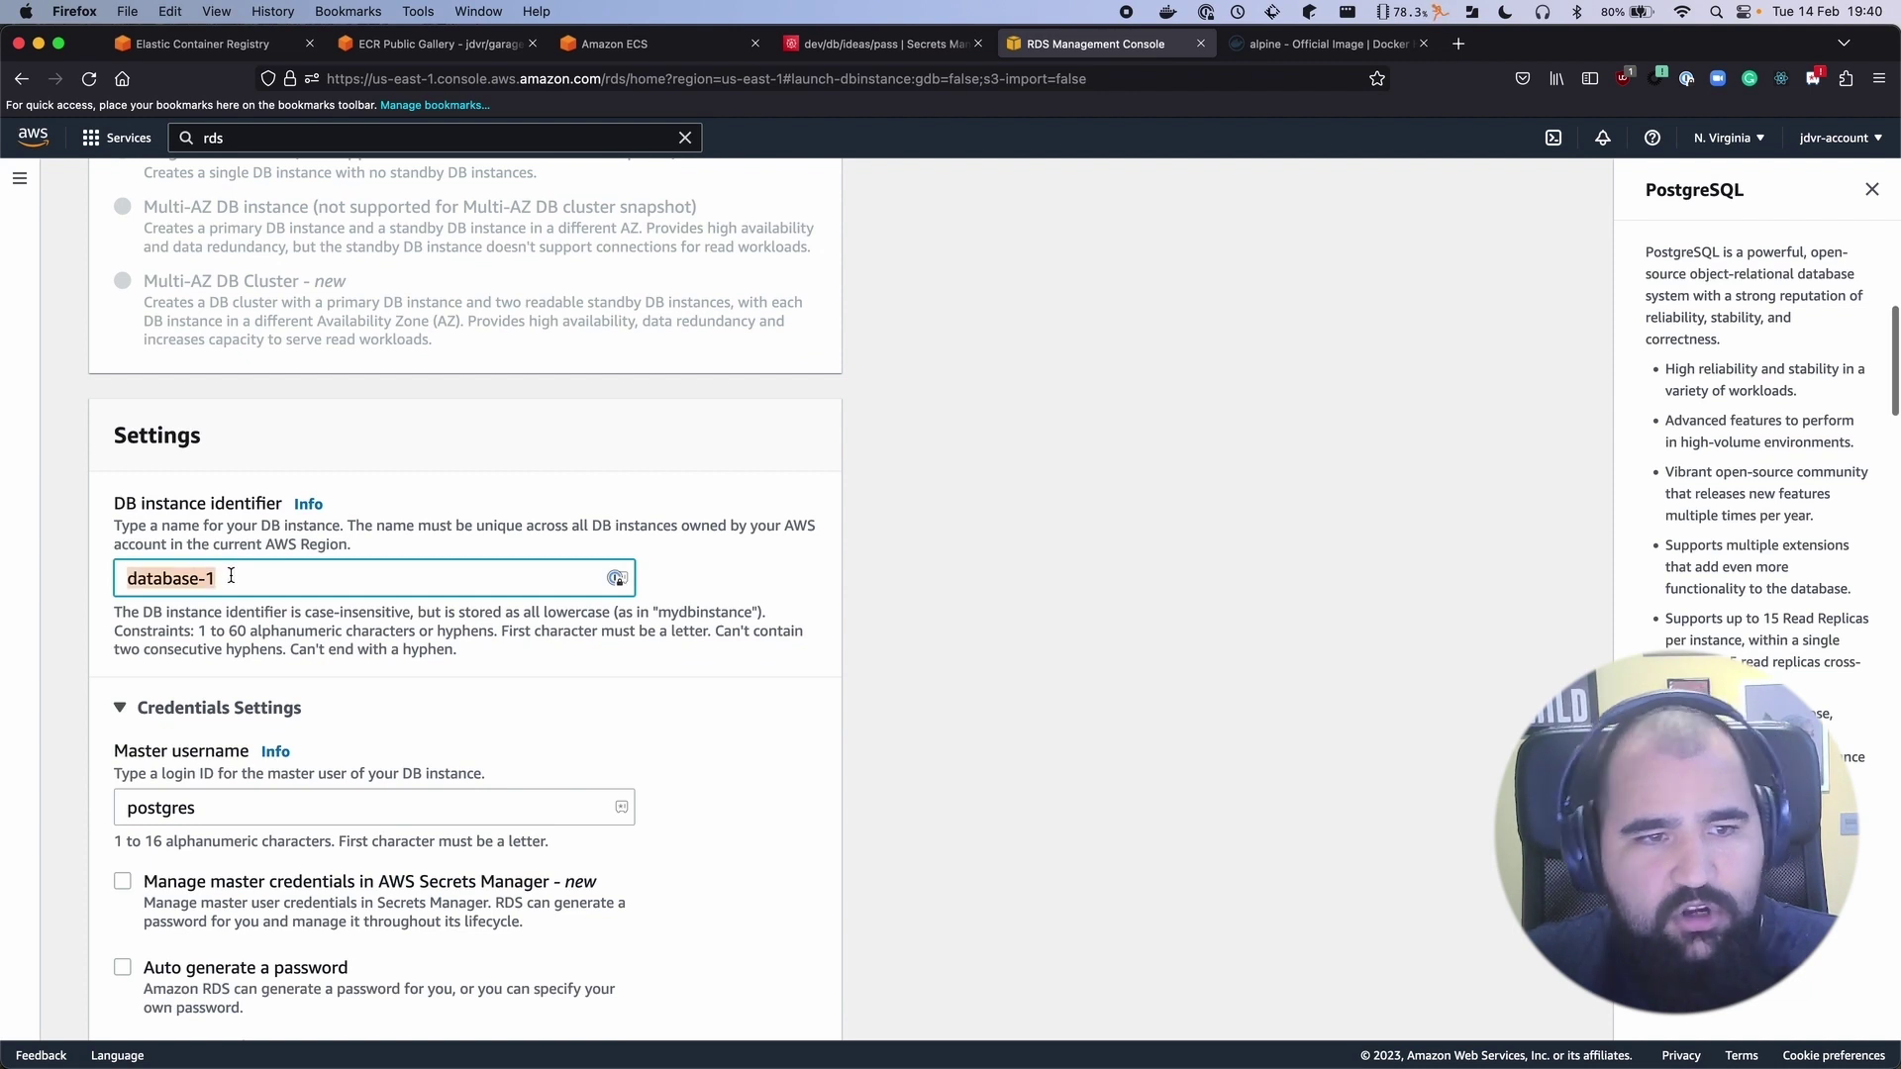
type("ideas")
scroll(218, 614, "down", 3)
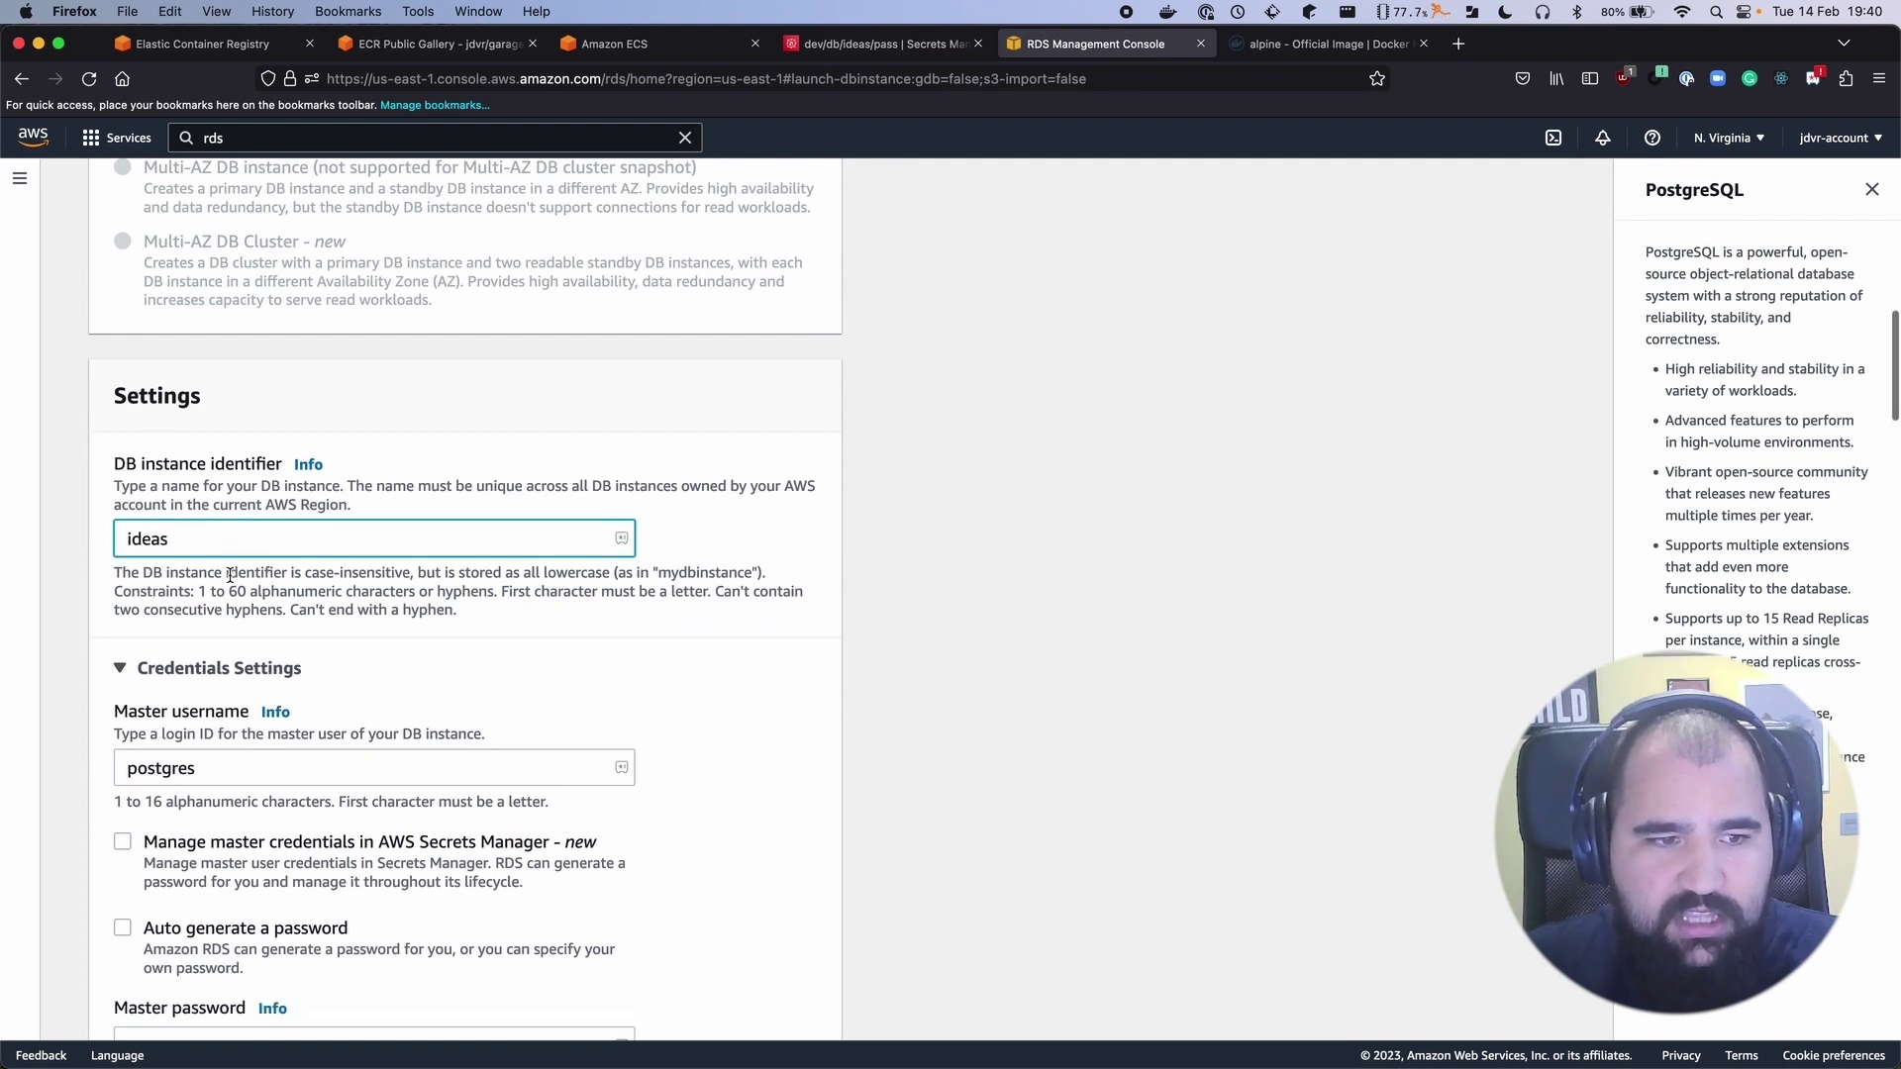
triple_click(202, 662)
type("ideas")
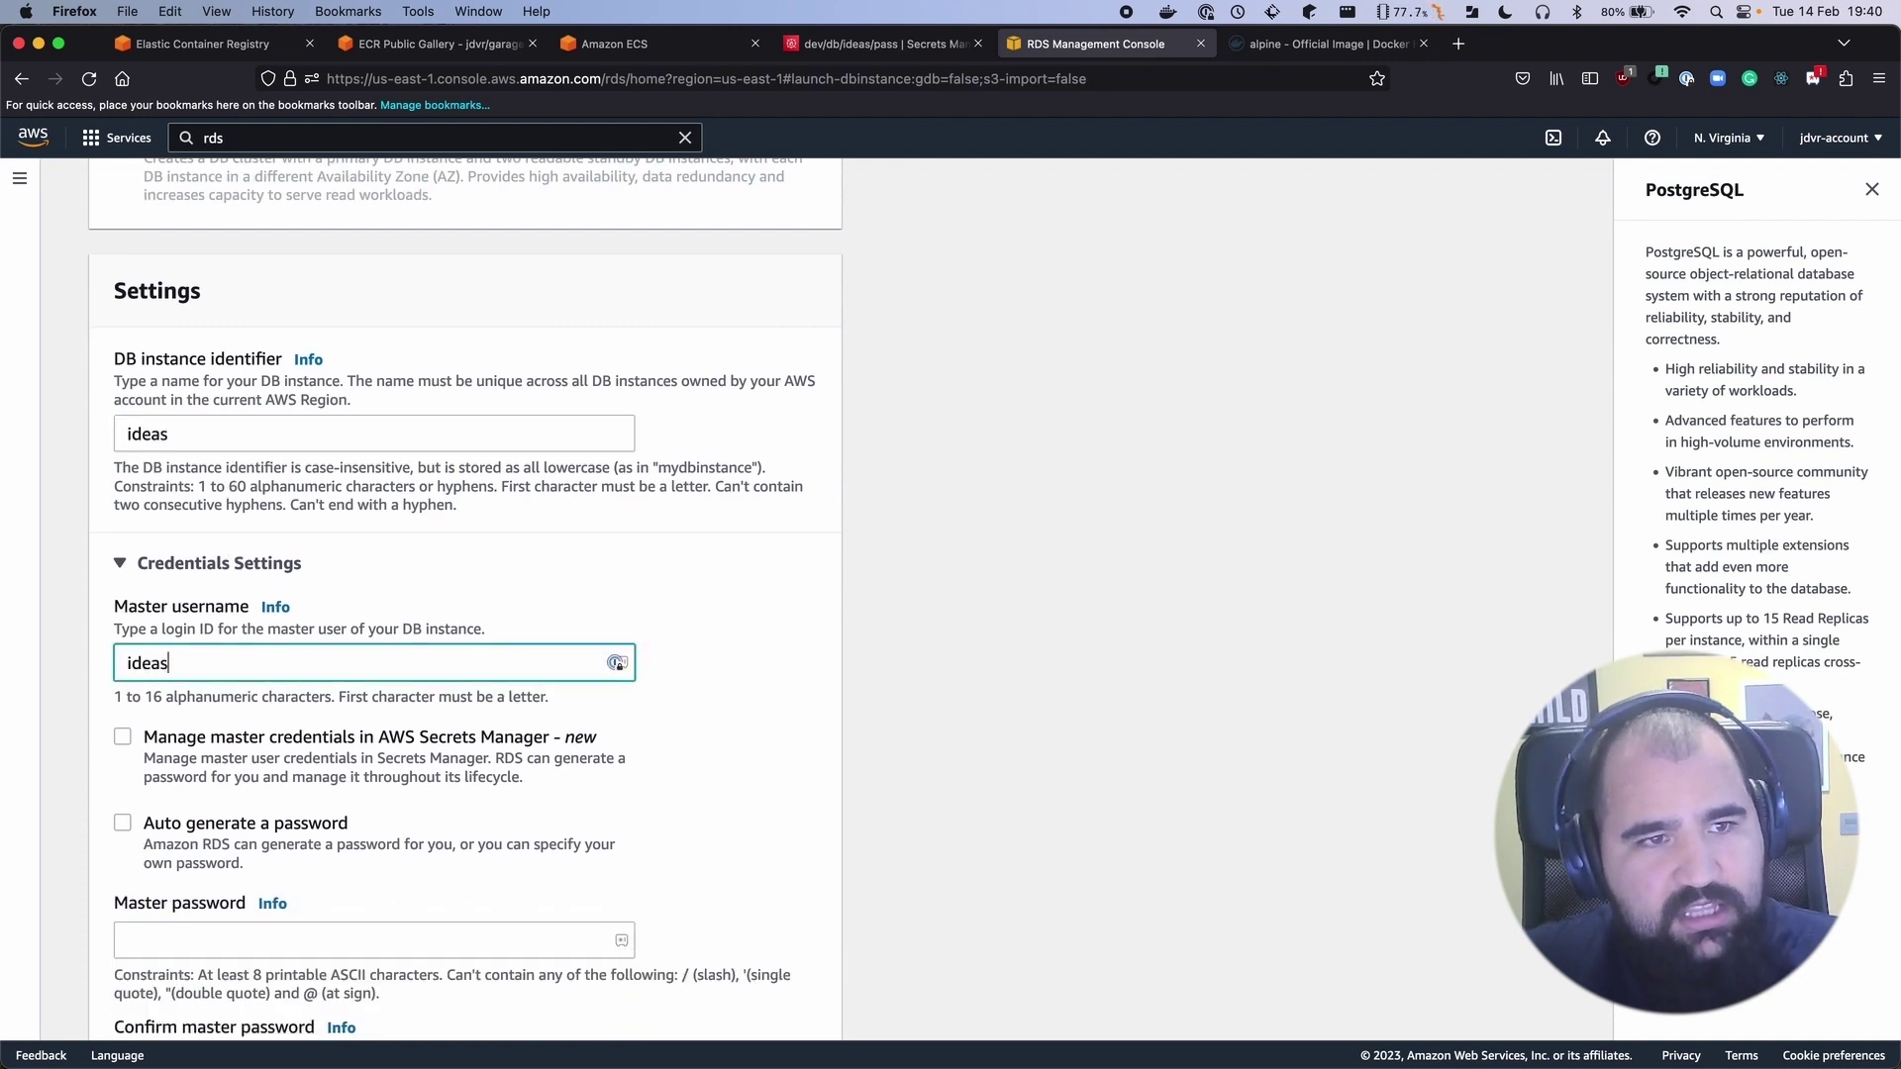
Review the password, instance, storage, connectivity and estimated cost sections of the database form, and cancel the database creation
scroll(202, 662, "down", 5)
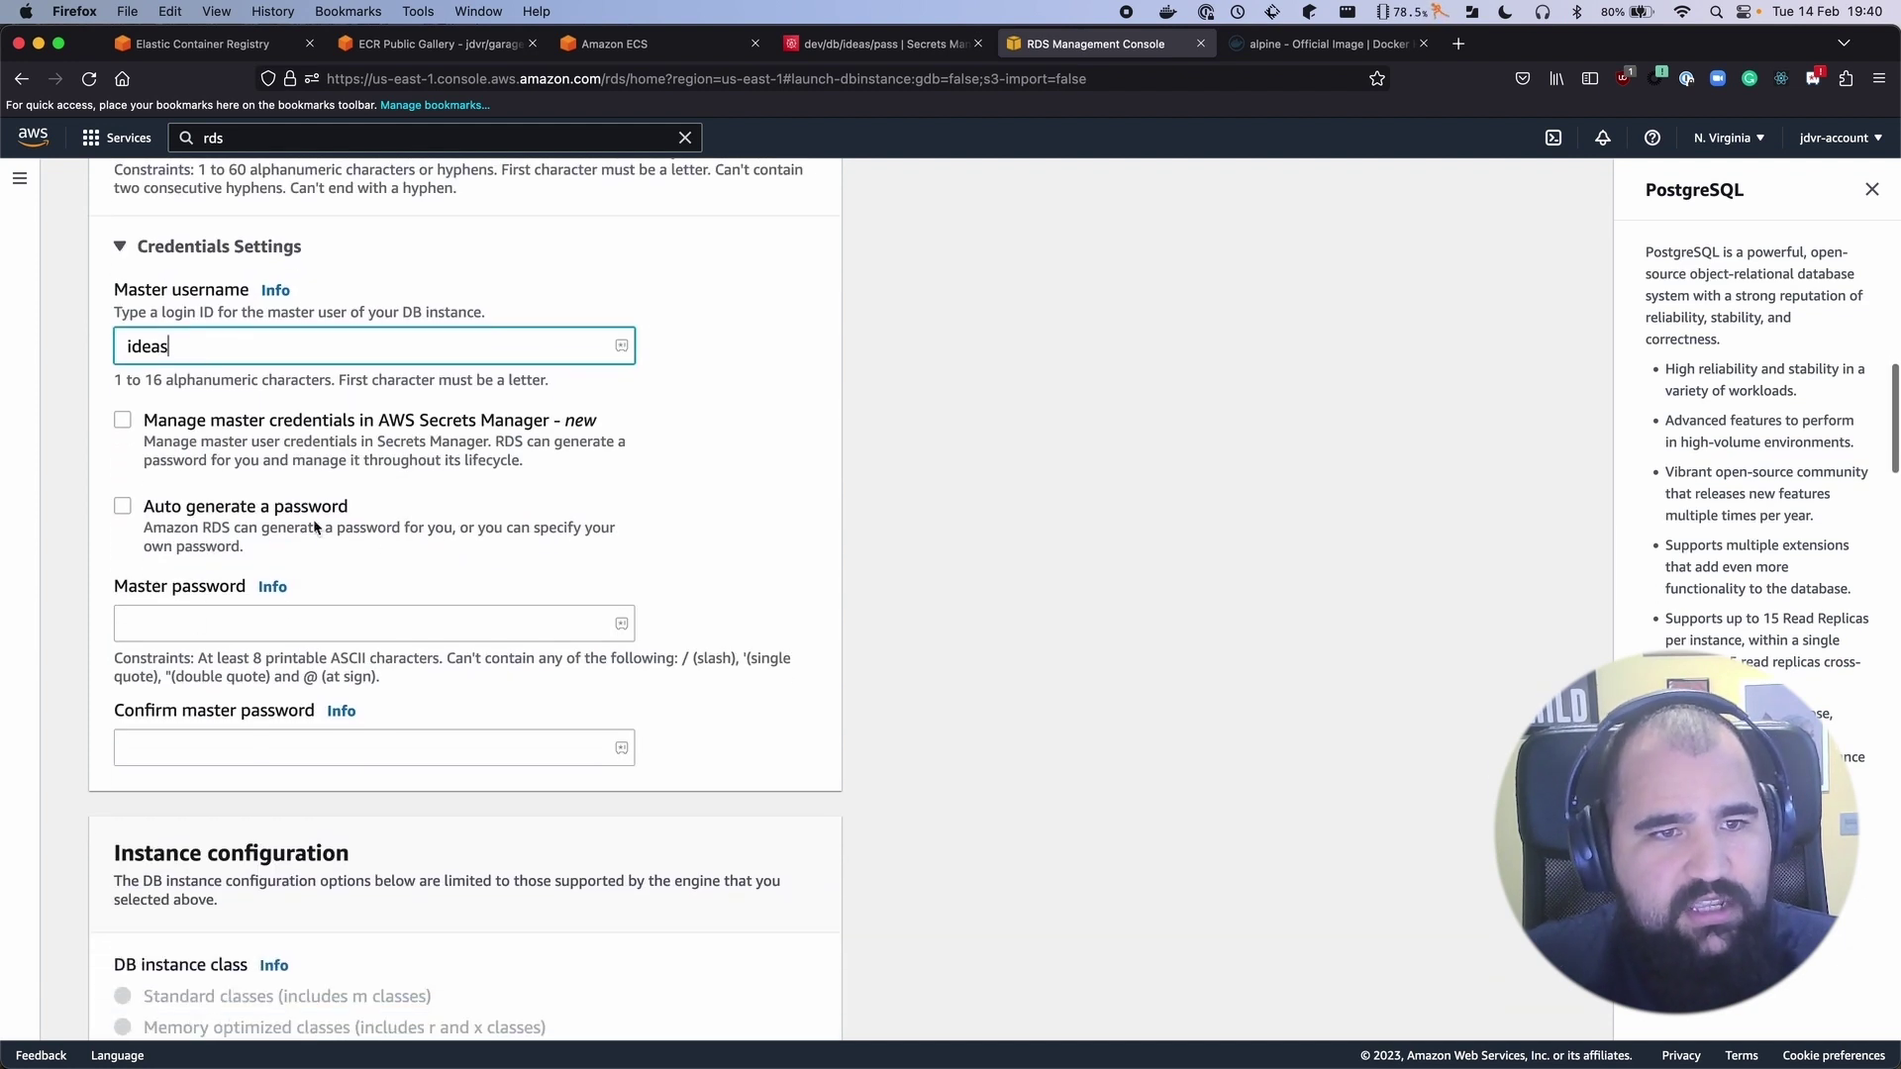
scroll(316, 535, "down", 2)
scroll(301, 511, "down", 10)
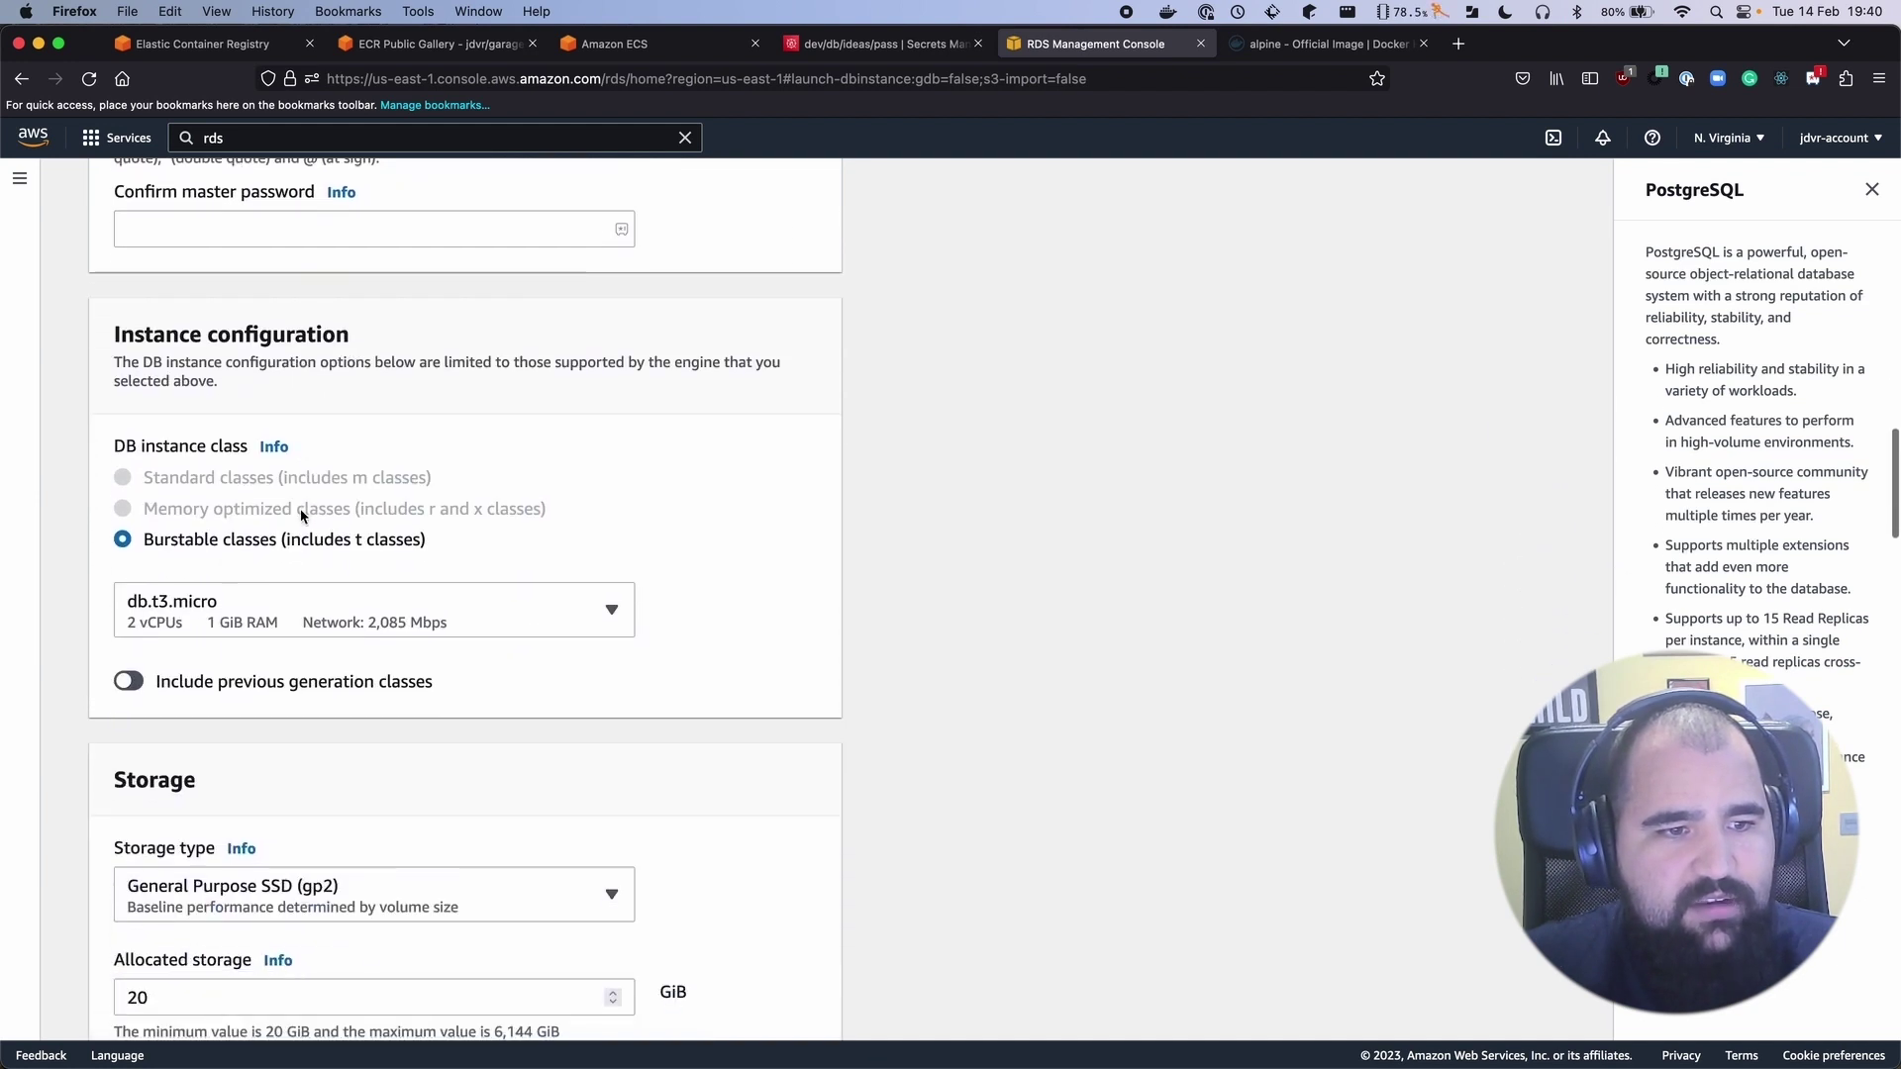
scroll(301, 514, "down", 8)
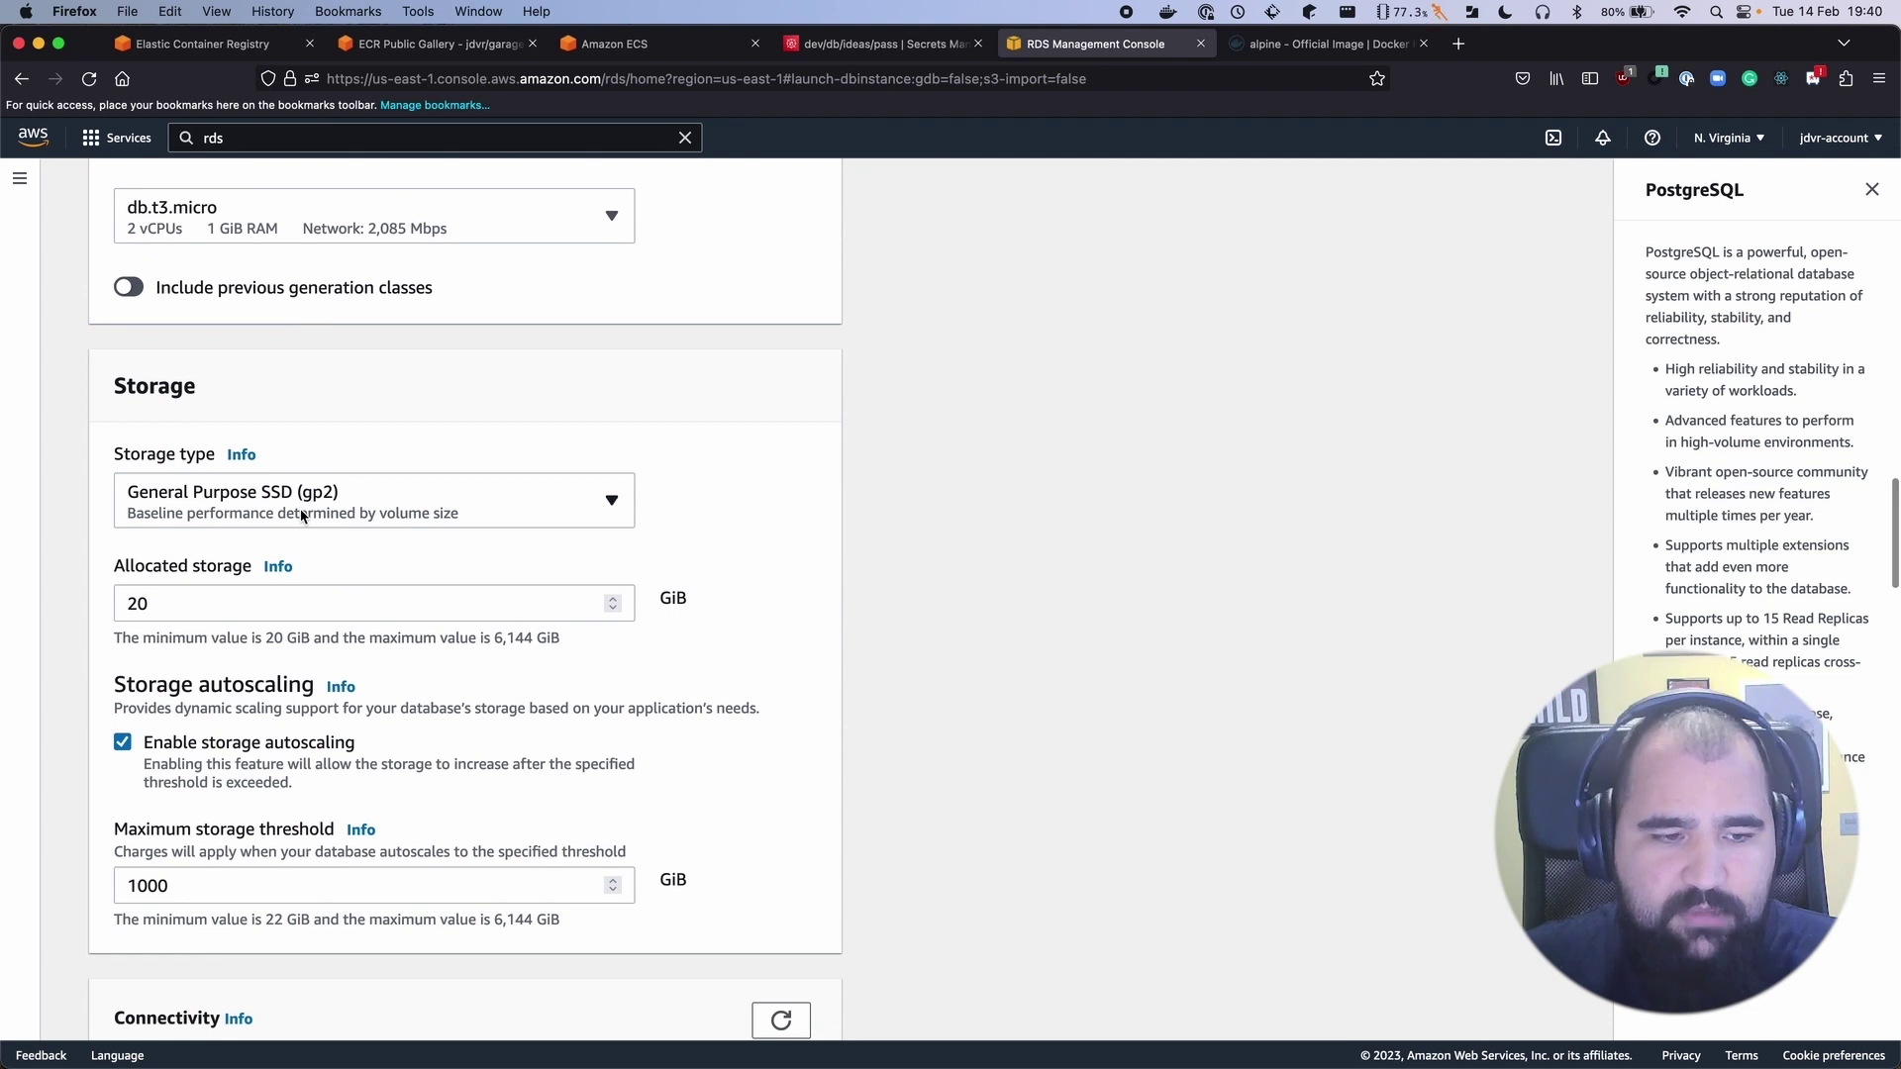
scroll(301, 513, "down", 20)
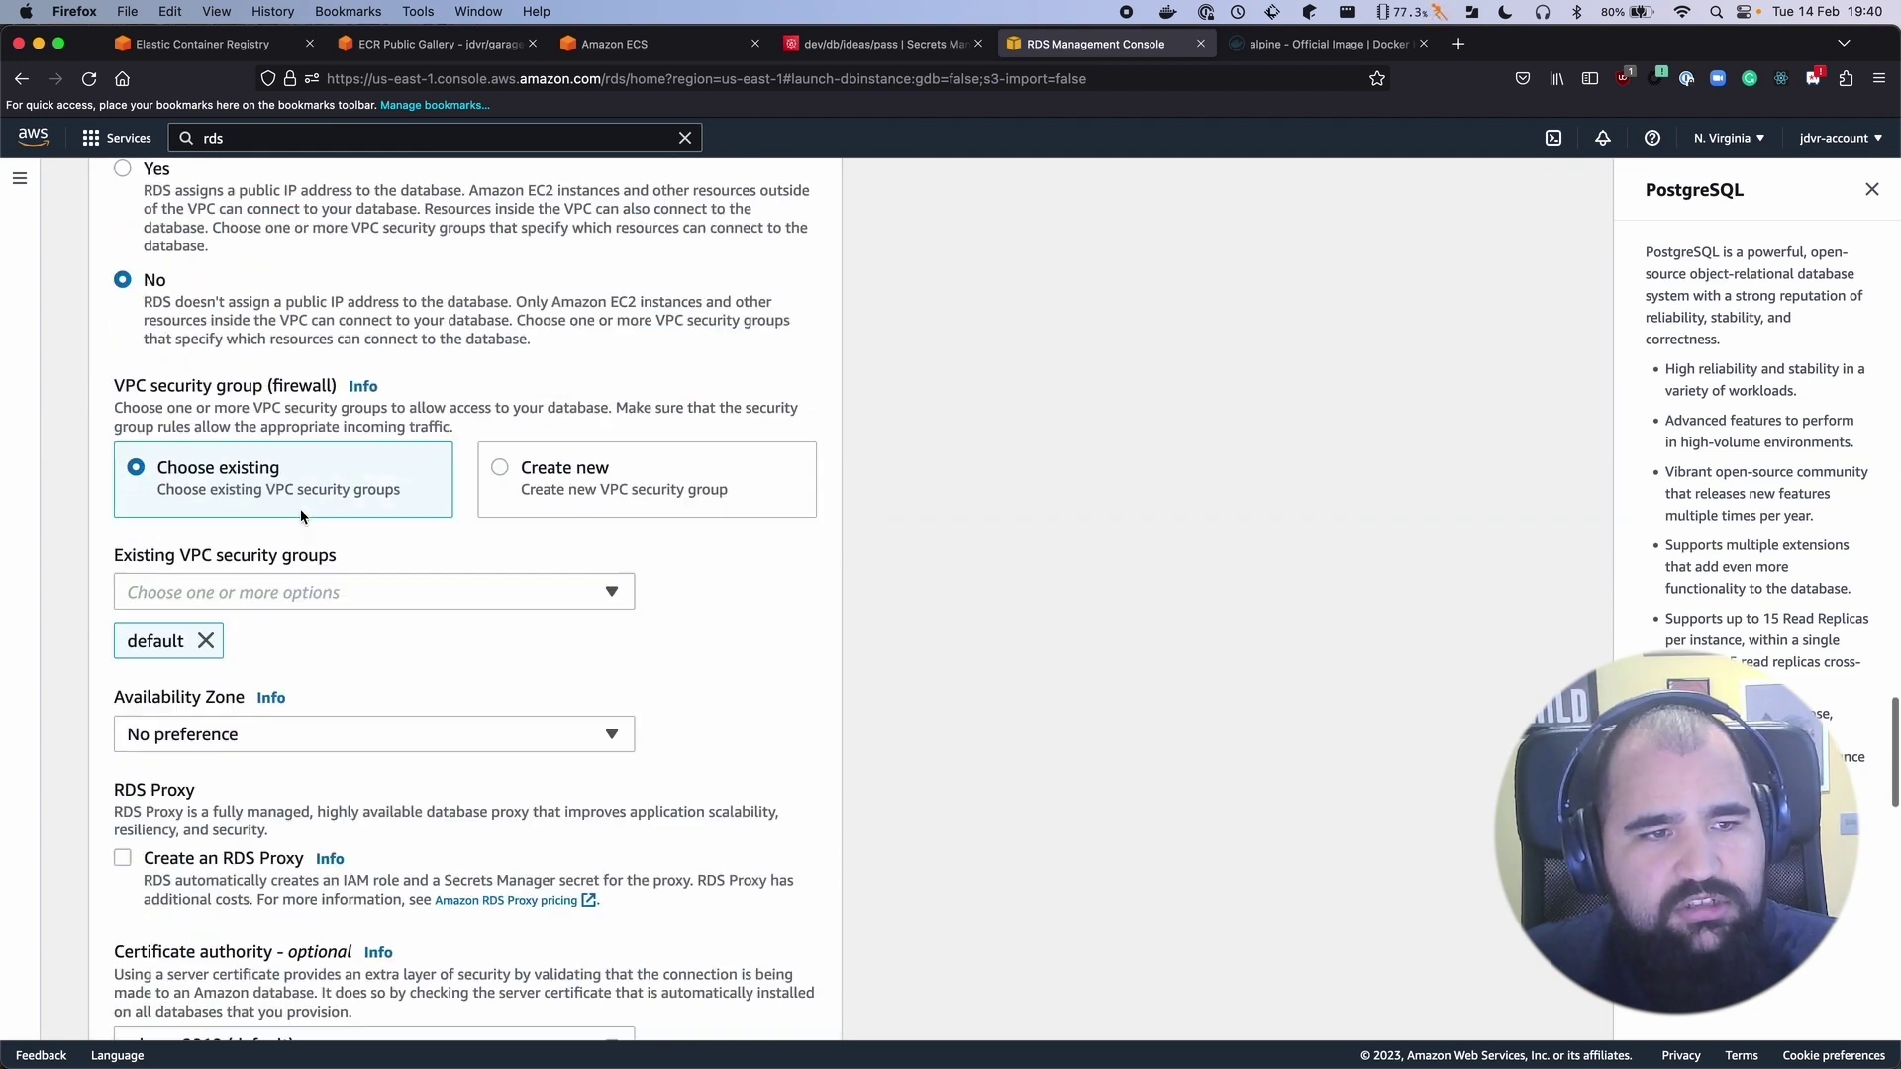
scroll(301, 514, "down", 20)
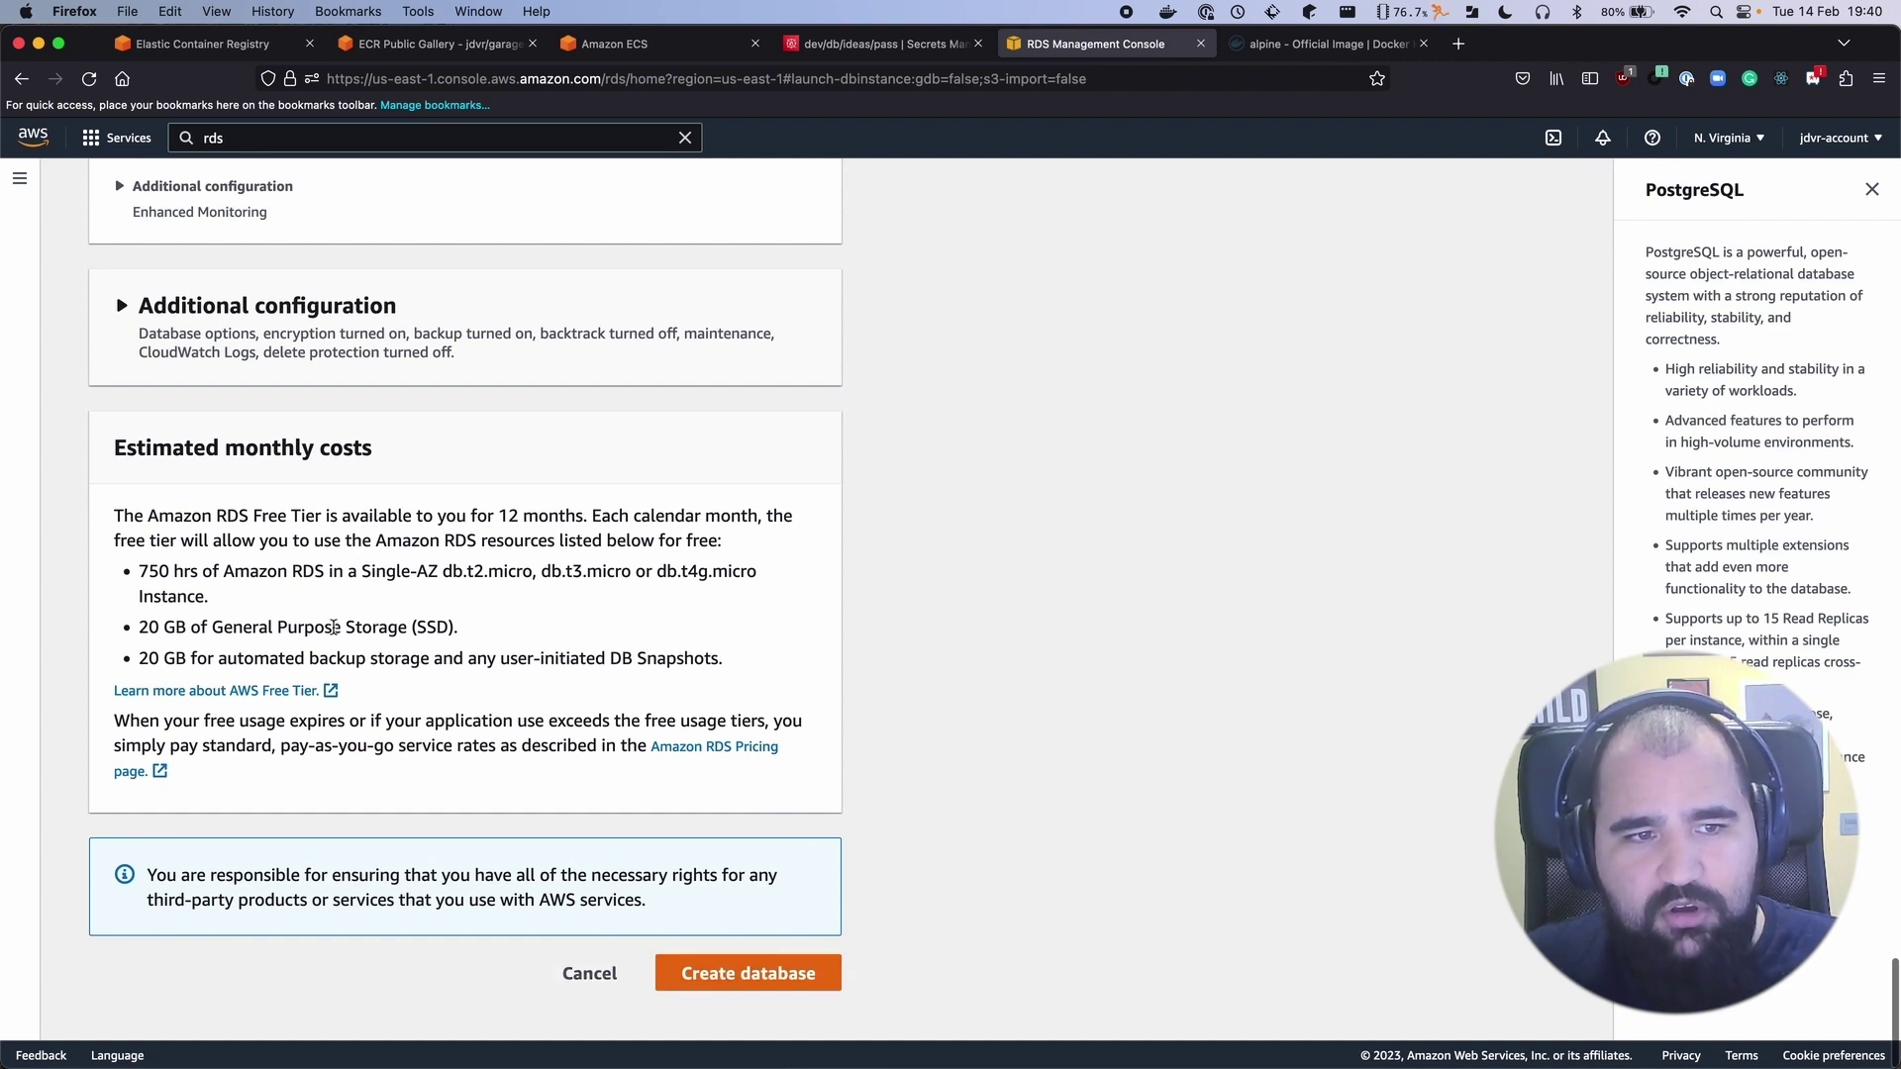
left_click_drag(202, 516, 351, 517)
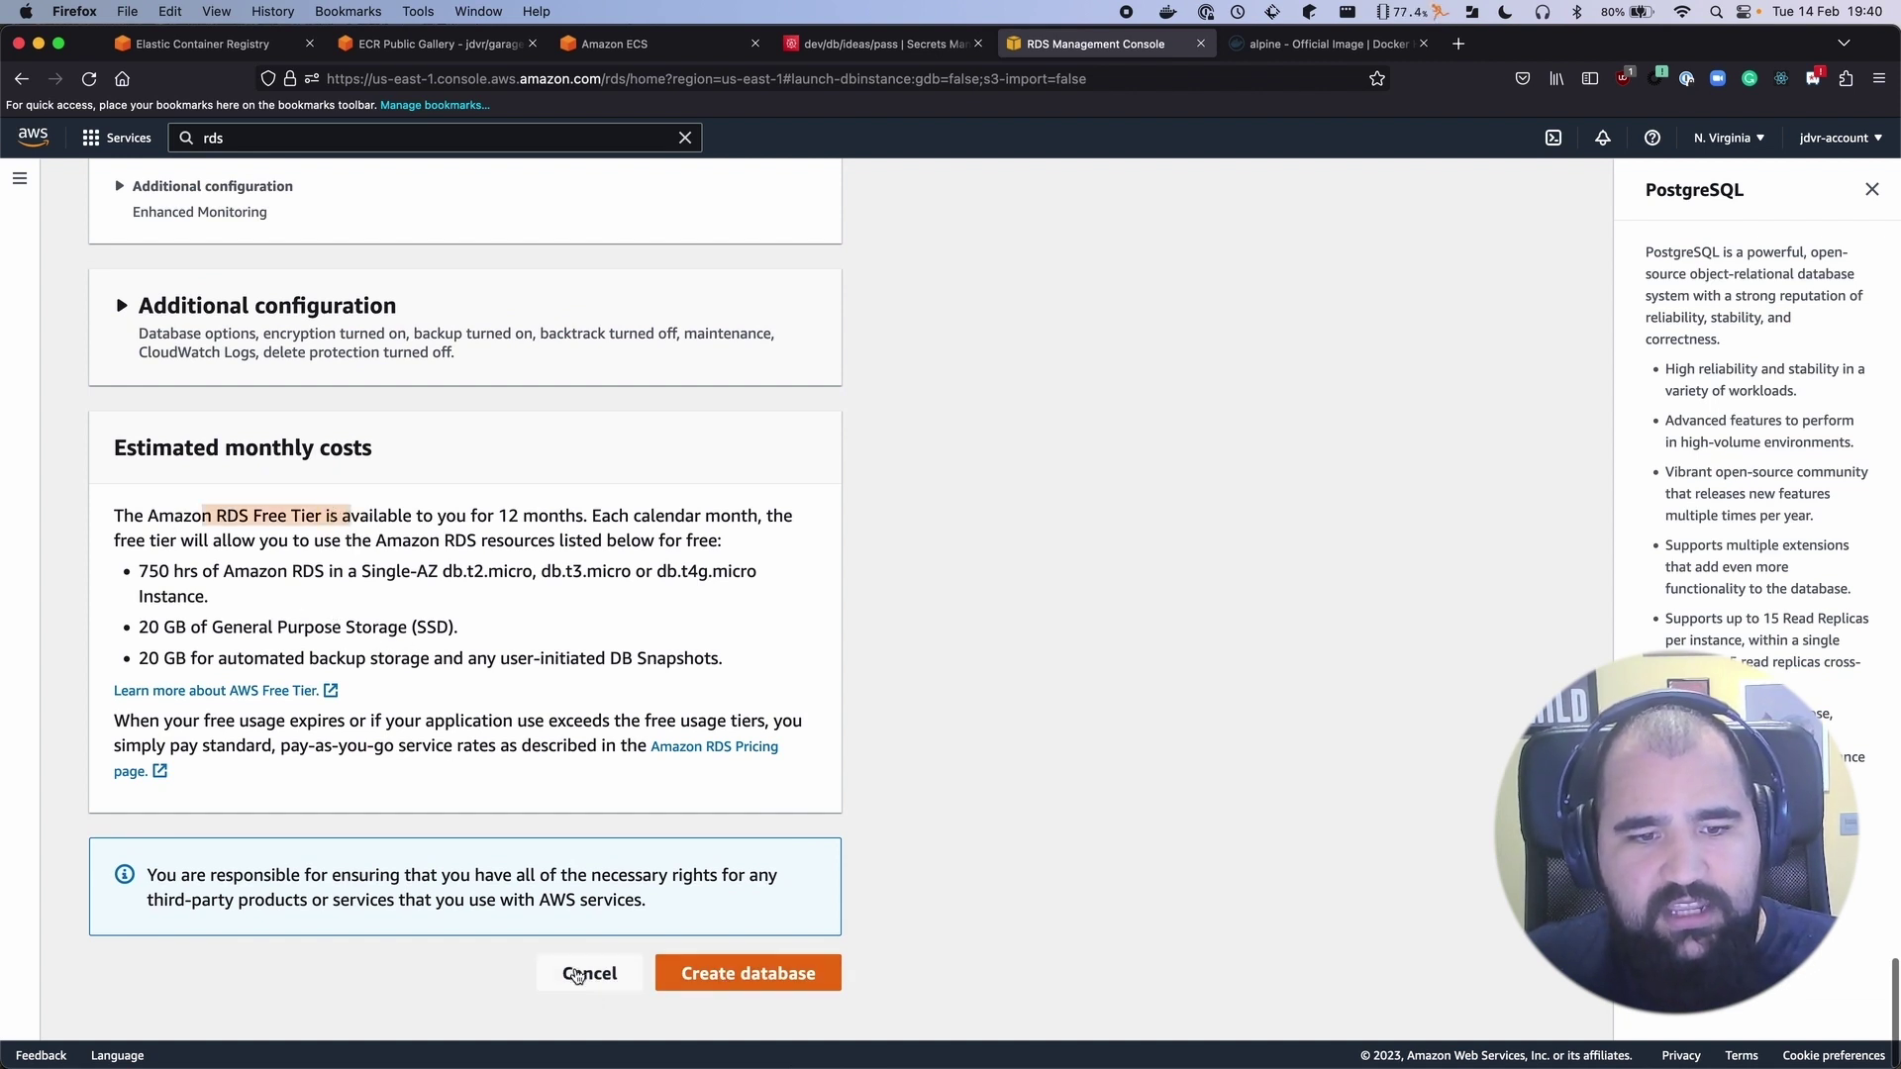
left_click(583, 970)
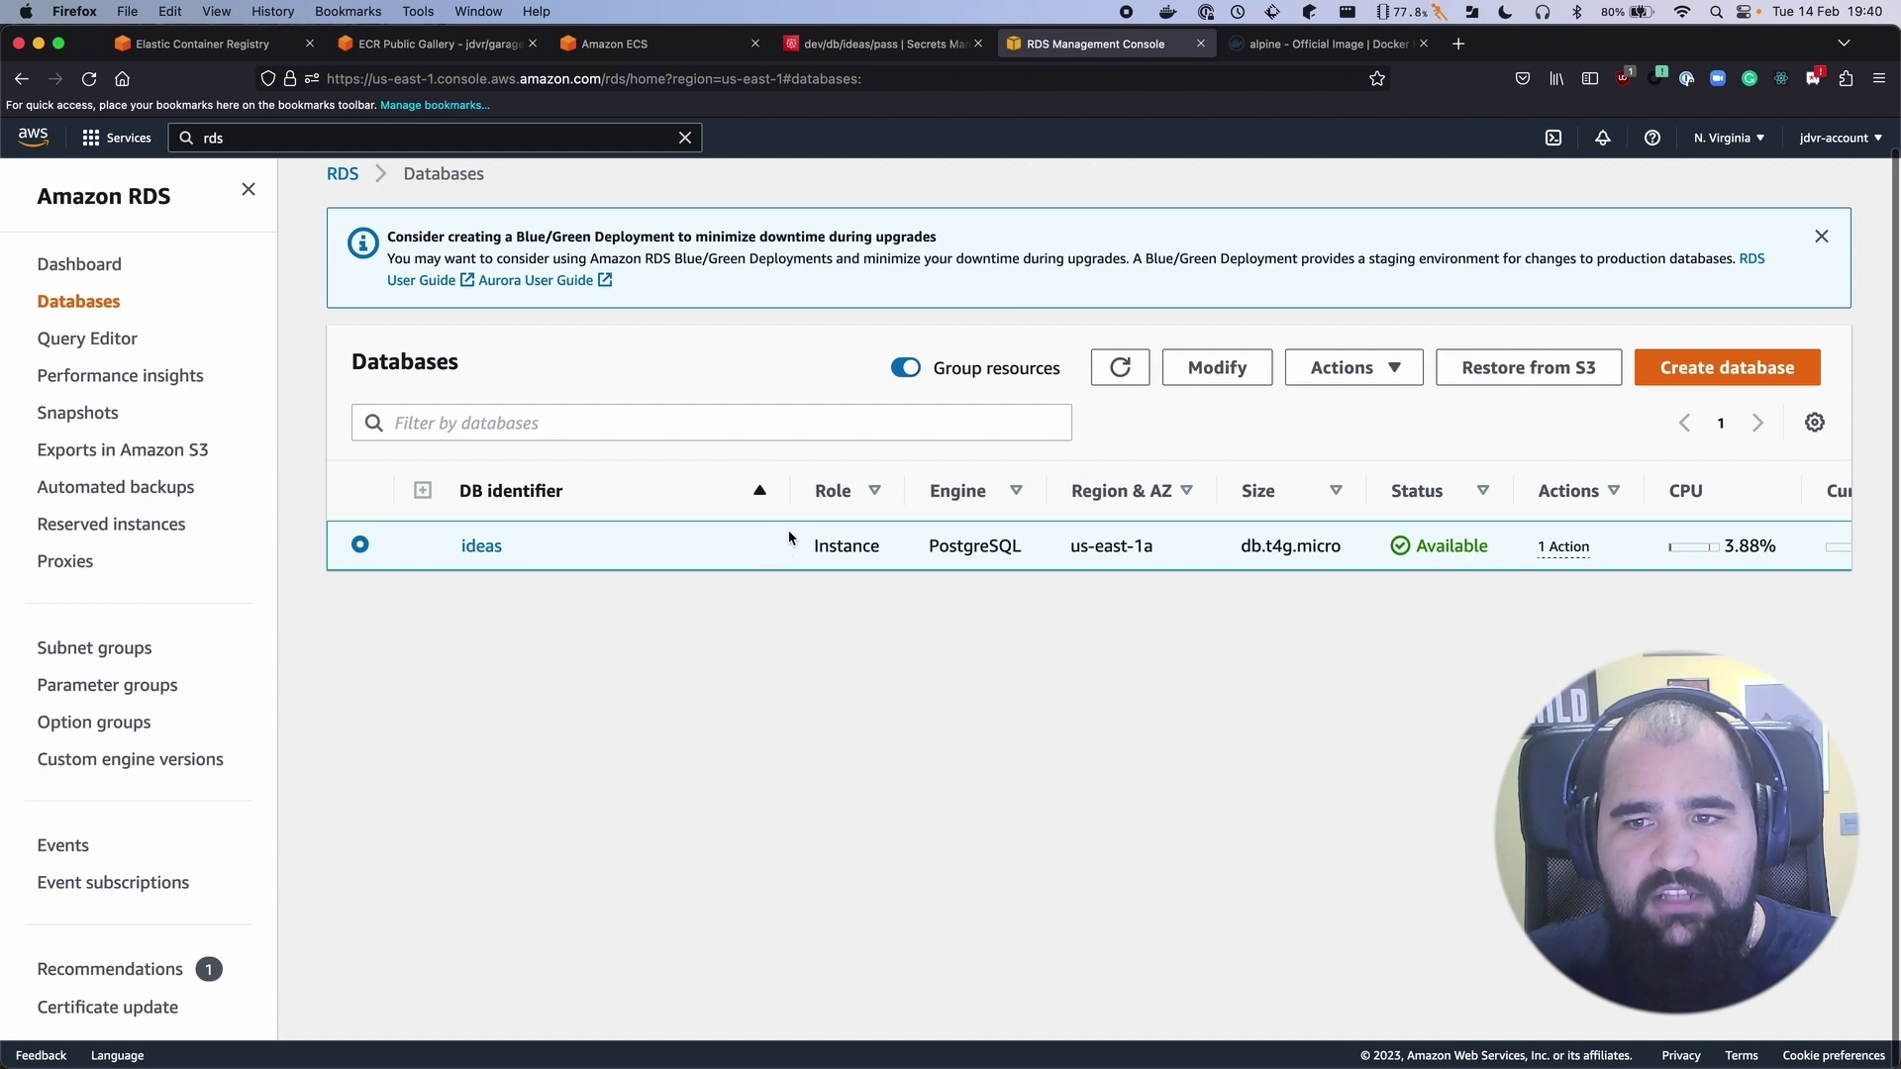
Copy the endpoint of the existing ideas database and paste it as the environment variable's value in the ECS task definition
left_click(461, 551)
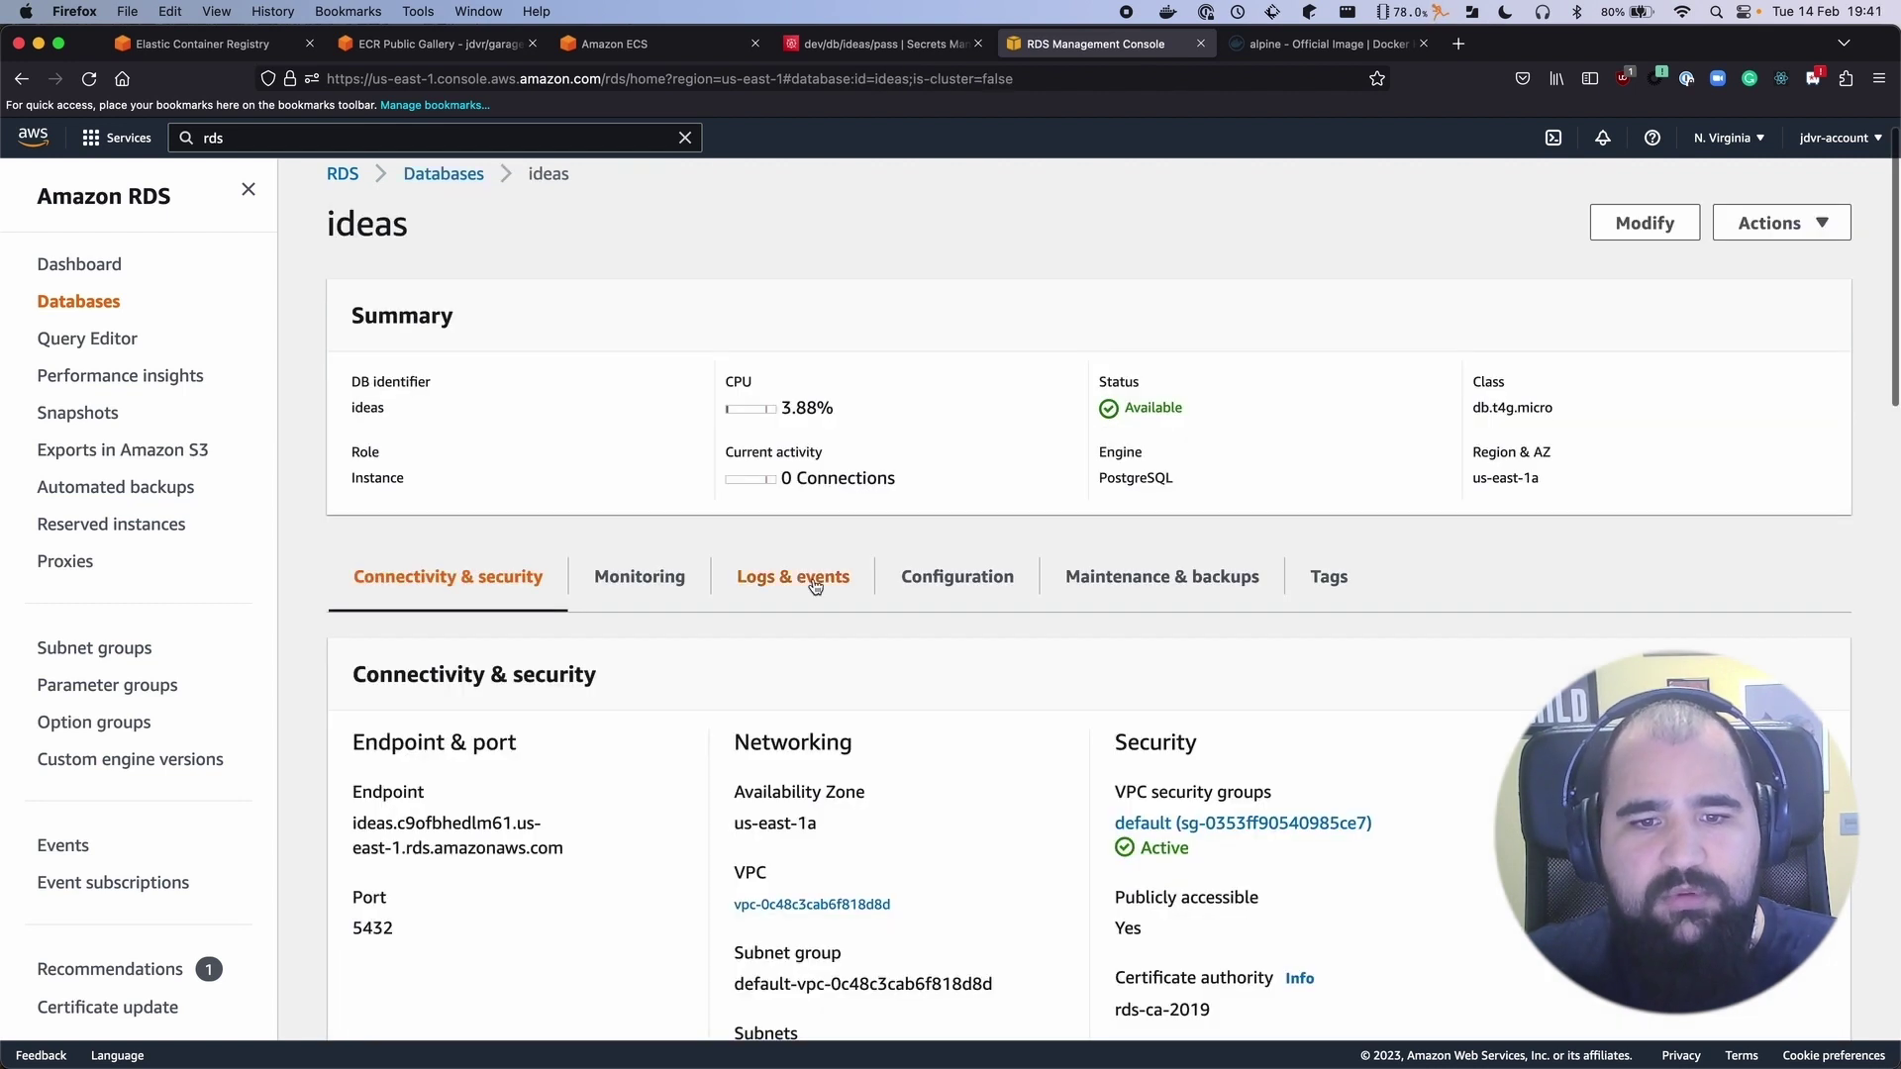
left_click_drag(357, 821, 566, 851)
left_click(628, 46)
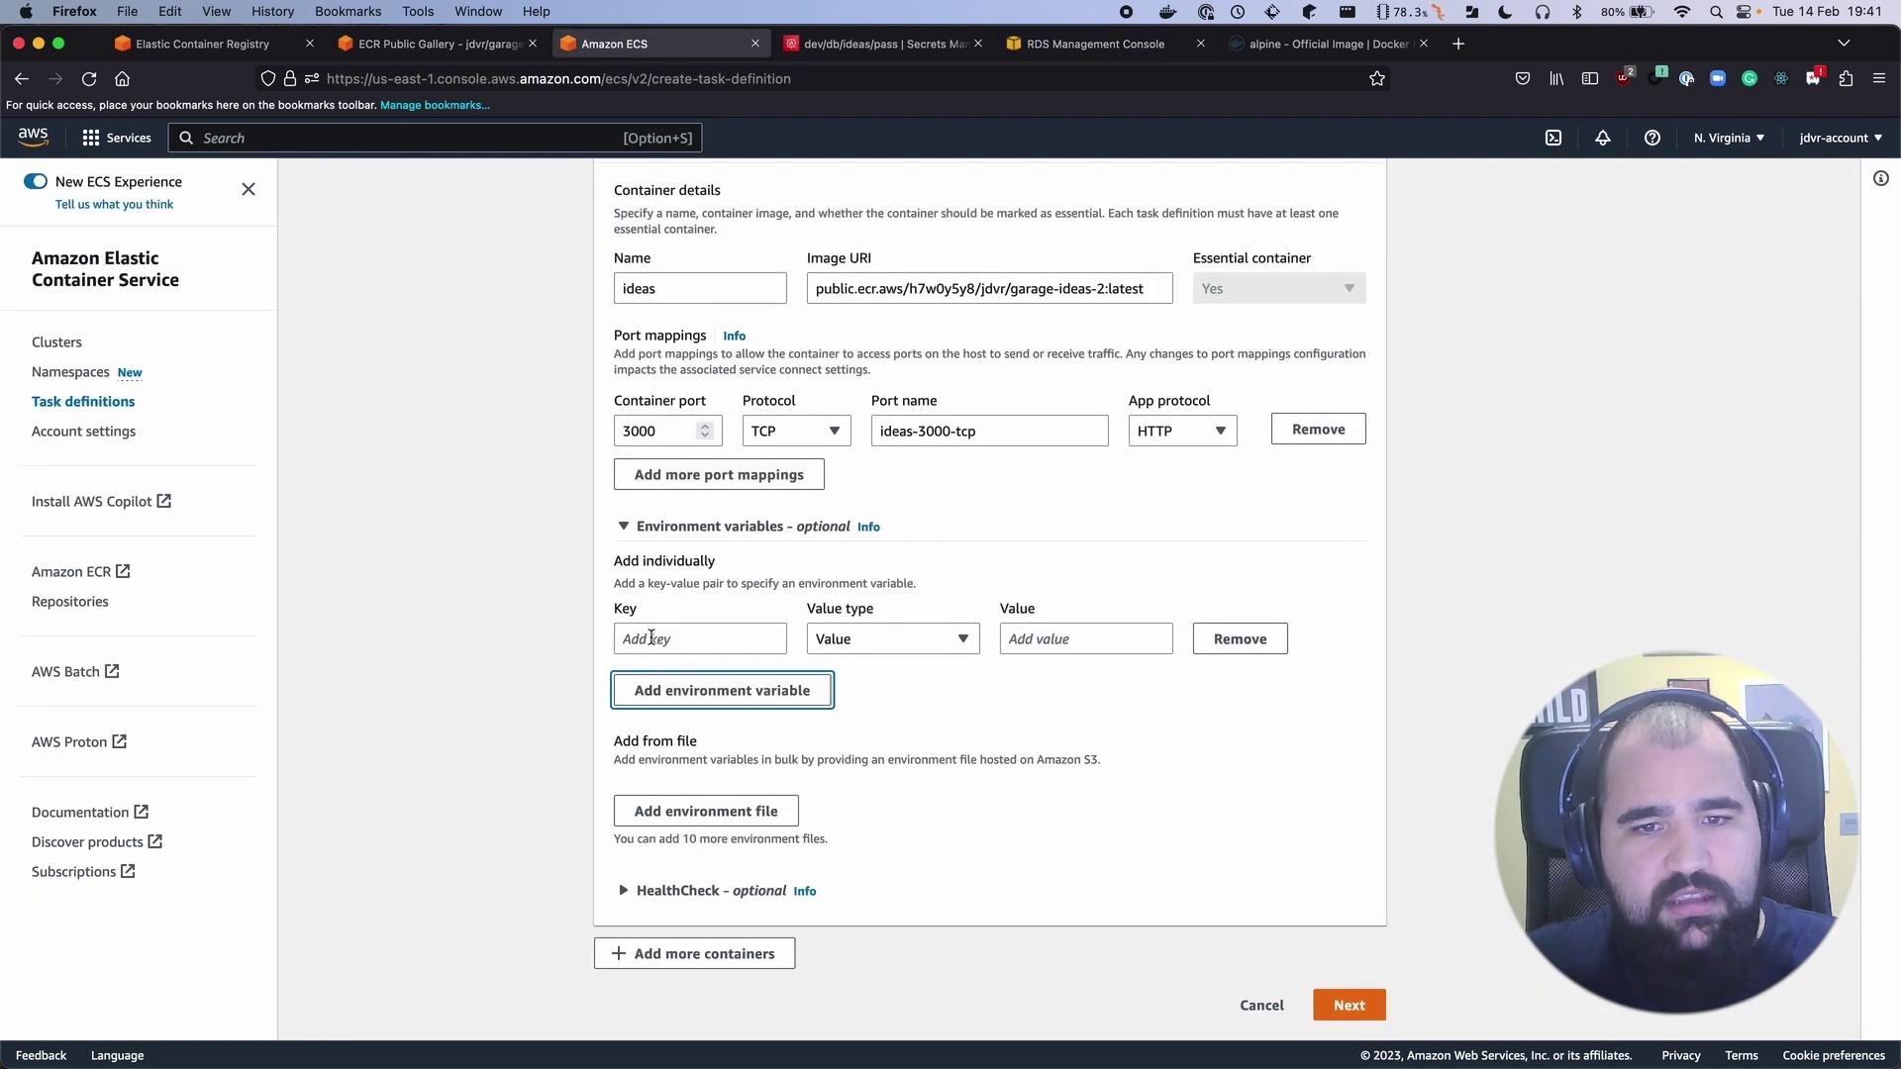
left_click(1135, 627)
key("super+v")
Set the key of the endpoint environment variable to DB_HOST, copied from readDBConfigFromEnv in index.js
left_click(734, 634)
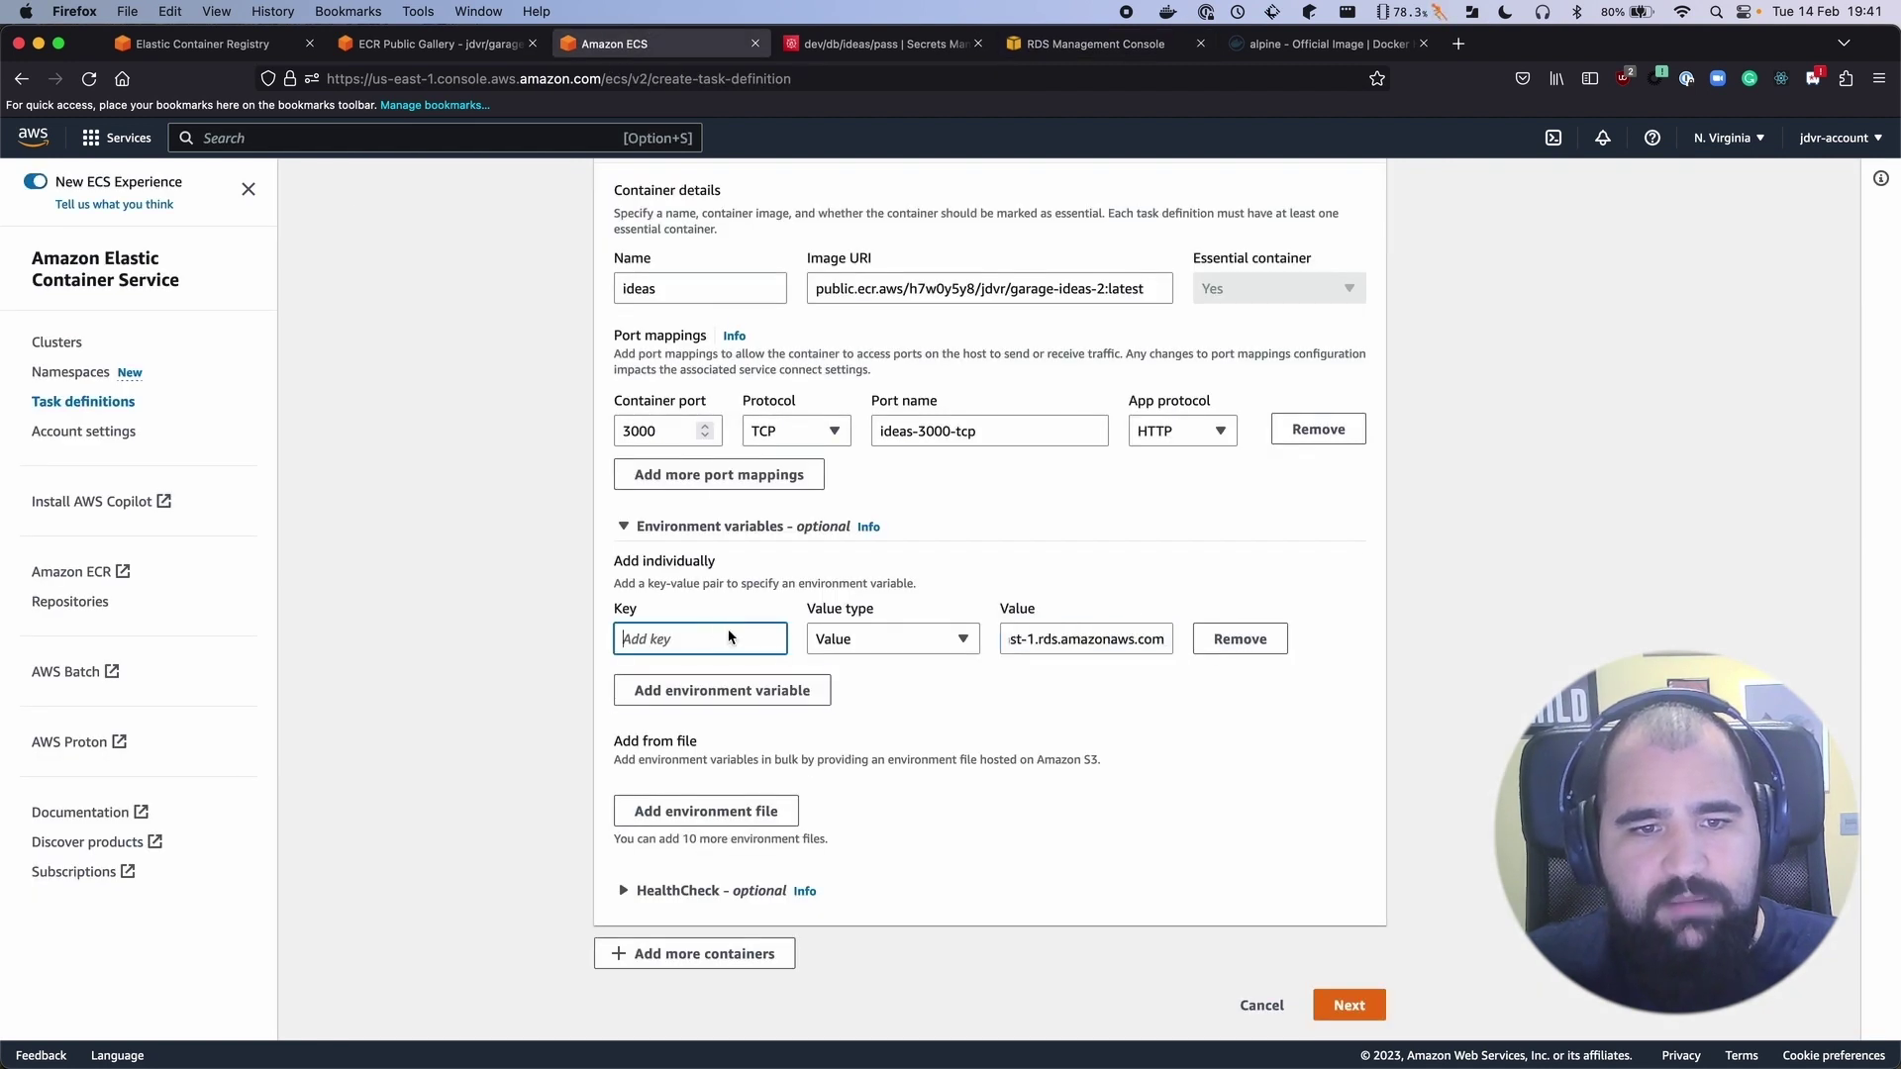
key("super+Tab")
left_click_drag(565, 644, 522, 639)
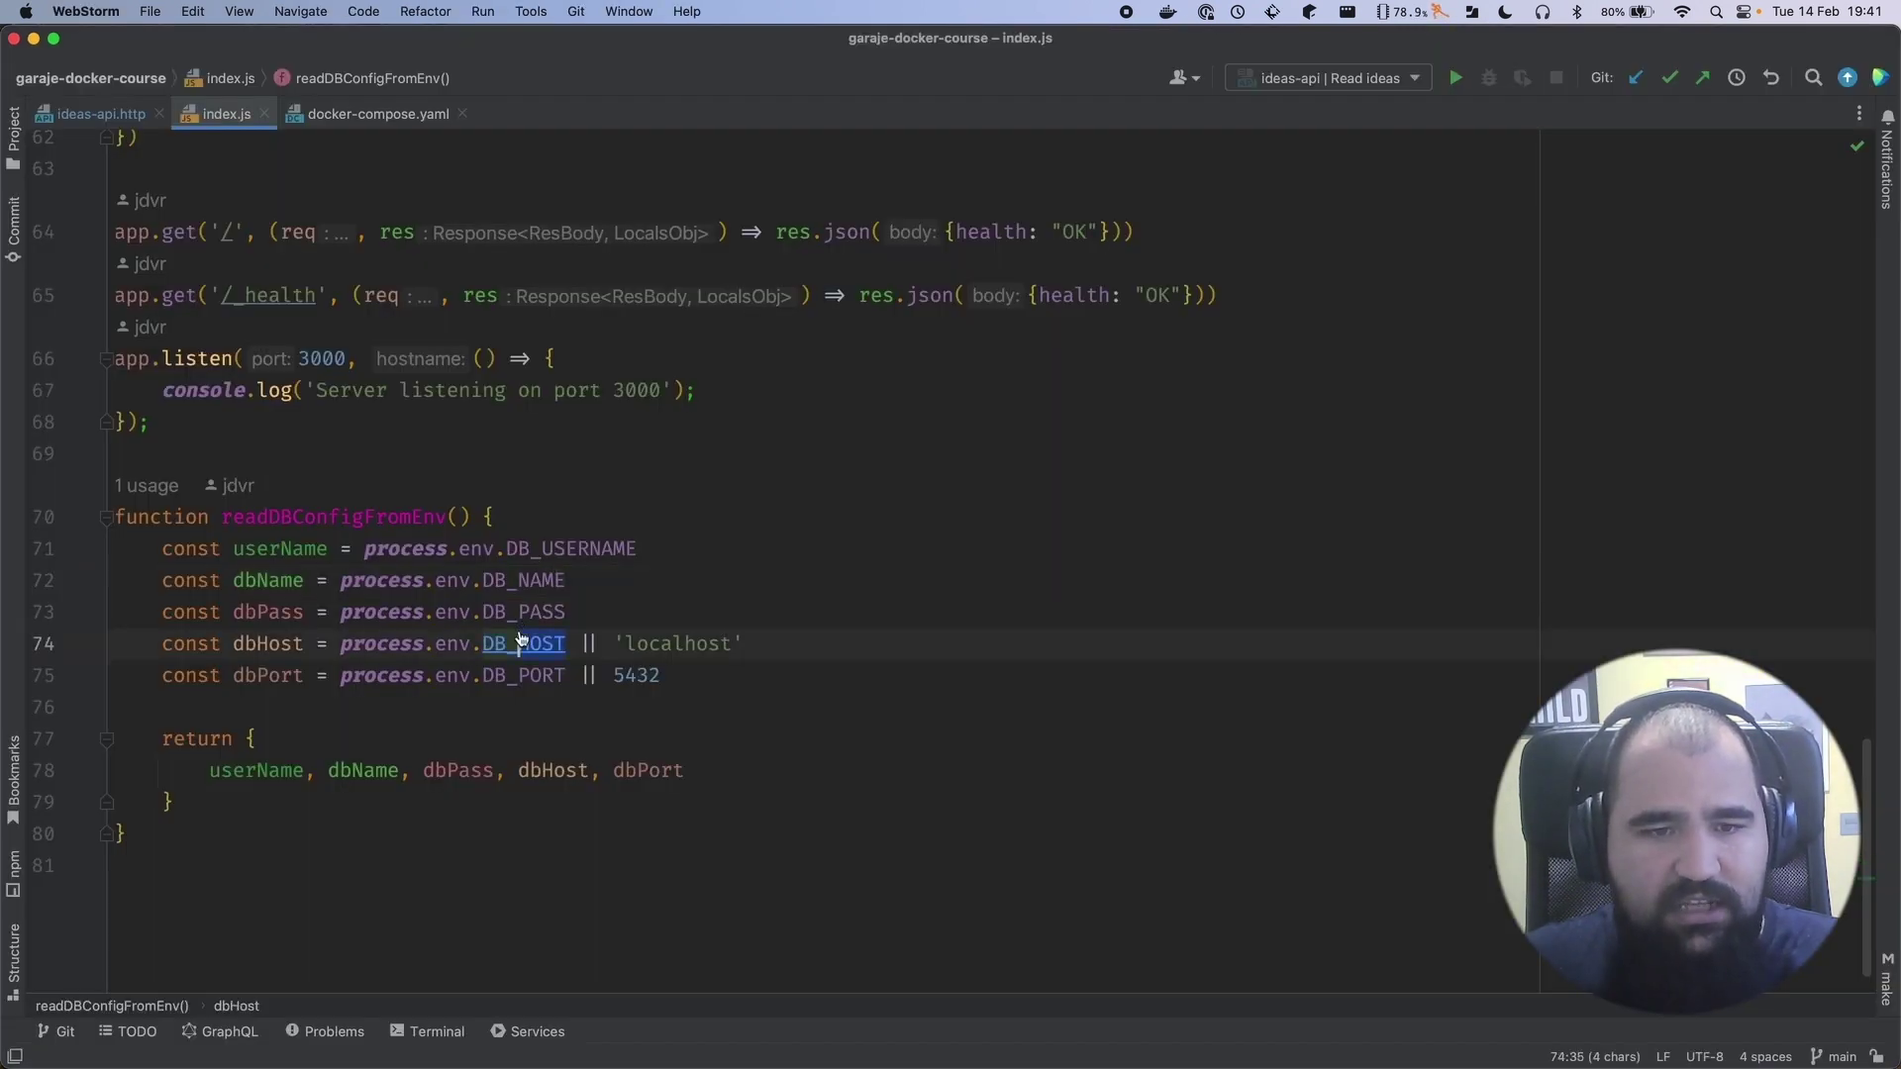
key("alt+Up")
key("super+c")
key("super+Tab")
key("super+v")
Add a second environment variable to the ideas container with the key DB_NAME, copied from readDBConfigFromEnv in index.js
left_click(742, 687)
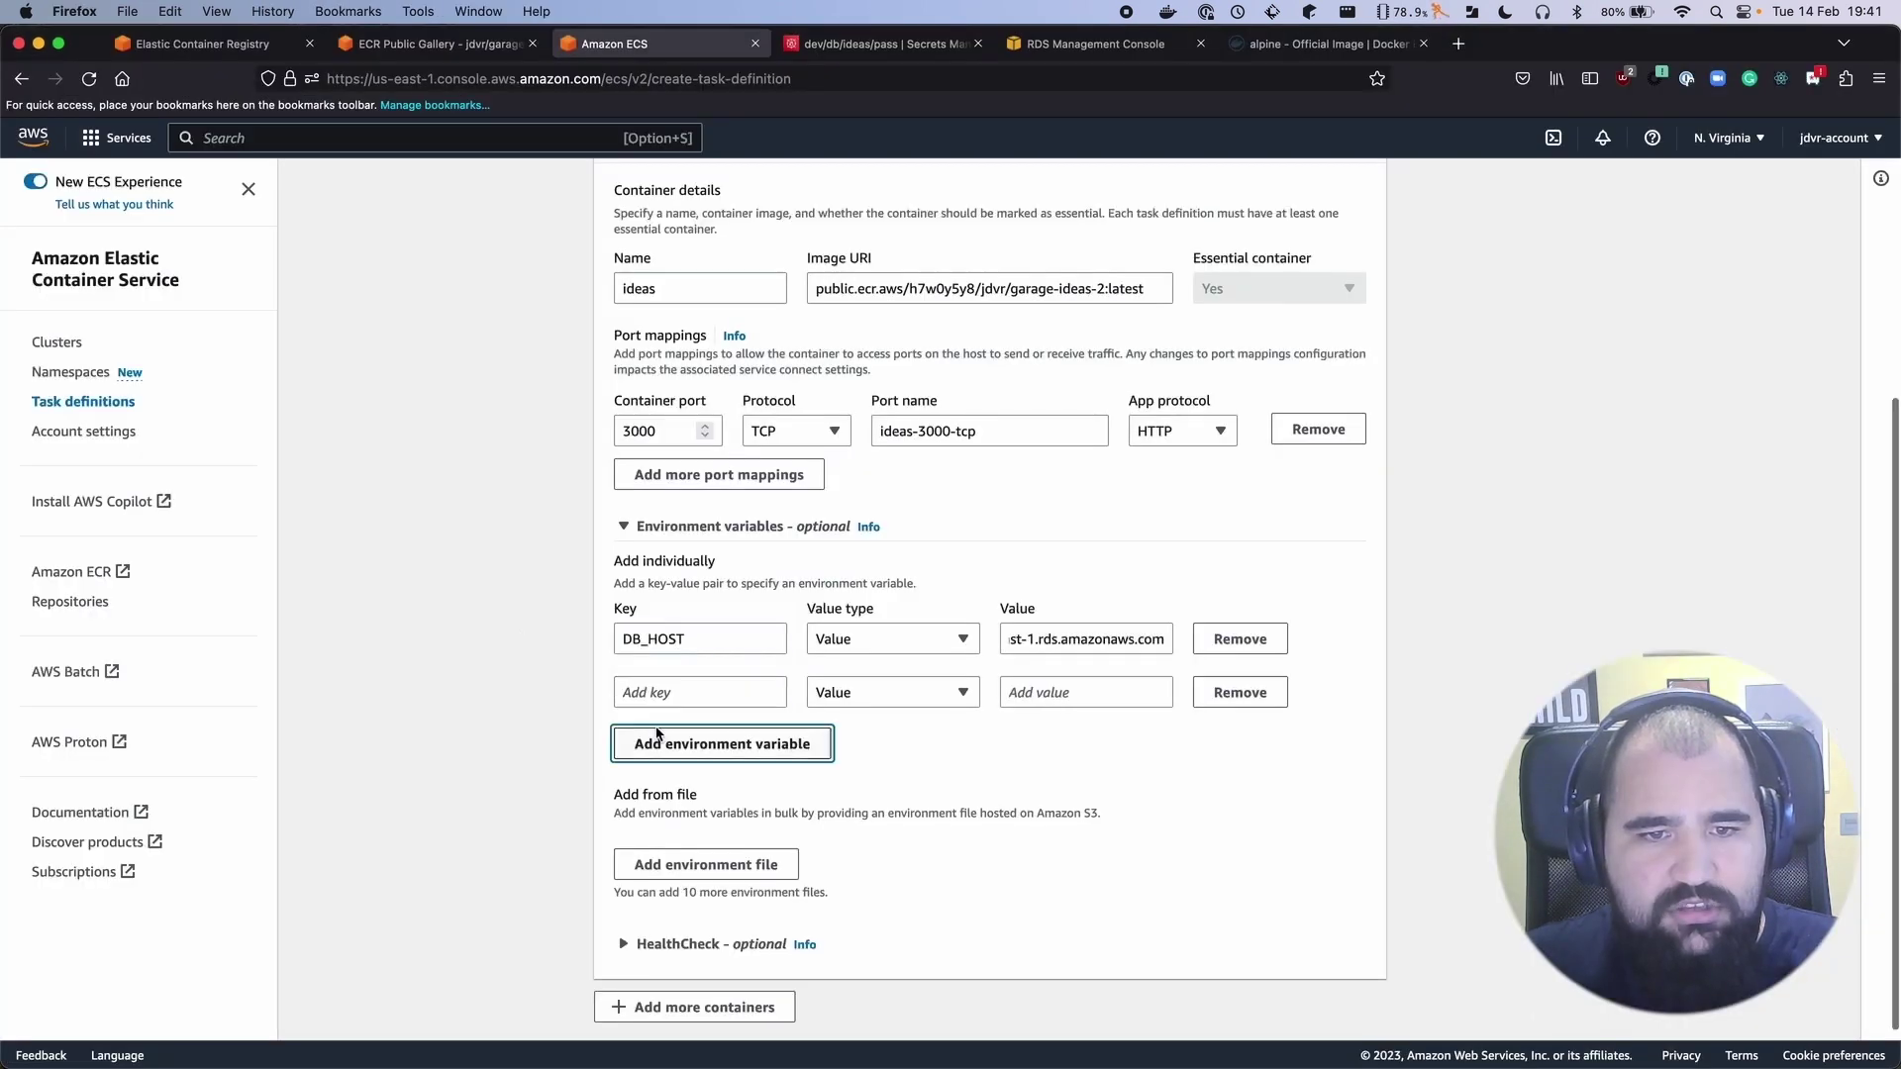
key("super+Tab")
double_click(525, 580)
key("super+c")
key("super+Tab")
key("super+v")
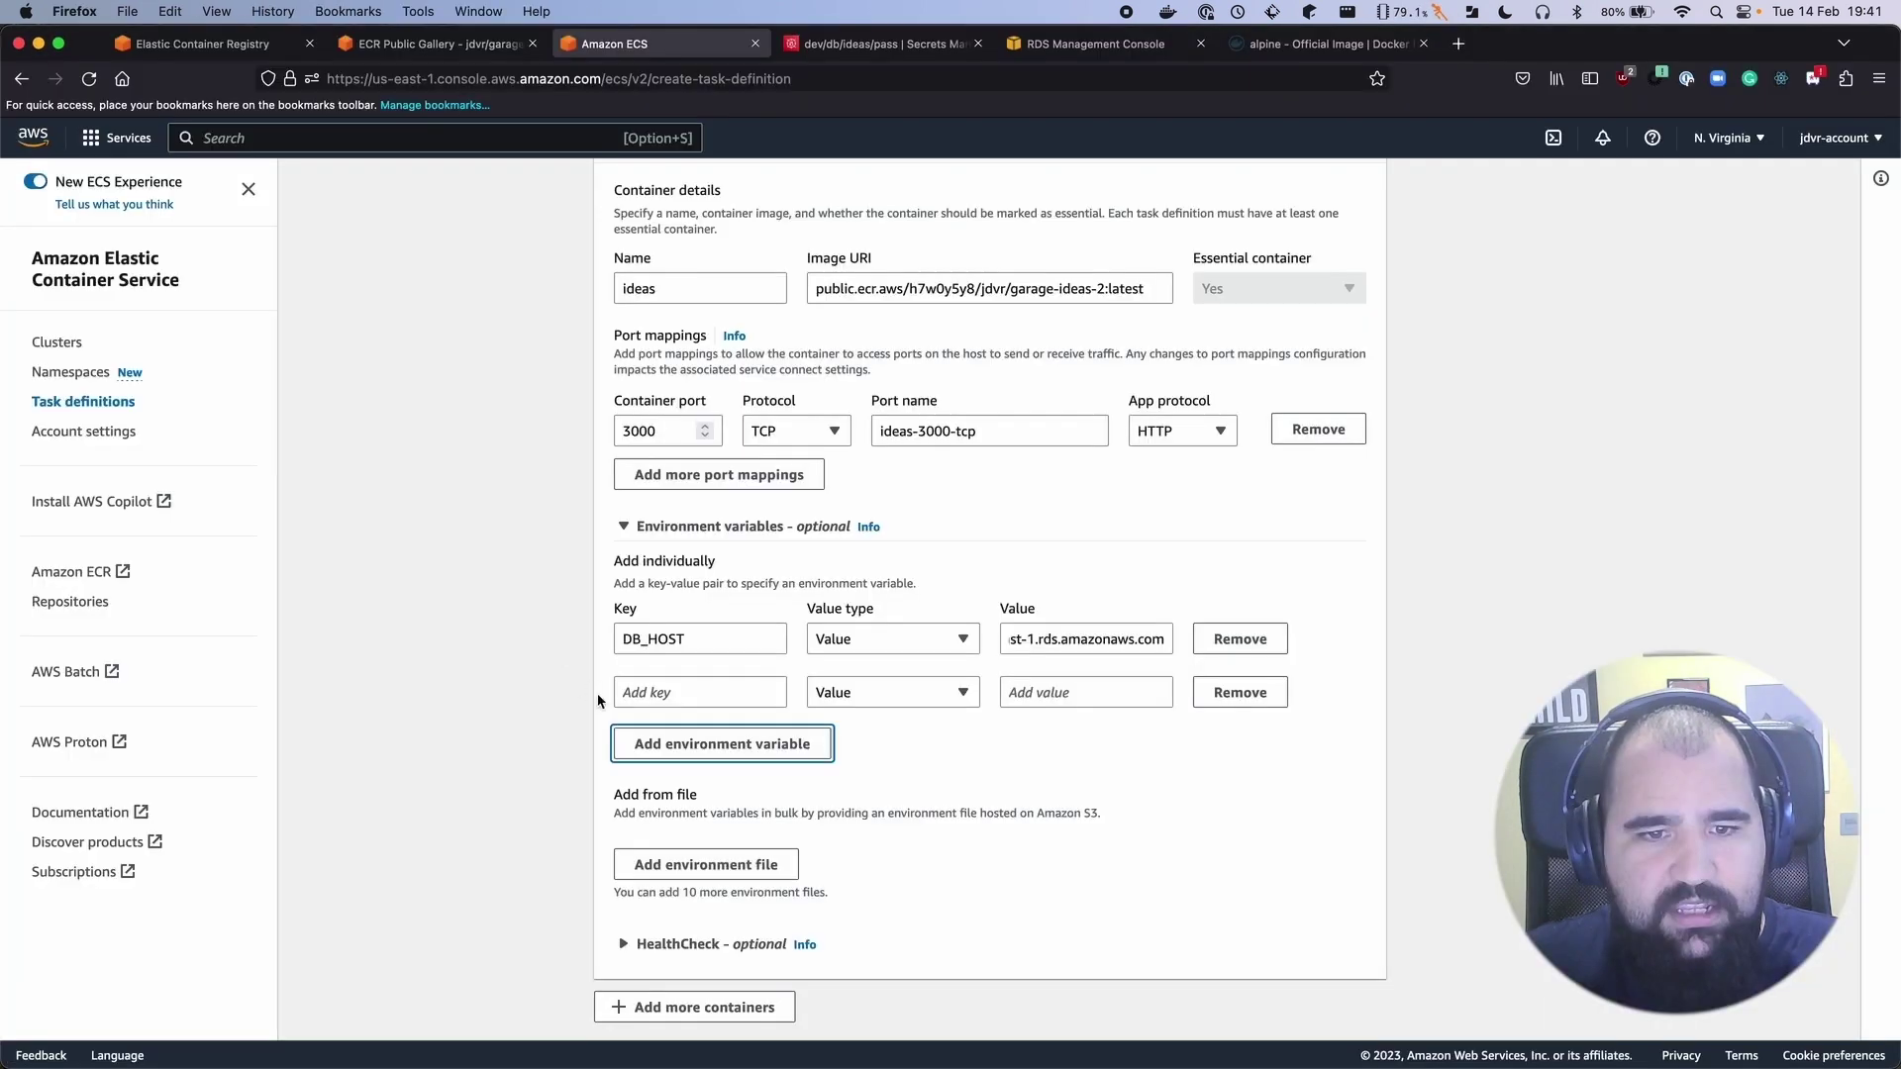
Check the DB name in the RDS configuration of the ideas database and set the DB_NAME value to postgres
left_click(1106, 46)
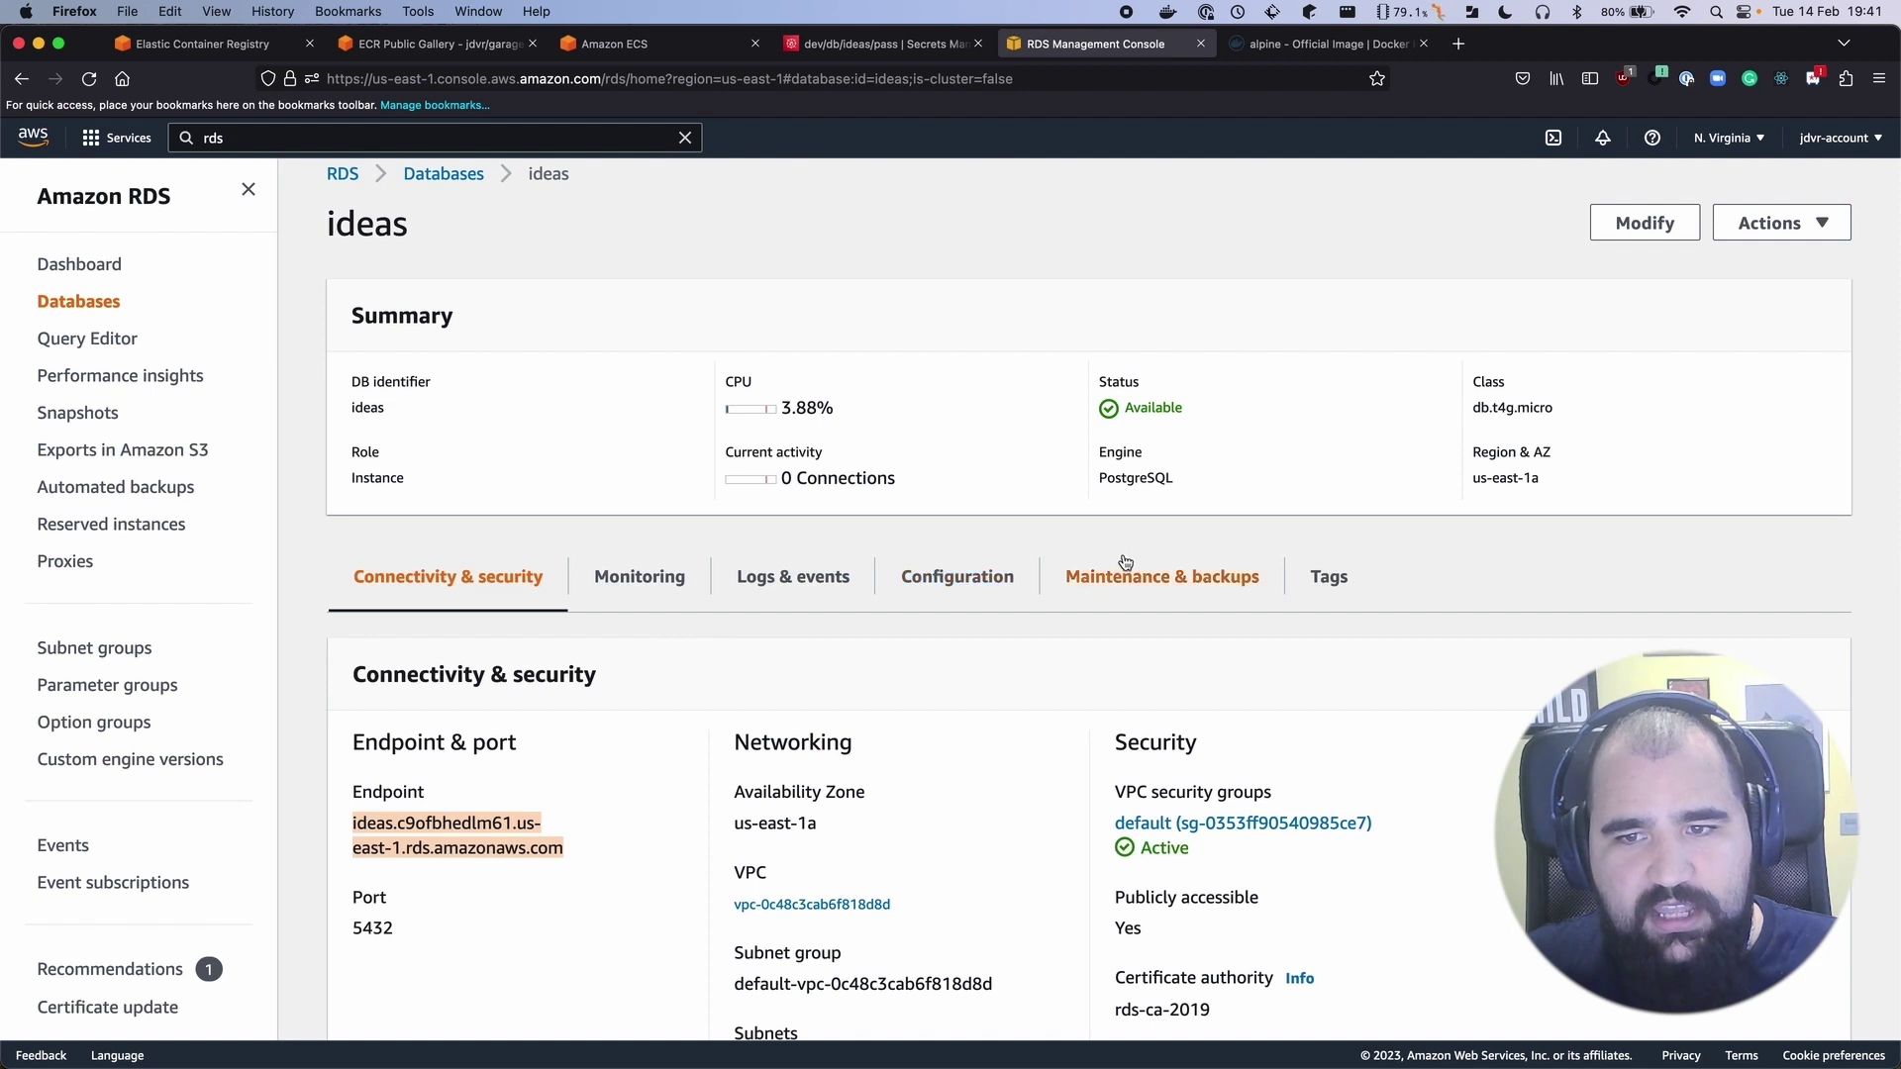
left_click(934, 584)
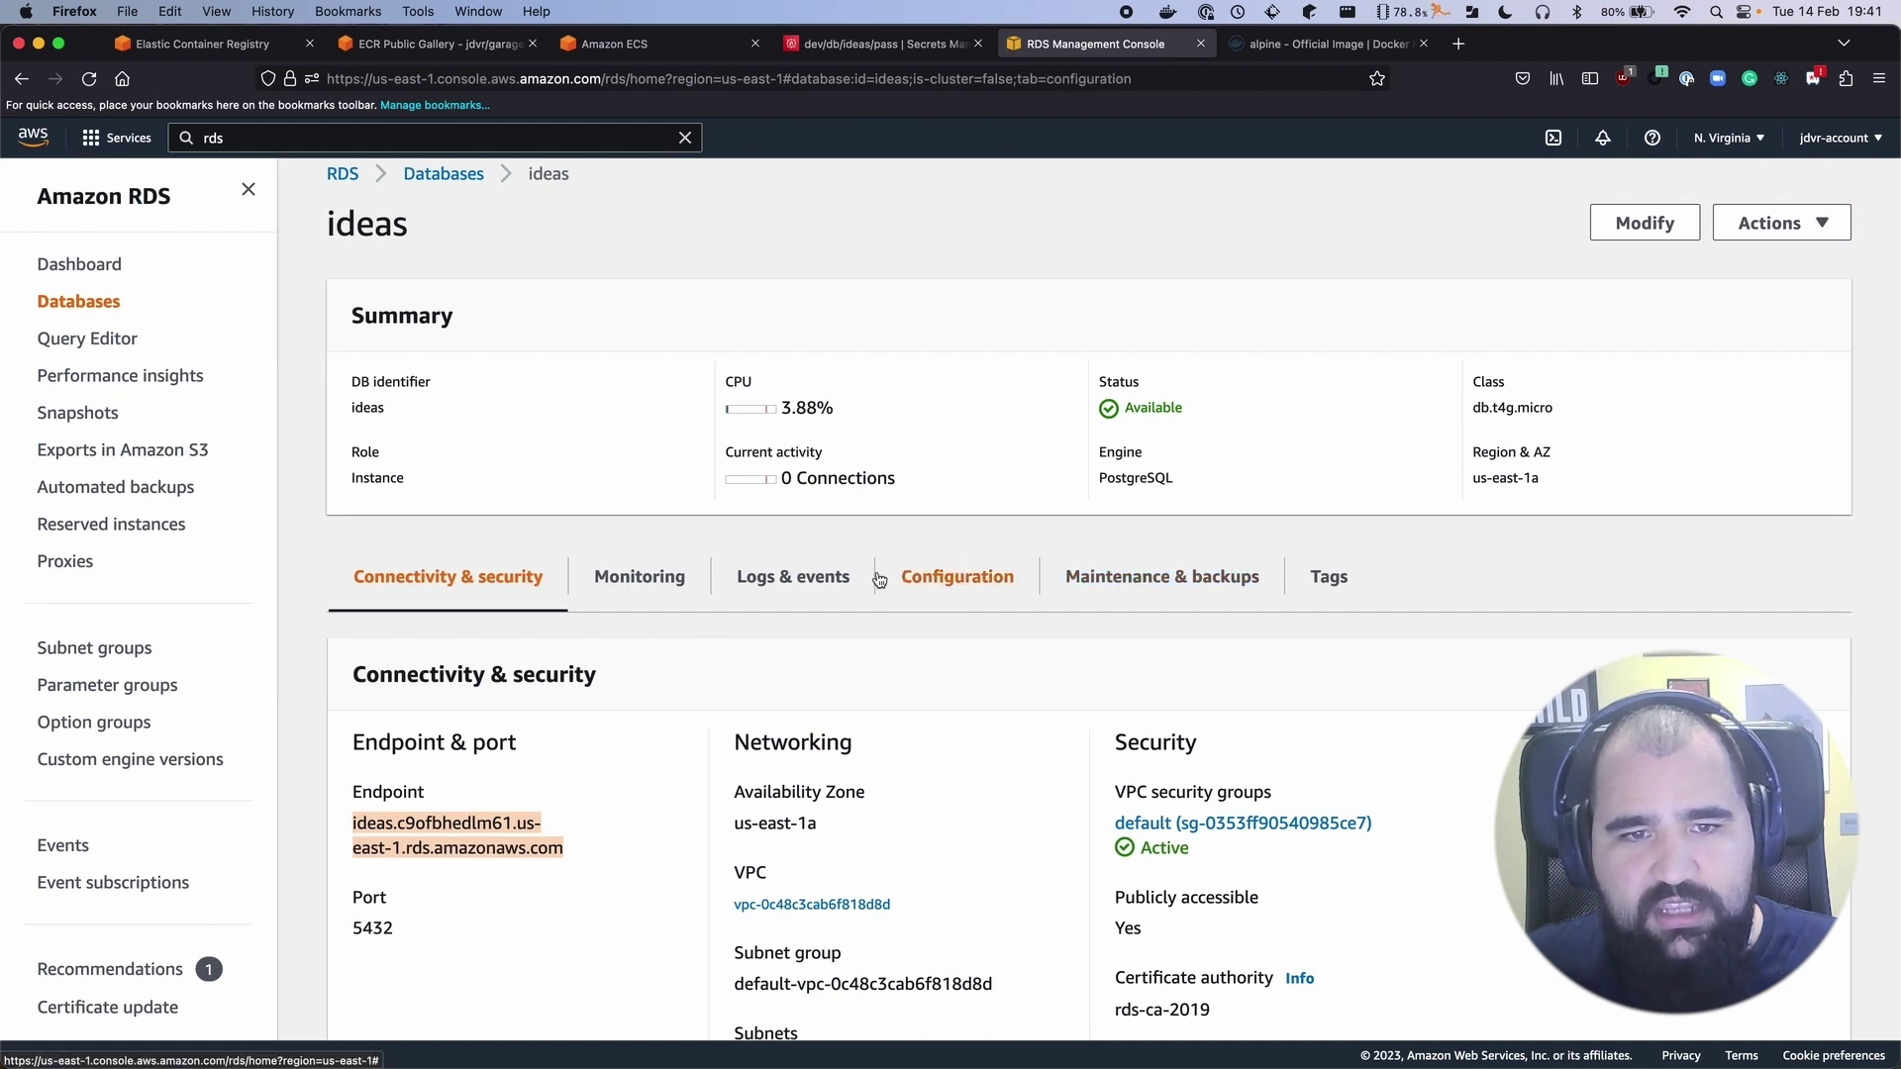
scroll(765, 570, "down", 2)
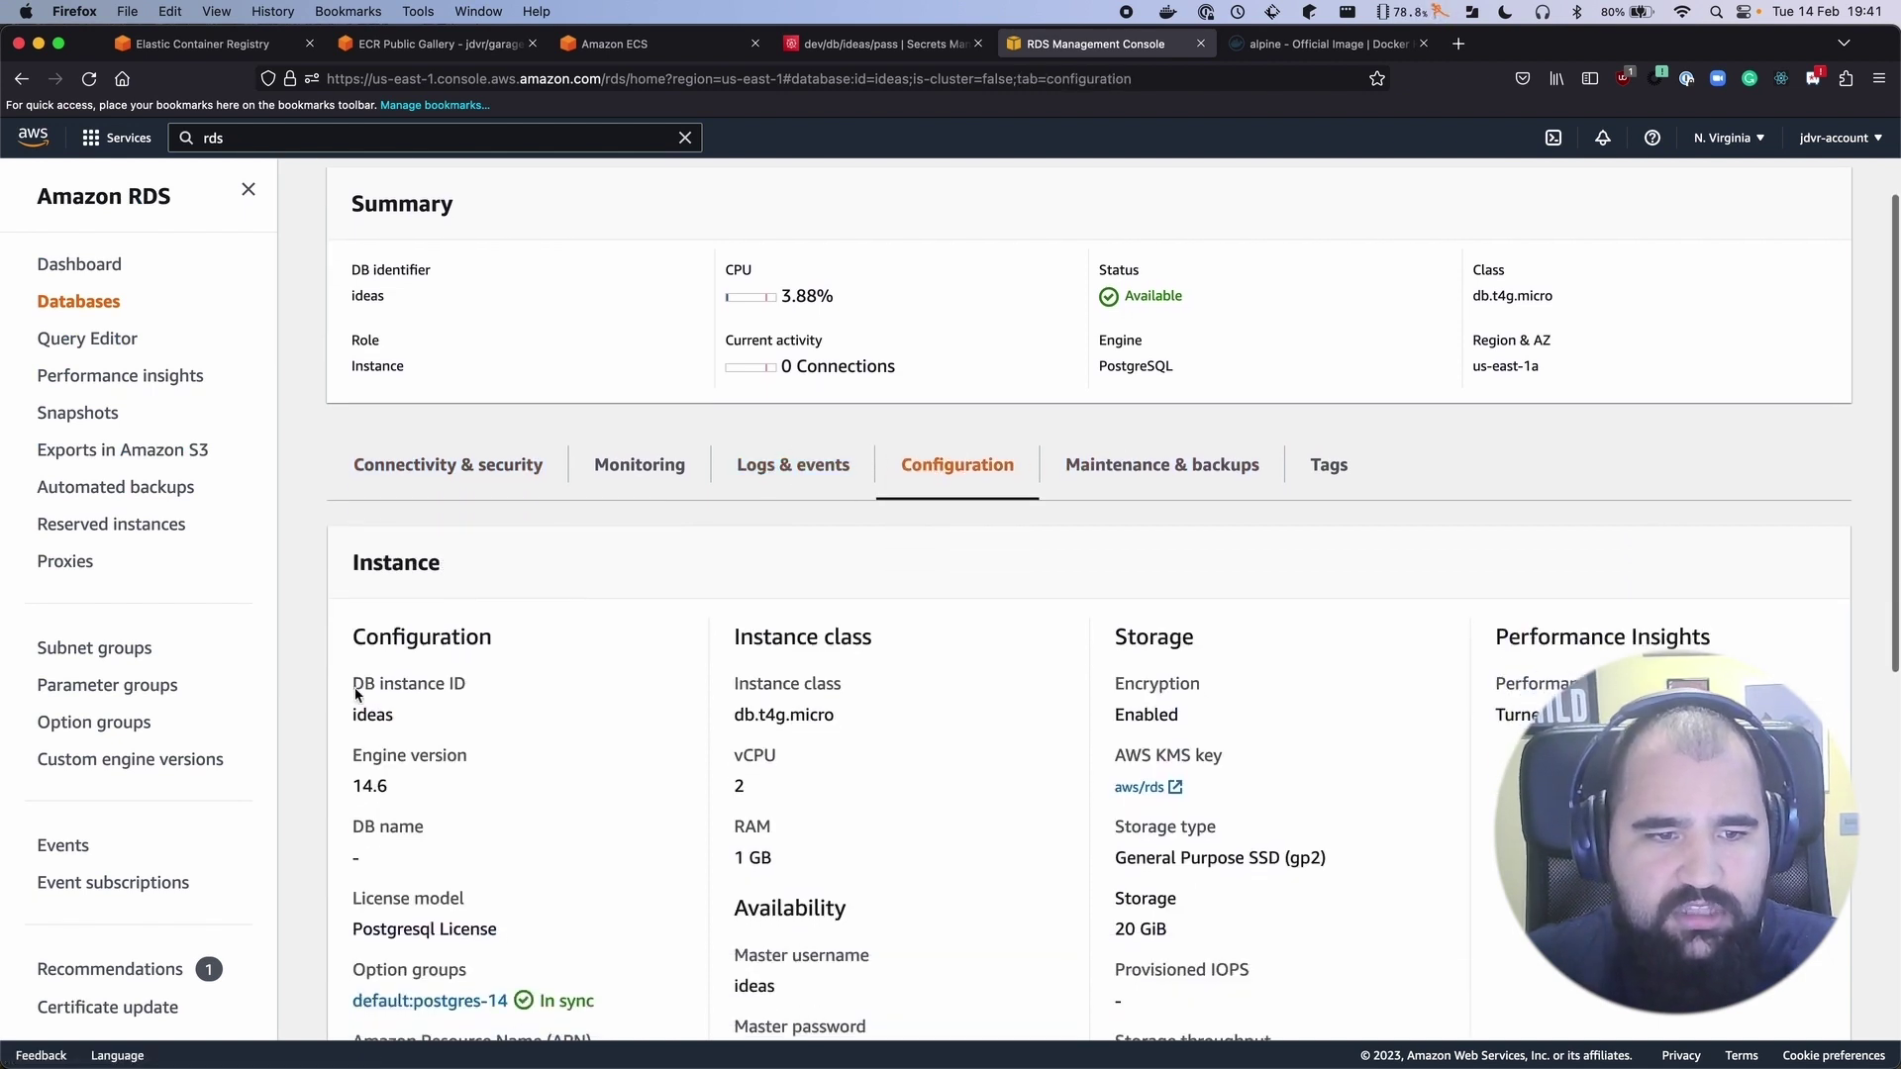
scroll(351, 871, "up", 1)
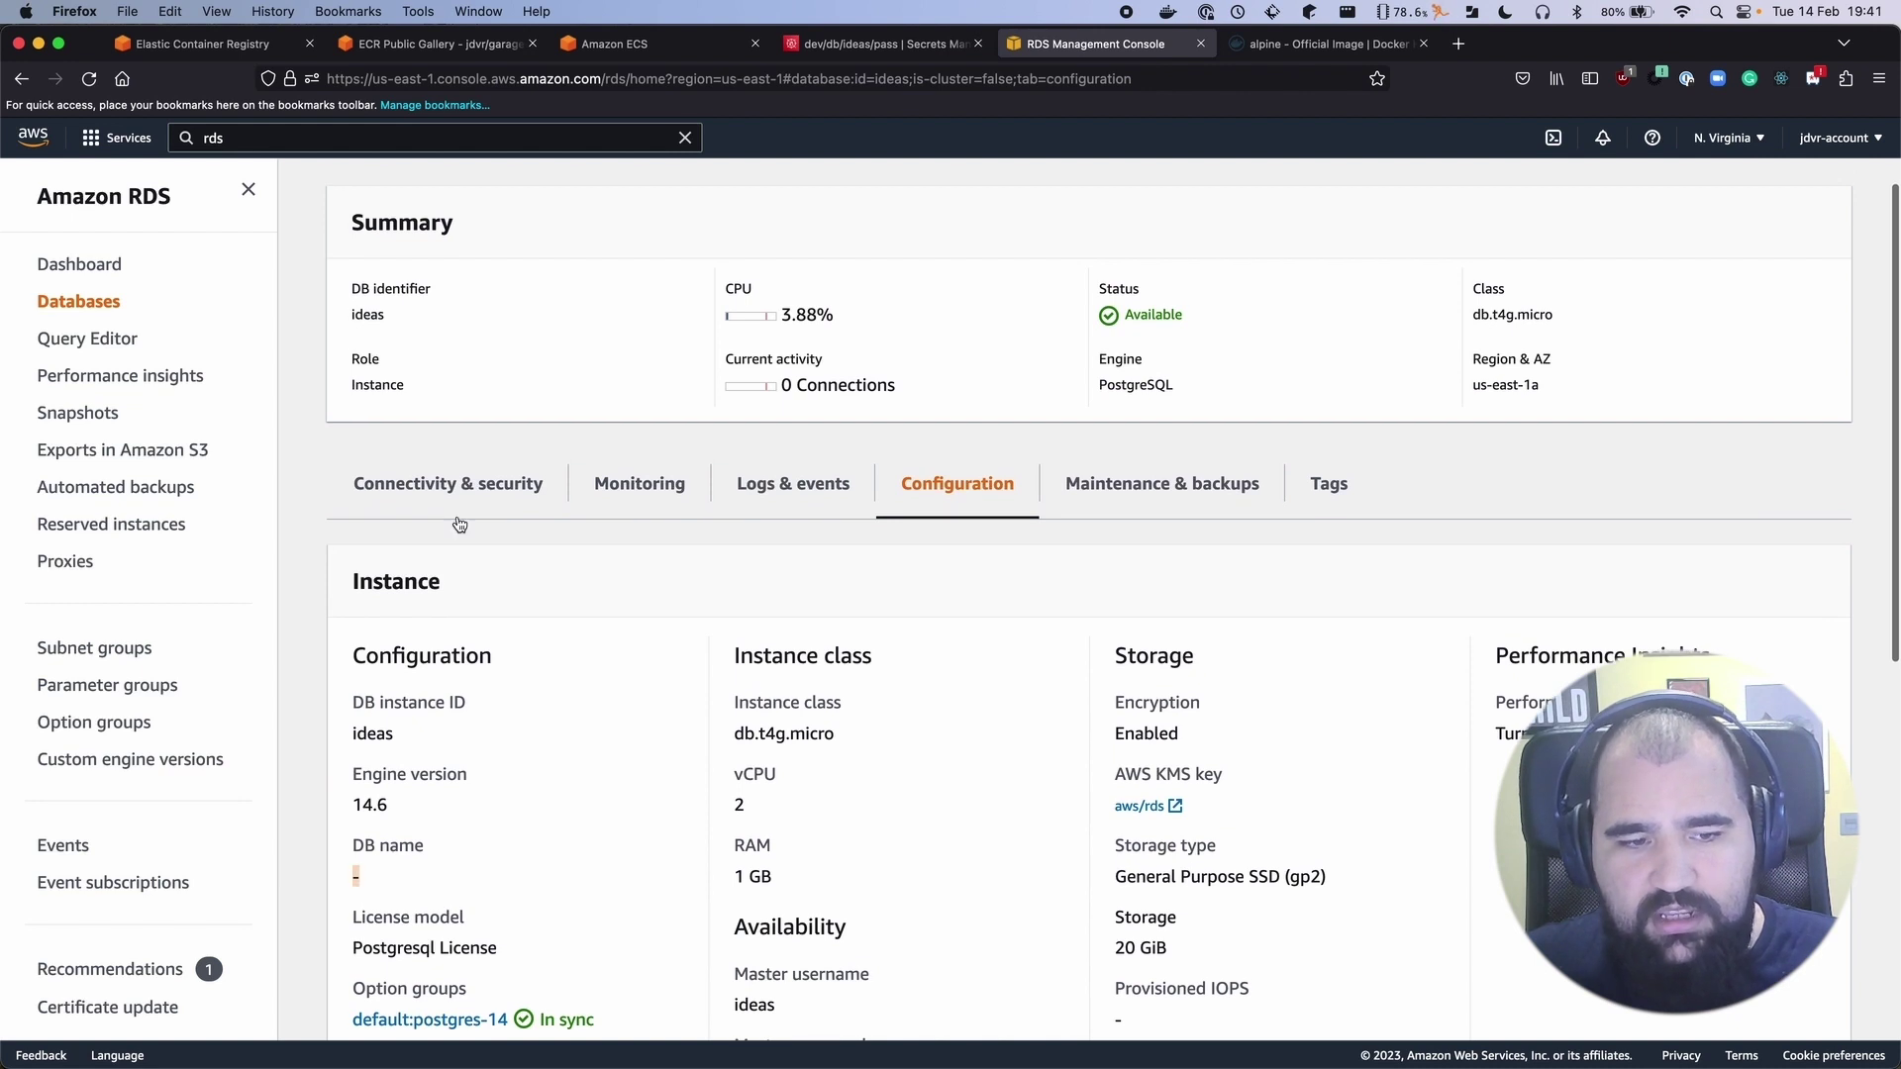
left_click(585, 51)
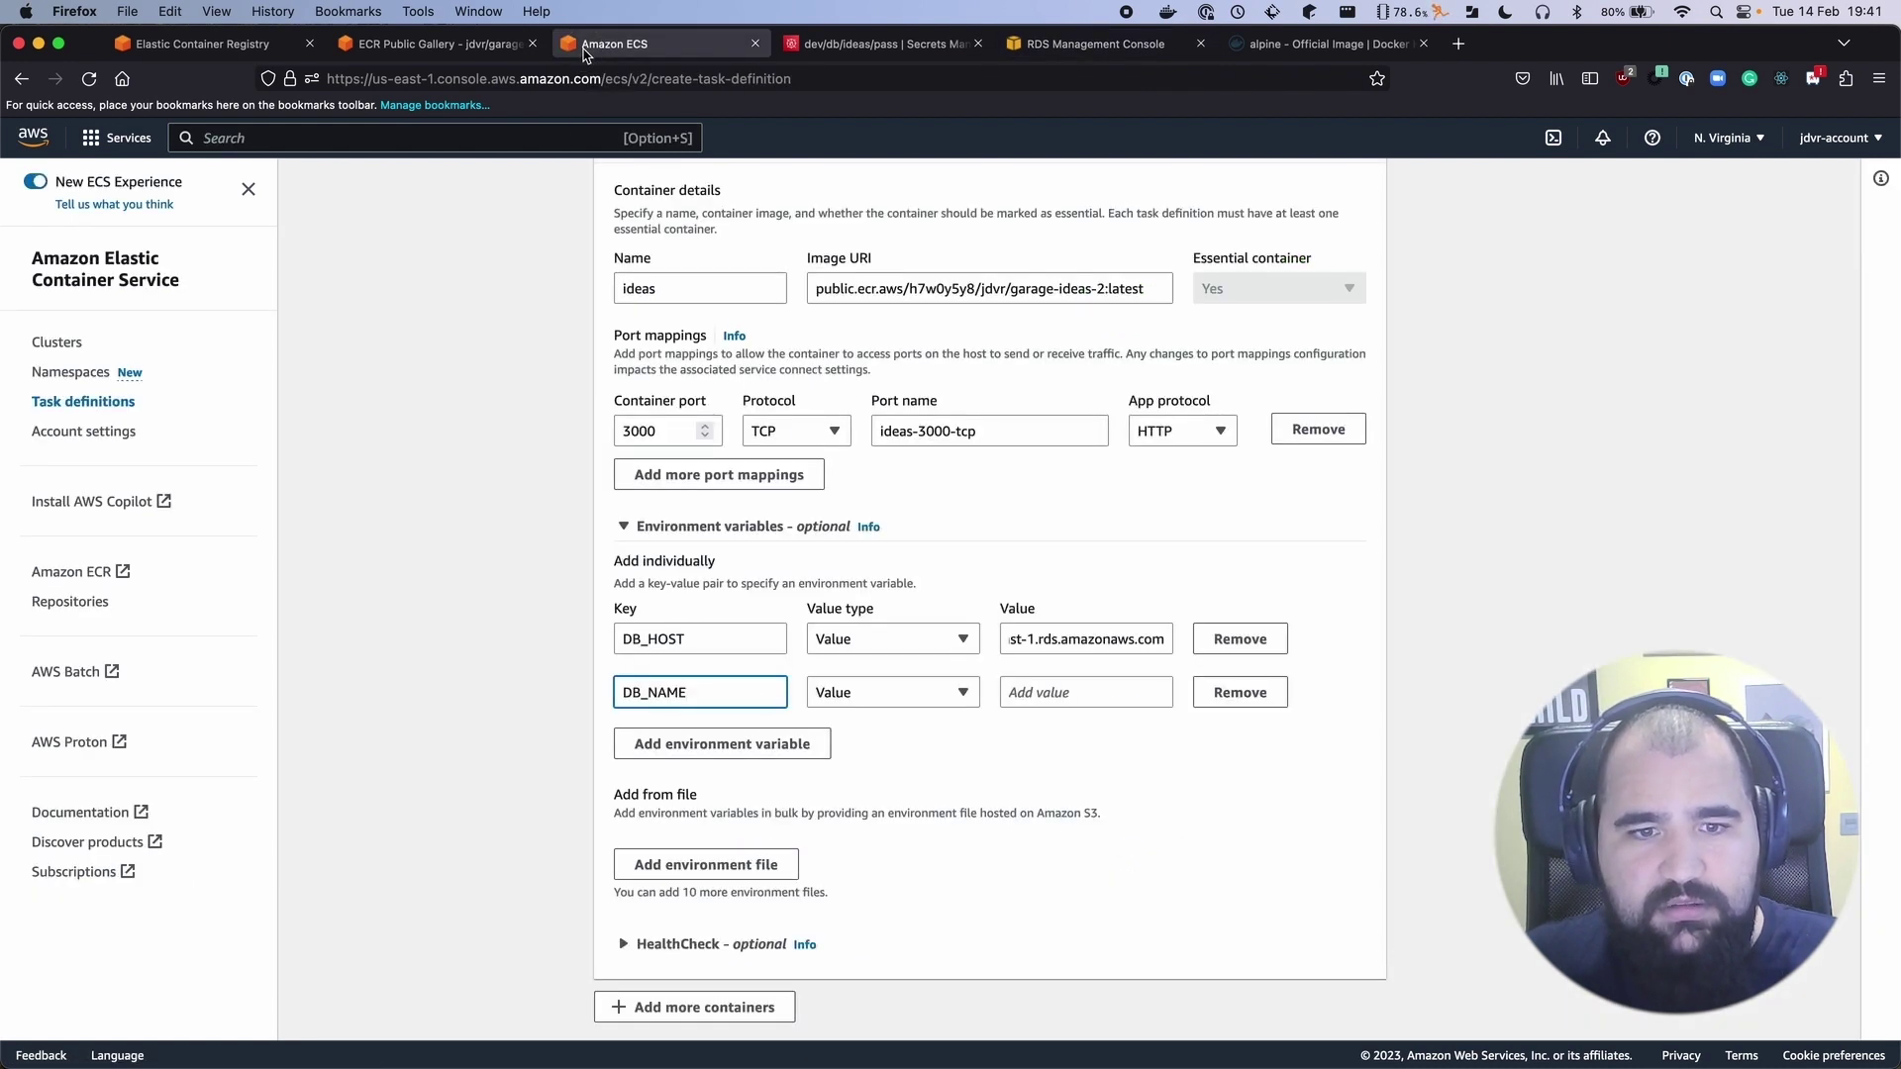
key("Tab")
key("Tab")
type("postg")
Add another environment variable with the key DB_USERNAME, copied from readDBConfigFromEnv in index.js
key("super+Tab")
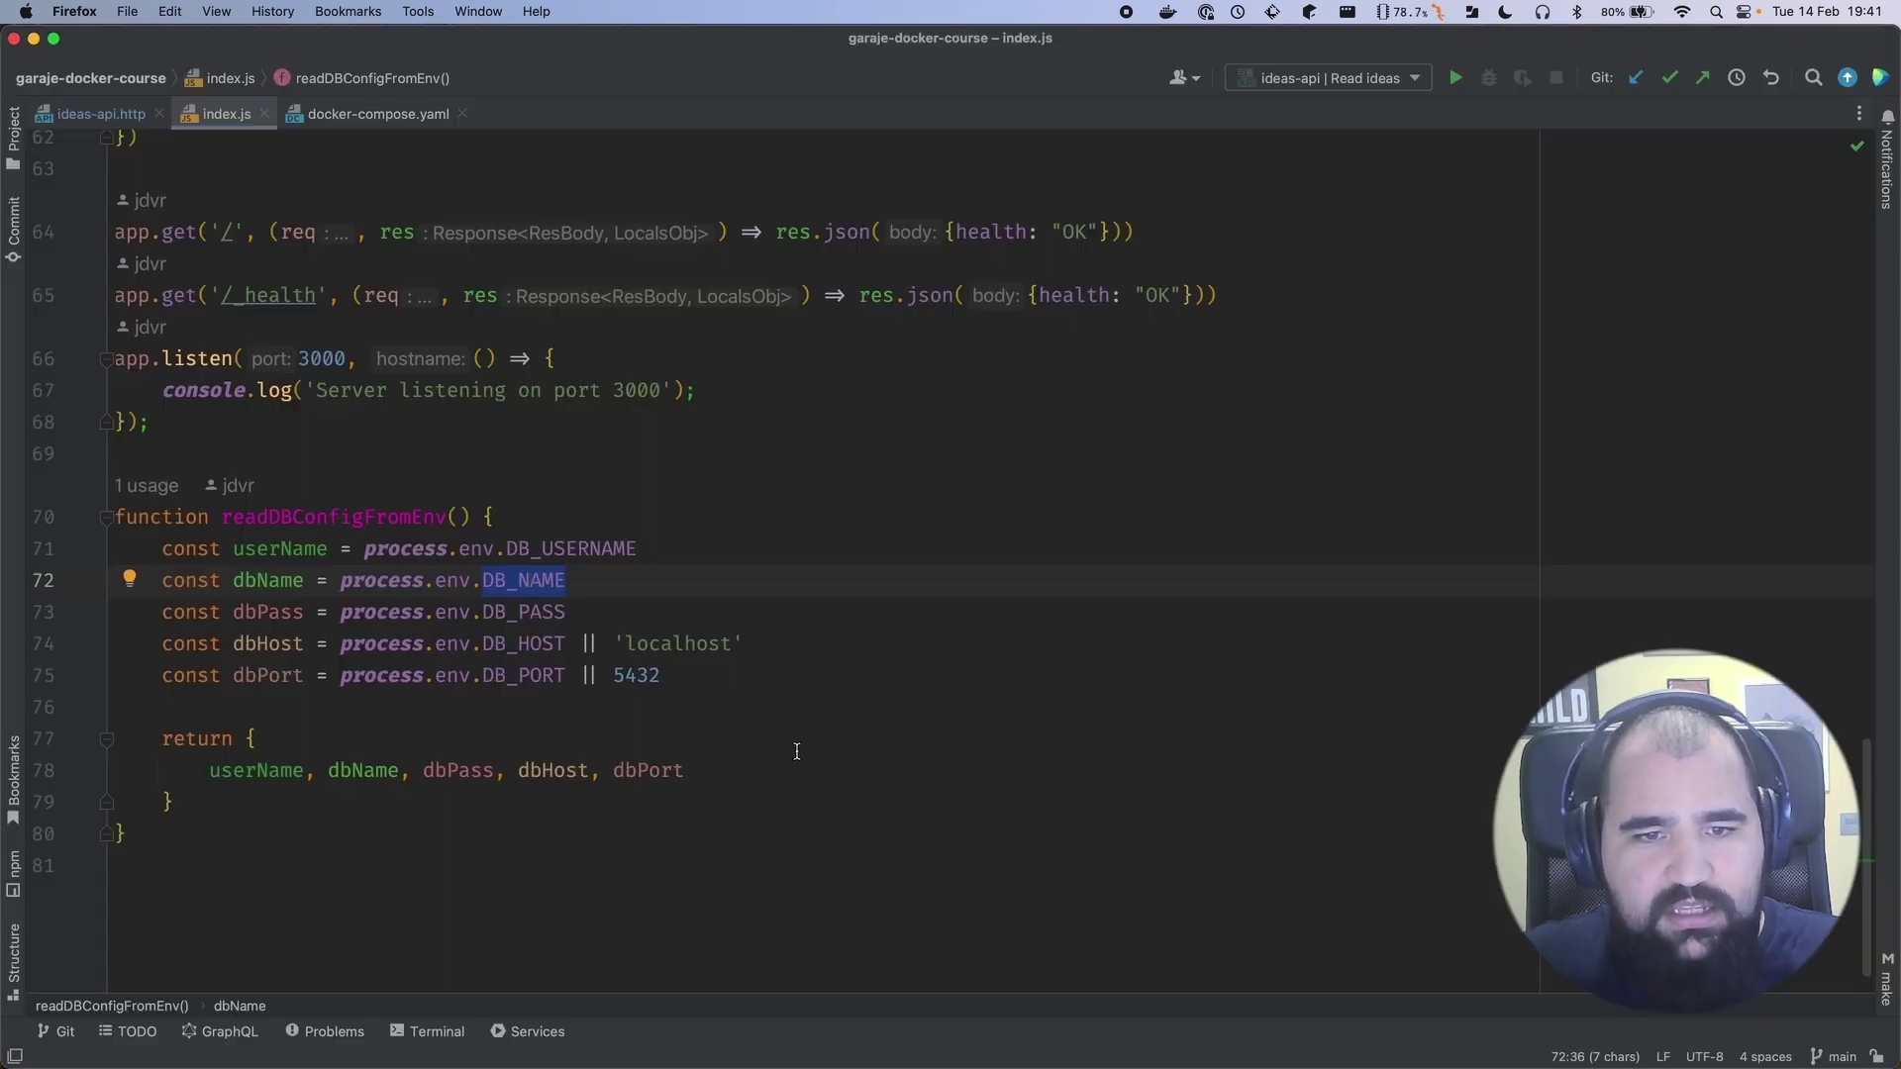
left_click(541, 549)
double_click(542, 550)
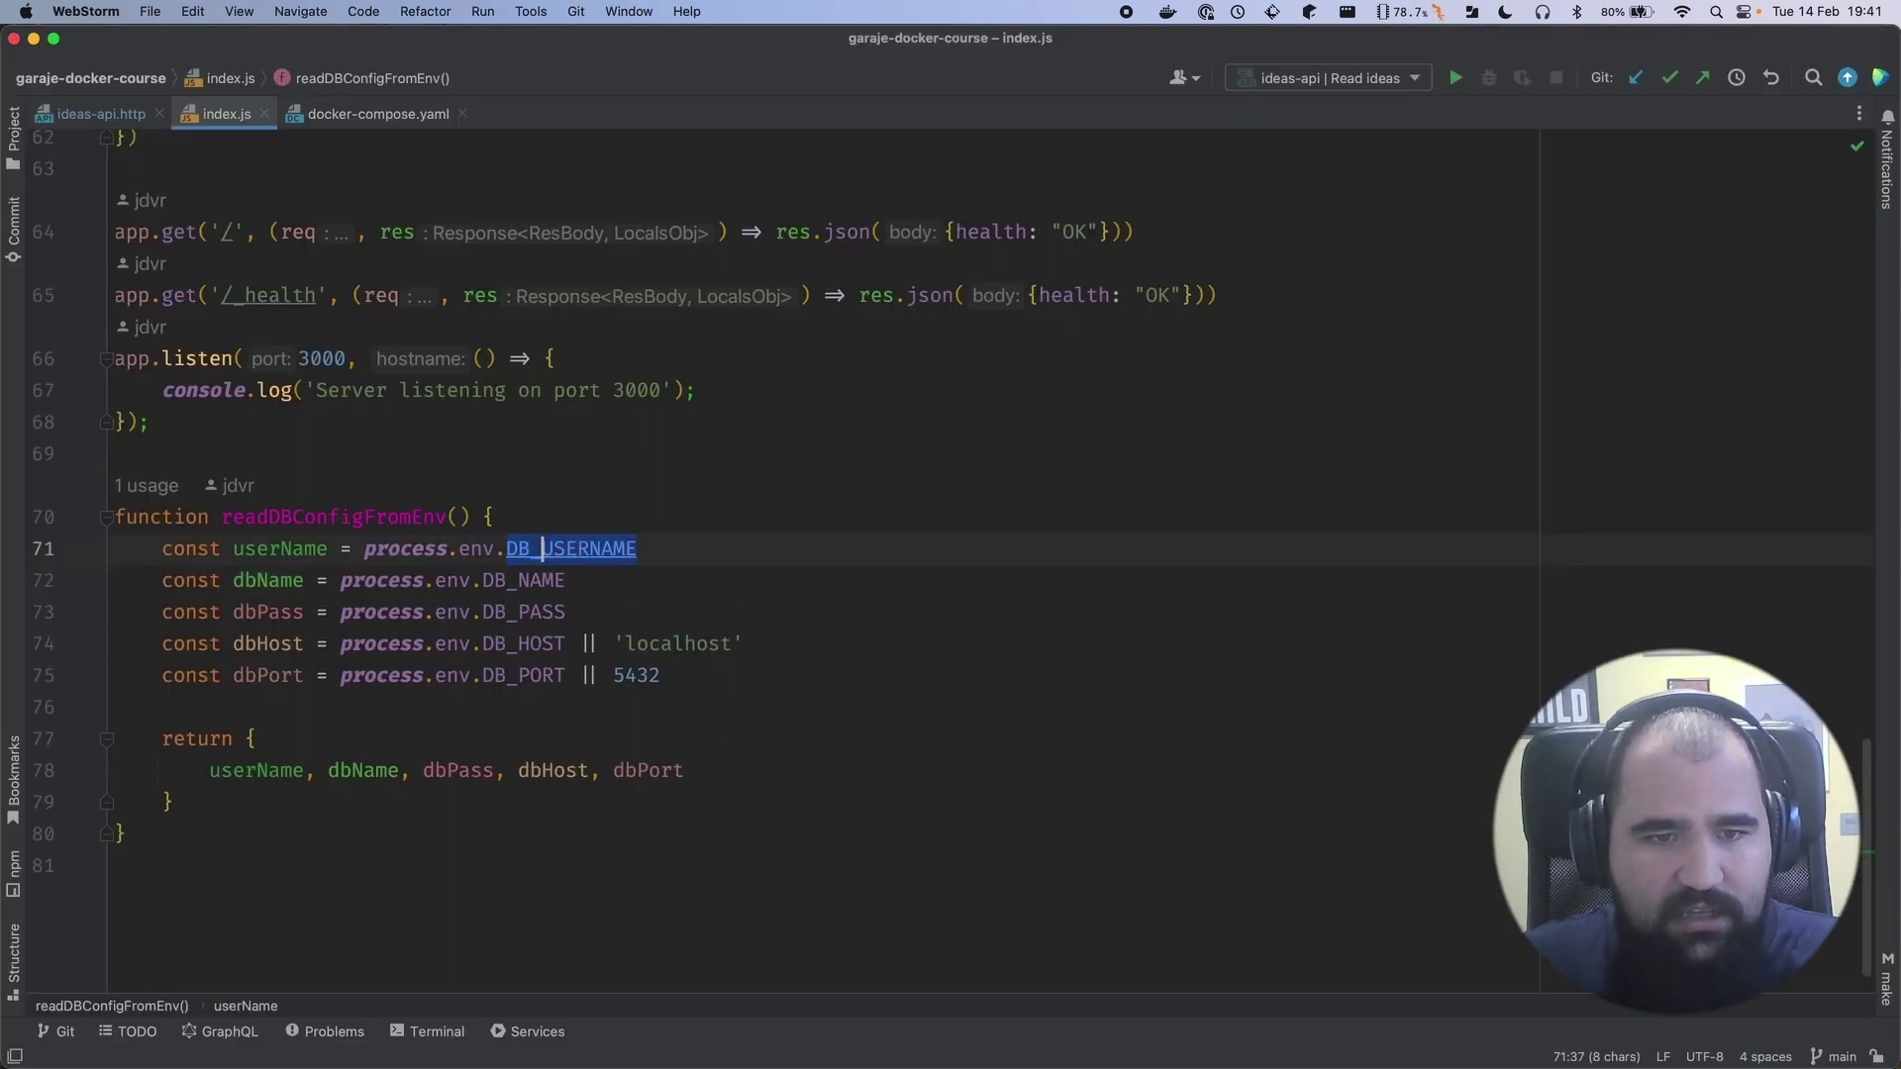
key("super+c")
key("super+Tab")
key("super+v")
Look up the master username in the RDS configuration and set the DB_USERNAME value to ideas
left_click(1119, 42)
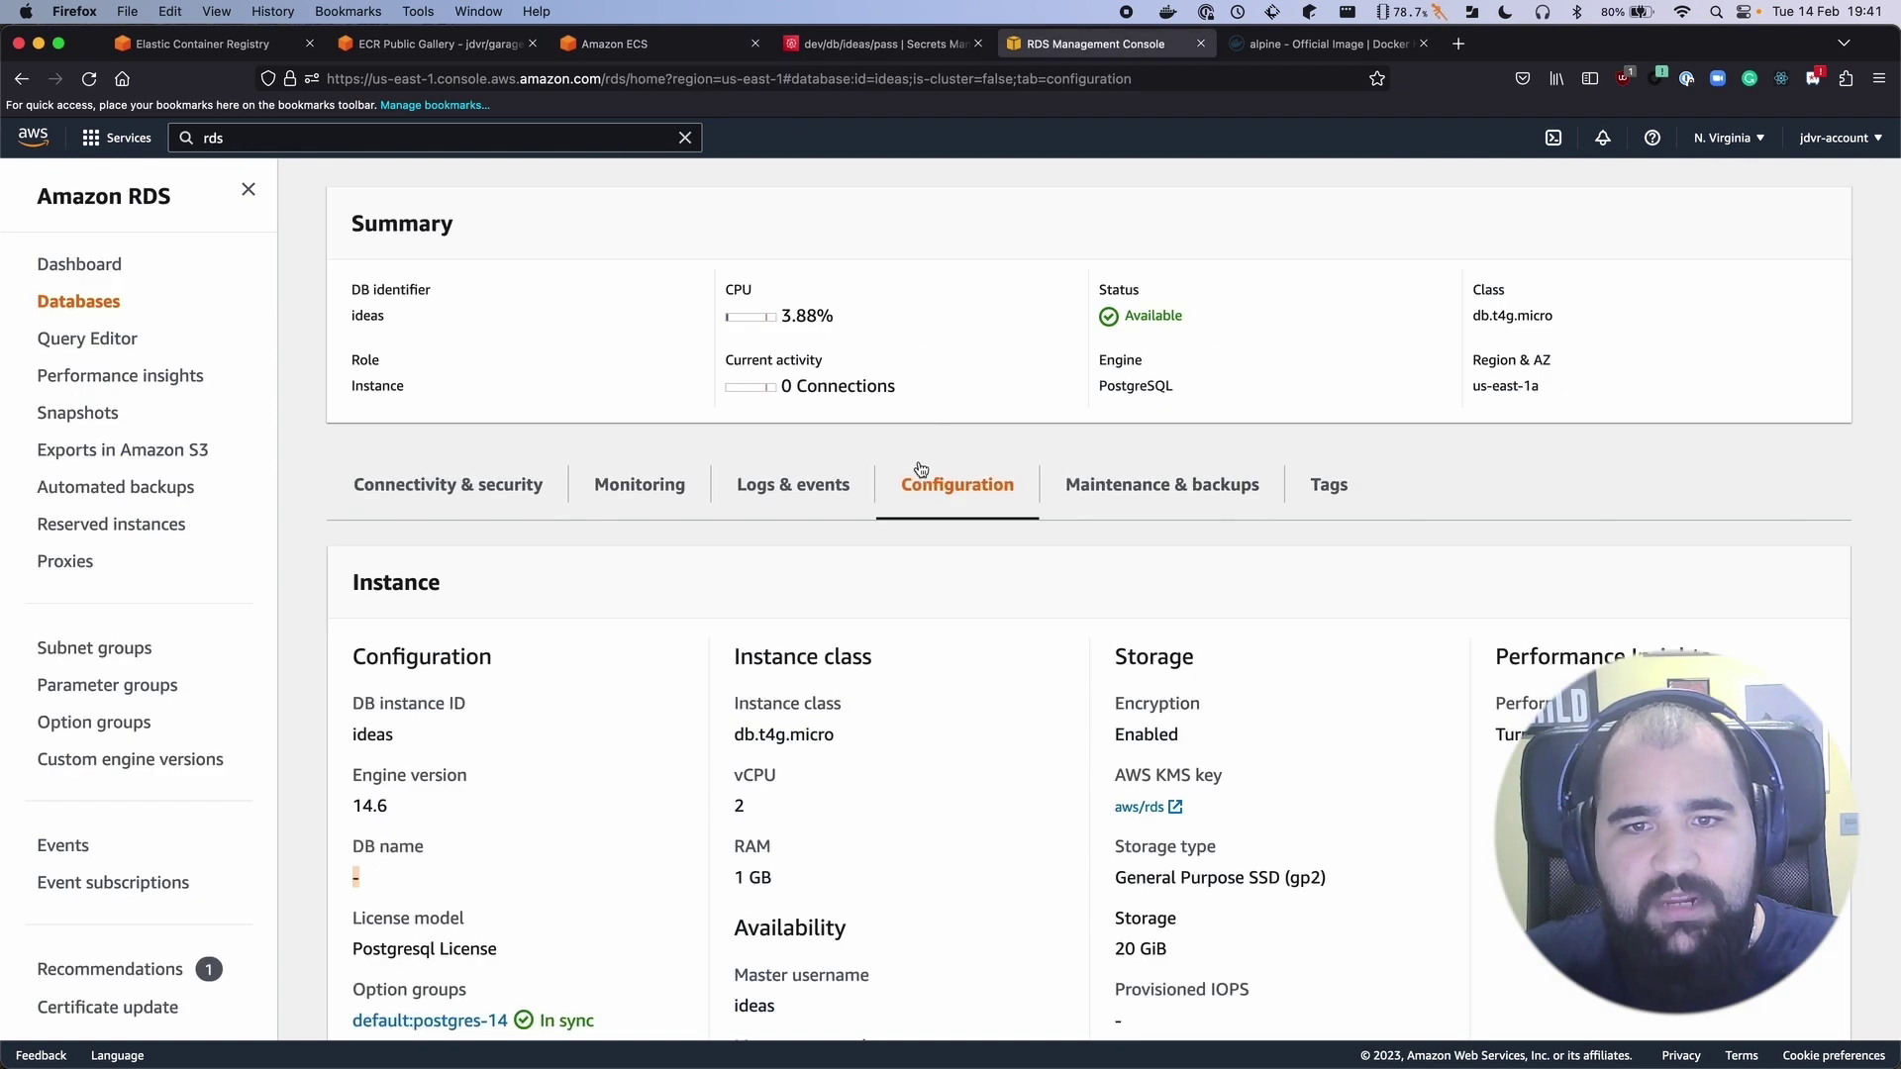
scroll(737, 907, "down", 2)
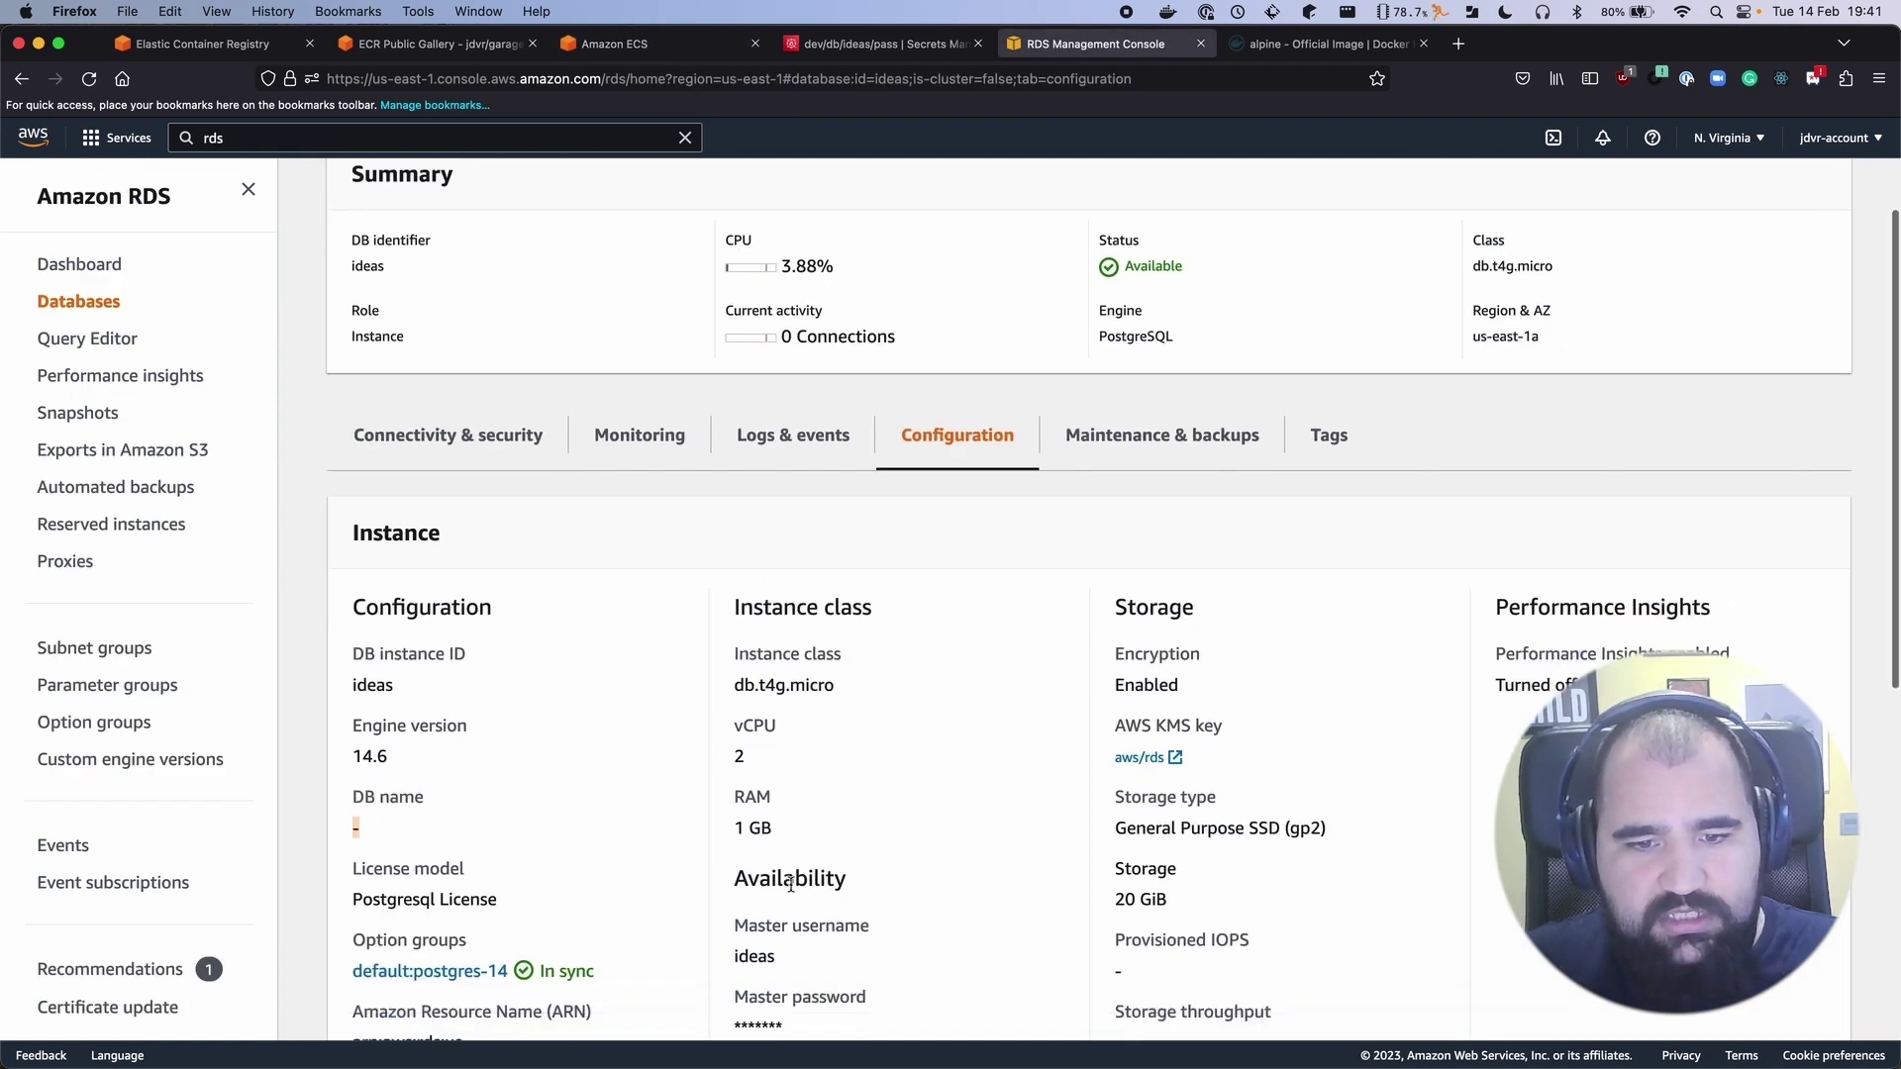
left_click(615, 44)
key("Tab")
key("Tab")
type("ide")
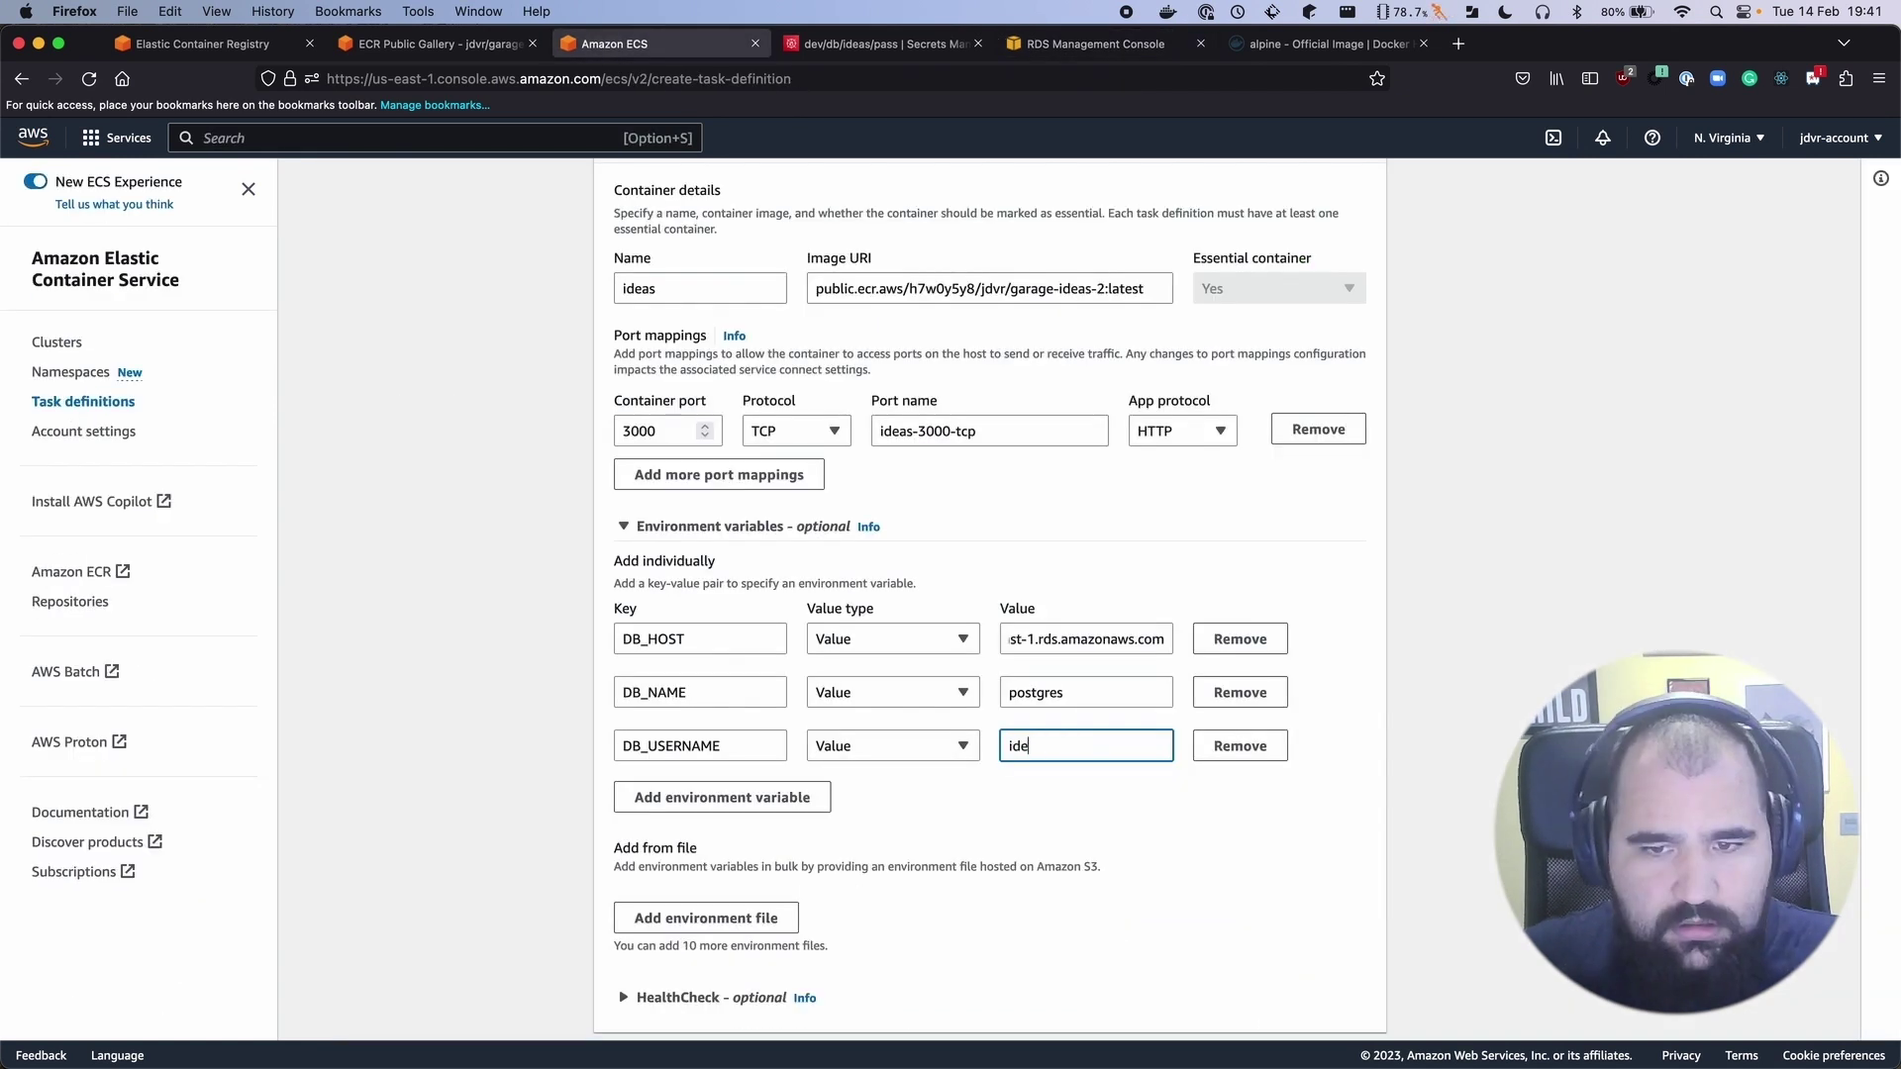
Add an environment variable with the key DB_PASS, copied from index.js, and set its value type to ValueFrom
left_click(779, 796)
key("super+Tab")
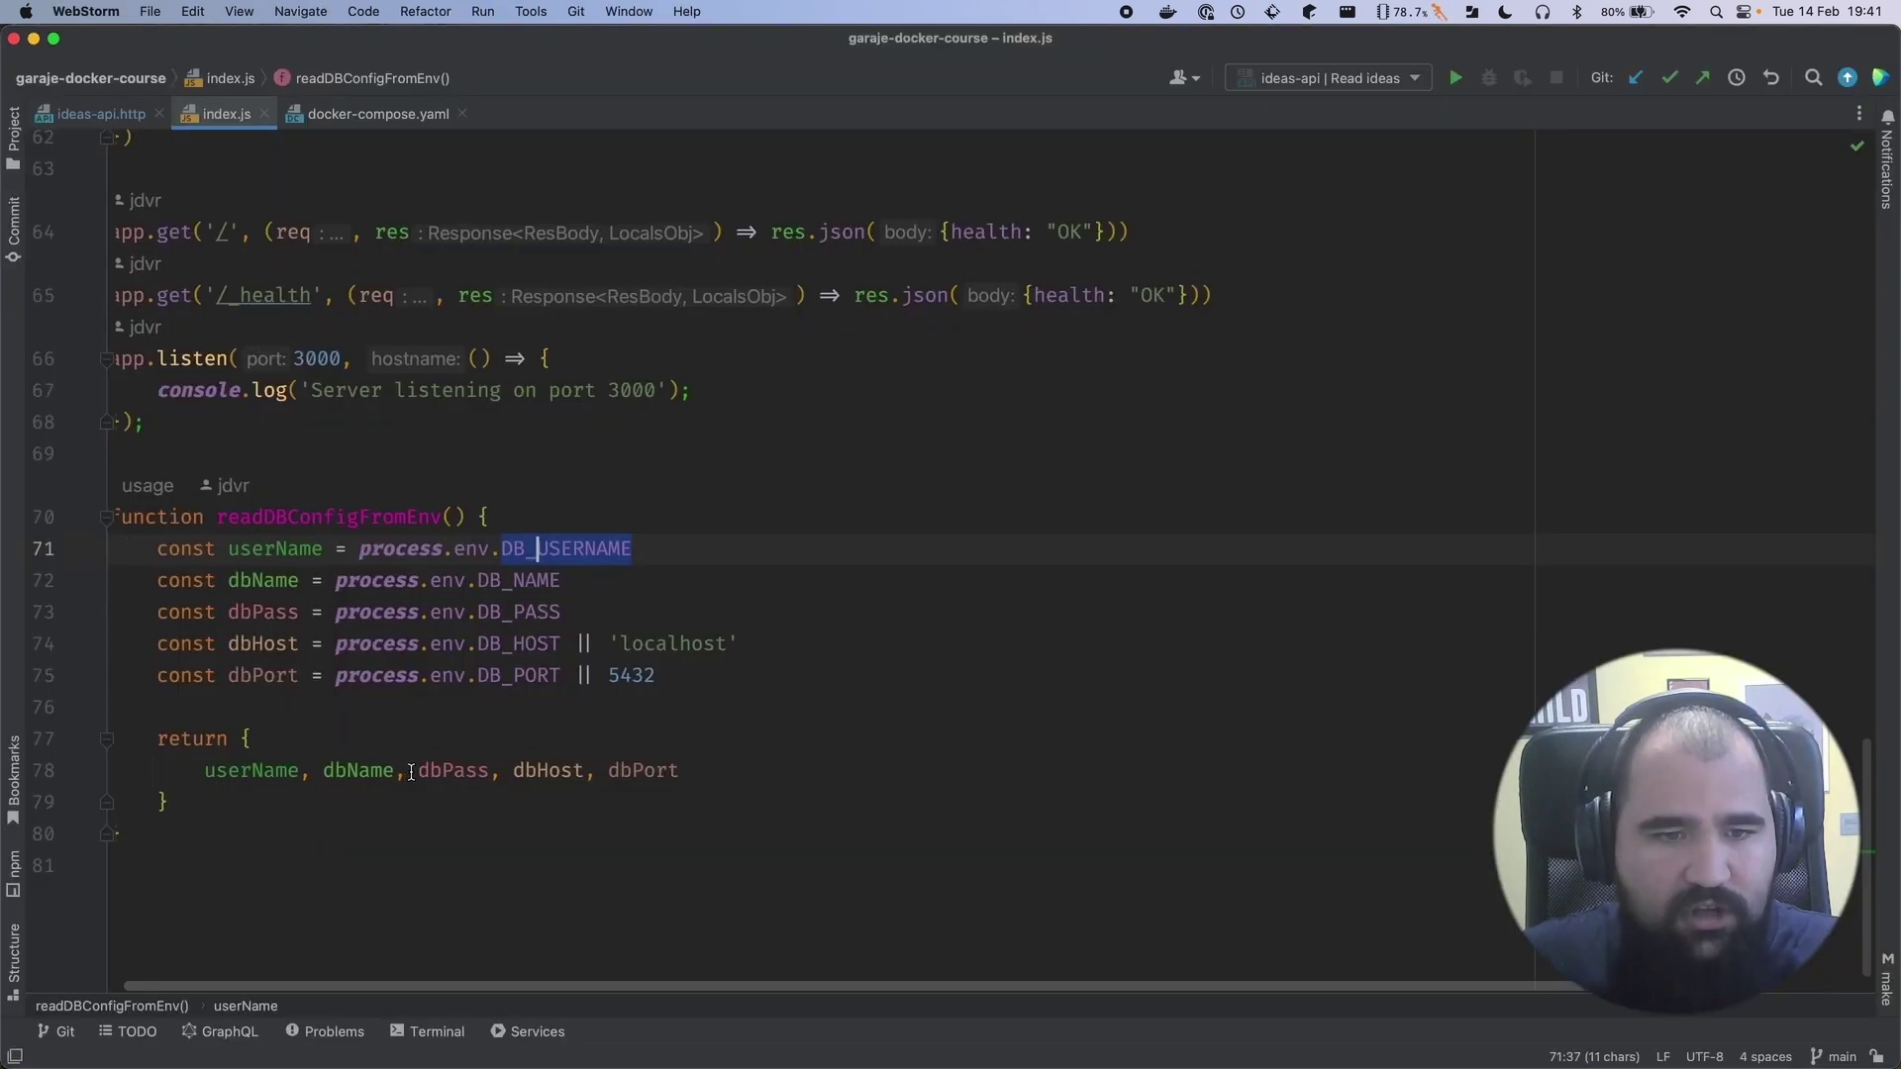
left_click_drag(477, 675, 656, 675)
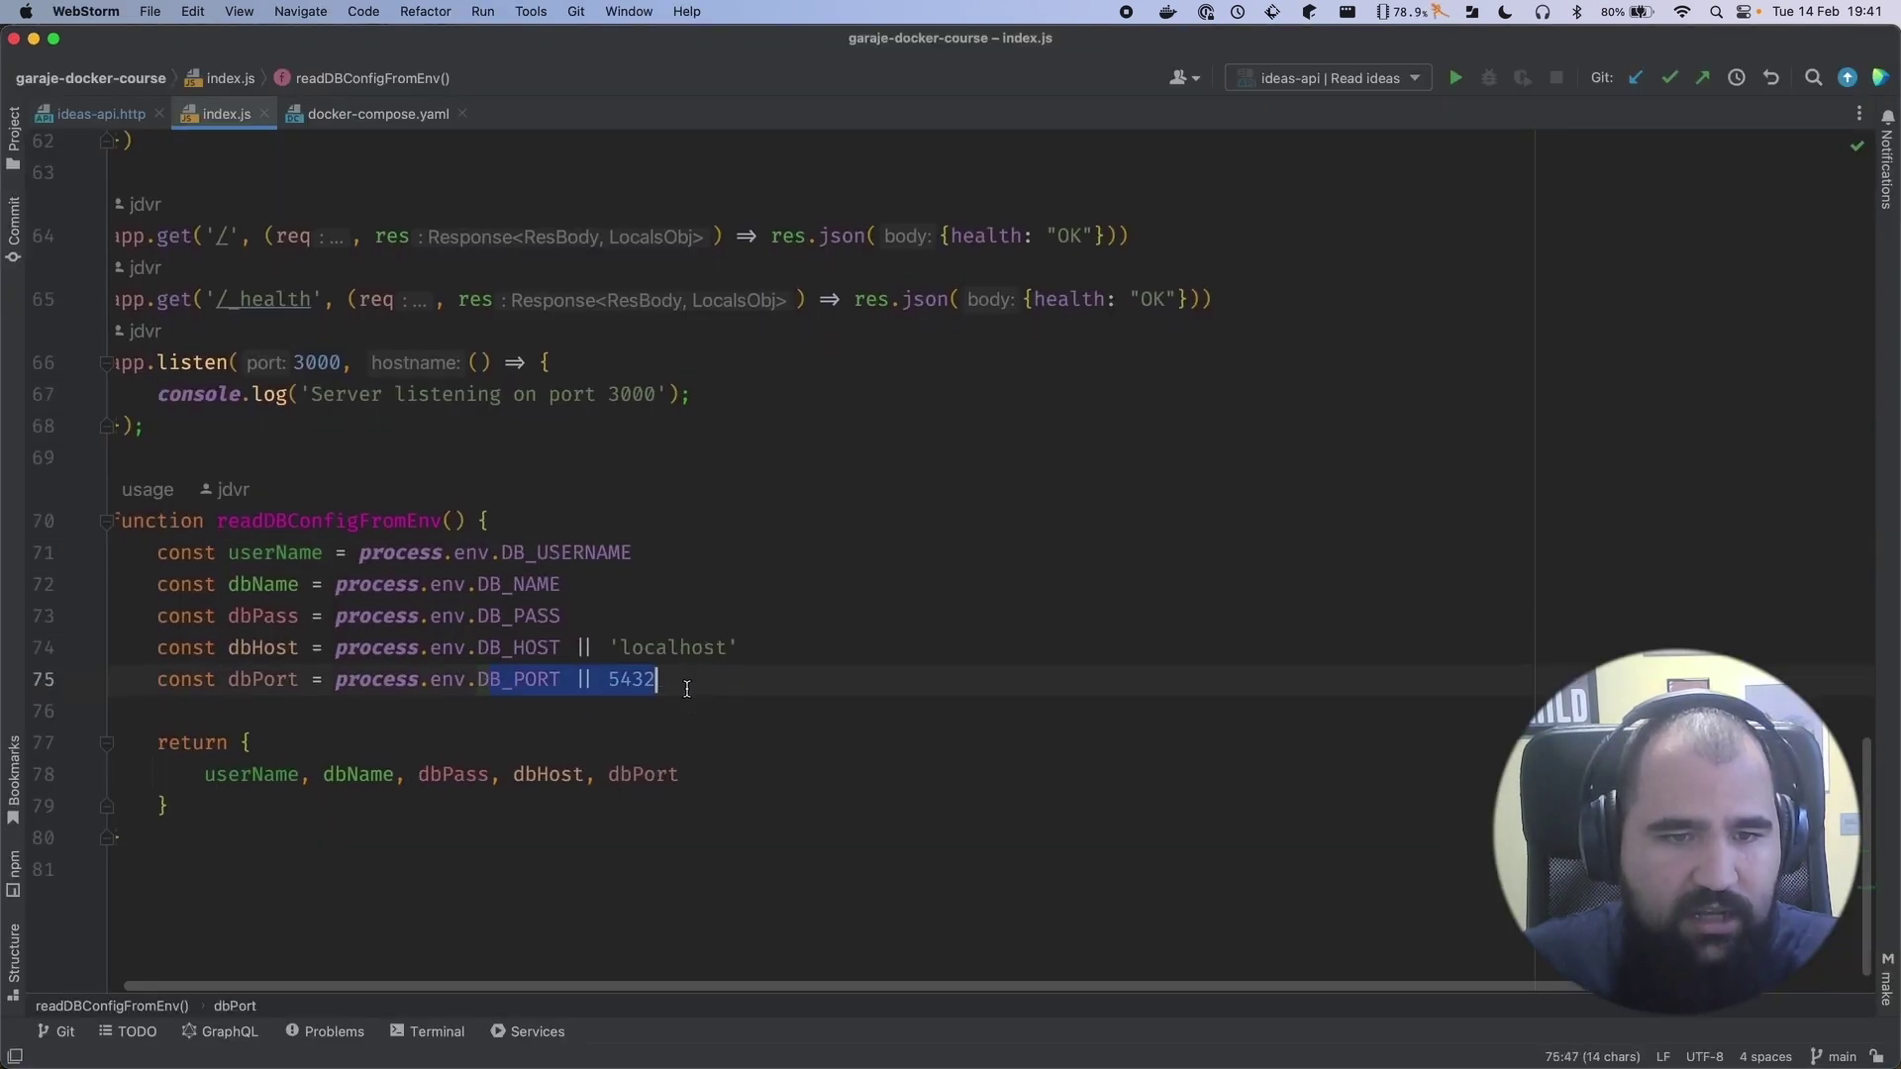
key("Right")
double_click(525, 618)
key("super+Tab")
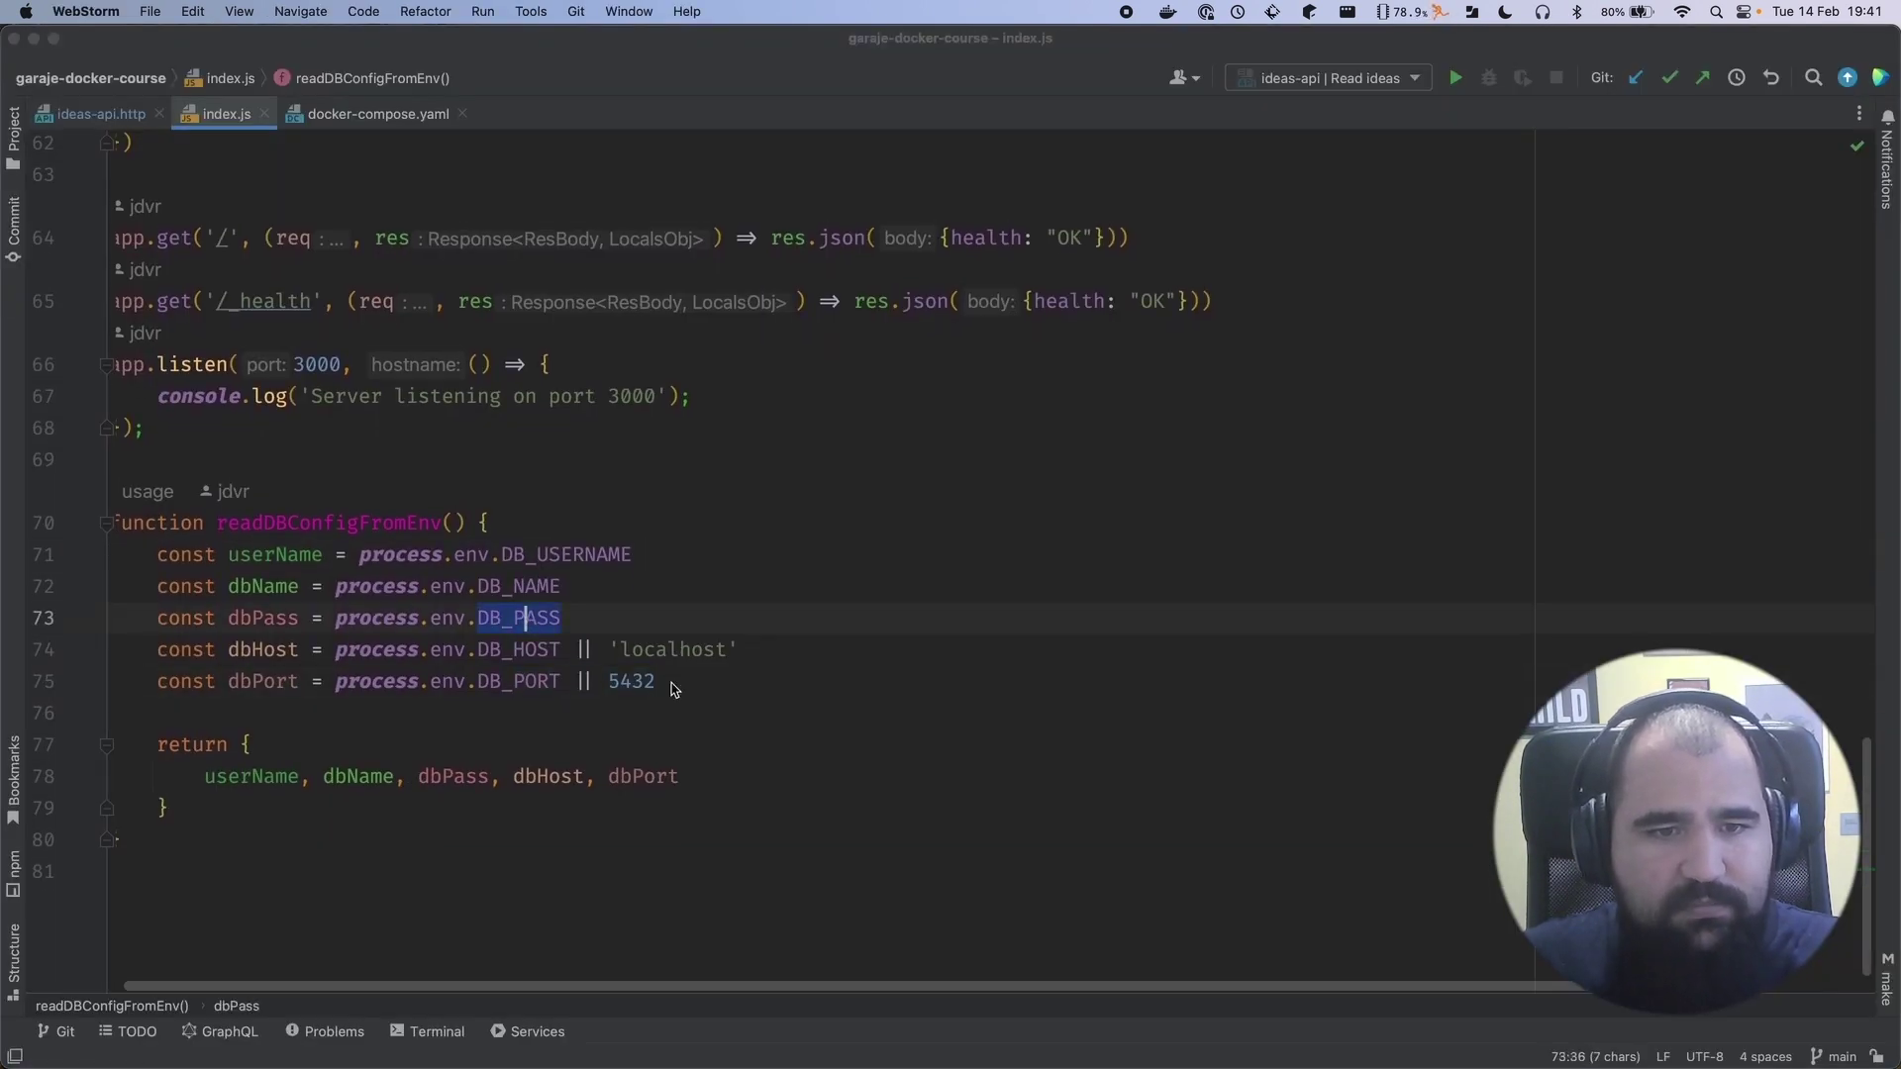
left_click(681, 804)
key("ctrl+v")
left_click(878, 804)
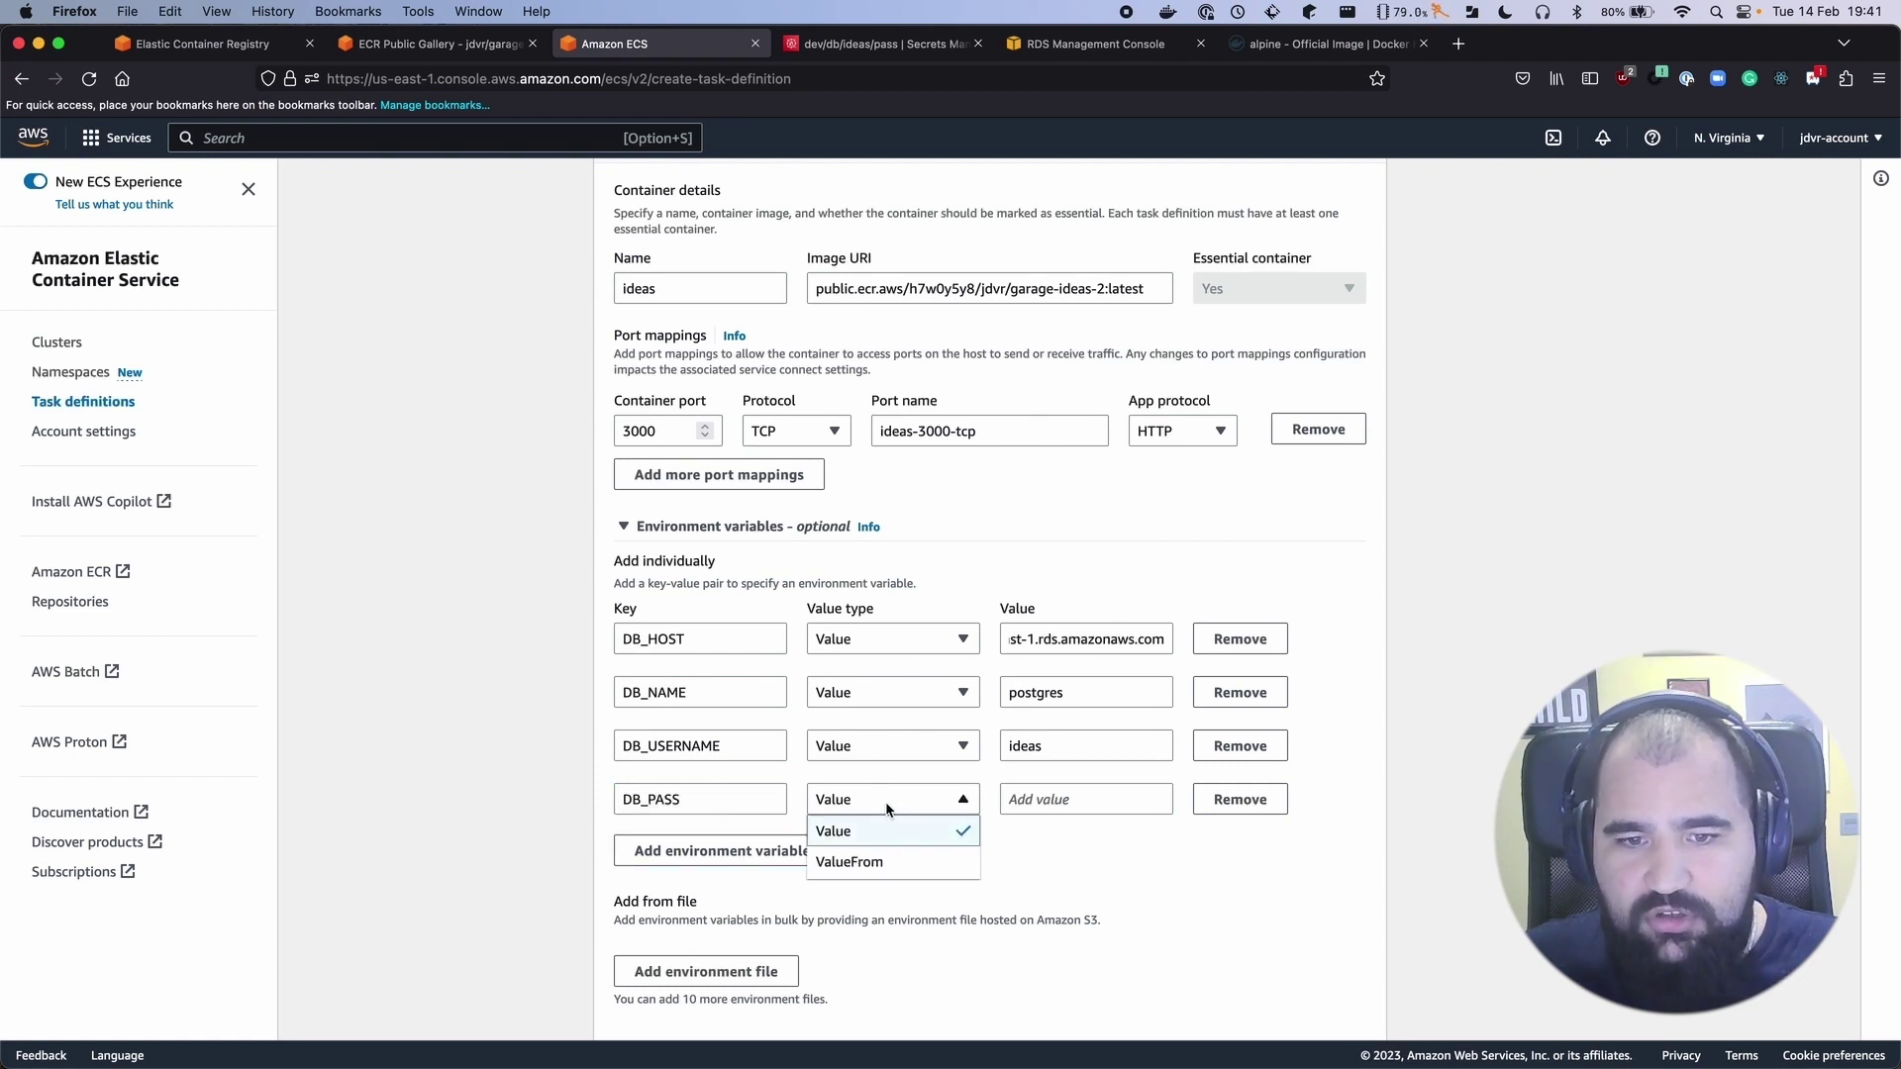
left_click(877, 855)
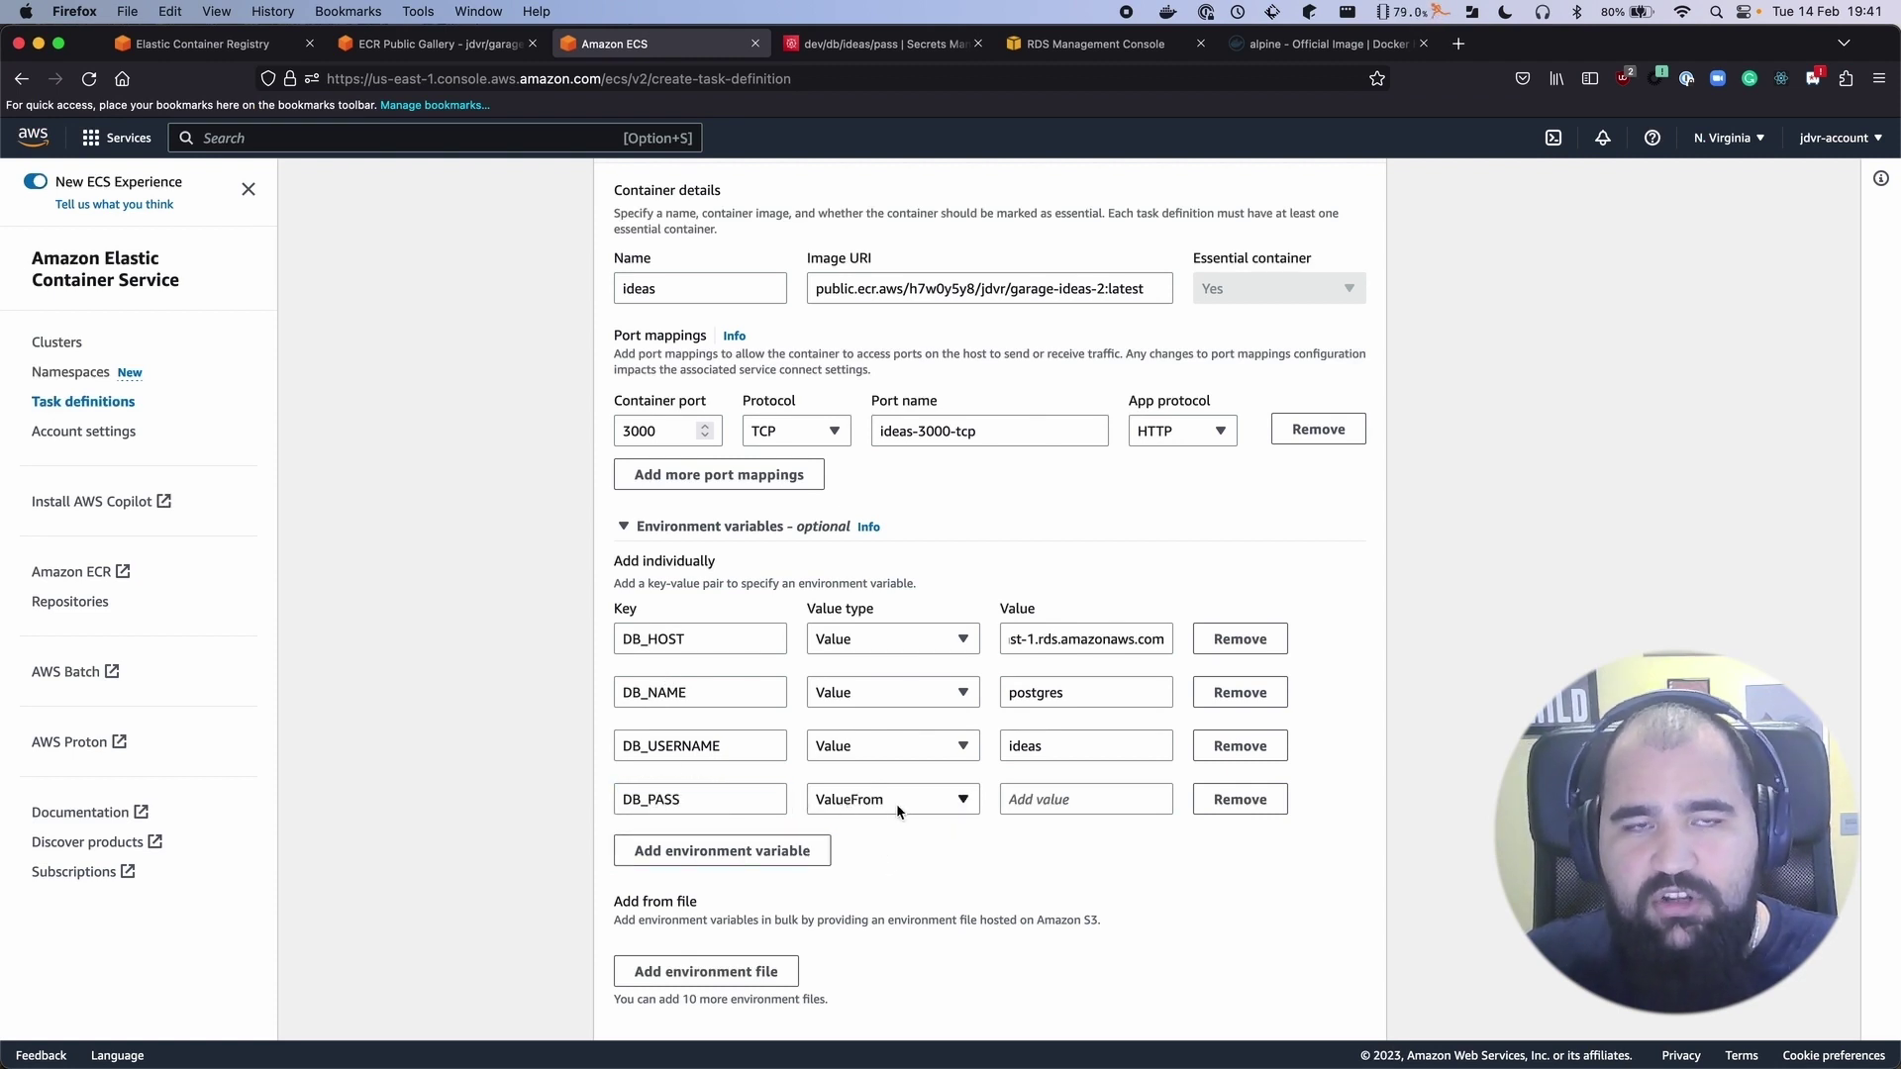
Copy the ARN of the dev/db/ideas/pass secret from AWS Secrets Manager and paste it as the DB_PASS value
left_click(962, 47)
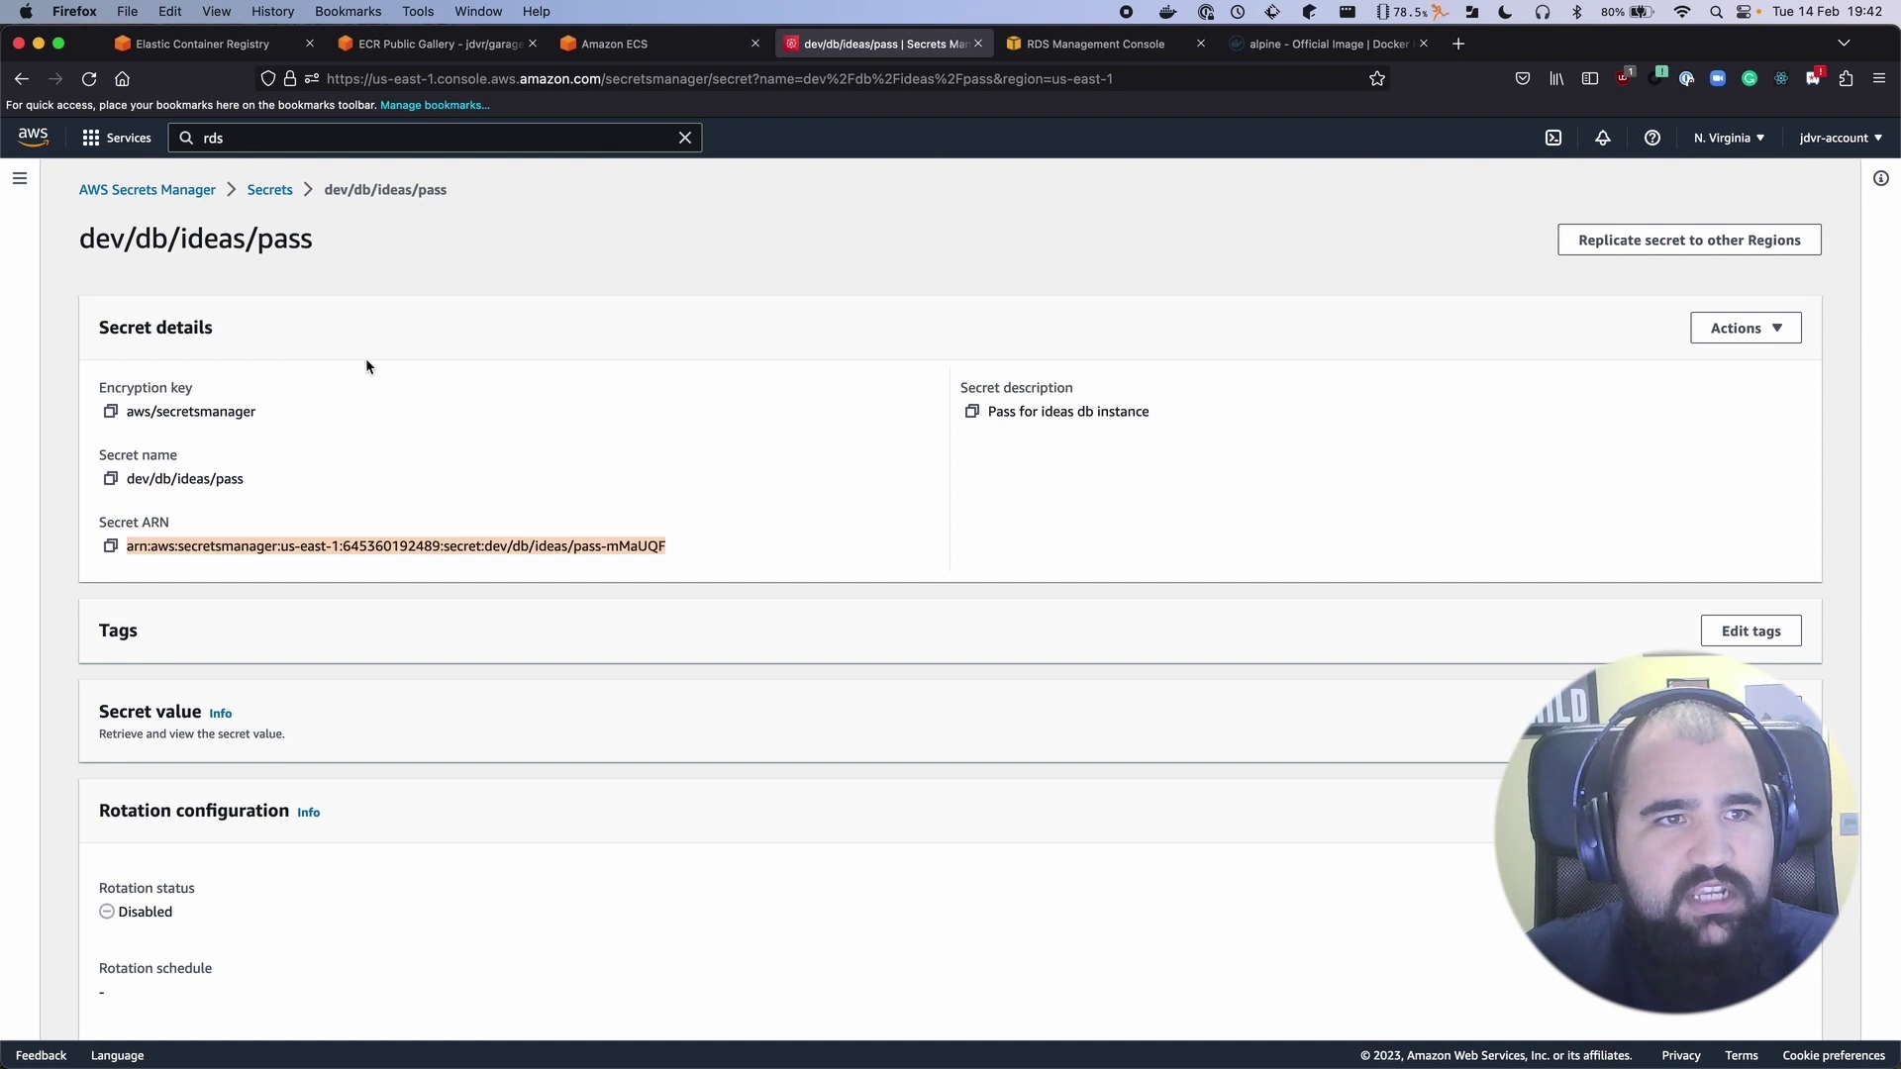
left_click(358, 285)
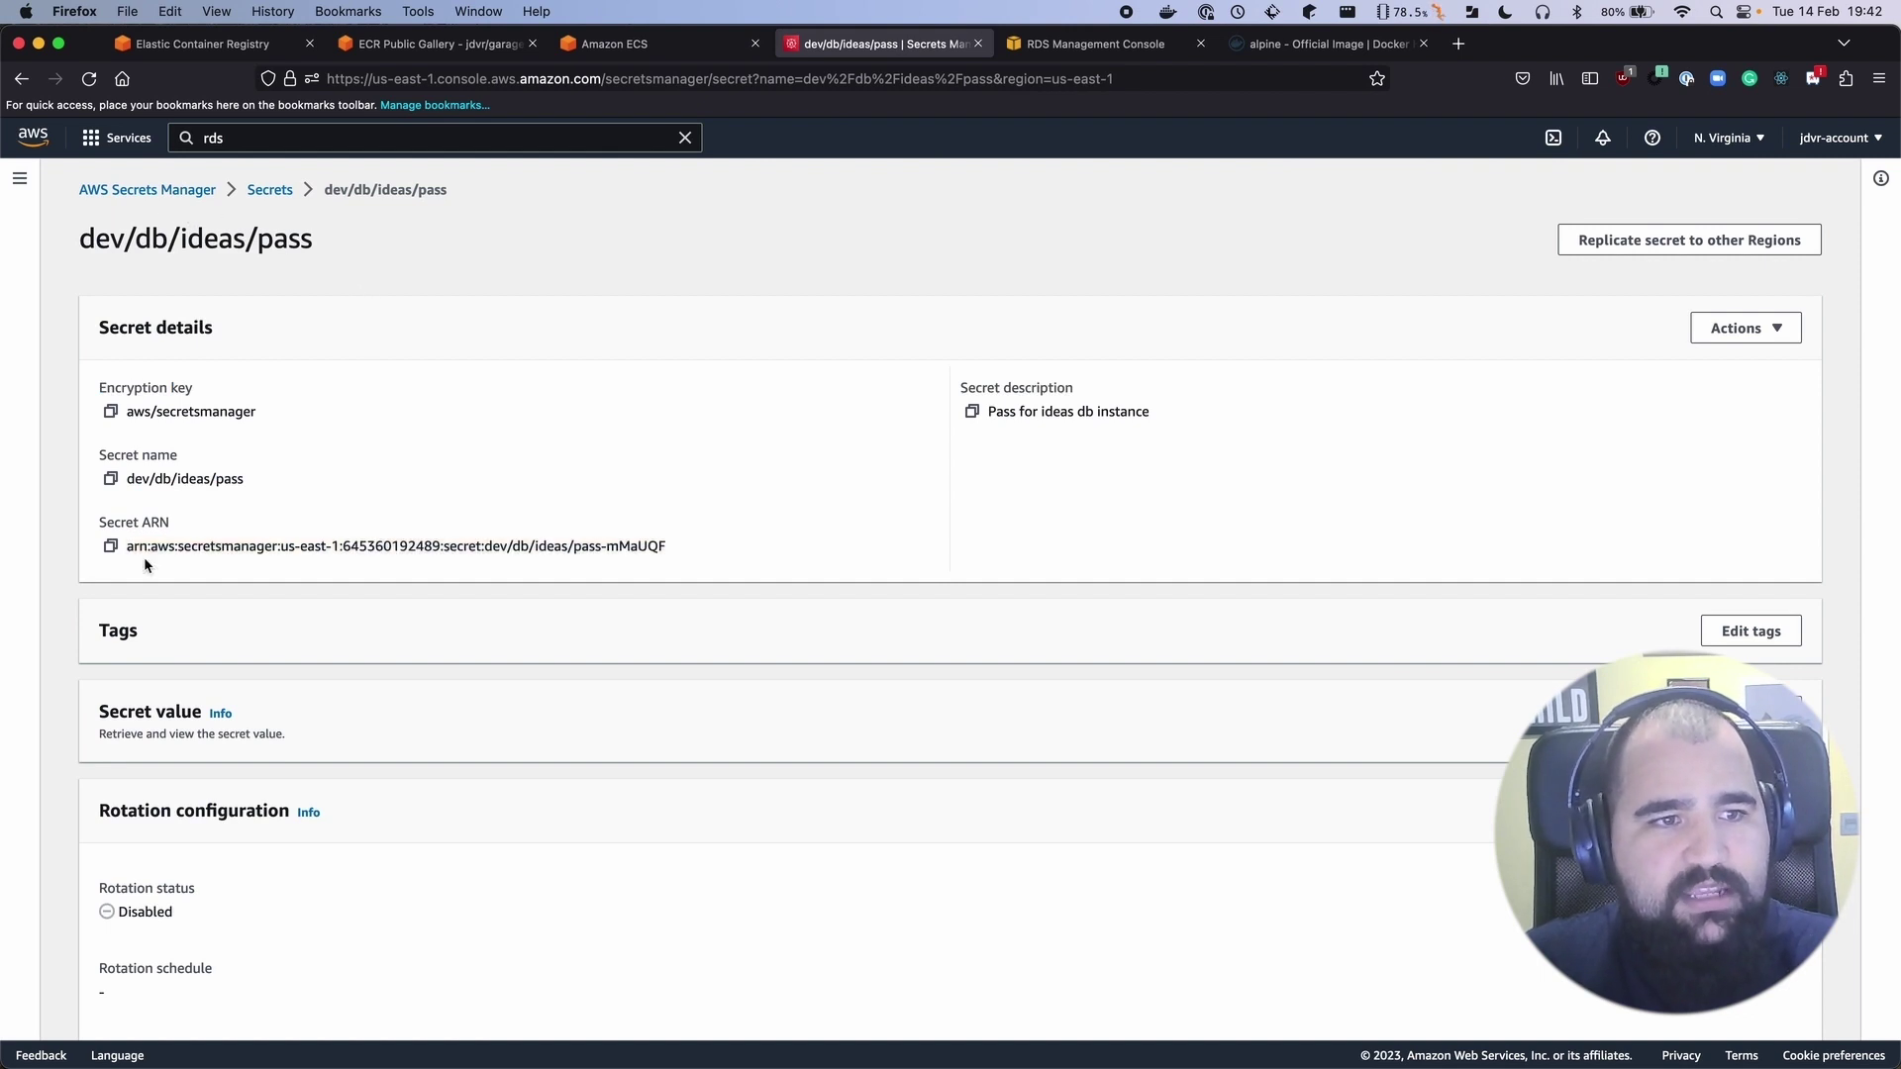
left_click(110, 545)
triple_click(382, 545)
left_click(631, 544)
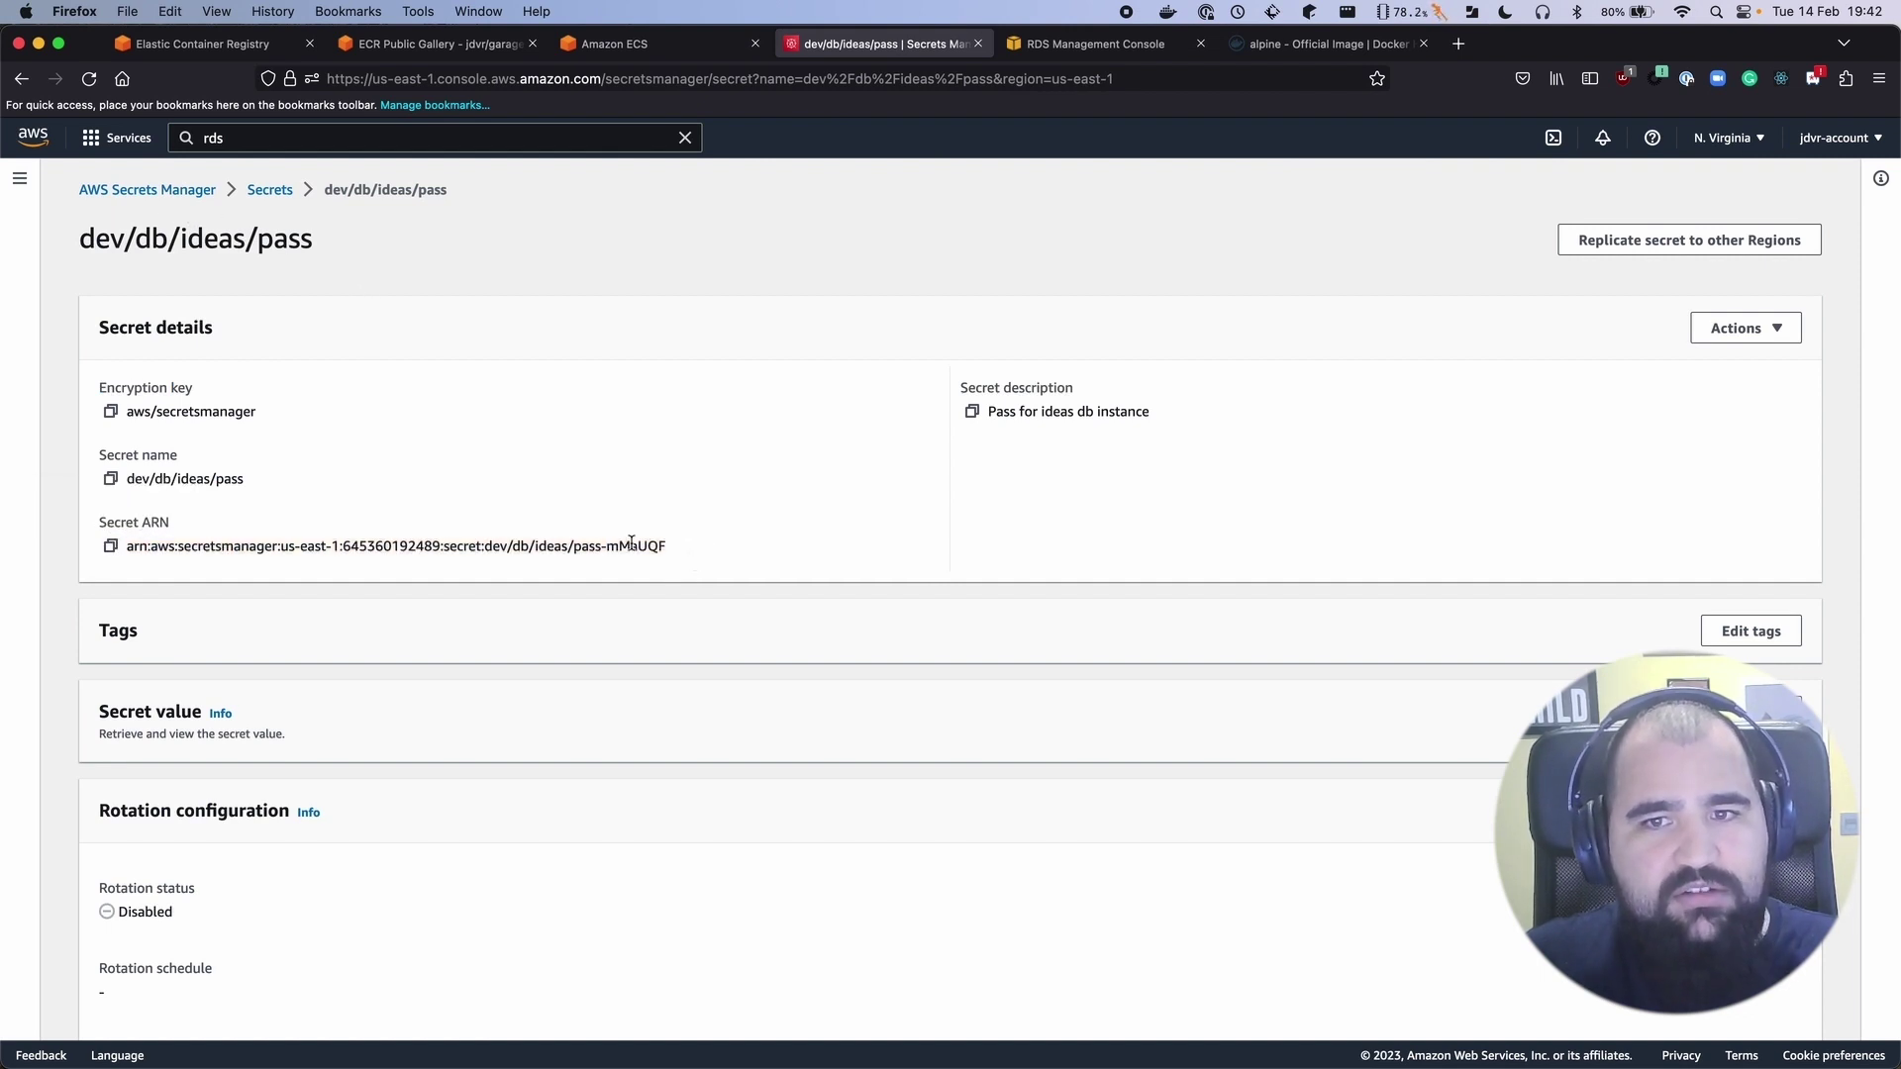
left_click(609, 45)
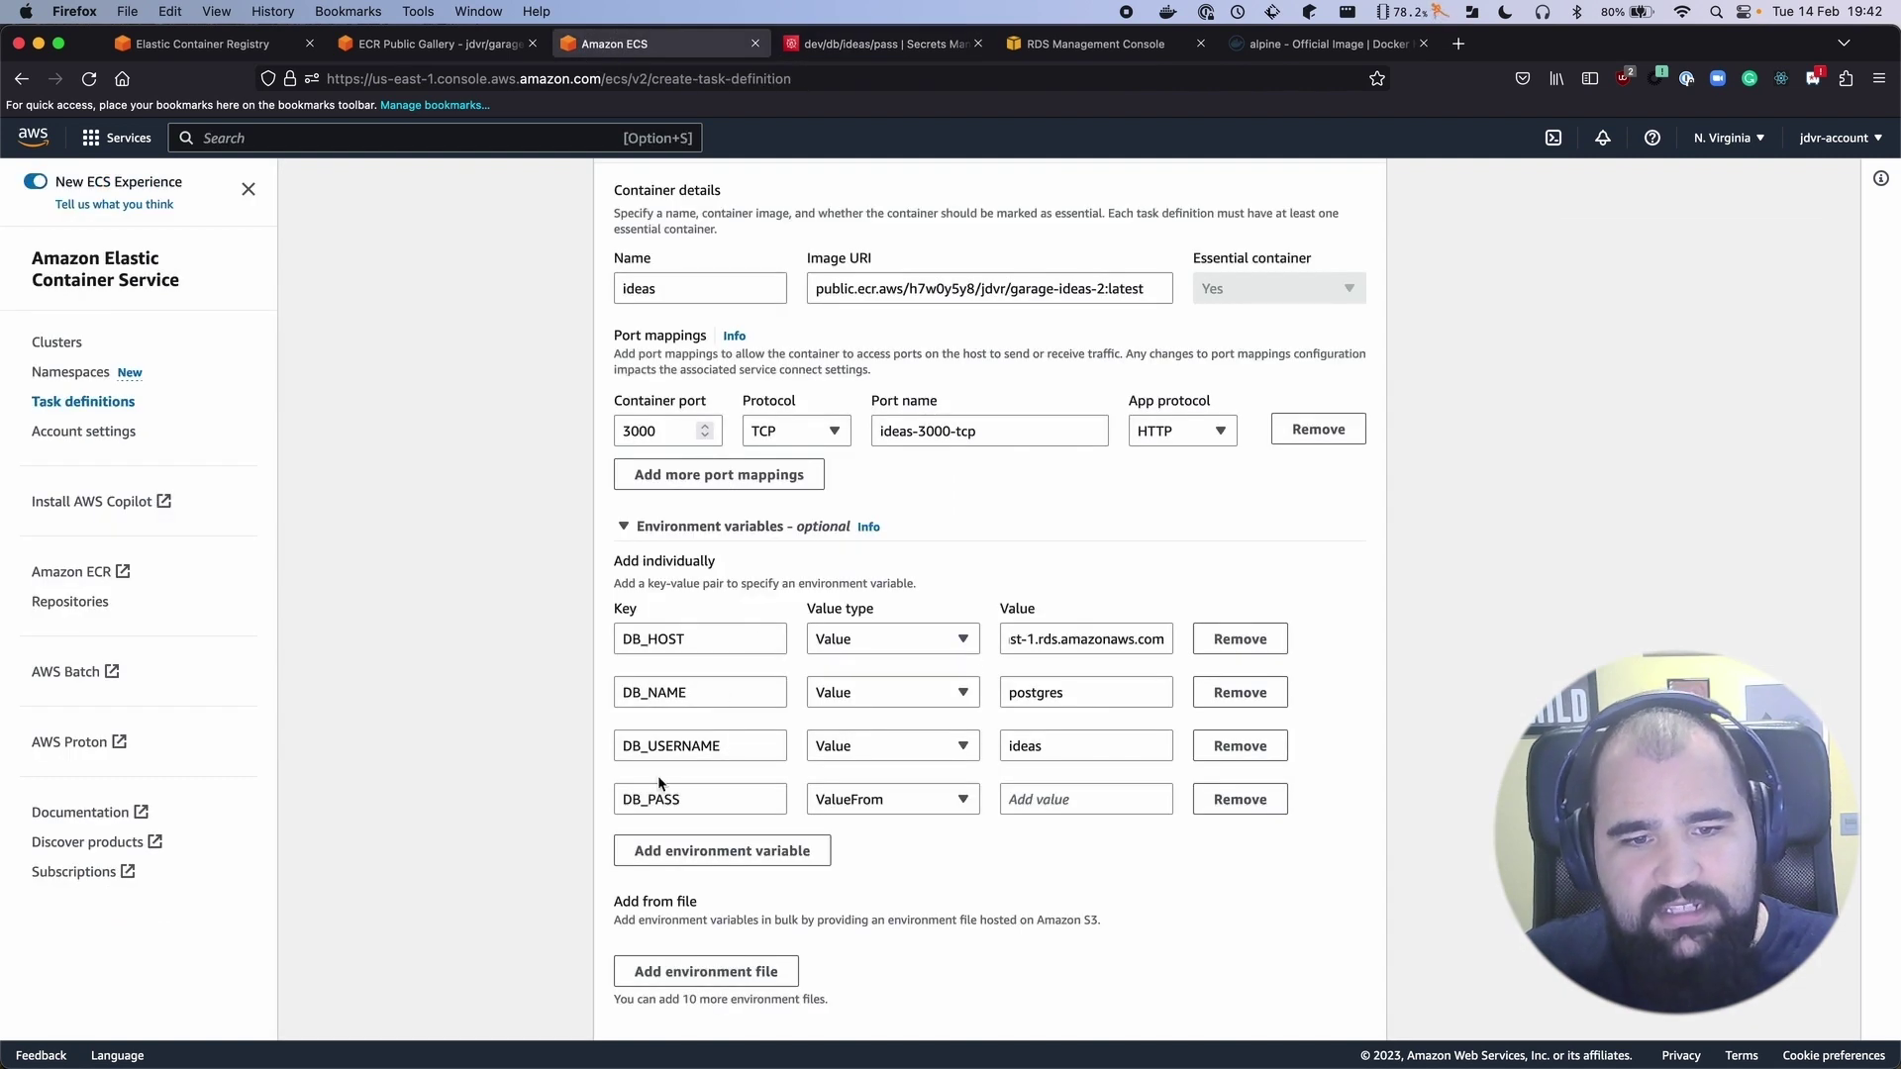
left_click(1020, 798)
key("super+v")
scroll(1035, 798, "down", 1)
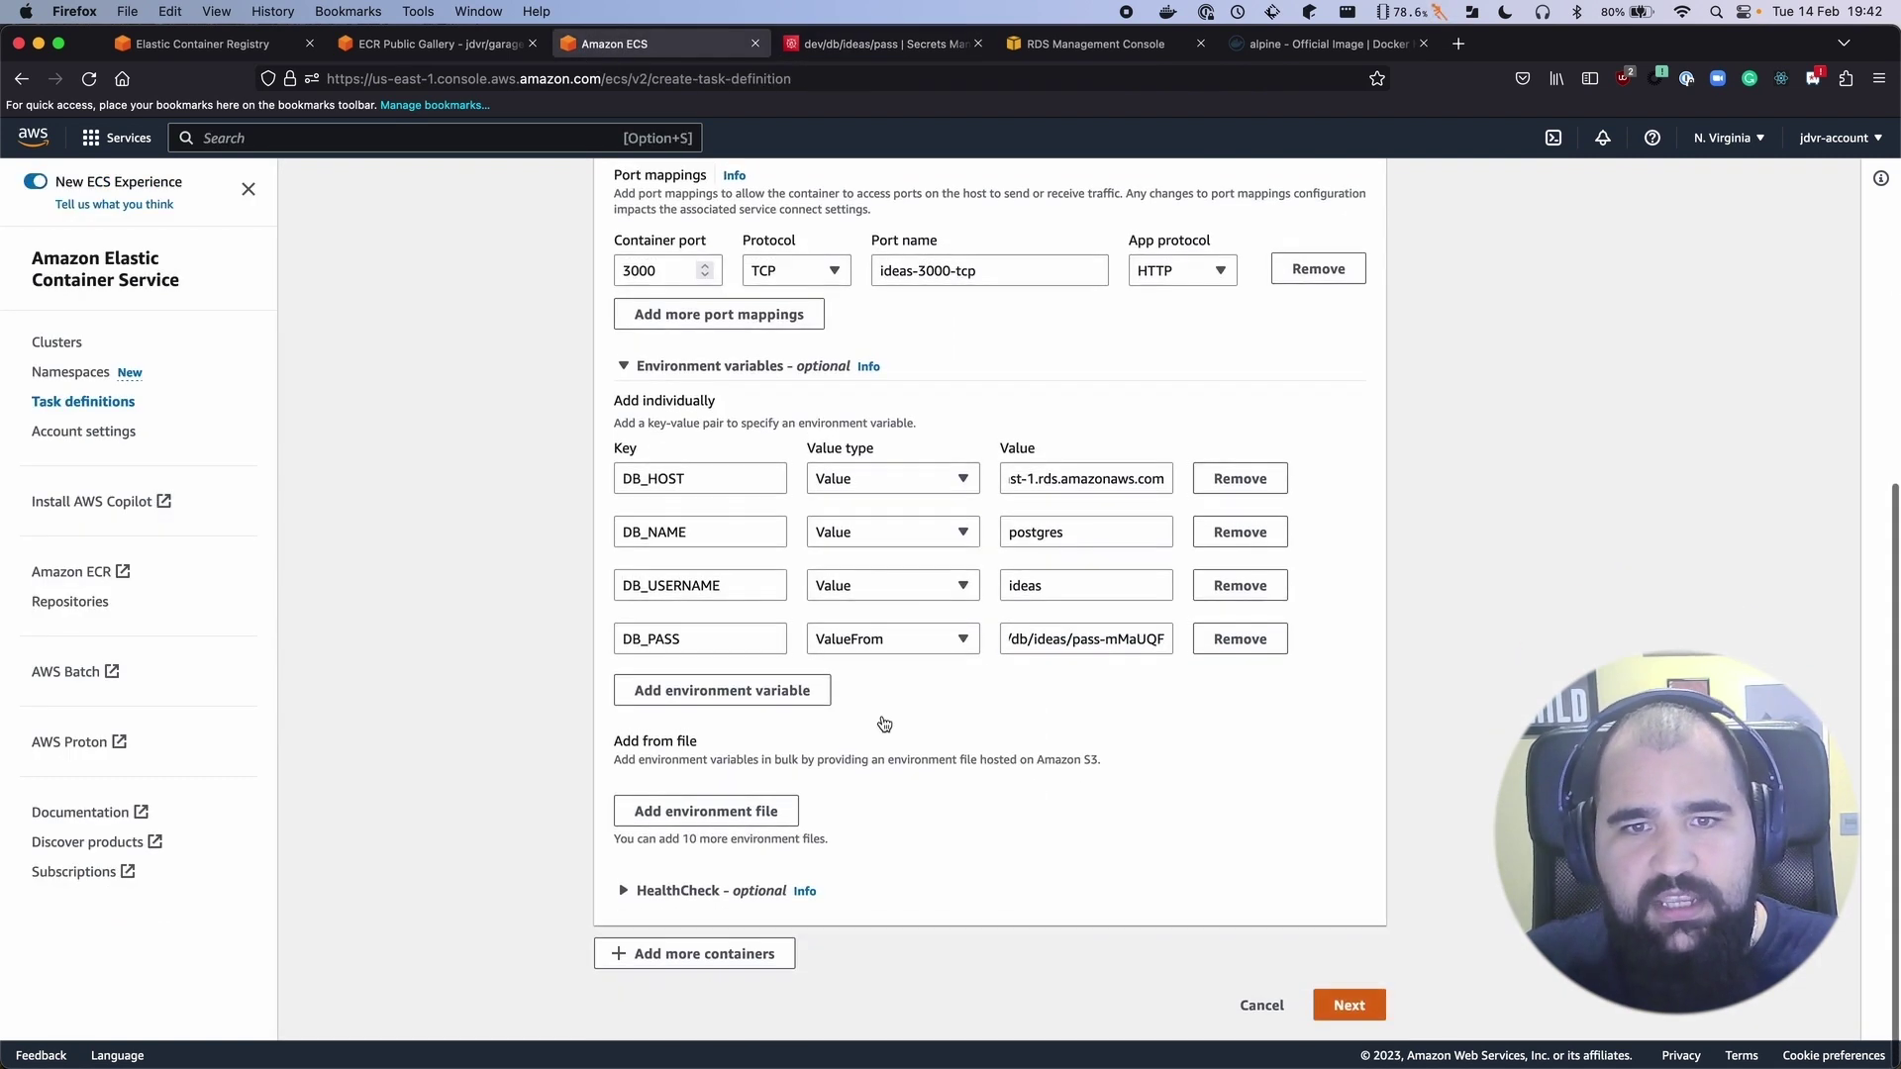
Continue to the environment configuration and set the architecture to Linux/ARM64 with a task size of .5 vCPU and 1 GB memory
key("Return")
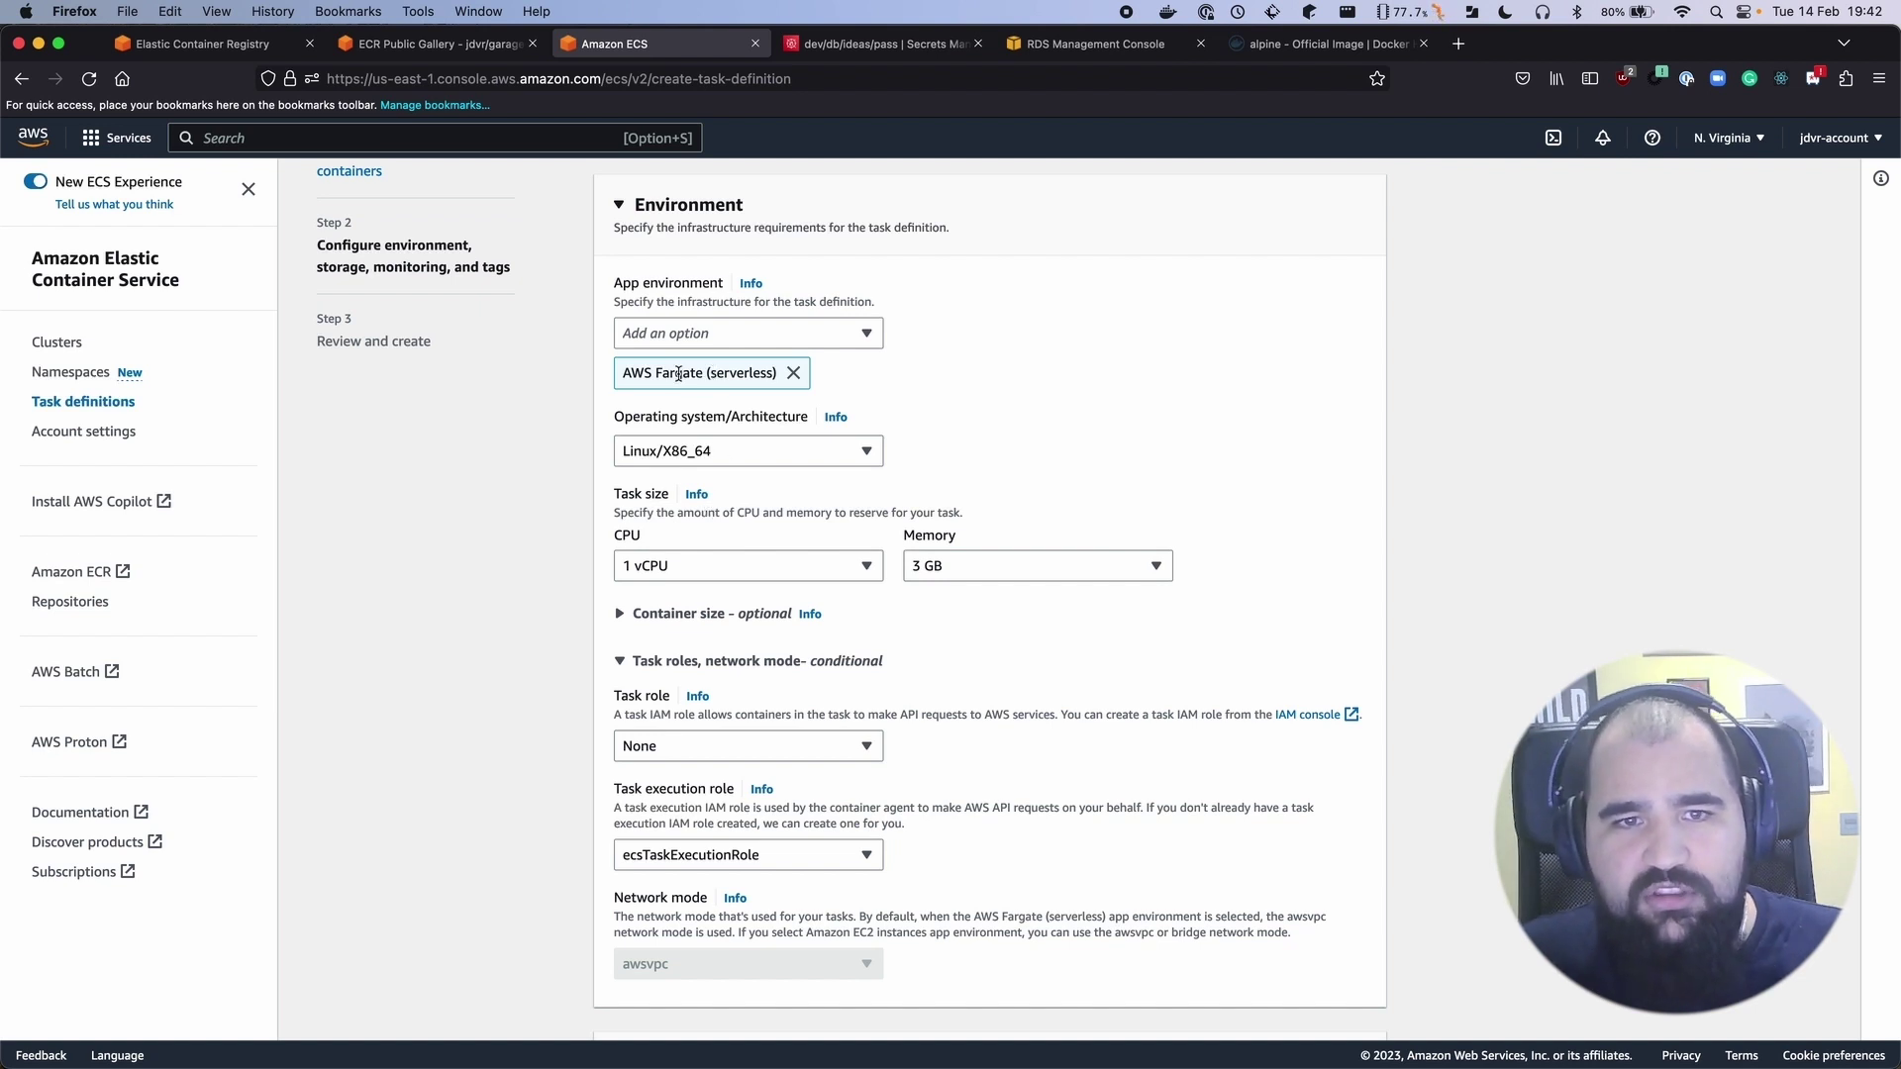
left_click(683, 451)
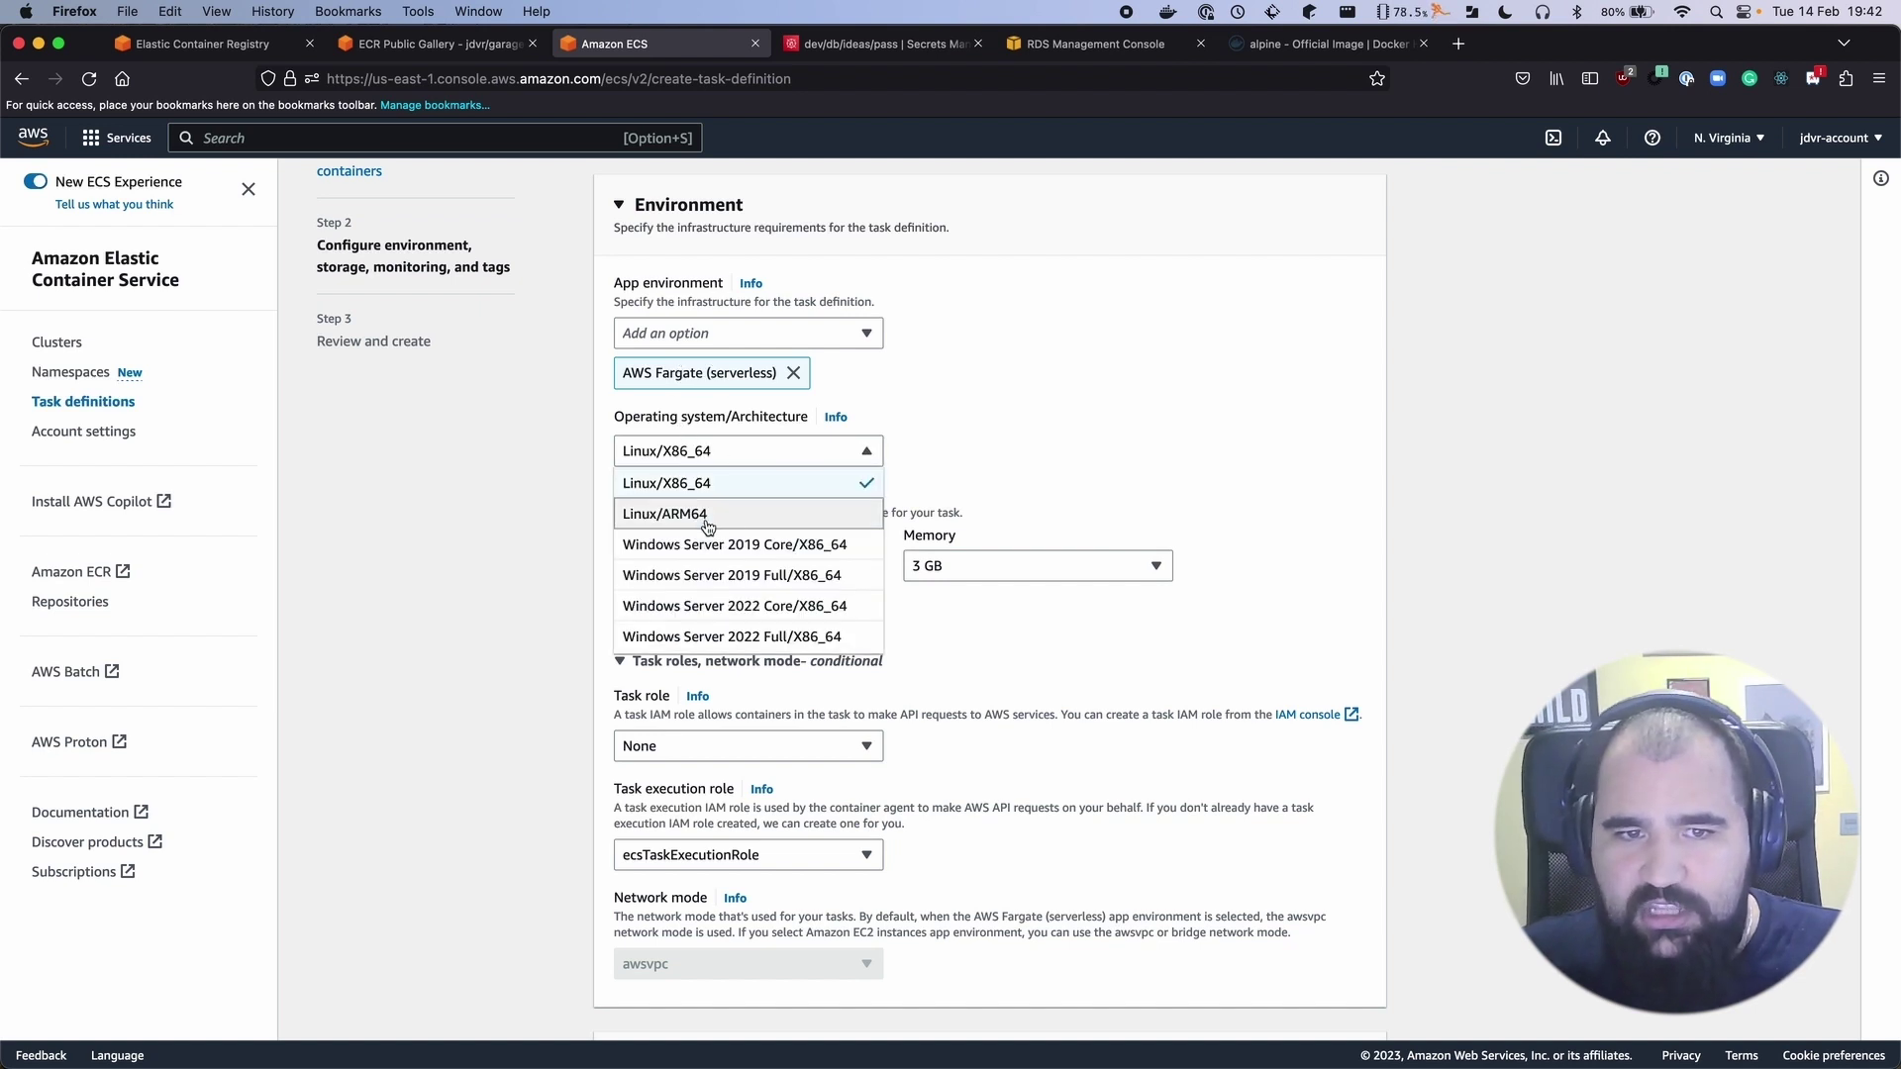
left_click(703, 507)
left_click(714, 566)
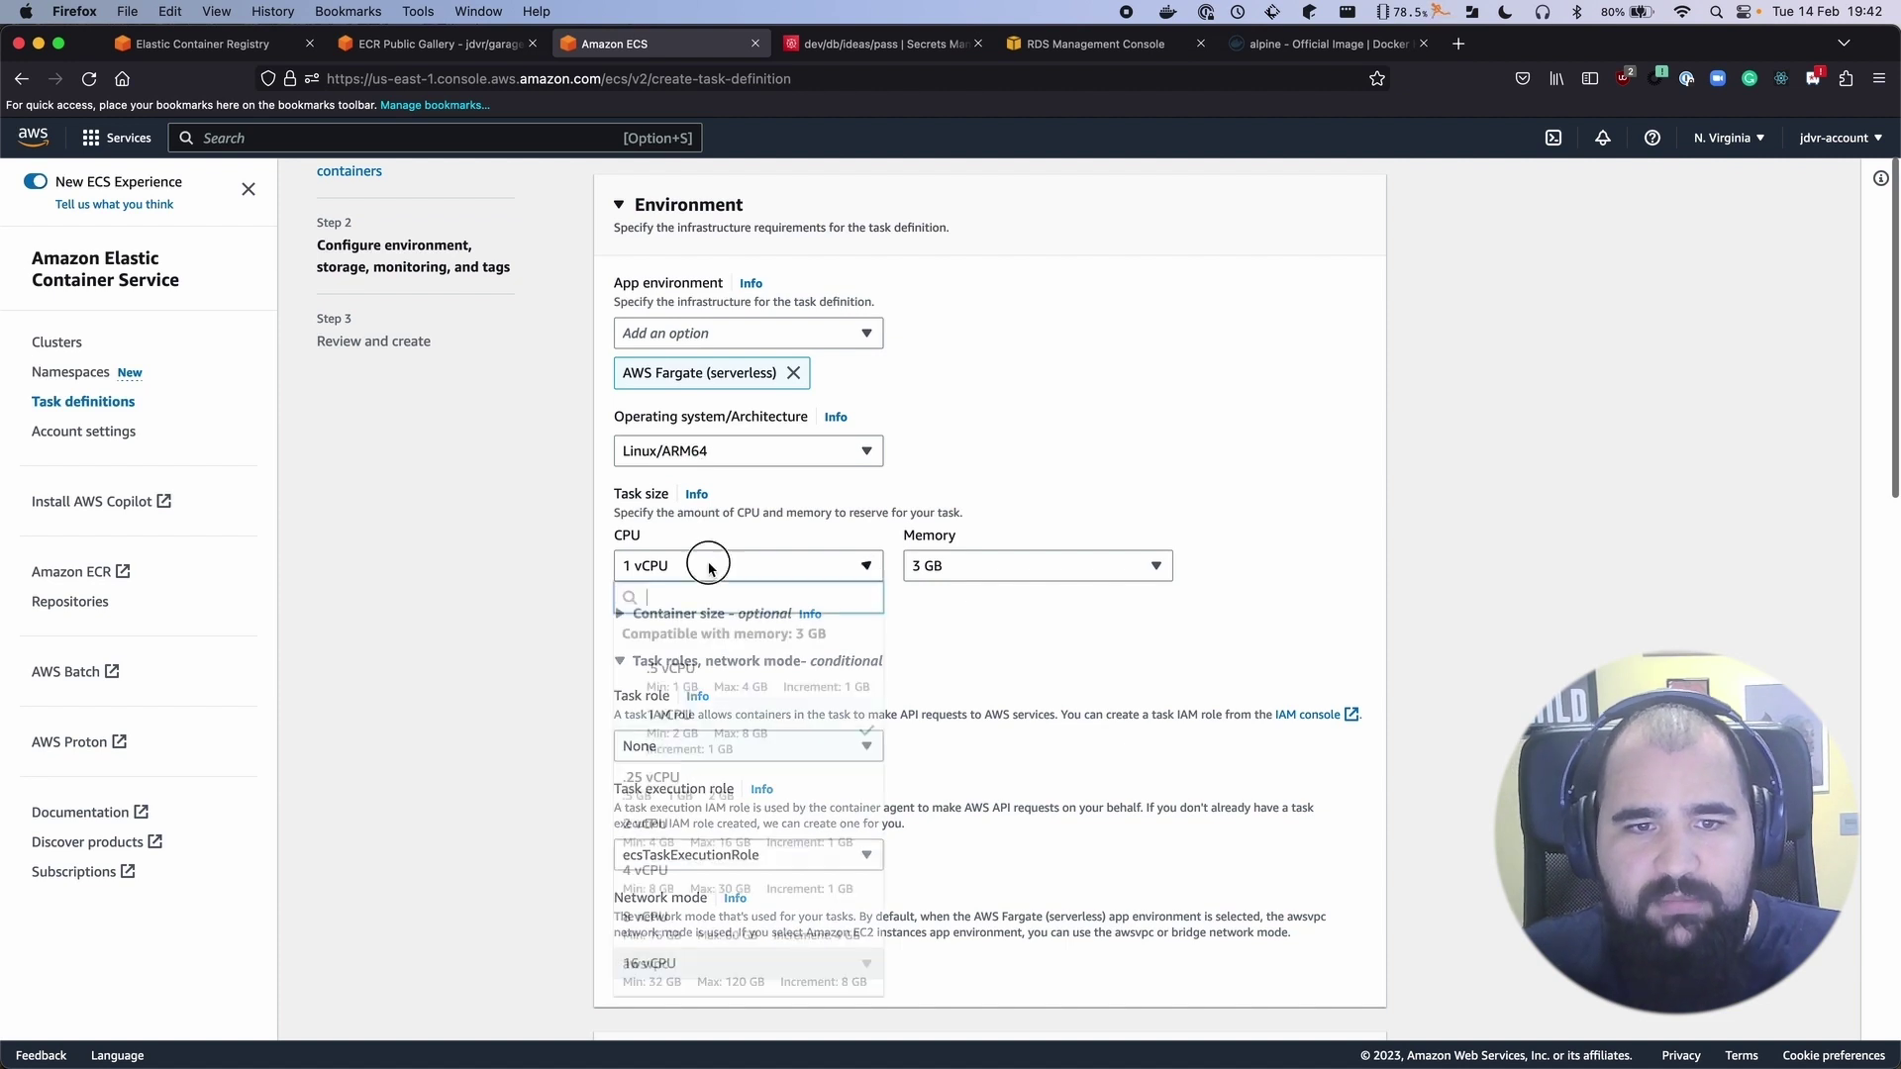
left_click(718, 673)
left_click(935, 566)
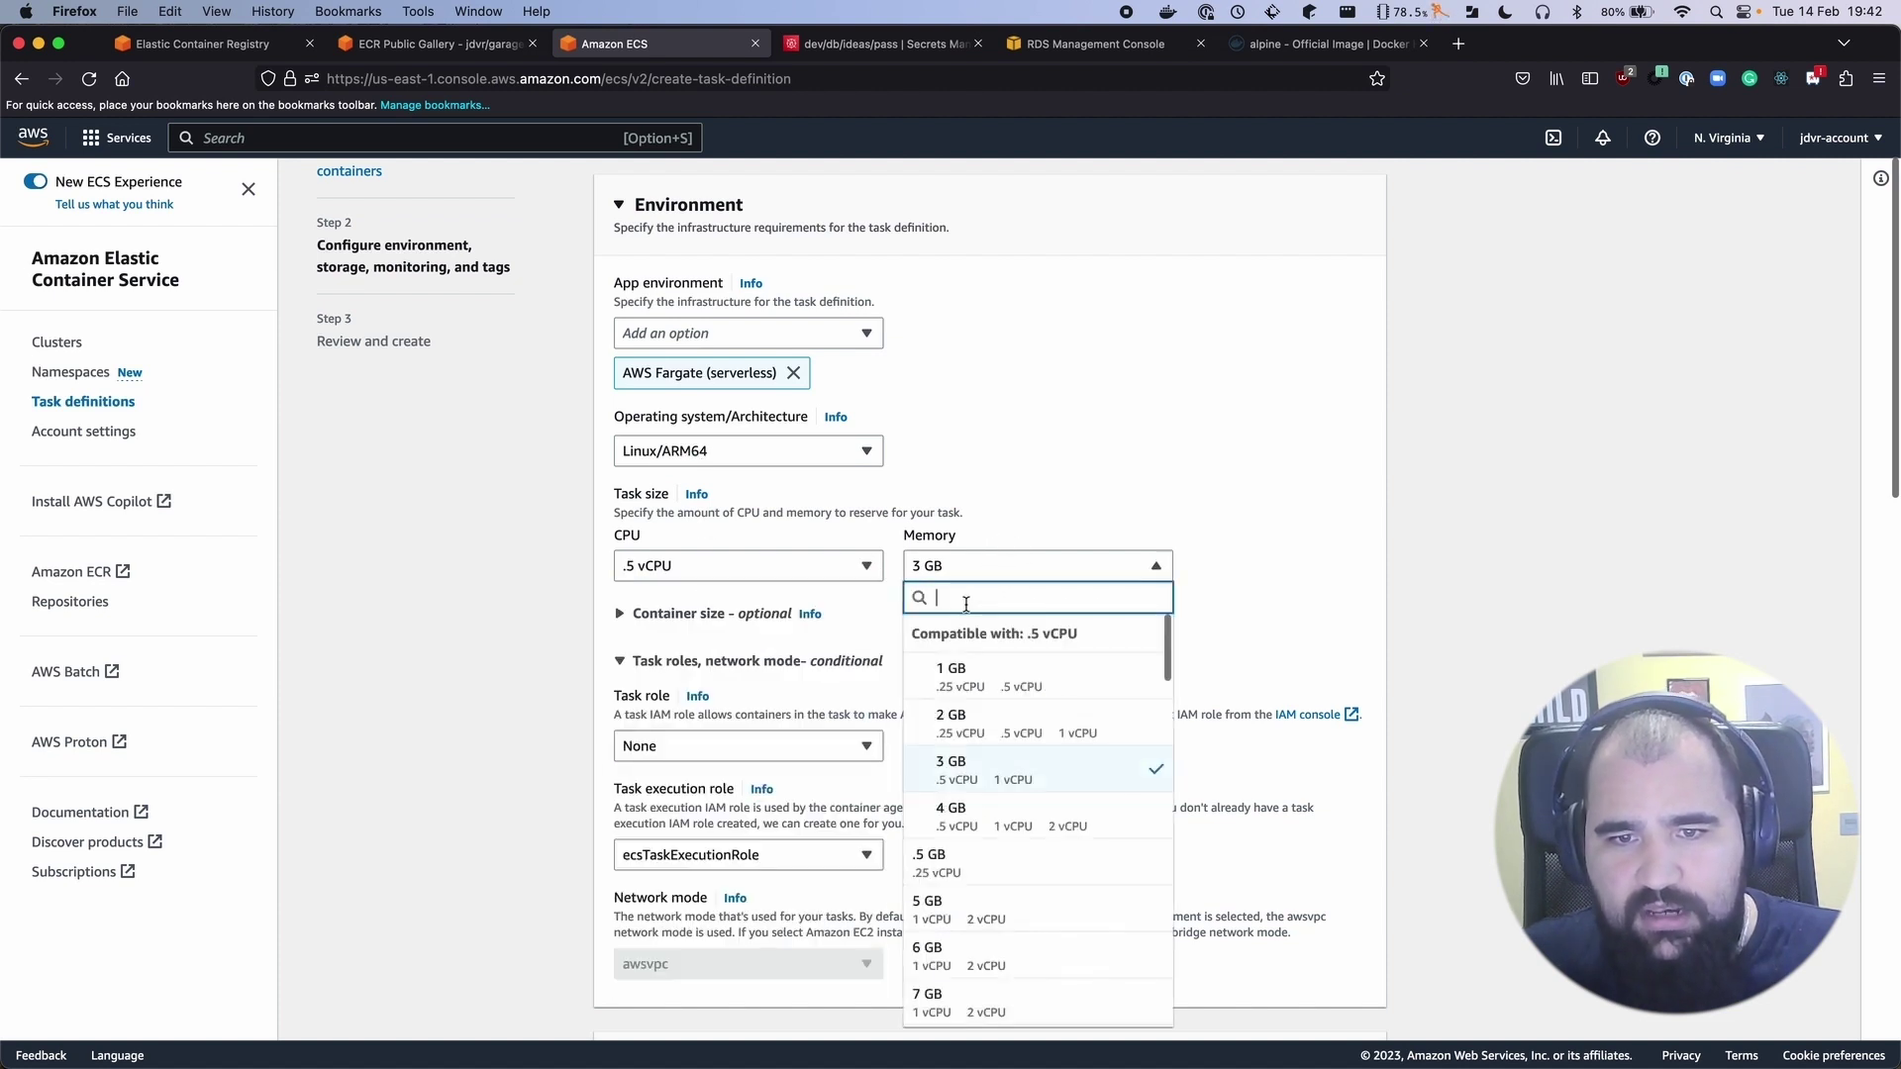
left_click(952, 668)
Check the task role, storage and log collection settings, and continue to the final review of the task definition
scroll(607, 501, "down", 5)
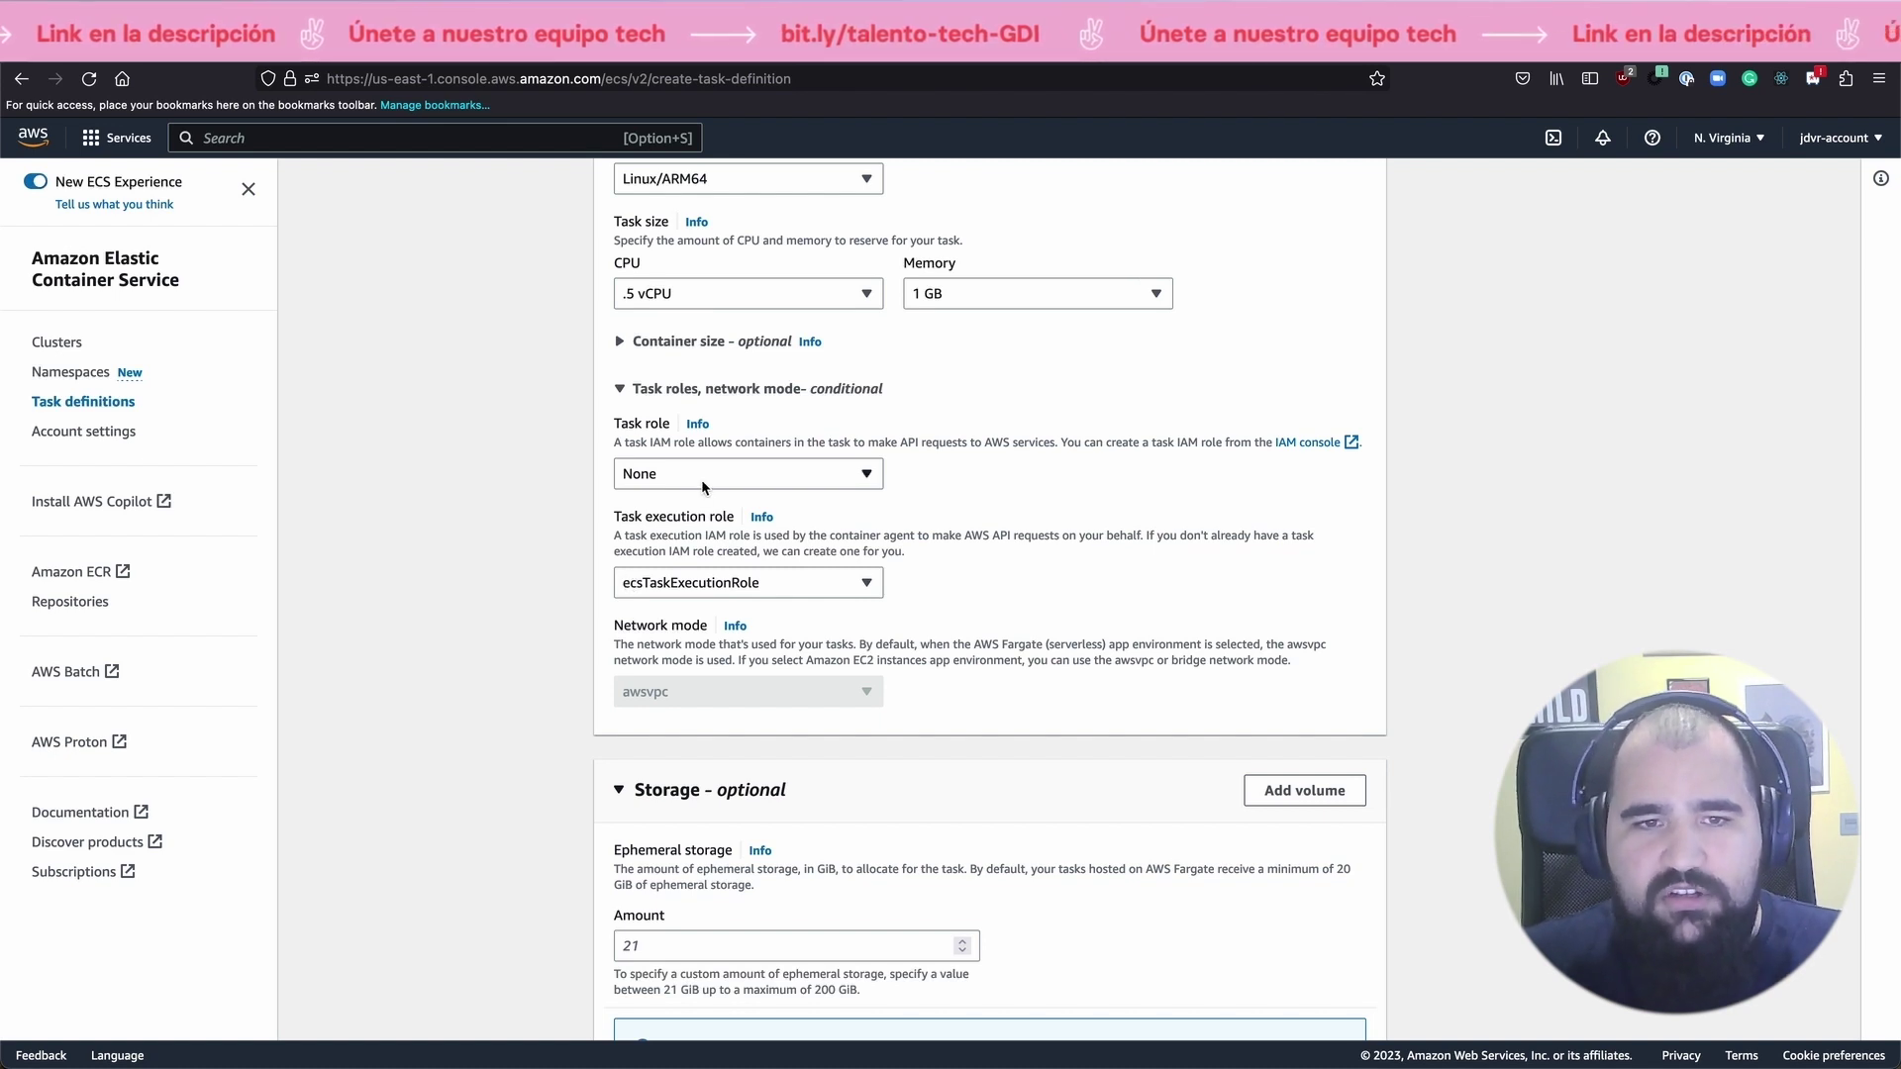
scroll(705, 486, "up", 3)
scroll(705, 486, "down", 5)
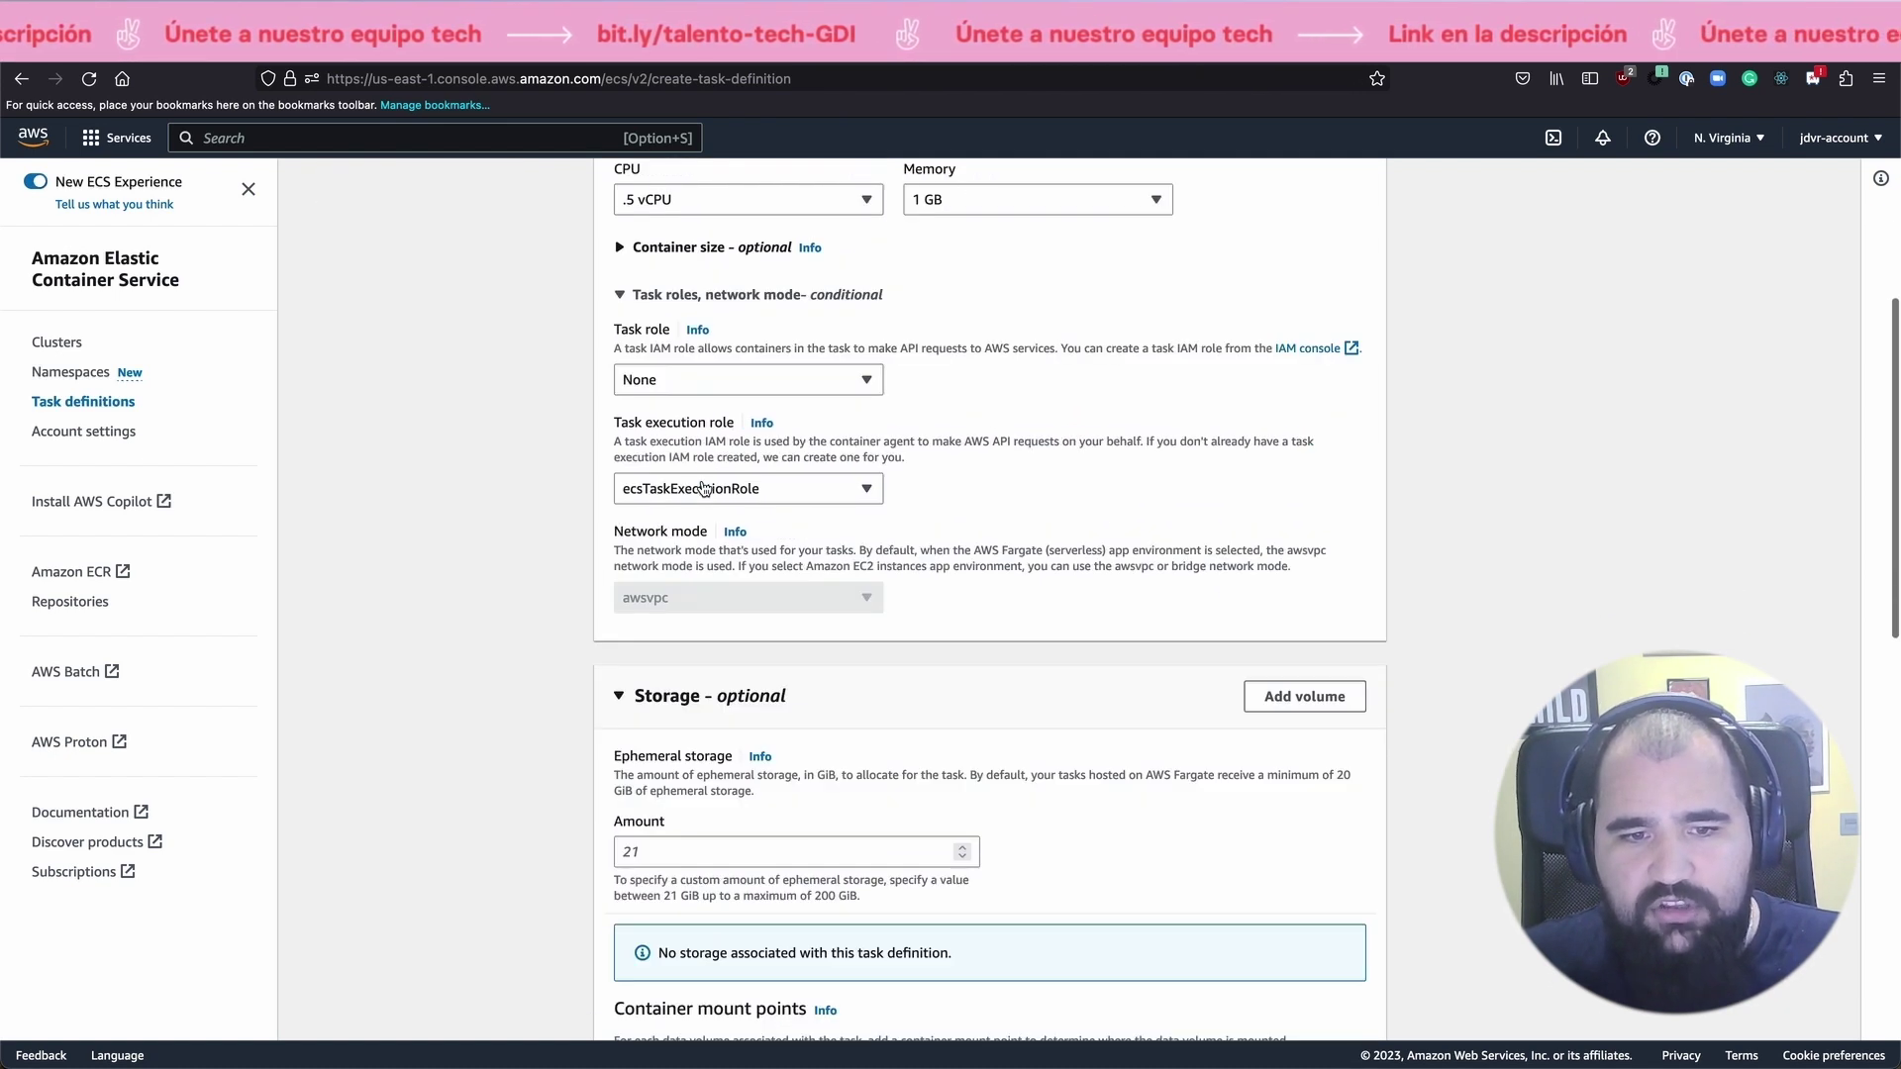
scroll(705, 486, "down", 15)
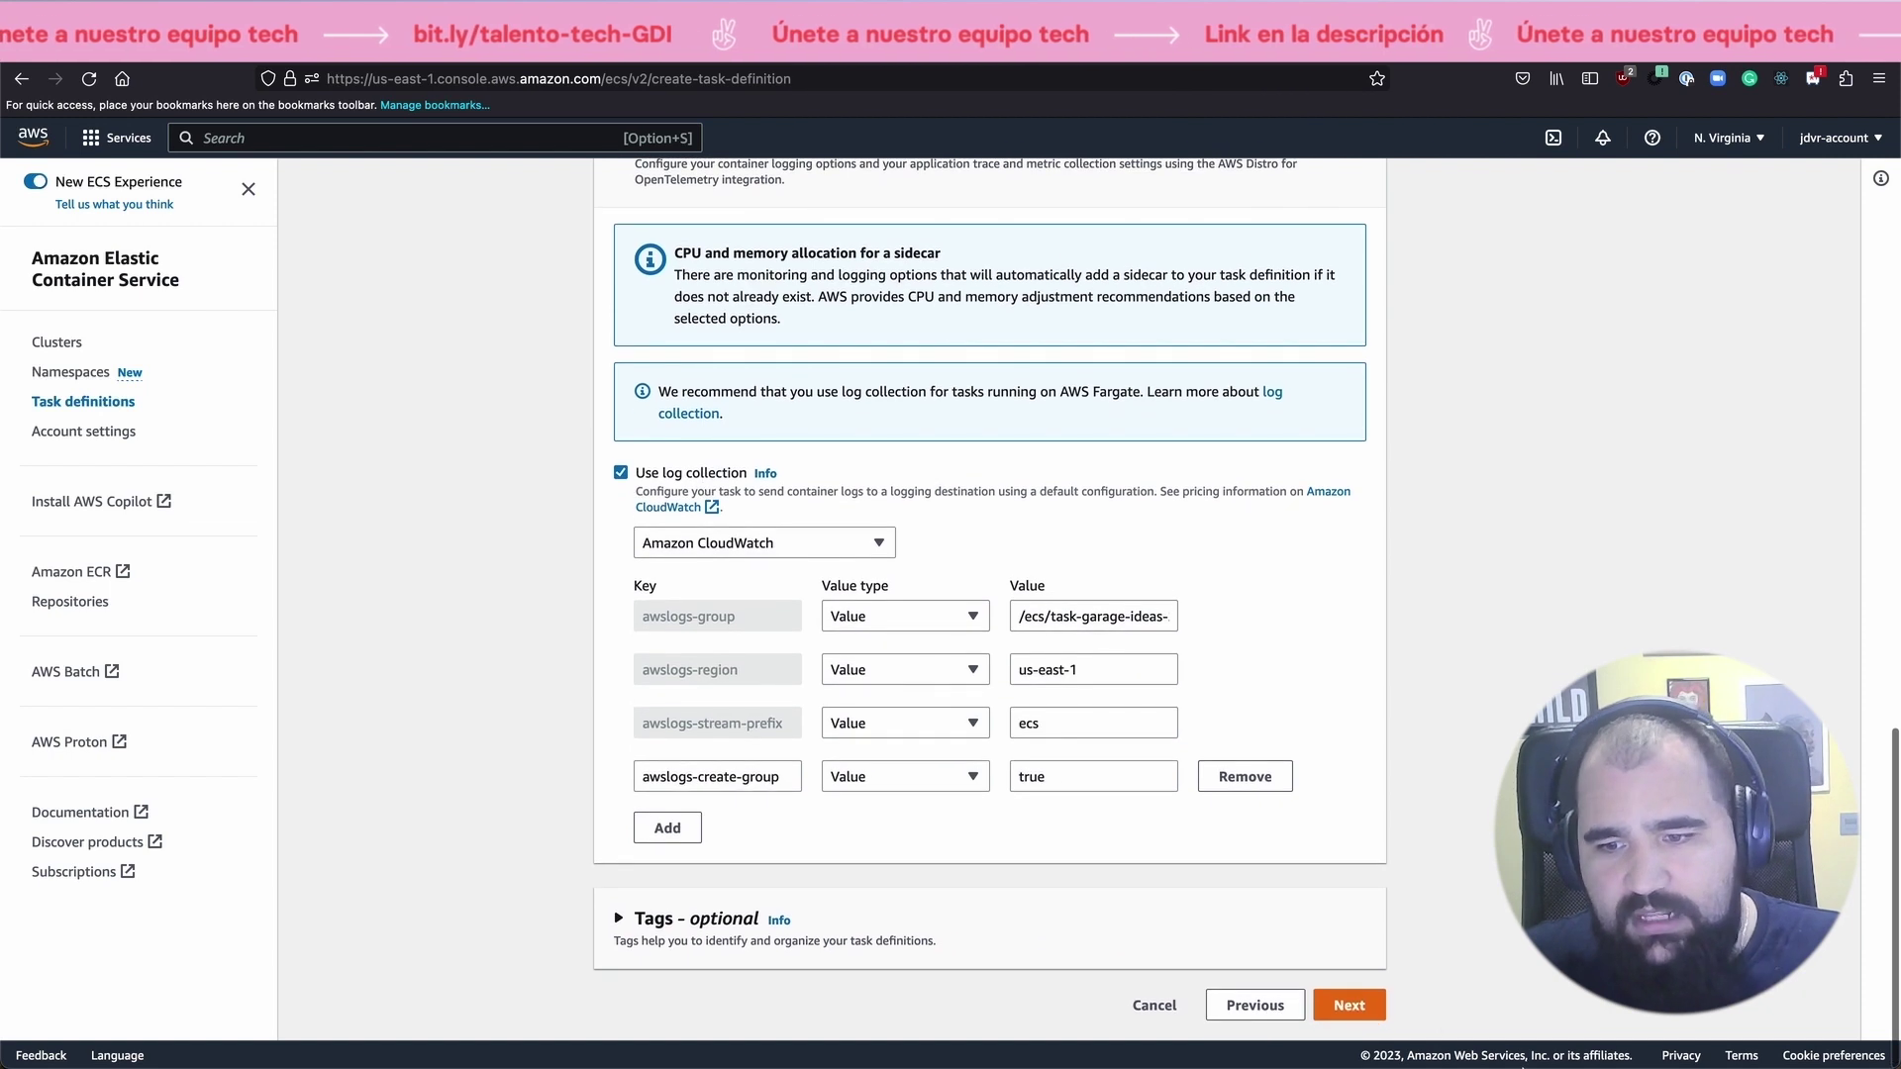
left_click(1349, 1002)
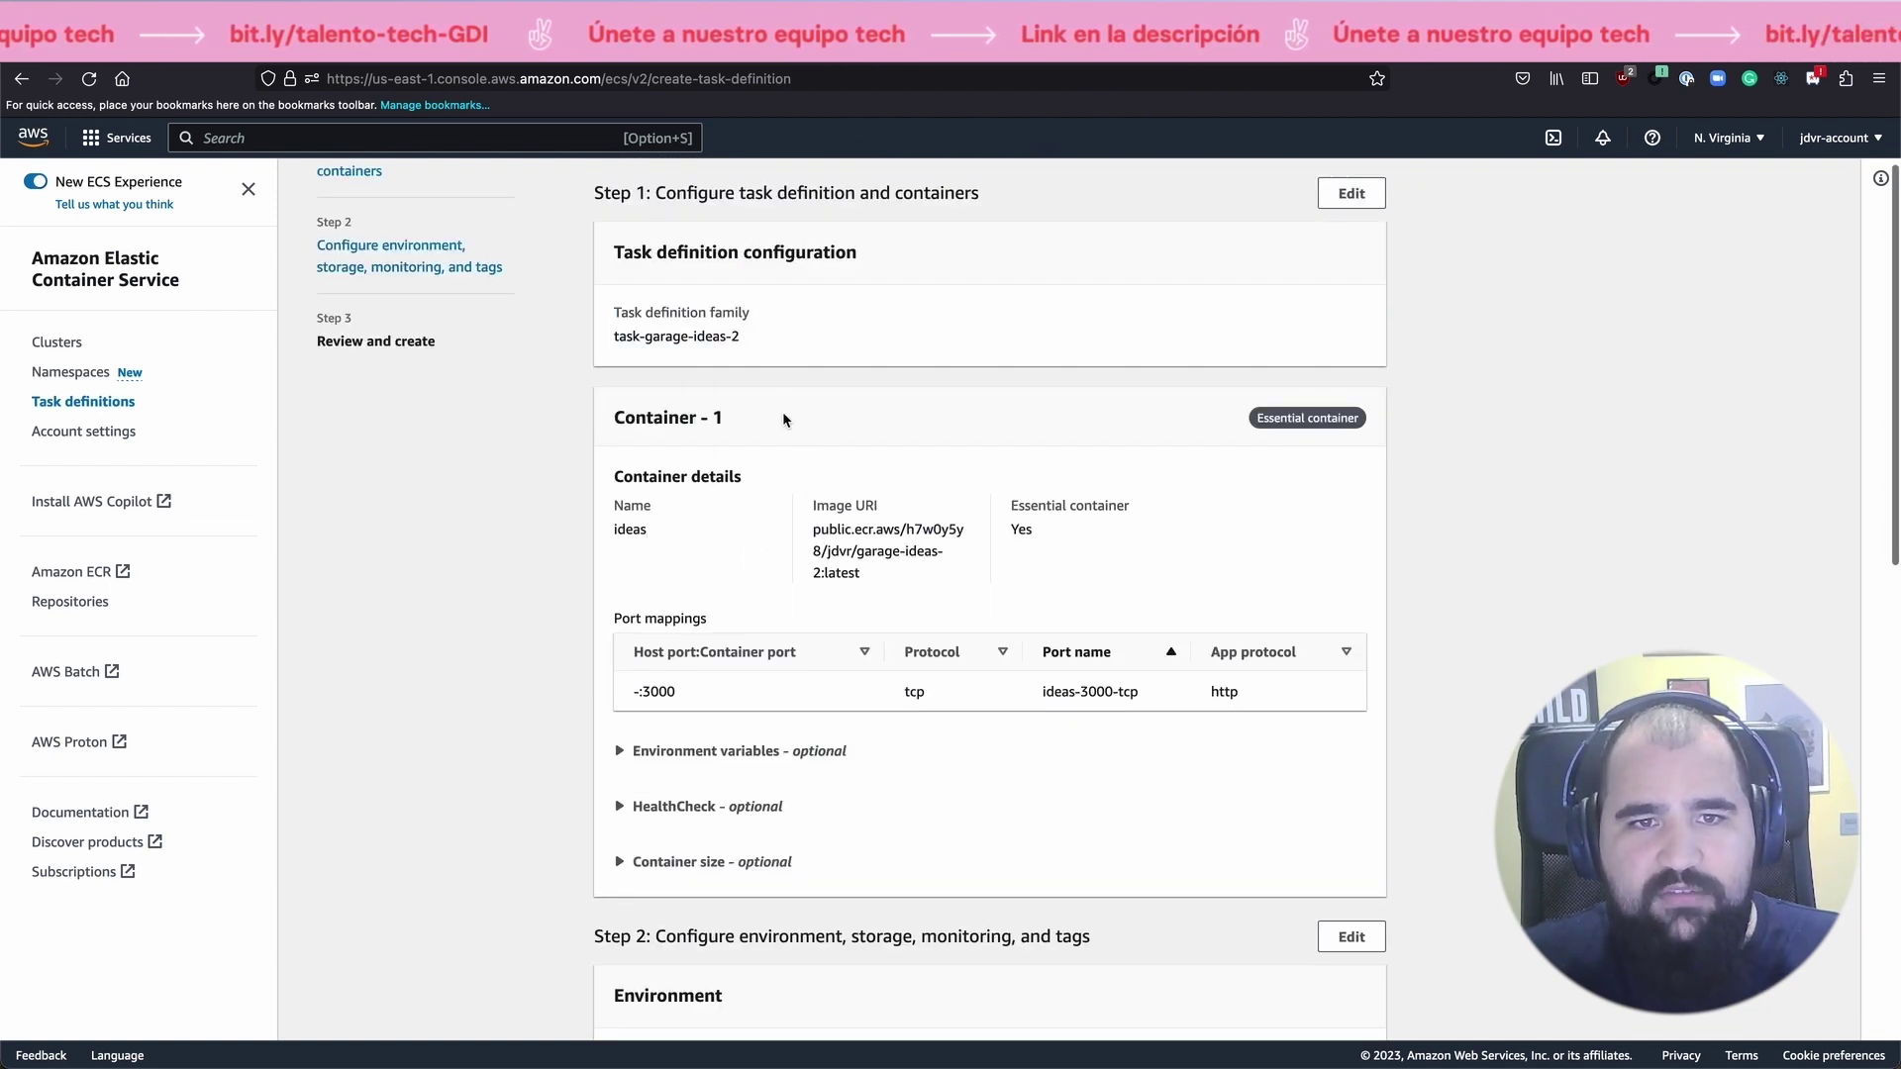
Review the task definition summary: container image, port mapping, environment variables, architecture, task size, storage and logging
left_click_drag(639, 693, 688, 693)
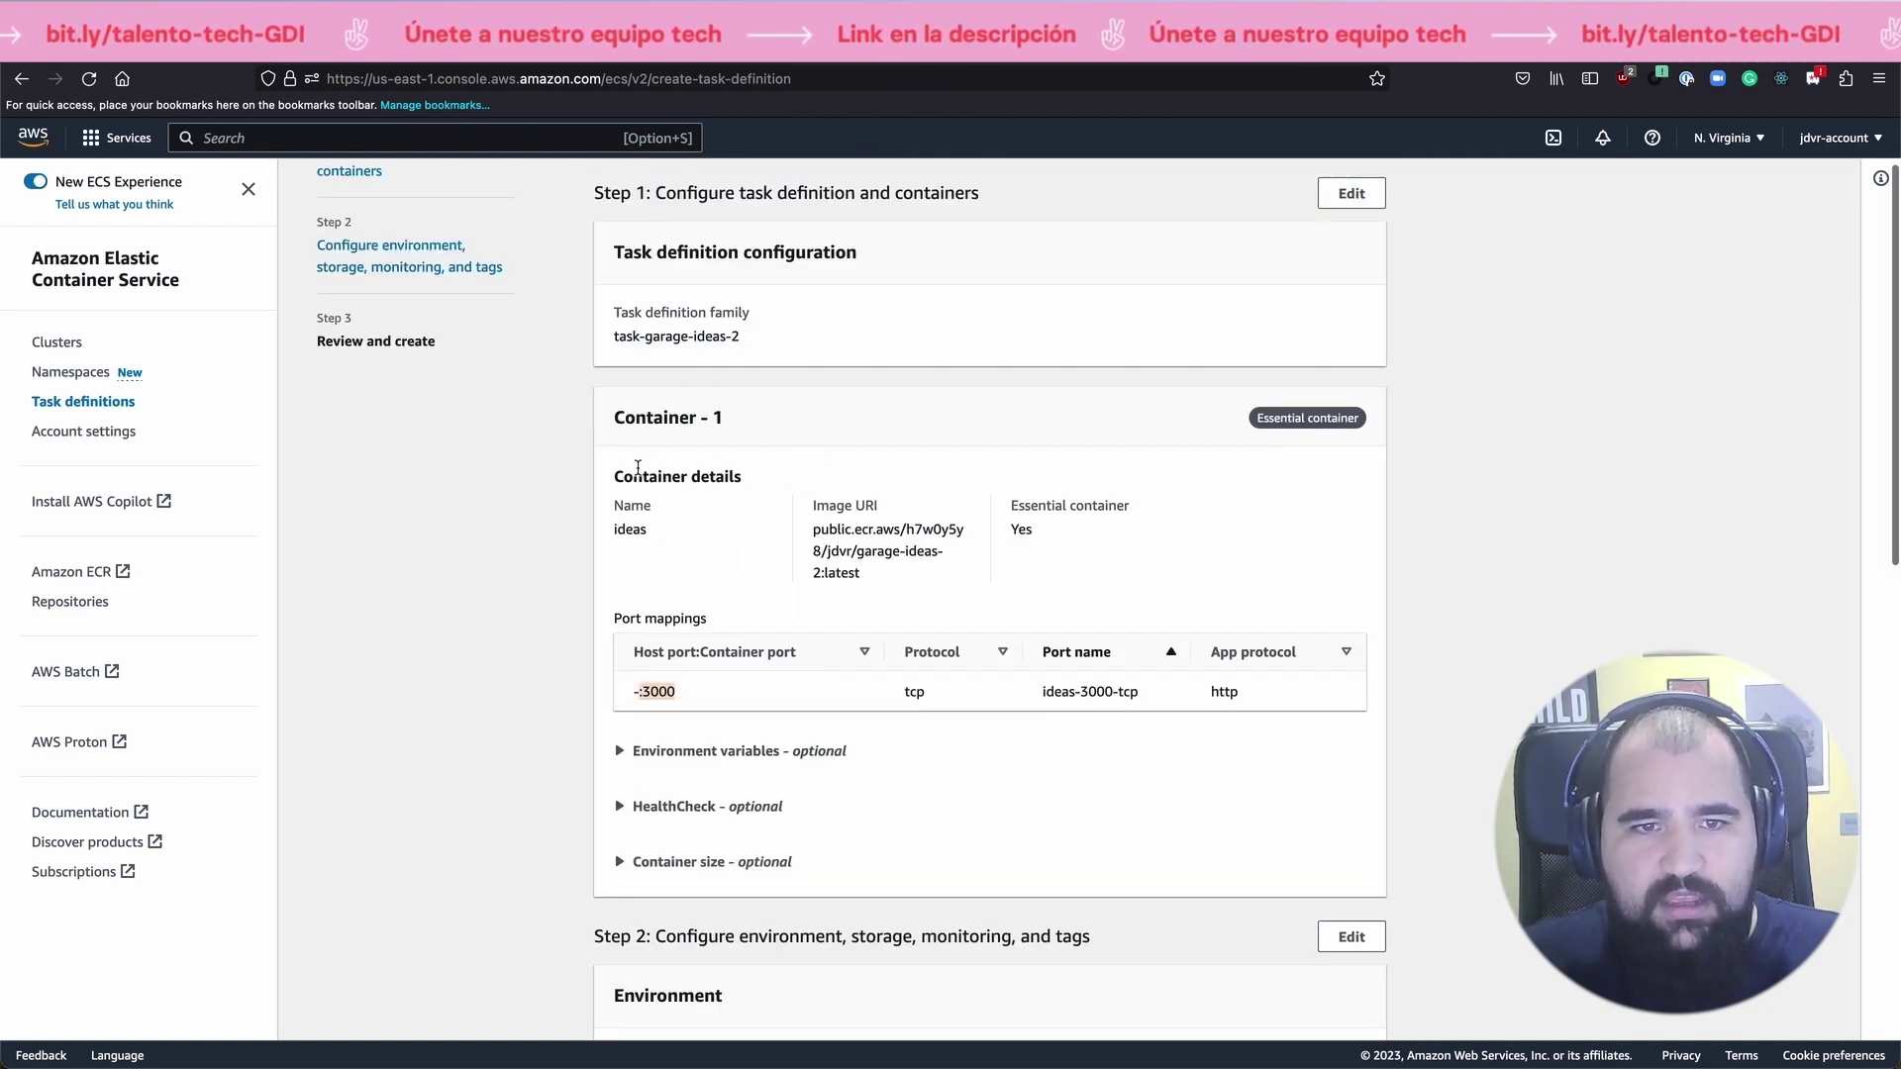
double_click(613, 536)
left_click_drag(877, 573, 808, 522)
left_click_drag(643, 693, 752, 692)
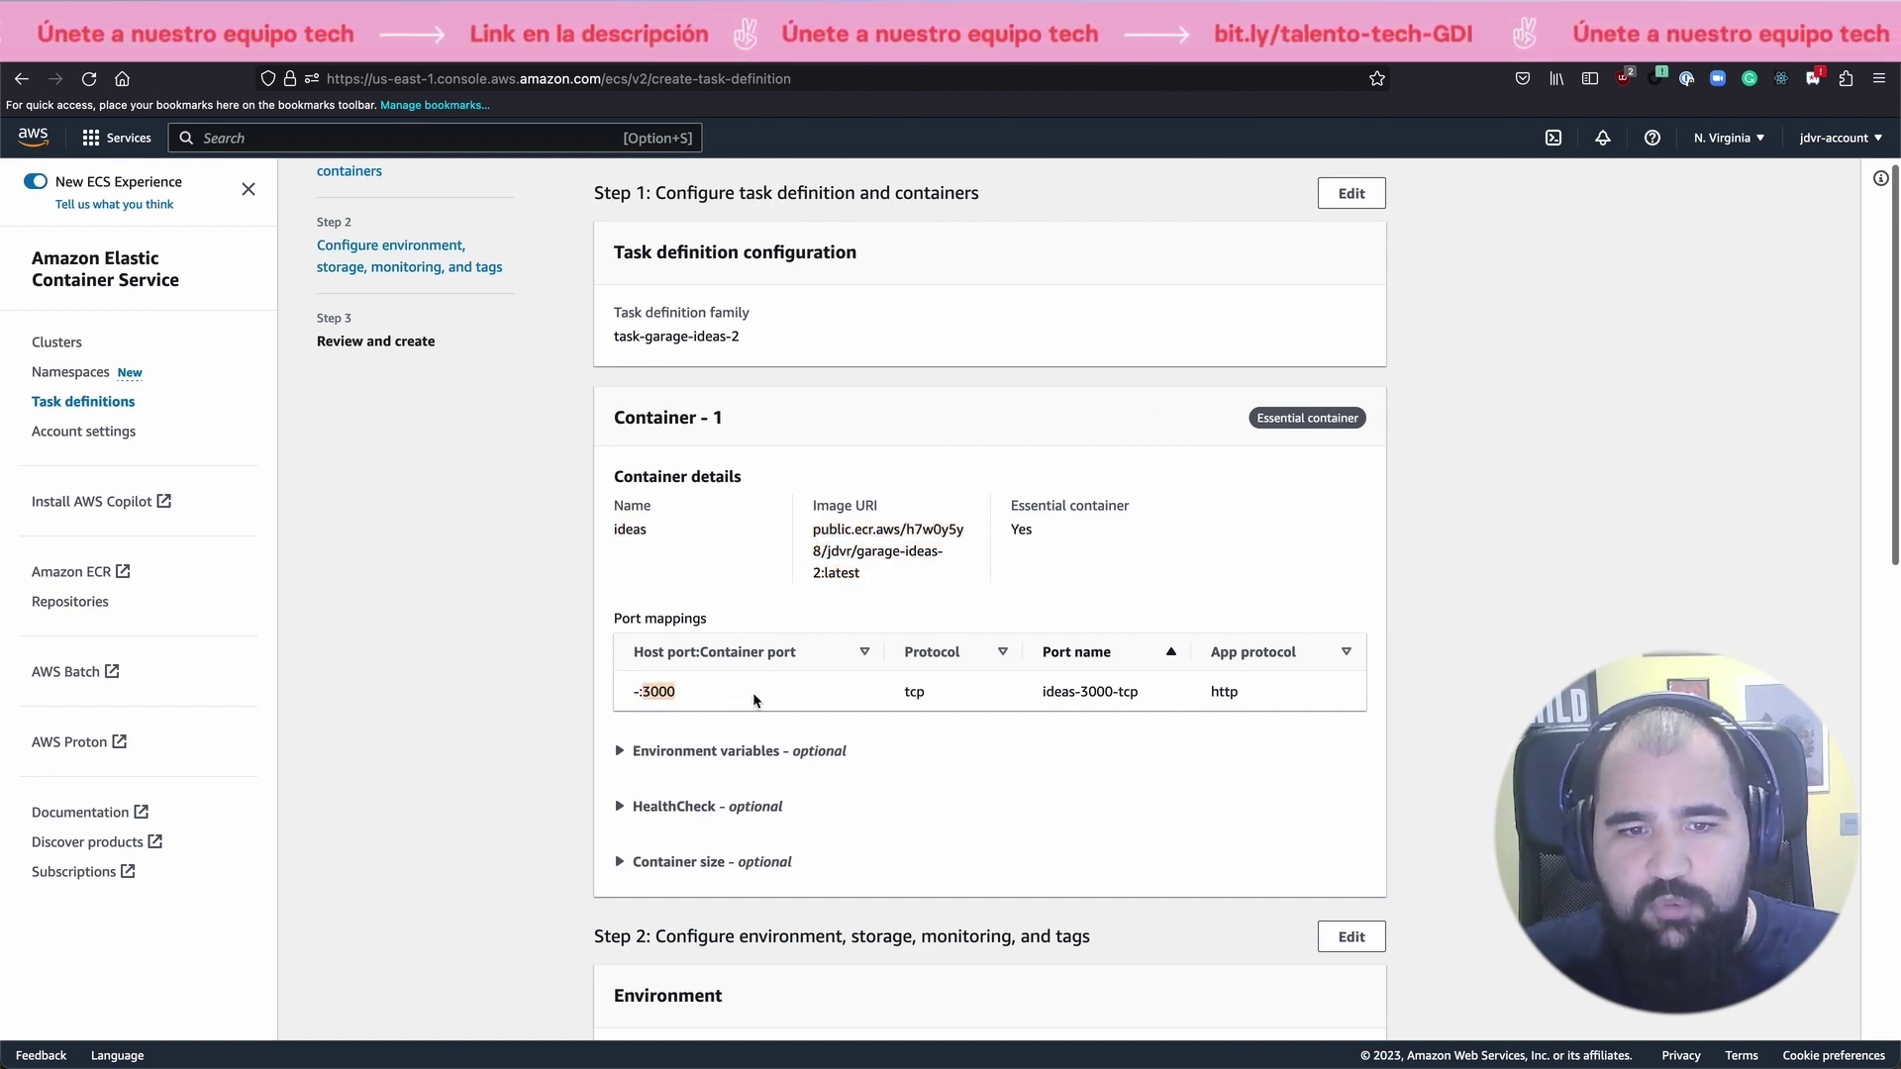
scroll(757, 686, "down", 1)
left_click(715, 698)
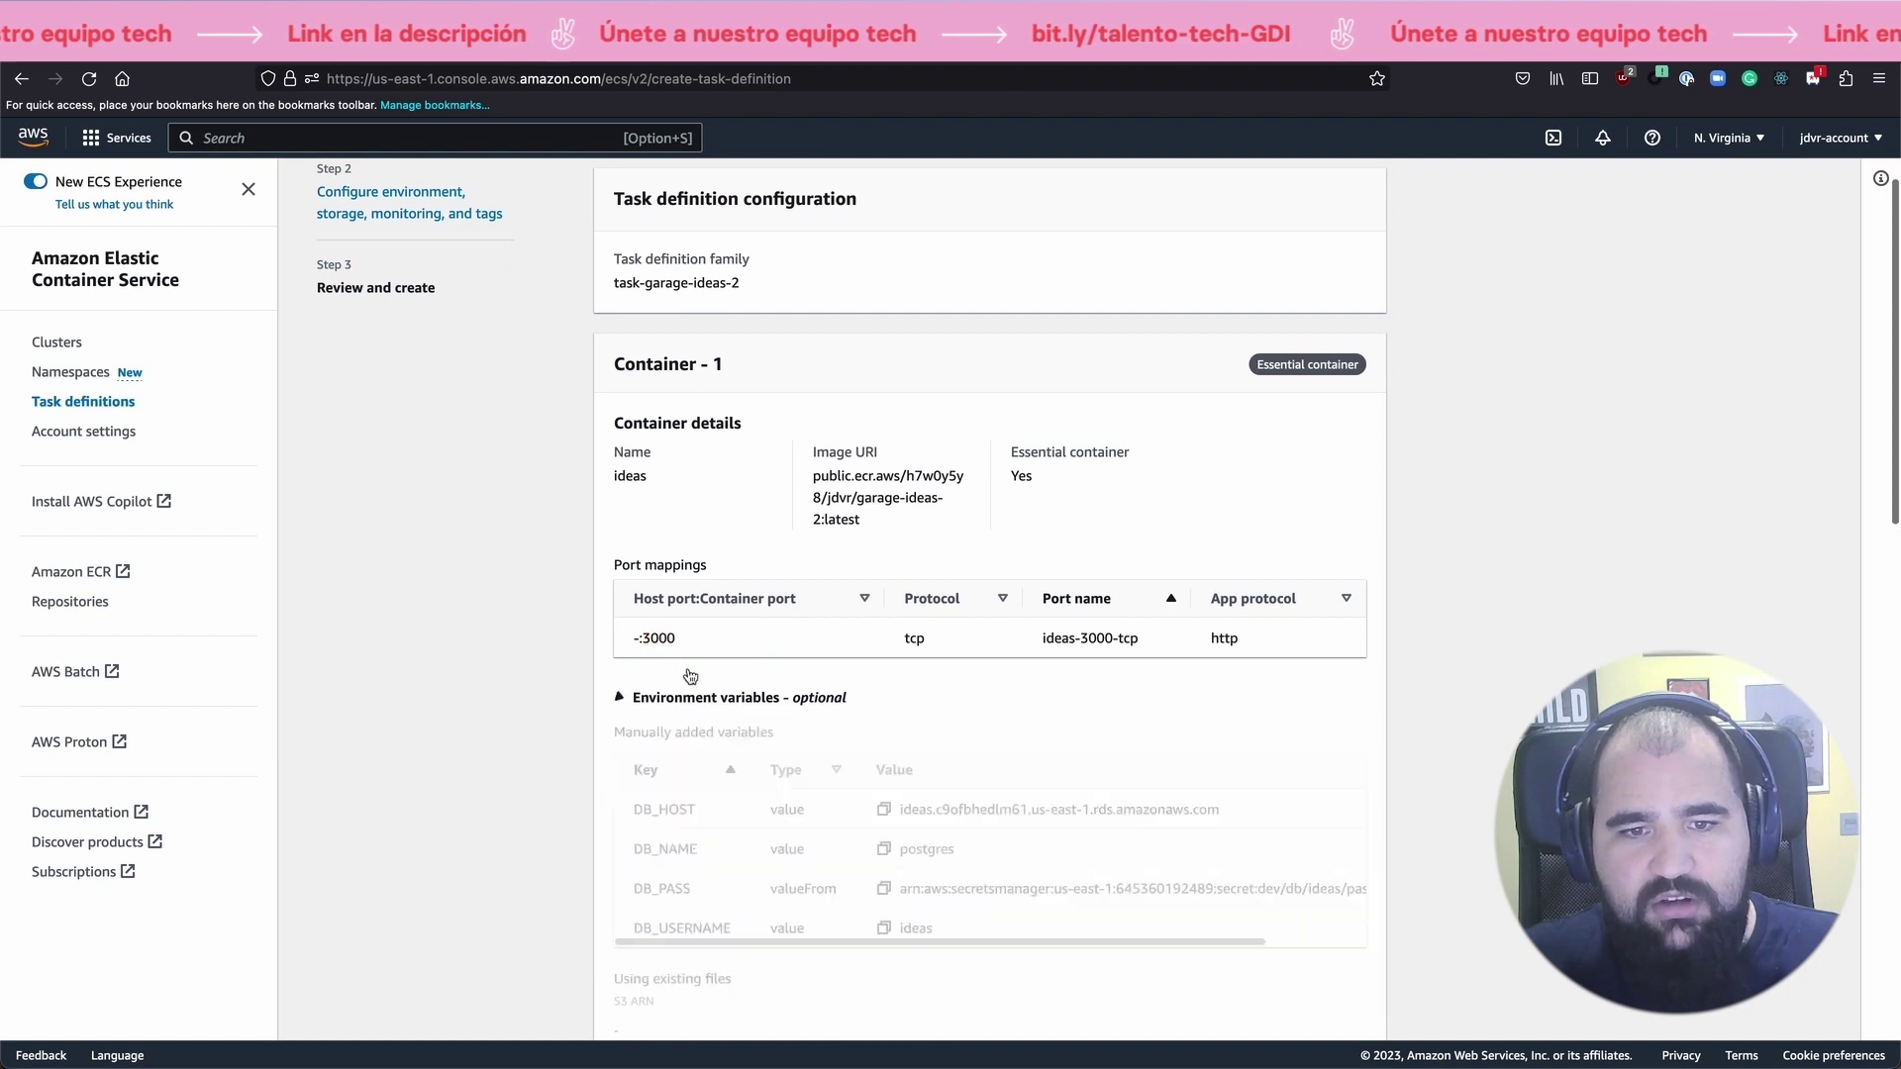
scroll(690, 594, "down", 5)
scroll(690, 587, "down", 10)
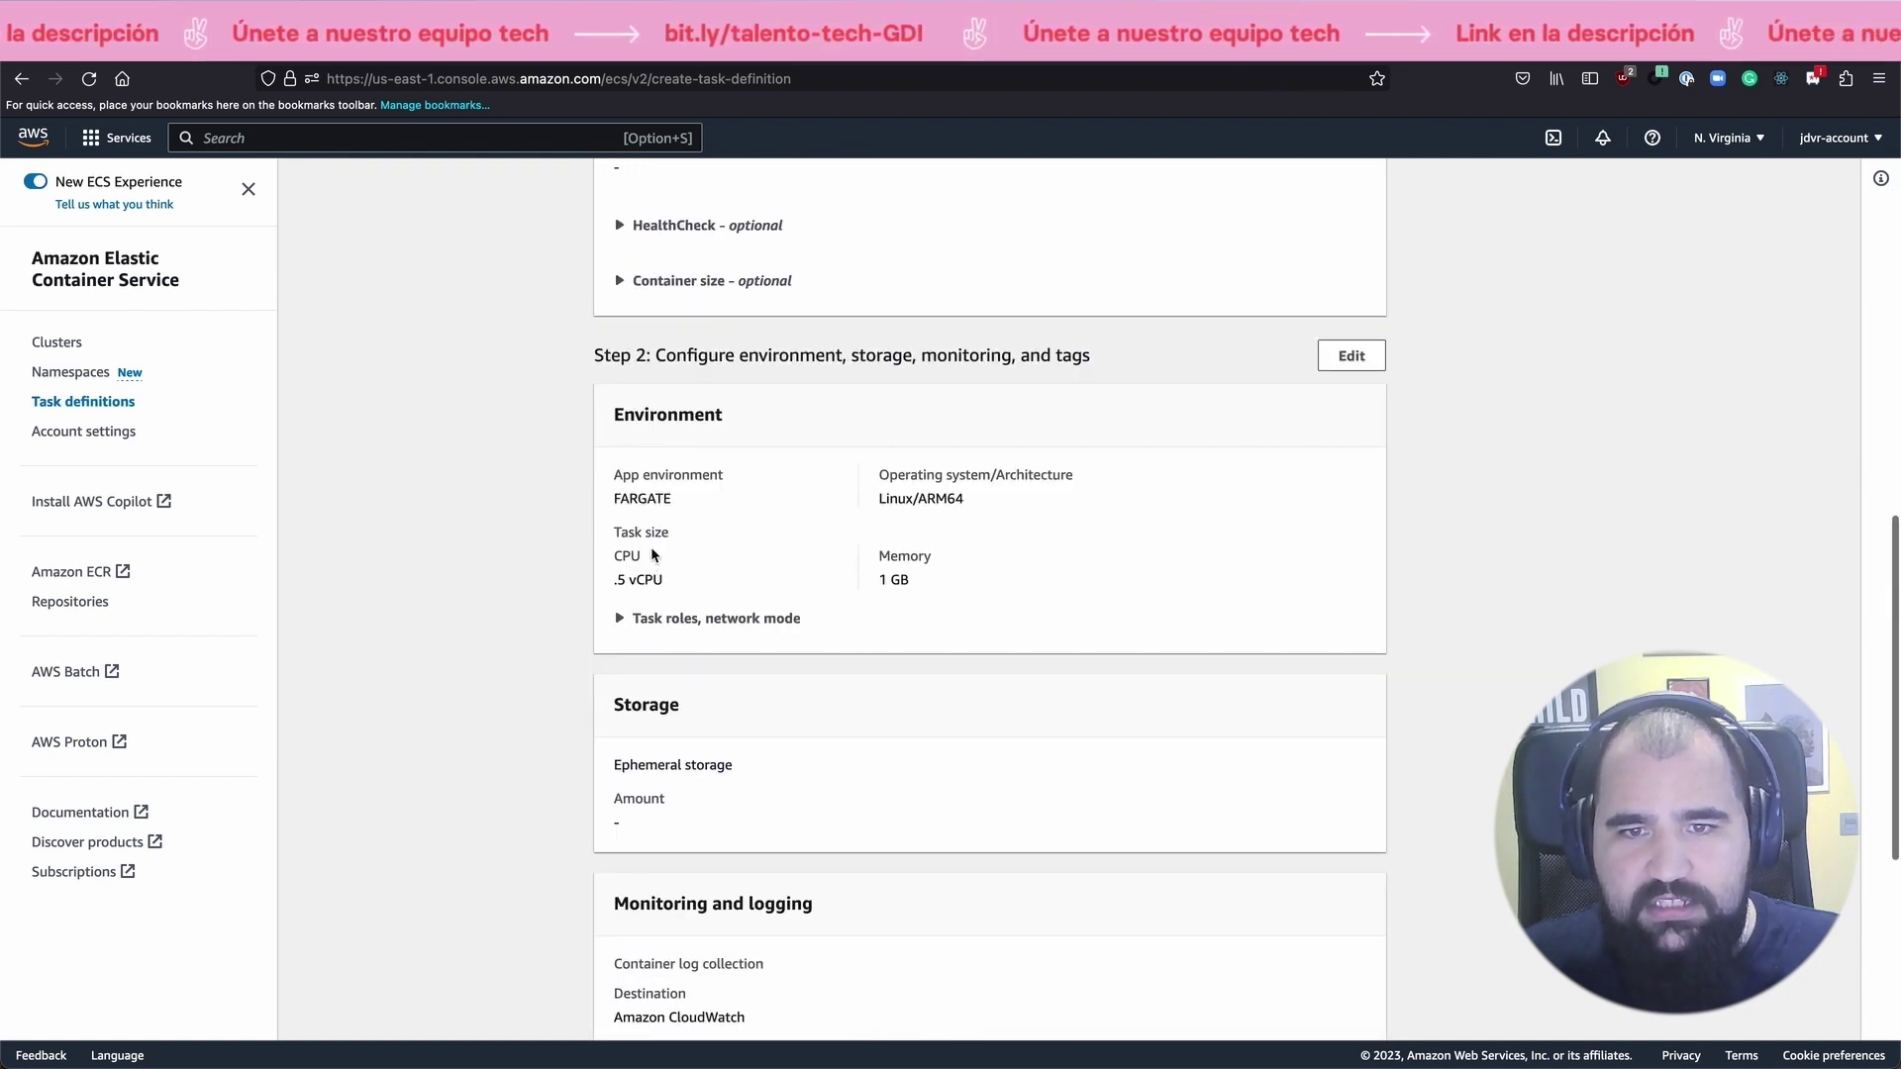
mouse_move(912, 499)
left_mouse_down()
mouse_move(976, 498)
mouse_move(912, 499)
left_mouse_up()
left_click_drag(646, 582, 663, 581)
scroll(743, 584, "down", 4)
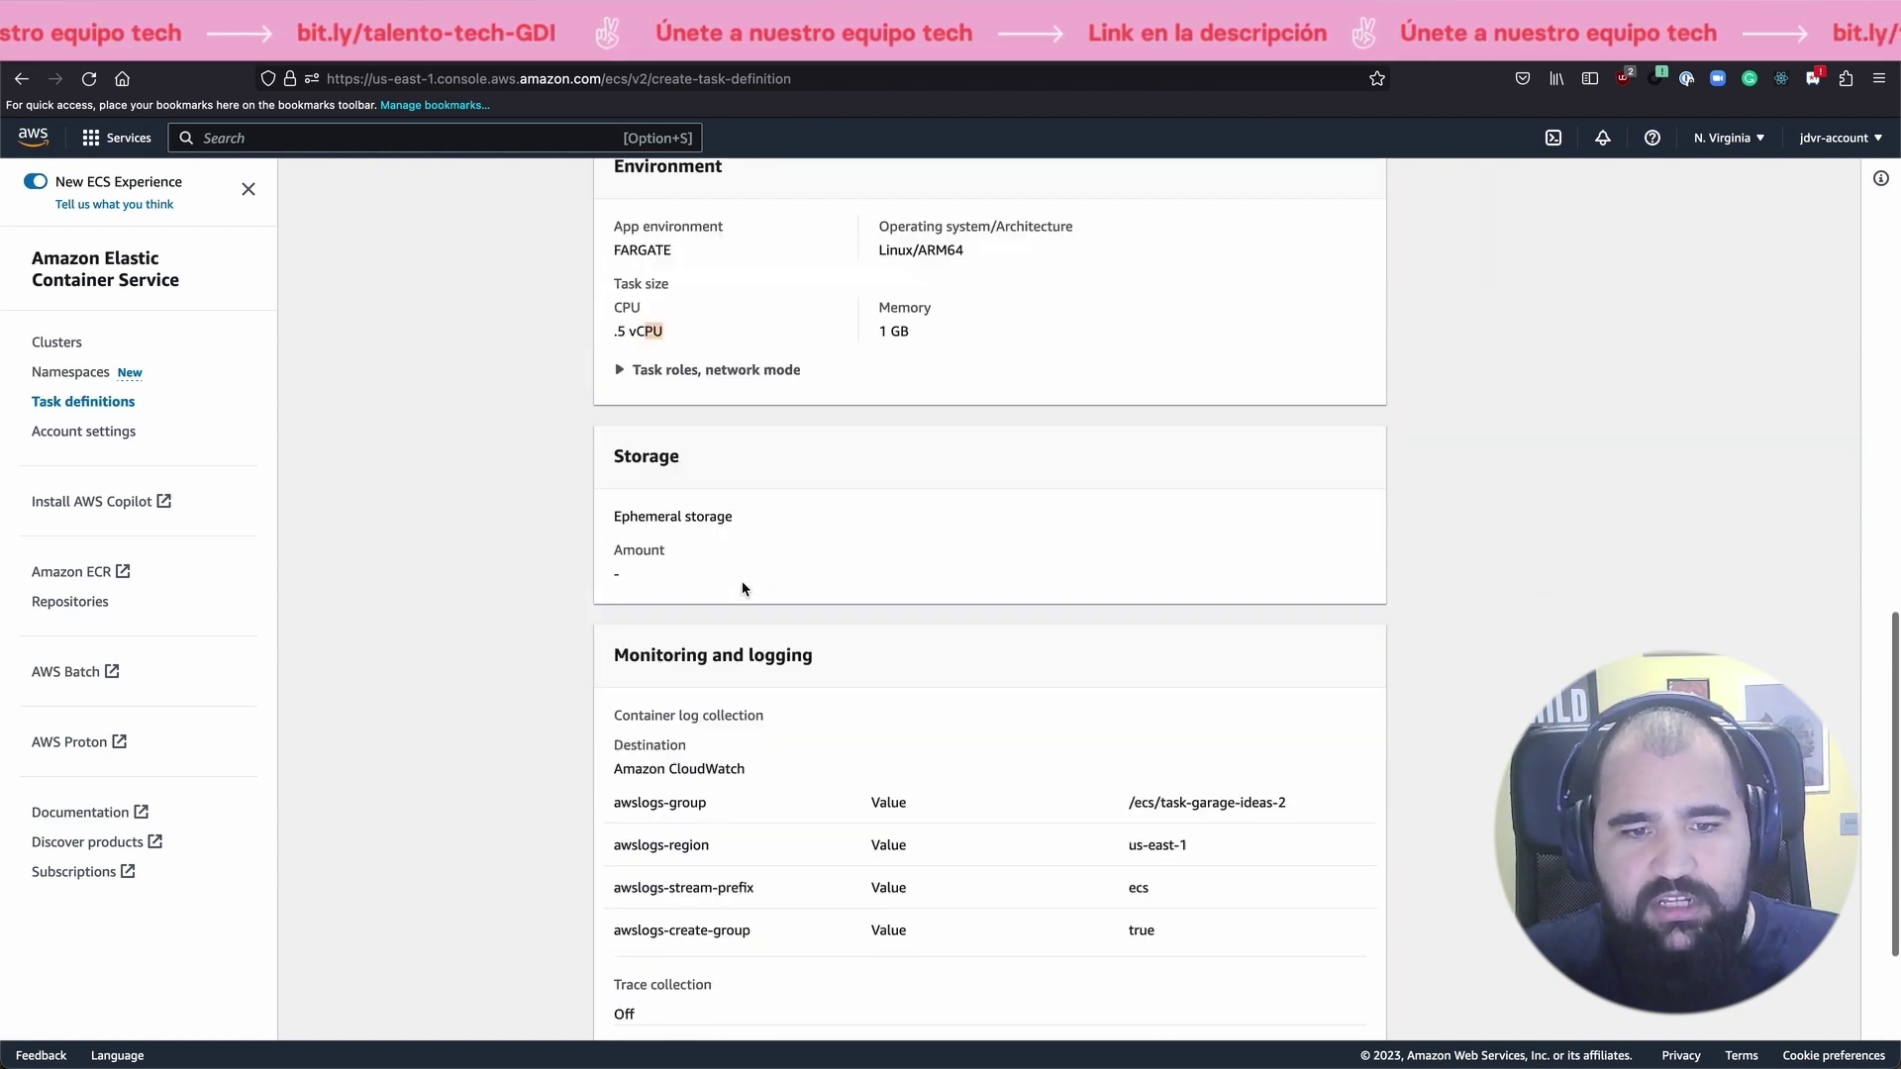
Create the task definition from the final review and read the creation notice
scroll(742, 589, "down", 4)
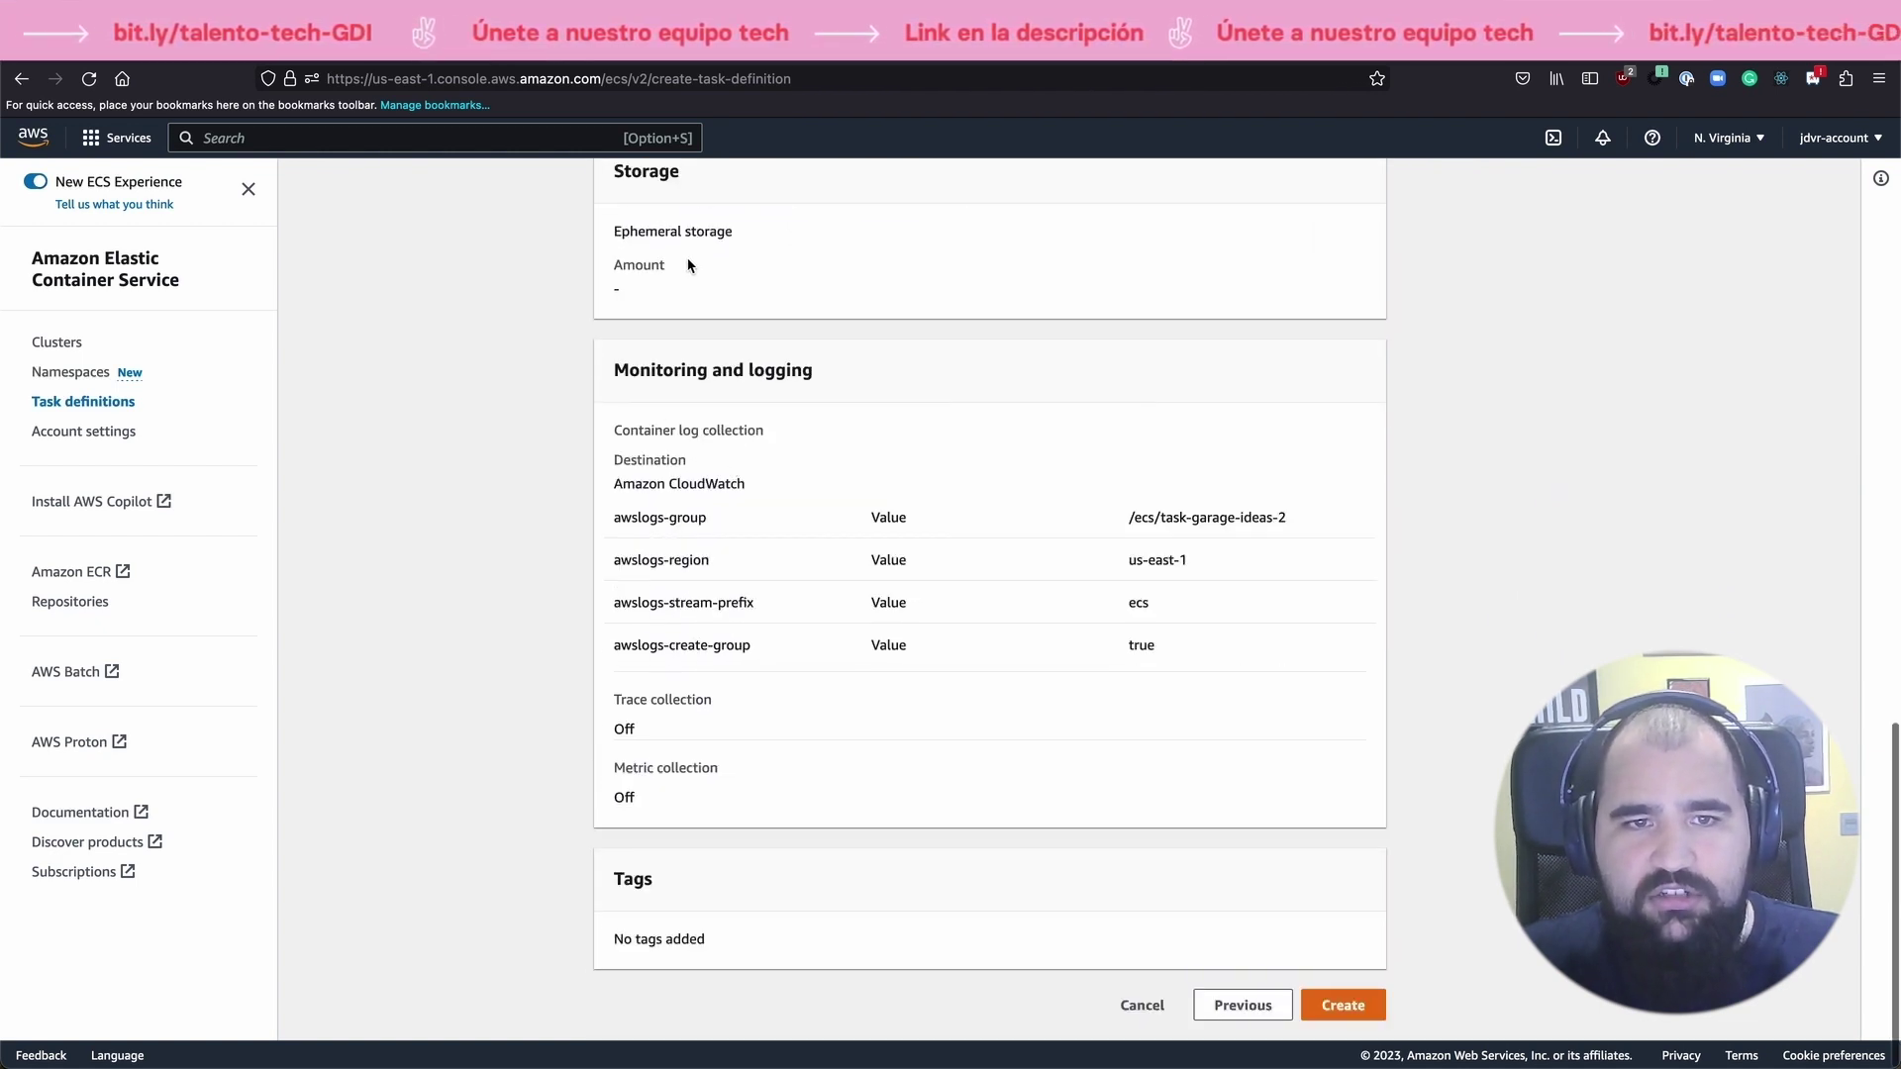
left_click(1351, 1008)
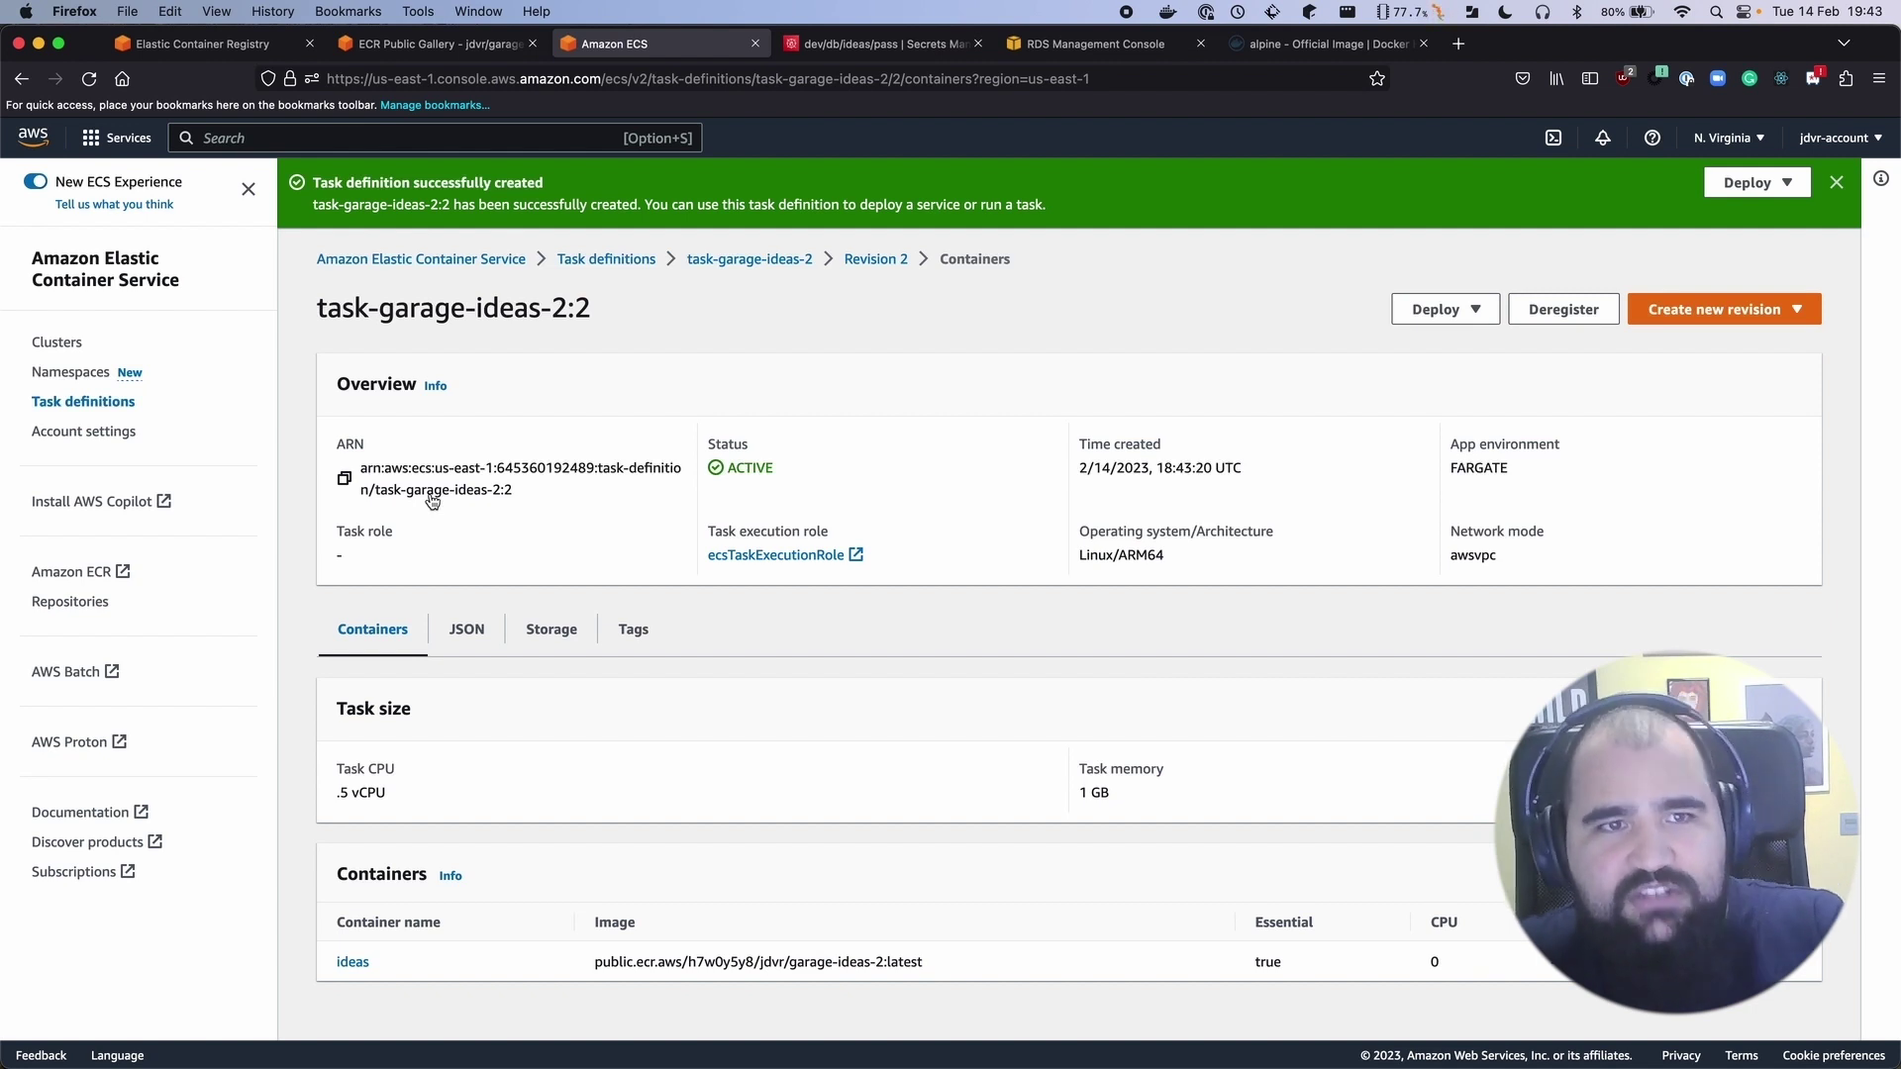
left_click_drag(485, 205, 1817, 179)
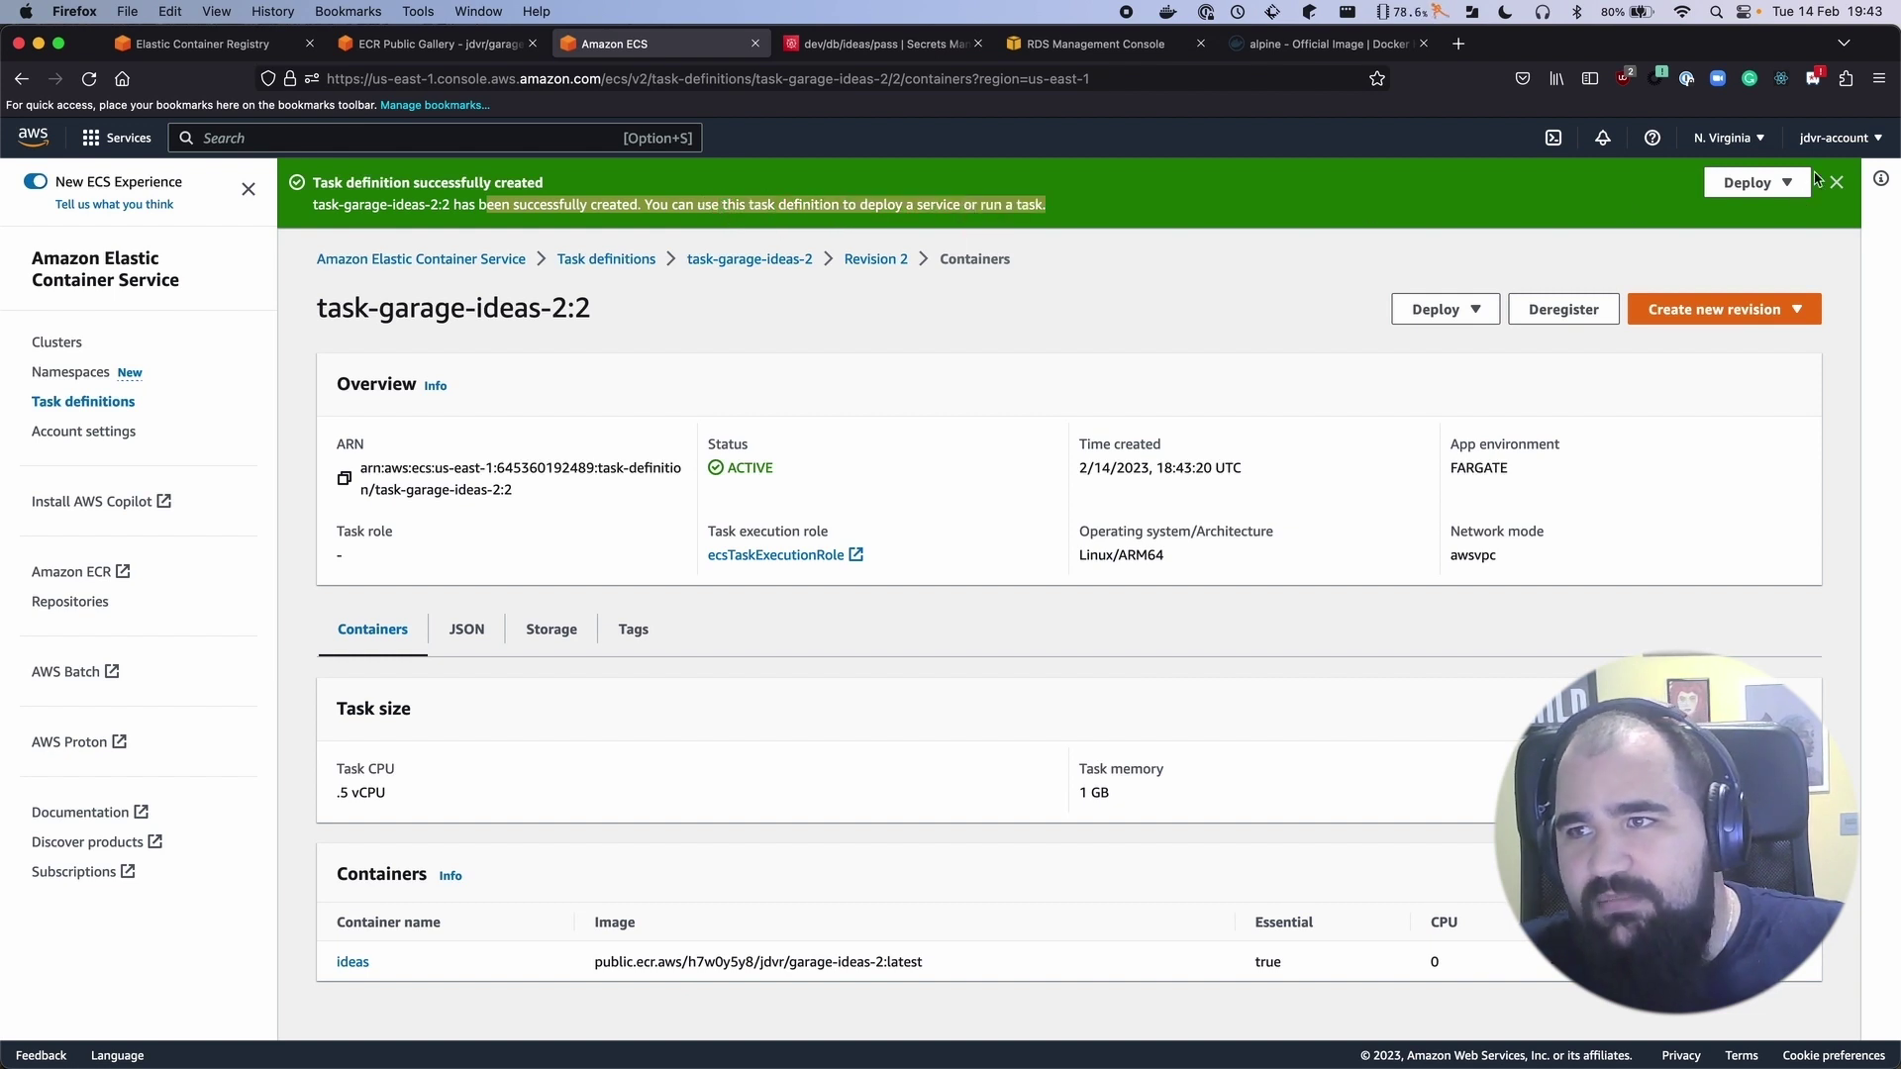
Start creating a service from the task definition and choose ideas-cluster as its existing cluster
left_click(1472, 310)
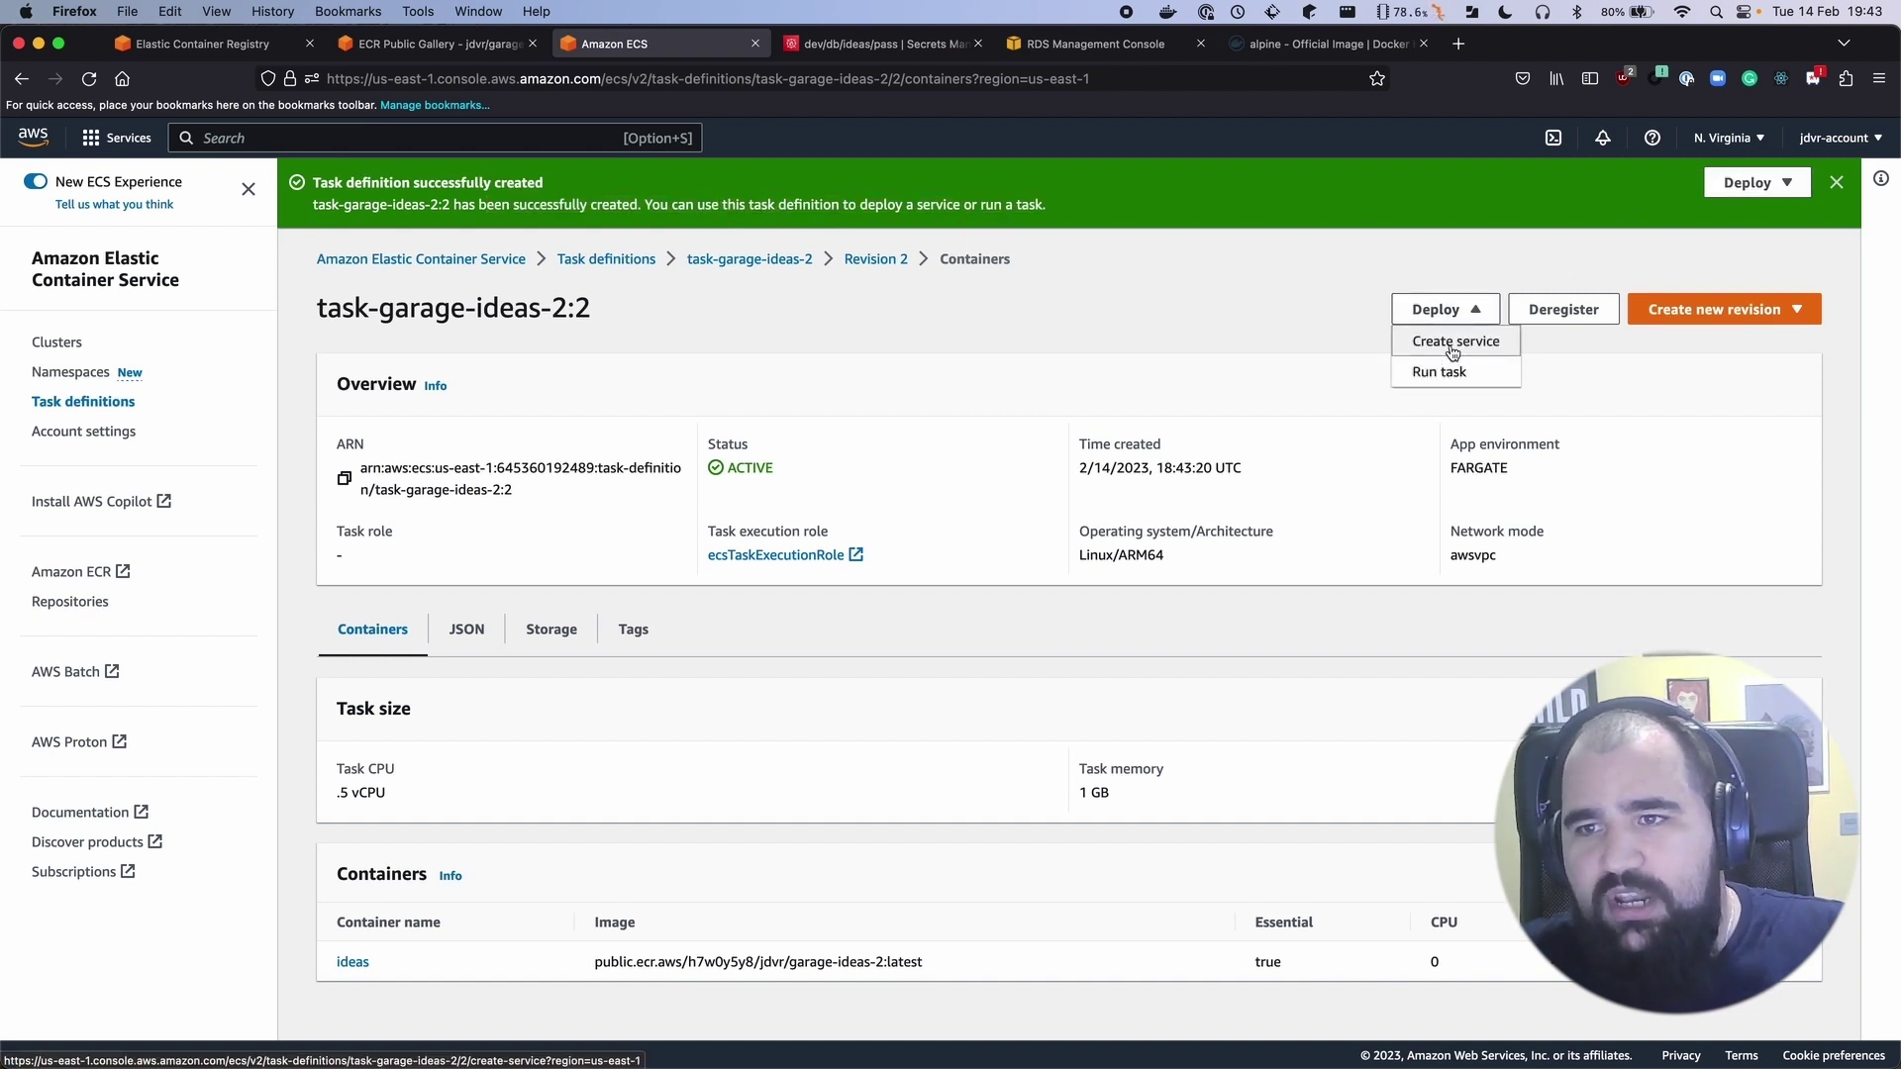
left_click(1452, 353)
left_click(483, 485)
left_click(483, 514)
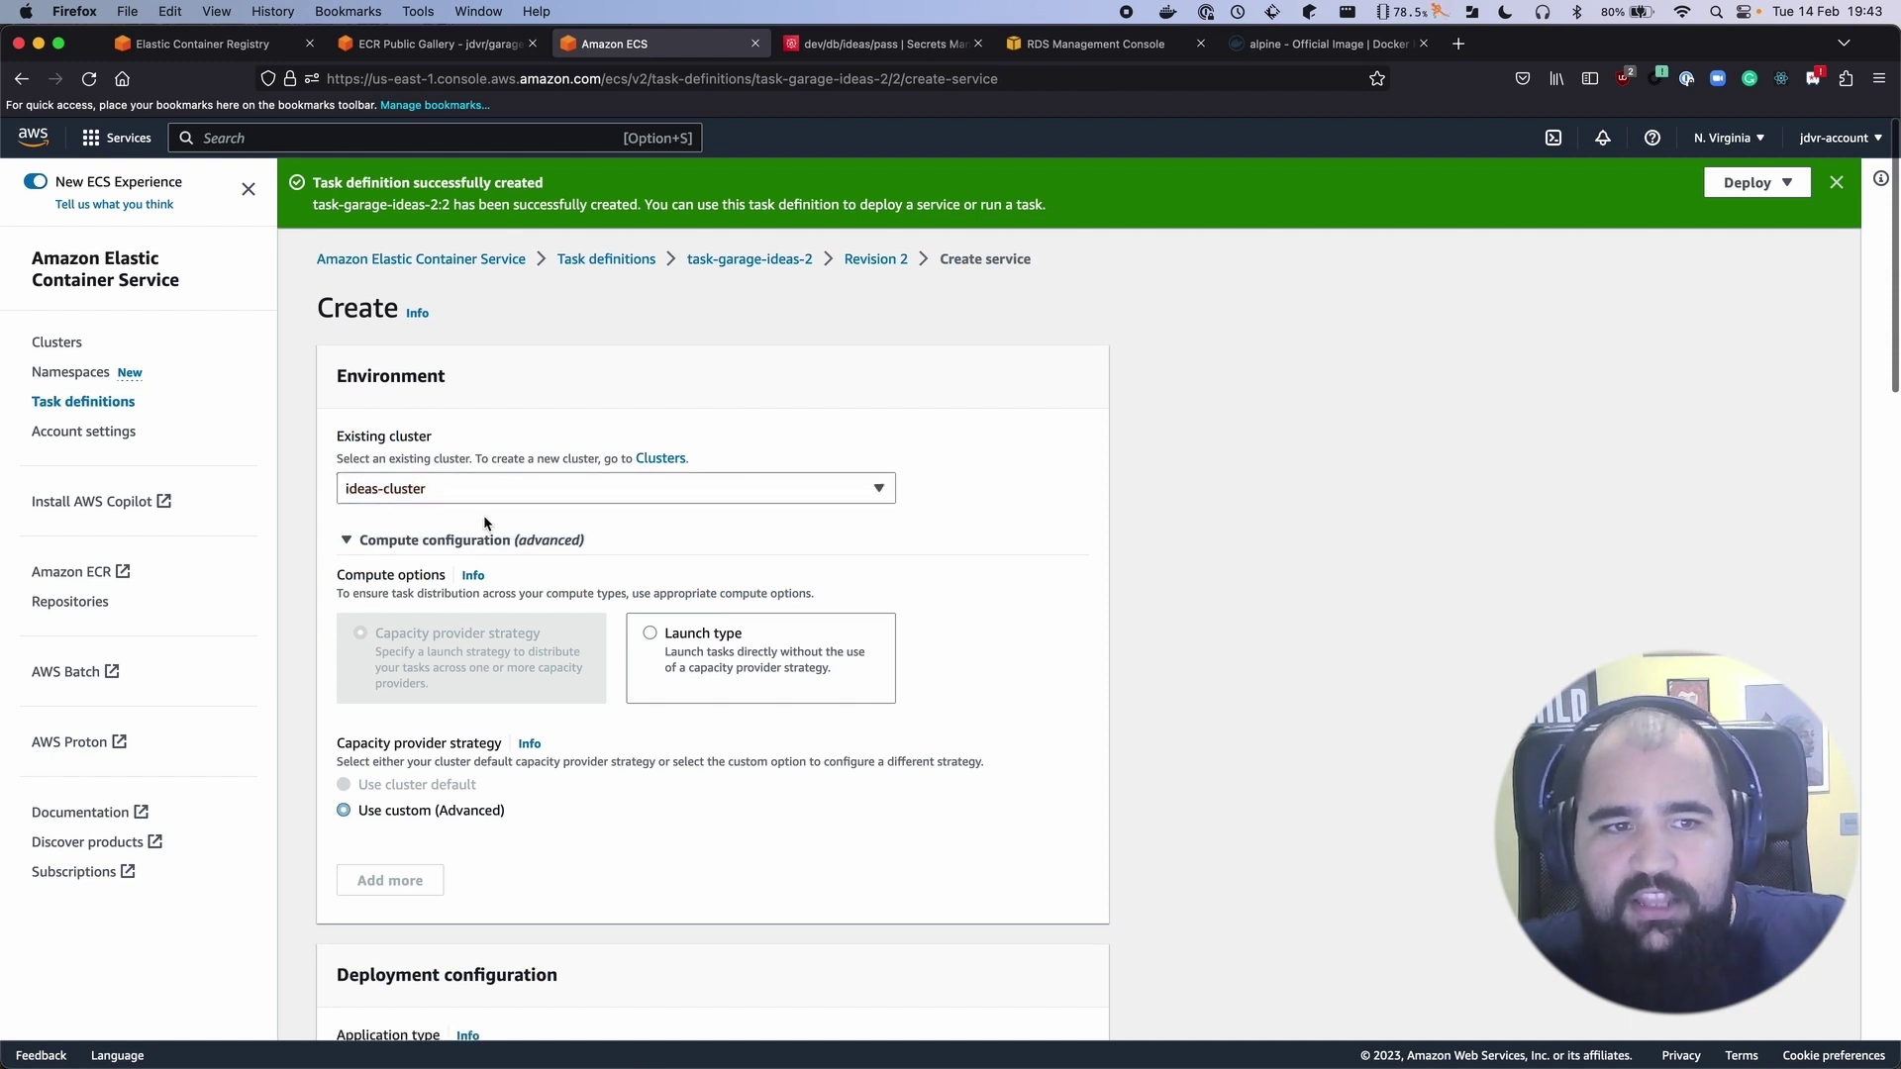
Switch the service's compute option to Launch type, keeping FARGATE as the launch type
scroll(495, 515, "down", 2)
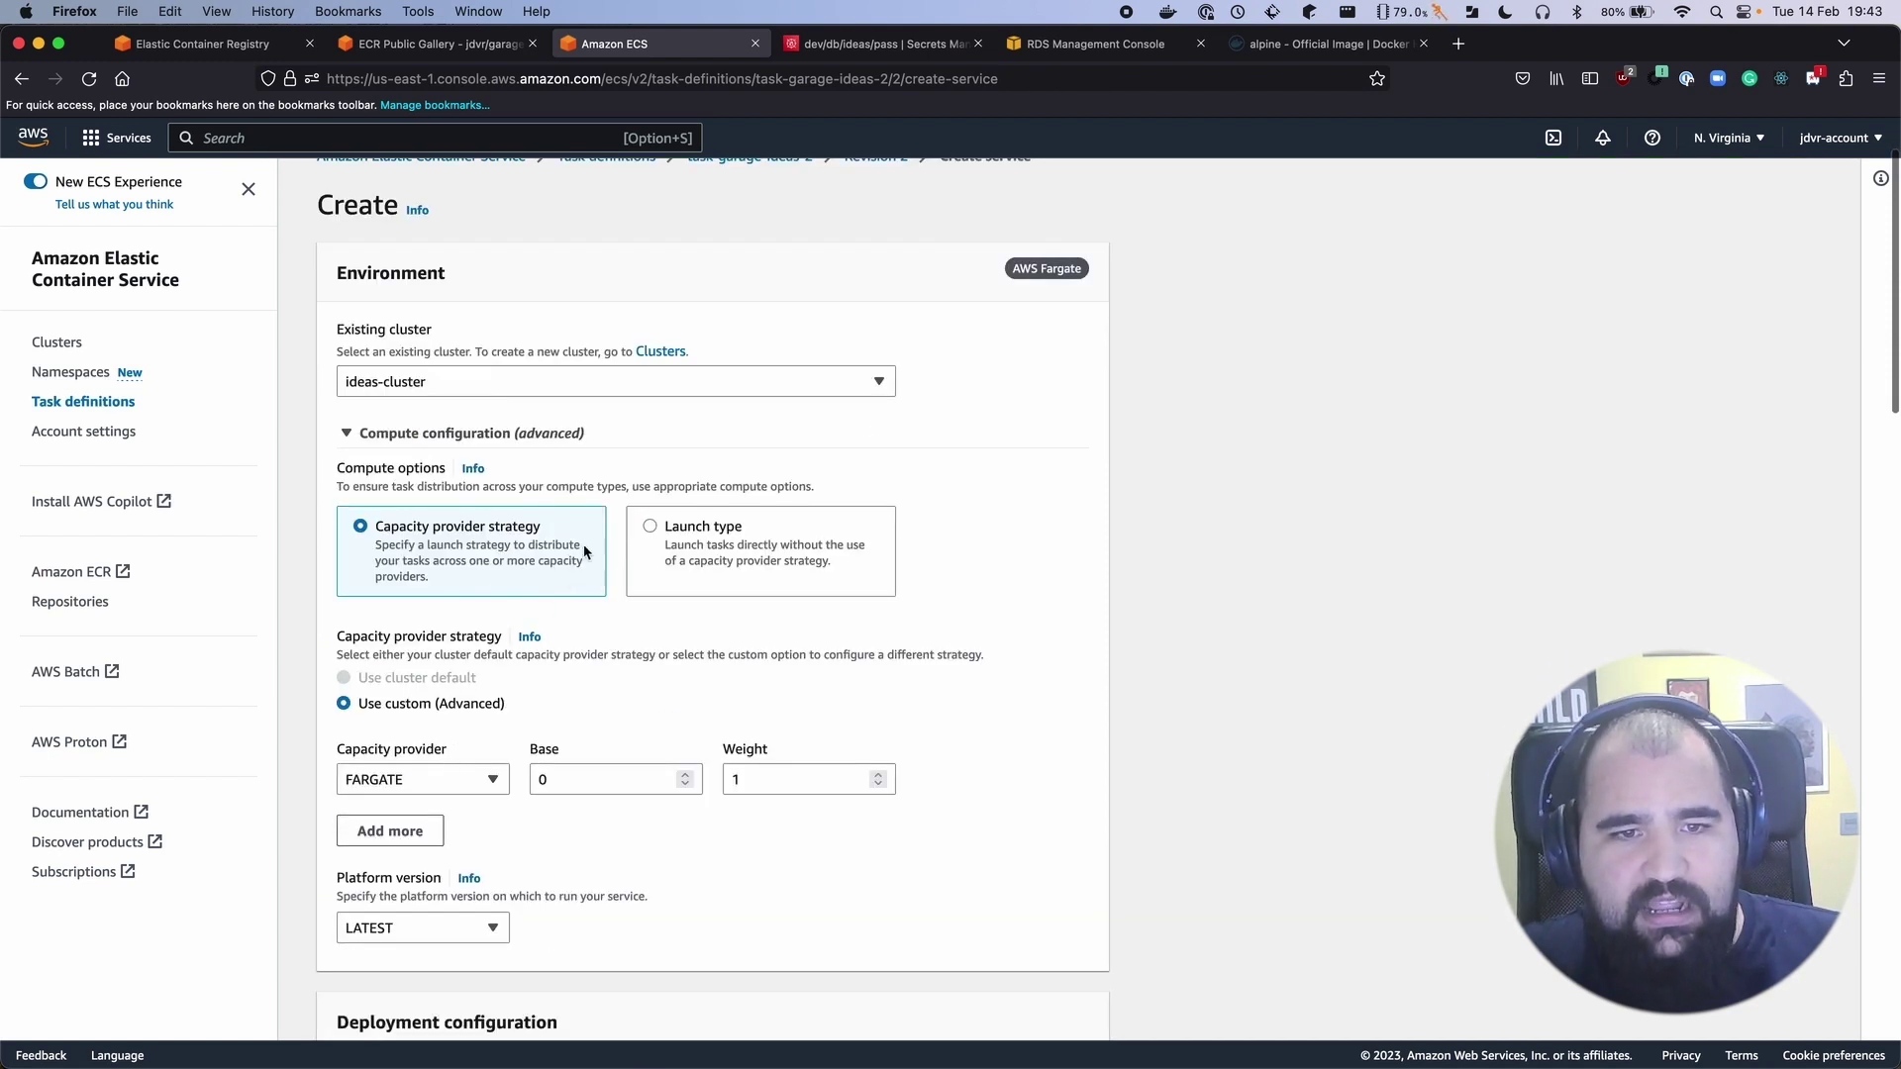
left_click(653, 527)
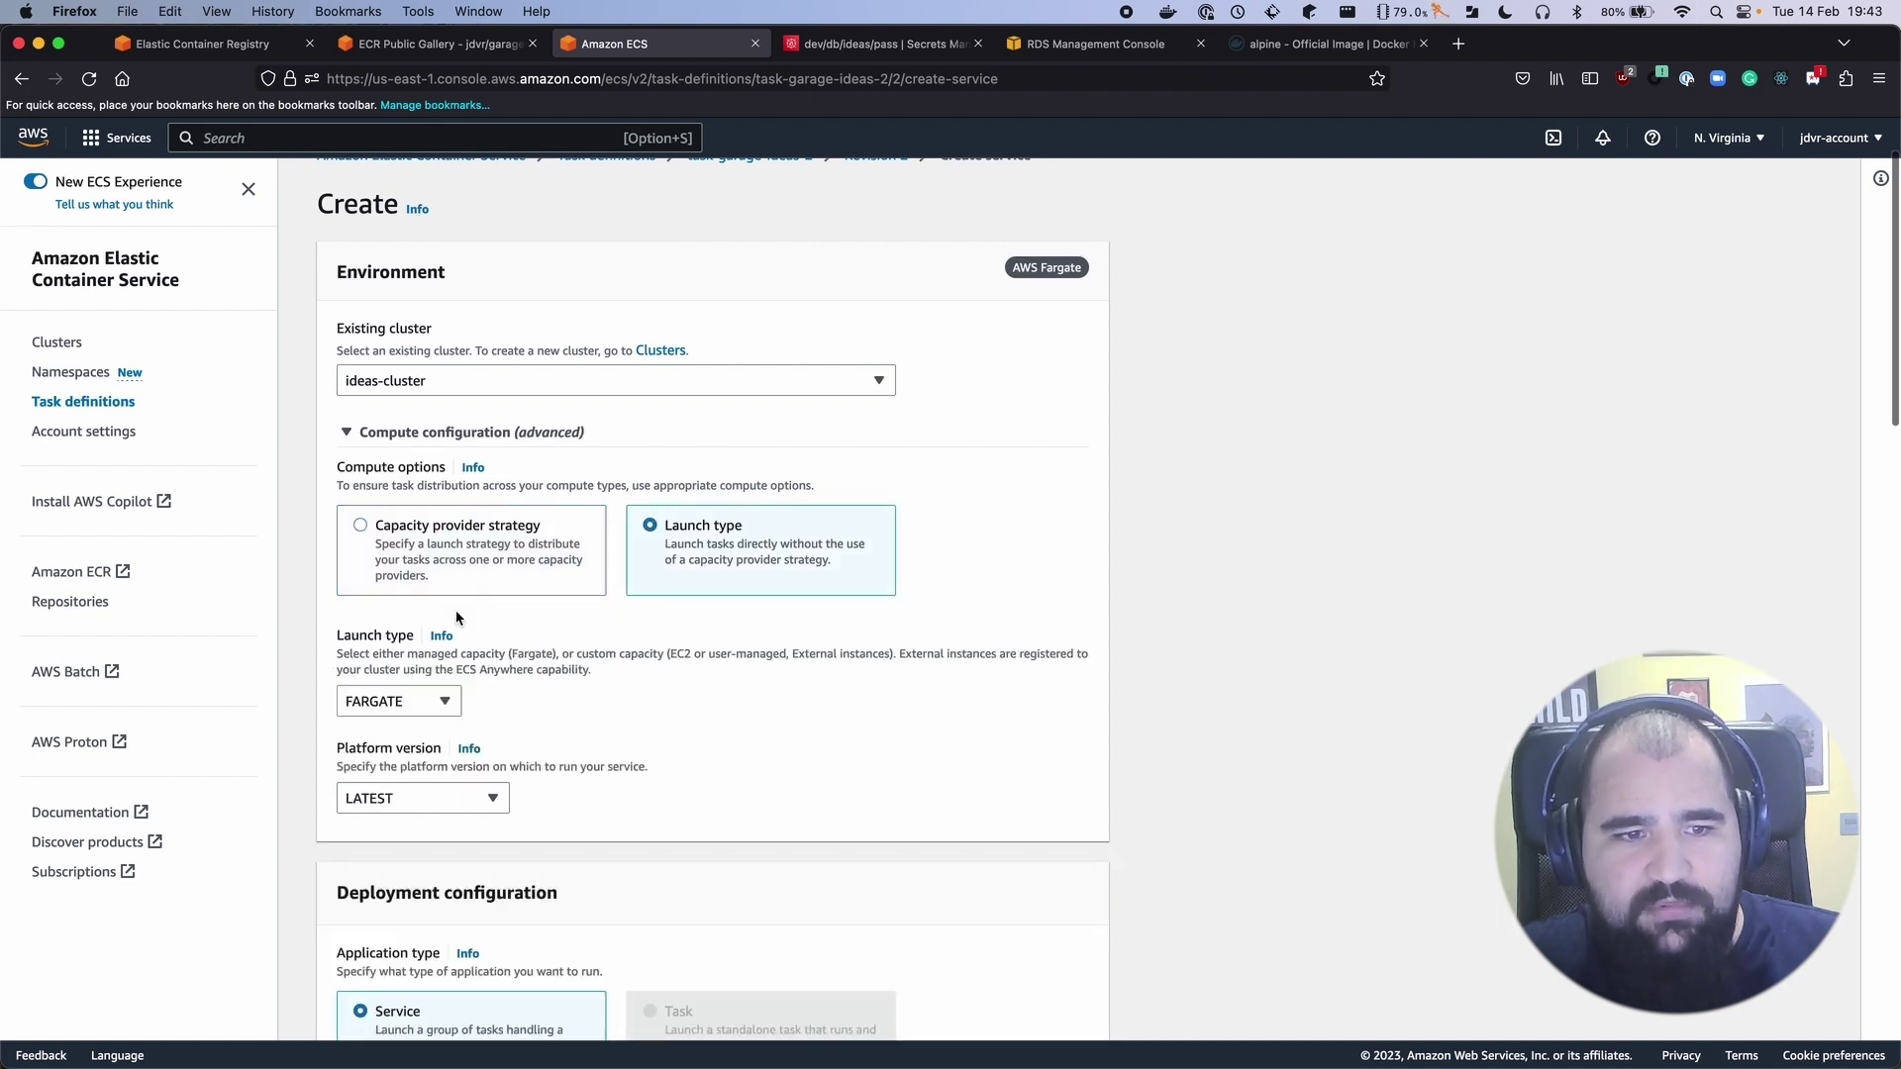
scroll(456, 619, "down", 1)
left_click(445, 638)
left_click(449, 636)
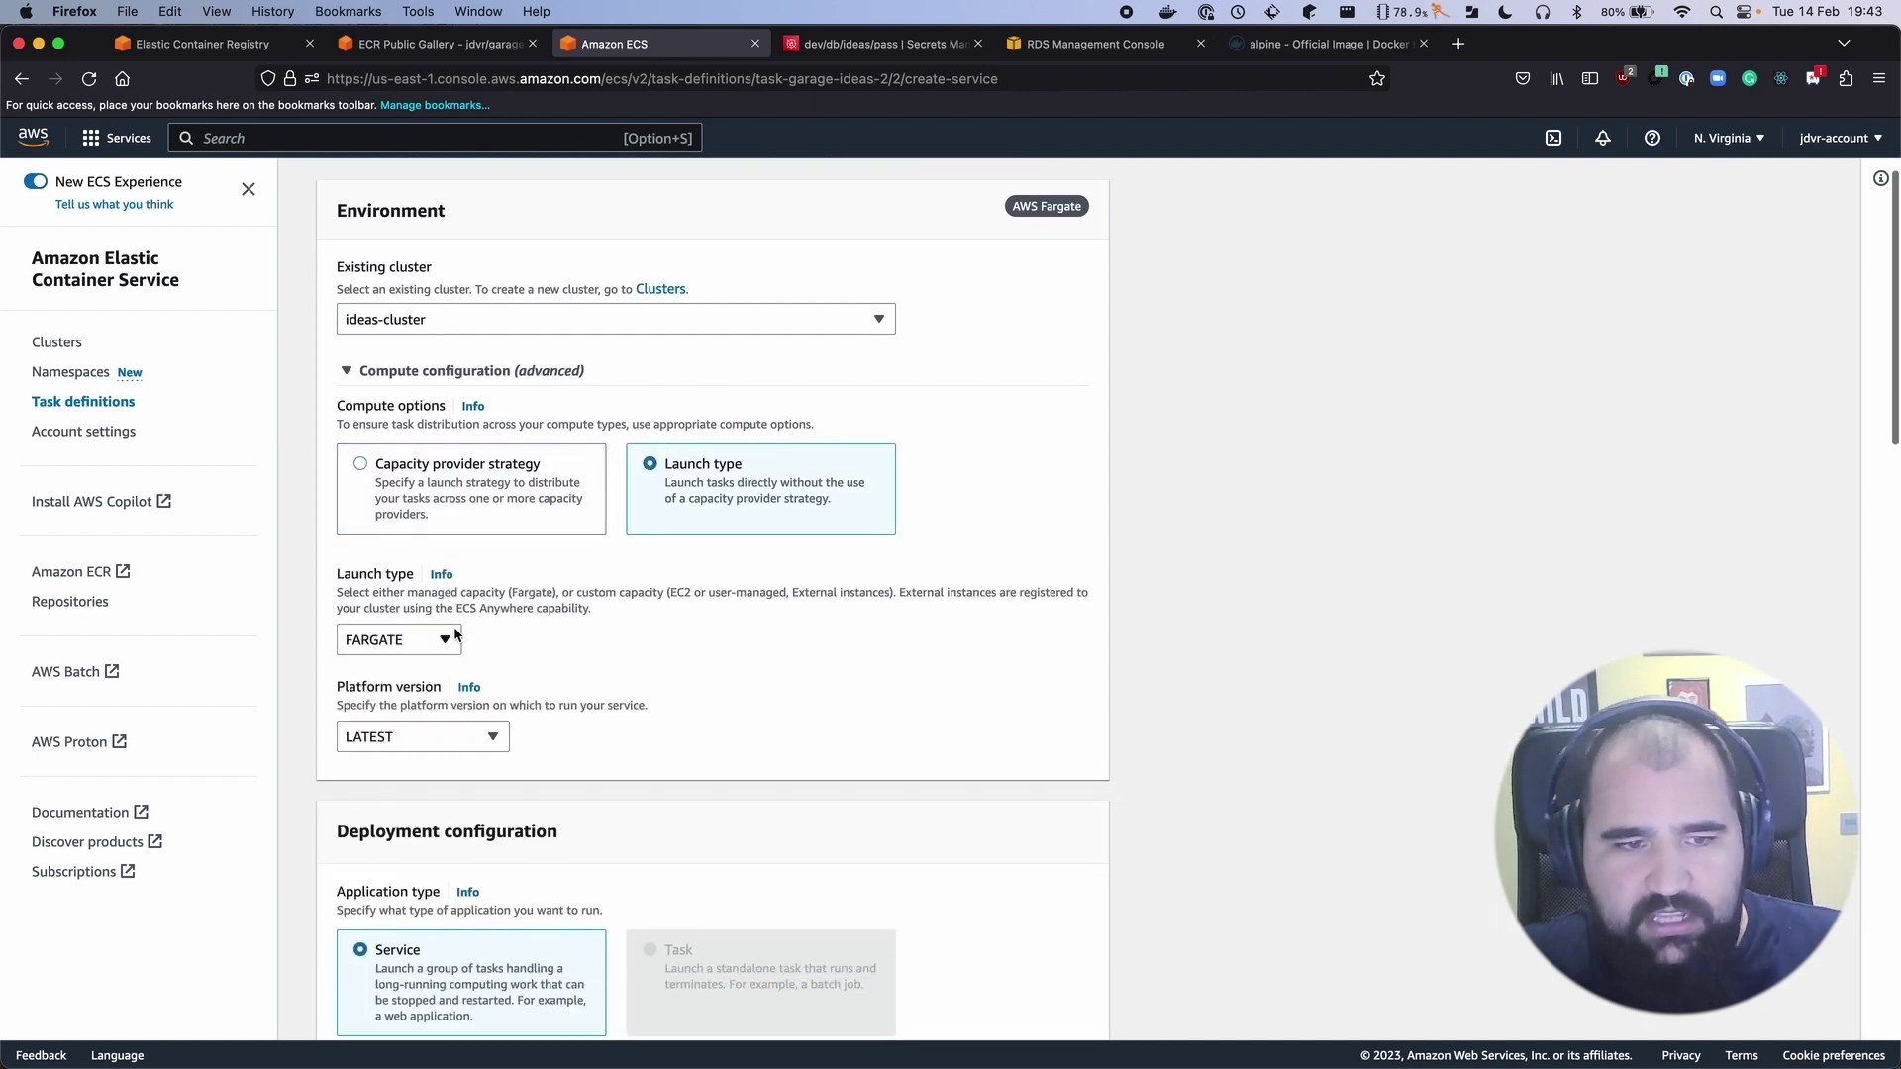
Name the service svc-garage-ideas-2 in the deployment configuration
scroll(435, 614, "down", 5)
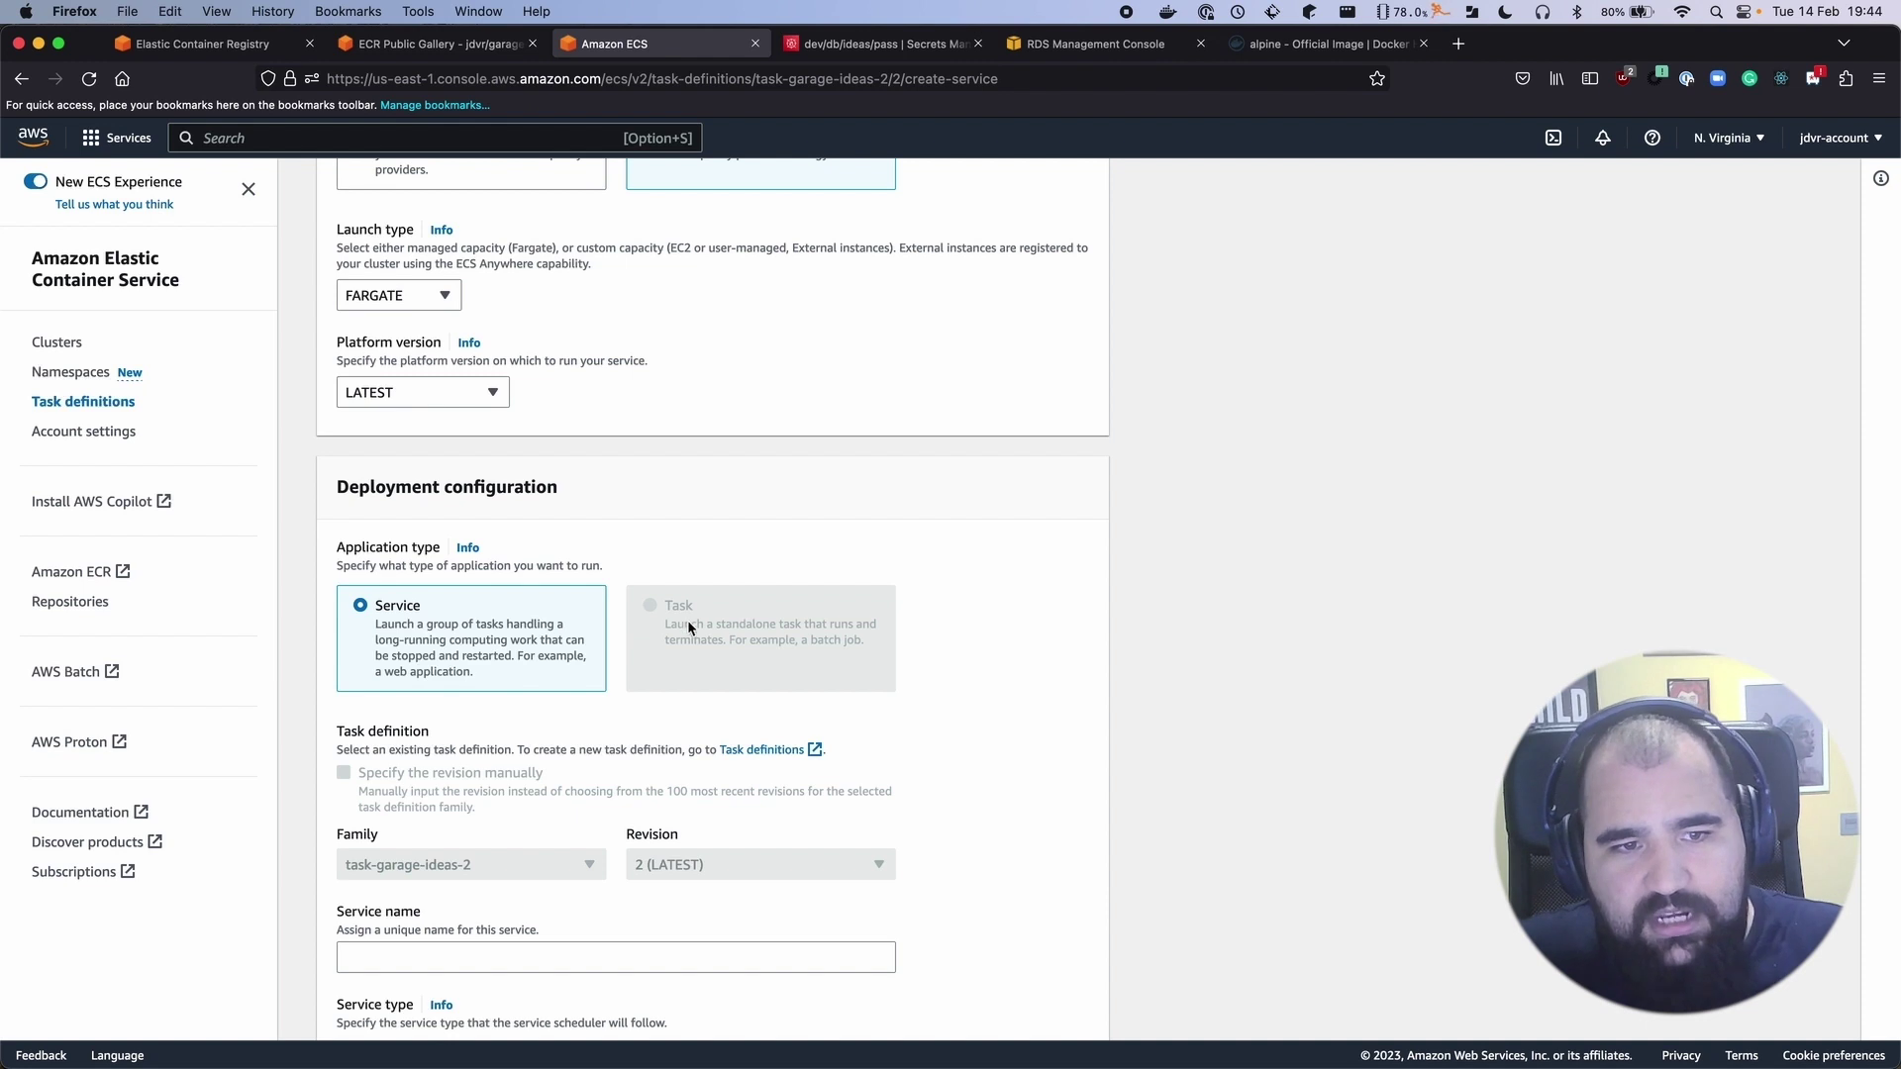
scroll(413, 604, "down", 2)
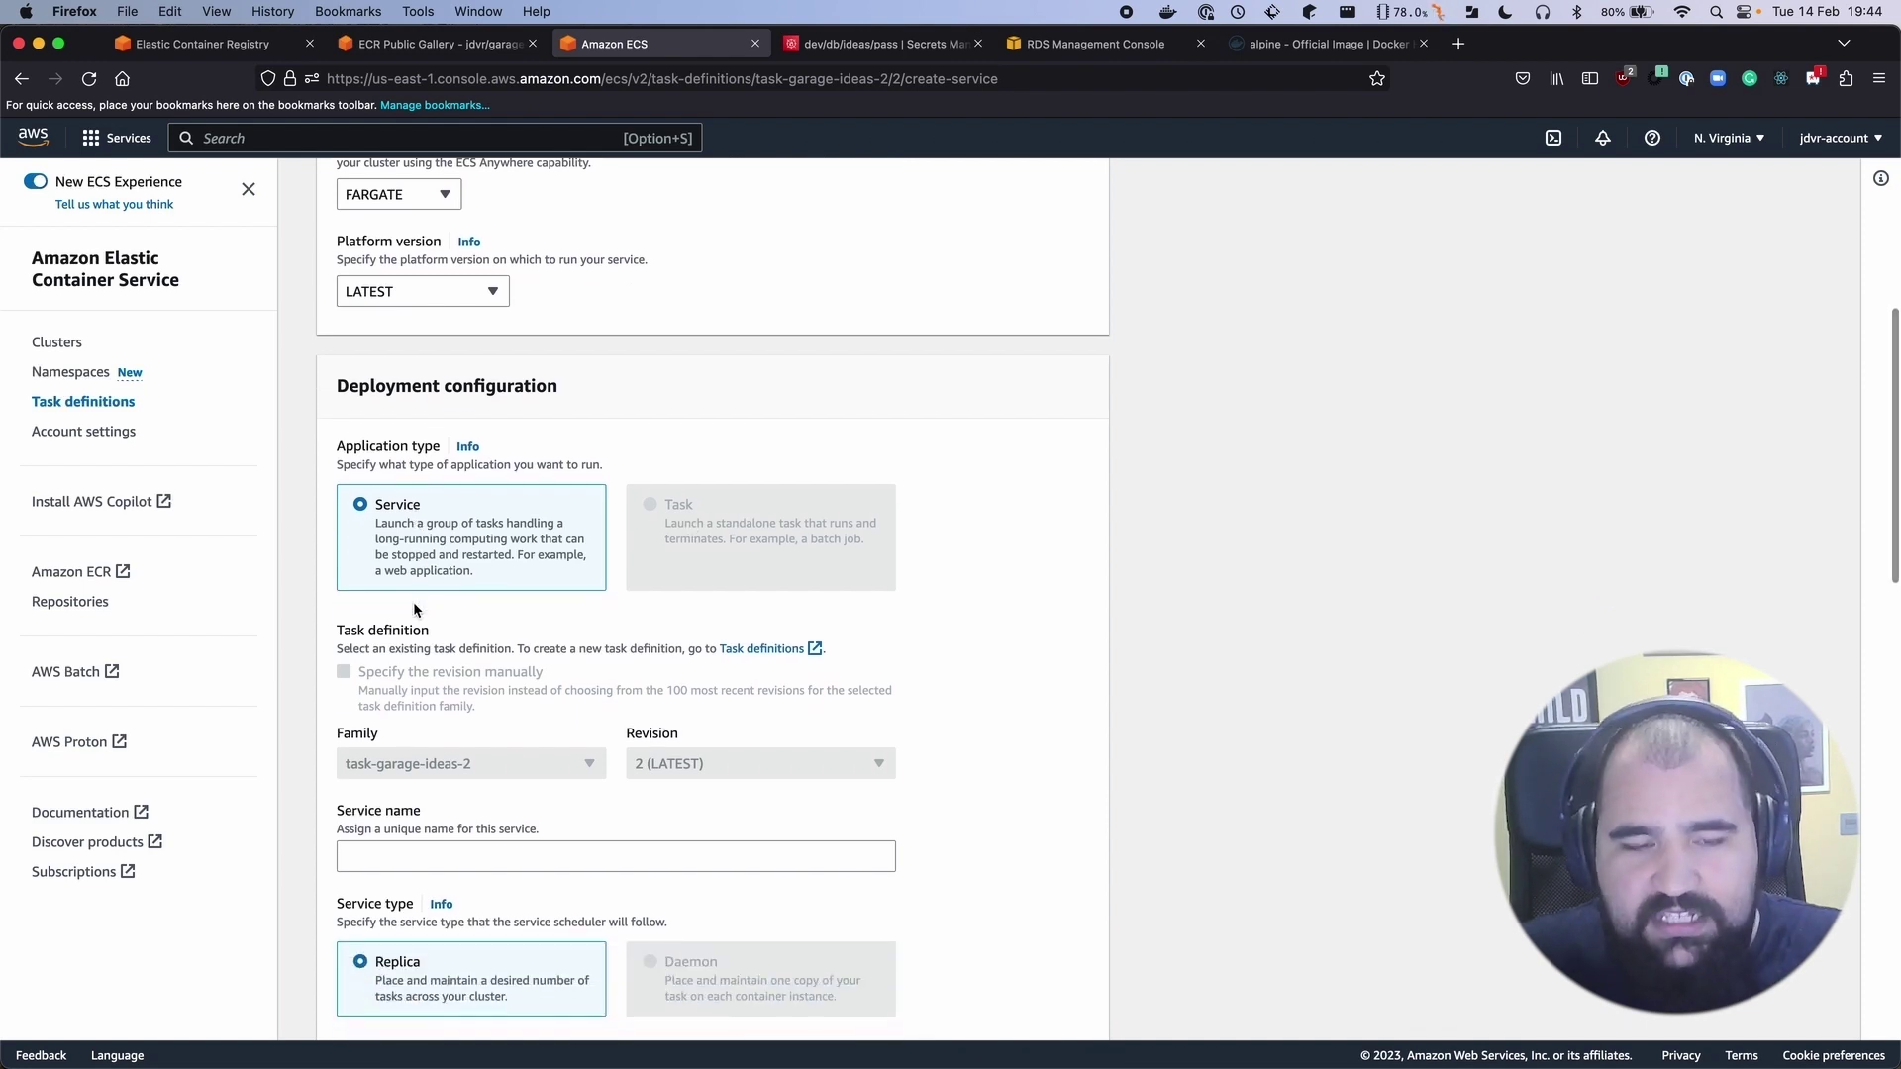
scroll(413, 604, "down", 1)
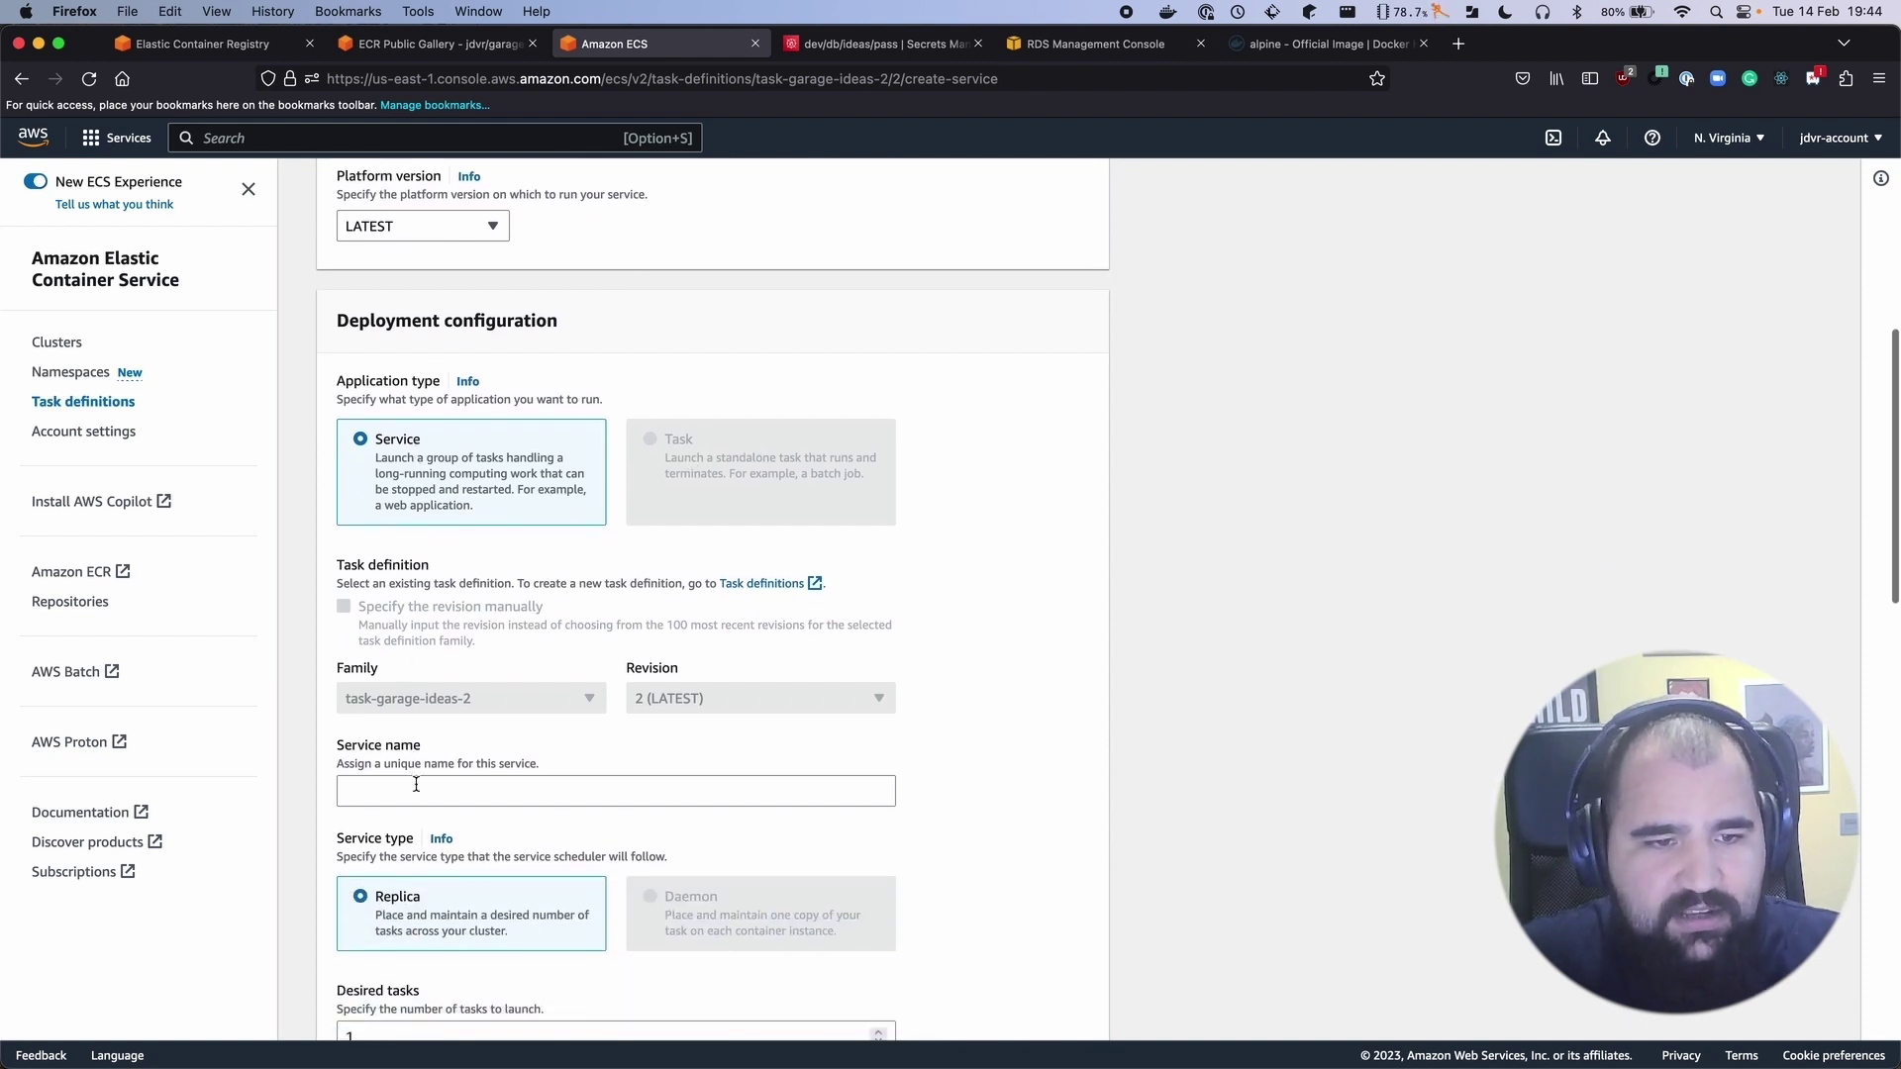
left_click(416, 784)
type("svc-")
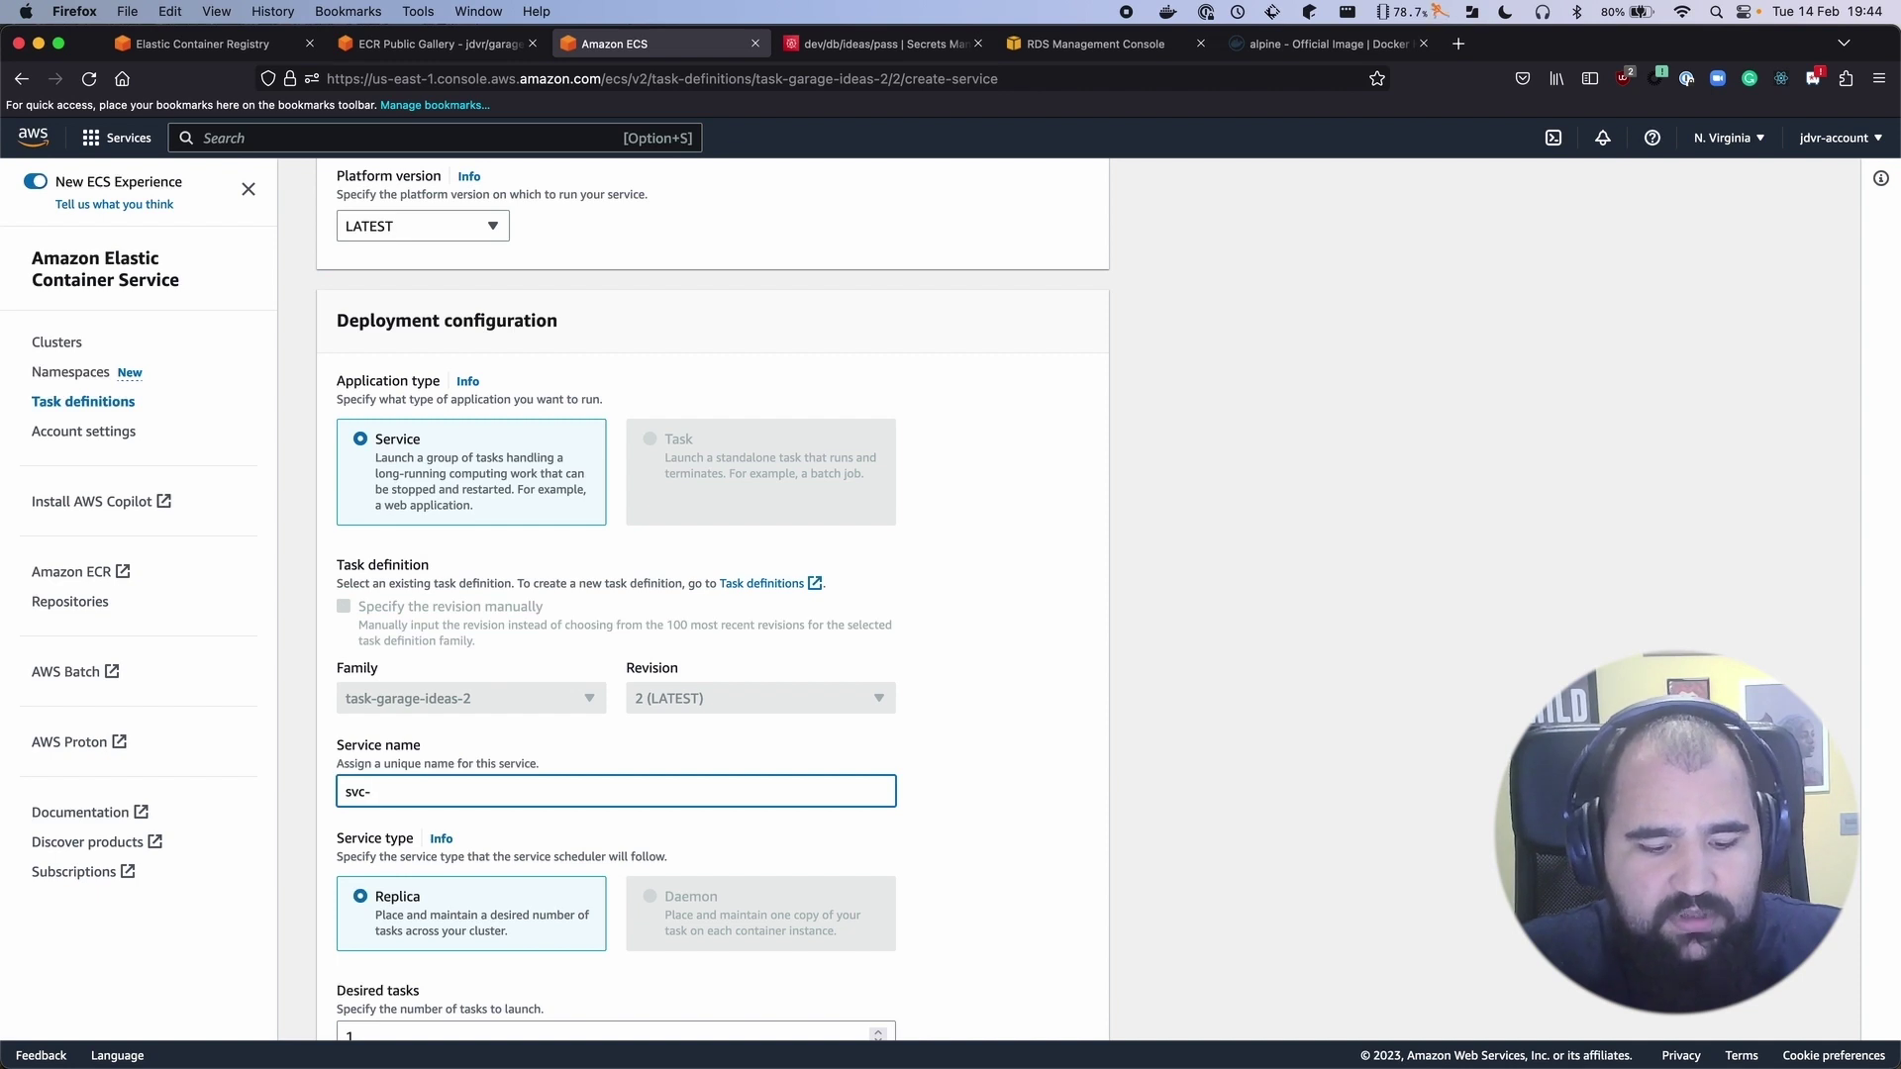
key("super+shift+v")
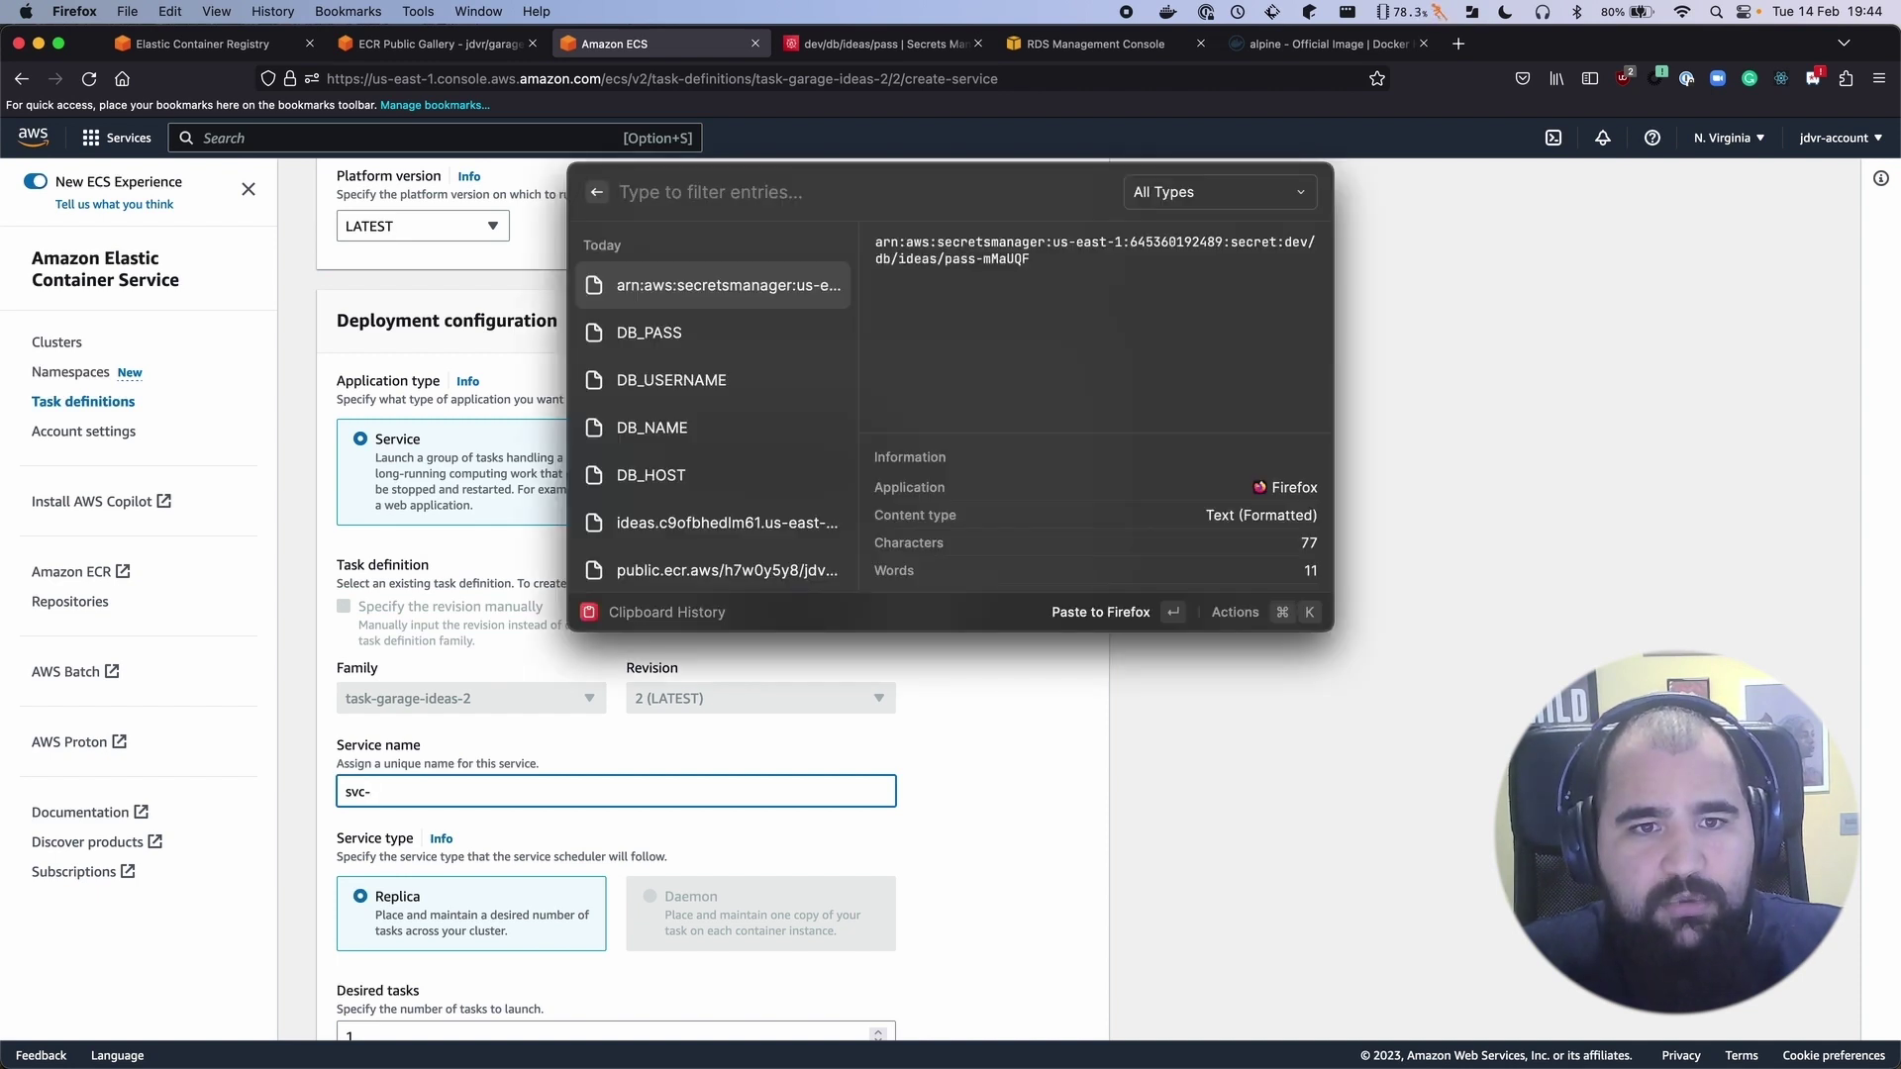
type("garage")
key("Return")
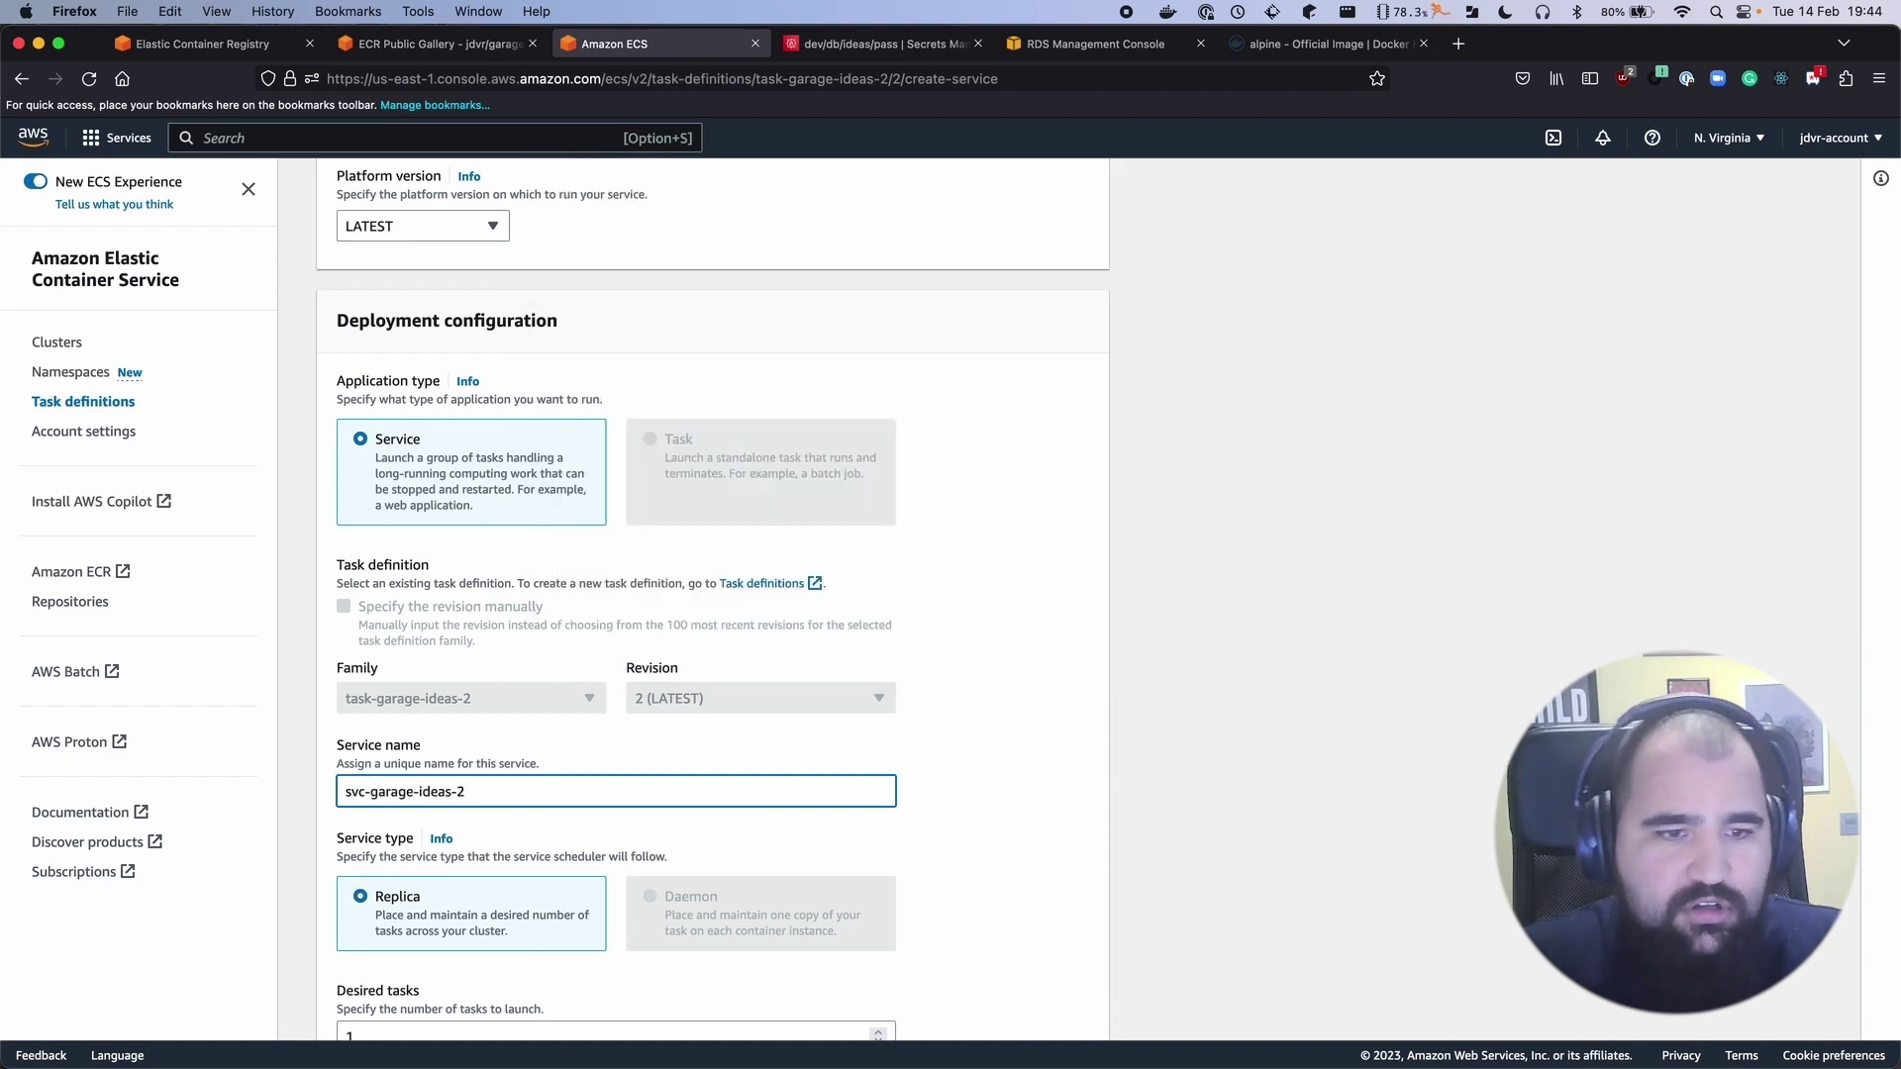
Try 3 desired tasks for the service, and return the number to 1
scroll(386, 792, "down", 3)
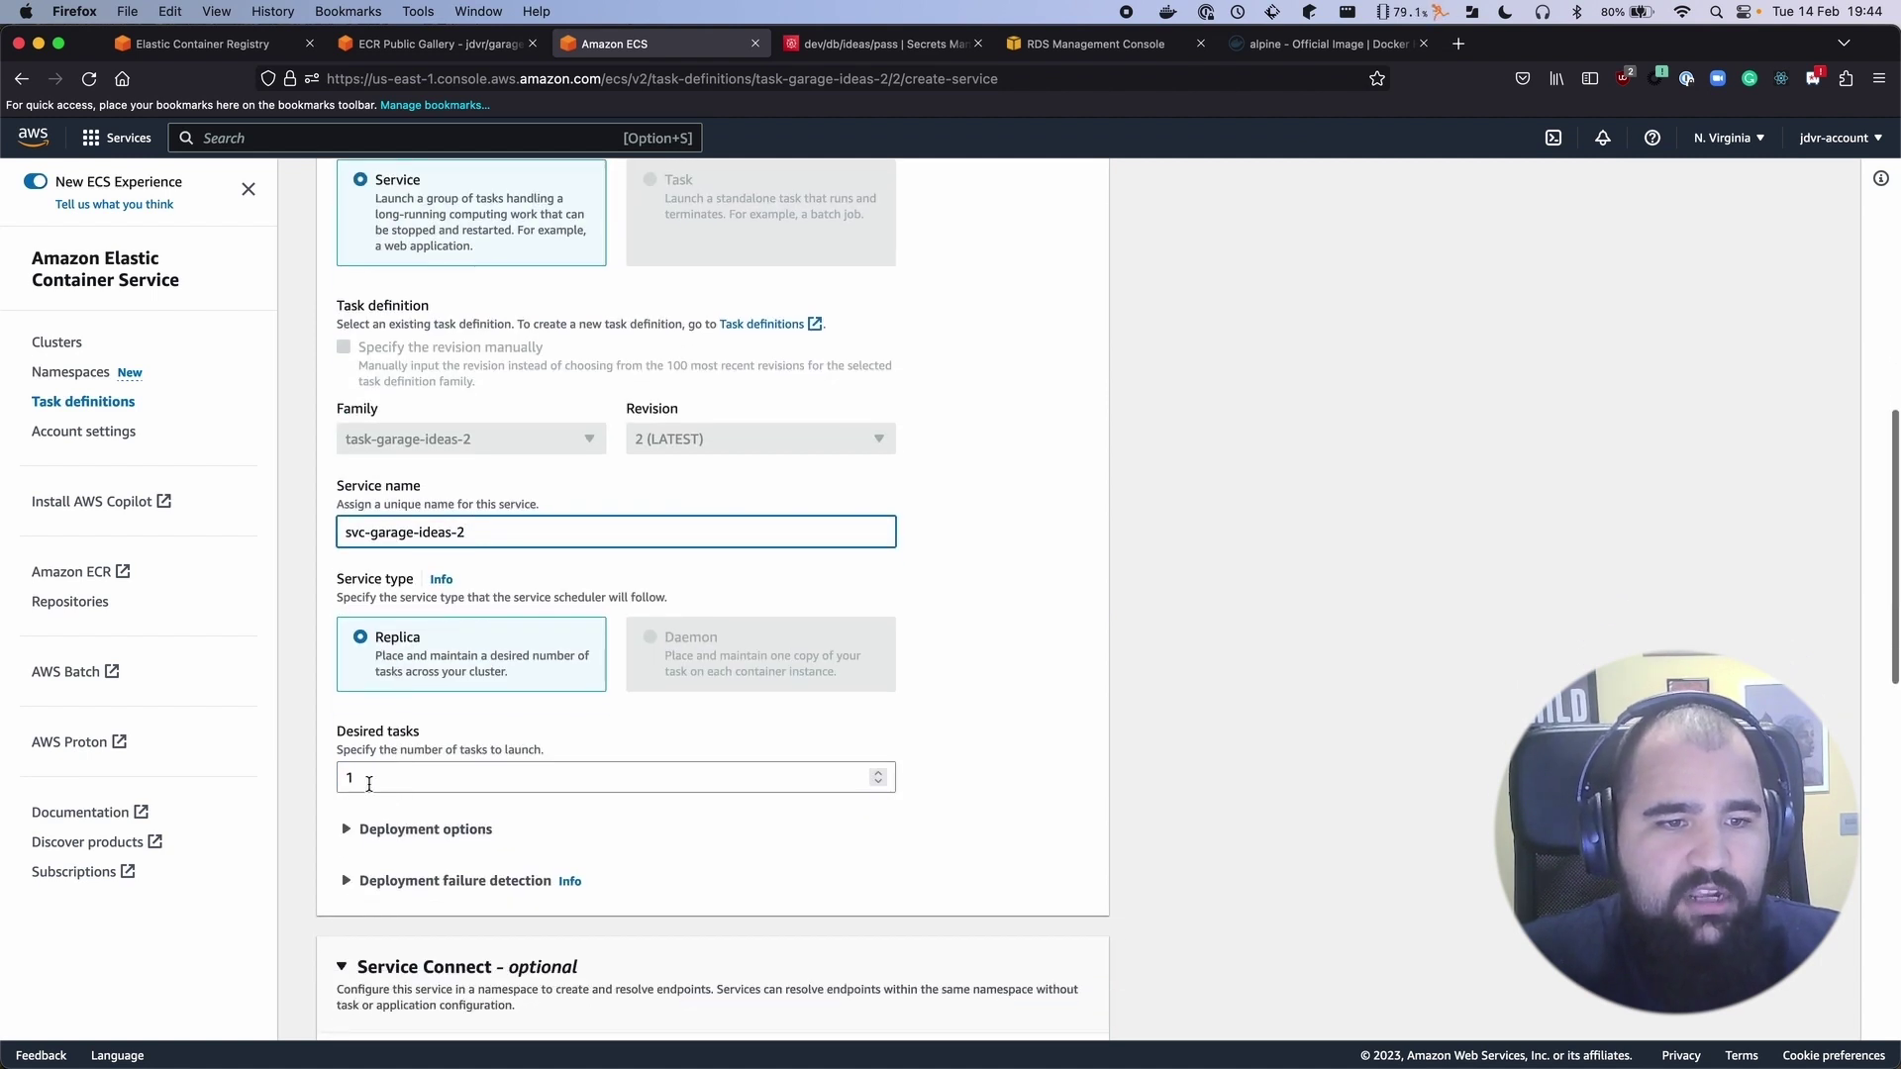
left_click(378, 786)
key("BackSpace")
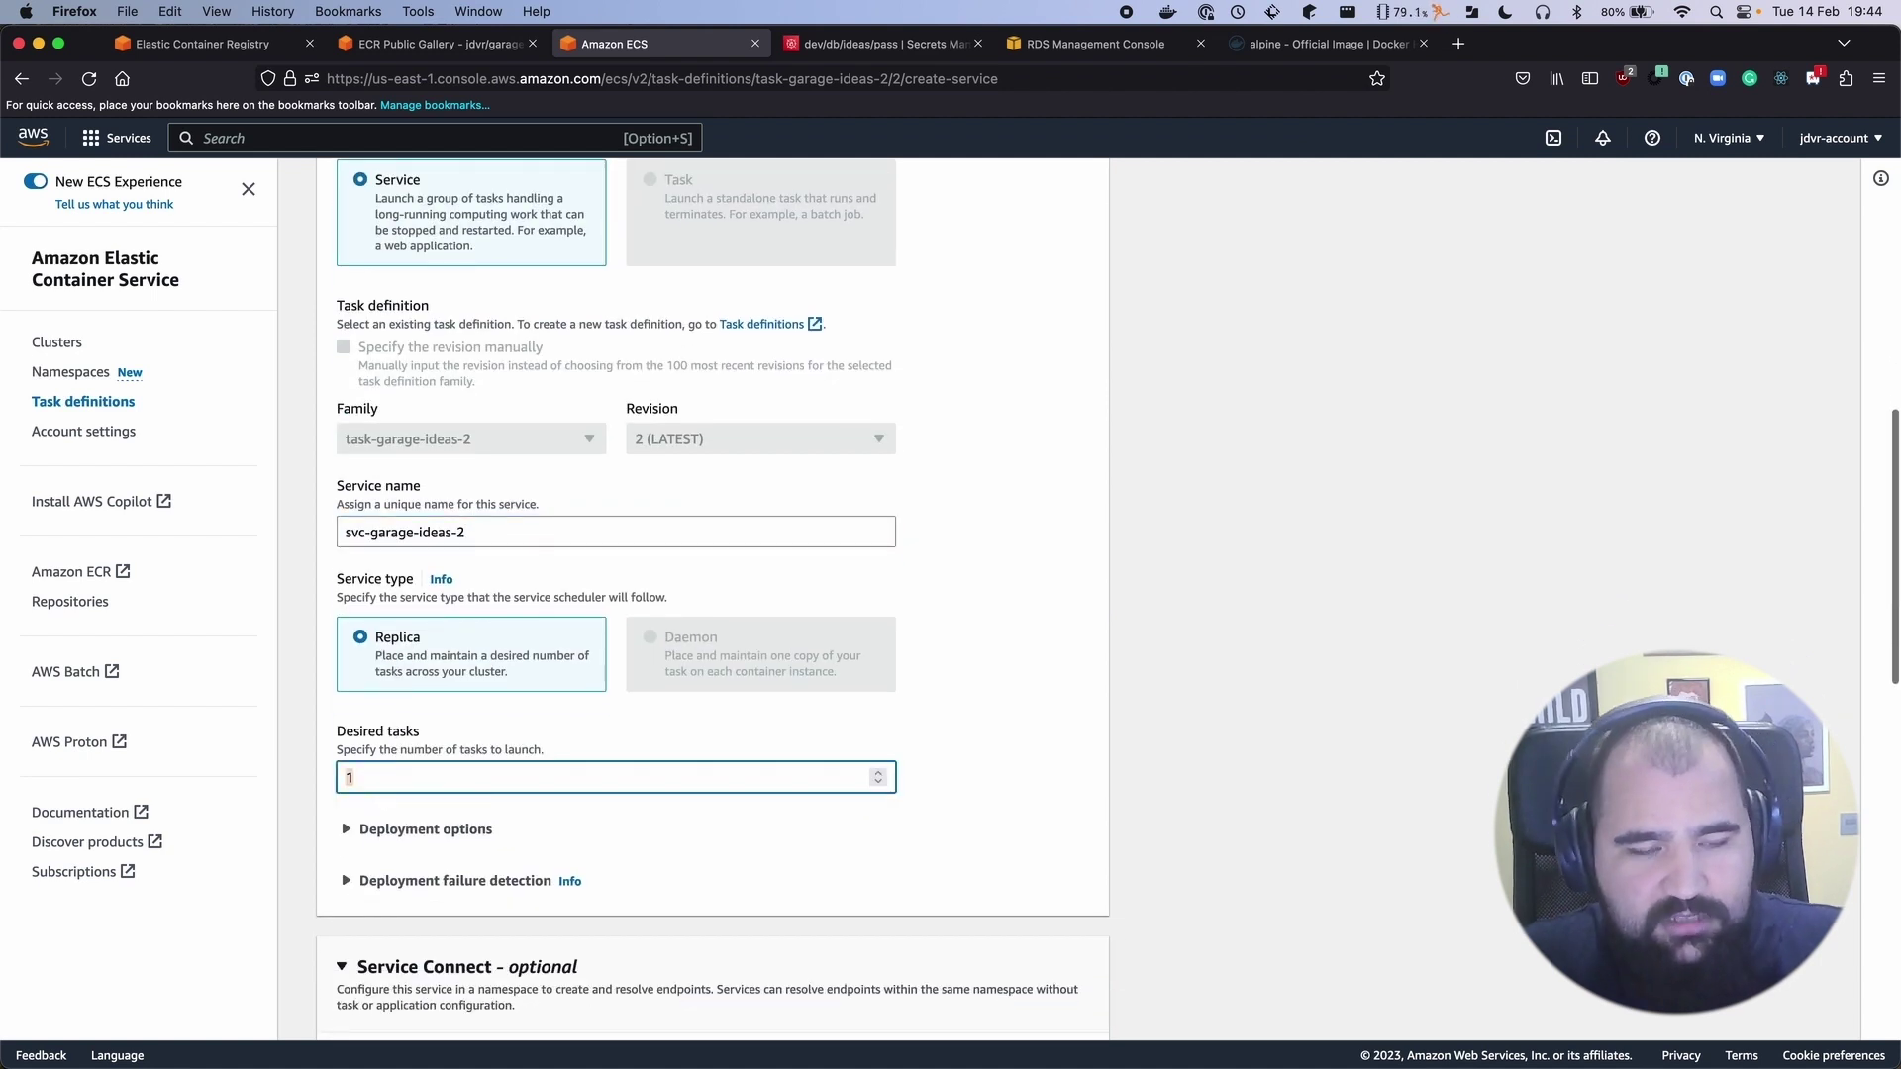
type("3")
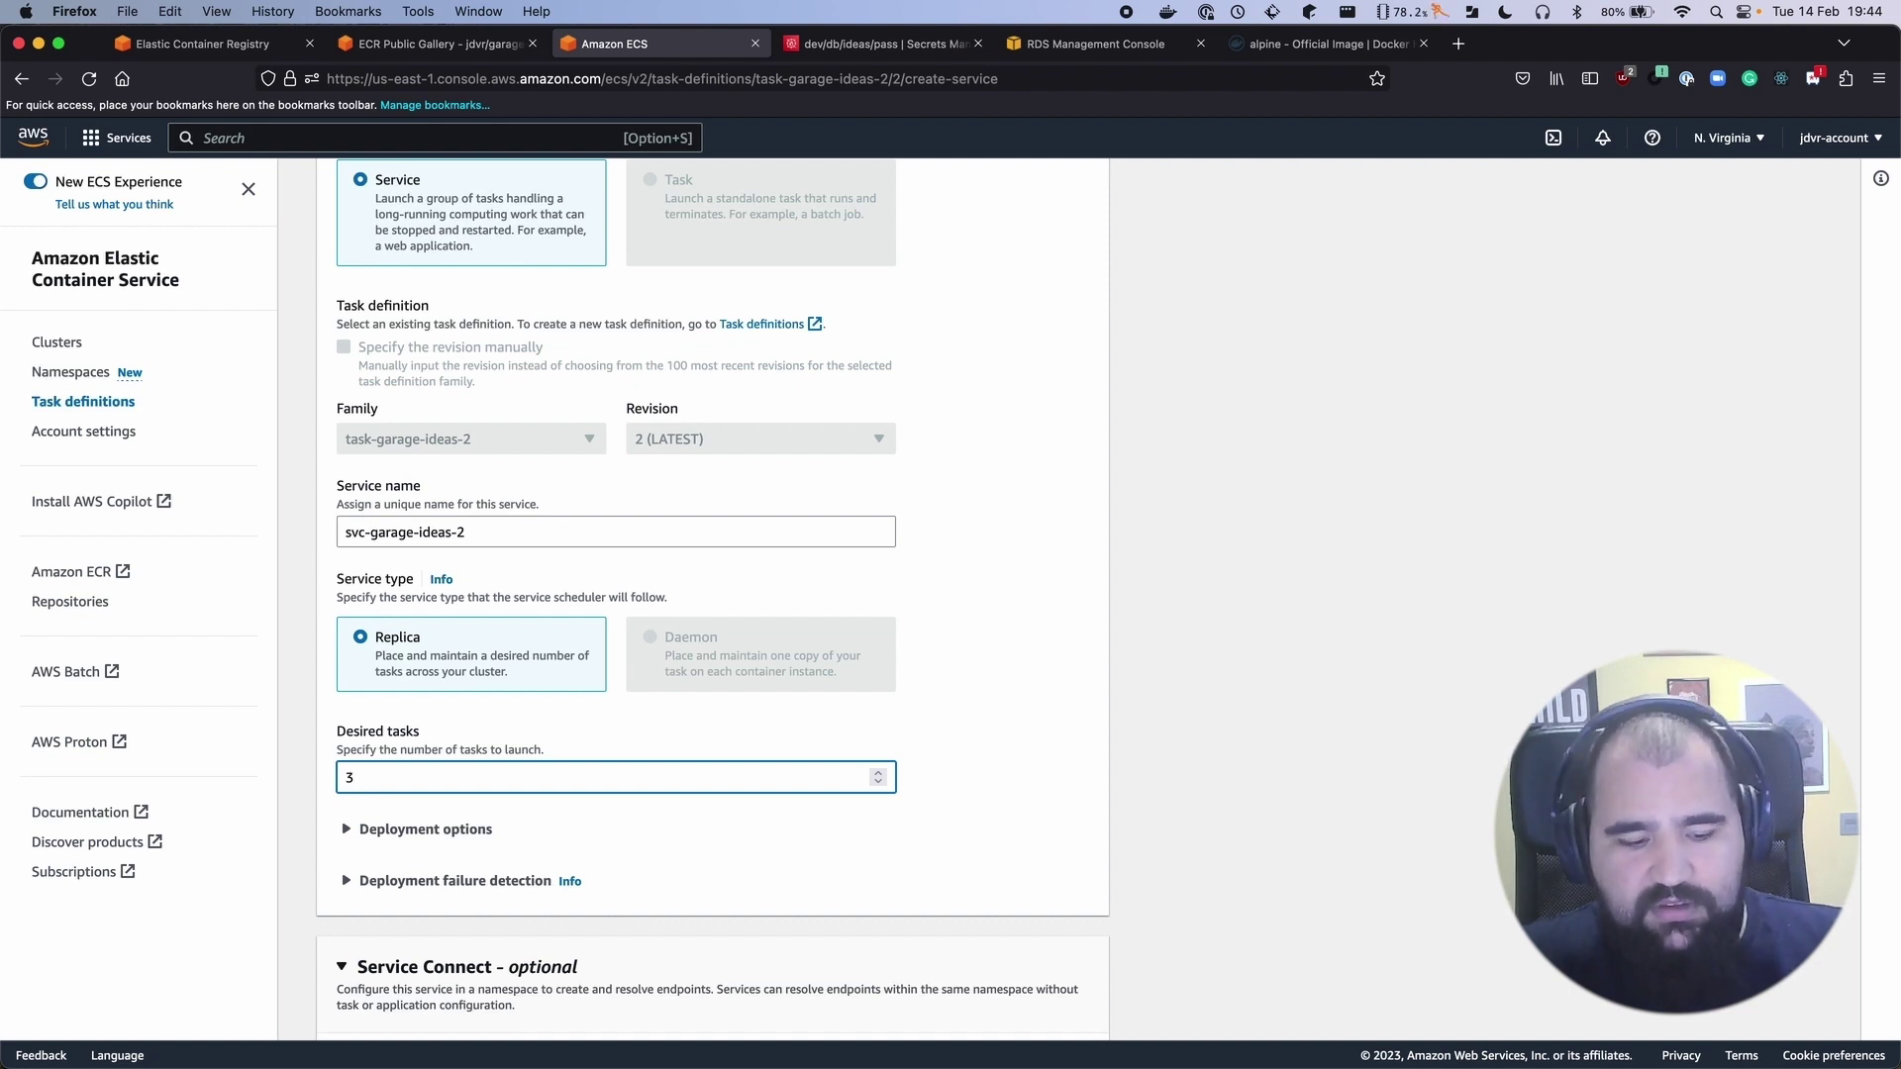
key("BackSpace")
type("1")
Check the service's deployment options, Service Connect, VPC, subnets, security group and public IP settings
scroll(425, 772, "down", 1)
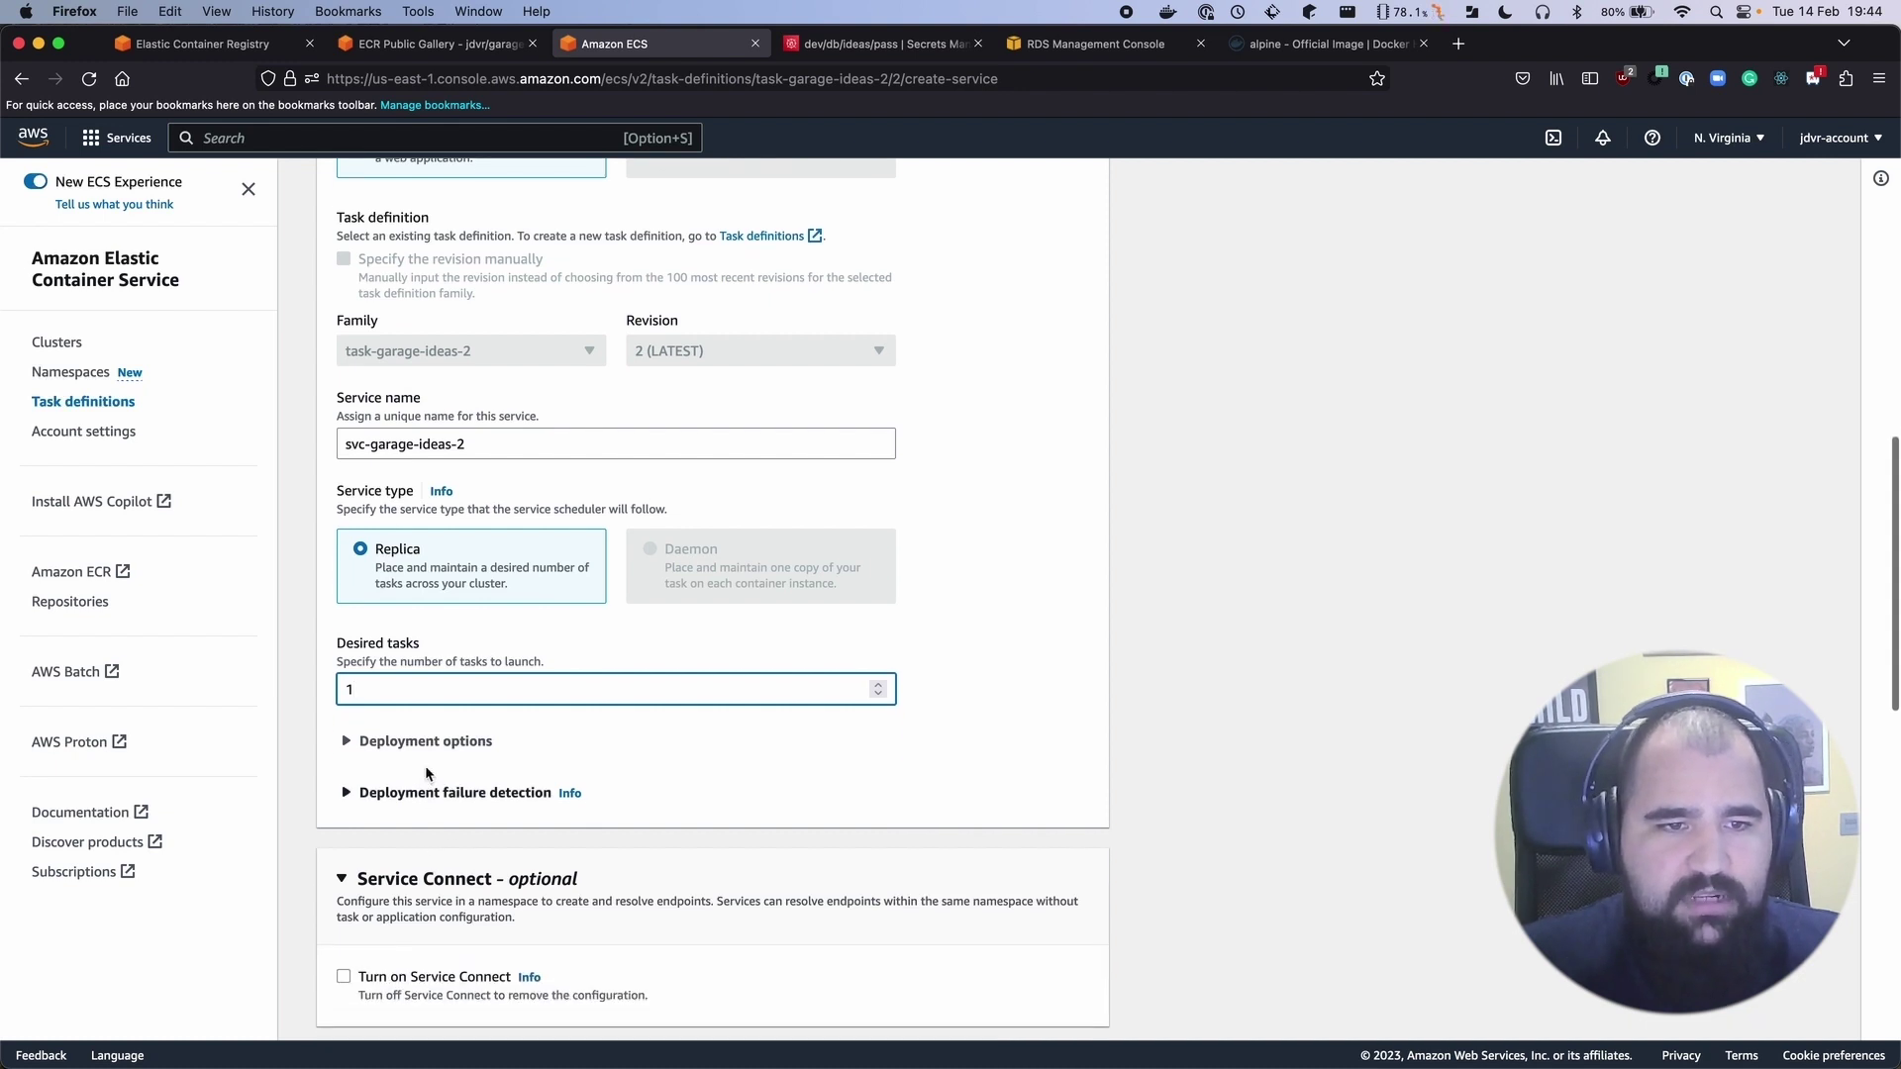
left_click(428, 741)
left_click(427, 740)
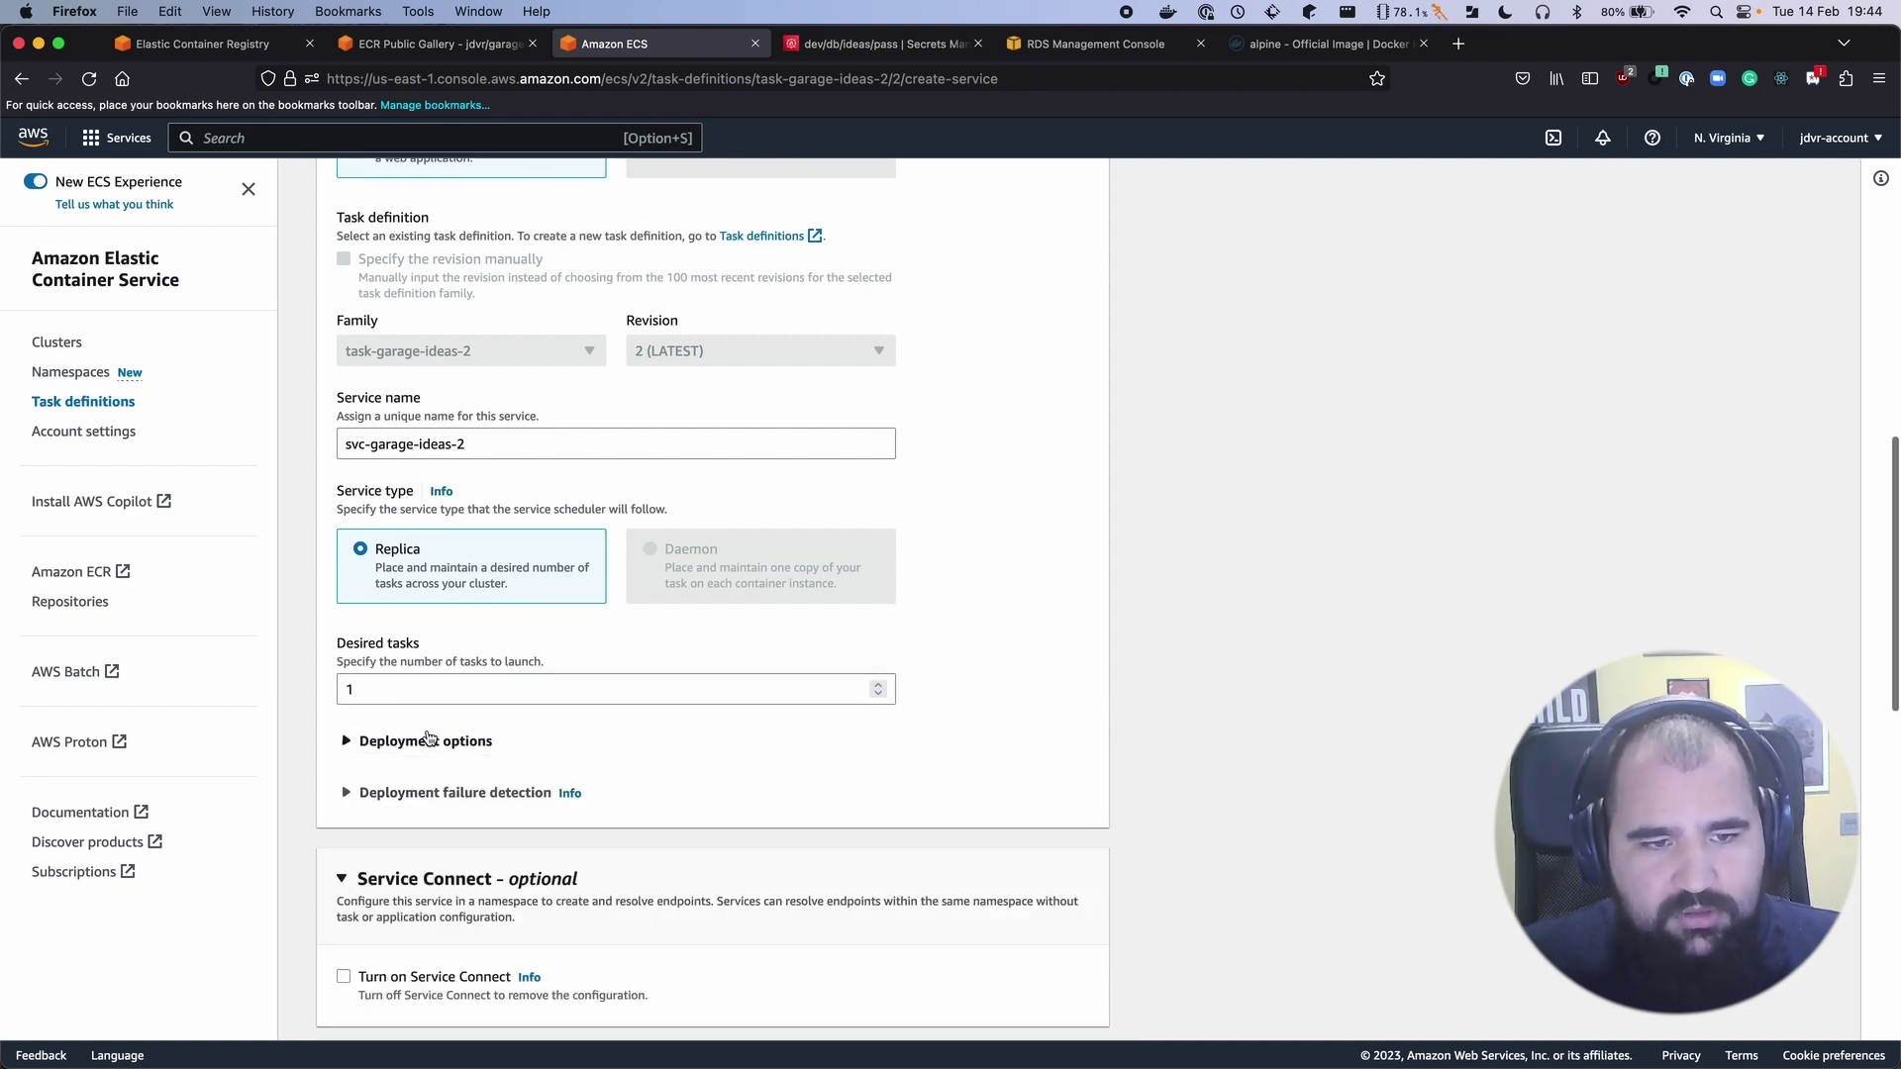
scroll(416, 732, "down", 1)
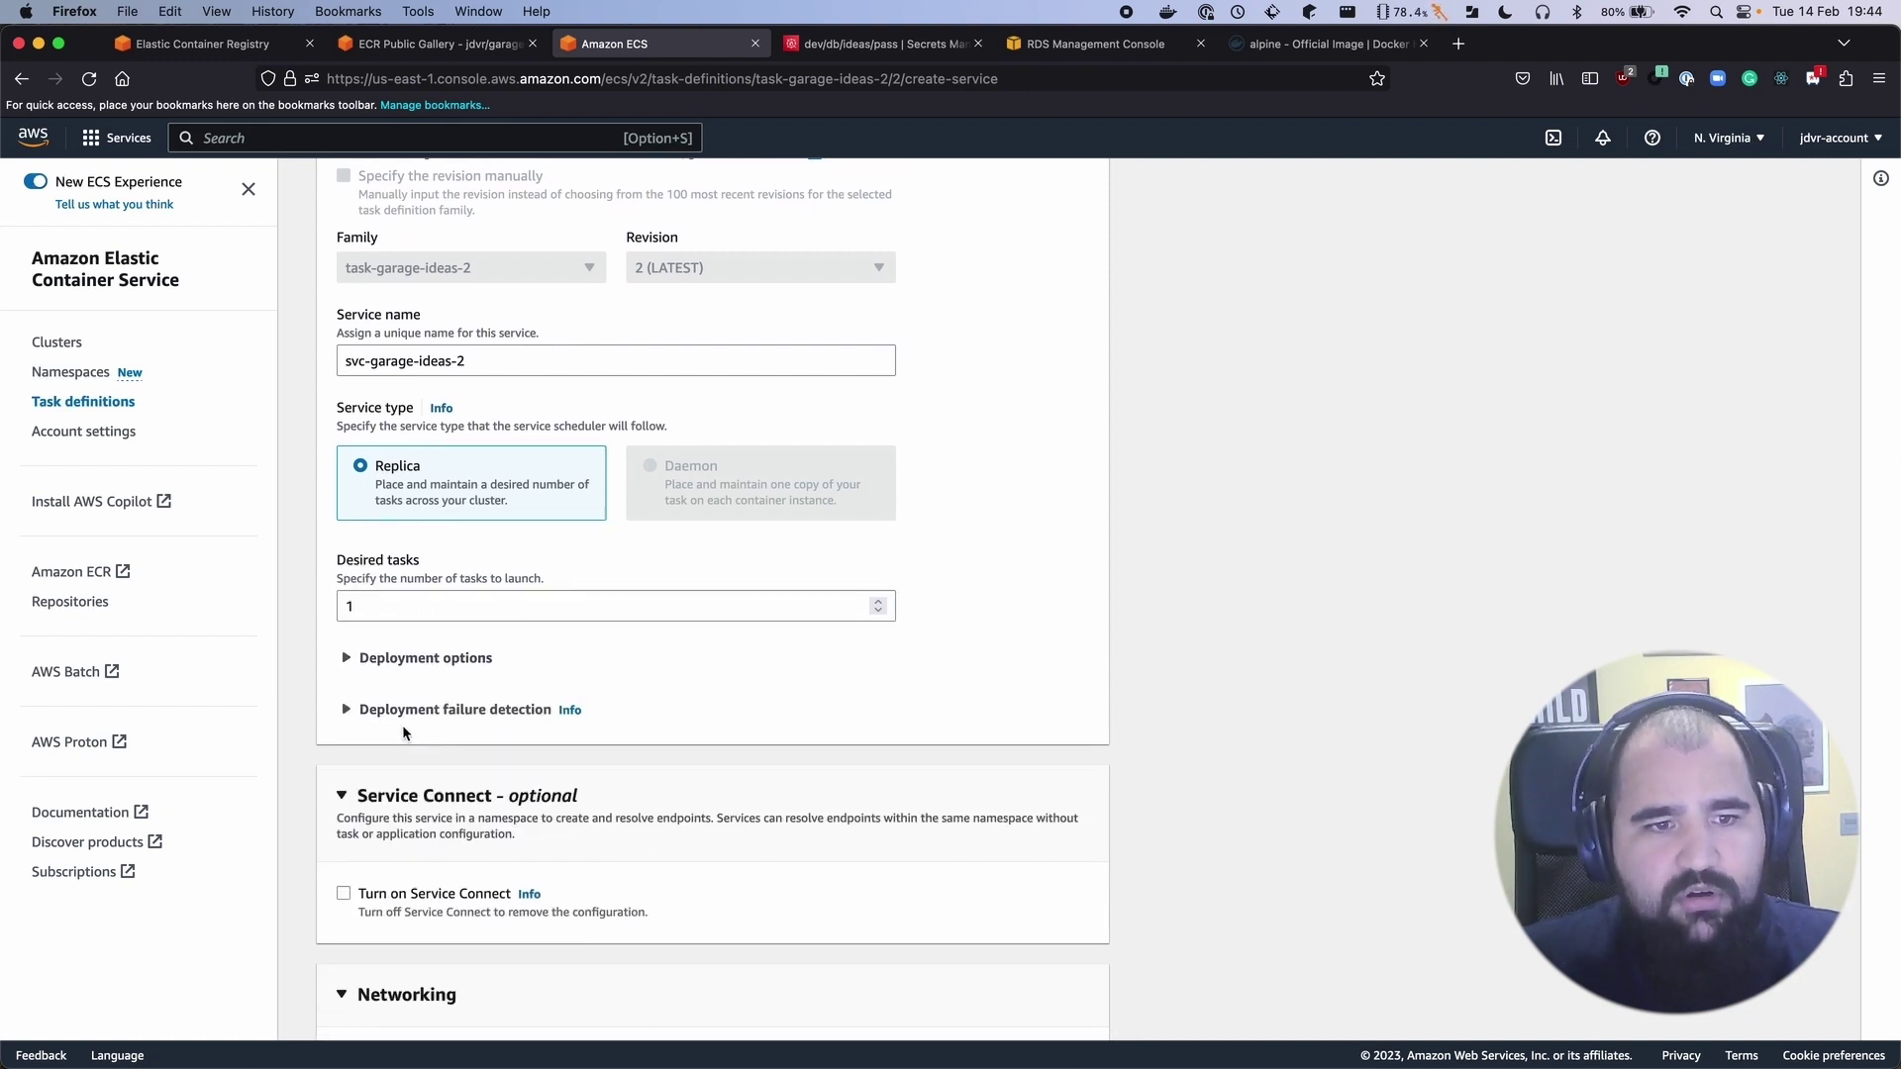
scroll(478, 677, "down", 3)
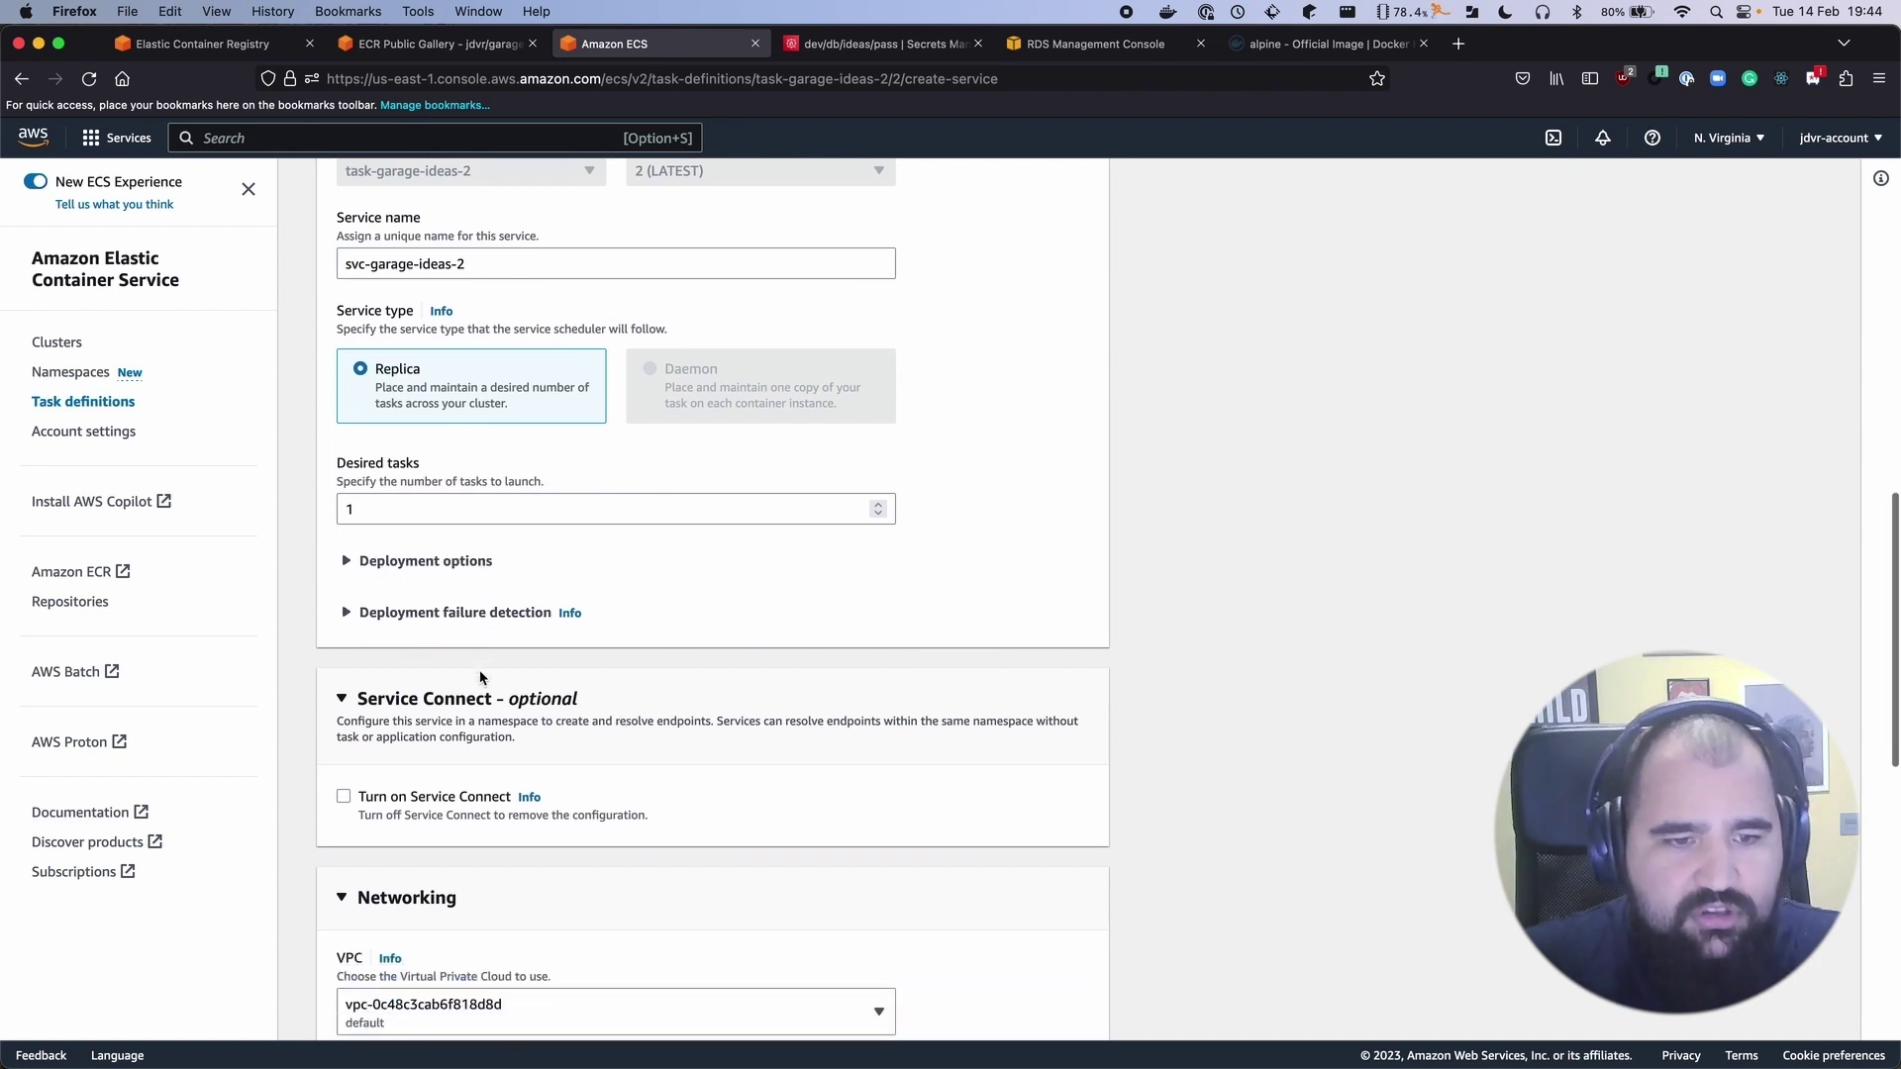
scroll(478, 677, "down", 5)
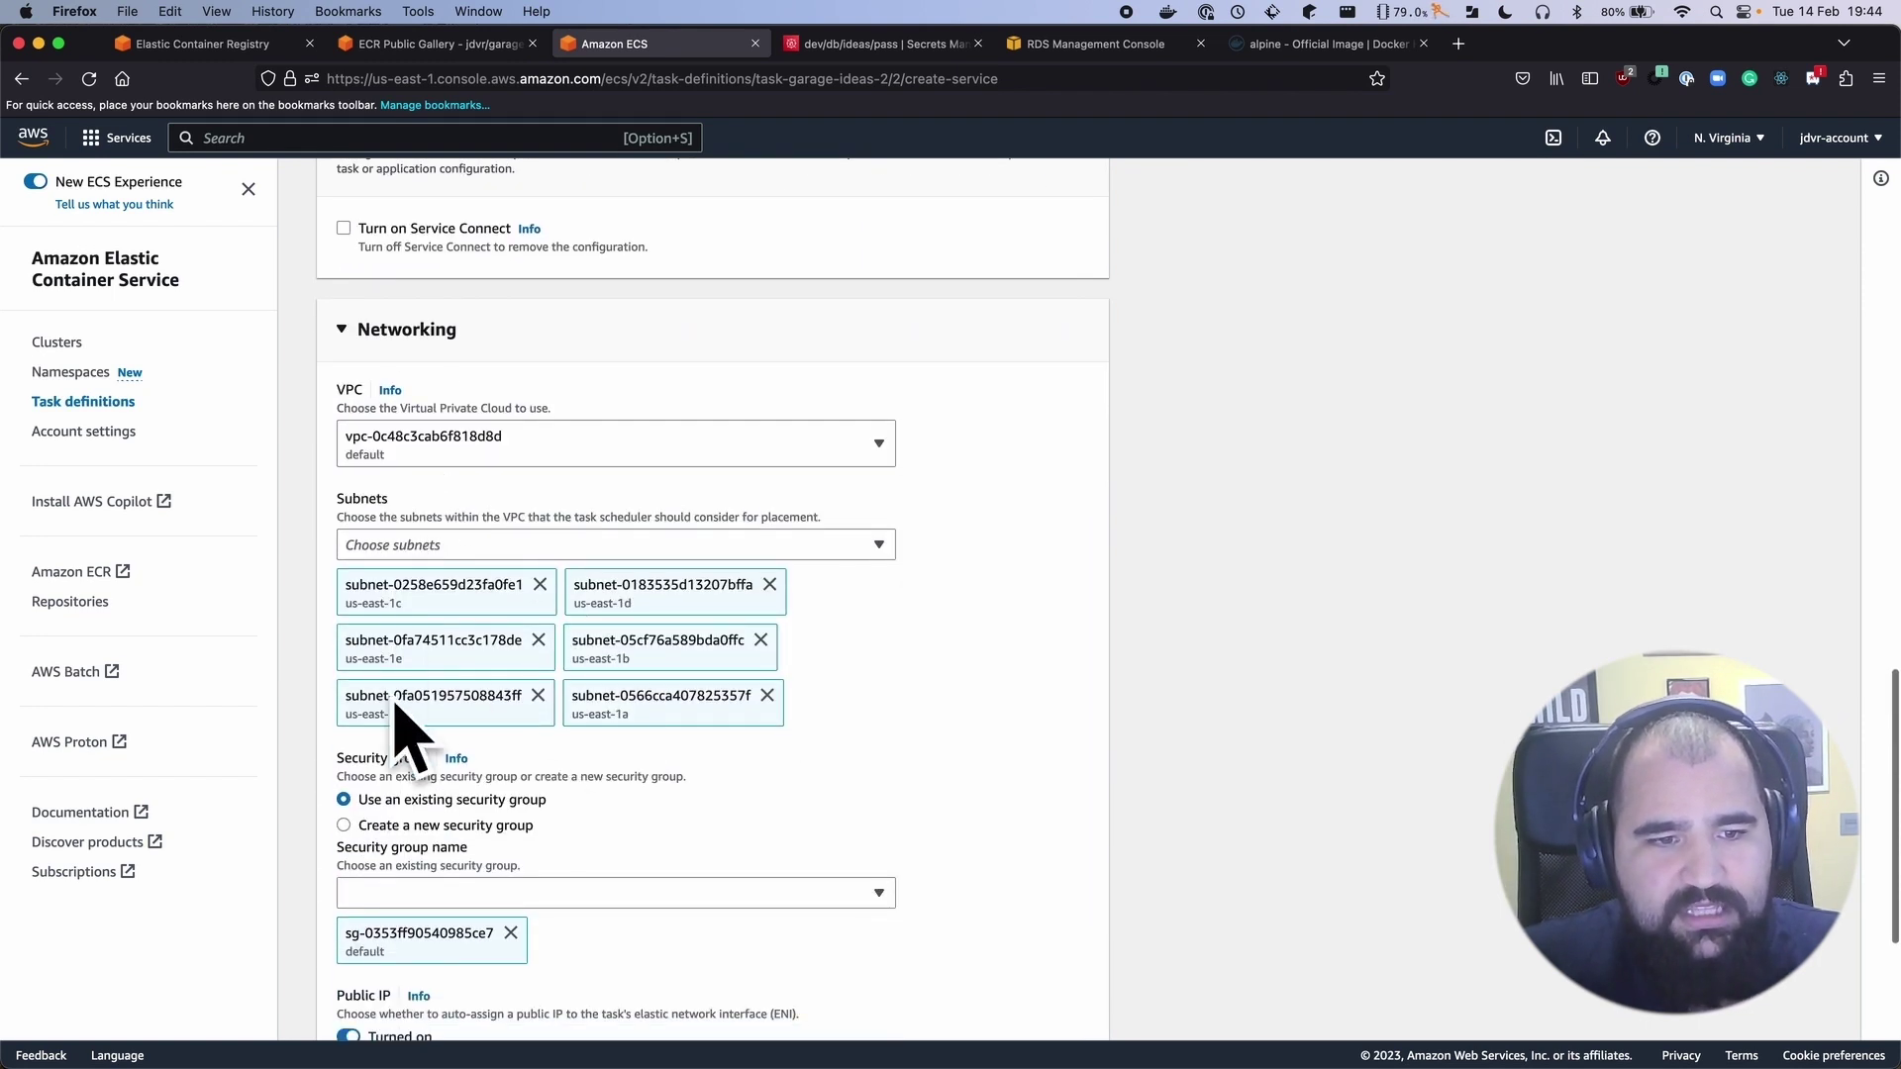
scroll(377, 721, "down", 2)
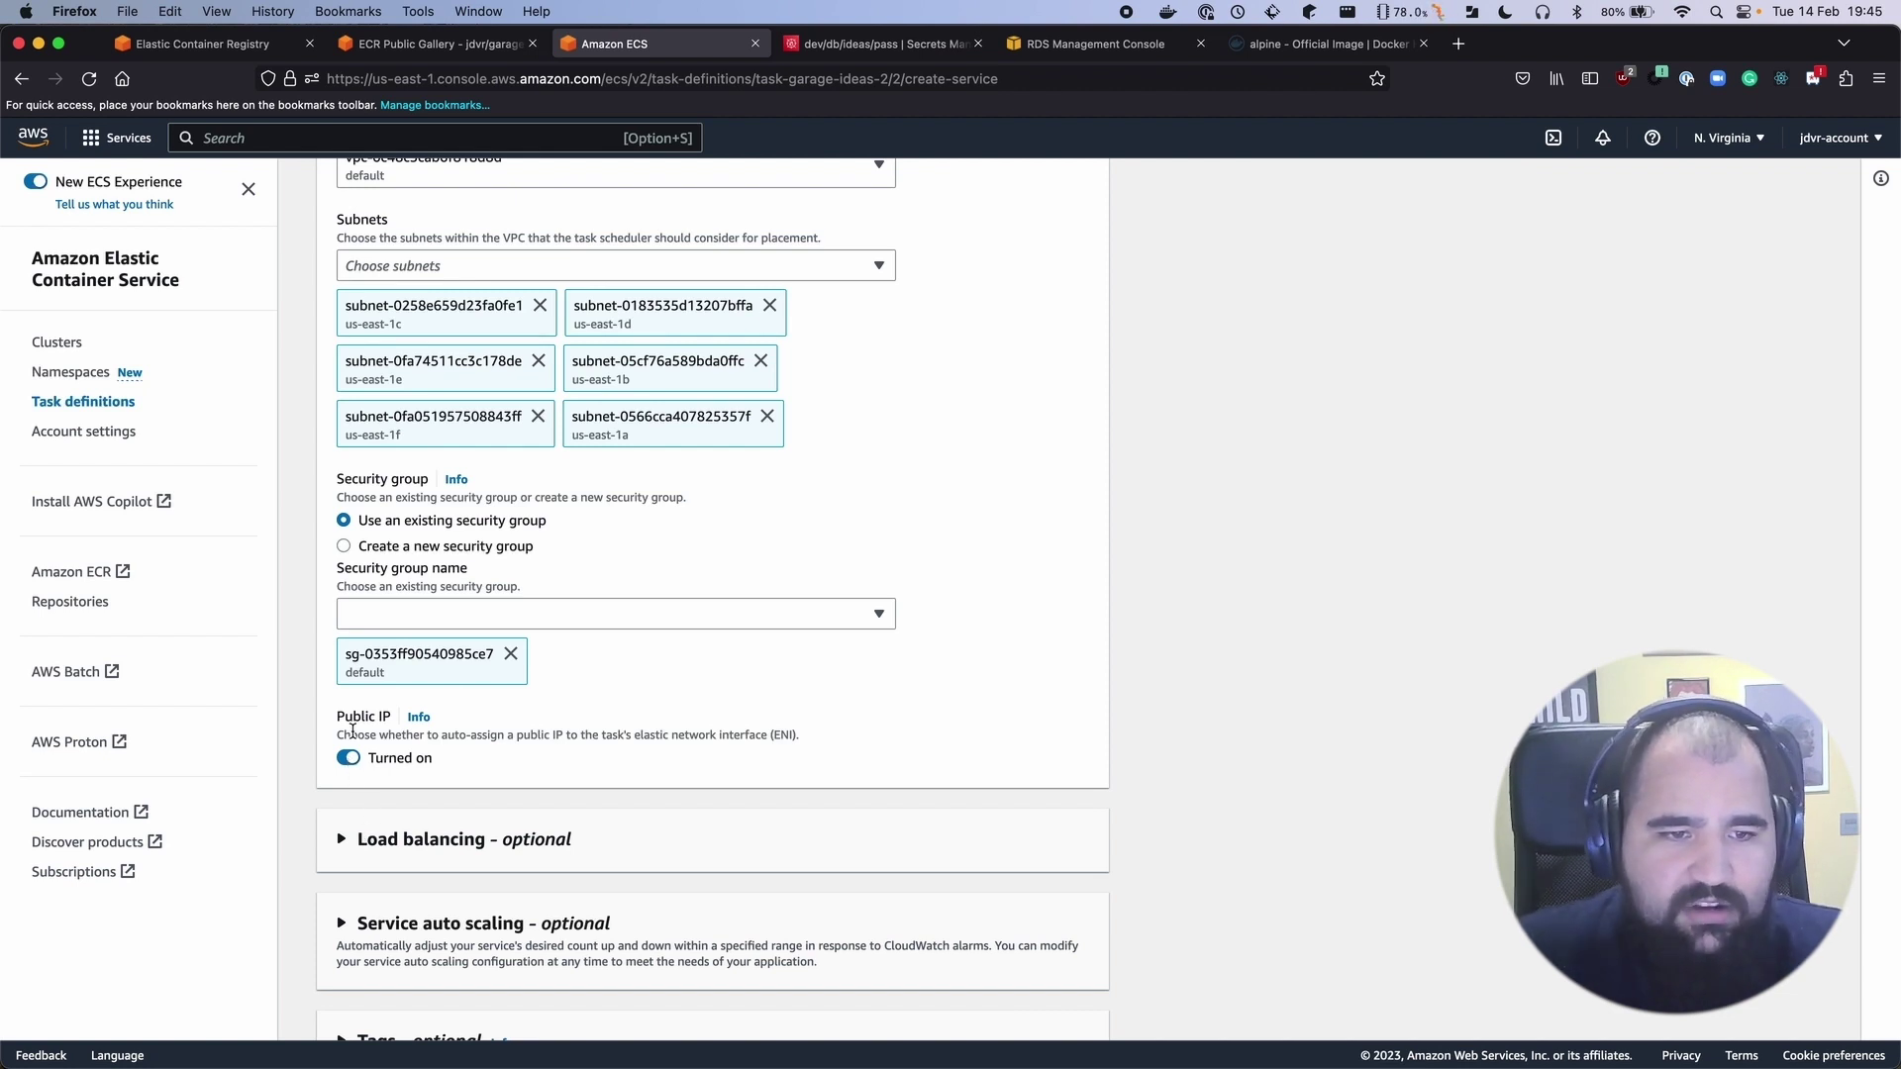
Add a new Application Load Balancer named lb-garage-ideas-2 to the service
scroll(367, 713, "down", 2)
left_click(377, 693)
scroll(378, 688, "down", 2)
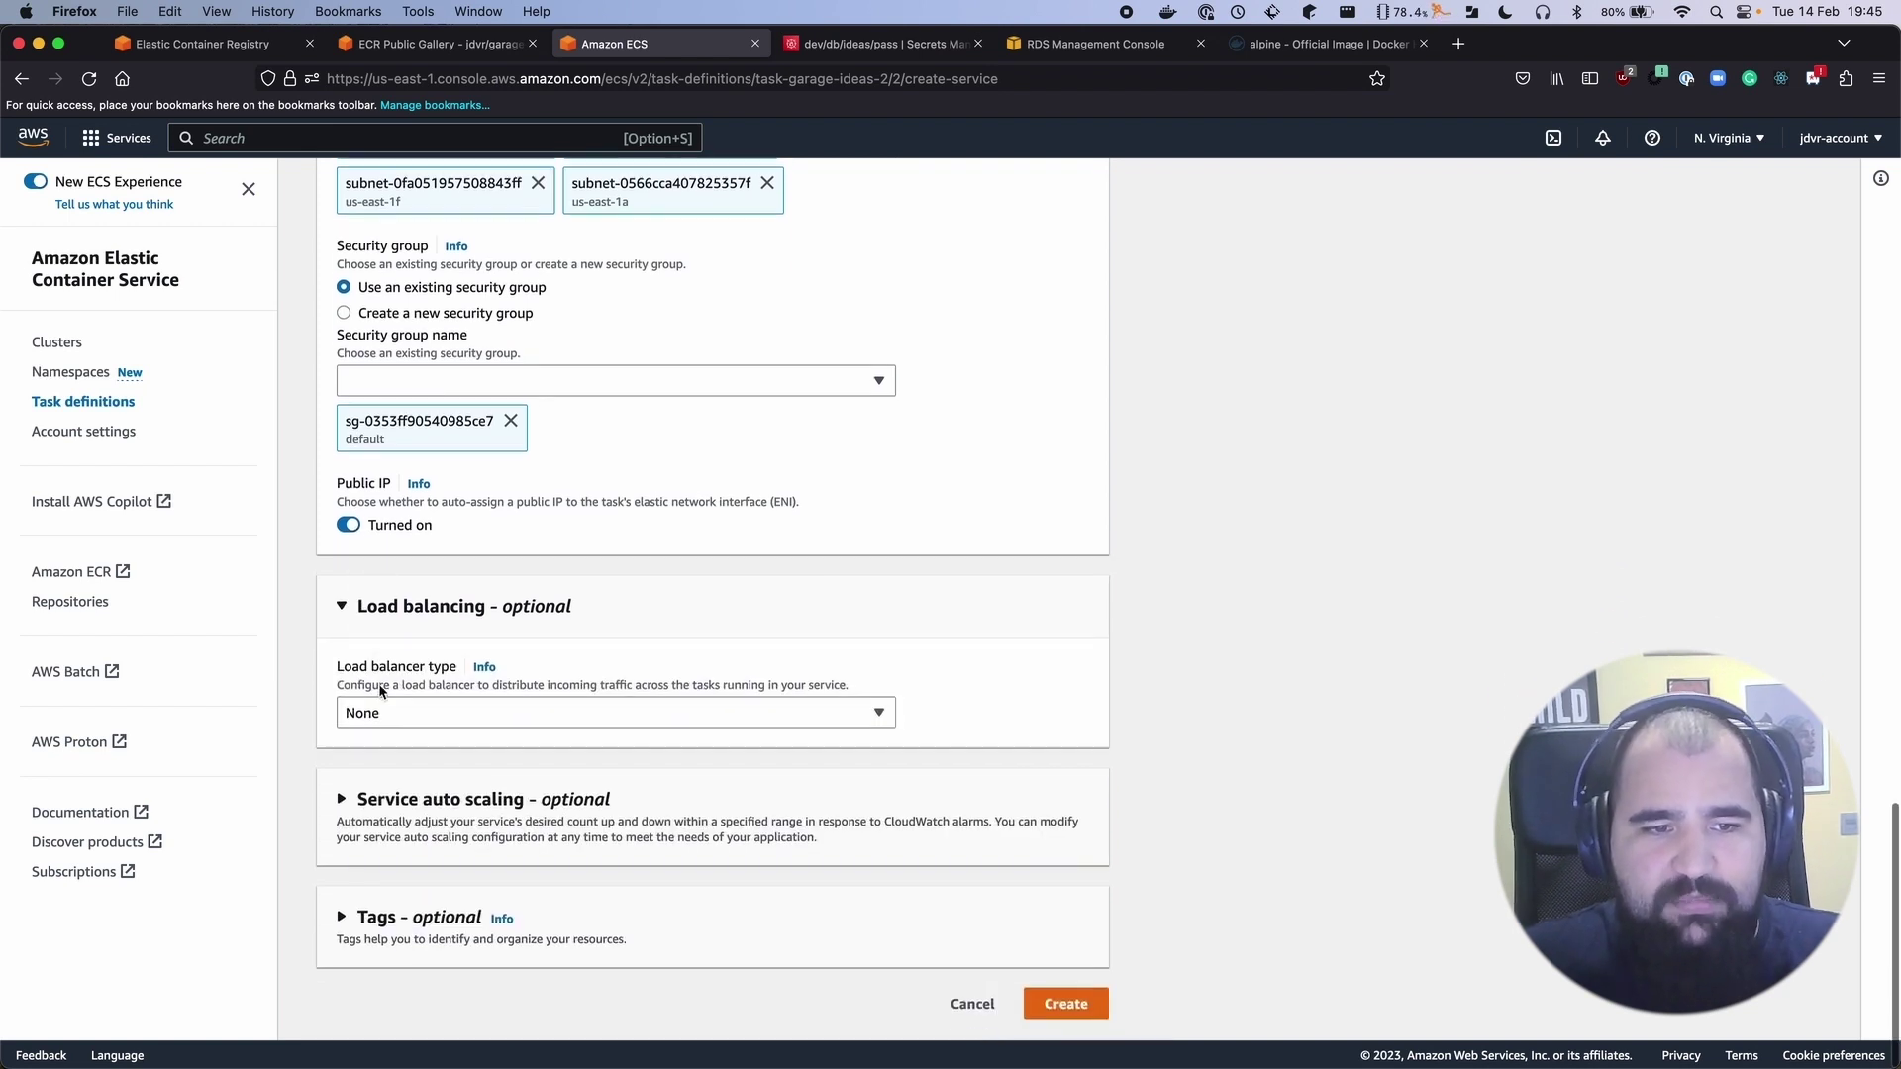
left_click(412, 713)
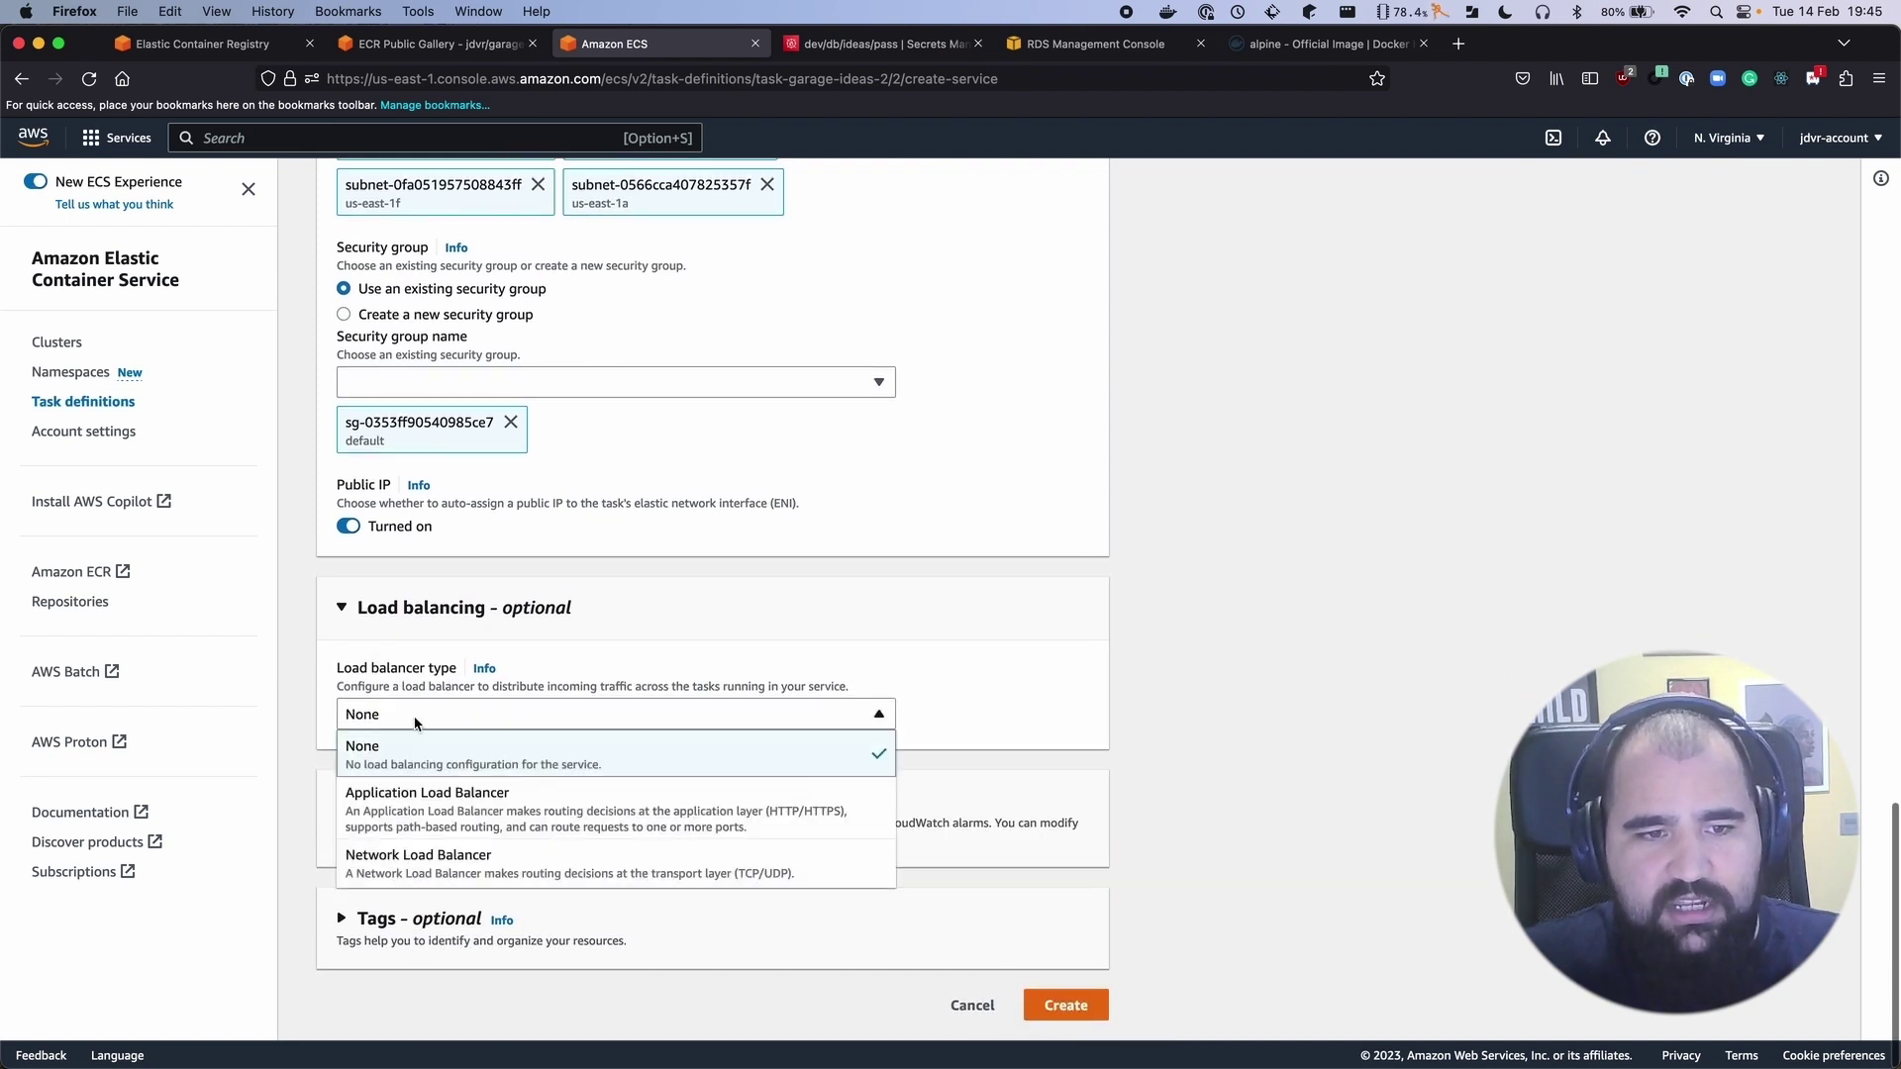
left_click(435, 799)
scroll(420, 554, "down", 2)
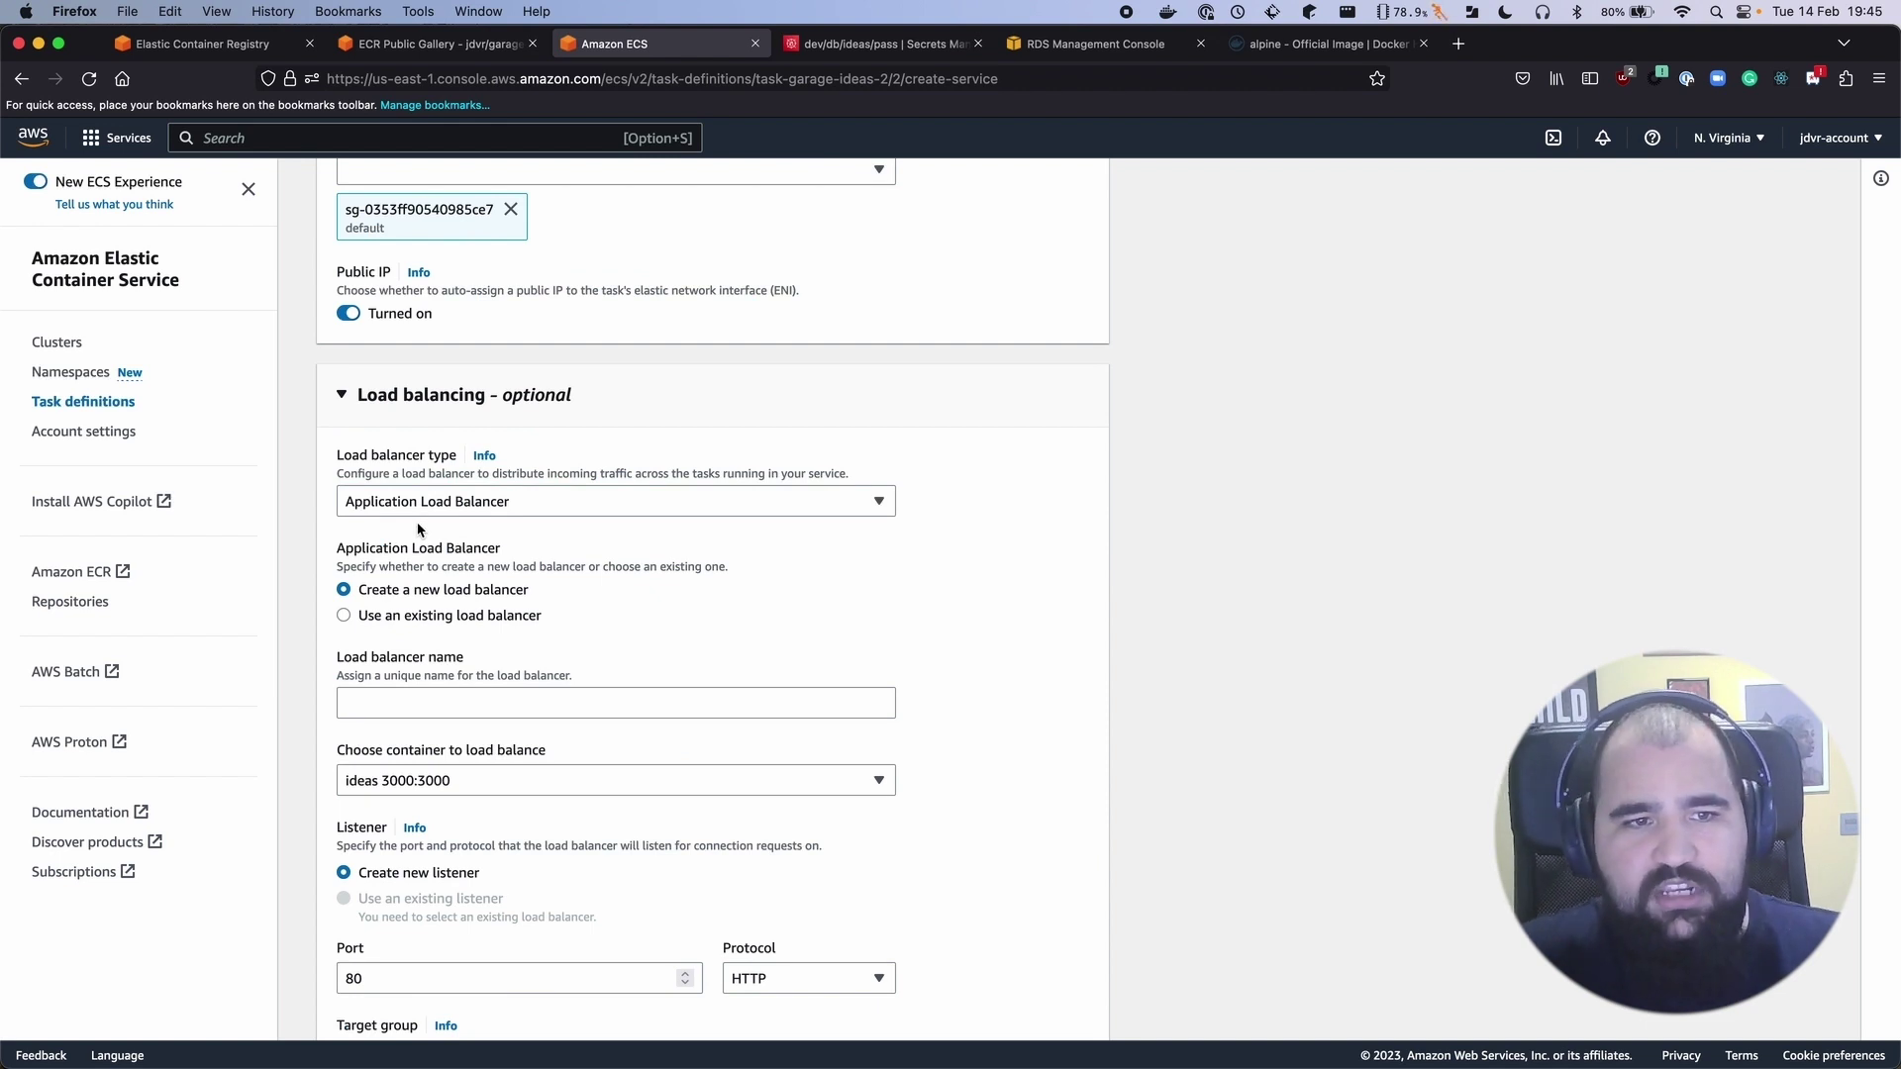
left_click(426, 705)
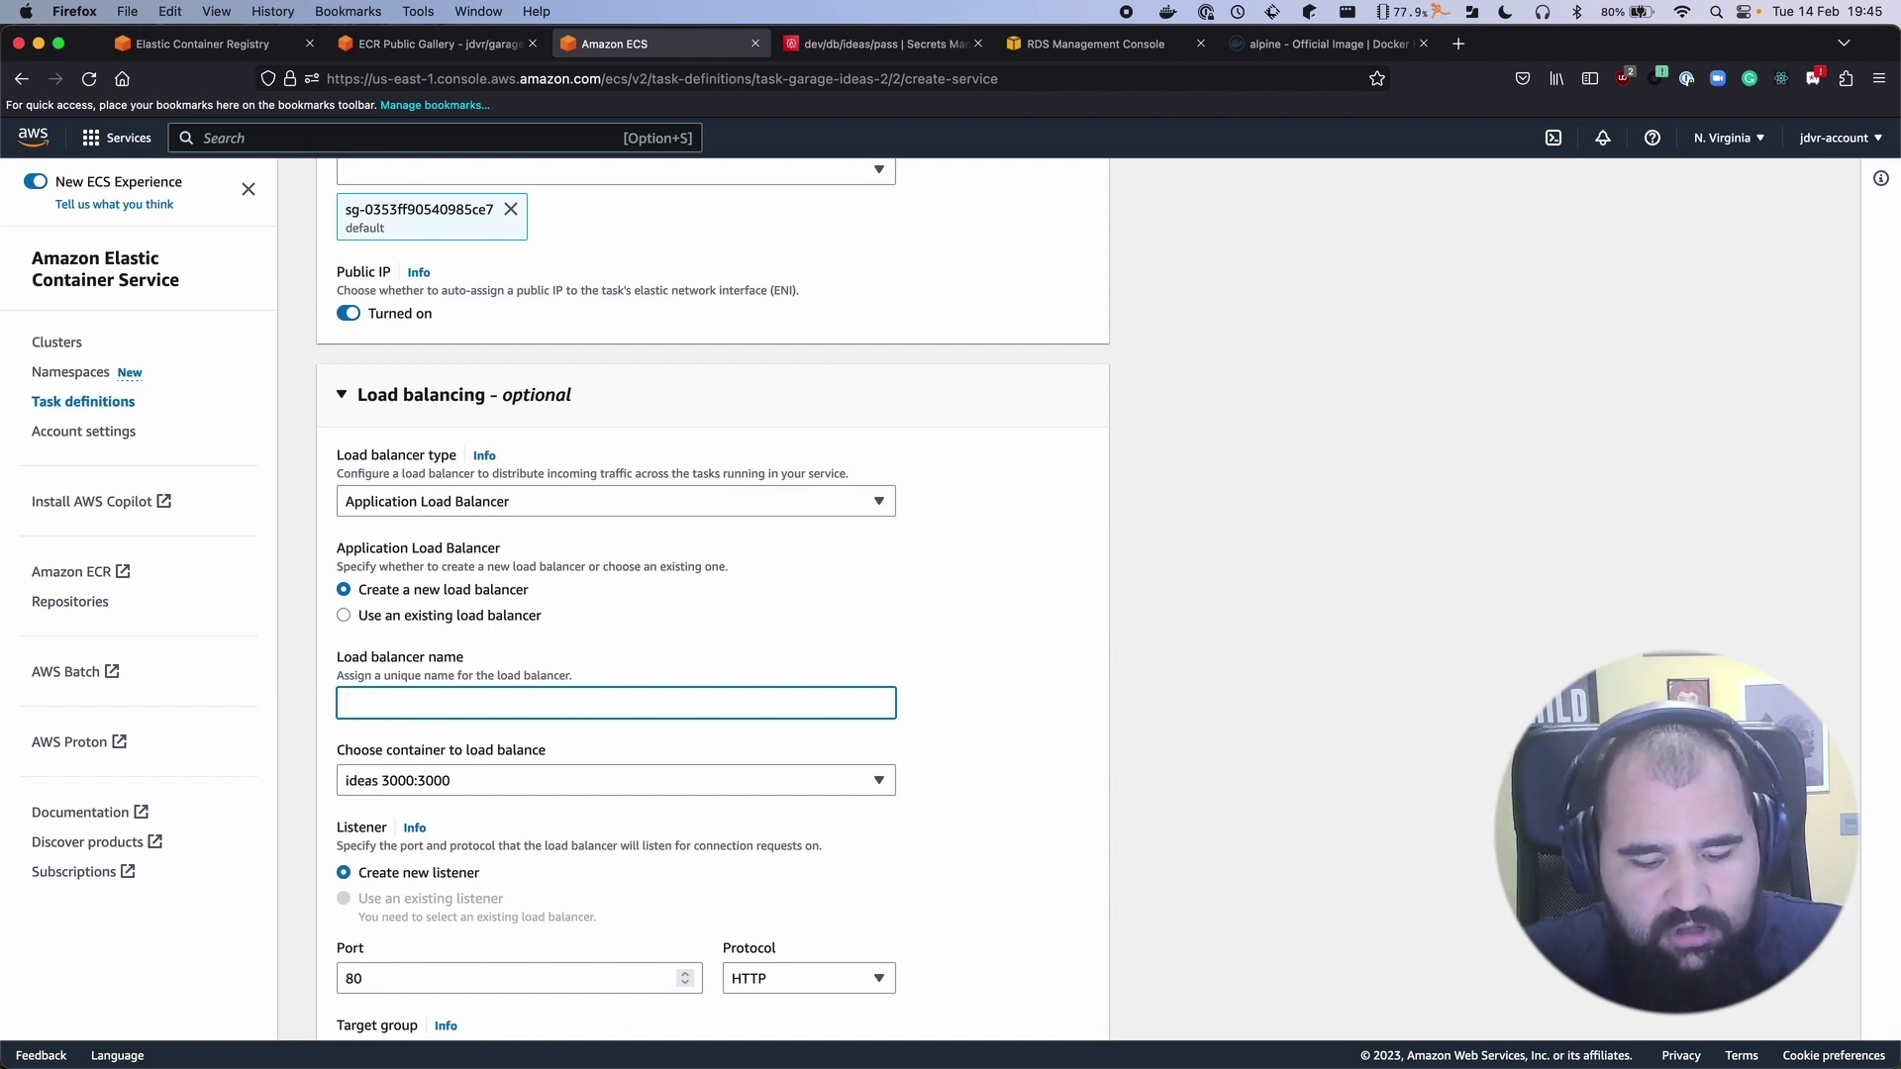
type("lb-garage-ideas-2")
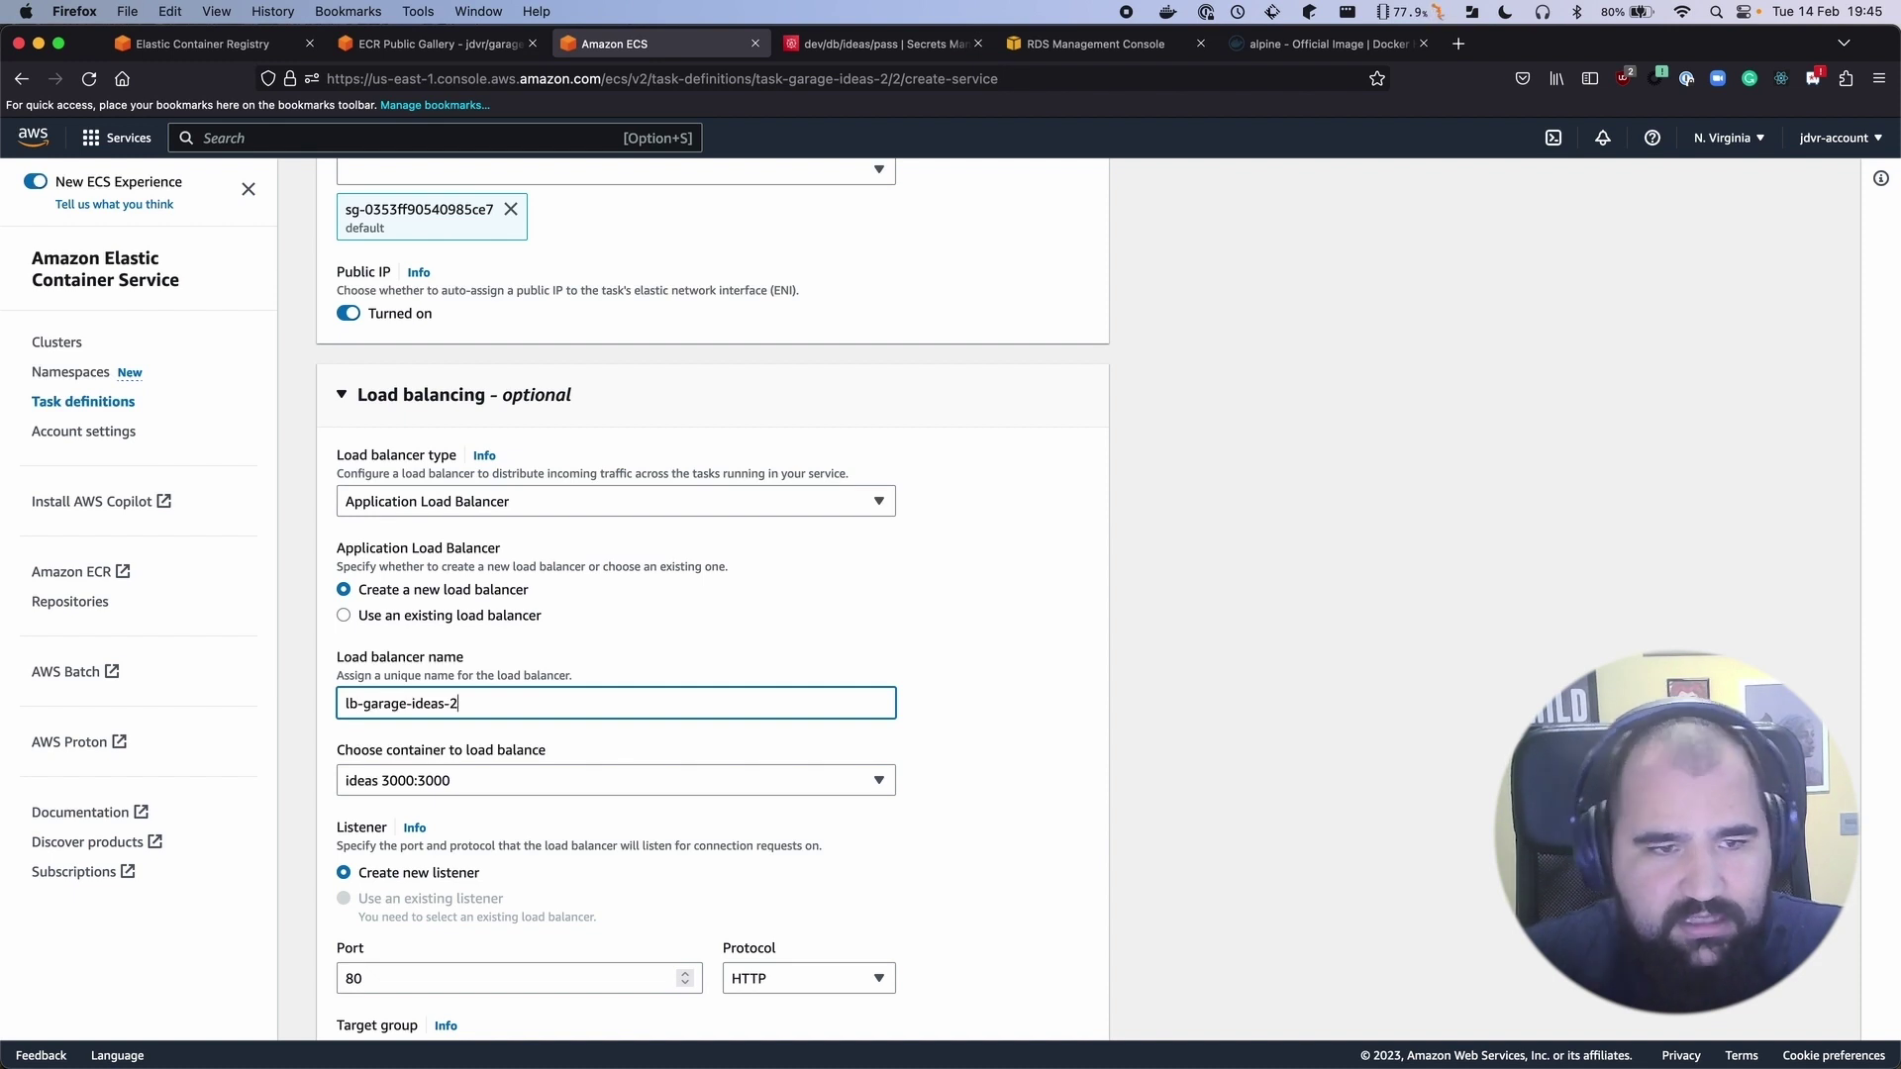
Check the container being load balanced and the new listener's port and protocol
scroll(403, 709, "down", 2)
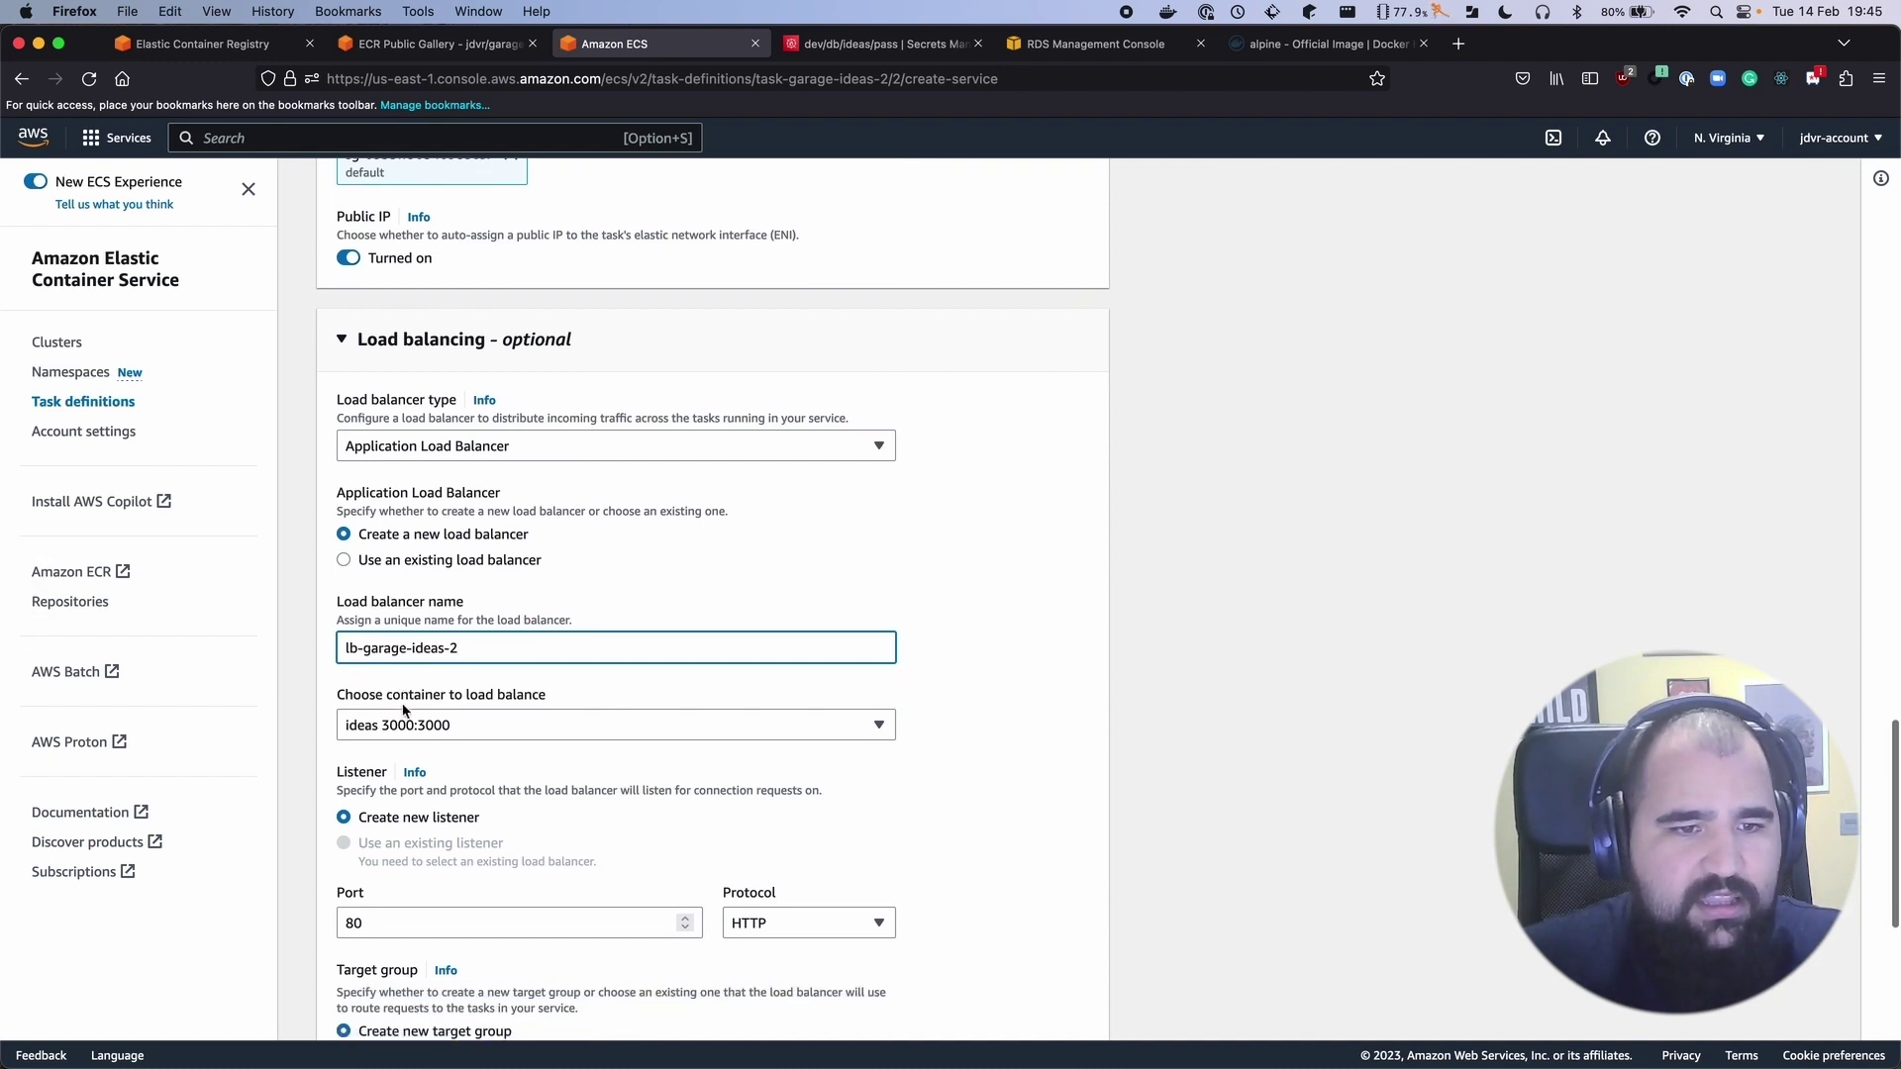
scroll(403, 709, "down", 5)
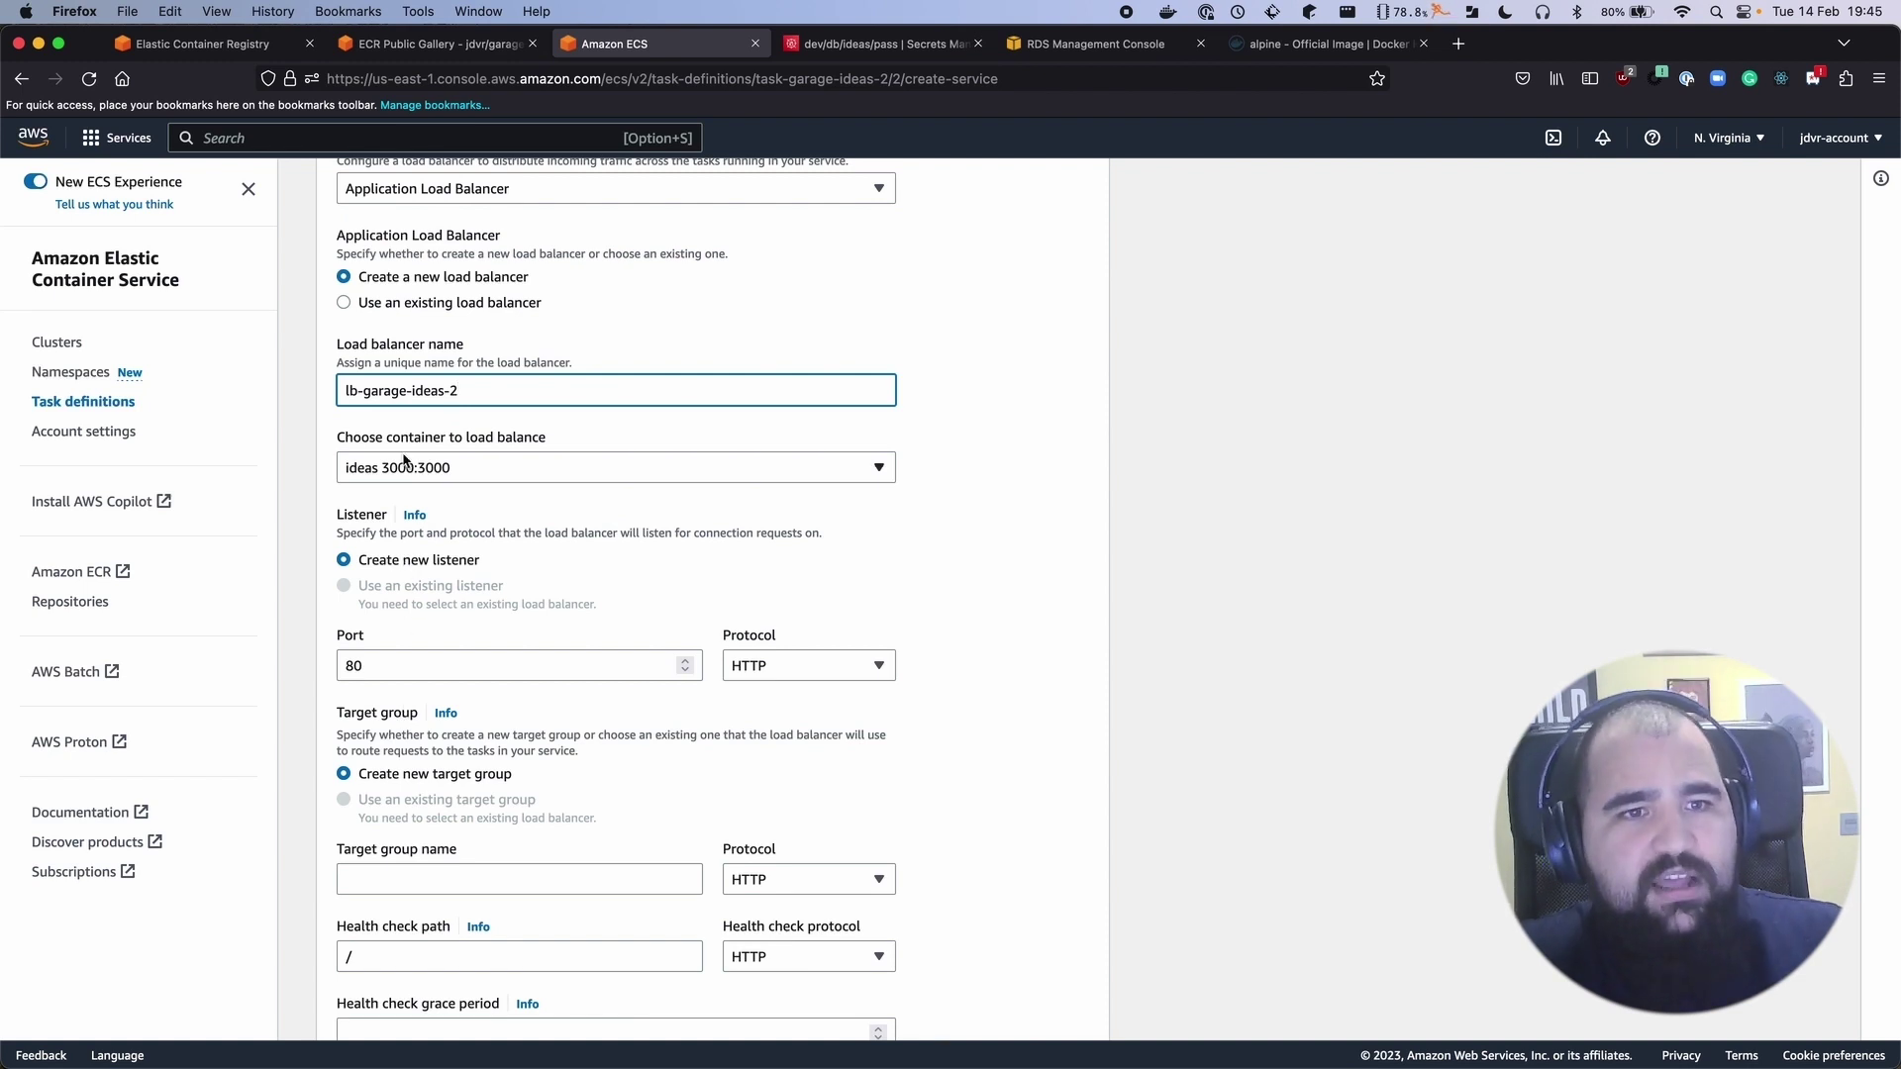
scroll(404, 586, "down", 1)
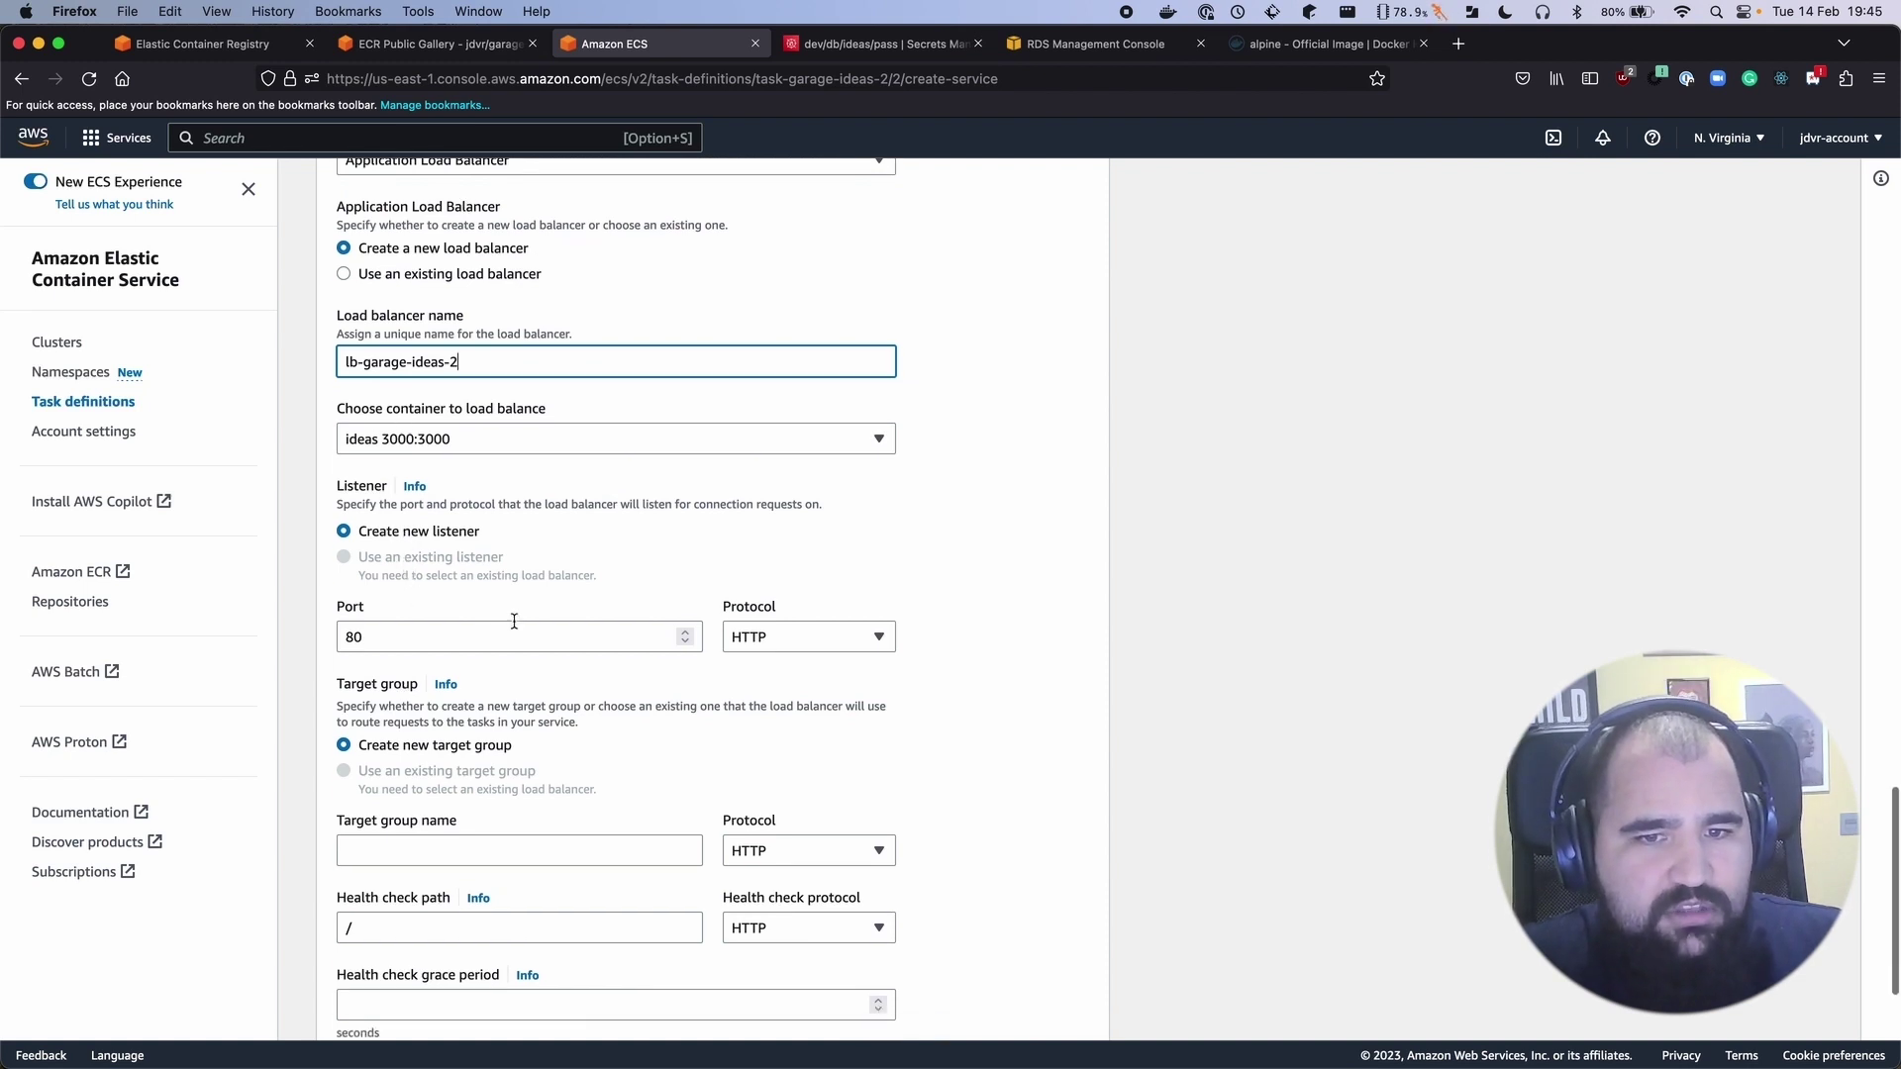
scroll(514, 621, "down", 1)
left_click(349, 589)
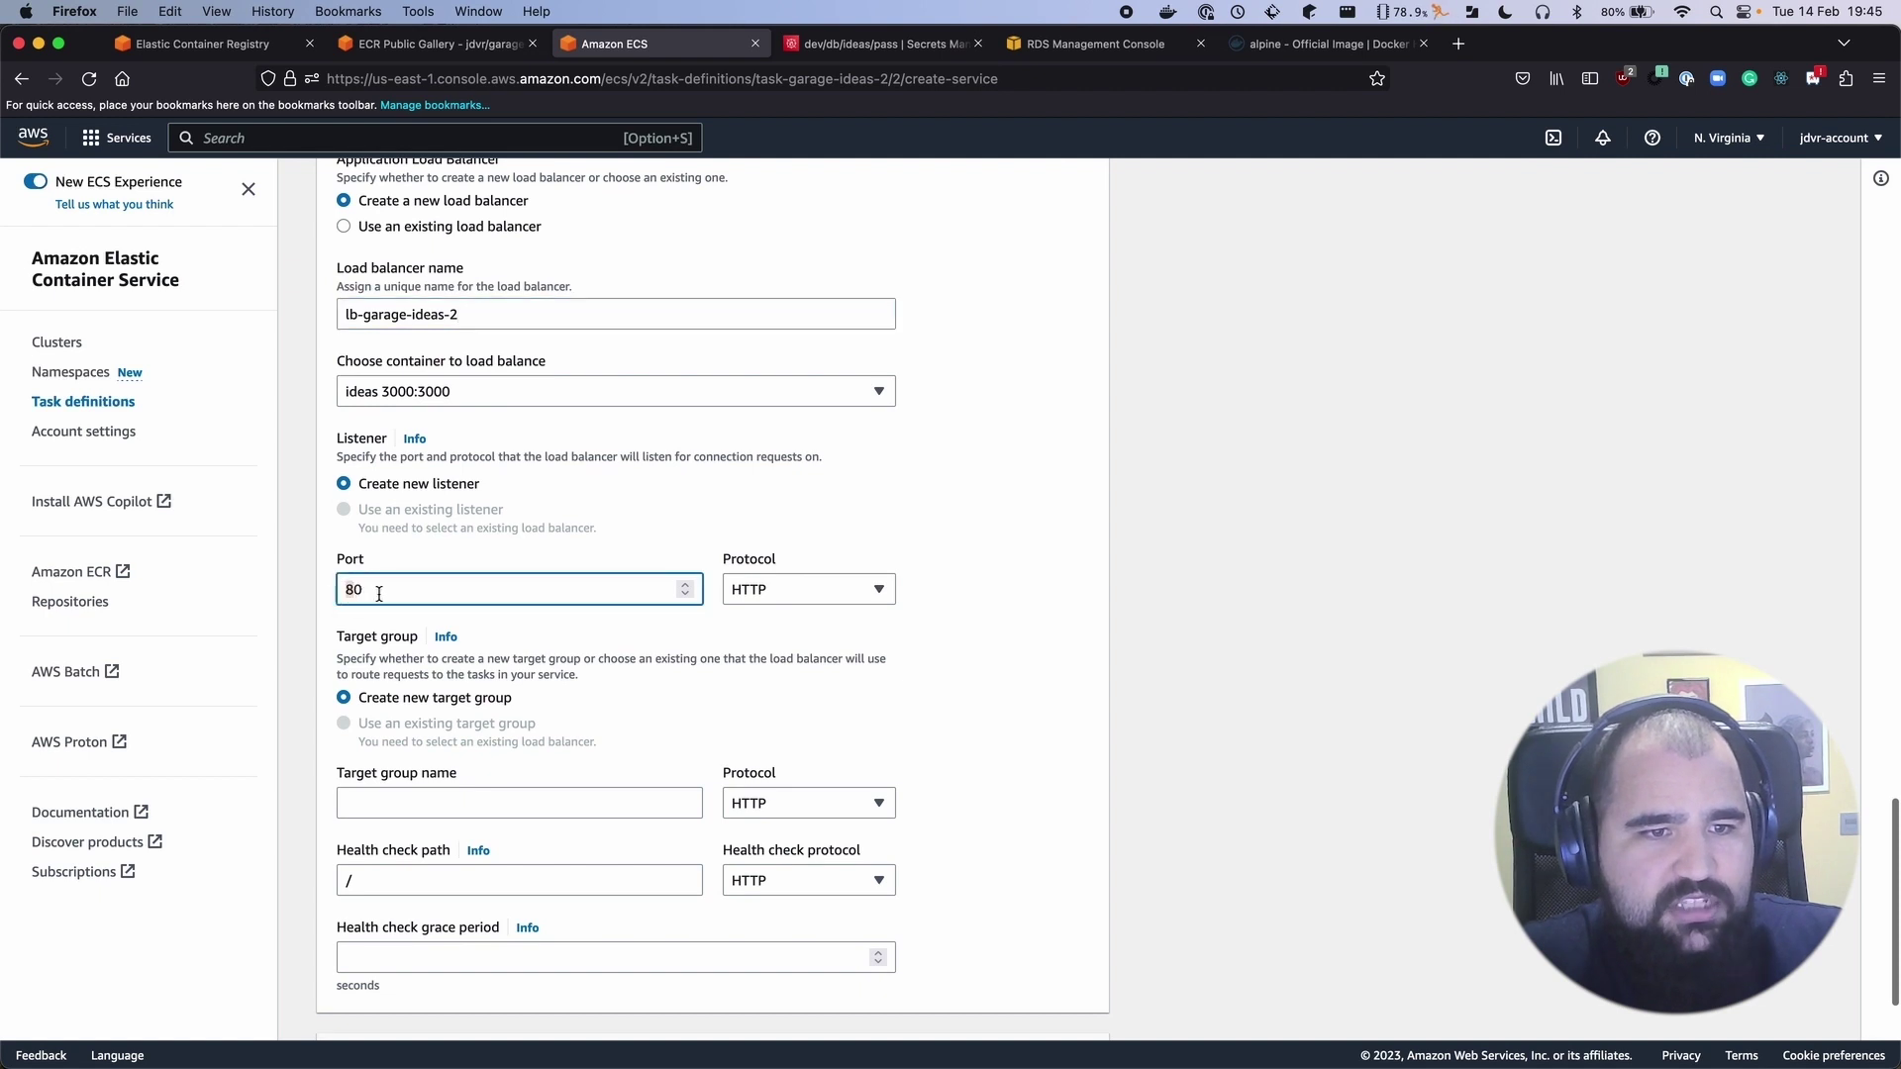
left_click(379, 594)
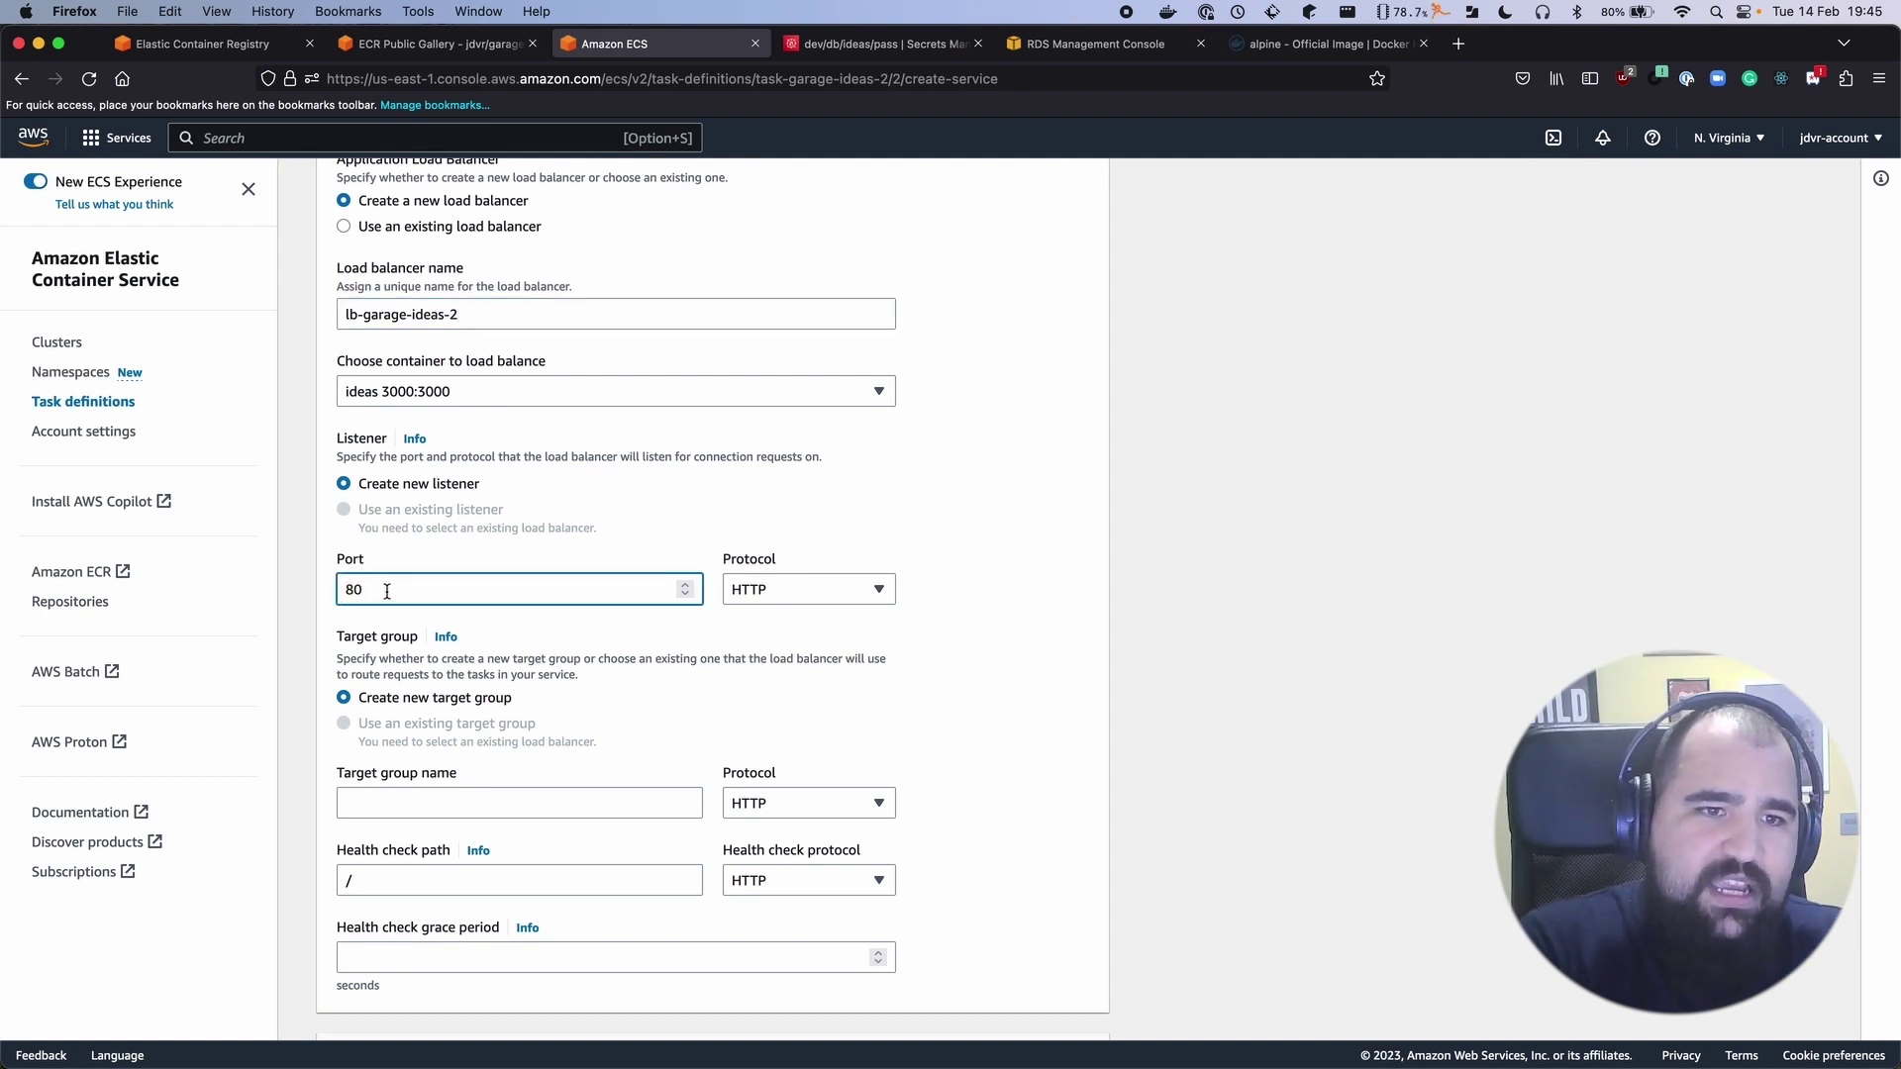
Name the load balancer's new target group tg-garage-ideas-2 and check its health check path
scroll(387, 592, "down", 1)
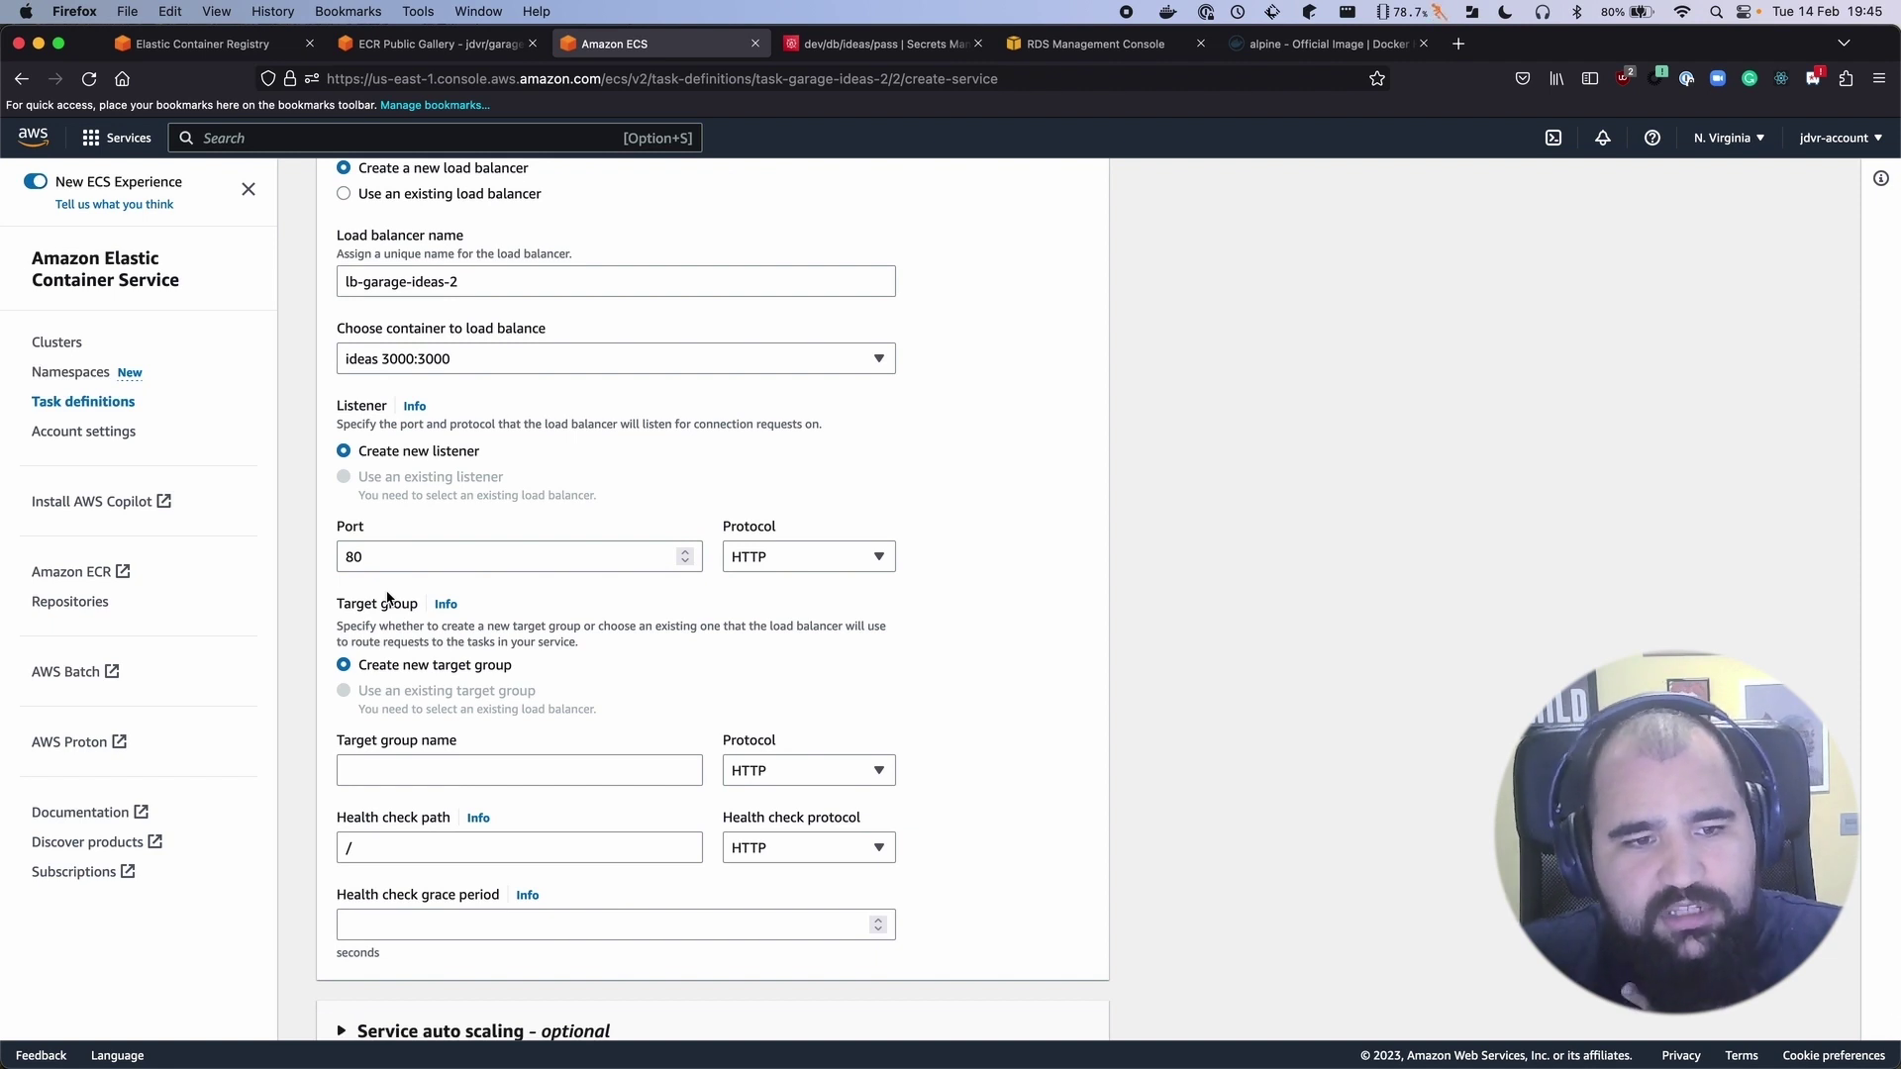
scroll(387, 598, "down", 1)
left_click(413, 742)
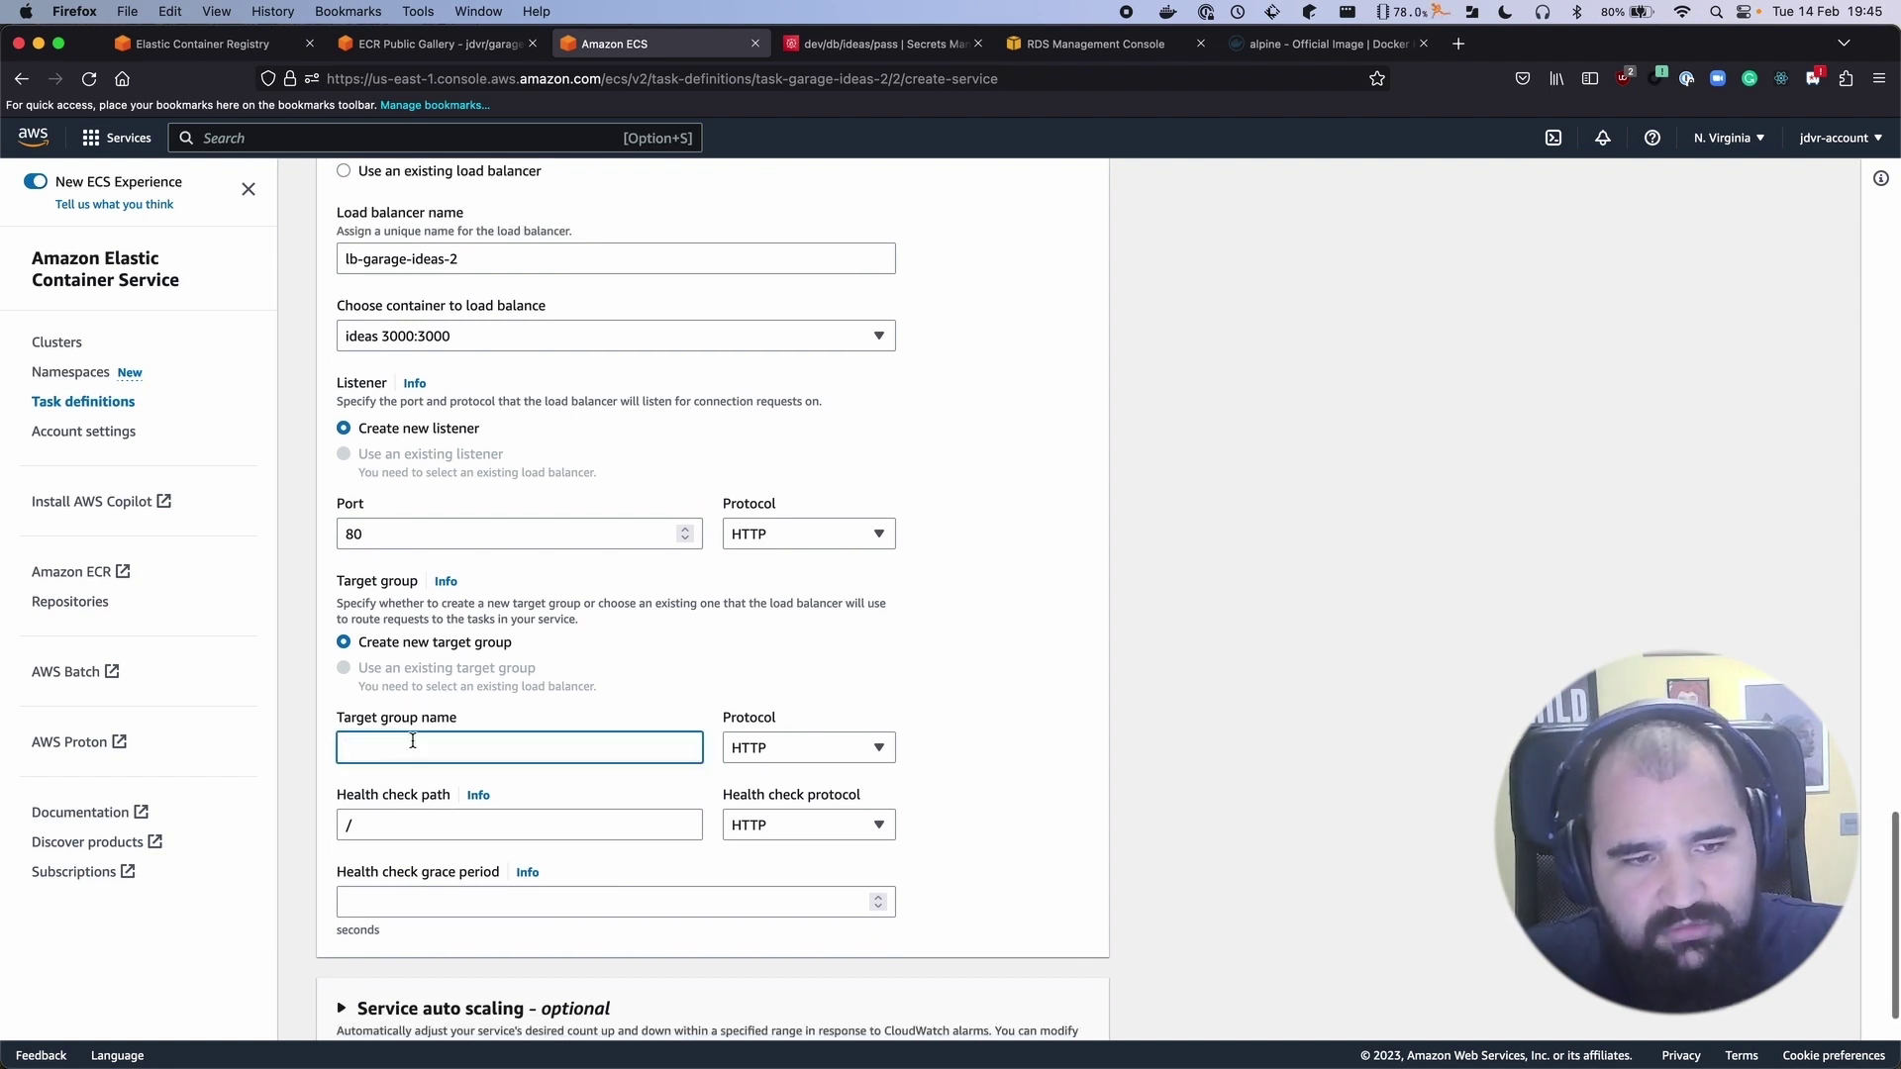
type("tg-garage-ideas-2")
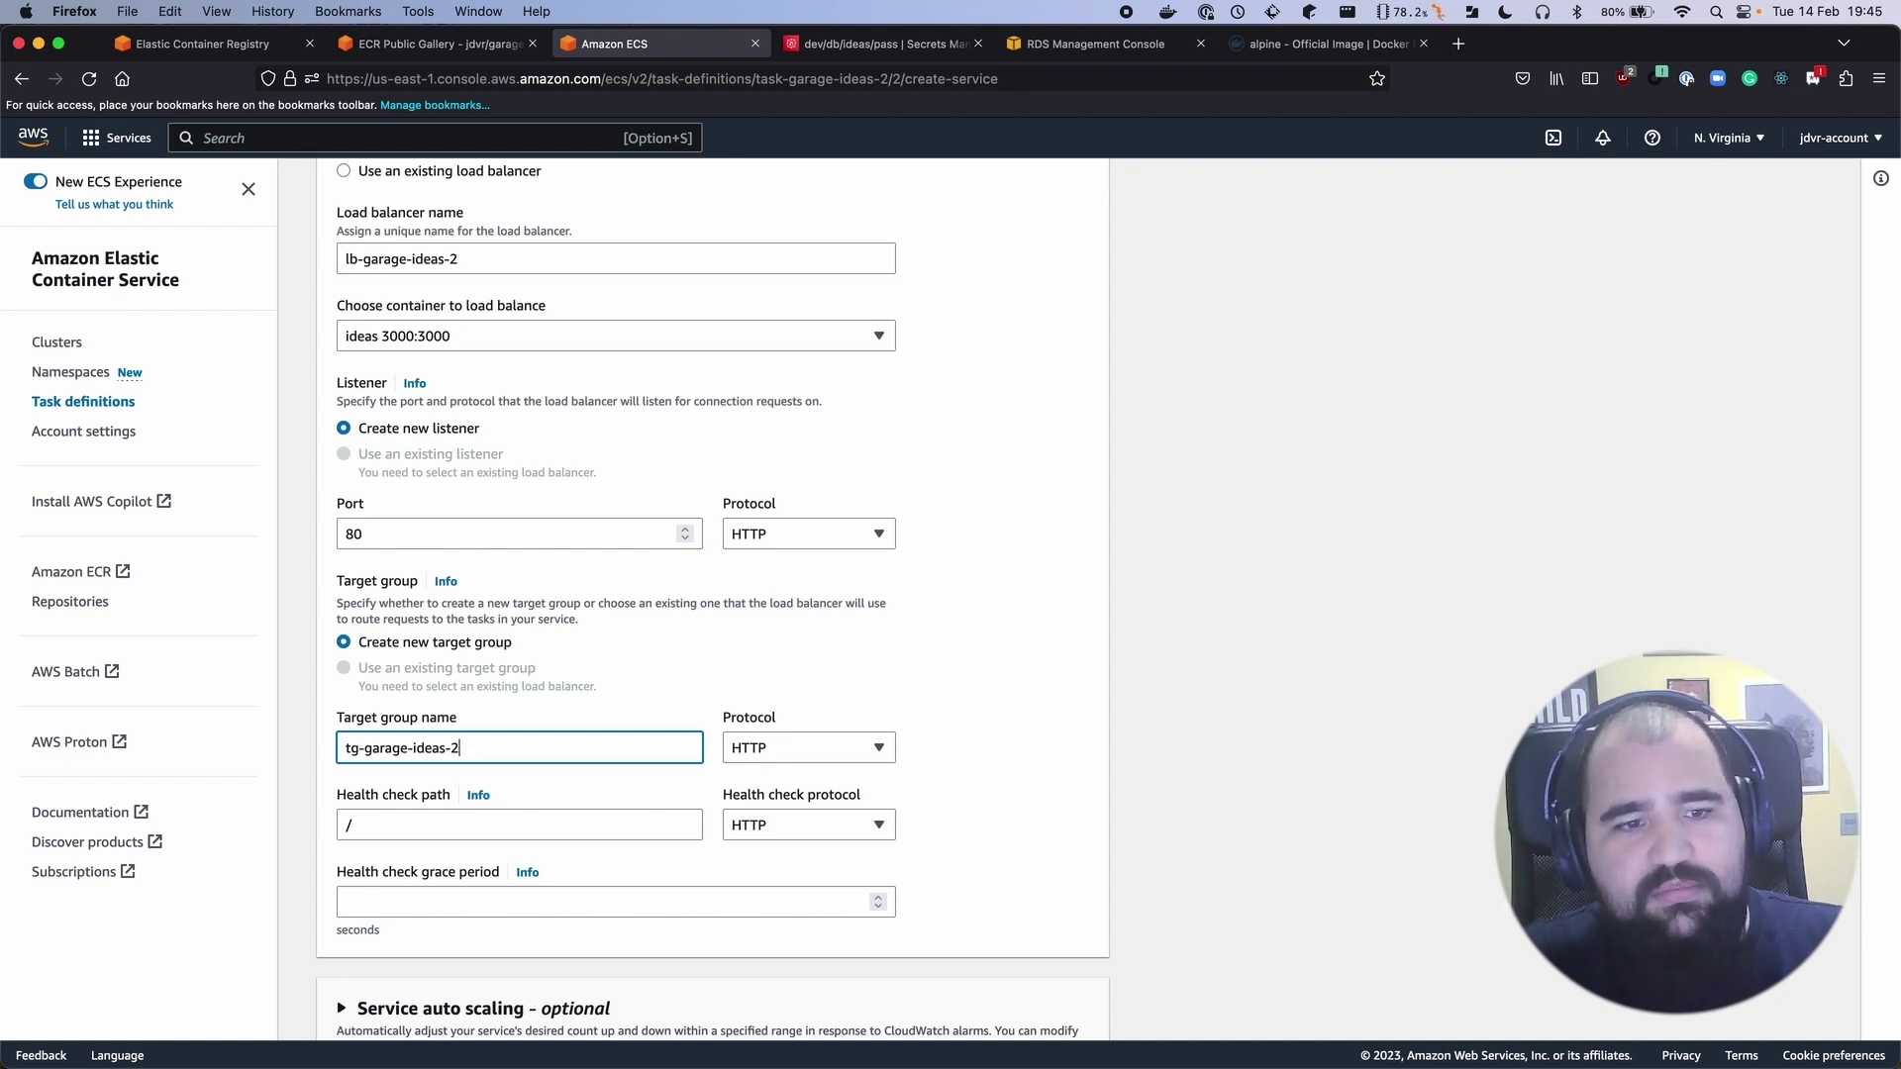
left_click(352, 825)
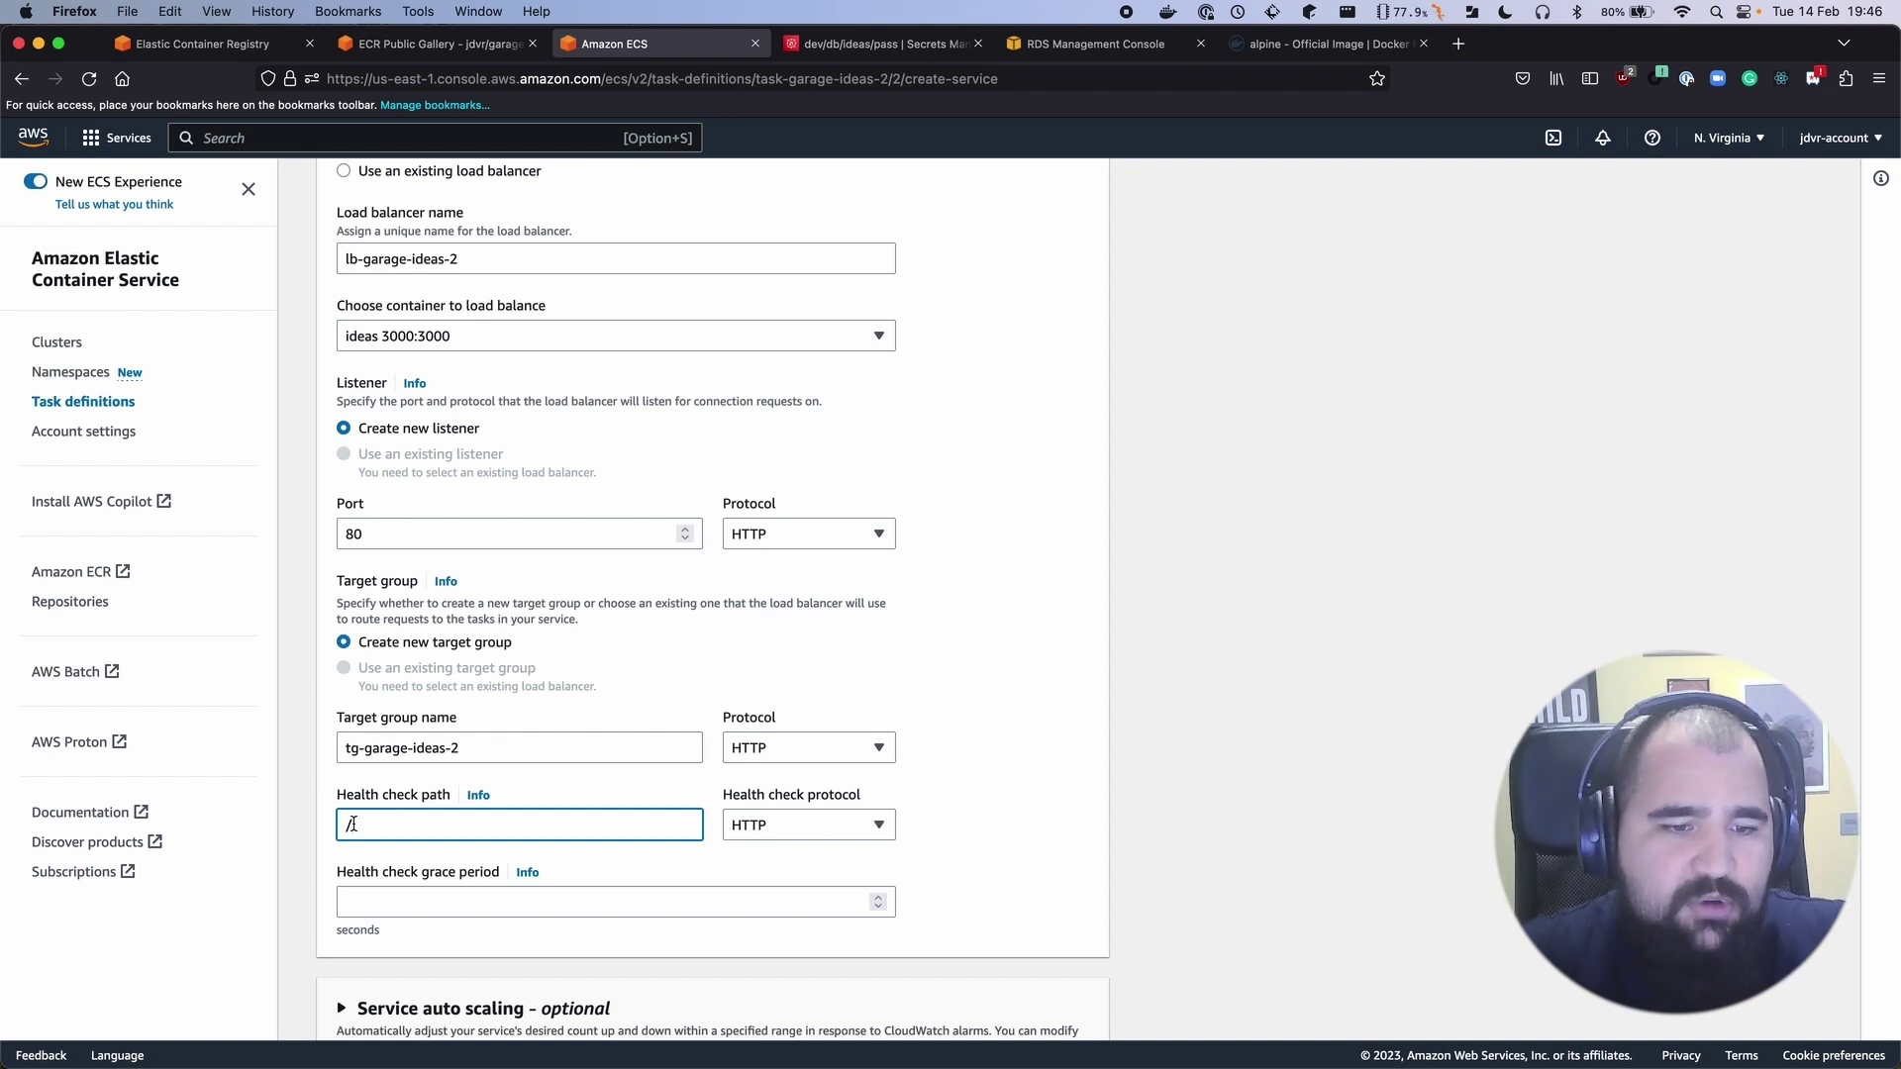
Review the environment, deployment, networking and load balancing settings, and create the svc-garage-ideas-2 service
scroll(386, 792, "down", 2)
scroll(401, 776, "up", 5)
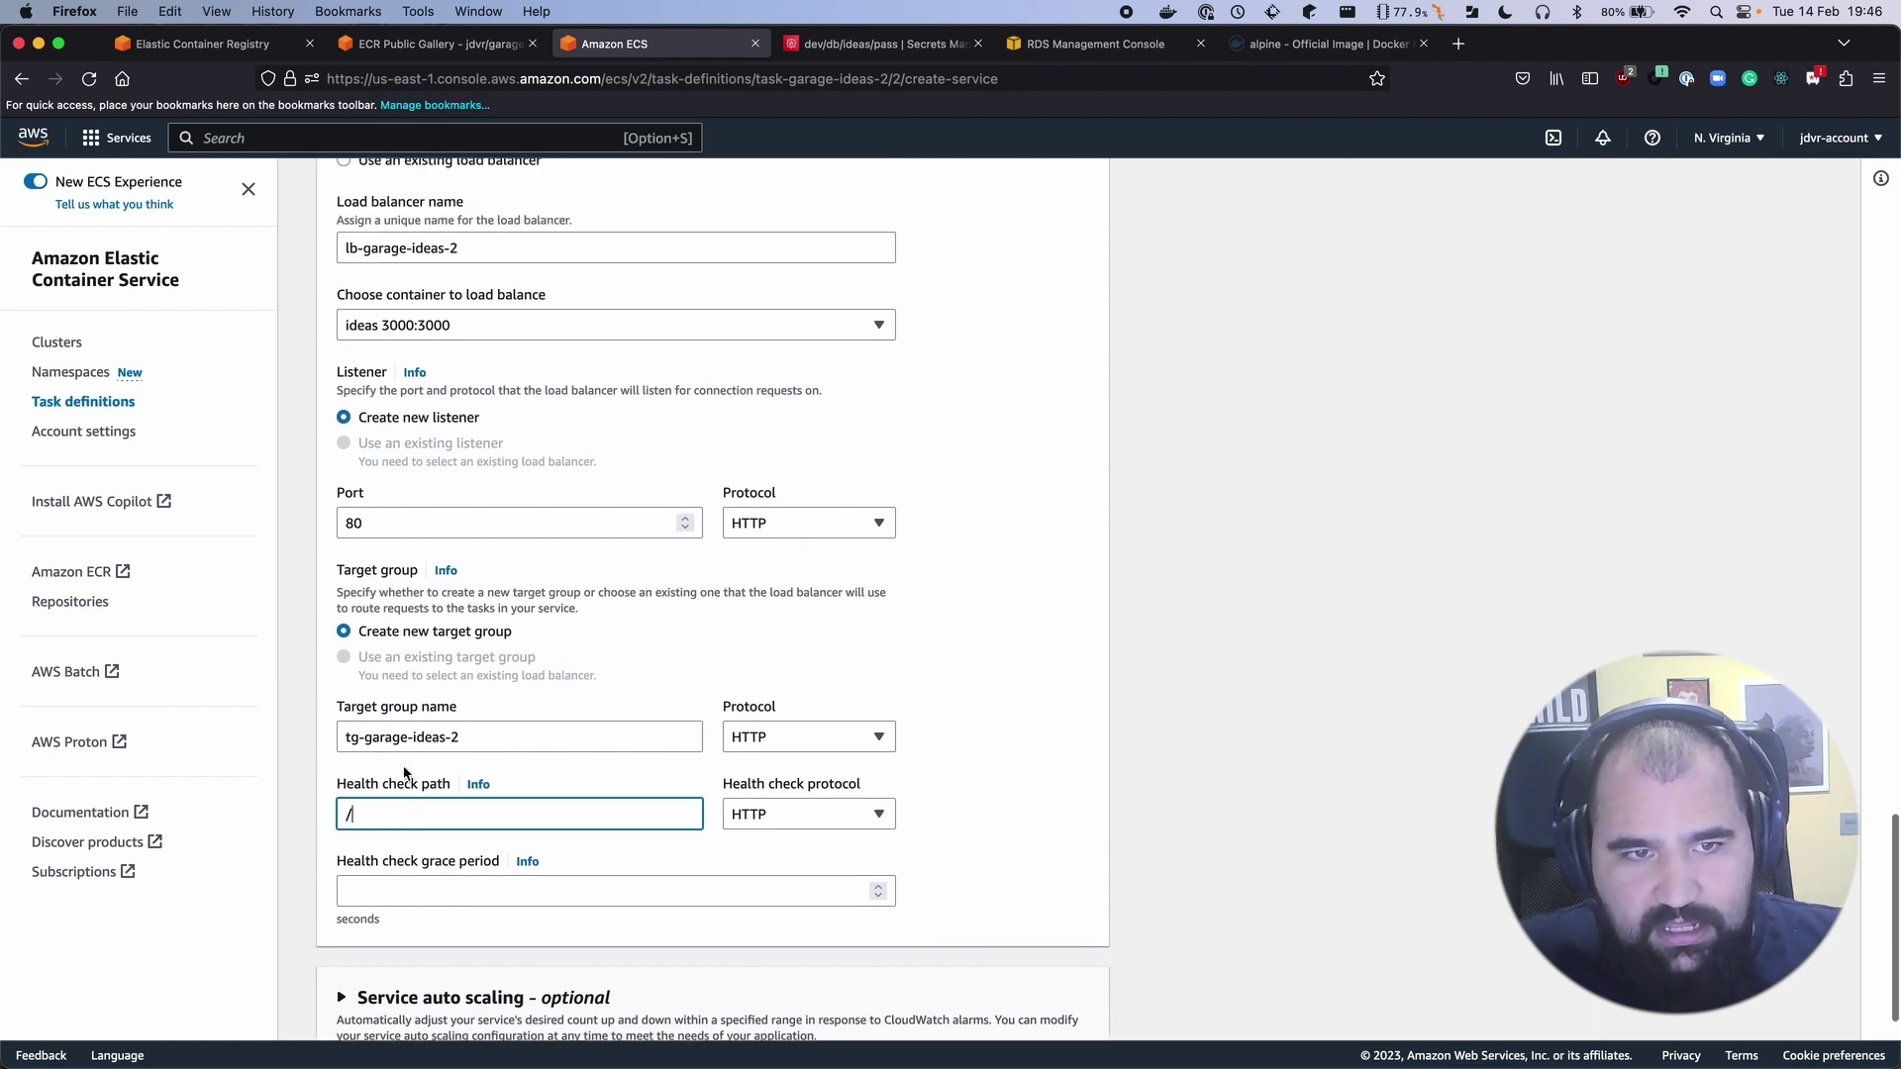
scroll(404, 772, "down", 3)
scroll(404, 772, "up", 15)
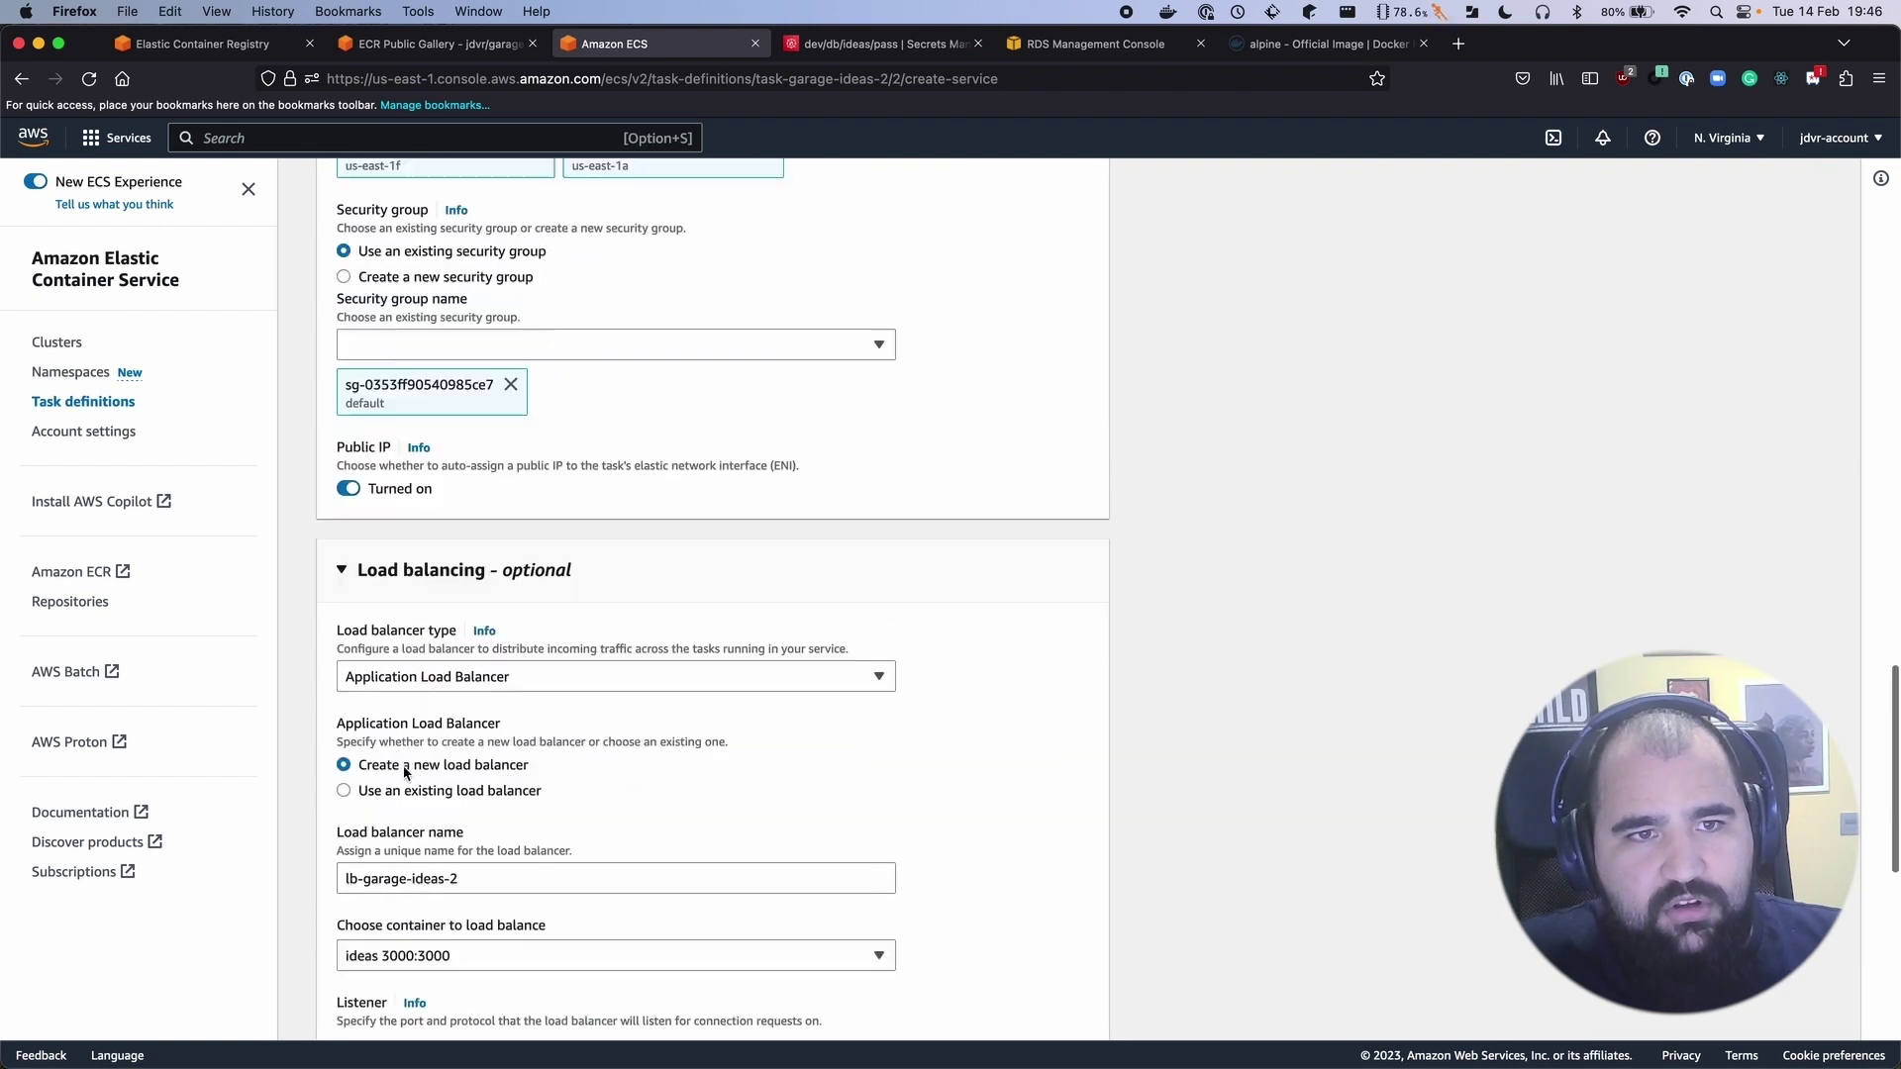
scroll(404, 773, "up", 10)
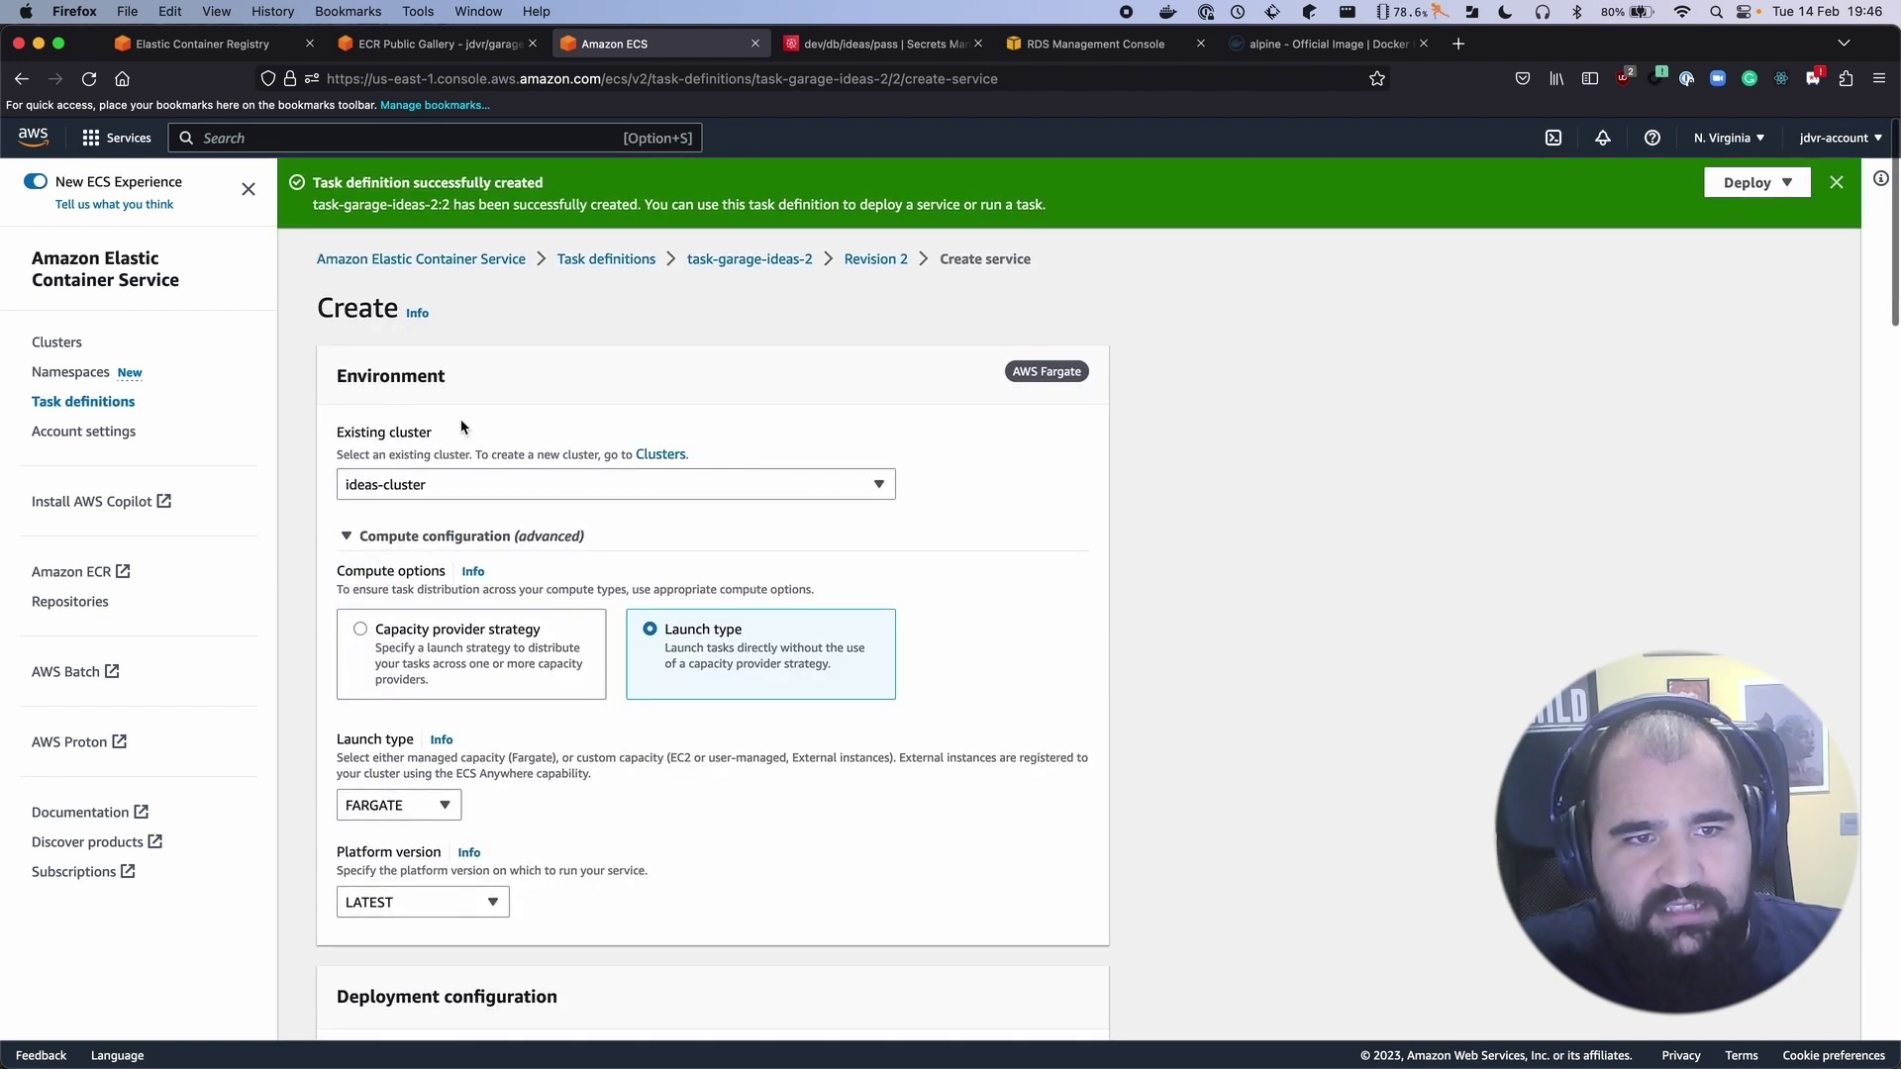
scroll(421, 474, "down", 3)
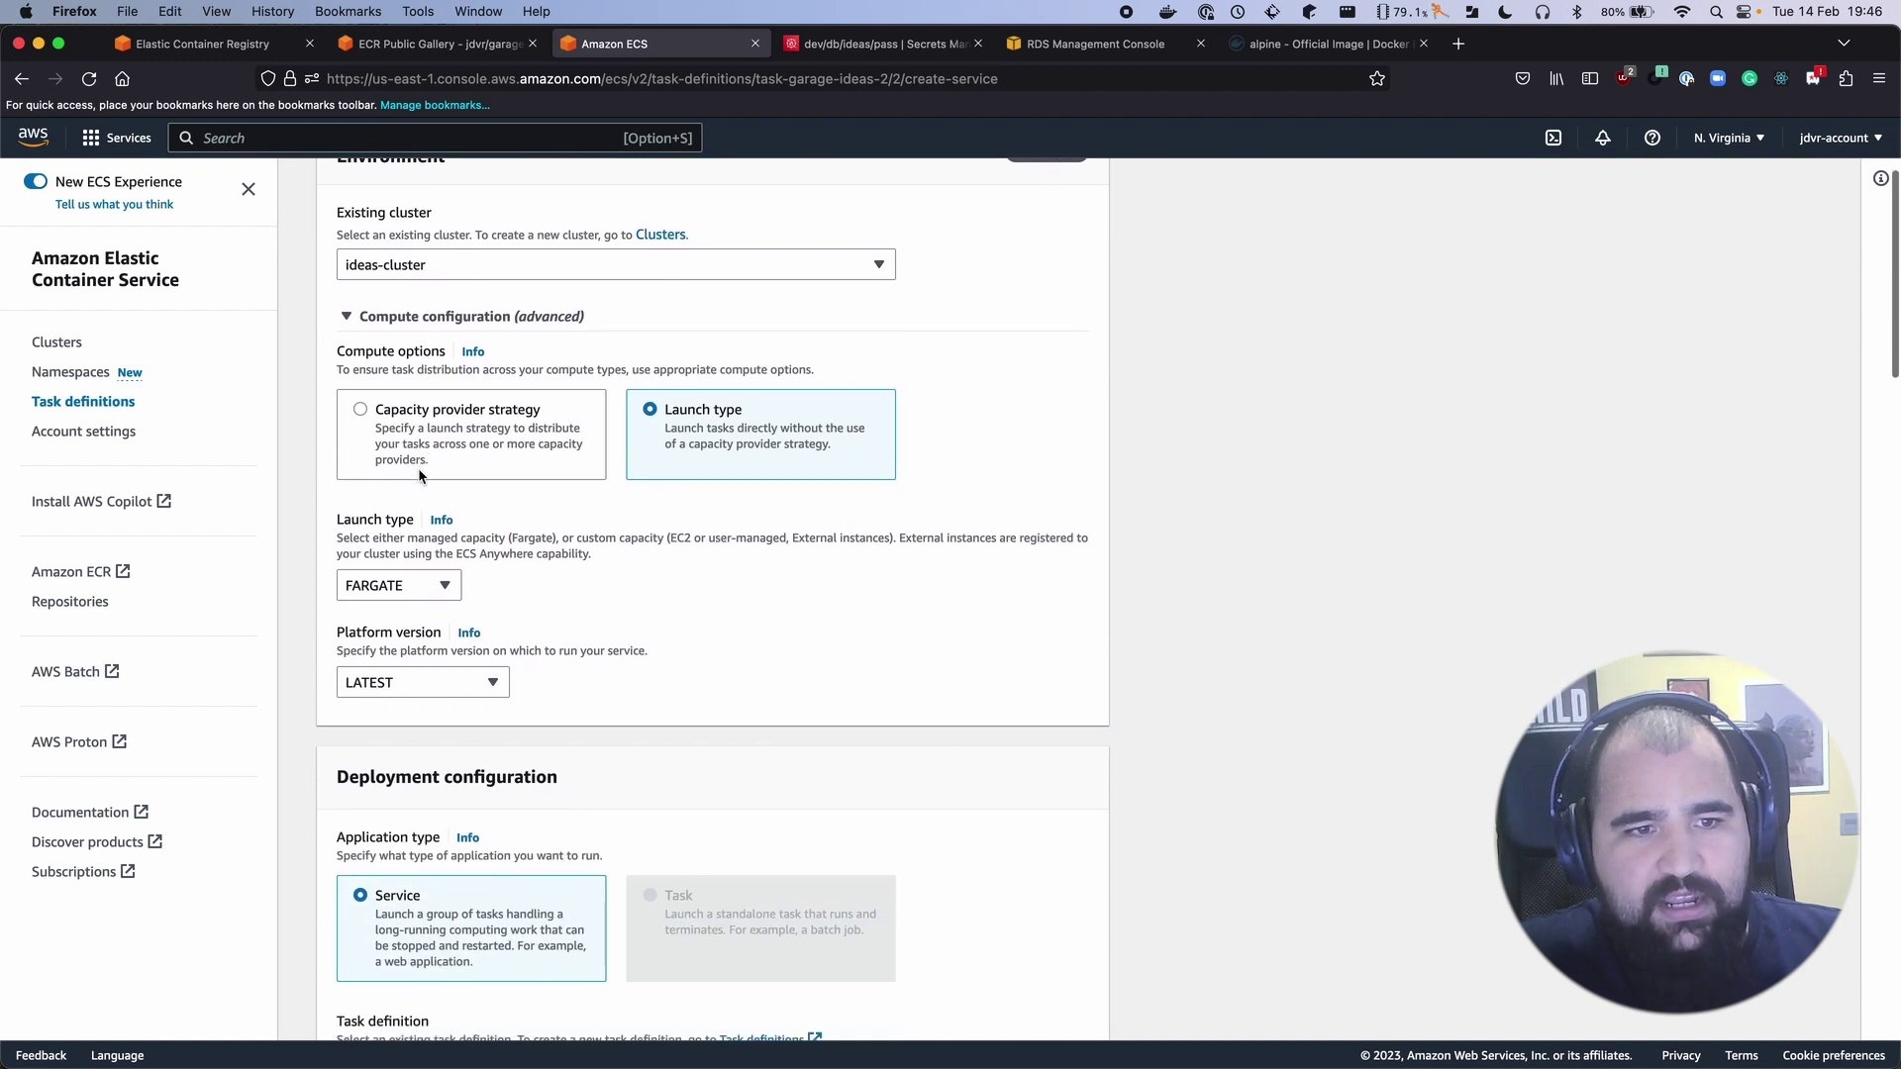
scroll(385, 474, "down", 4)
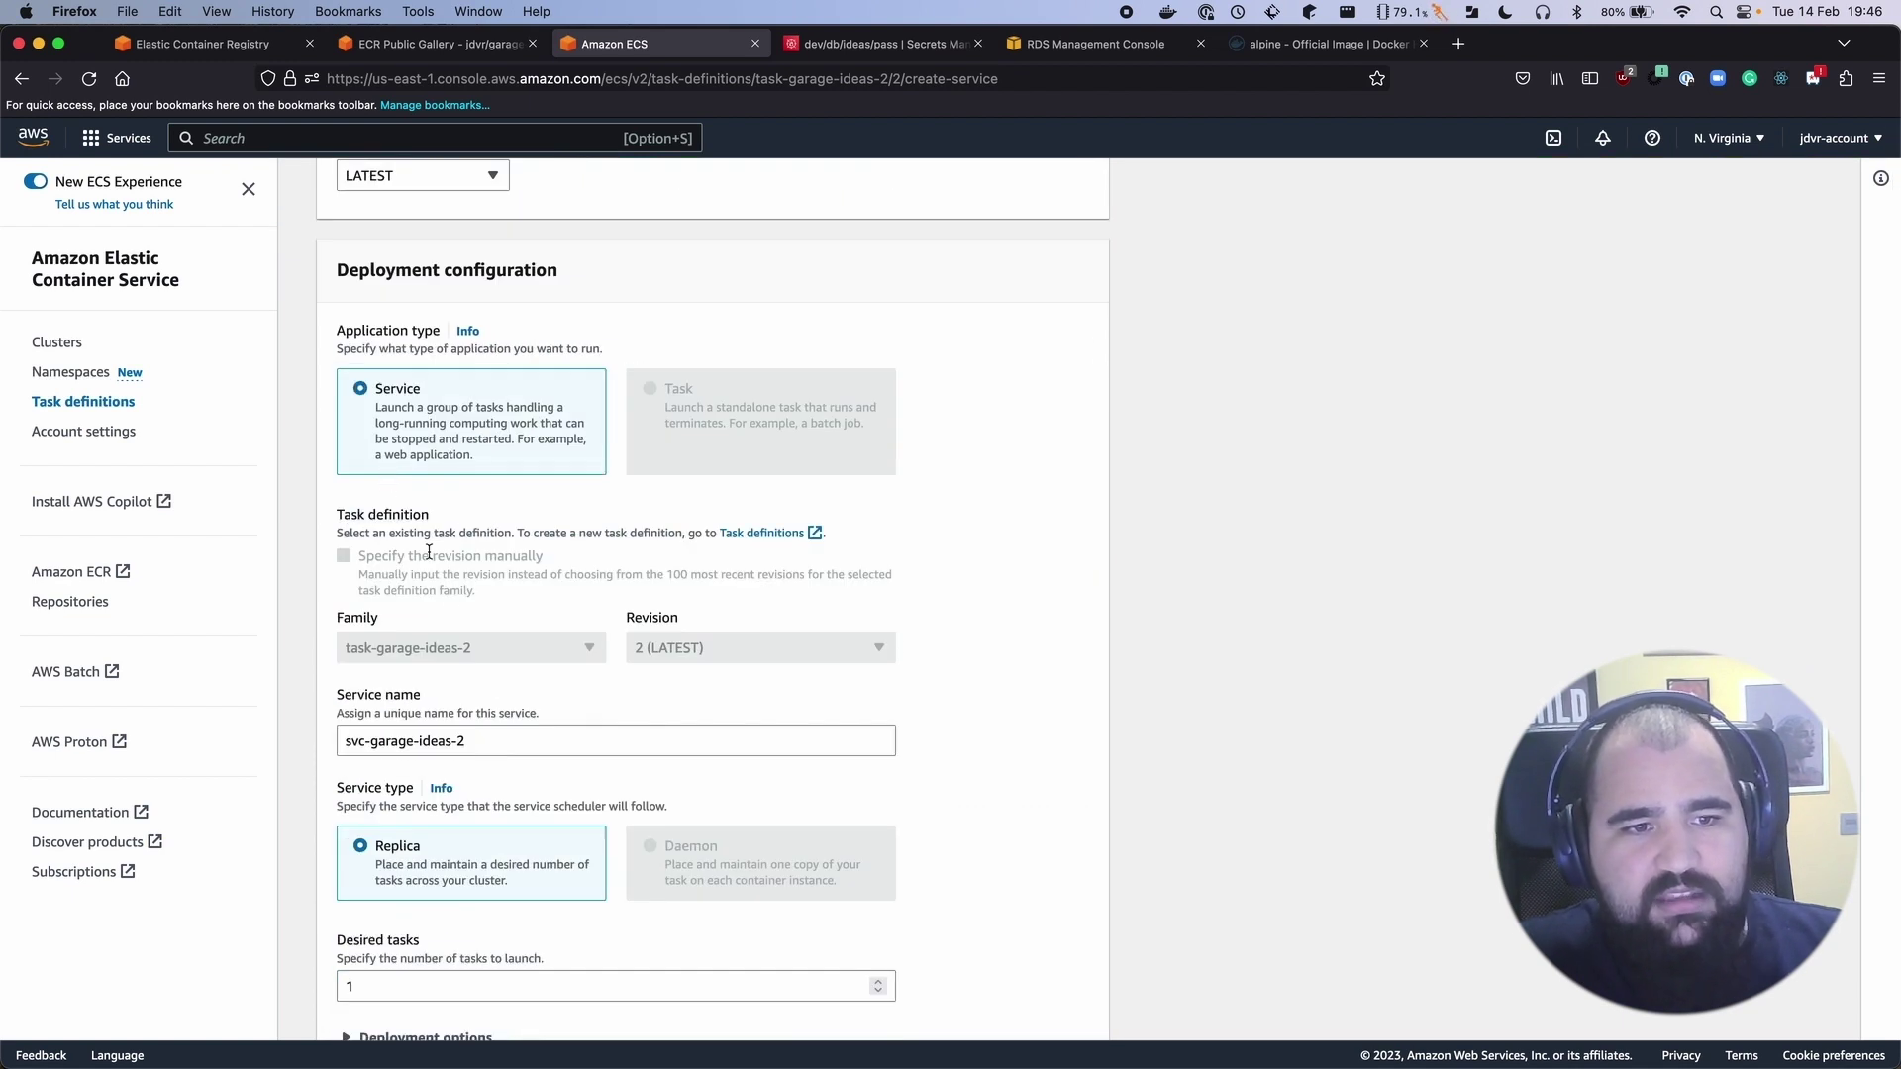
scroll(446, 597, "down", 4)
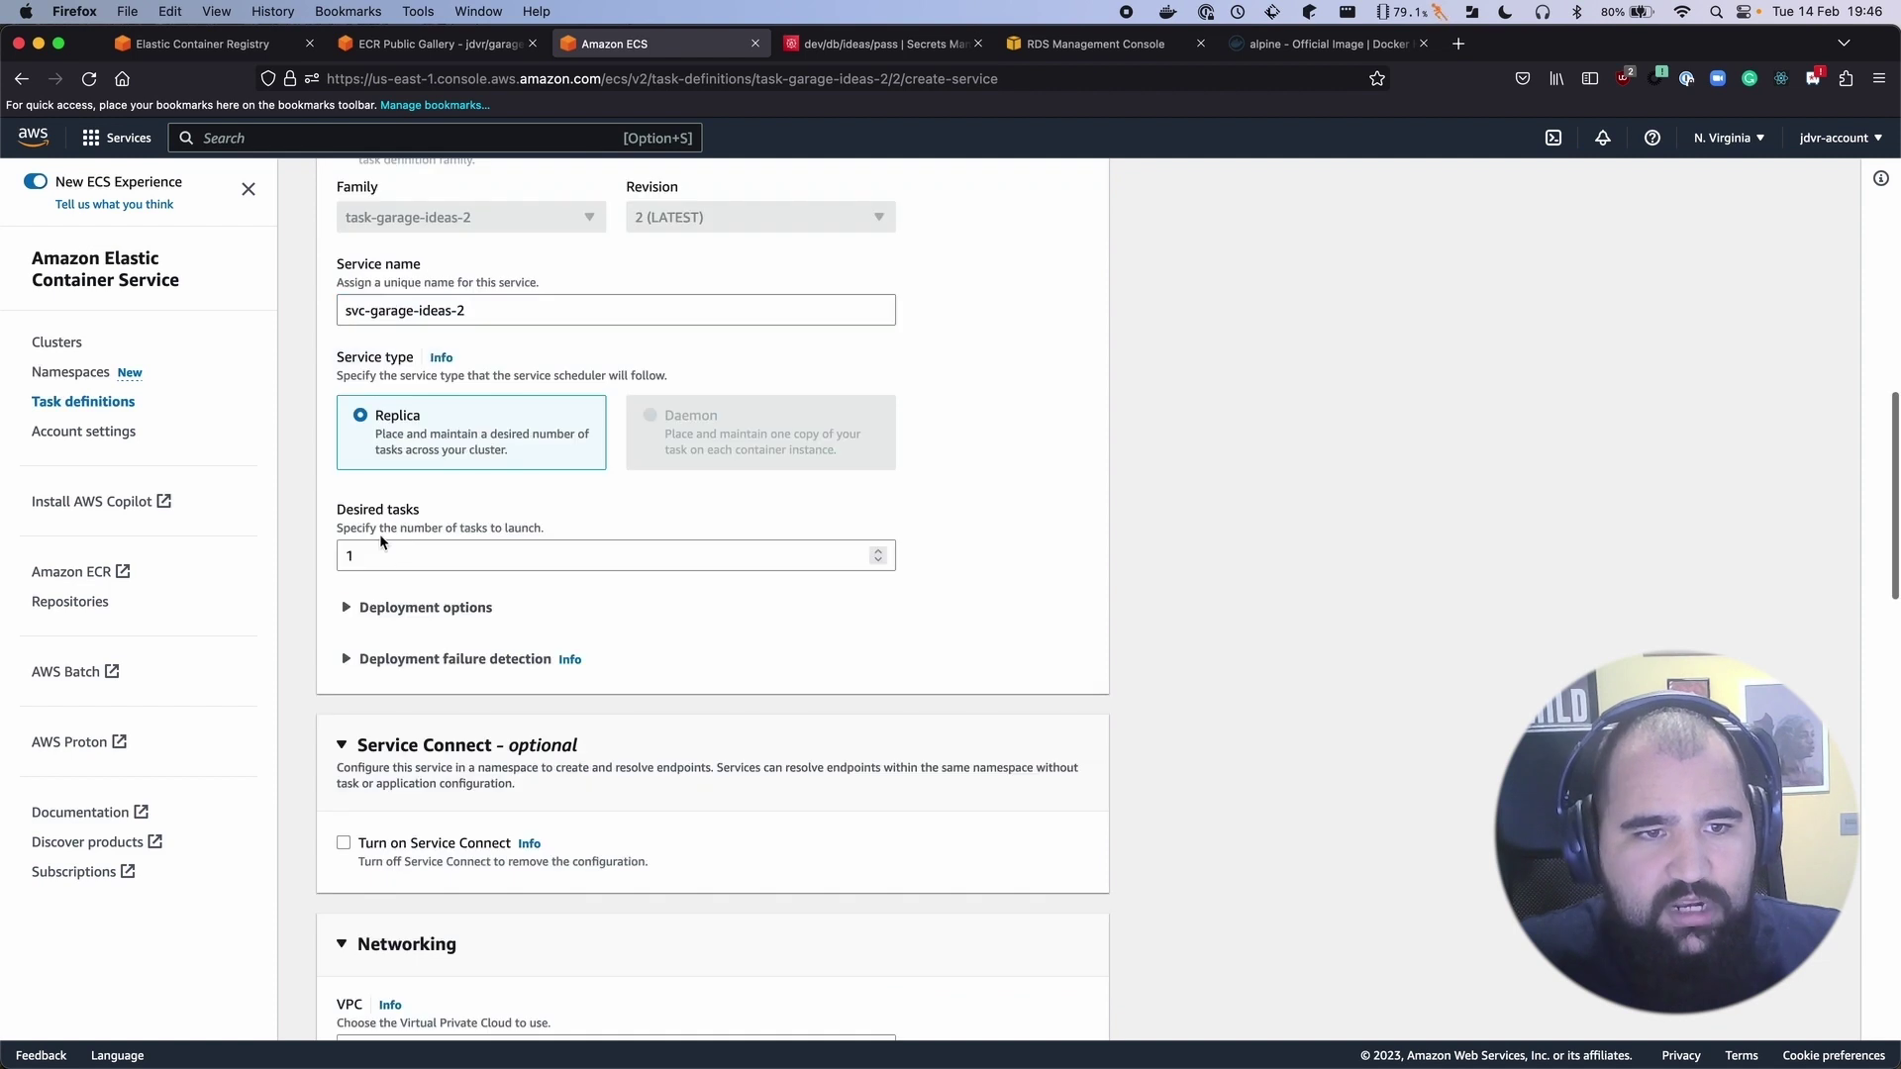
left_click(356, 557)
scroll(509, 657, "down", 9)
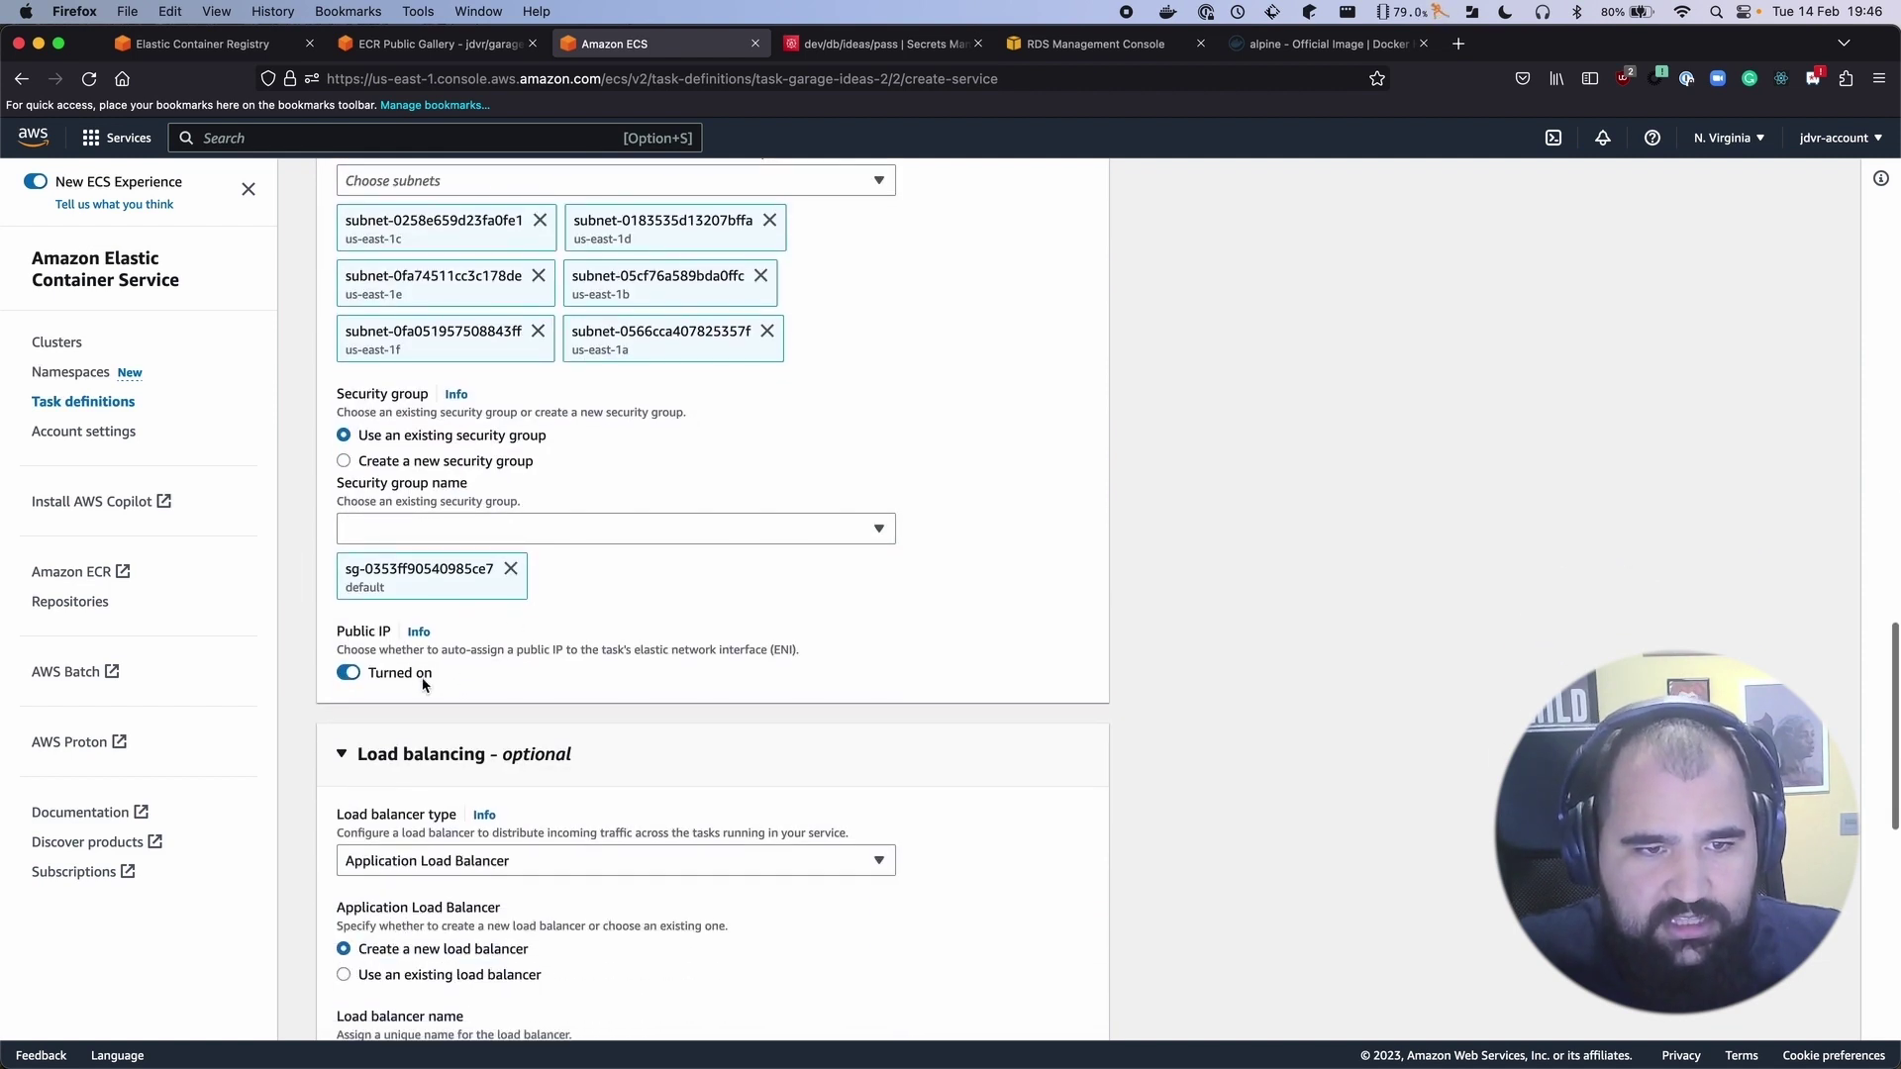
scroll(425, 675, "down", 2)
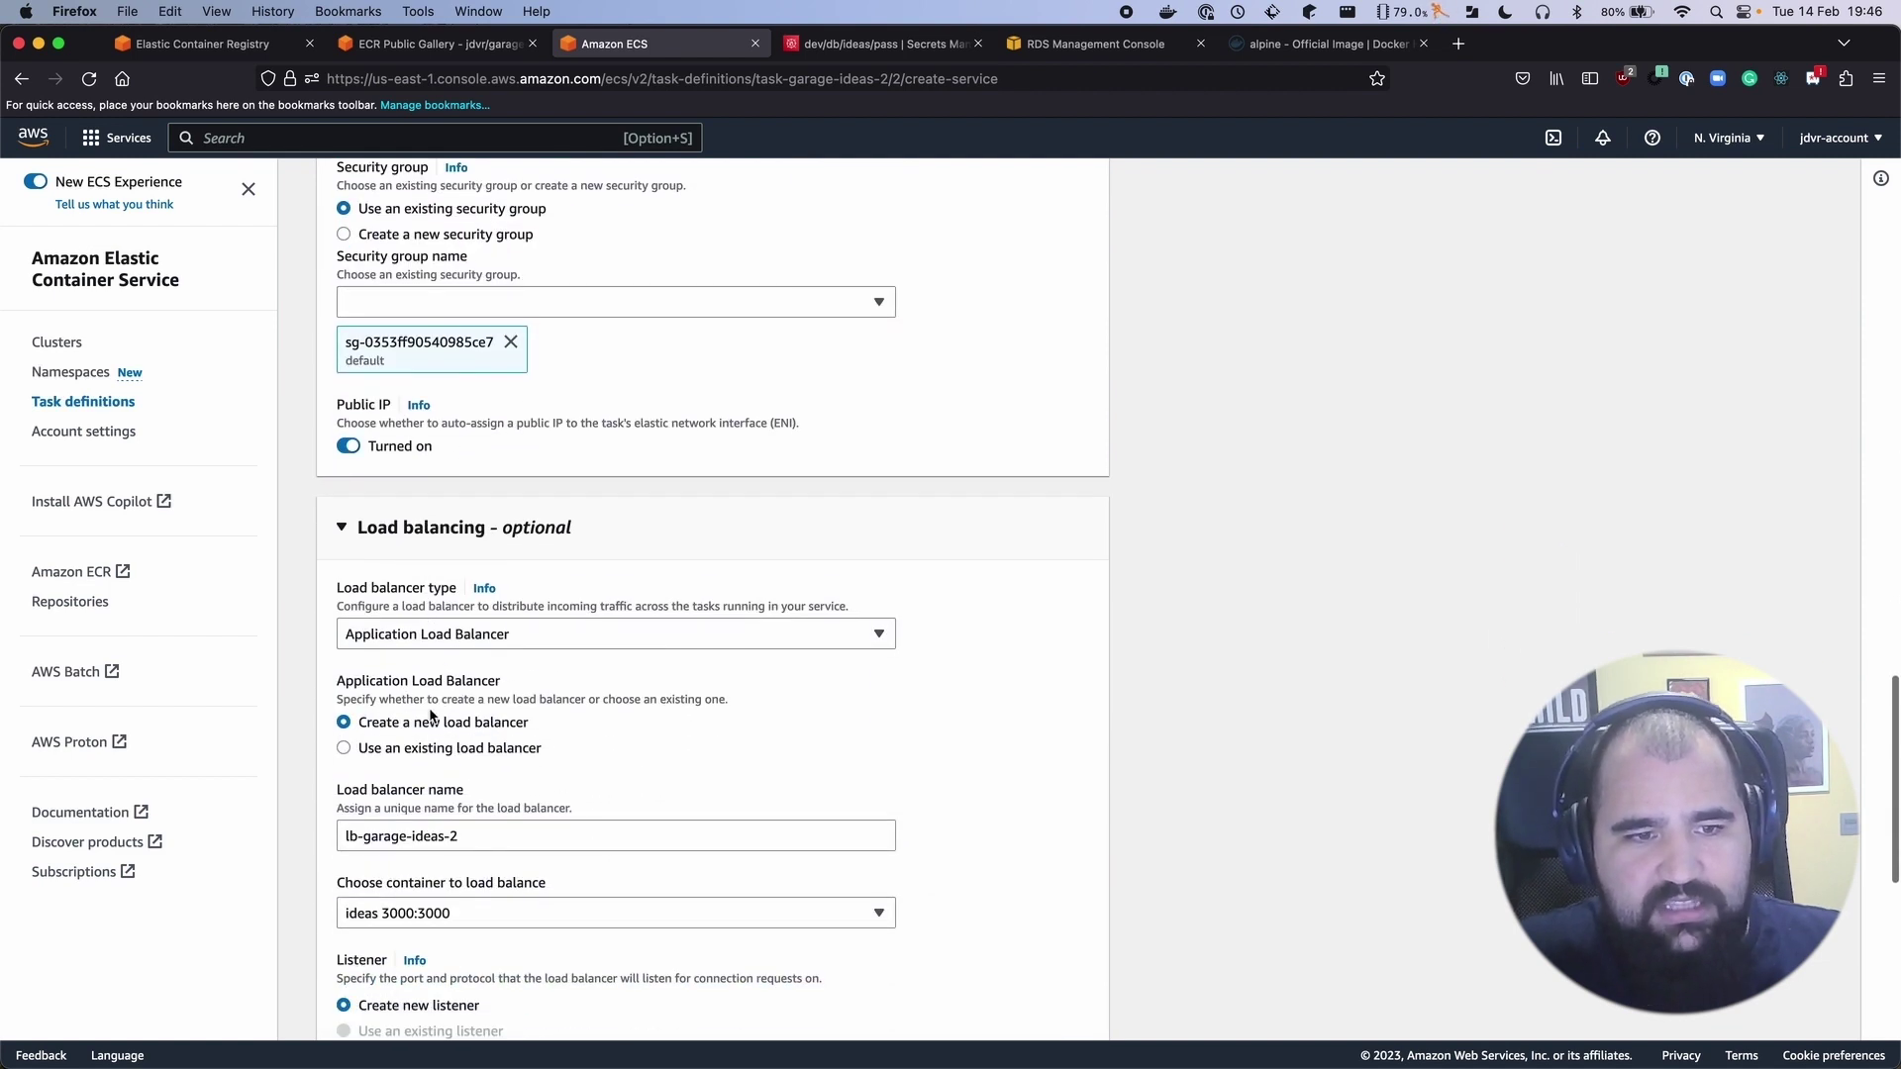
scroll(430, 707, "down", 8)
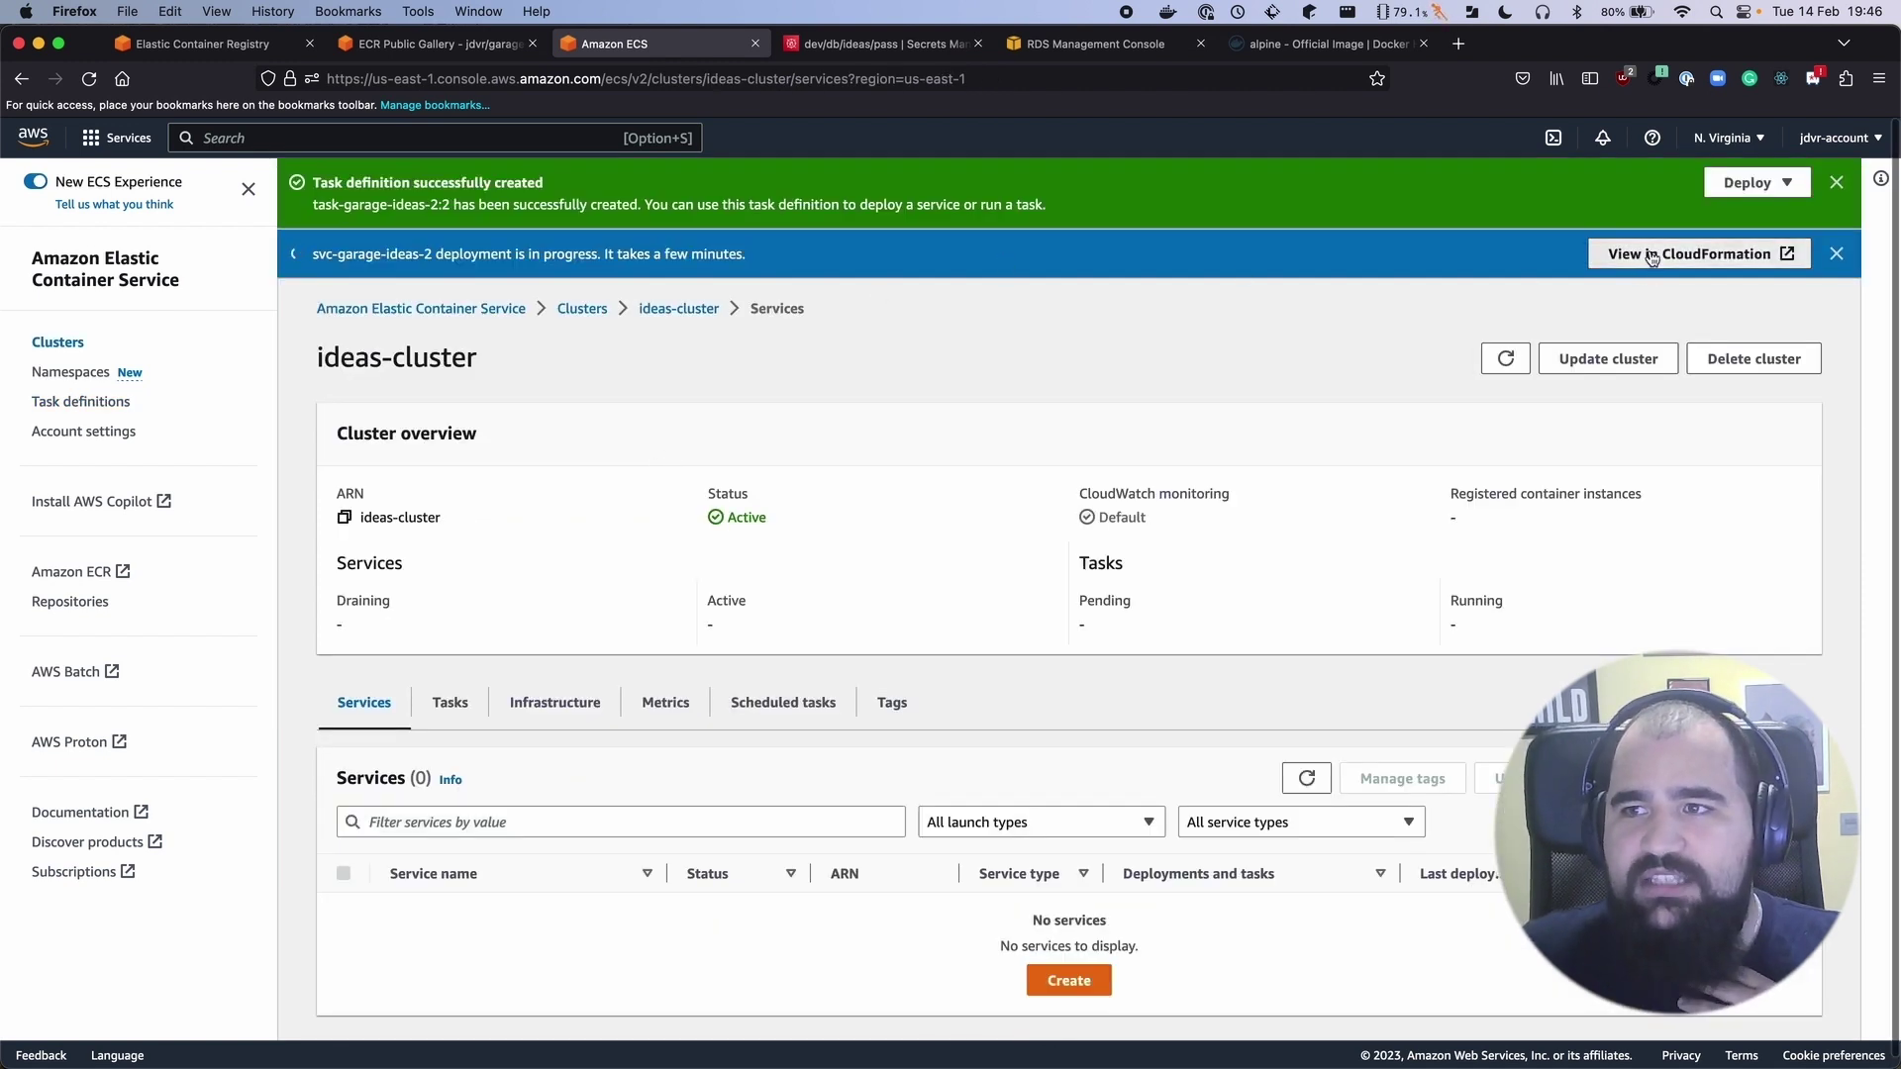
Open the service deployment's stack in CloudFormation and check the progress of its events and resources
left_click(1651, 255)
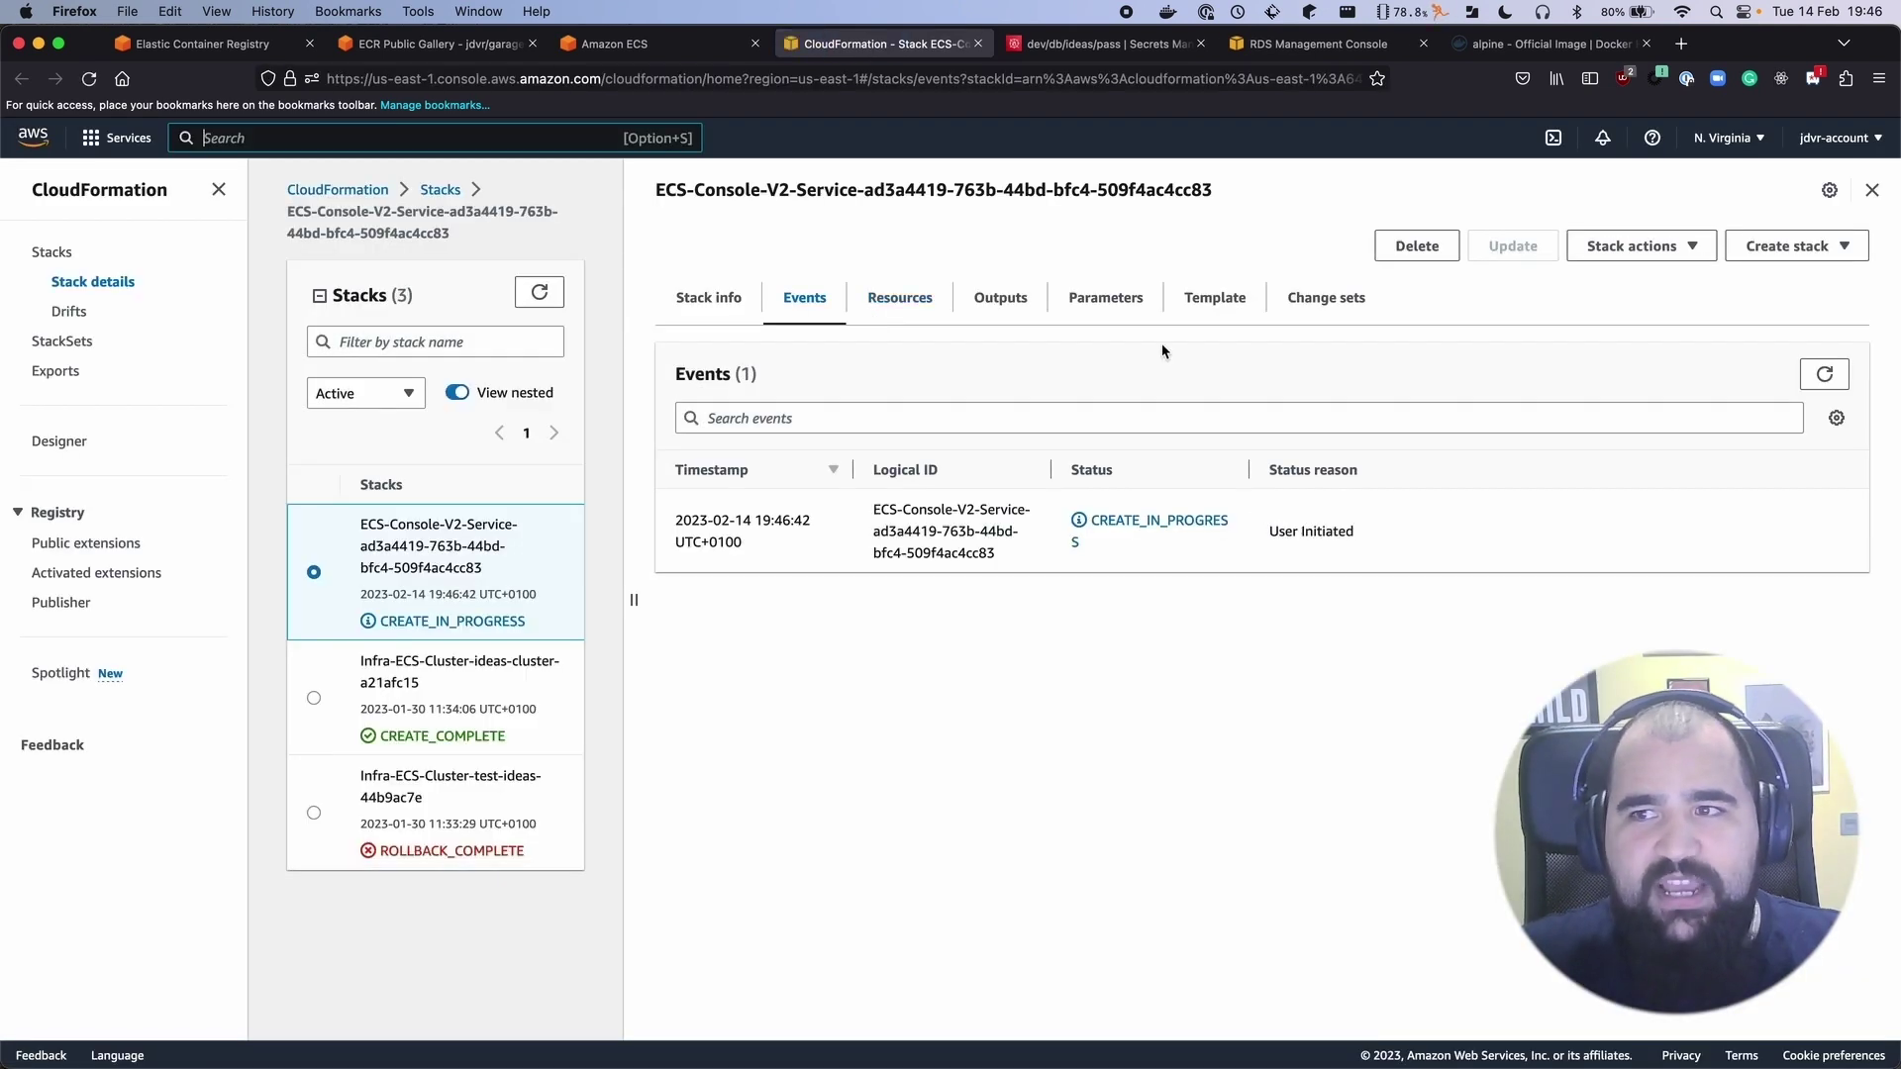
left_click(1824, 374)
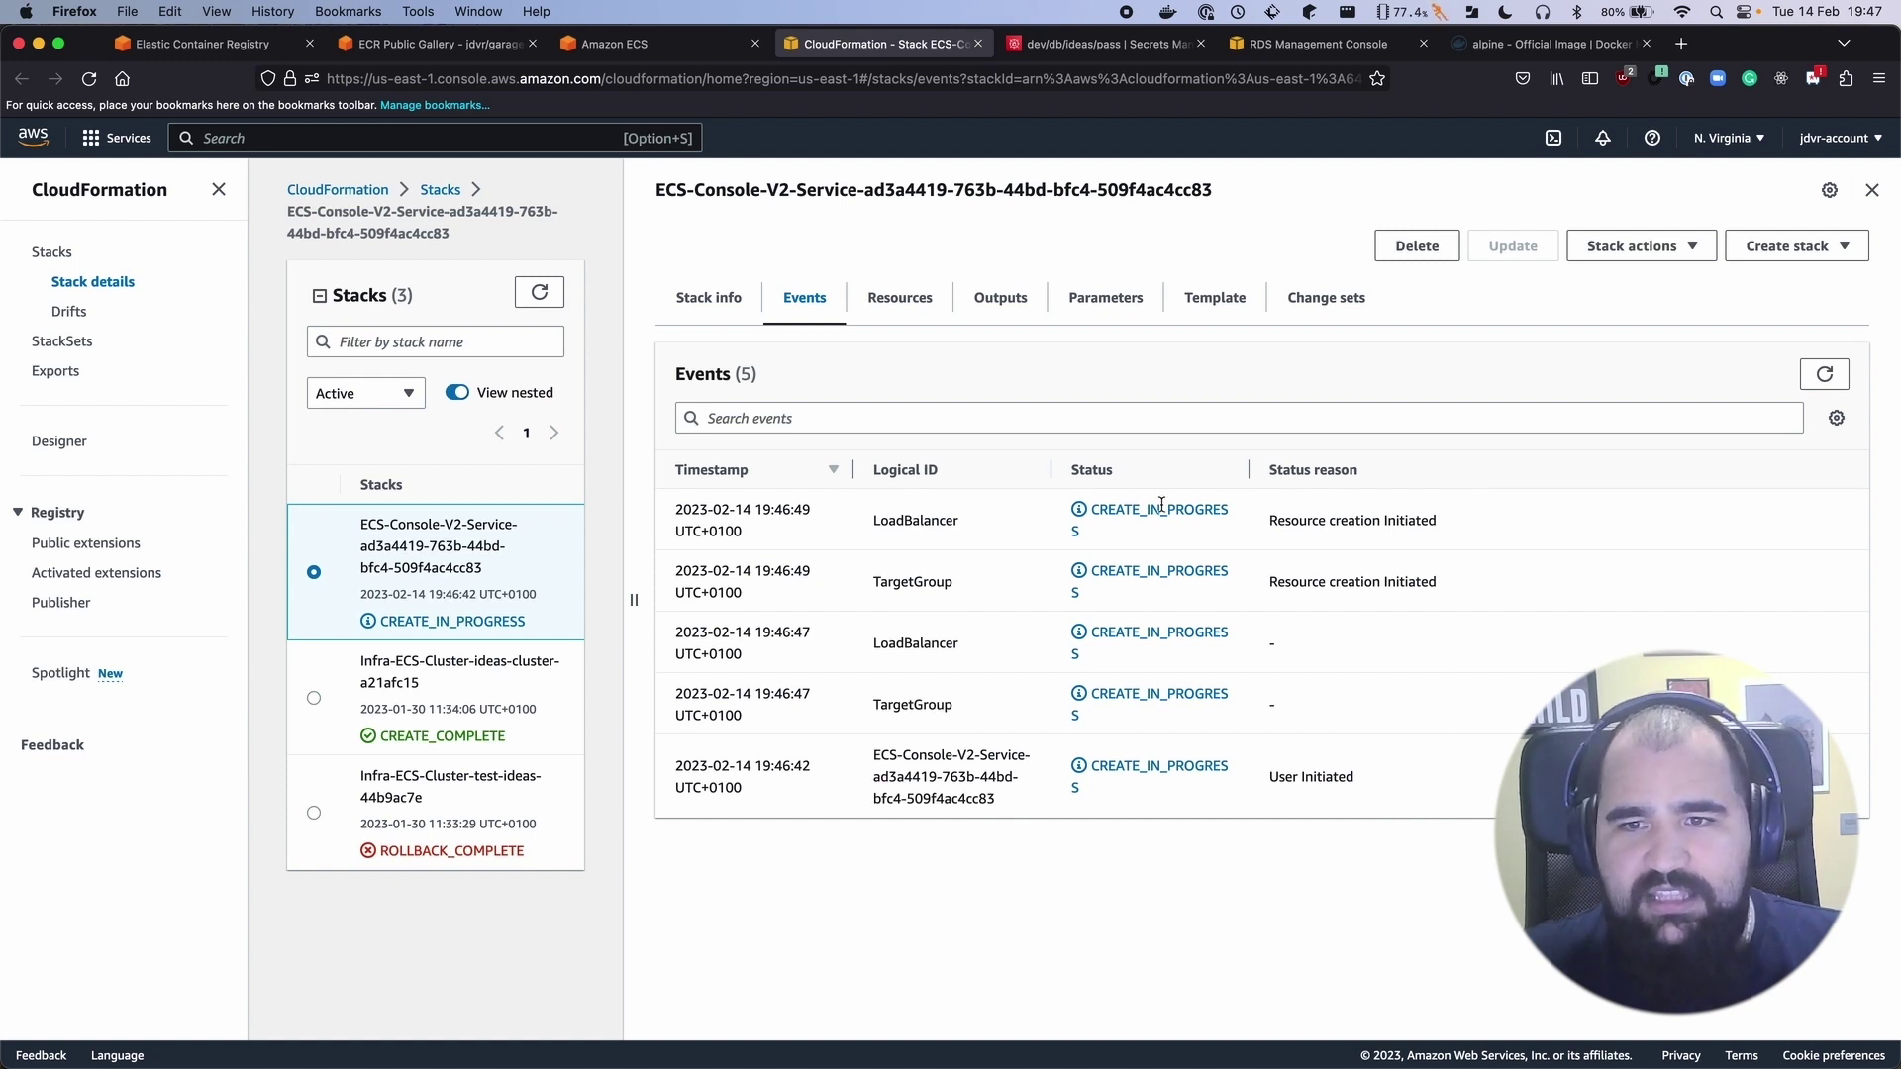
left_click_drag(1092, 507, 1147, 532)
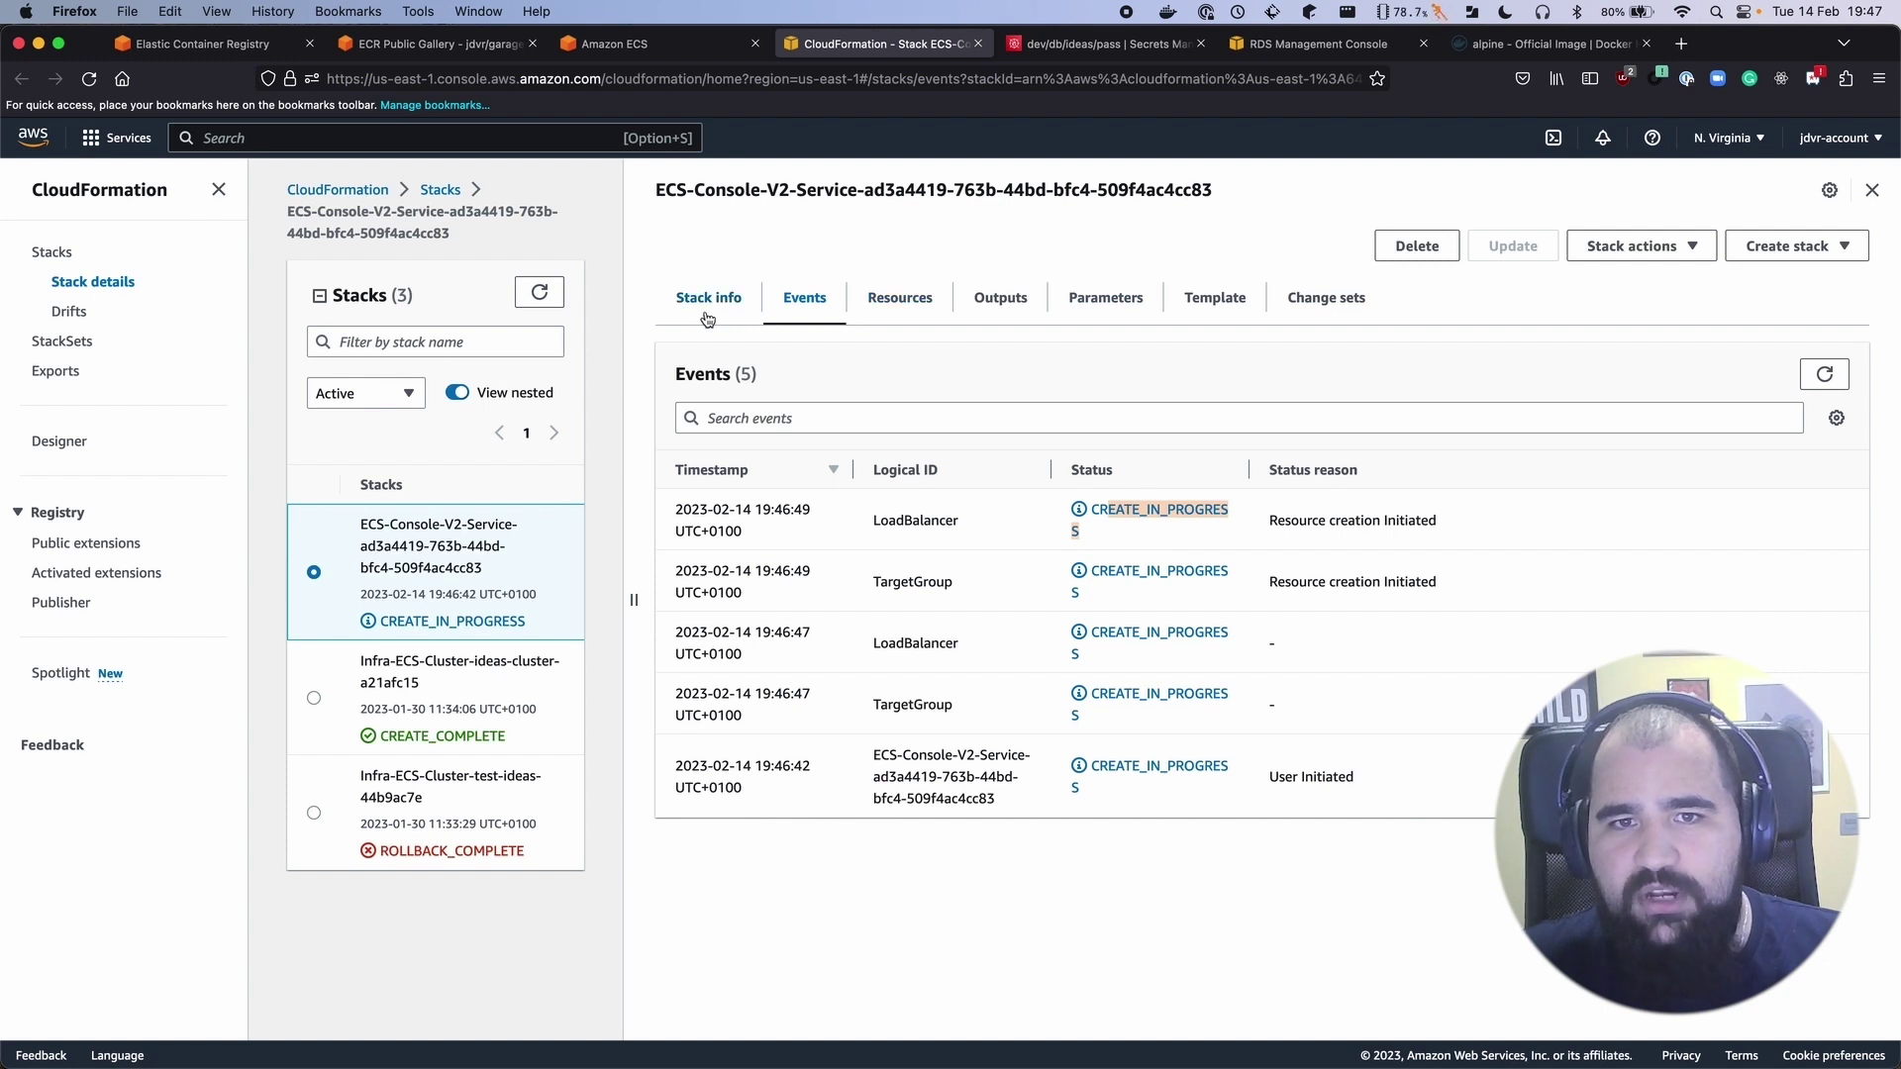
left_click(881, 299)
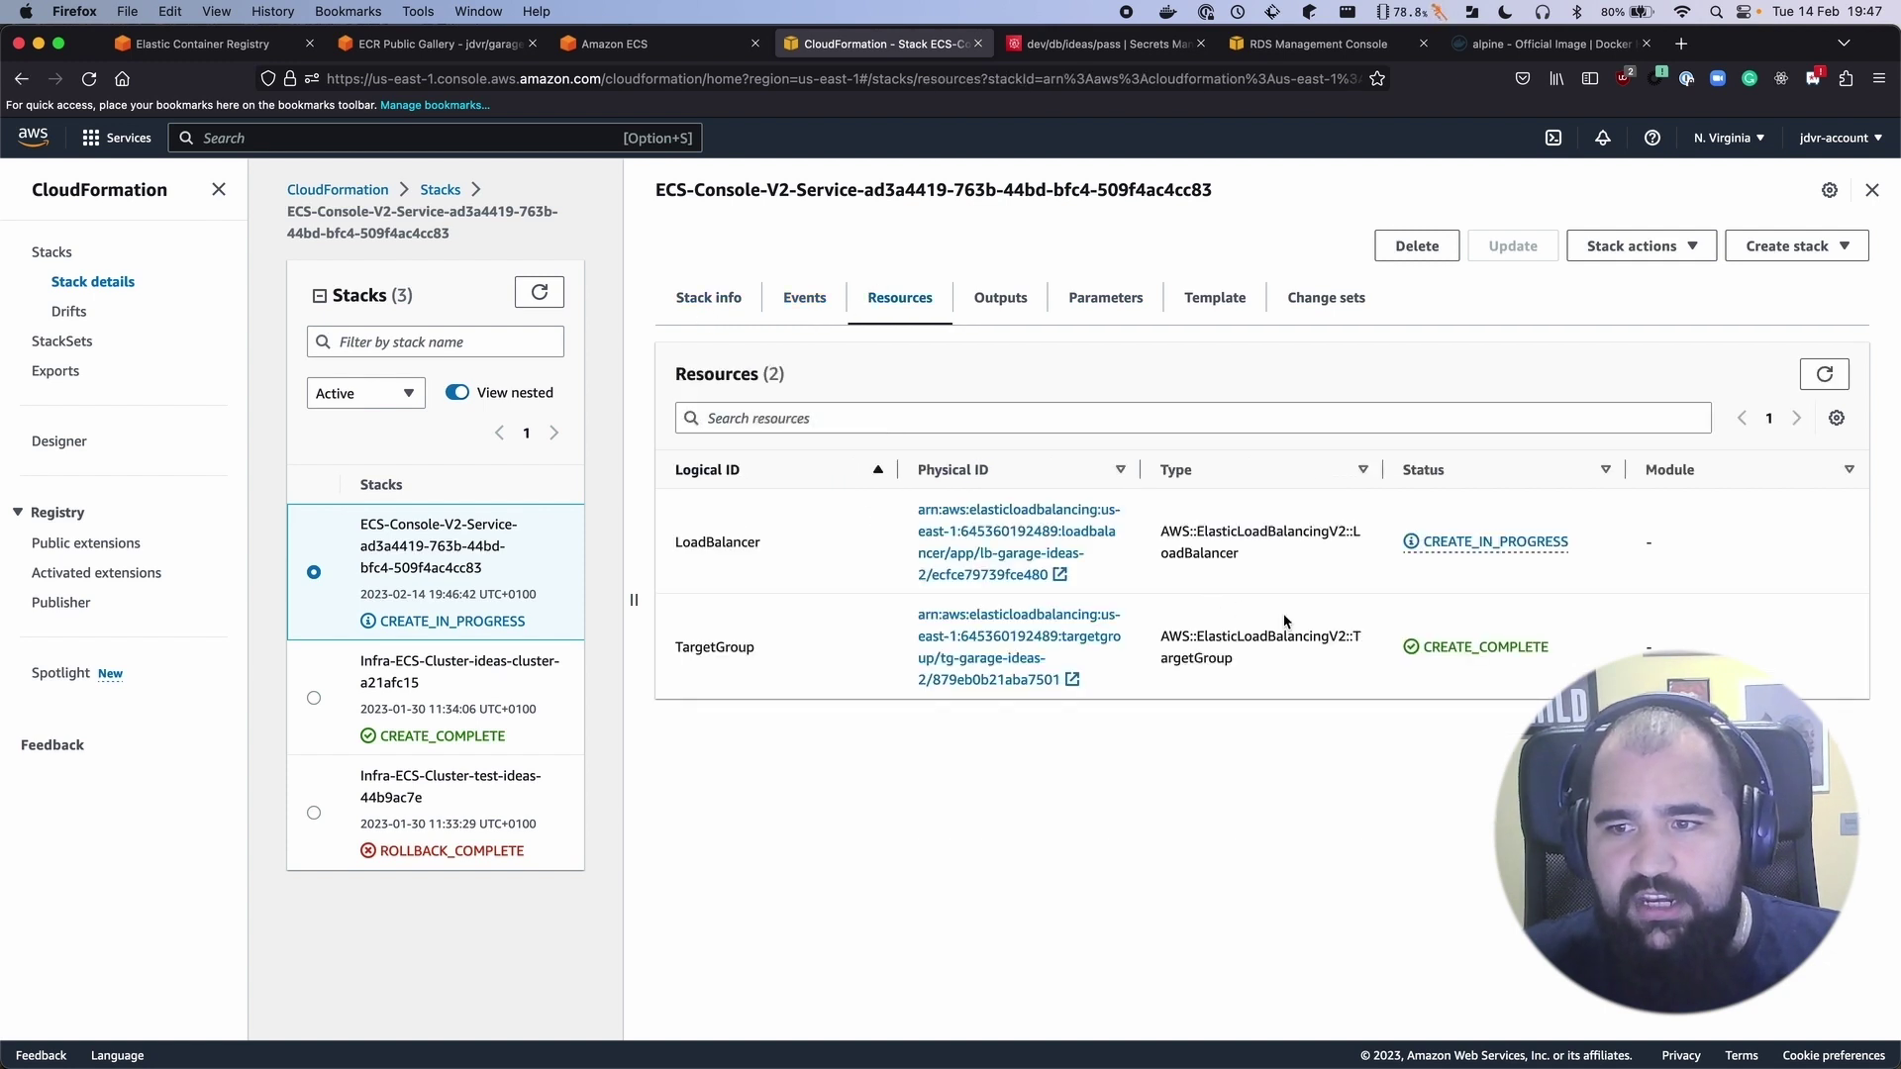
left_click(1824, 376)
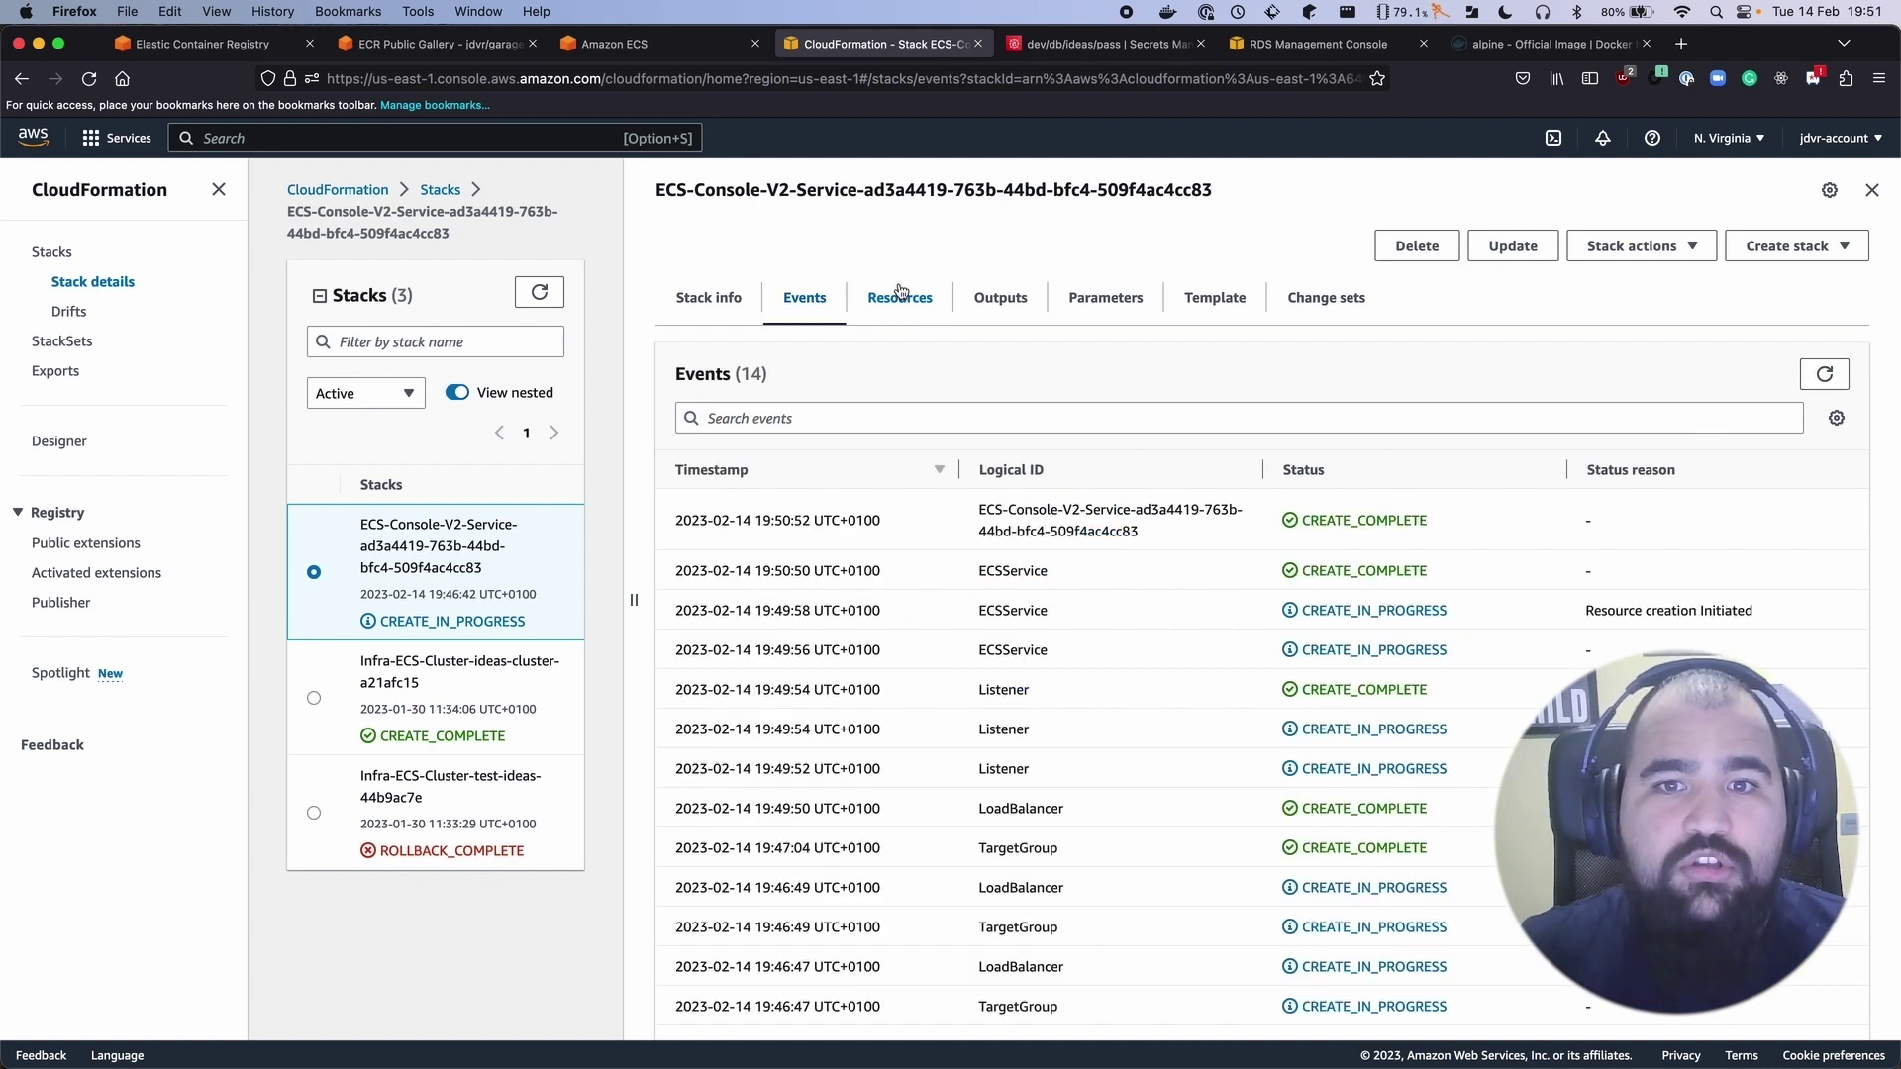
Recheck the stack's resources and events, and refresh the stack list for its creation status
left_click(900, 297)
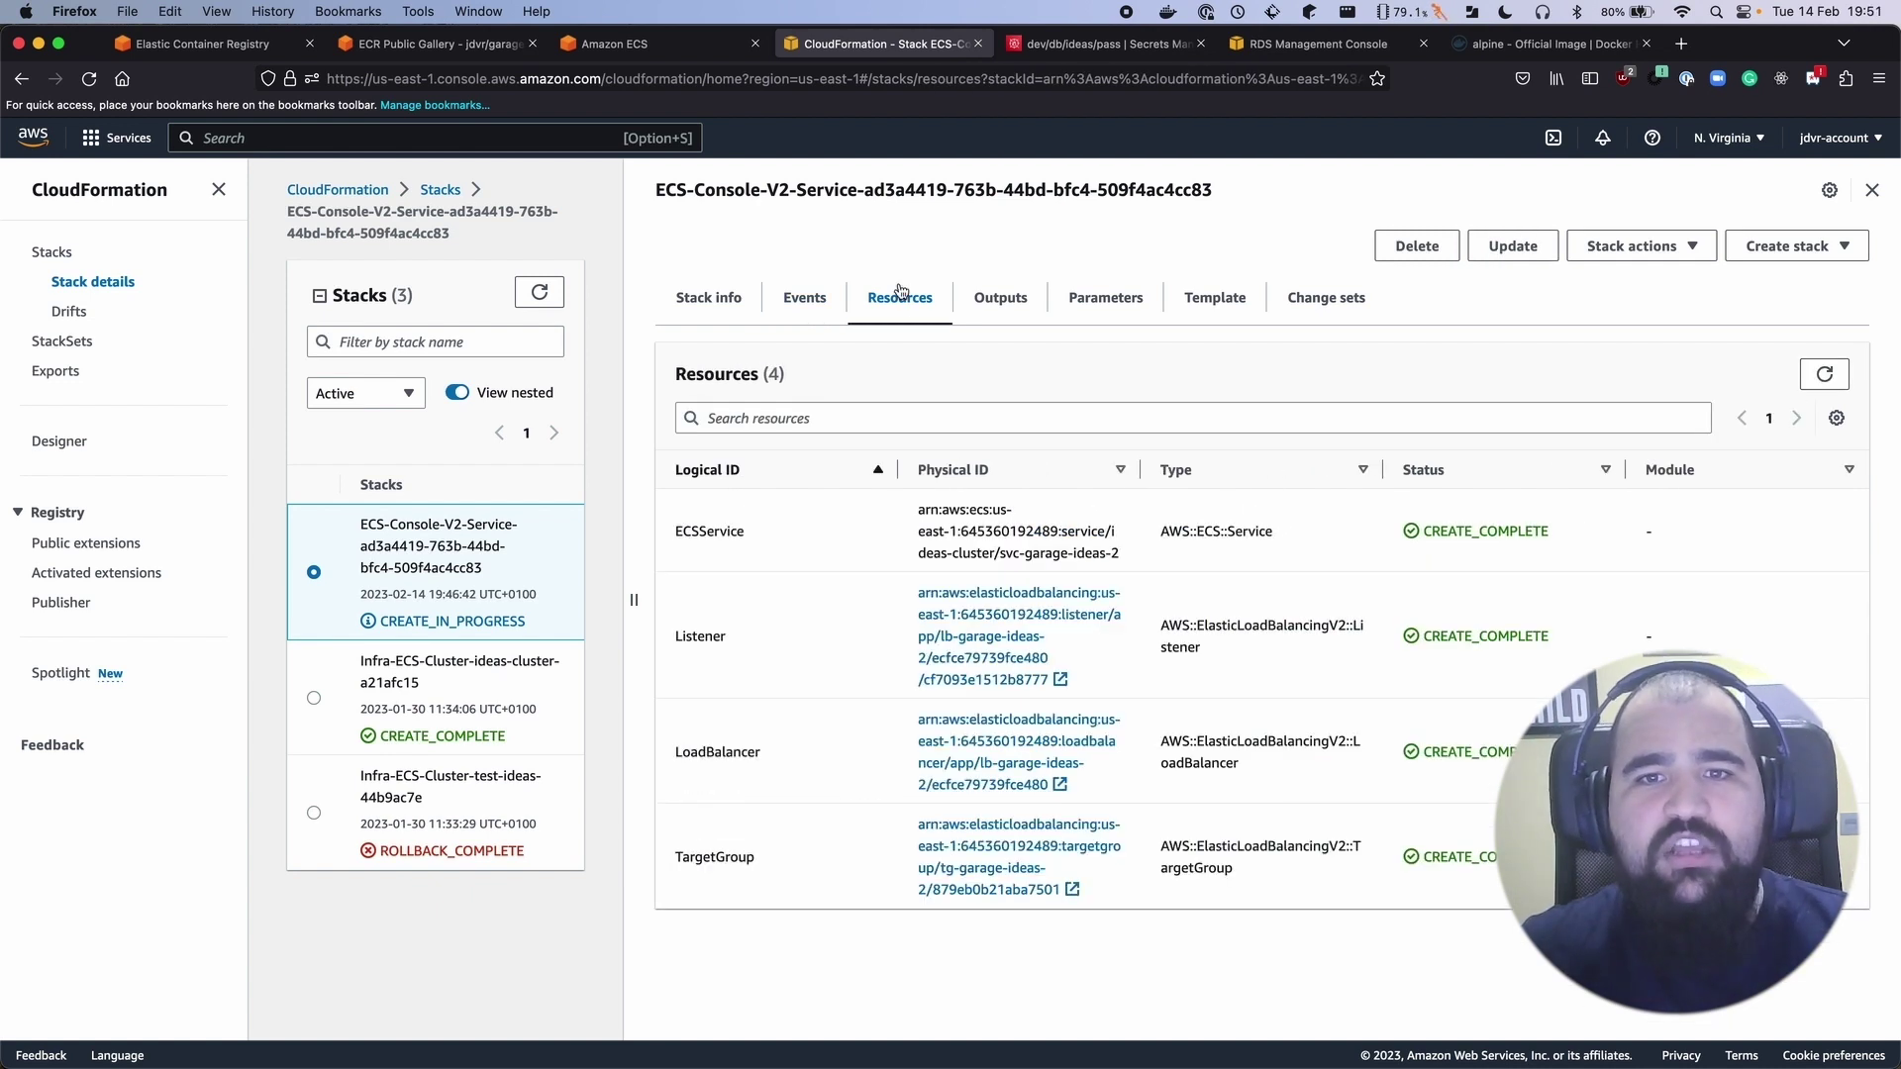
left_click(1824, 377)
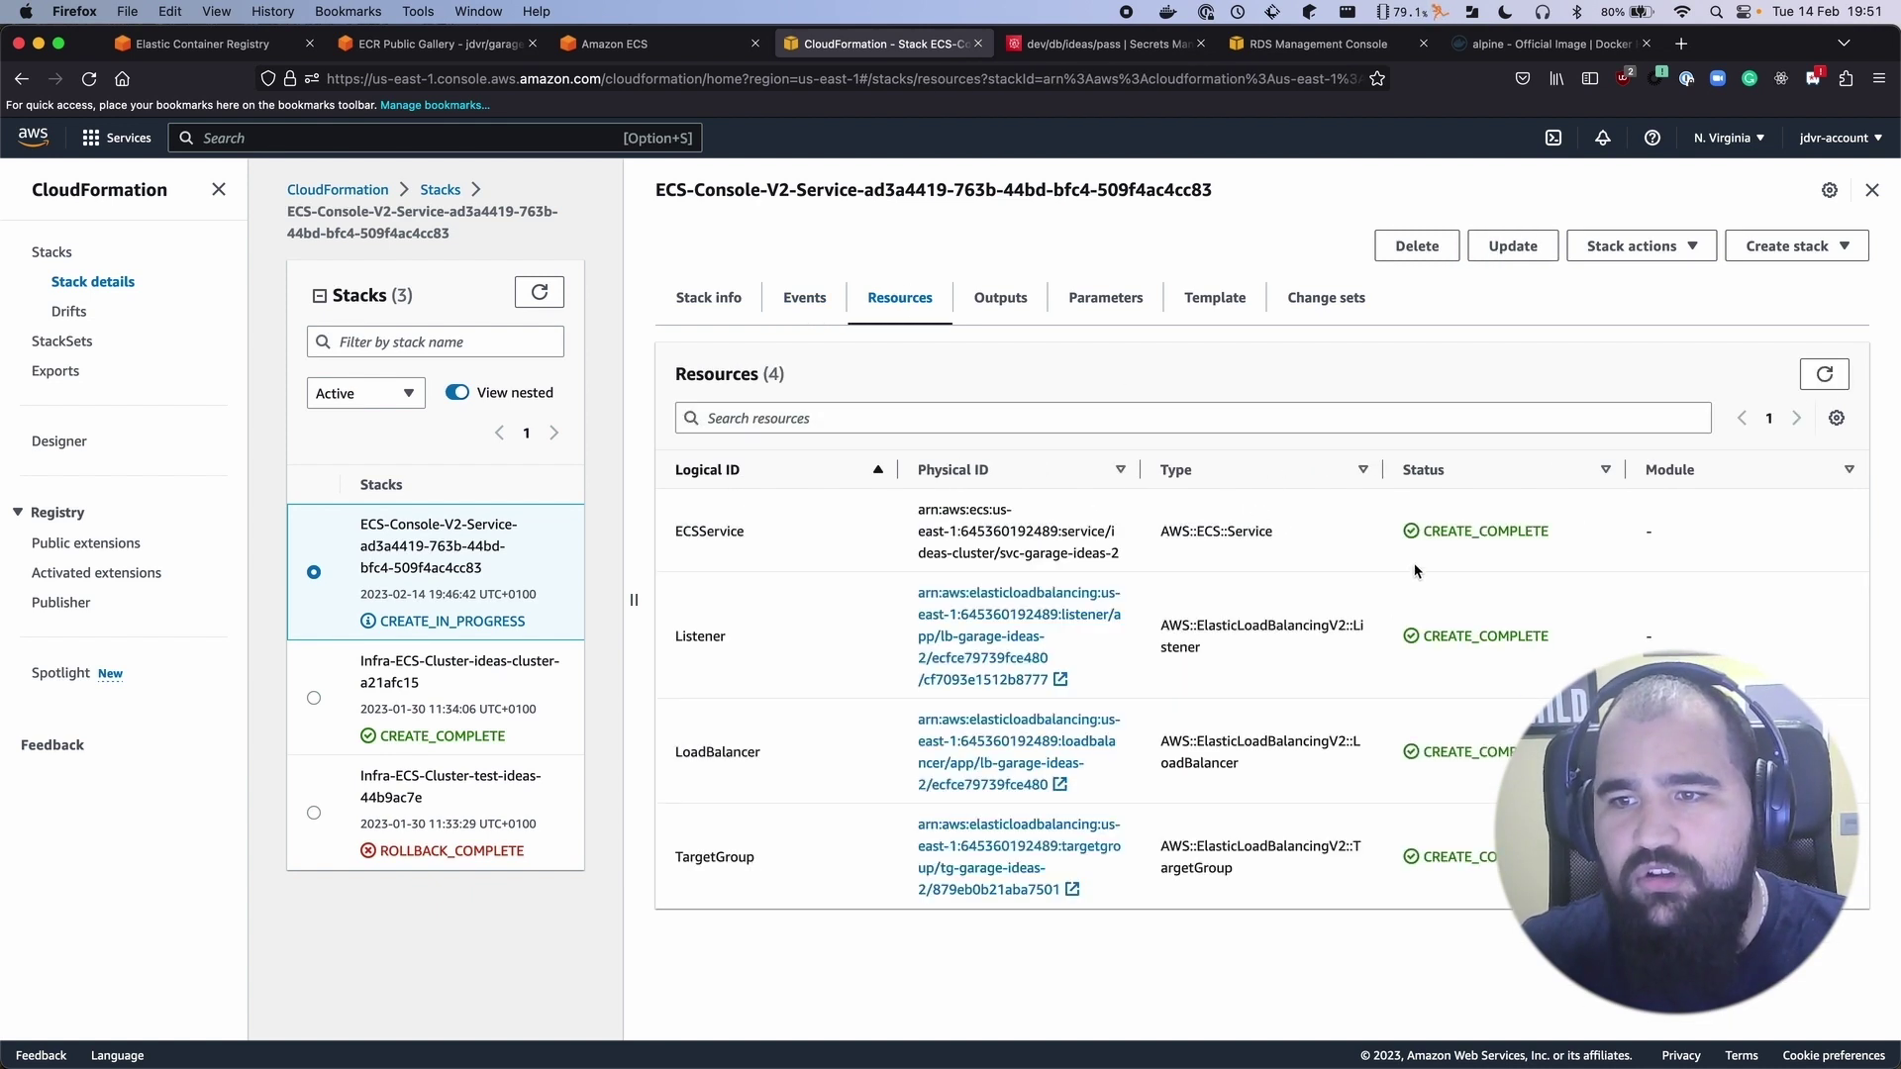
left_click(804, 297)
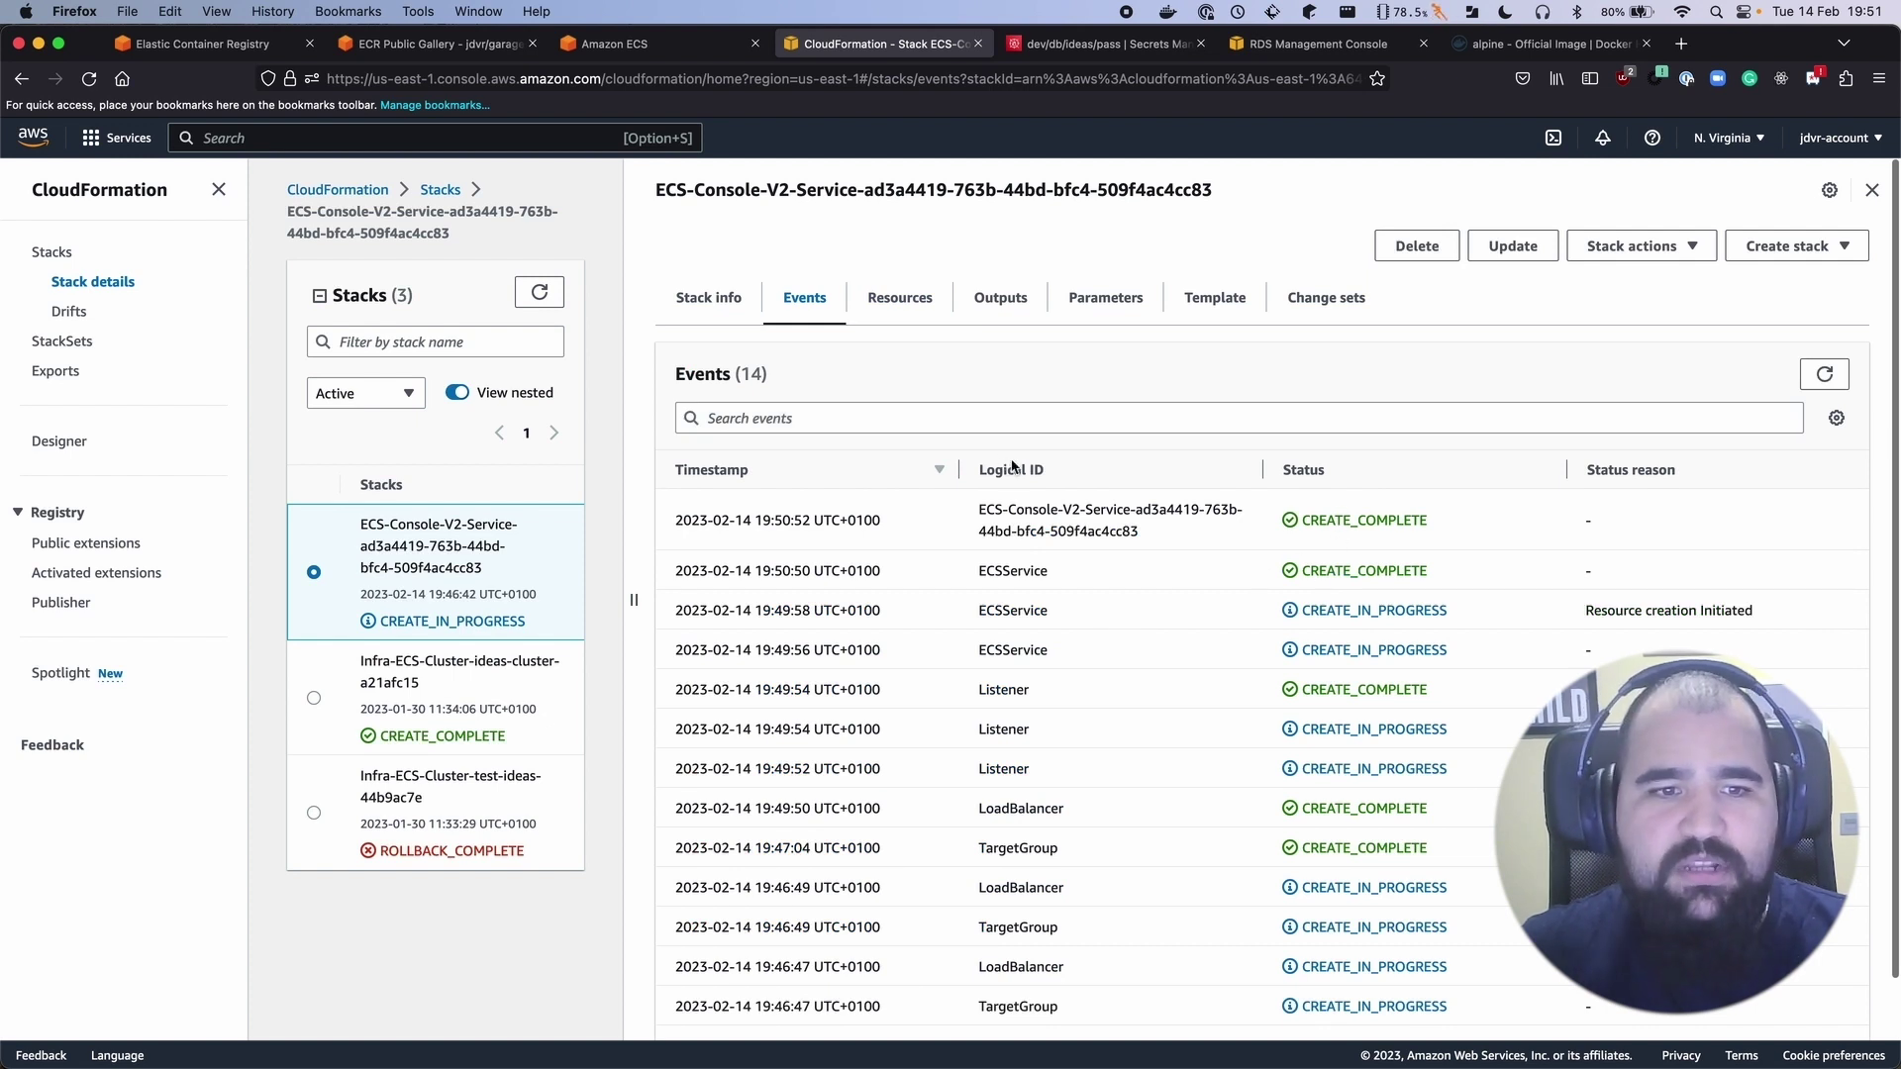
left_click(538, 292)
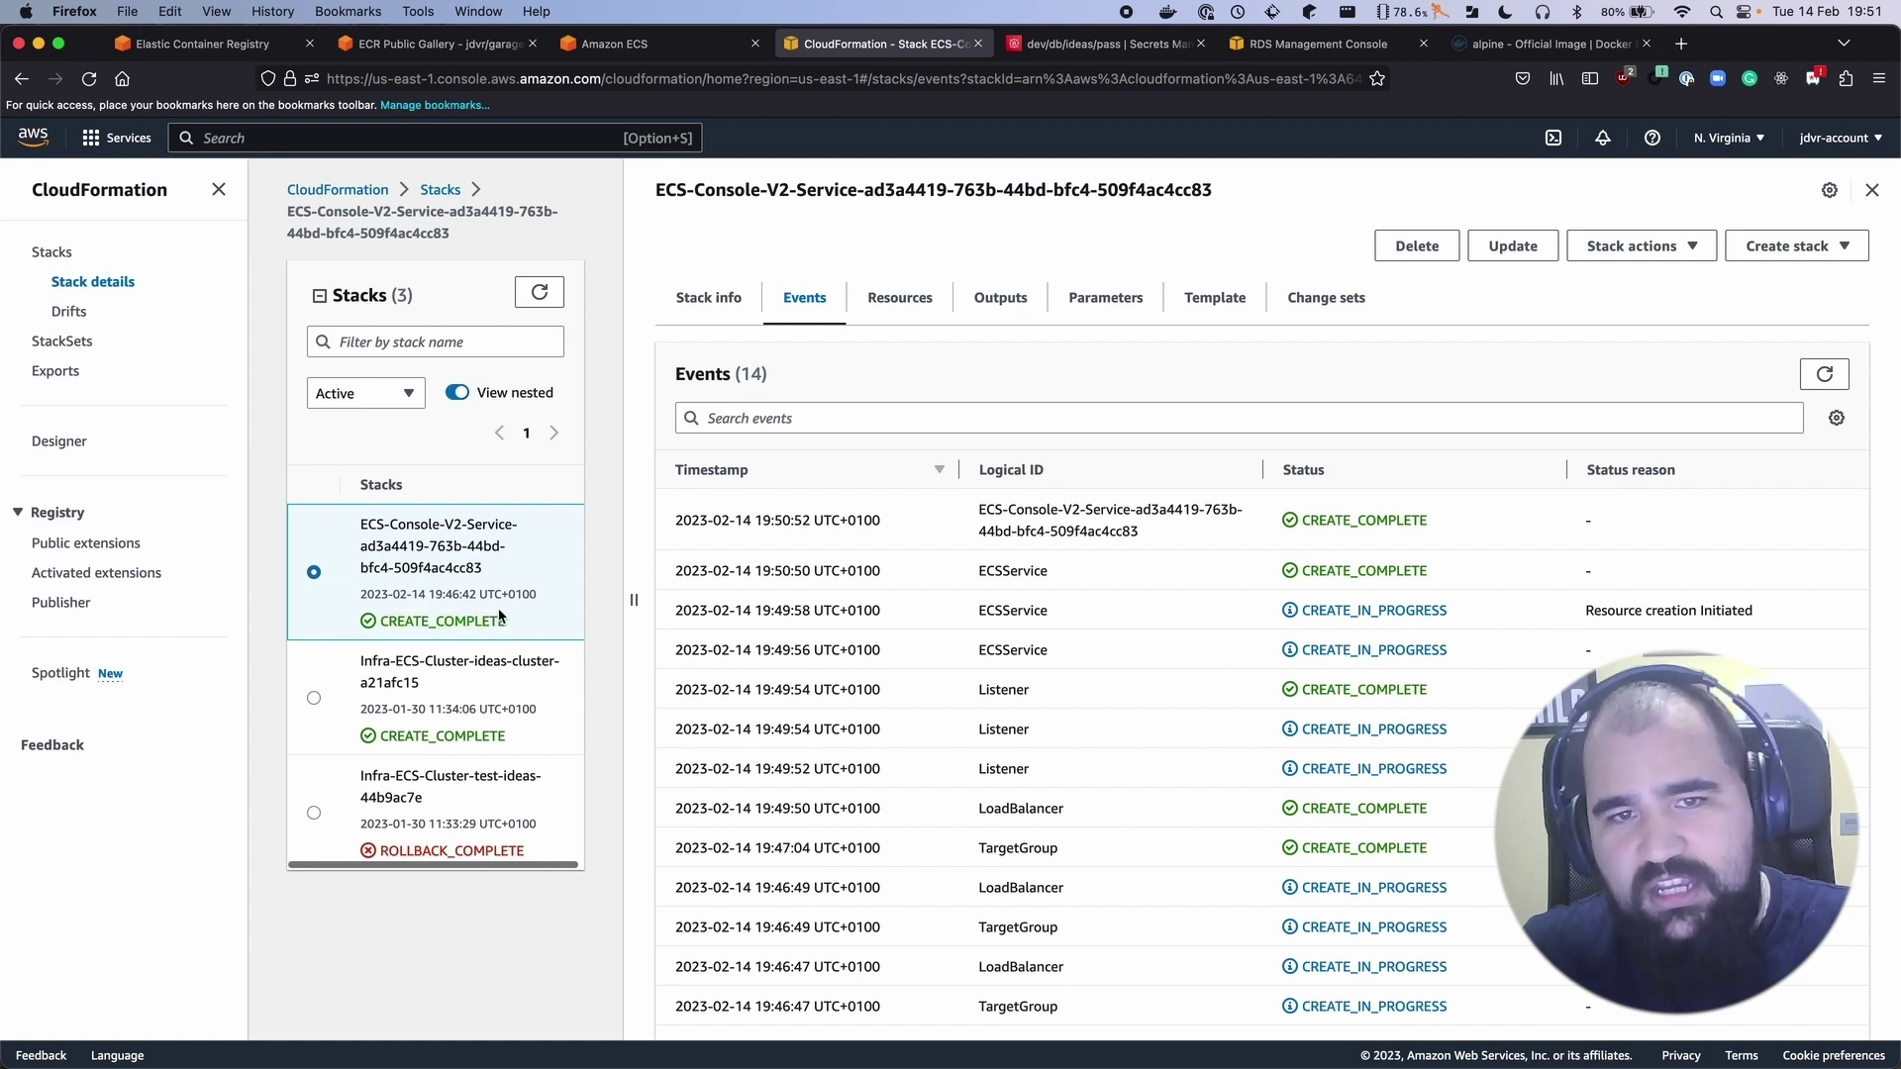
Return to ideas-cluster in ECS, open the svc-garage-ideas-2 service, and check its health and container logs
left_click(635, 50)
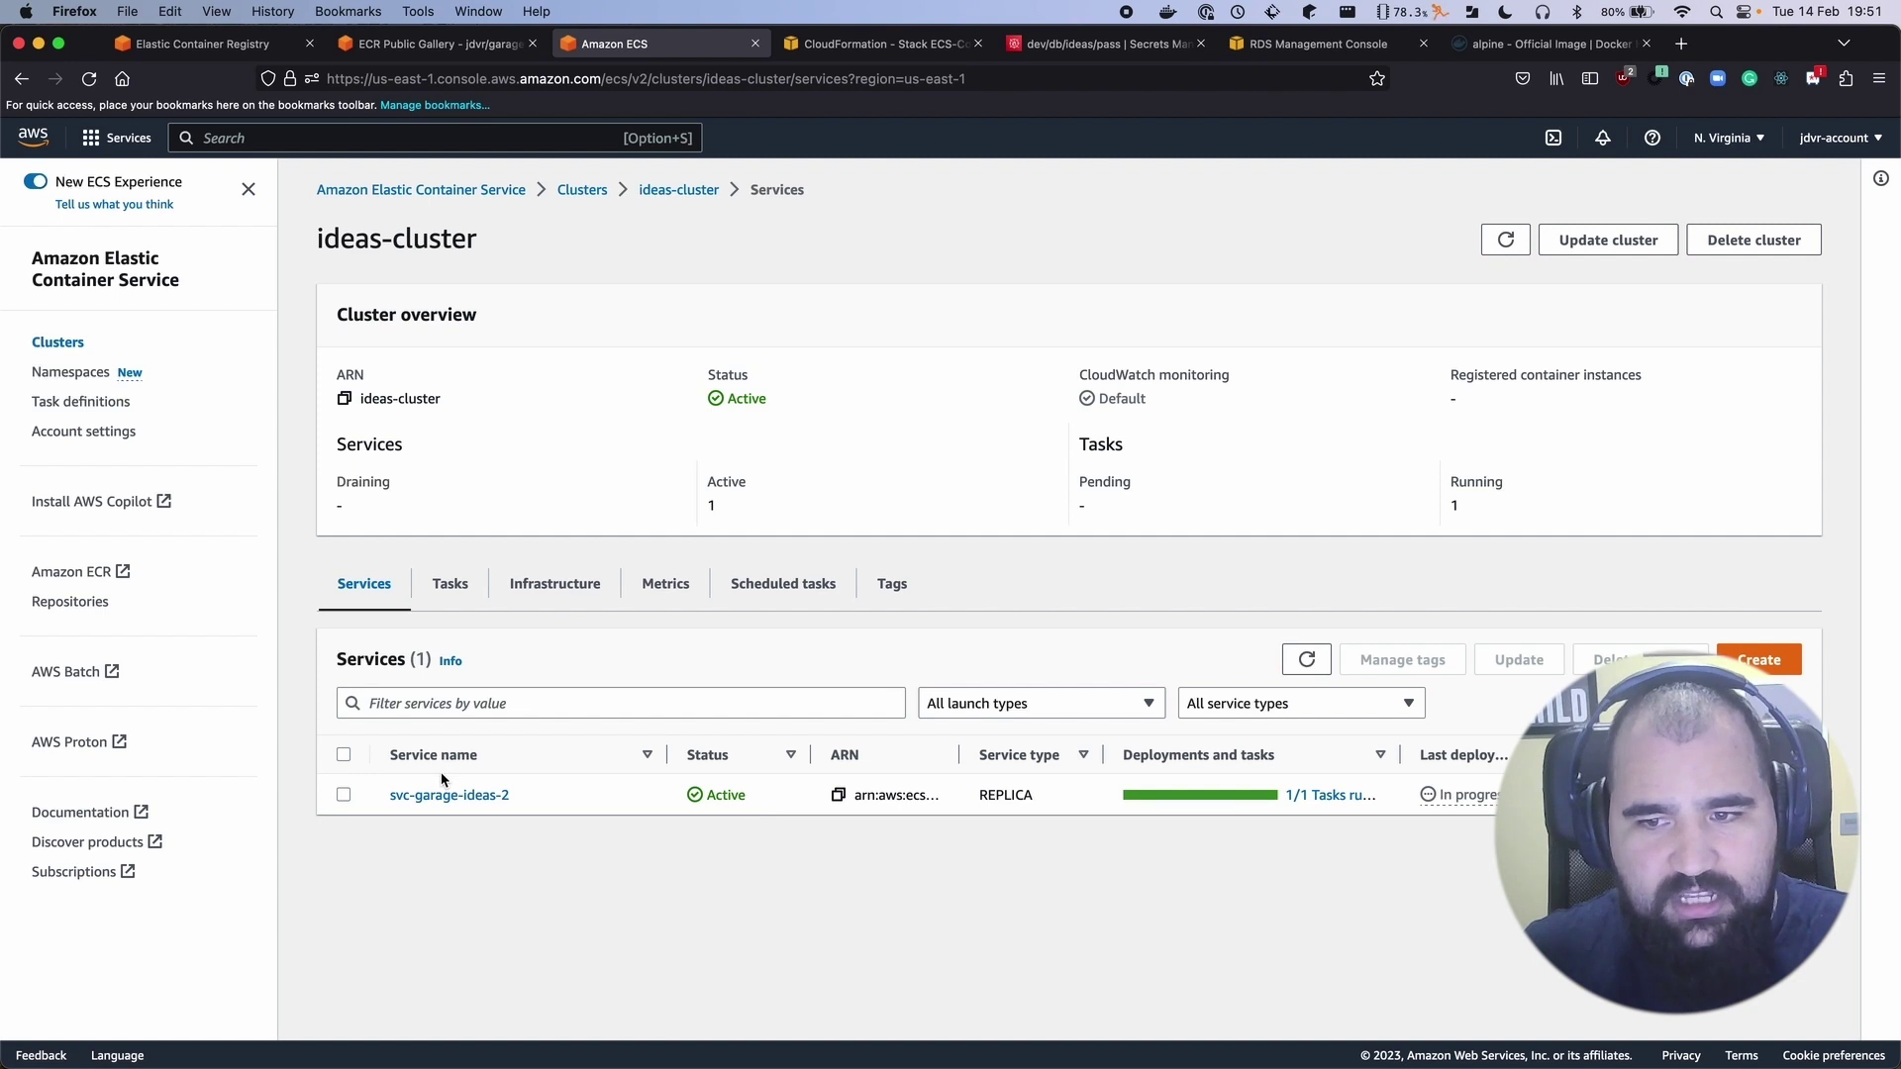
left_click(451, 798)
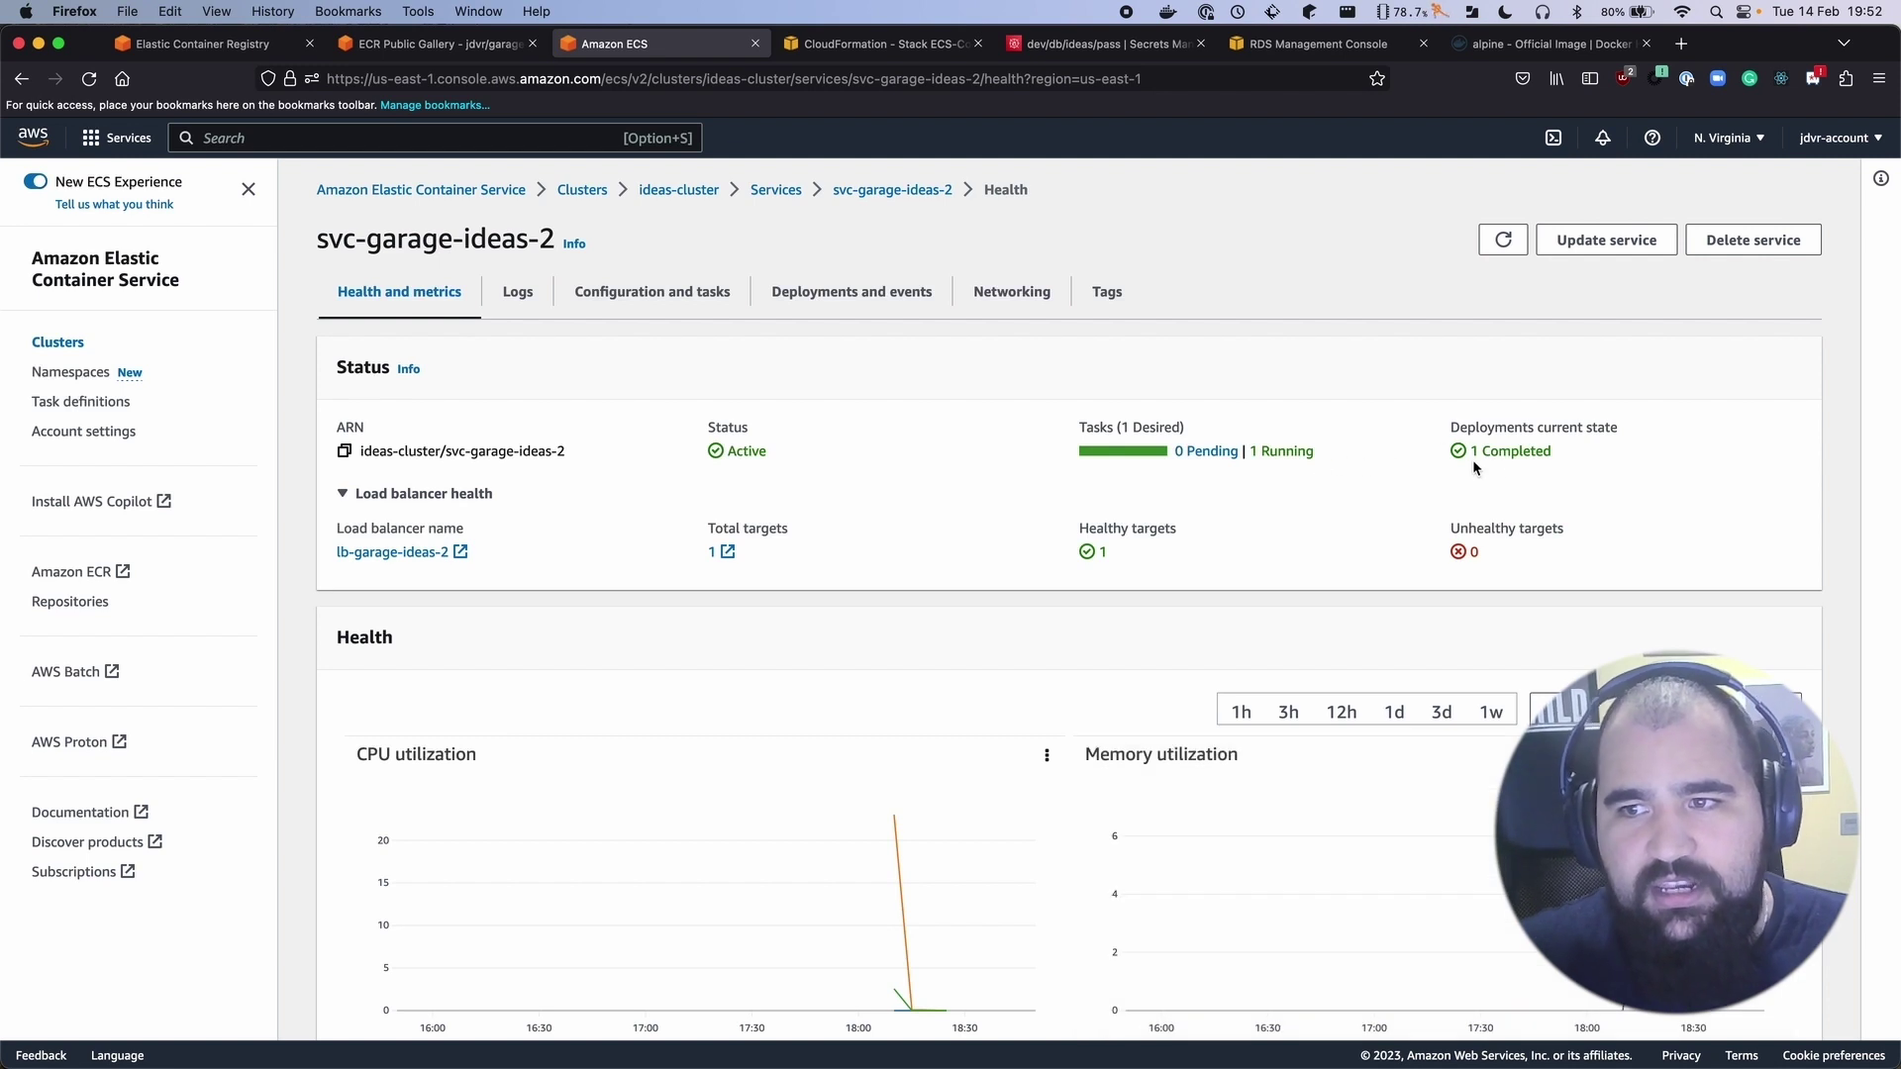
left_click(525, 295)
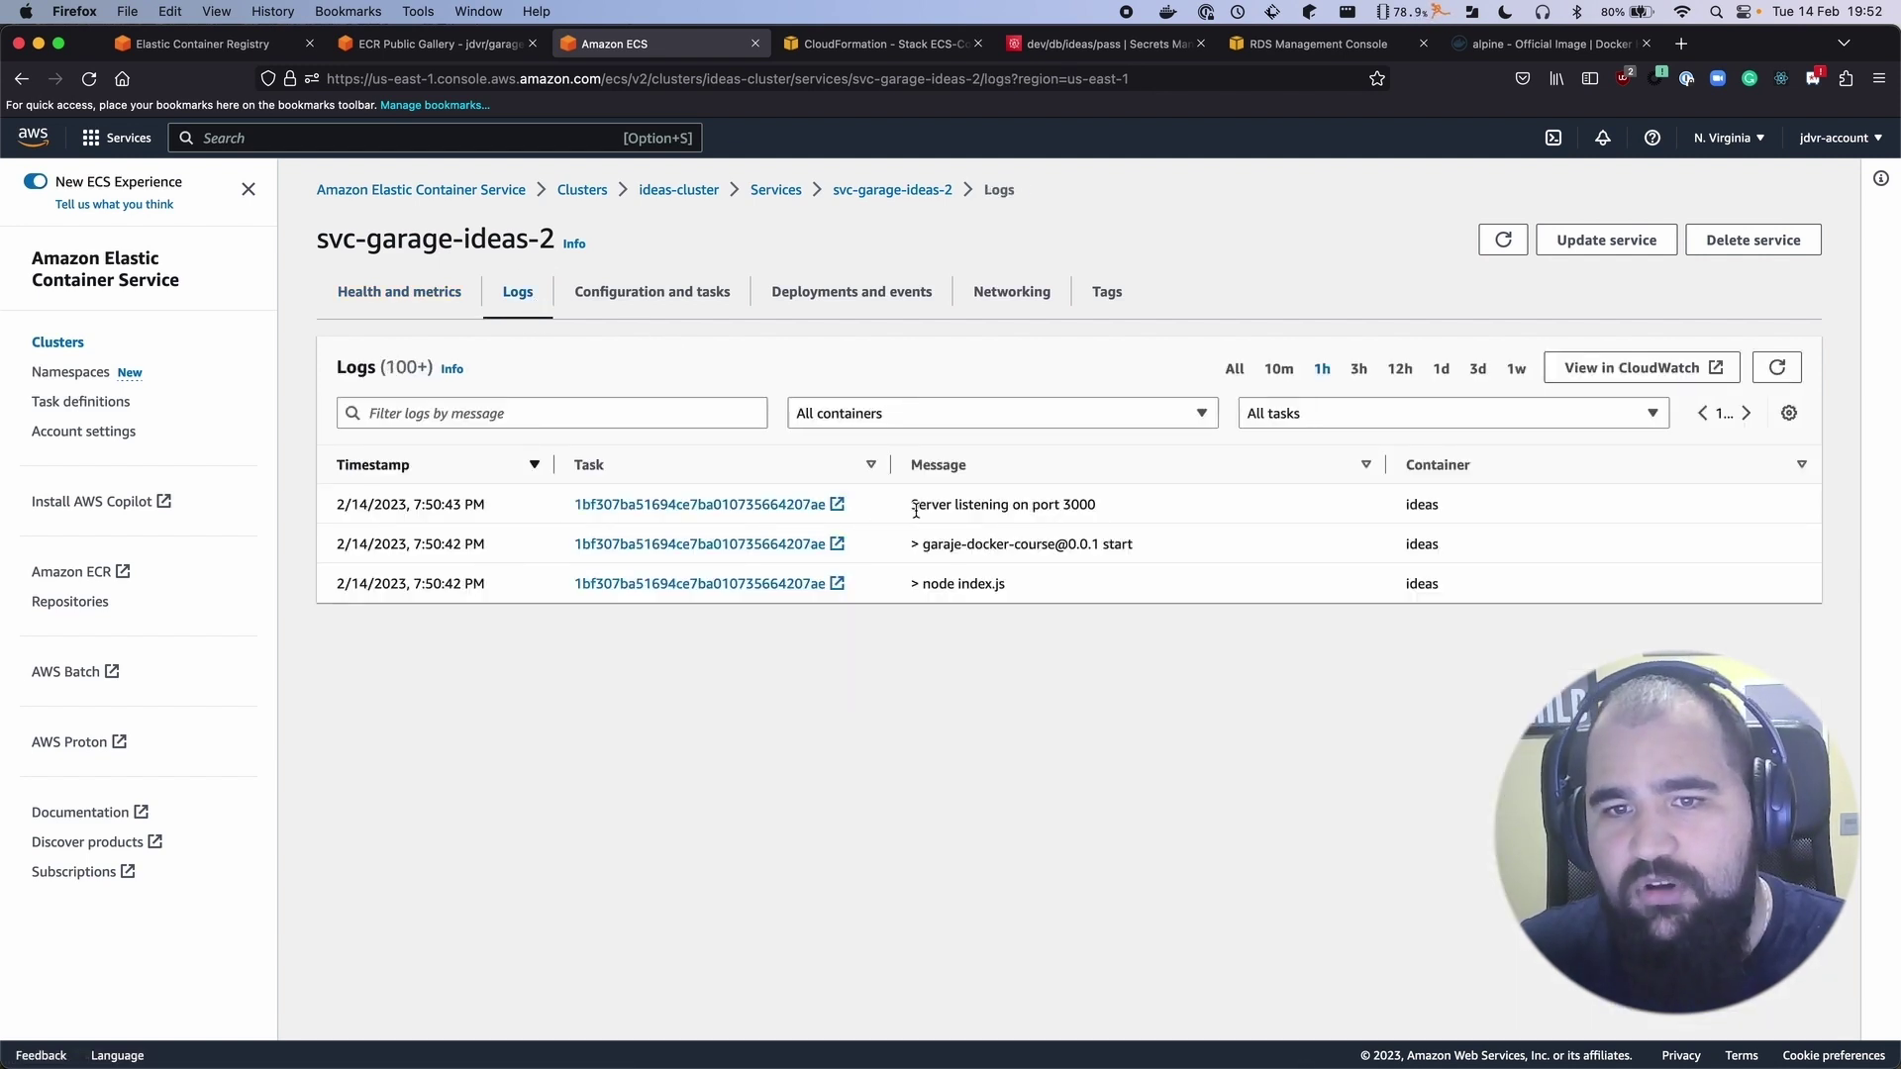
left_click_drag(915, 509, 1082, 510)
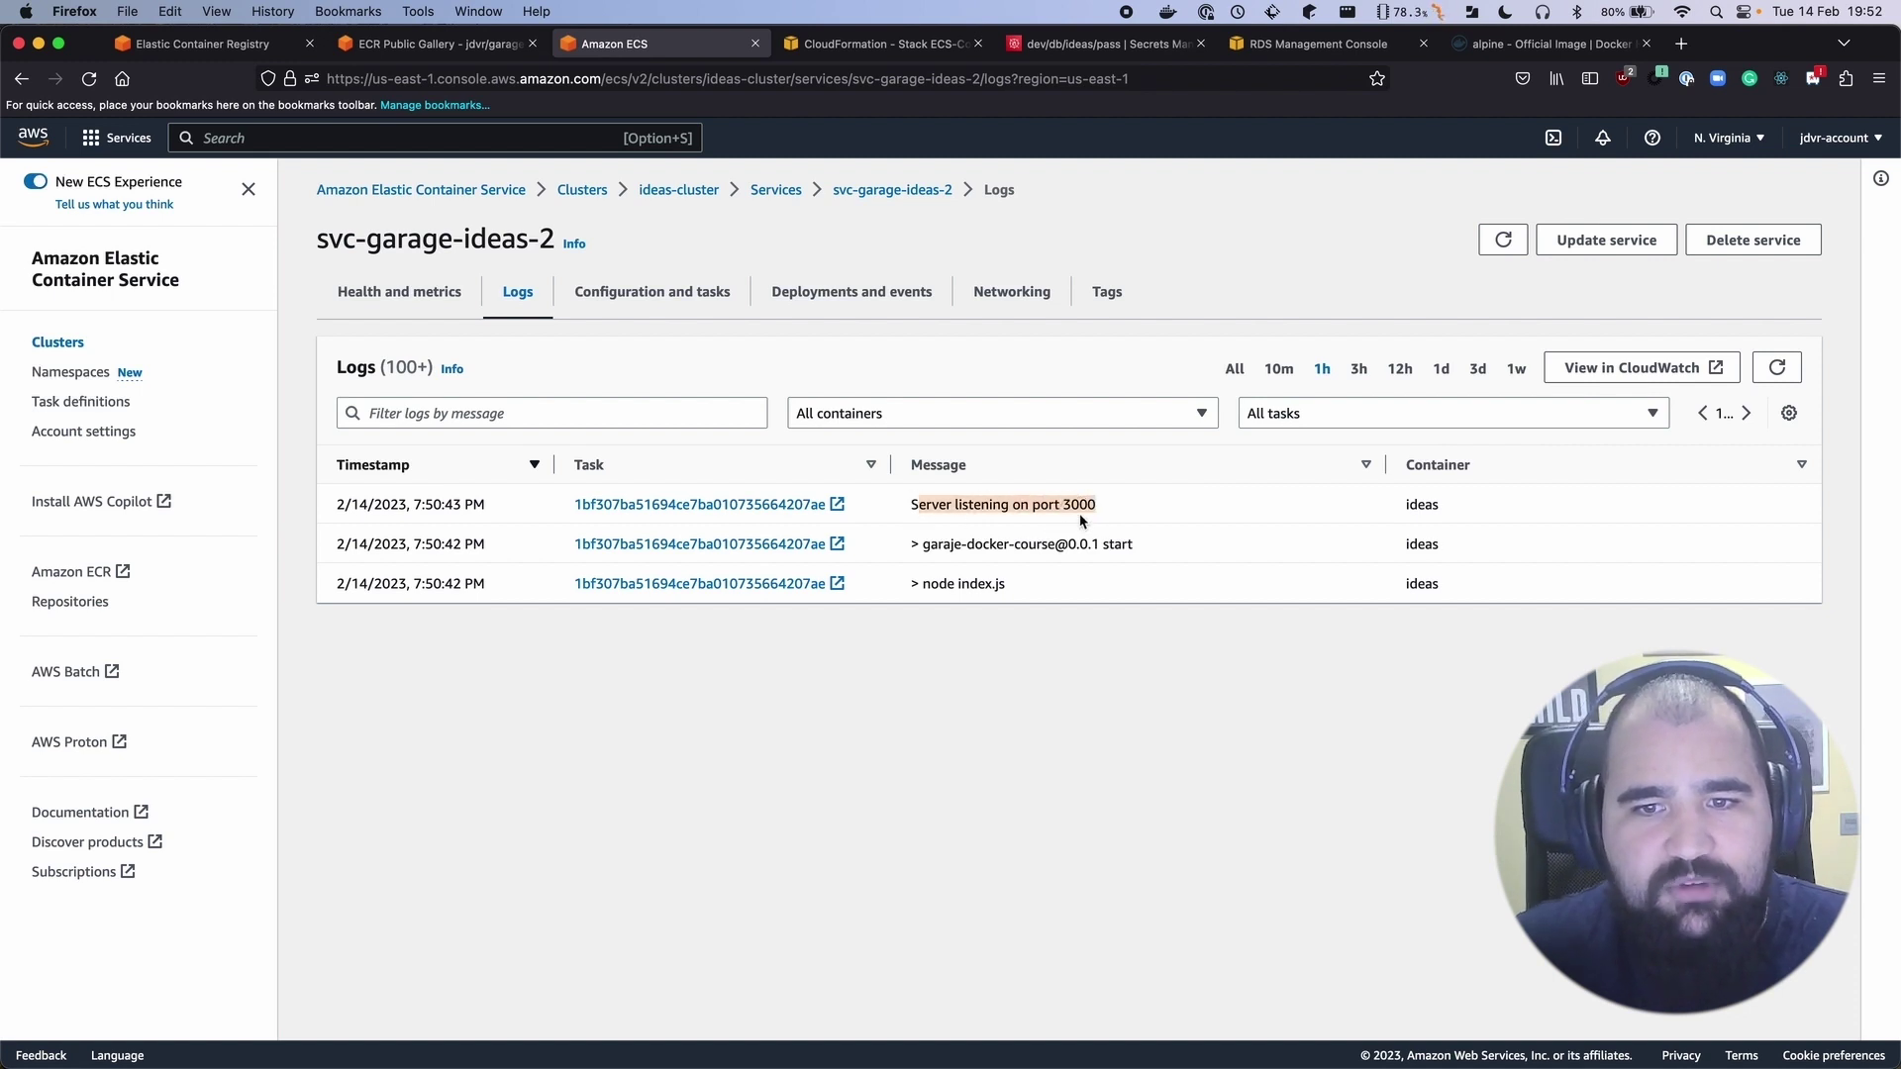
left_click(1081, 516)
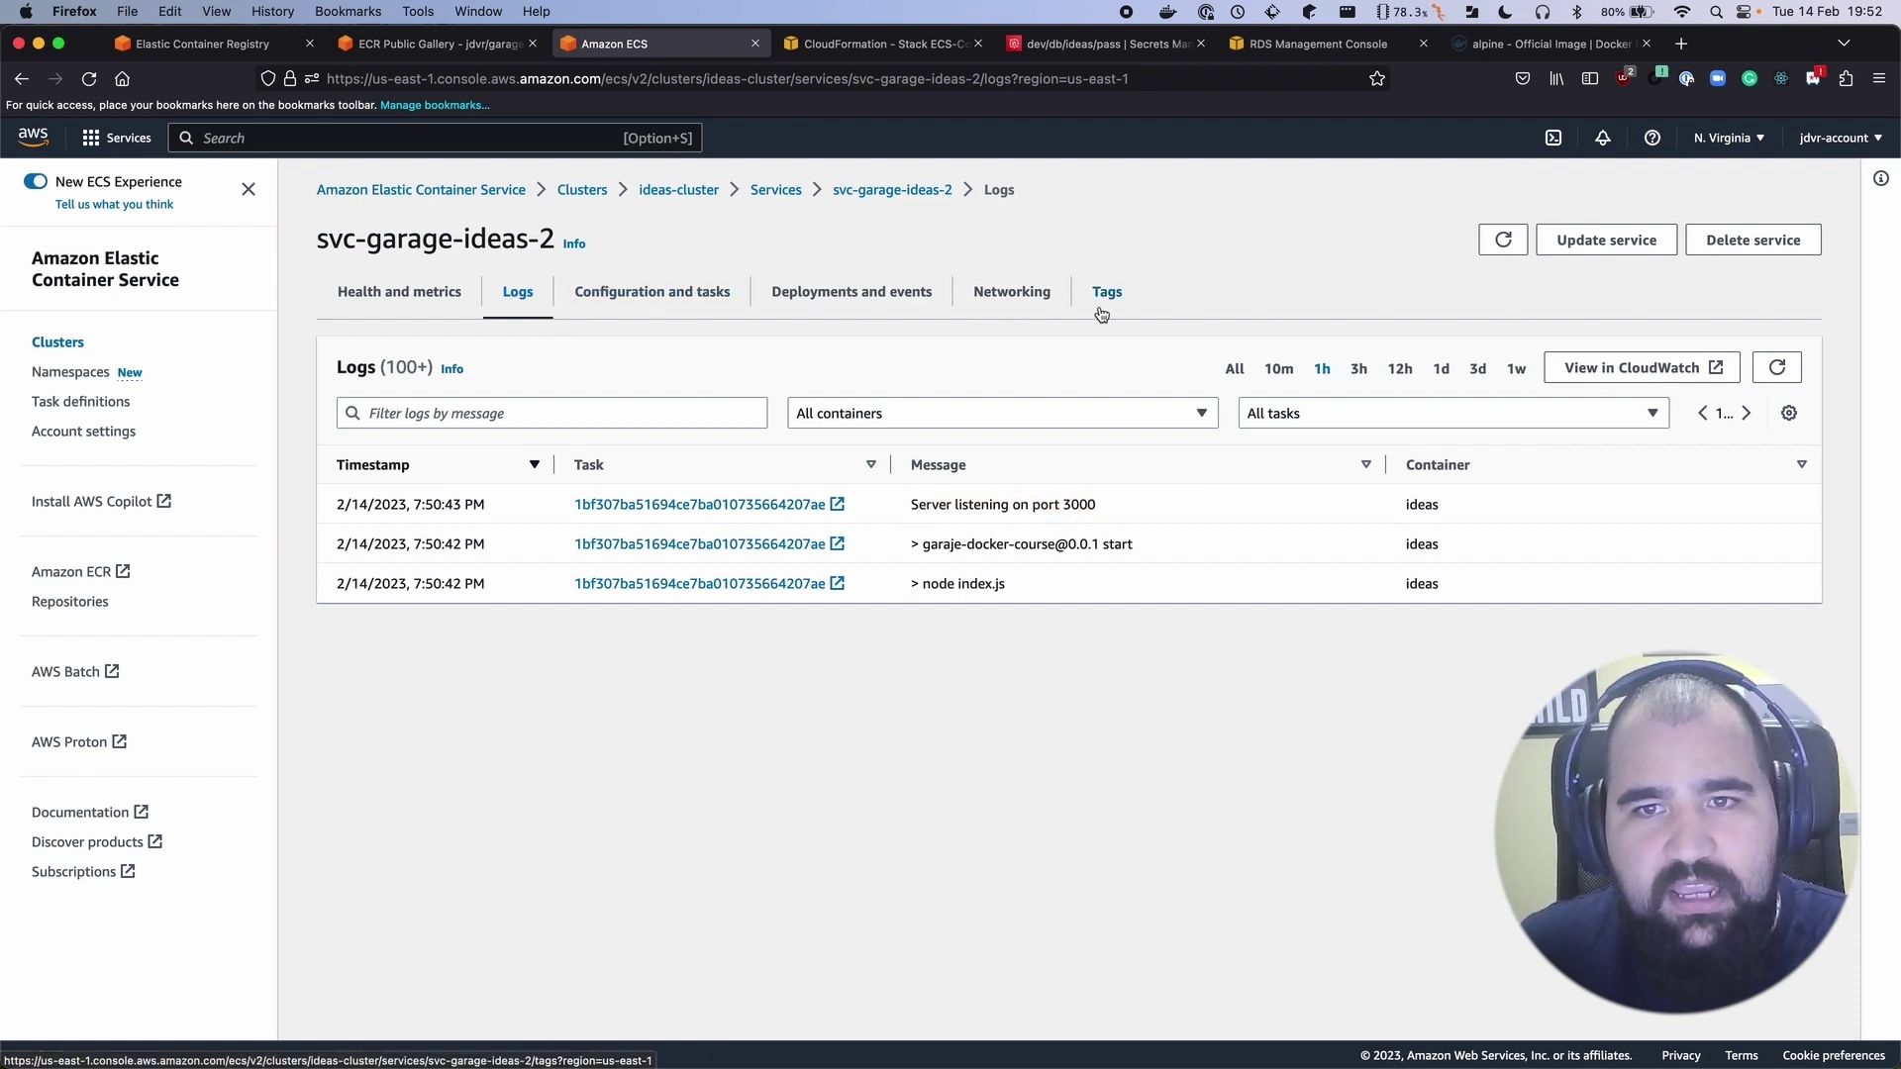
Copy the load balancer's DNS name from the service's network configuration, and replace the Health request's host with it in ideas-api.http in WebStorm
left_click(1029, 294)
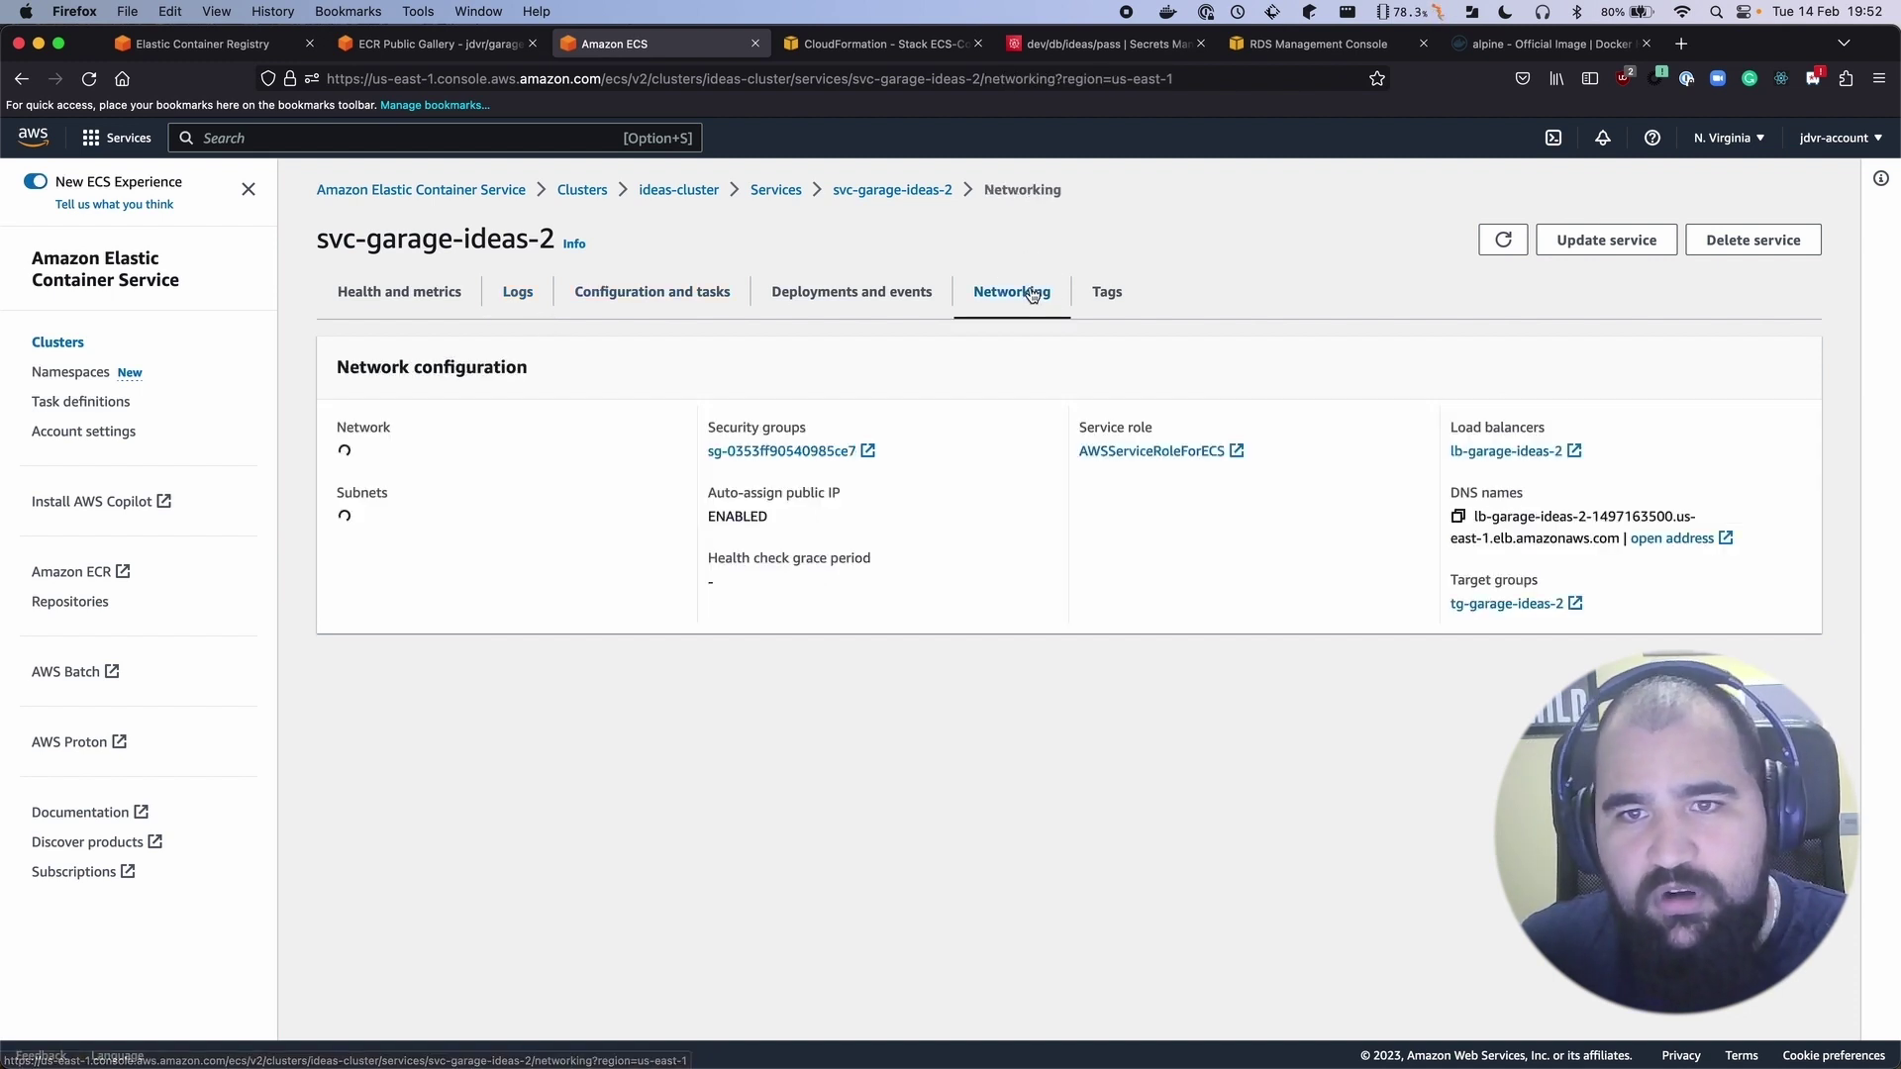
left_click(1459, 517)
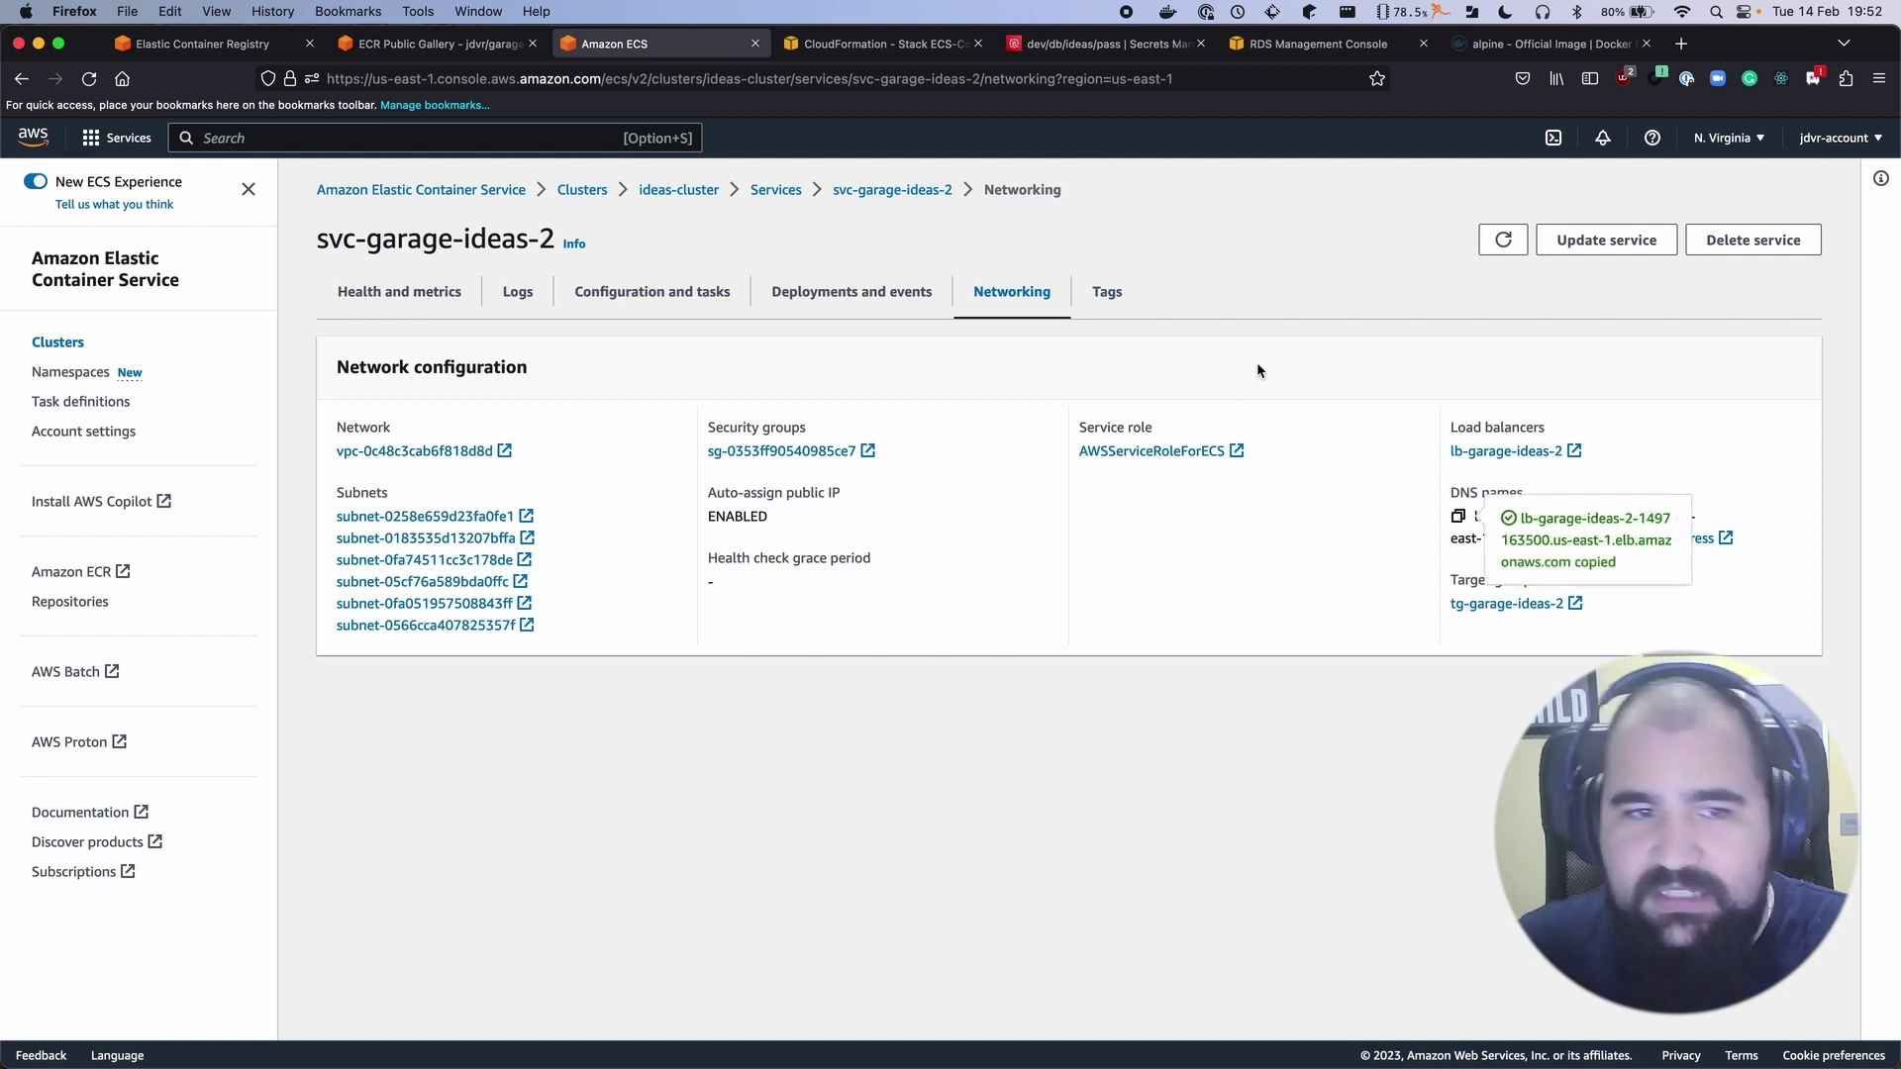
key("super+Tab")
key("super+Tab")
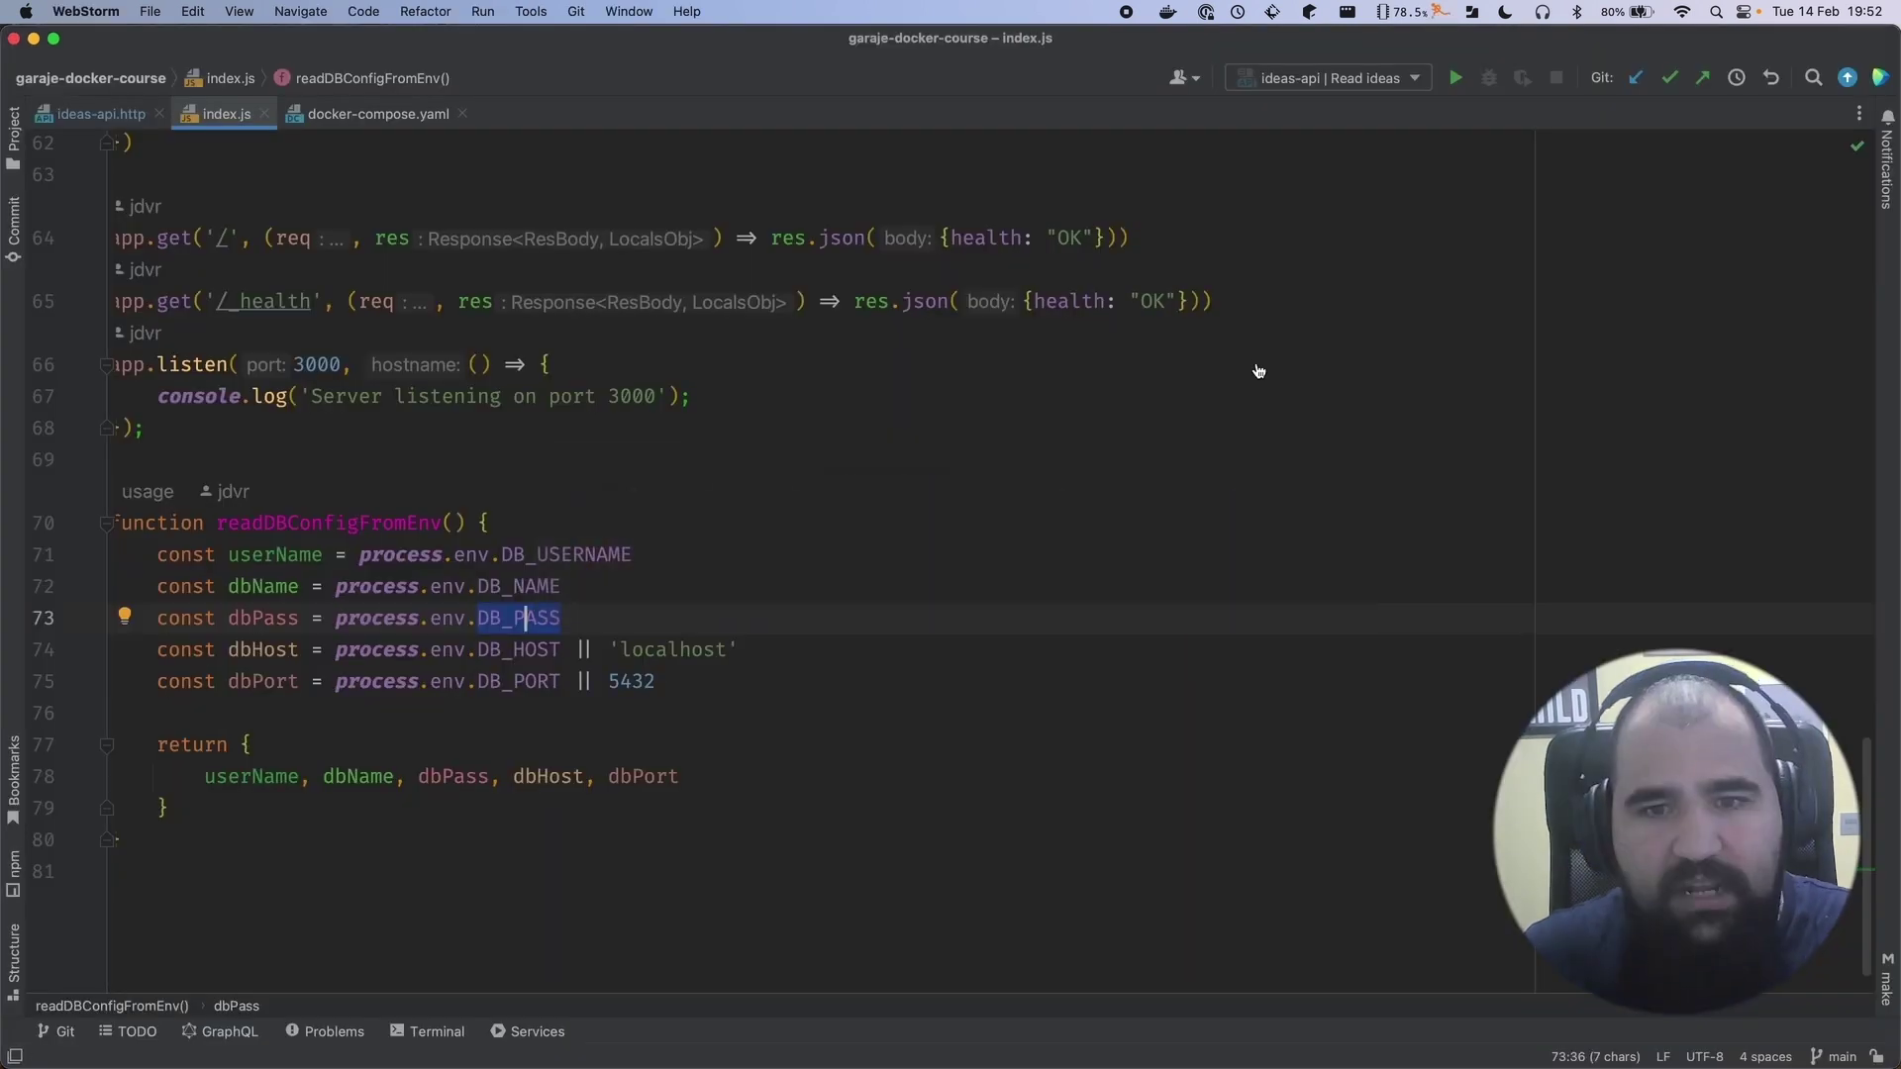
left_click(109, 113)
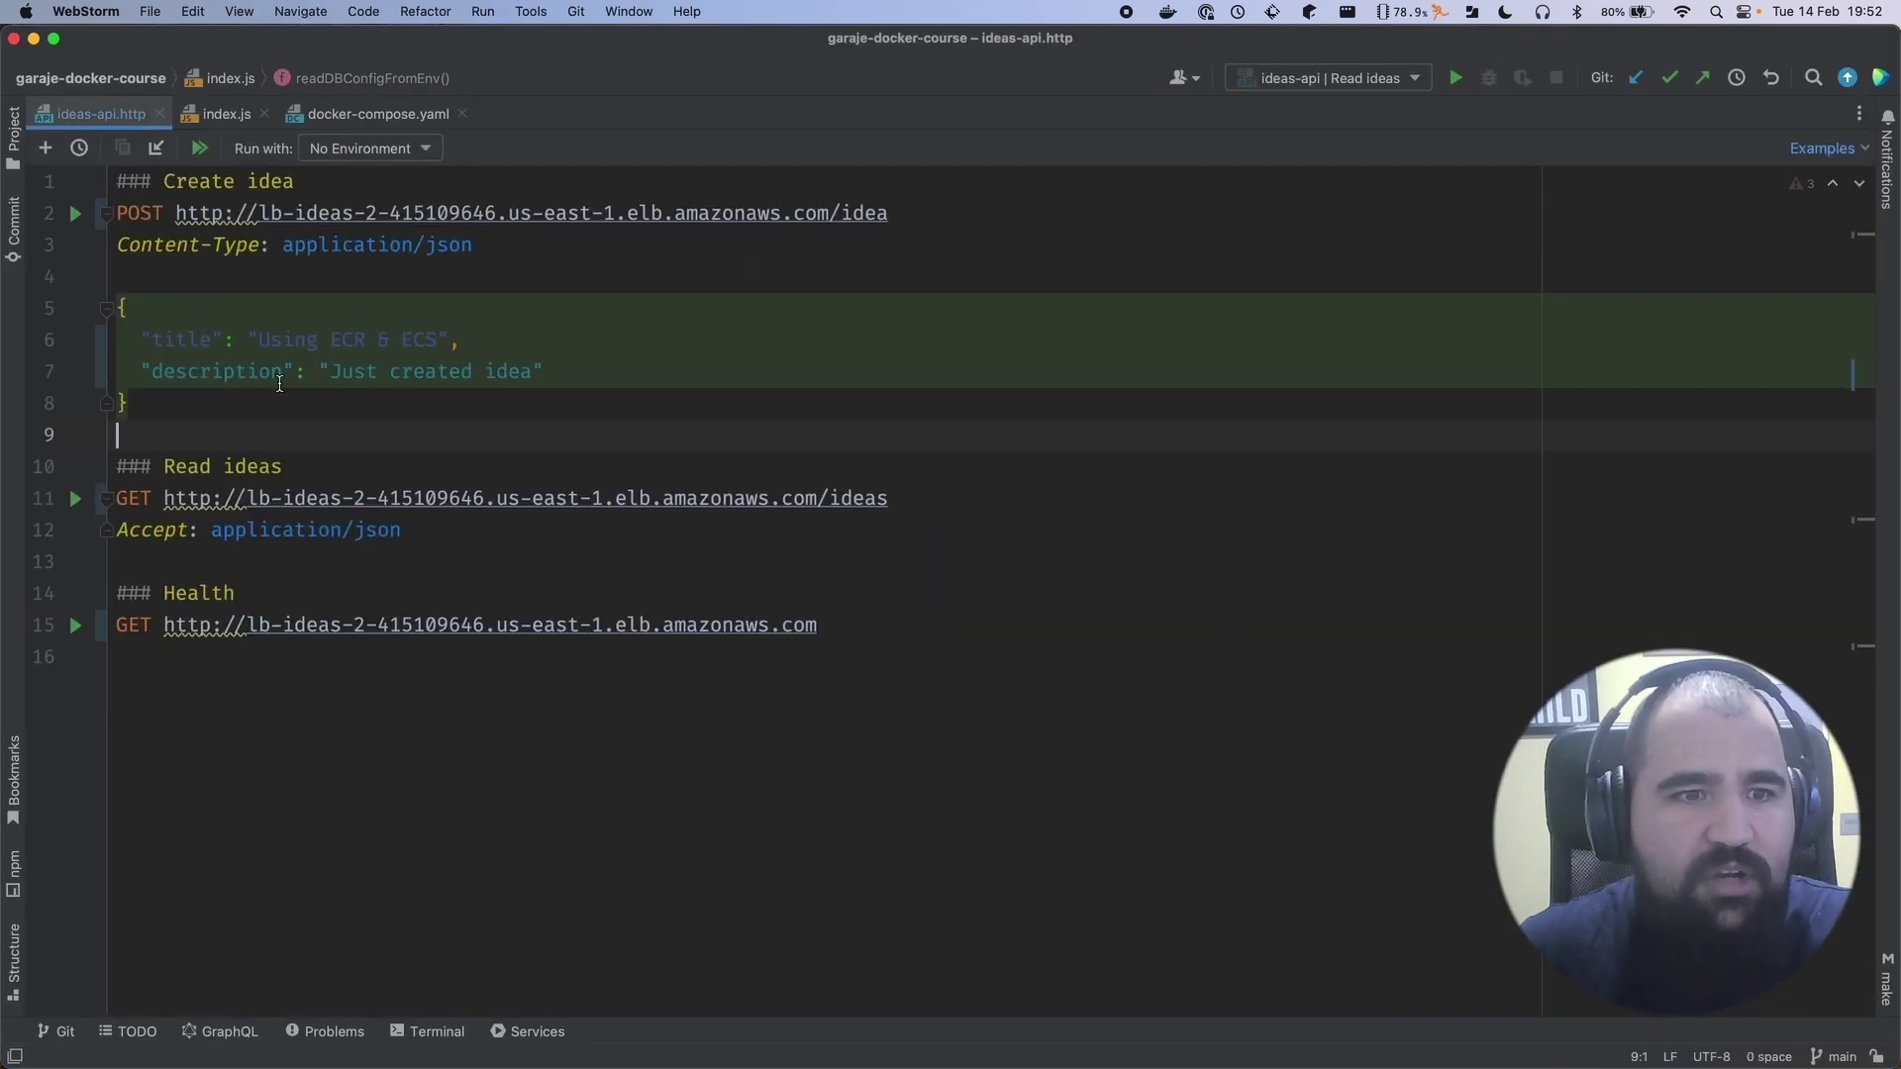
left_click_drag(247, 624, 921, 627)
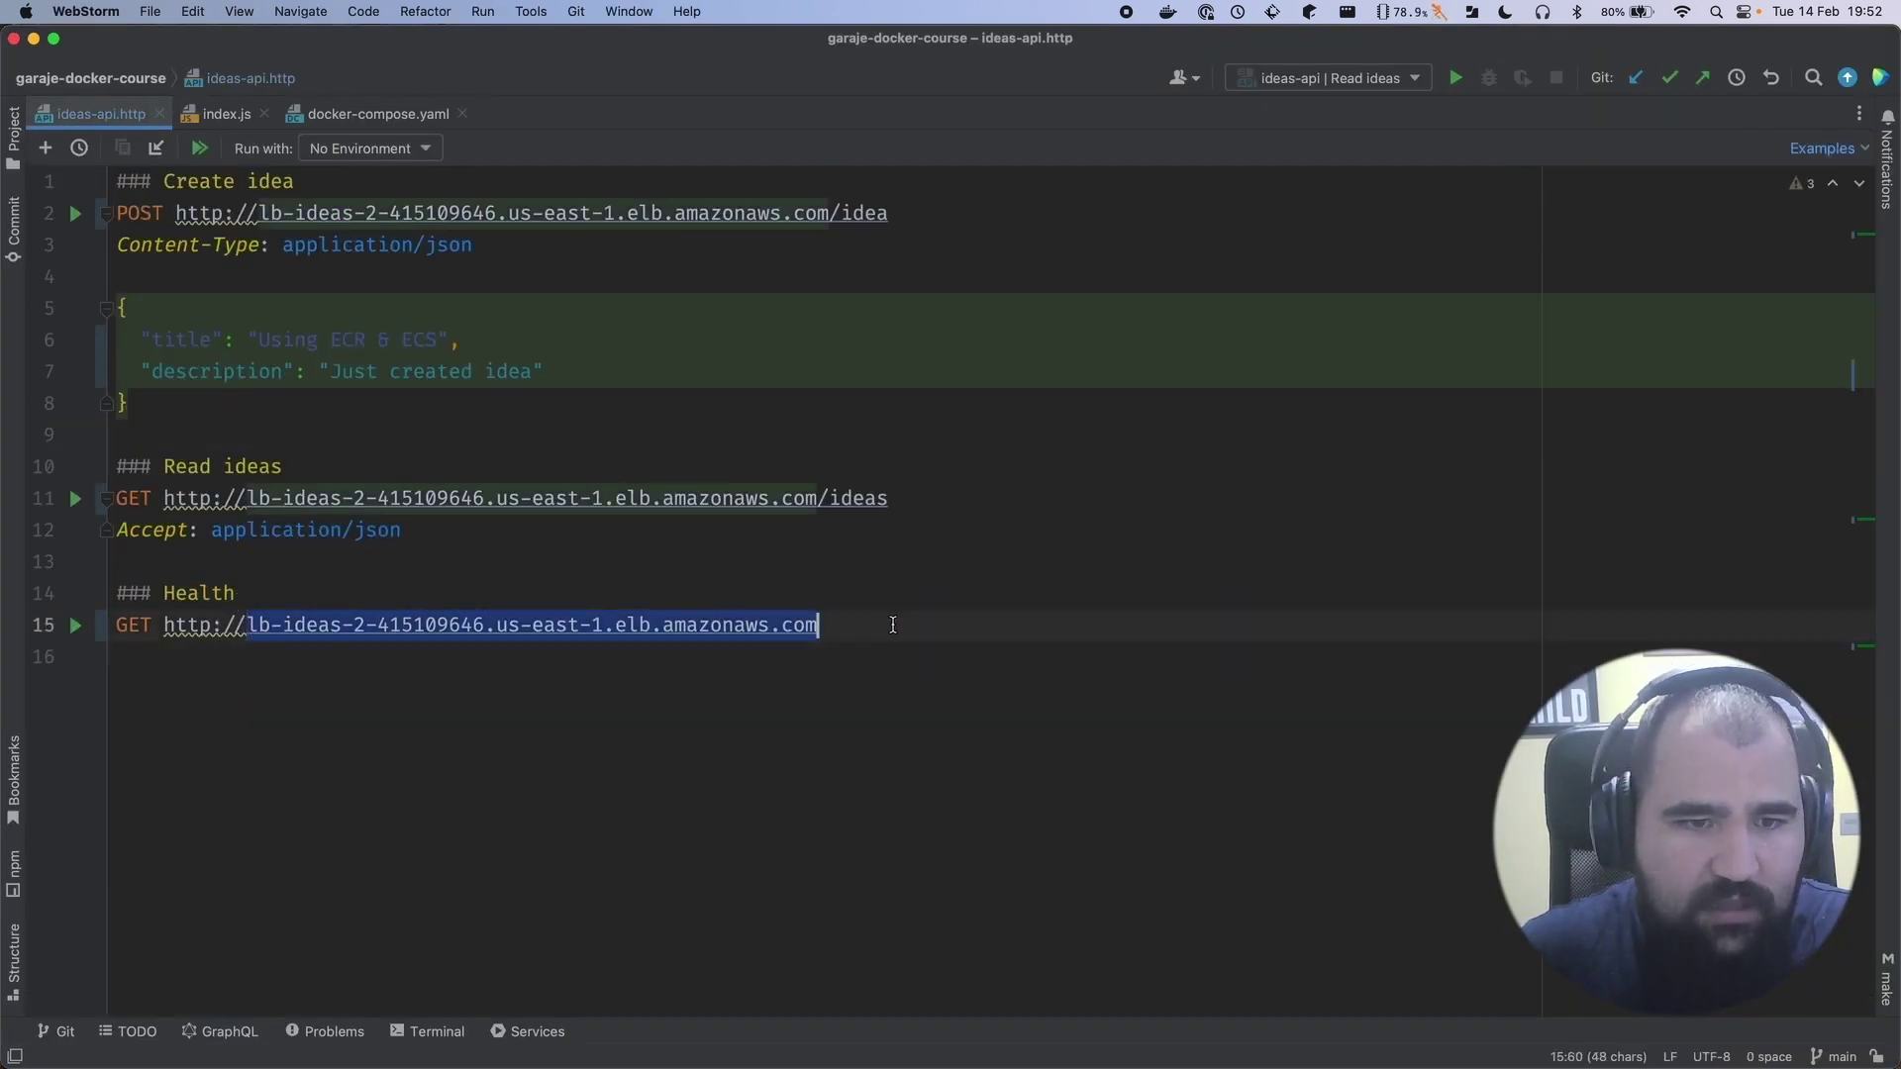
key("super+v")
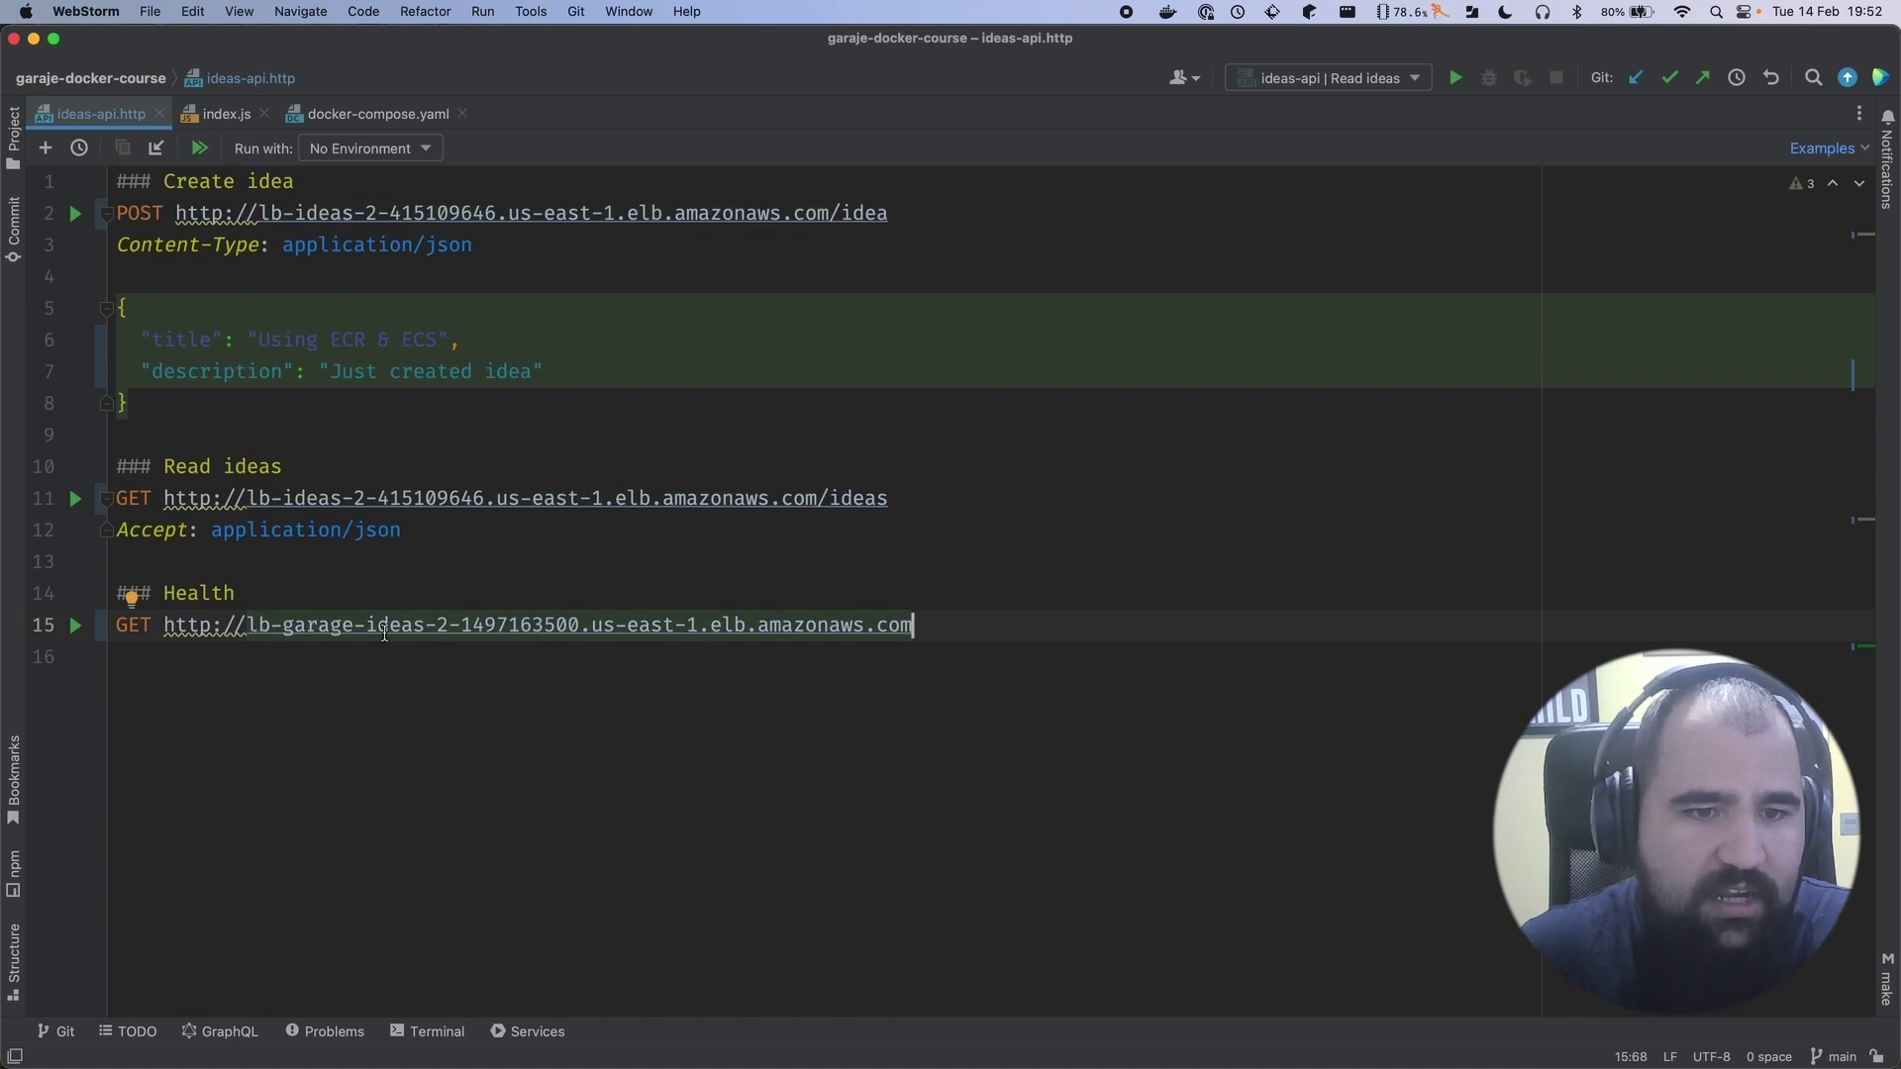
left_click(449, 626)
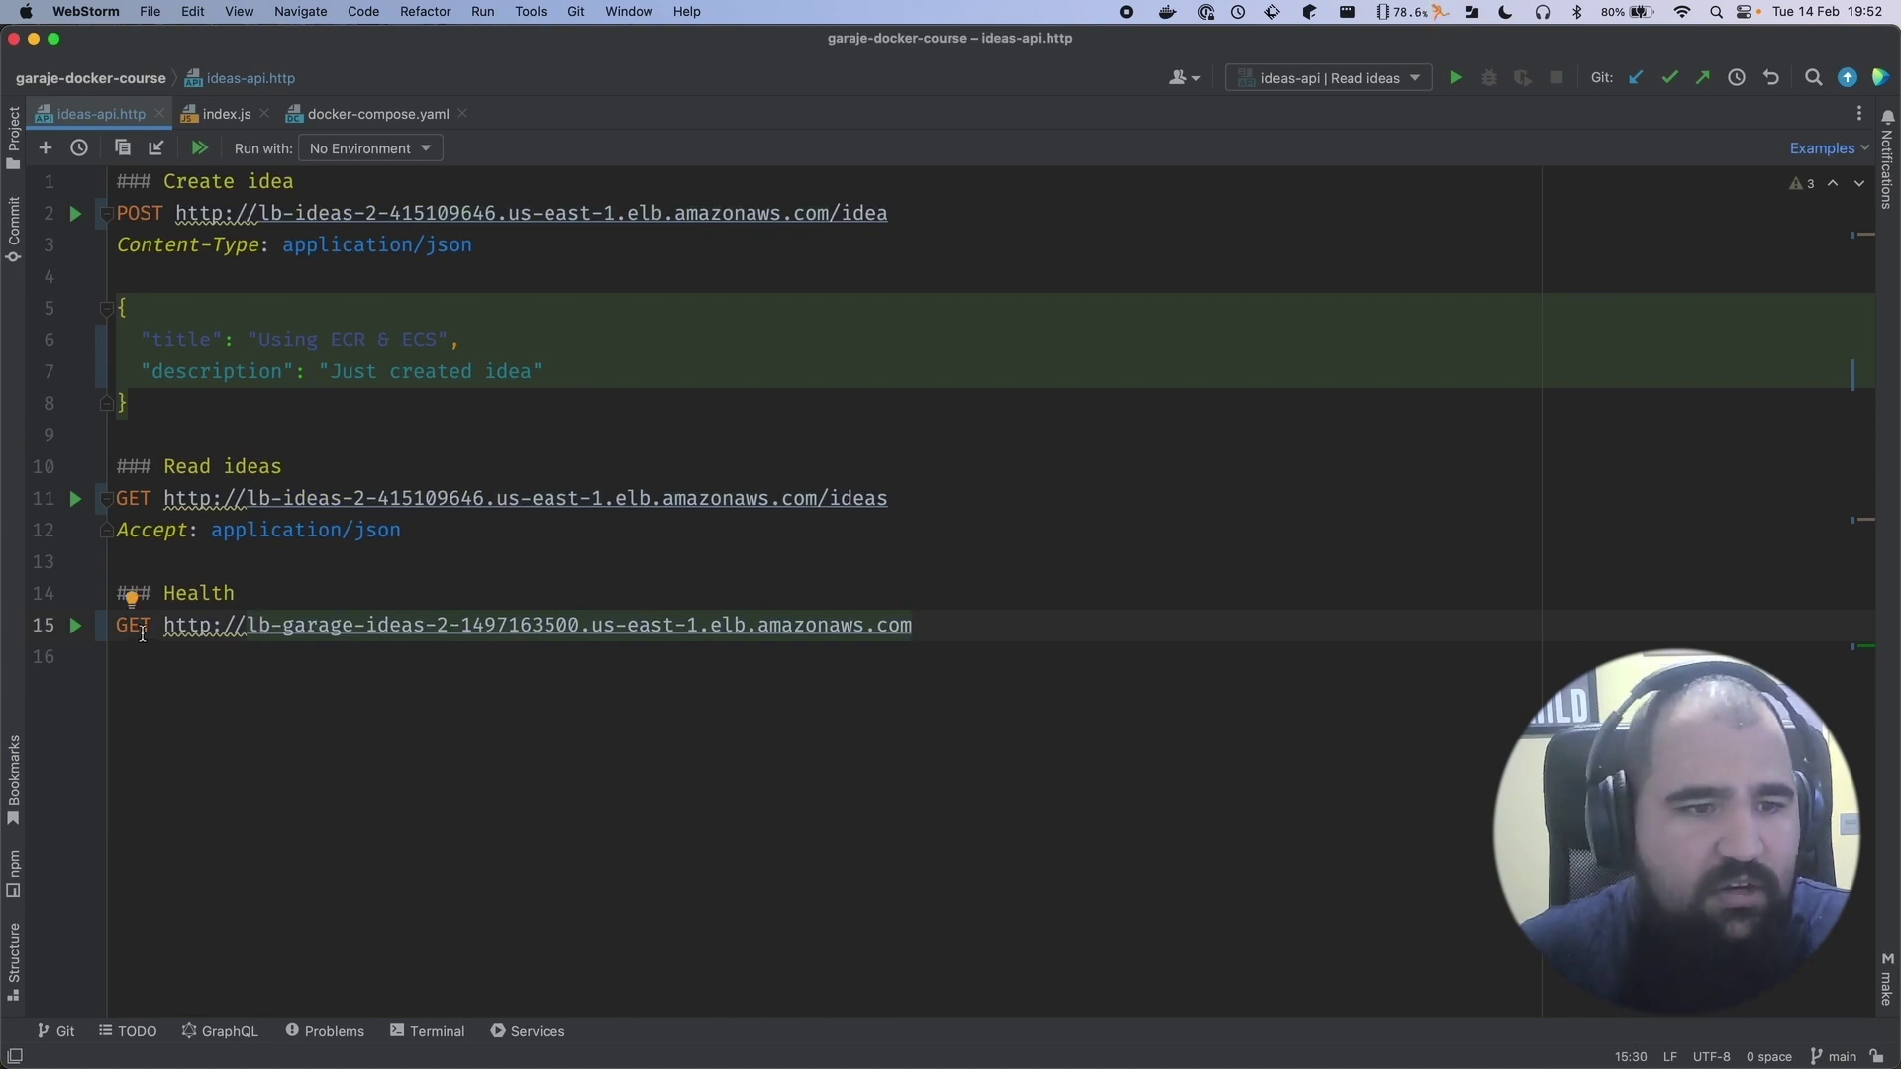
left_click(921, 625)
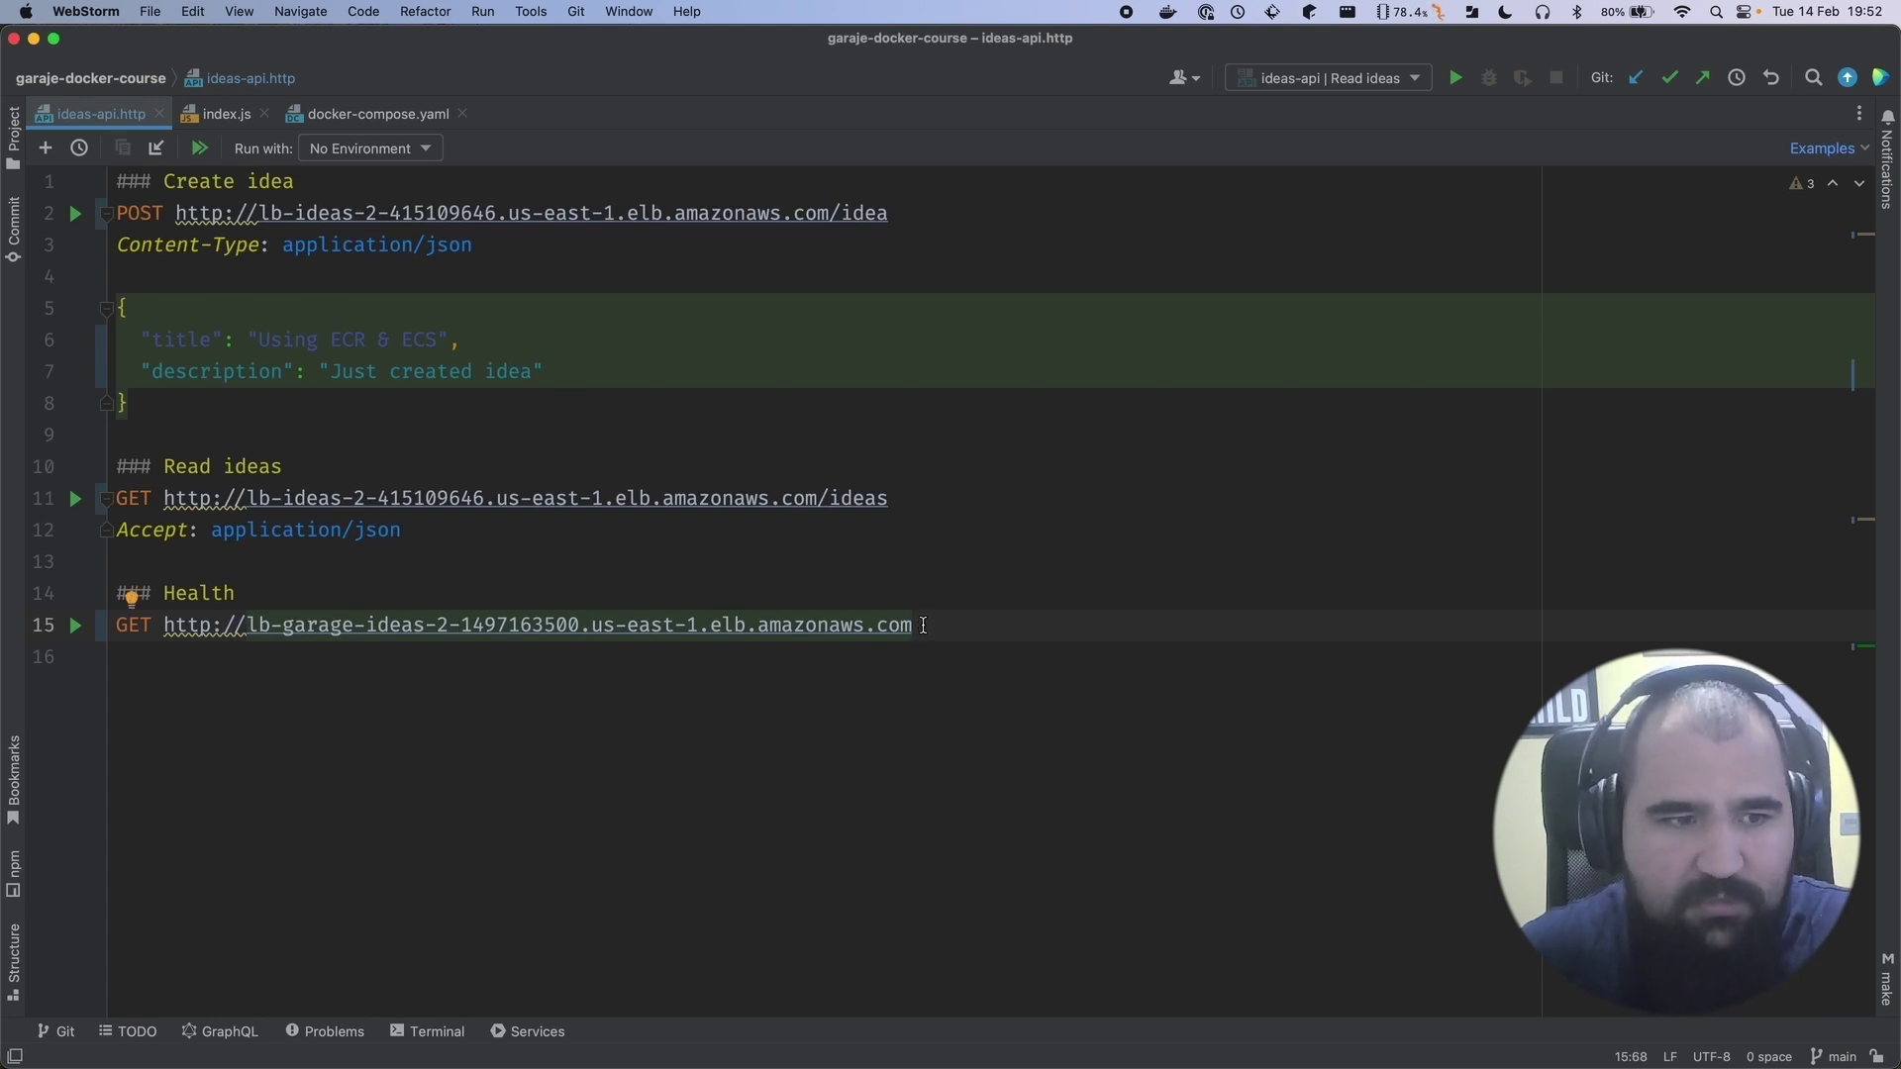
Send the Health request to the new load balancer and examine the returned response body
left_click(75, 625)
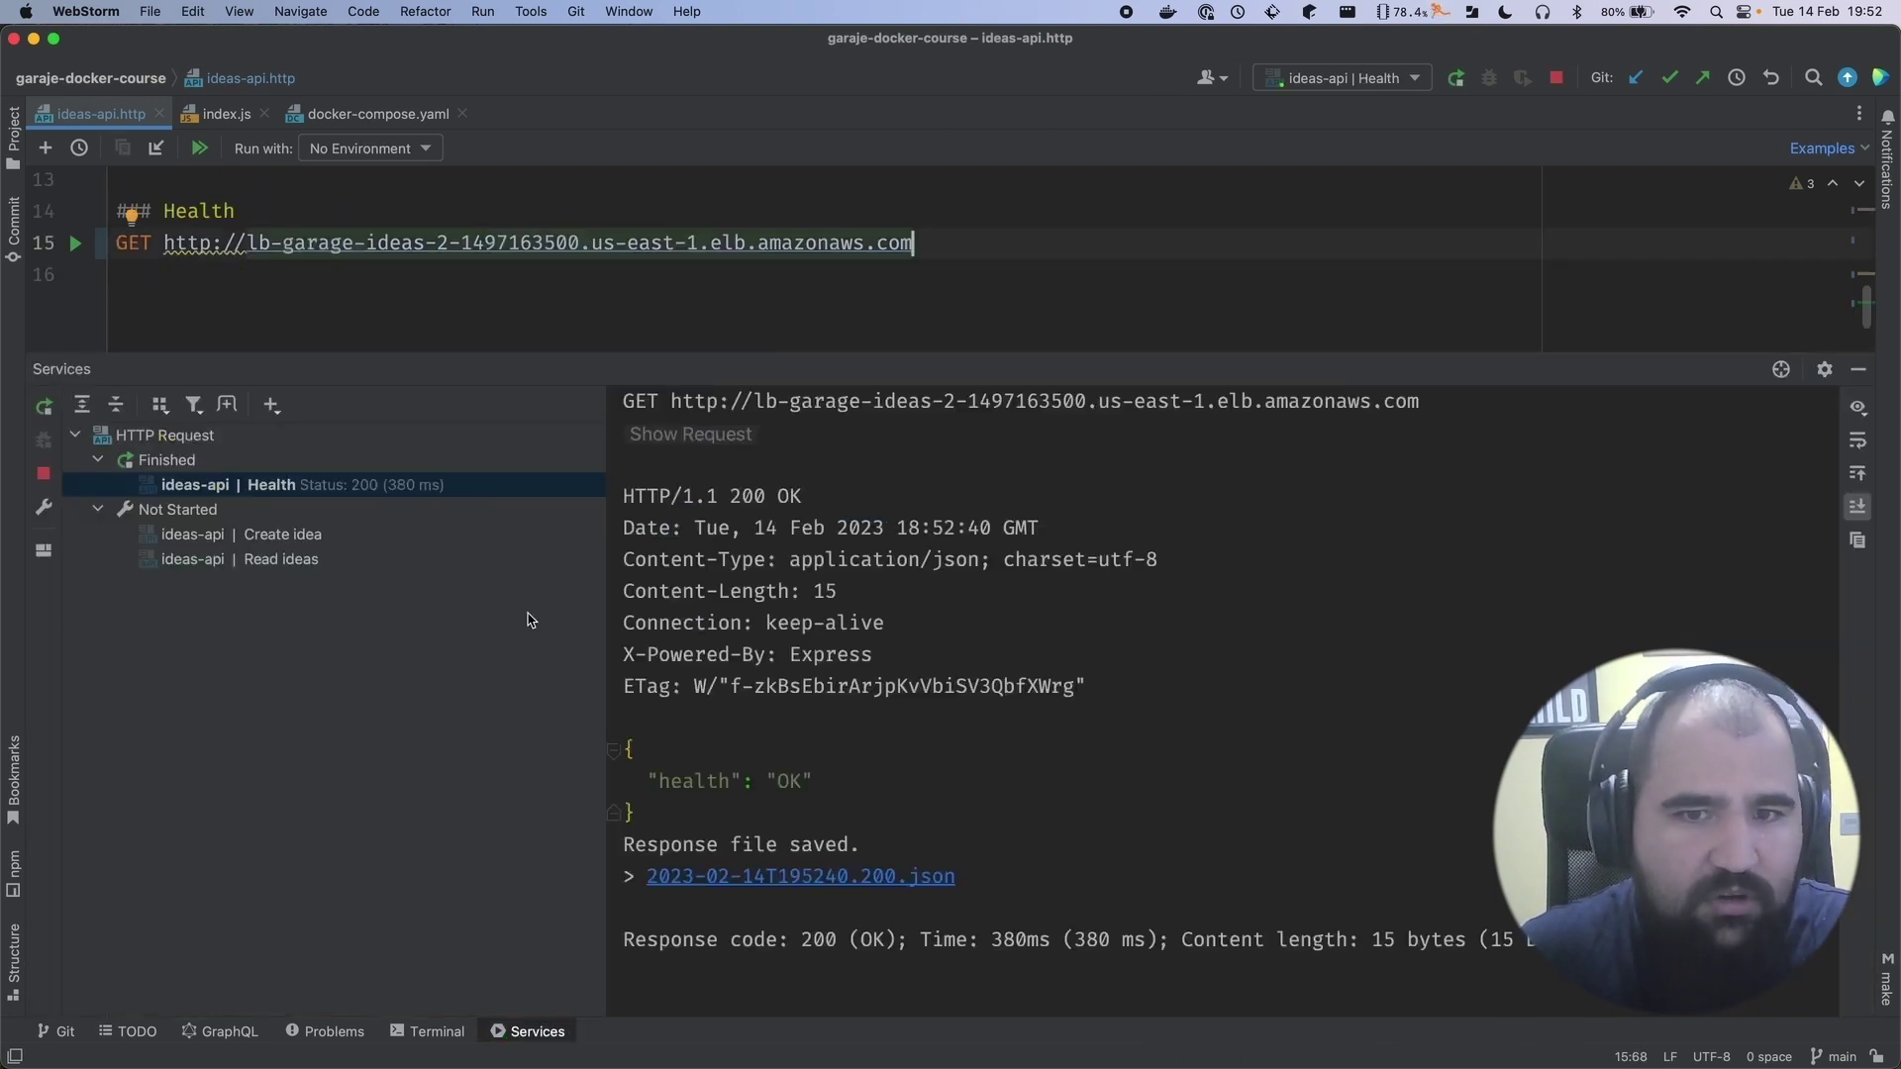
left_click_drag(694, 975, 614, 749)
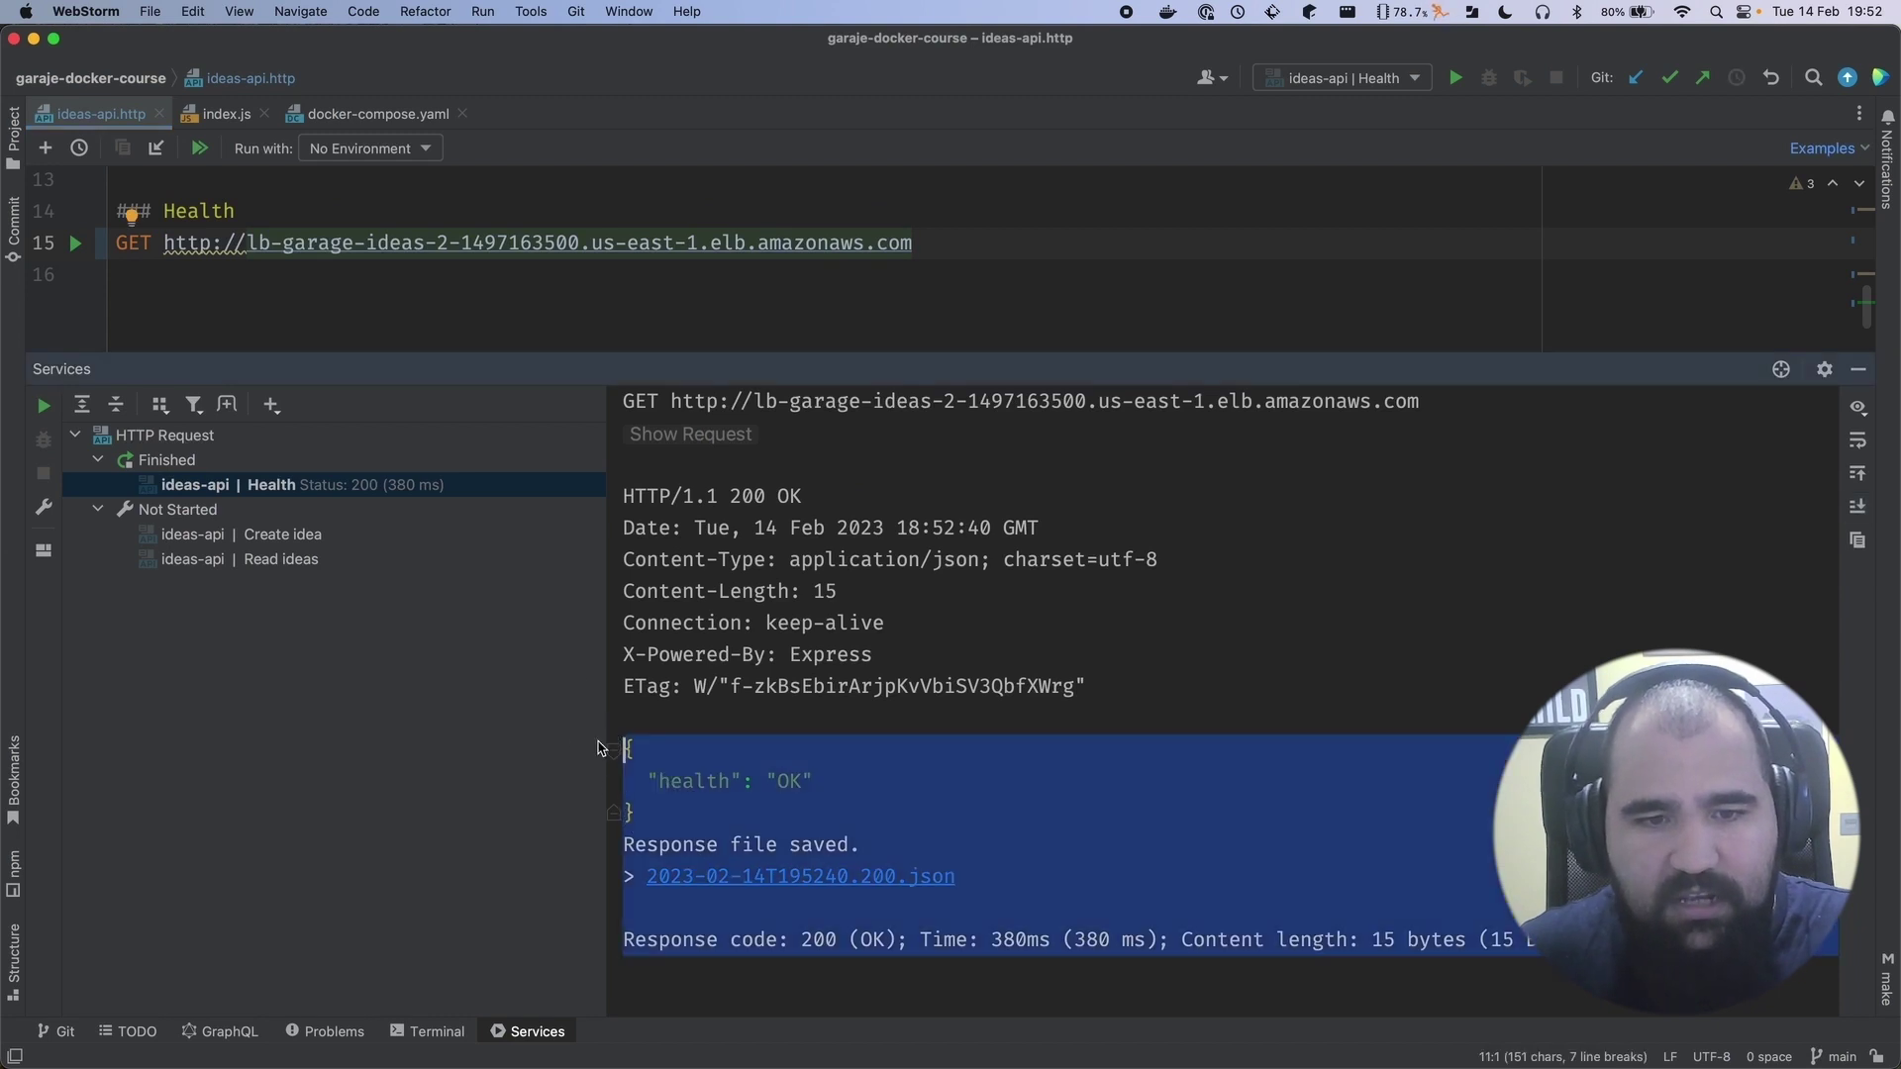
Replace the Read ideas request's host with lb-garage-ideas-2-1497163500.us-east-1.elb.amazonaws.com, and send it to list the stored ideas
scroll(827, 260, "up", 3)
left_click_drag(247, 259, 817, 260)
key("super+v")
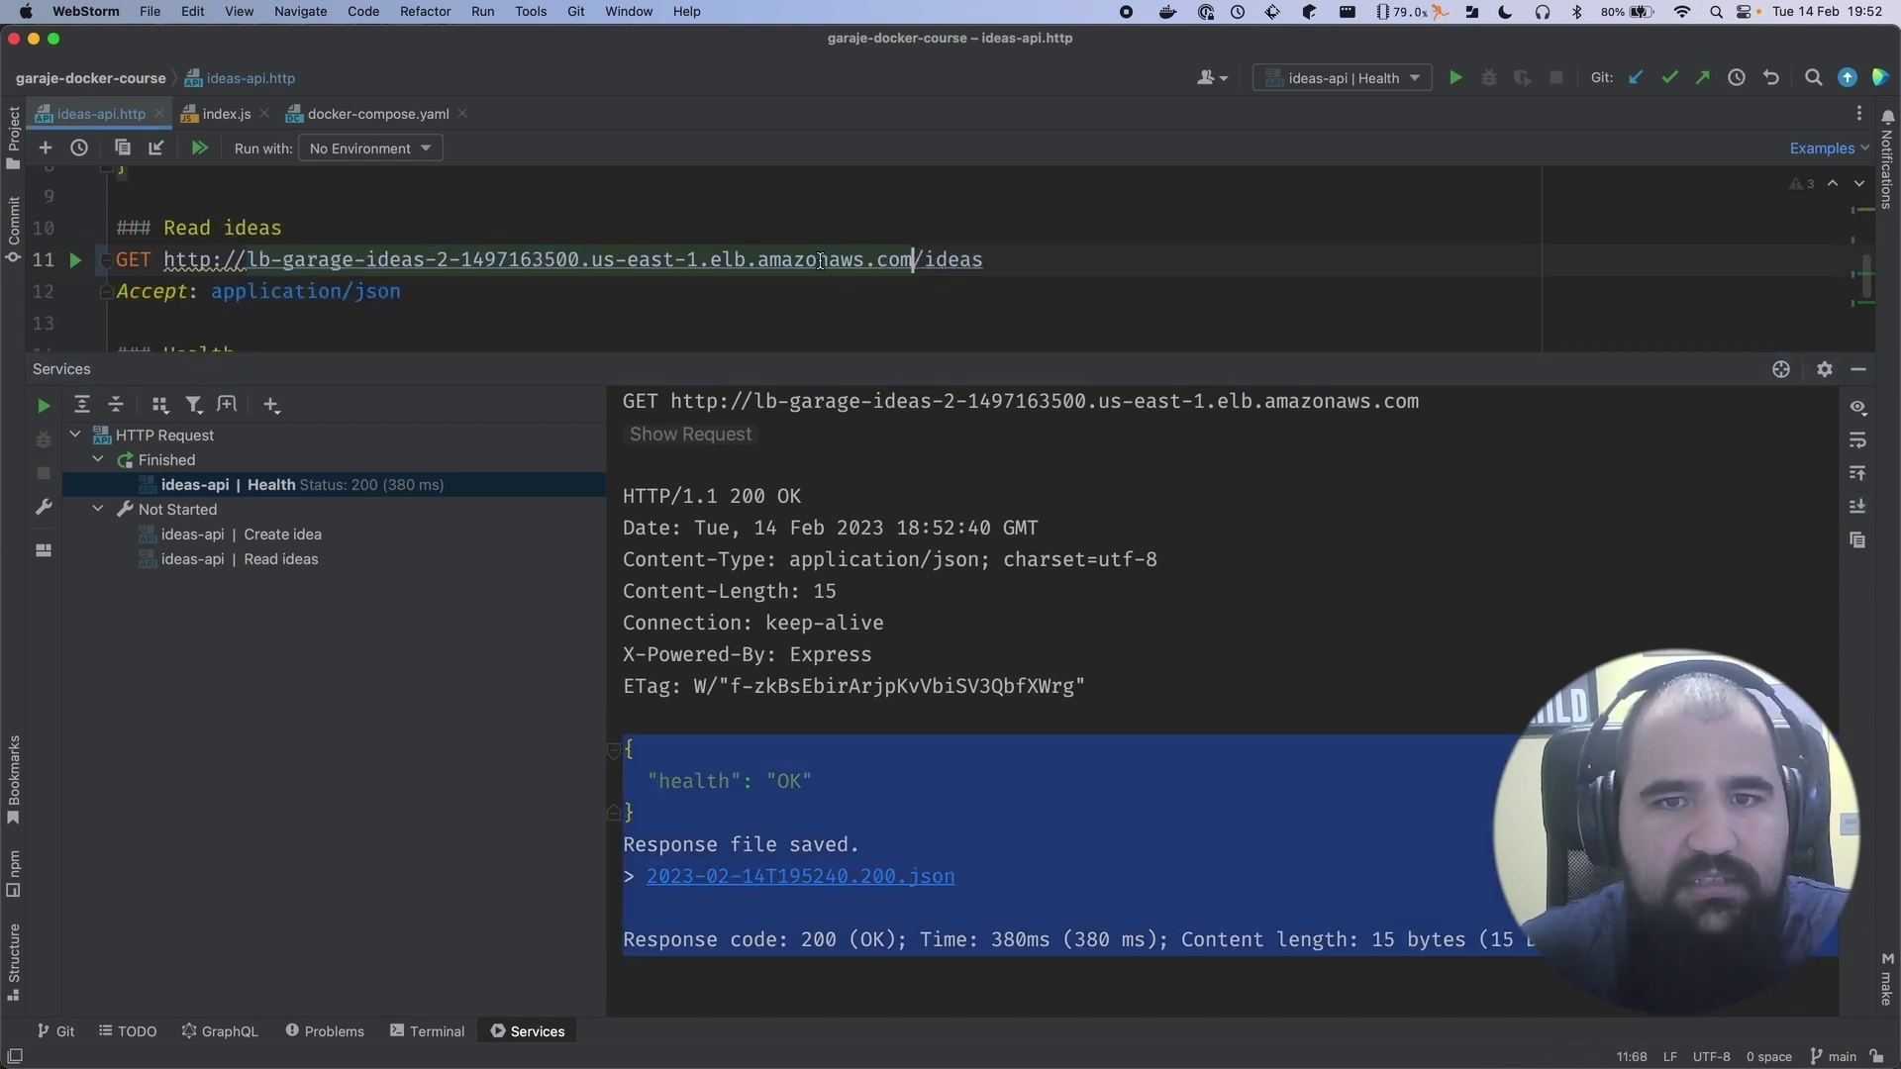
left_click(76, 260)
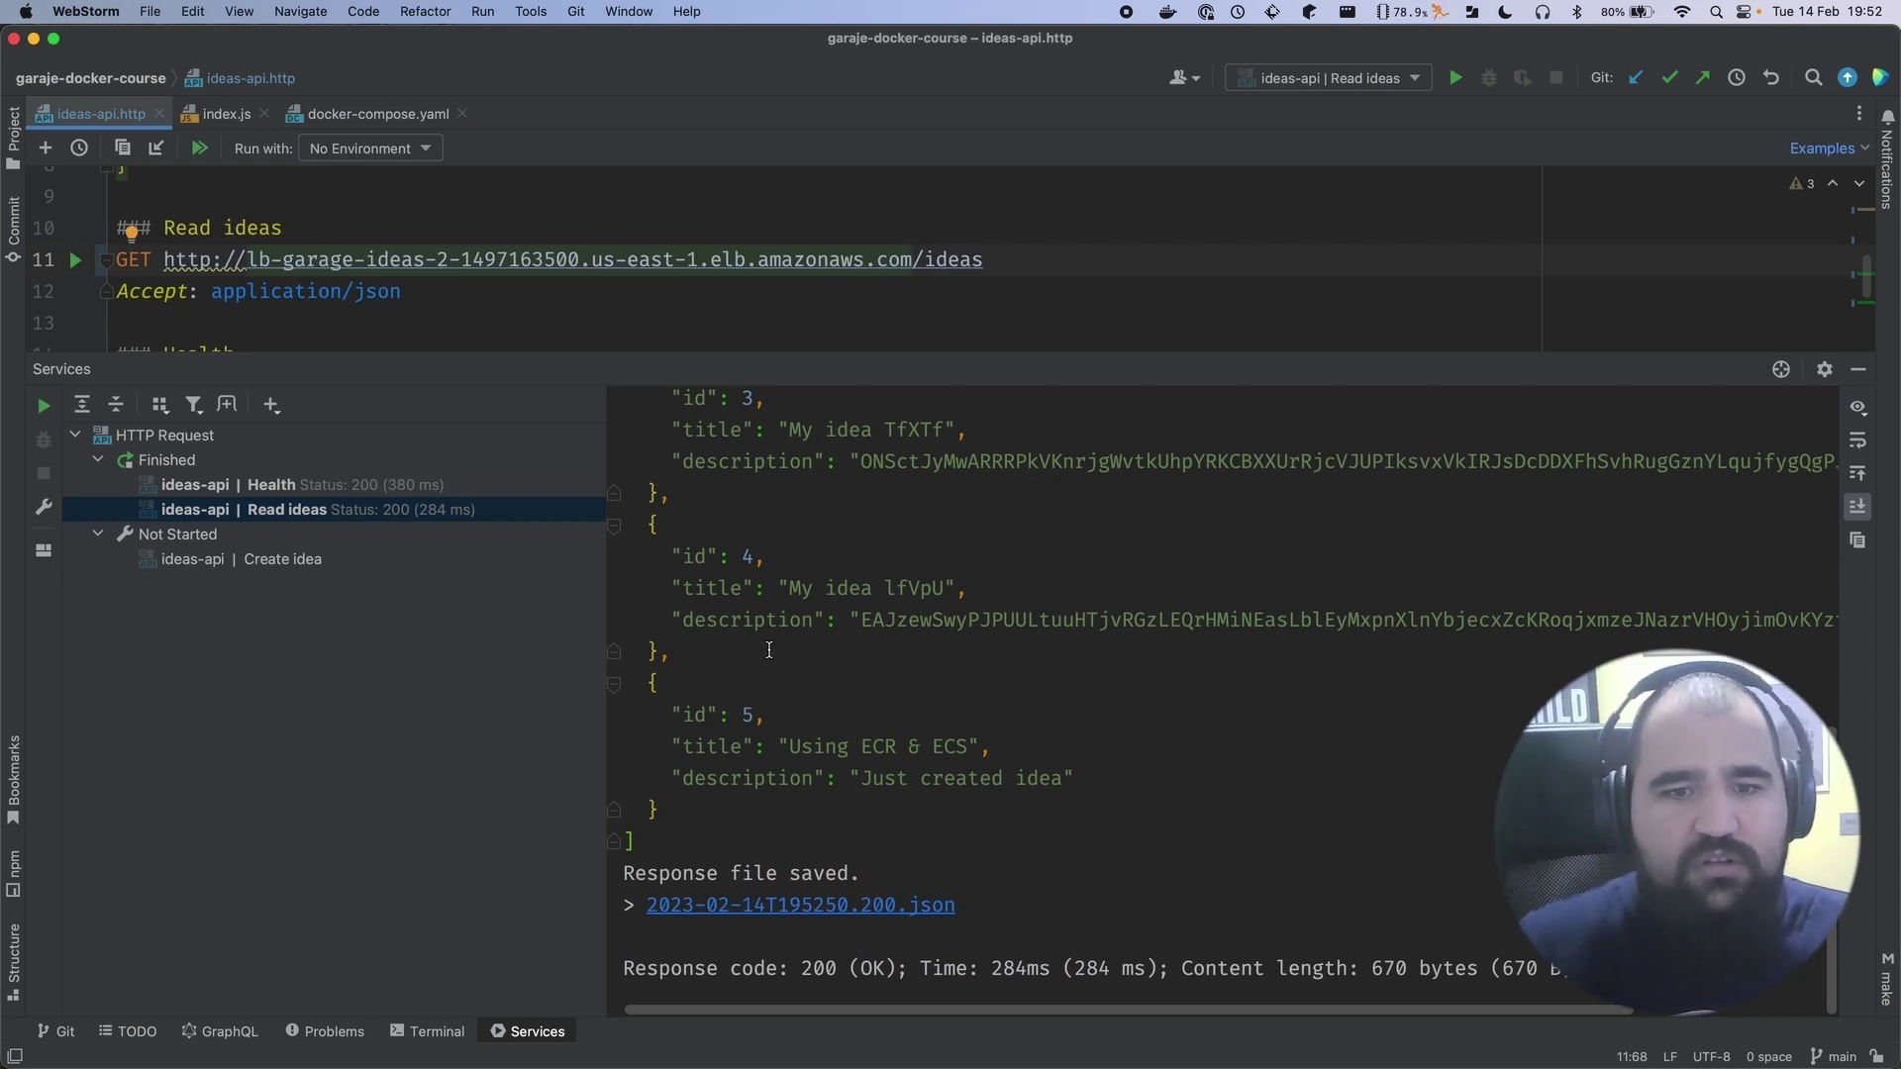
scroll(769, 649, "up", 10)
scroll(419, 230, "up", 5)
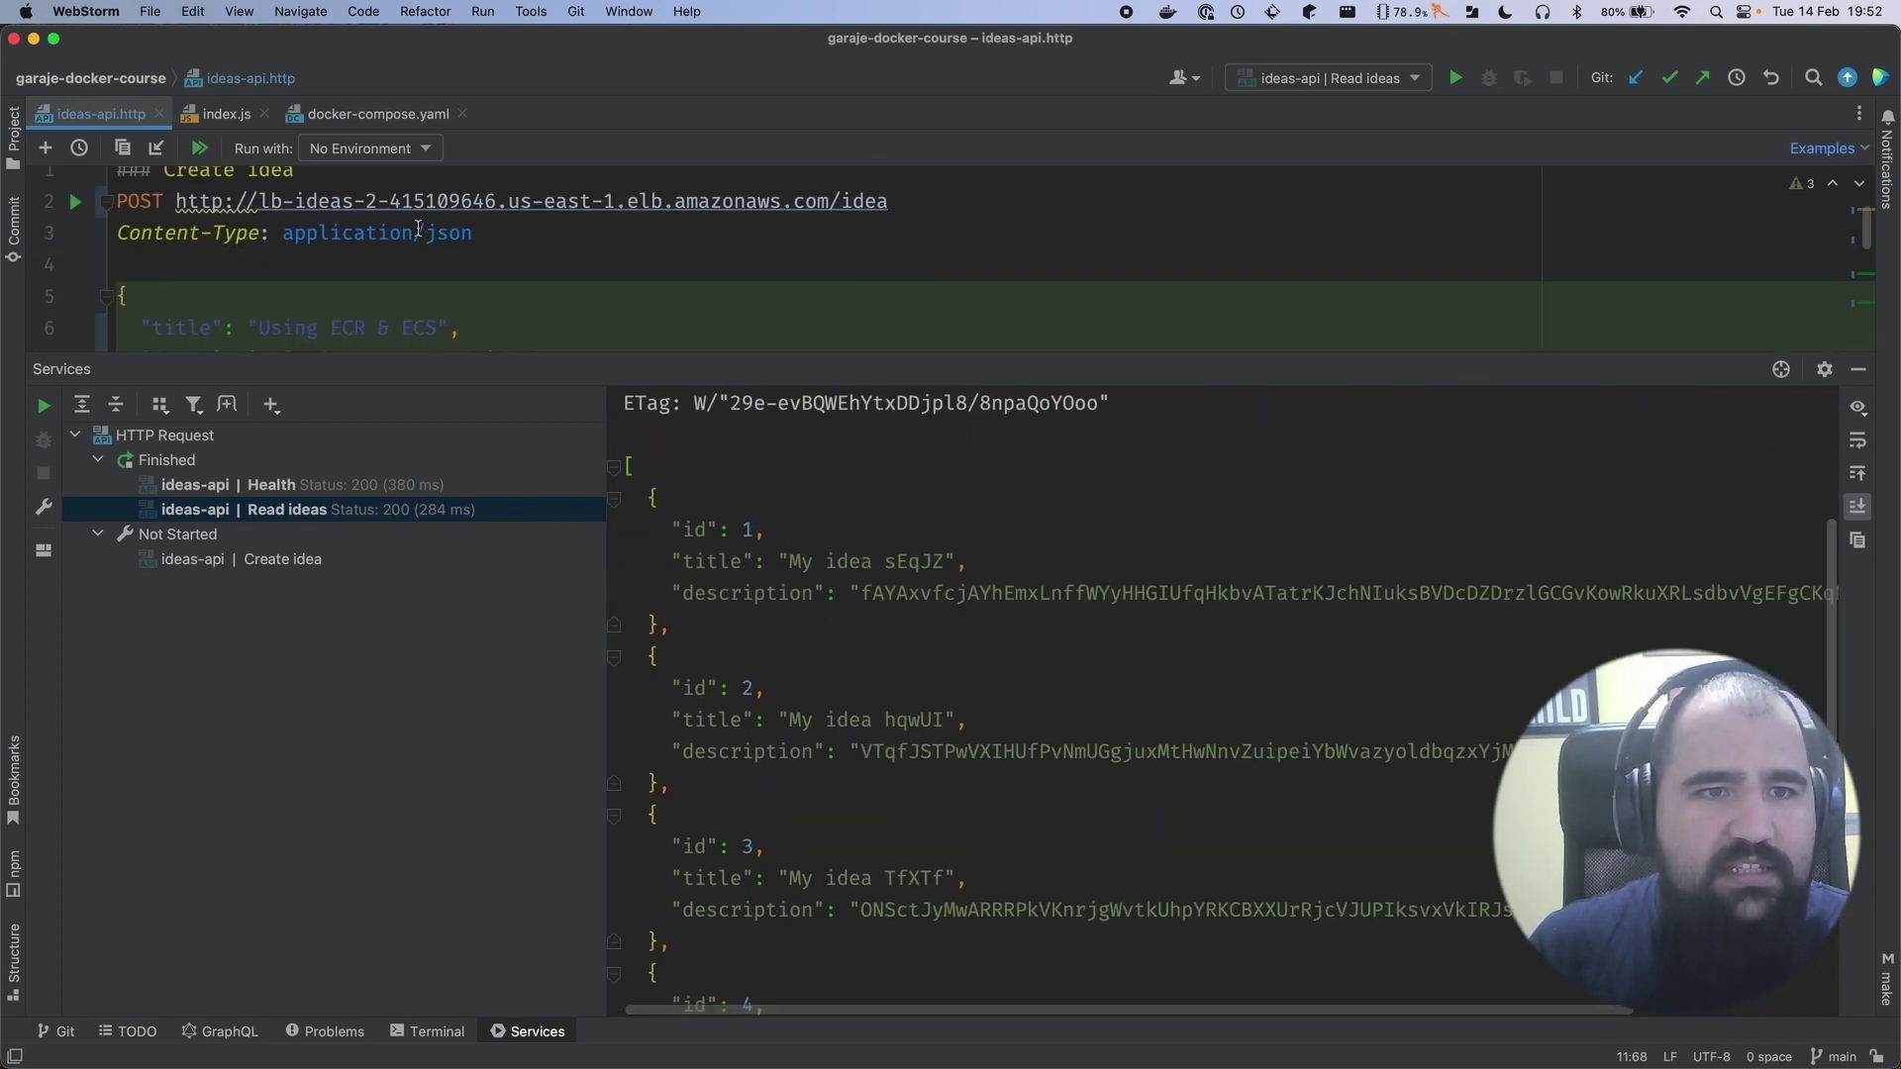
Enlarge the editor area, and set the Create idea body's title to "Tutorial" and its description to "New idea 19"
left_click_drag(419, 357, 373, 683)
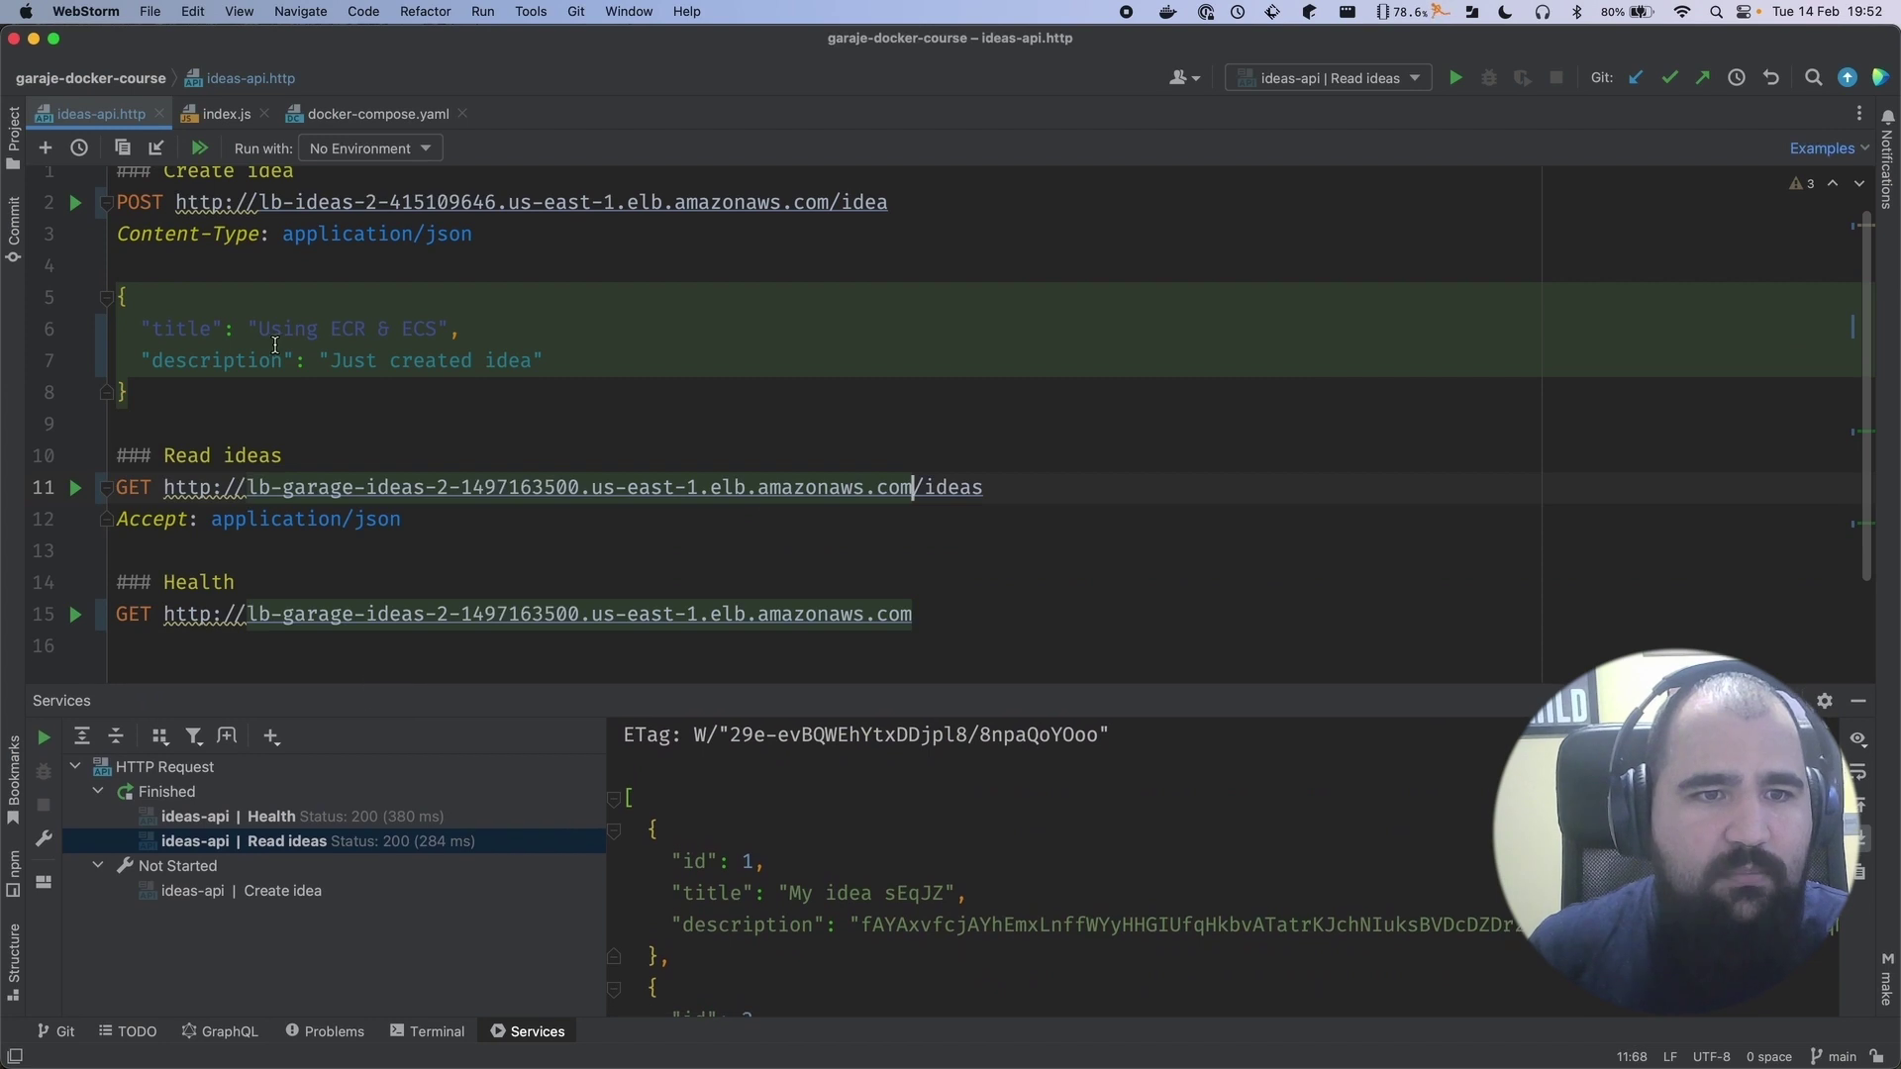
scroll(292, 348, "up", 1)
left_click_drag(254, 341, 542, 350)
type("Tutorial")
scroll(371, 357, "down", 1)
type("New idea 19")
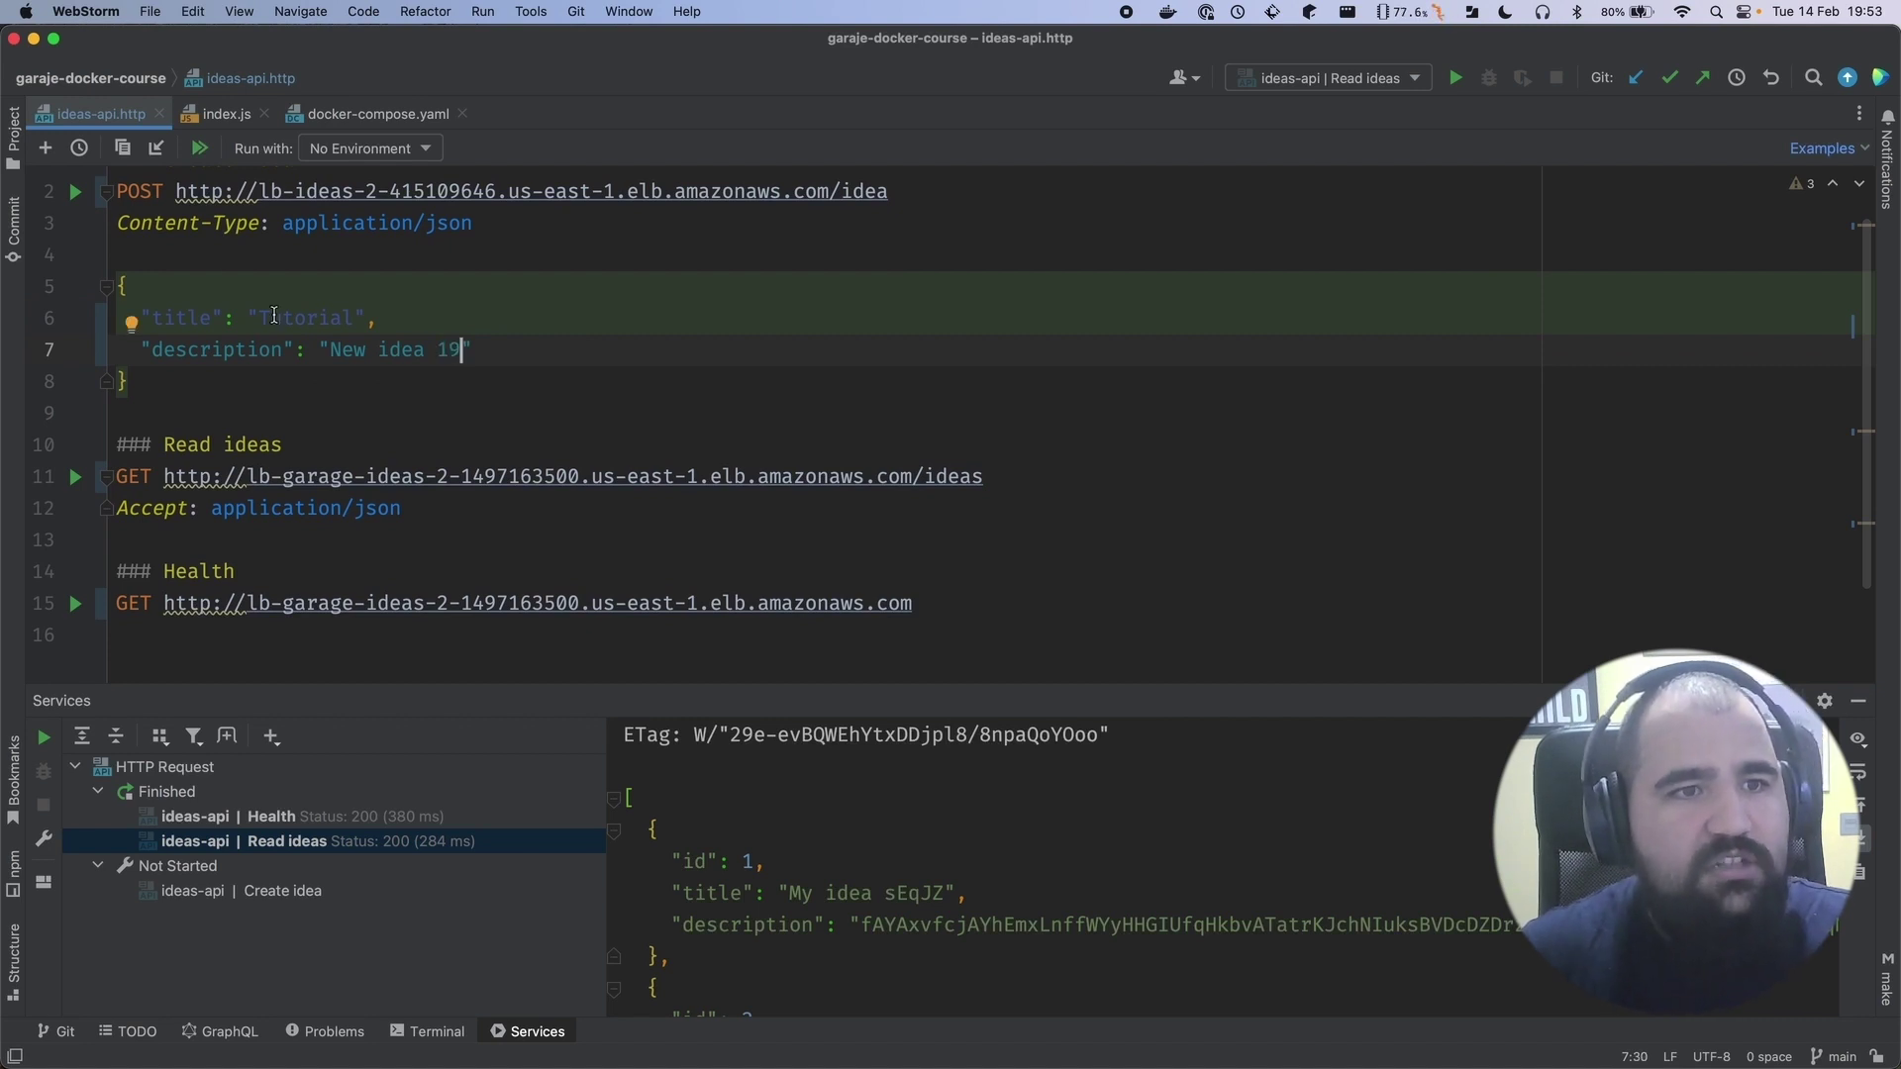
Replace the Create idea request's host with lb-garage-ideas-2-1497163500.us-east-1.elb.amazonaws.com, keeping the /idea path
left_click_drag(260, 194, 829, 191)
key("super+v")
scroll(830, 191, "up", 1)
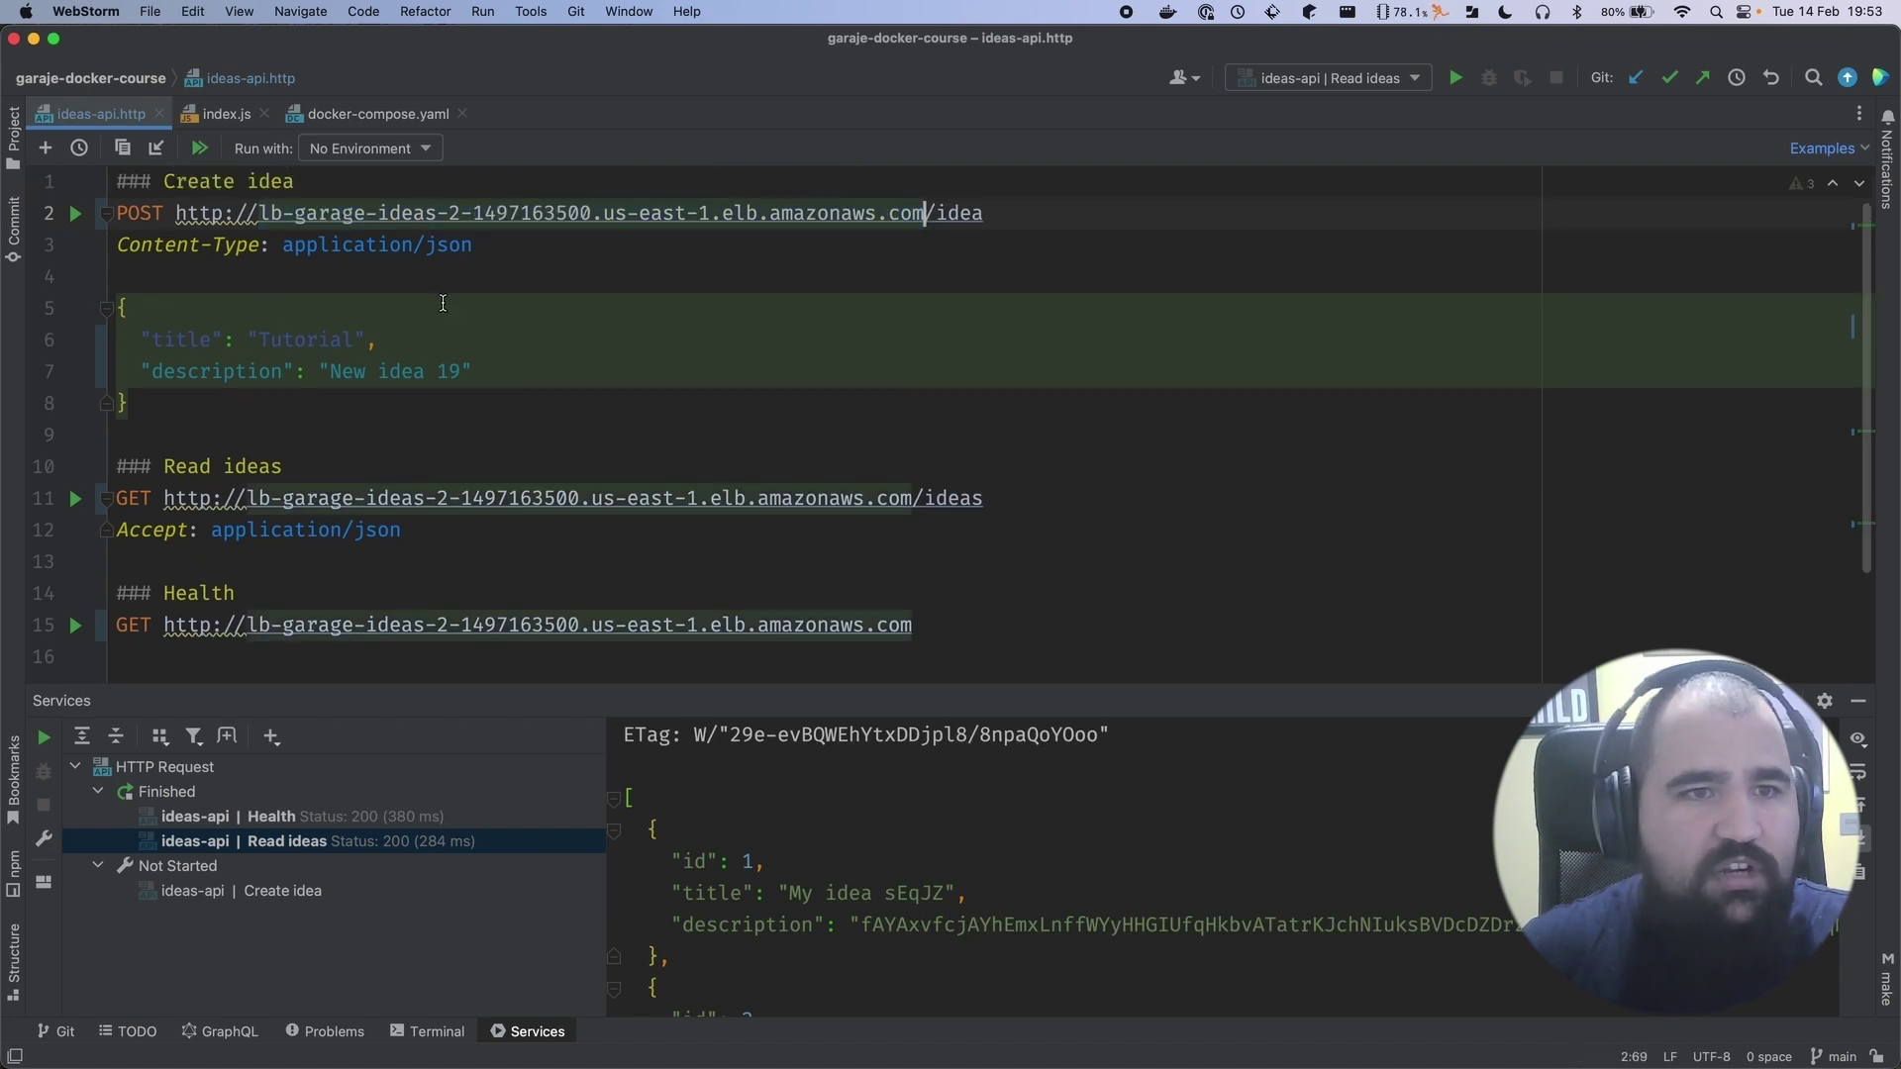
Send the Create idea request, and resend Read ideas with an enlarged response area to look for the new entry
left_click(74, 212)
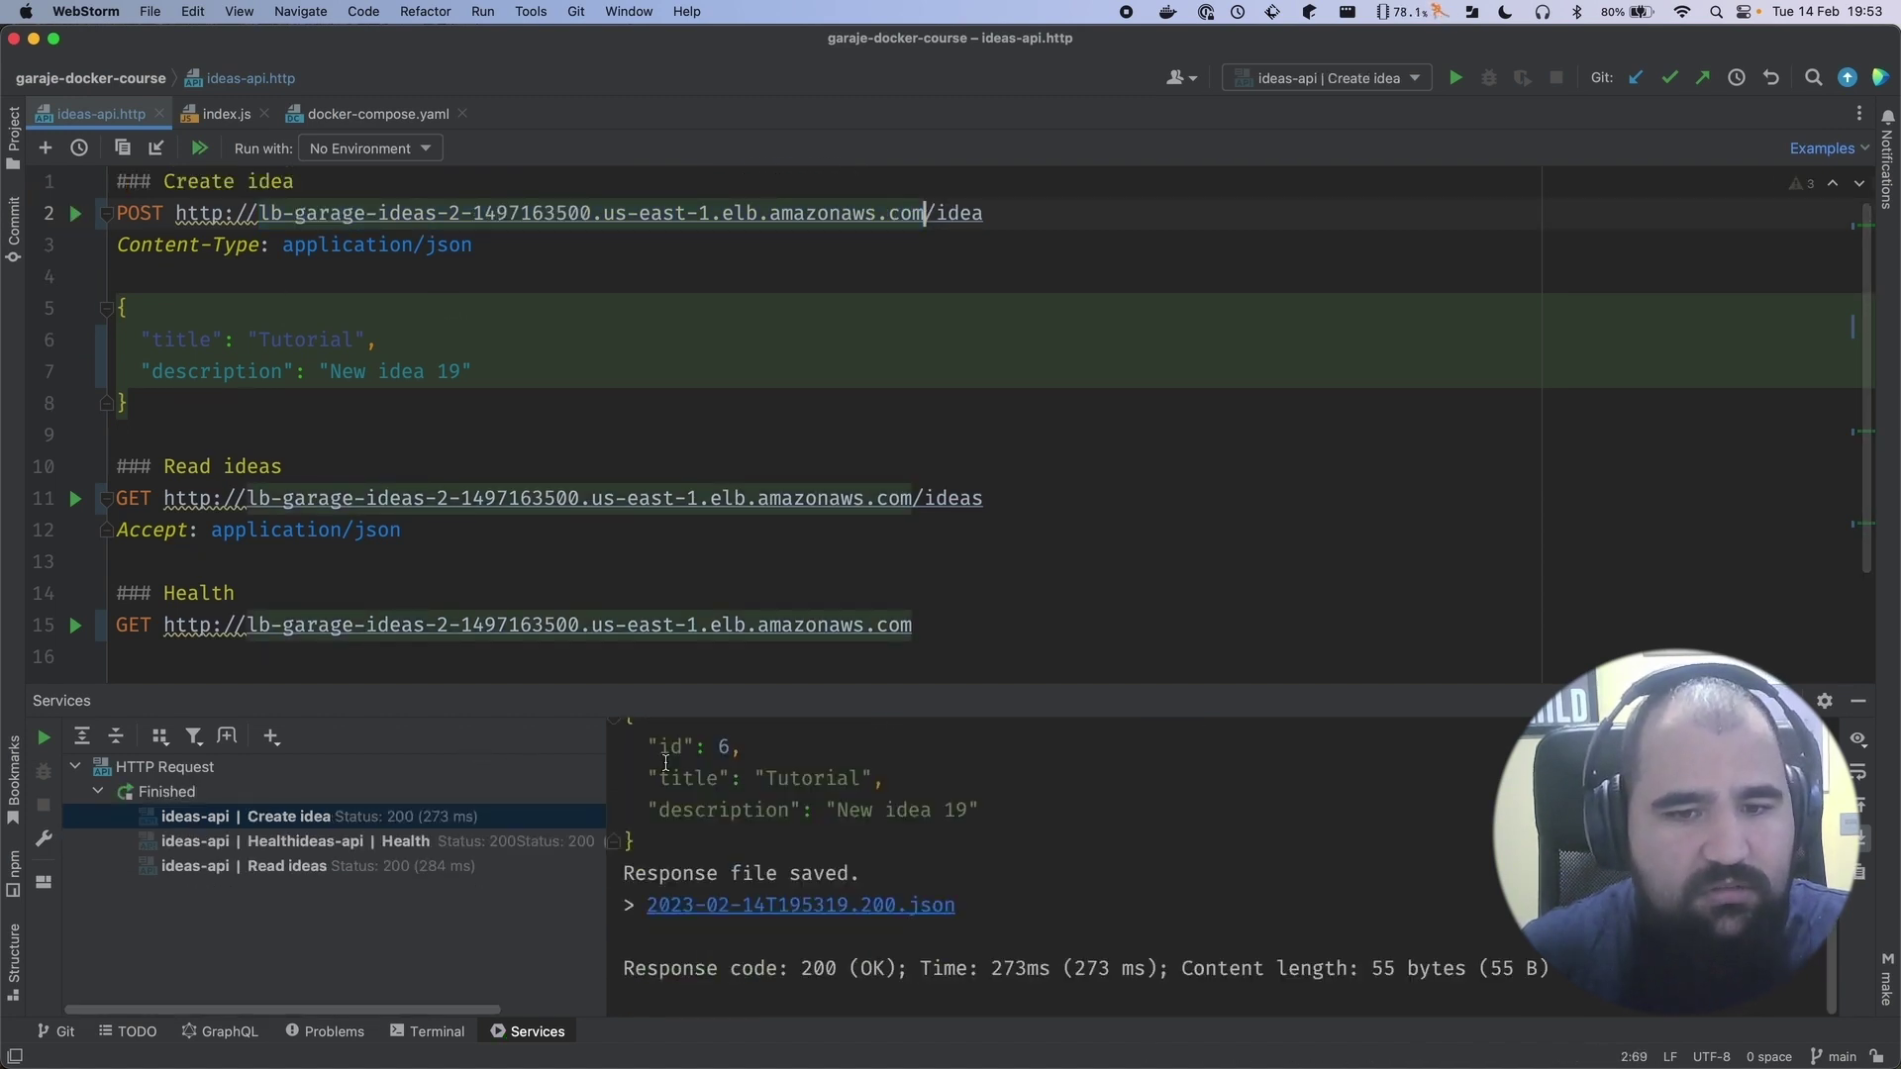
left_click(75, 498)
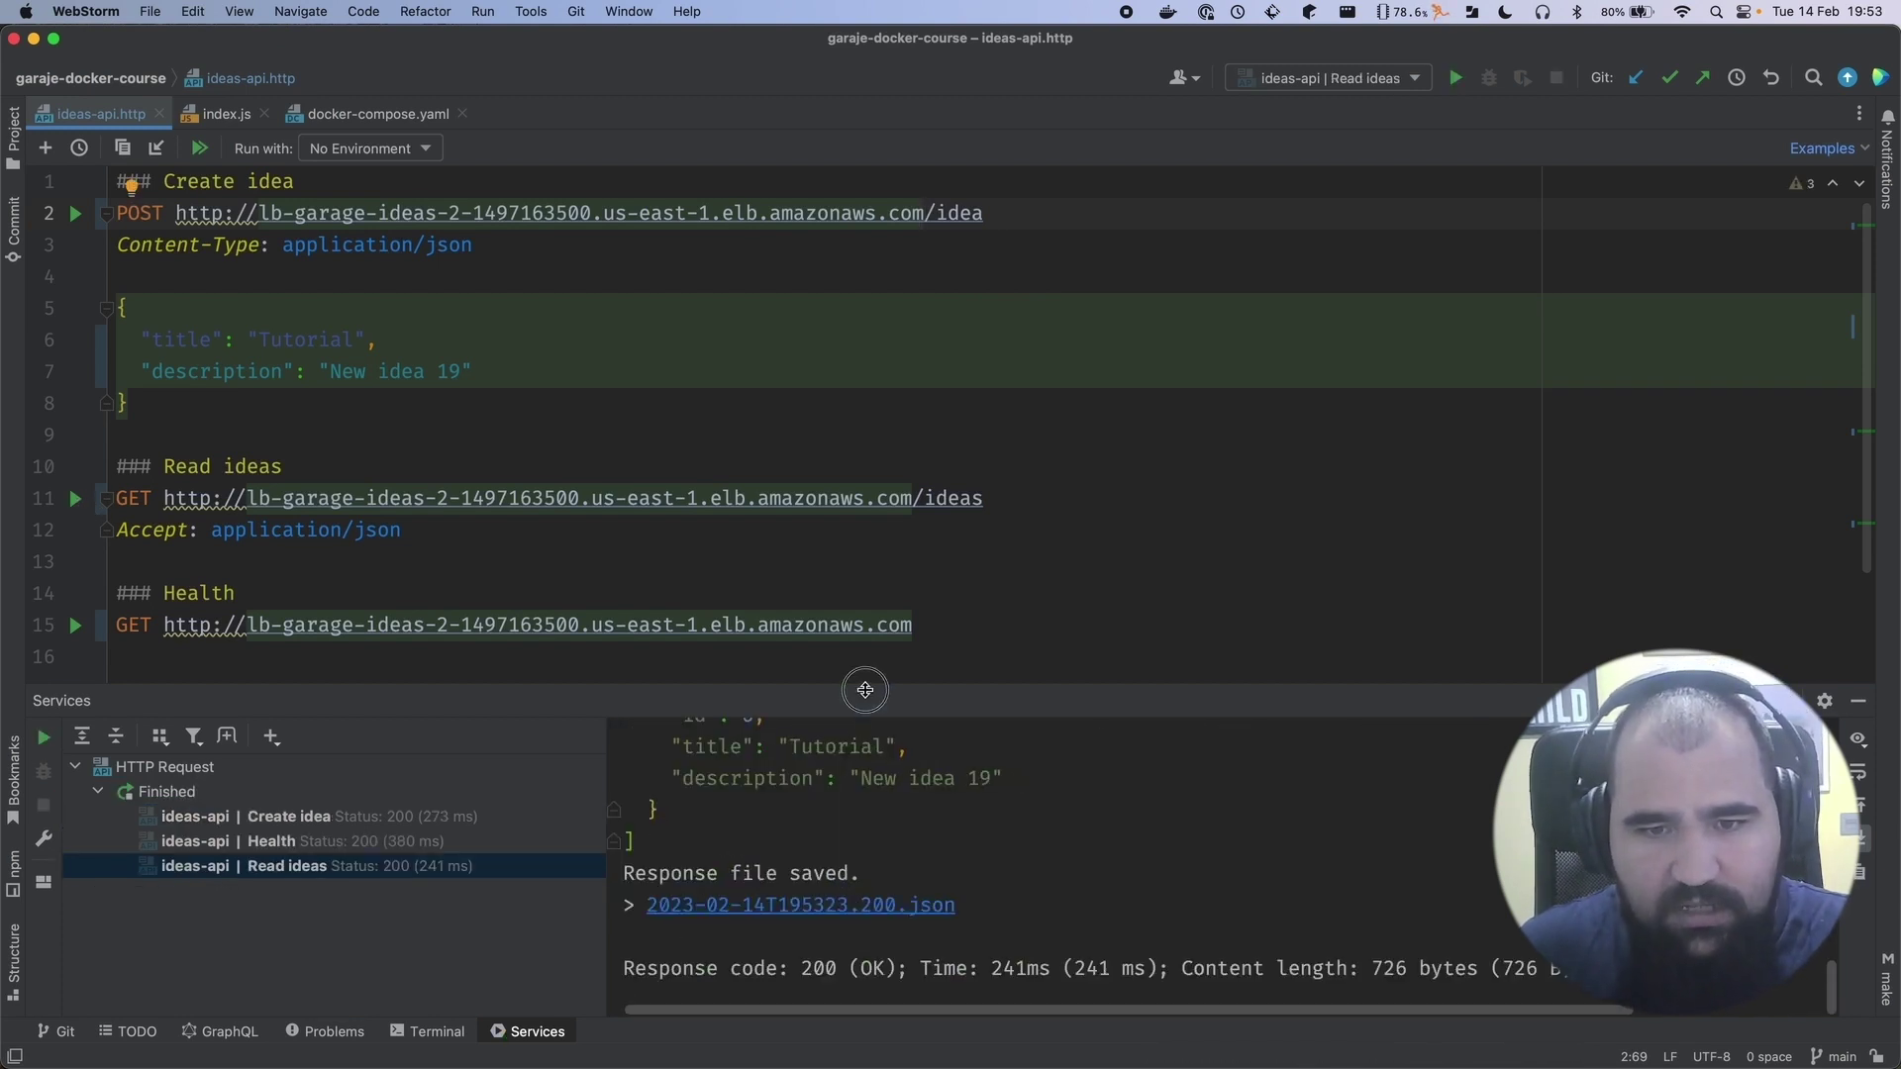
left_click_drag(861, 686, 832, 522)
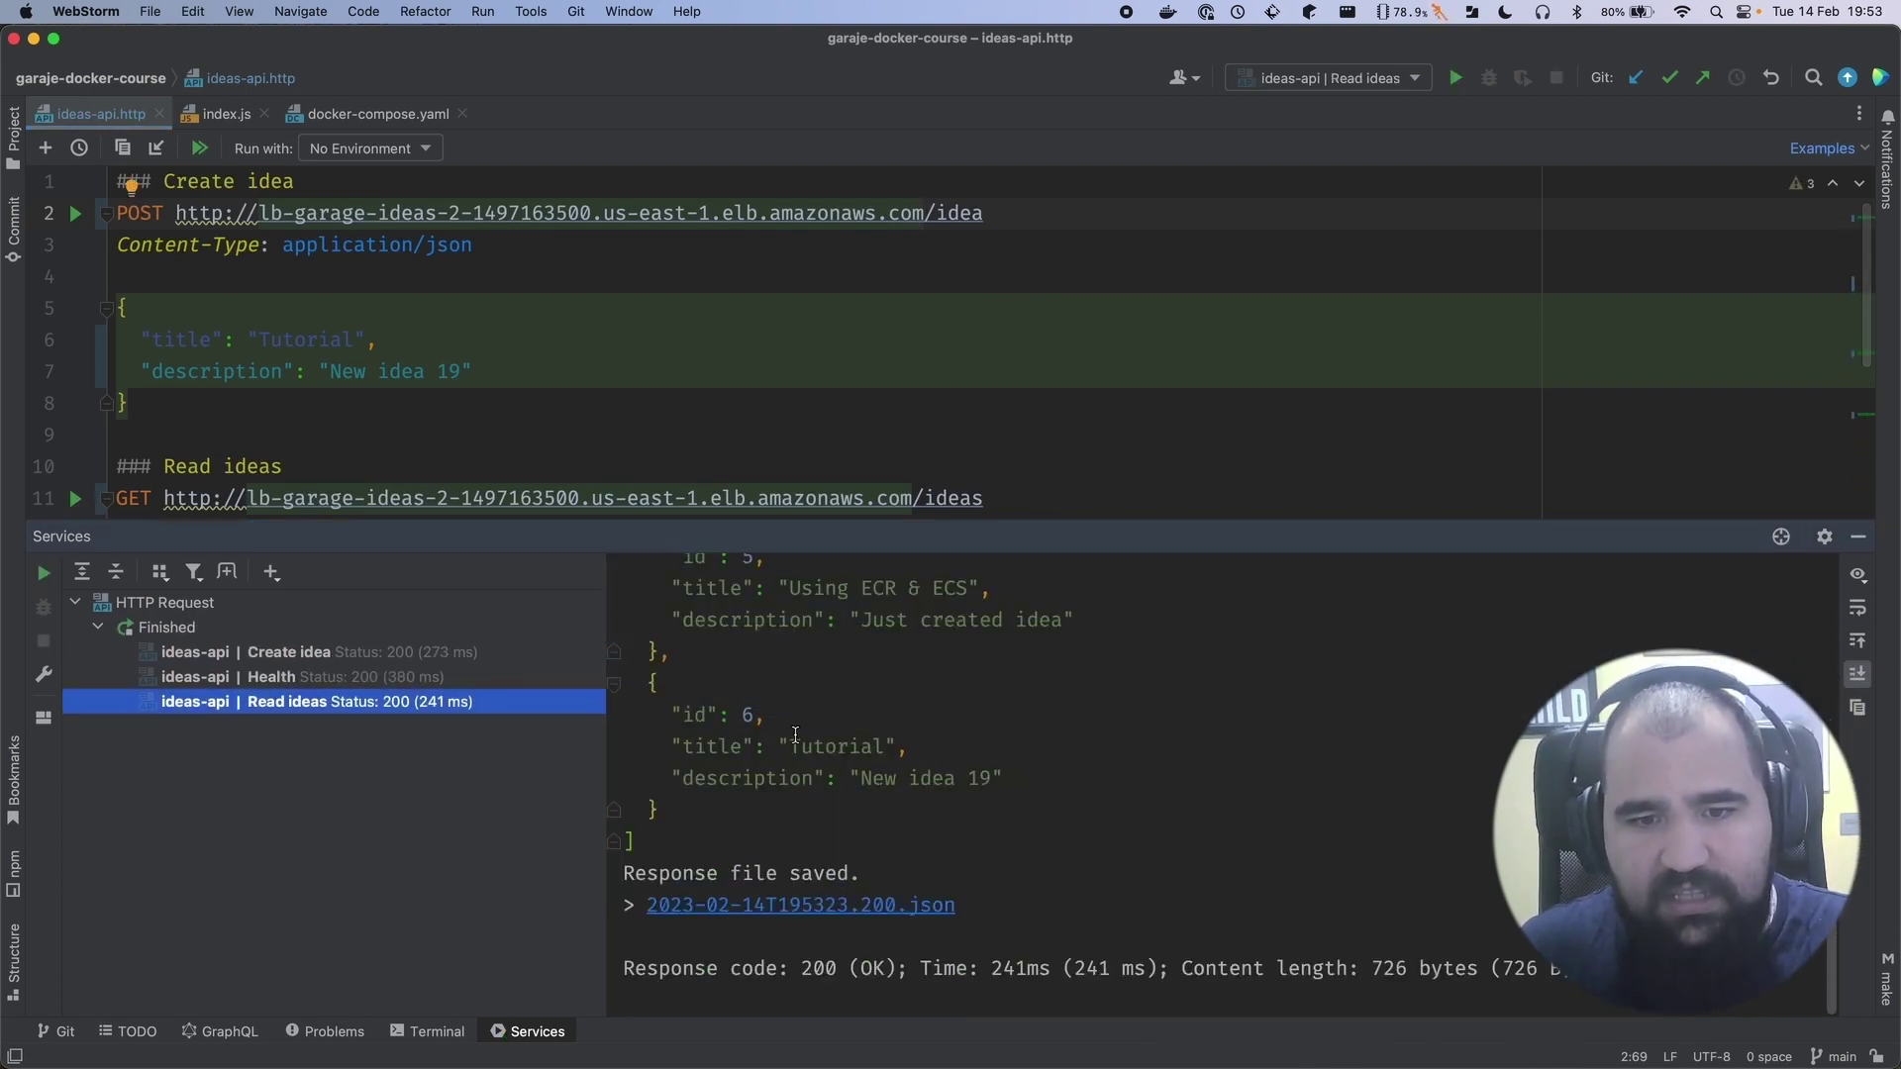
Switch to the ECS console in Firefox and check the svc-garage-ideas-2 service's status, load balancer health and utilization metrics
key("super+Tab")
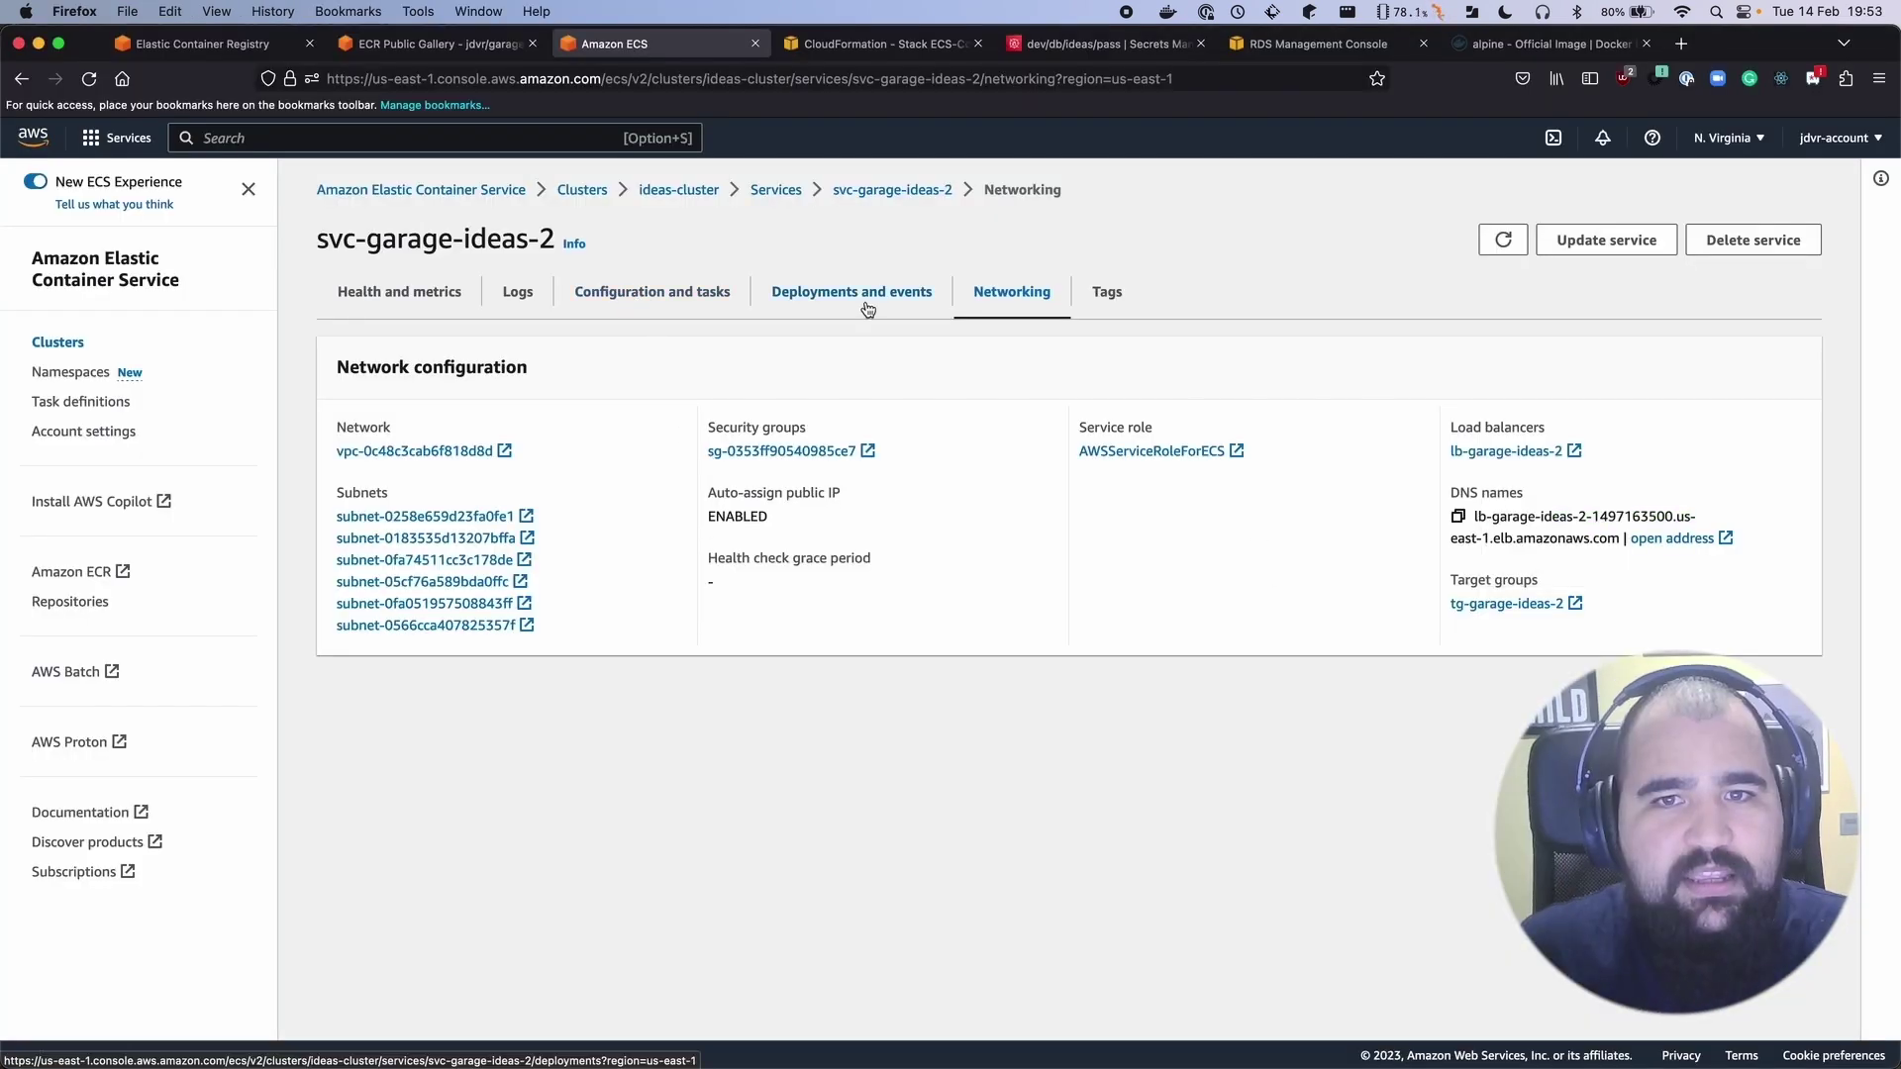
left_click(443, 300)
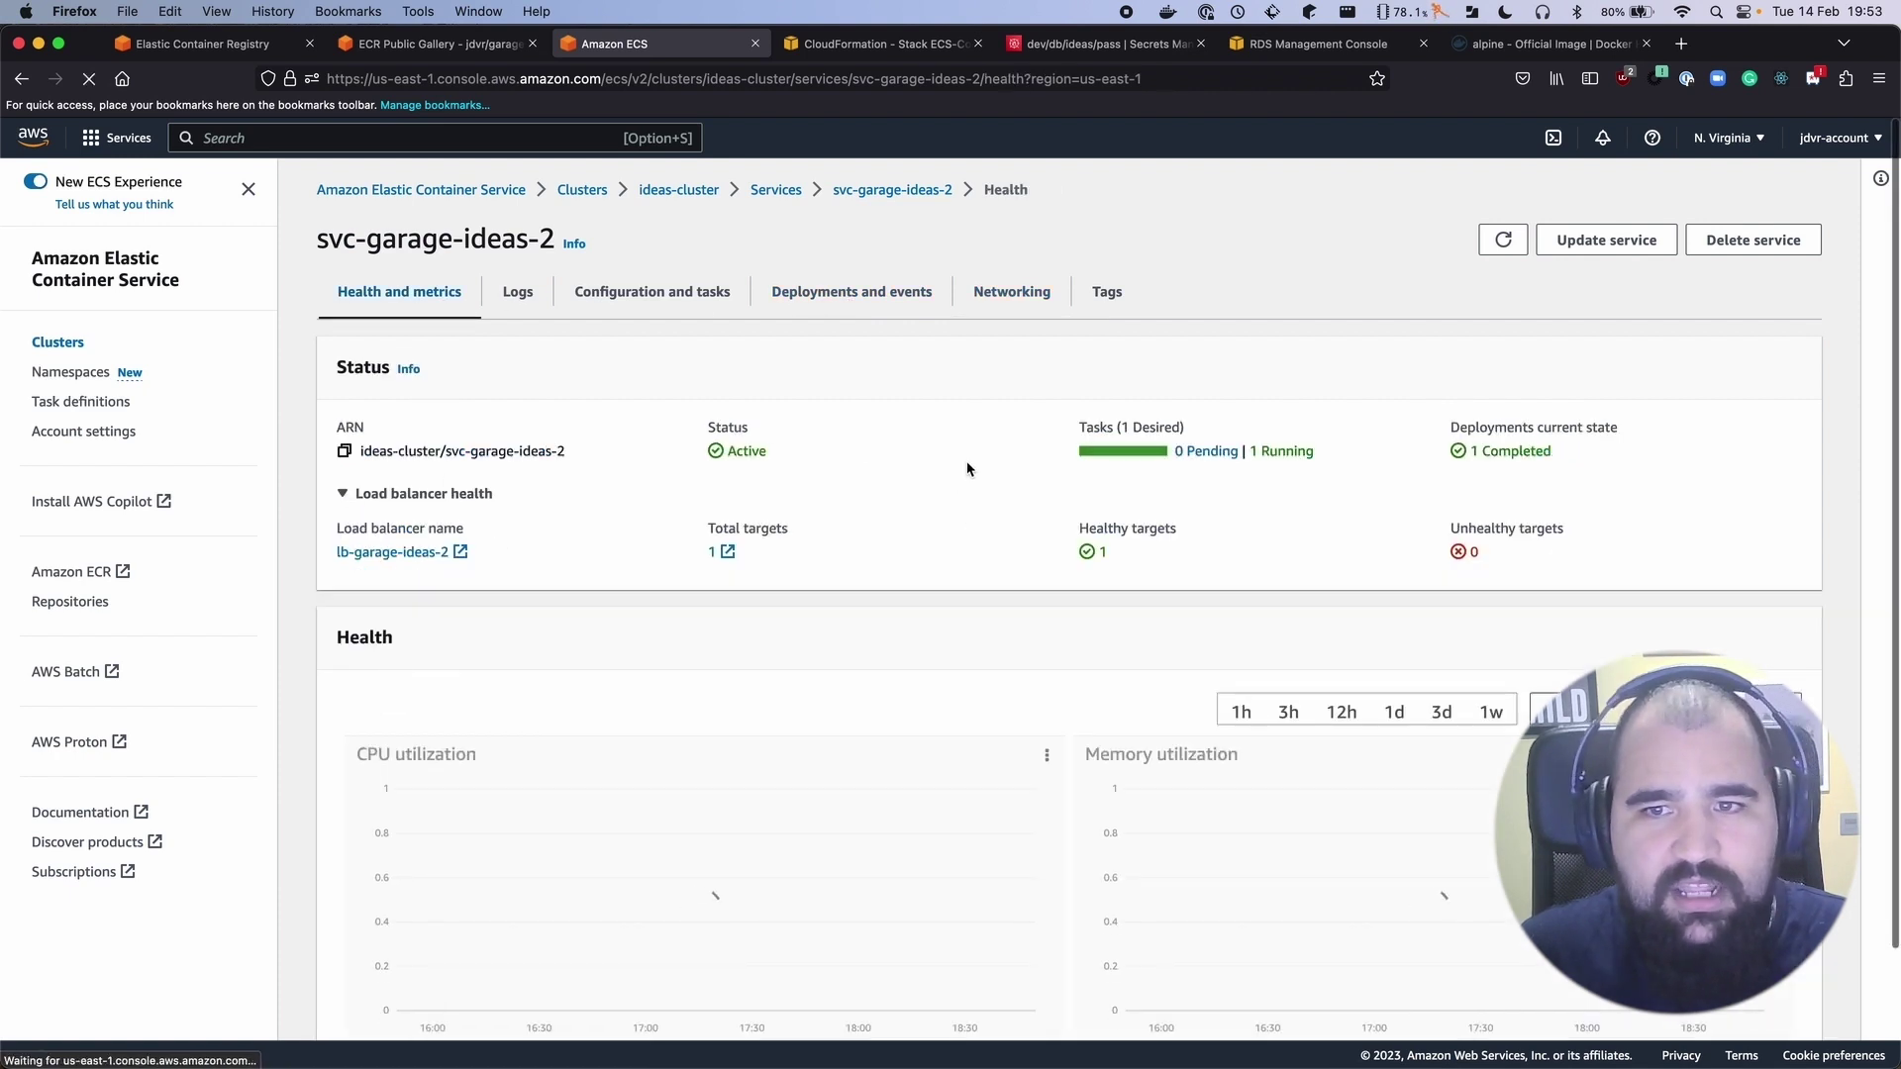
scroll(967, 468, "down", 1)
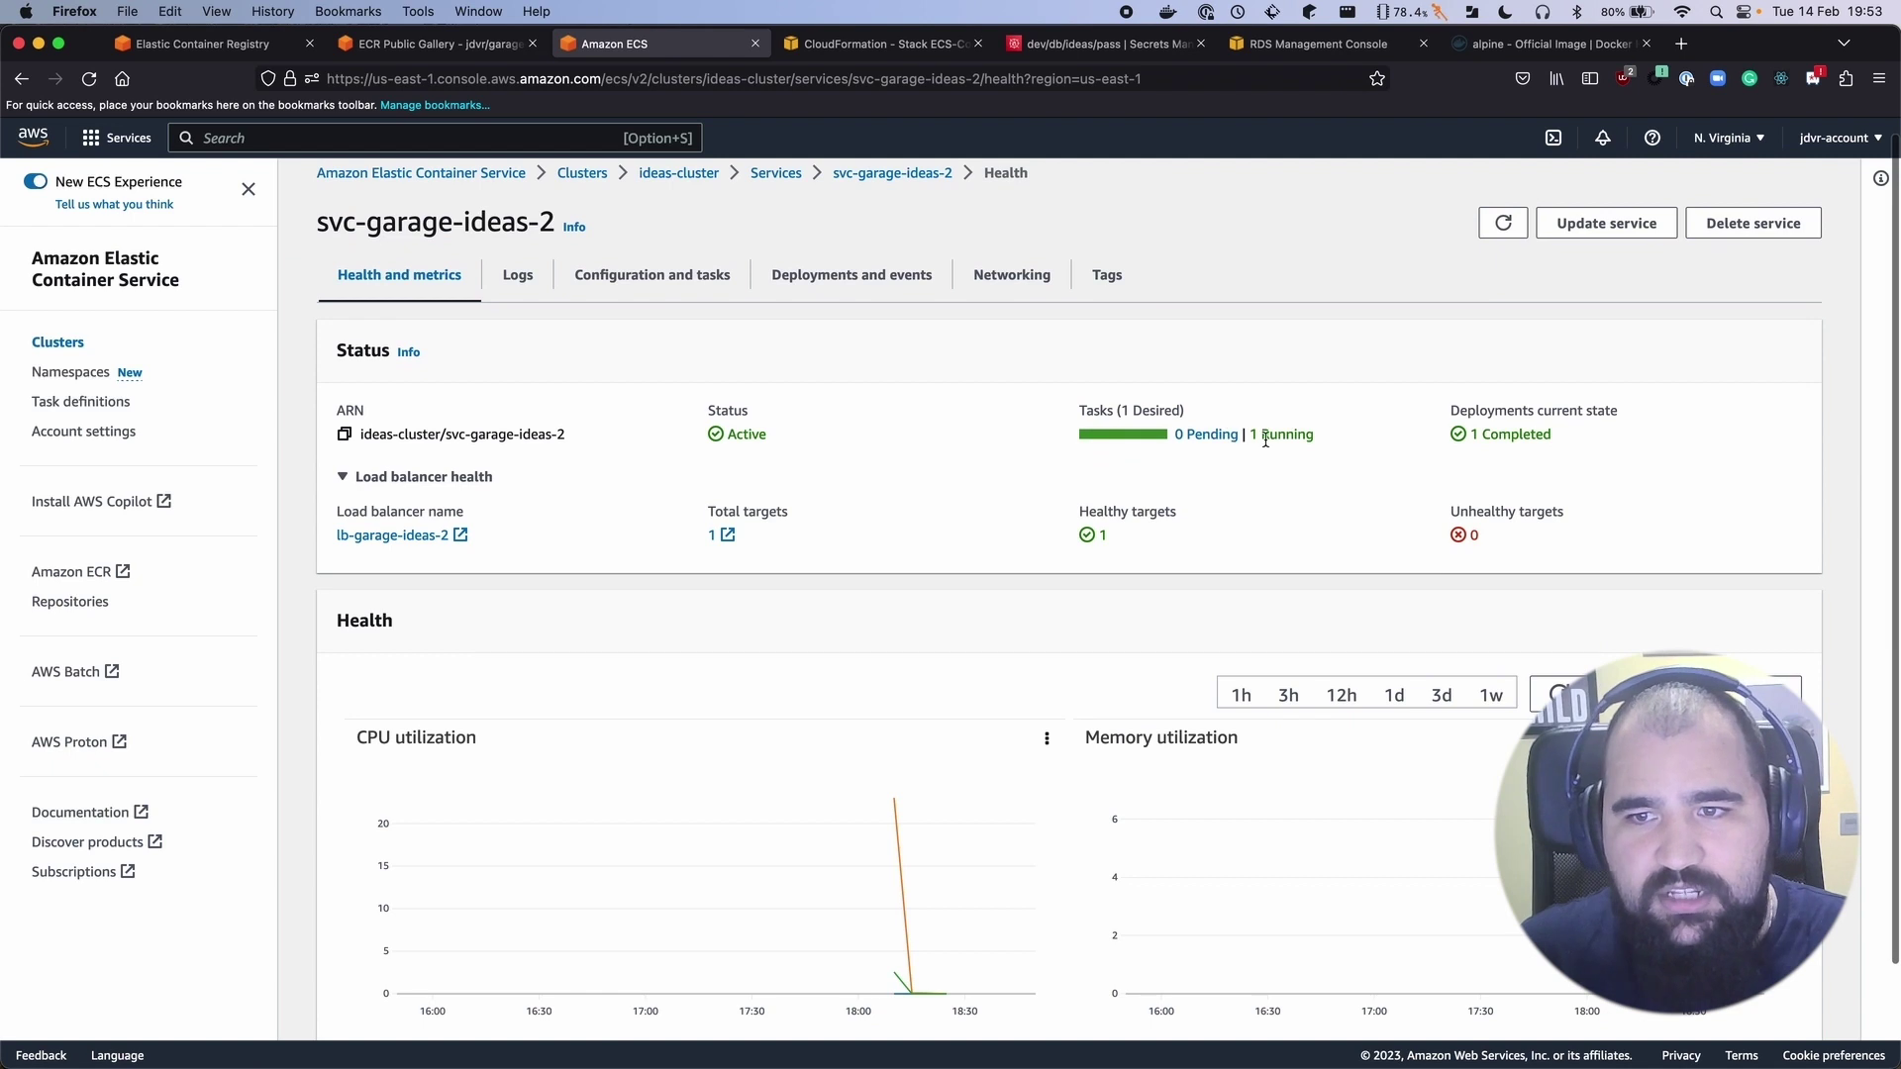
scroll(824, 420, "down", 2)
scroll(823, 420, "up", 3)
Review the service's configuration and tasks, including its launch type, running tasks and task definition revision
left_click(604, 293)
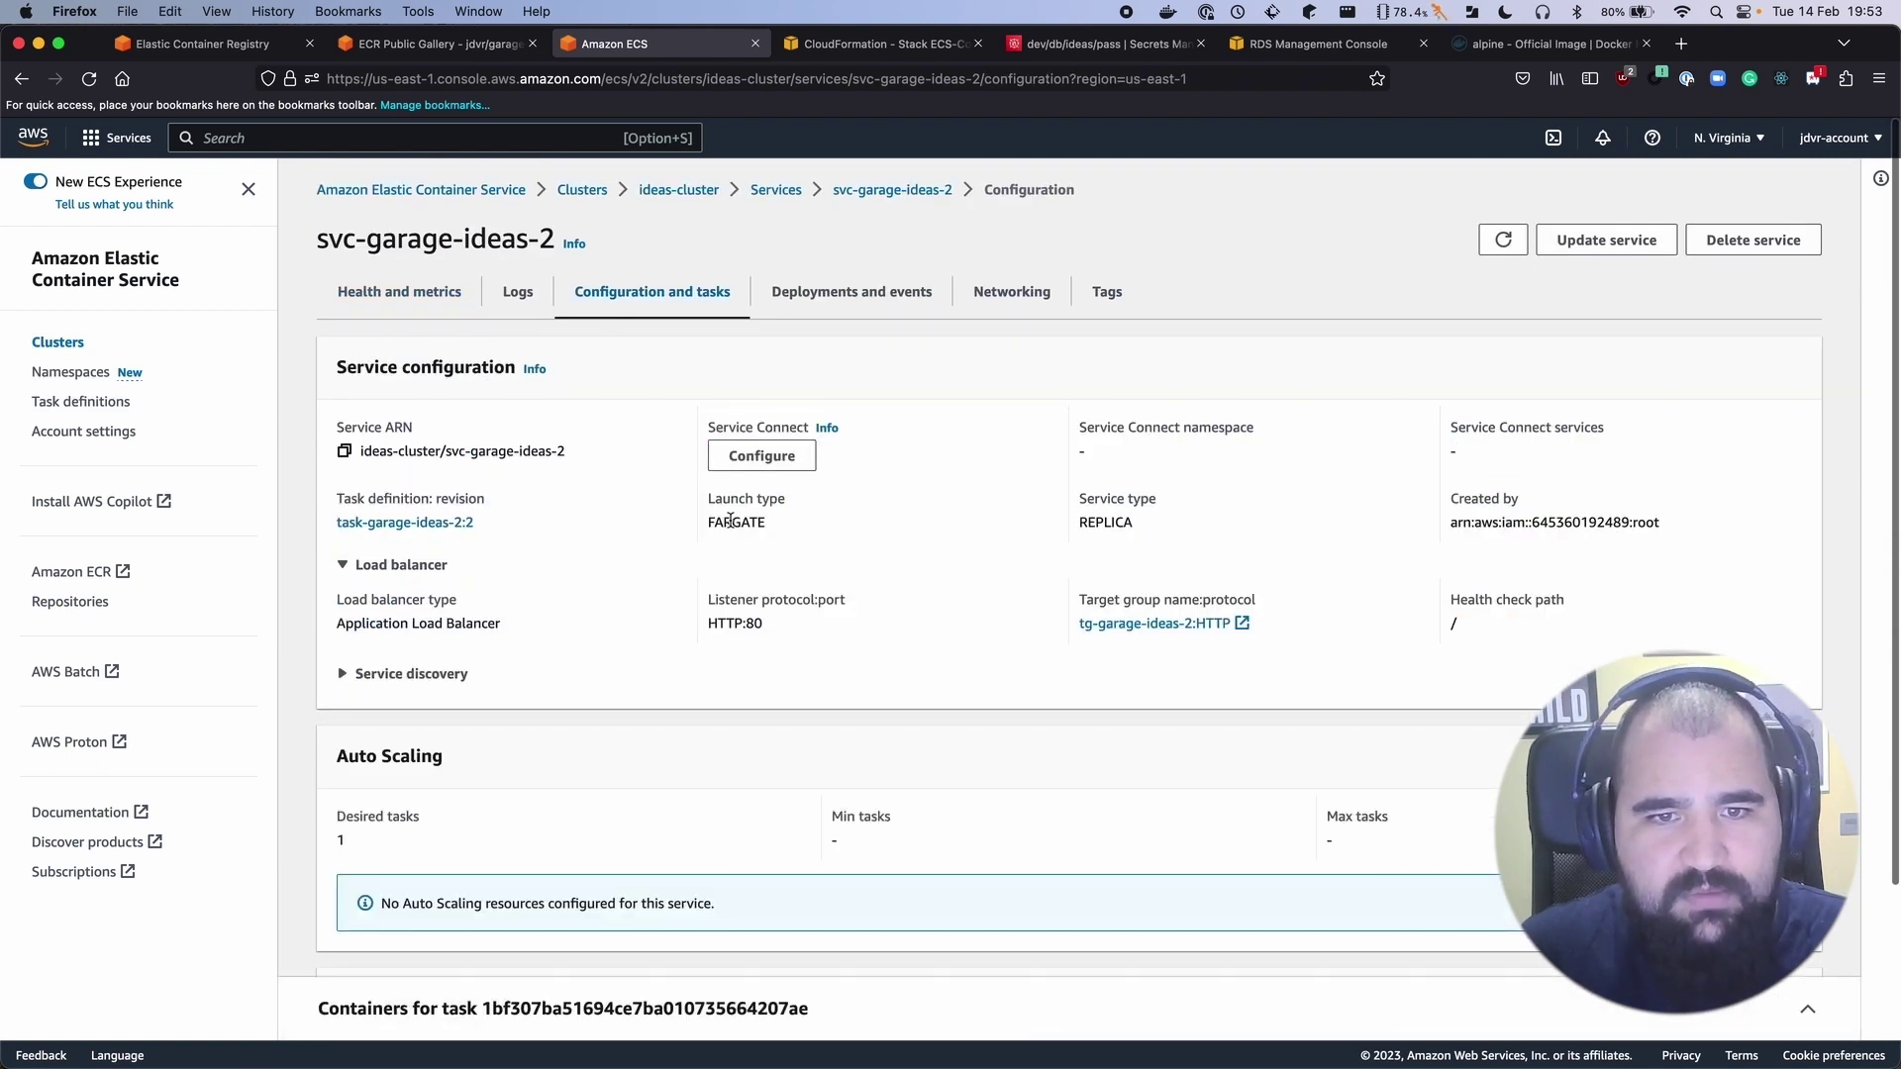
left_click_drag(733, 522, 766, 522)
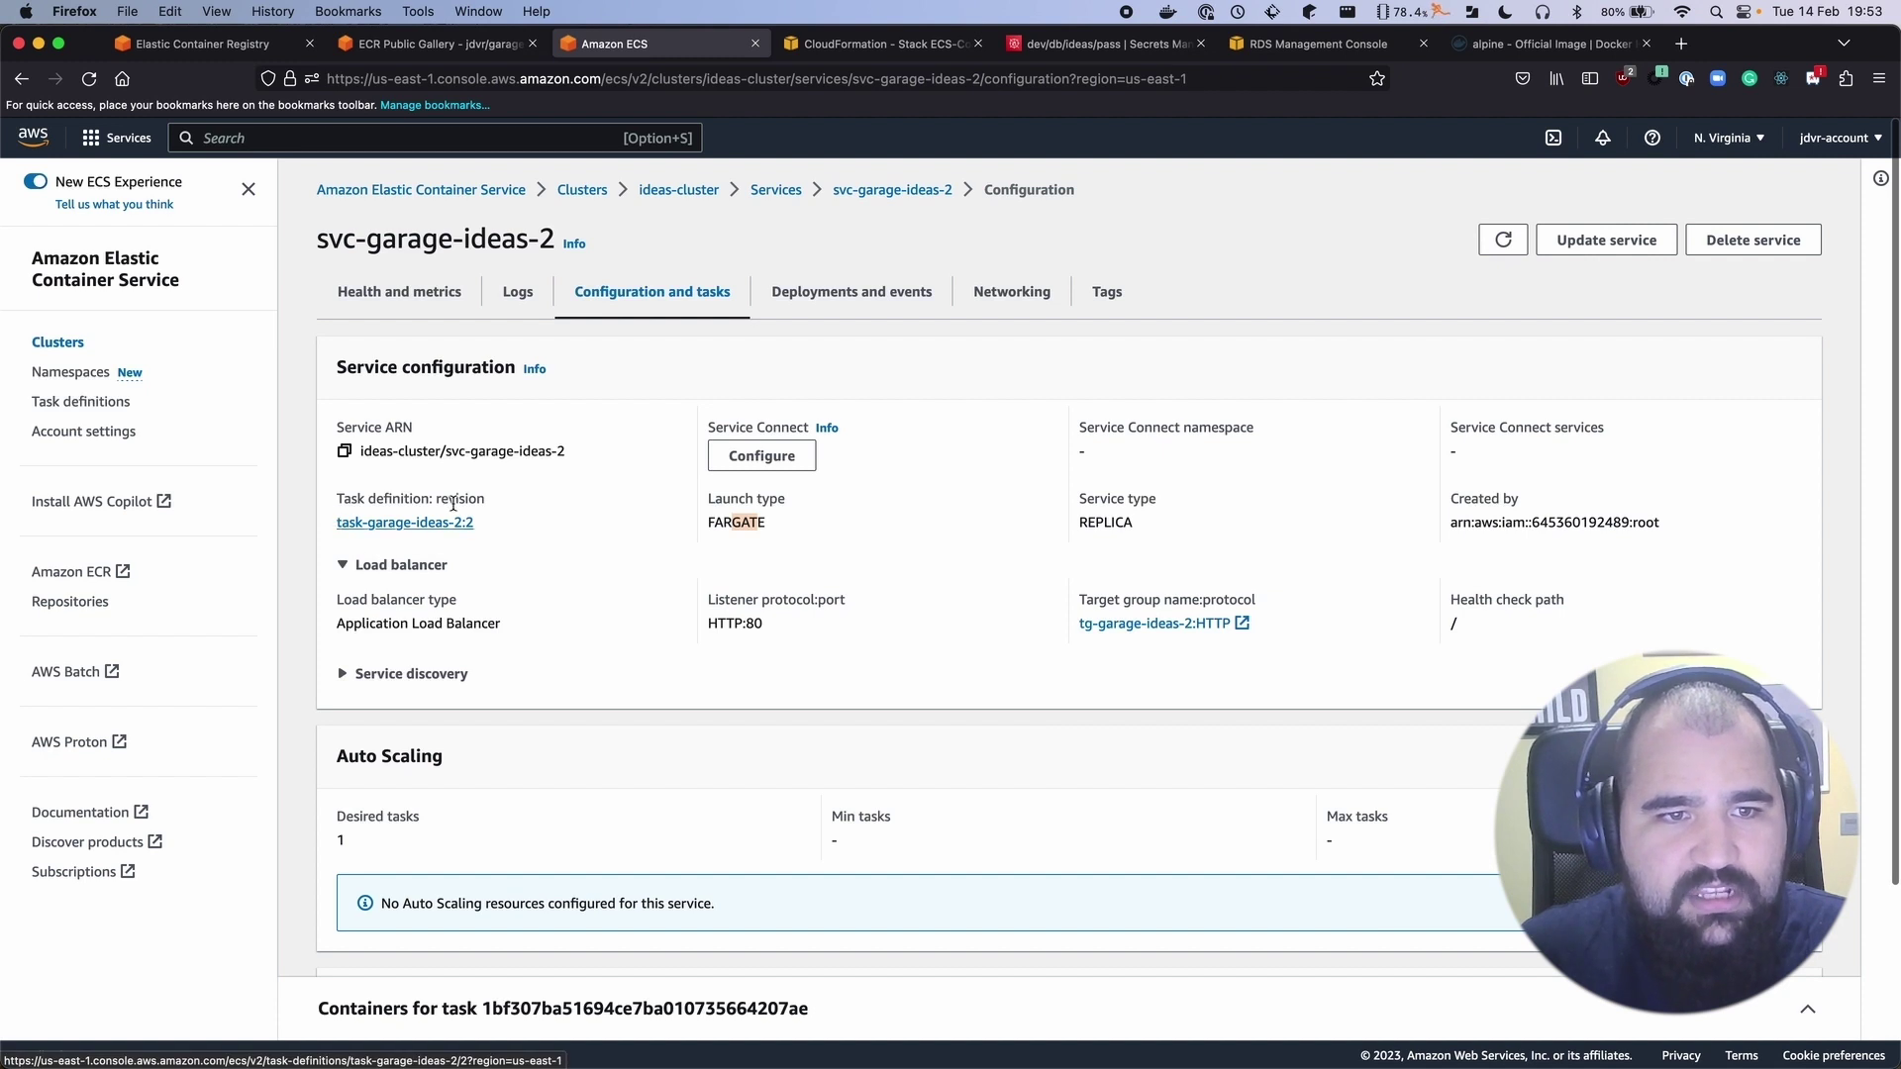
scroll(588, 953, "down", 3)
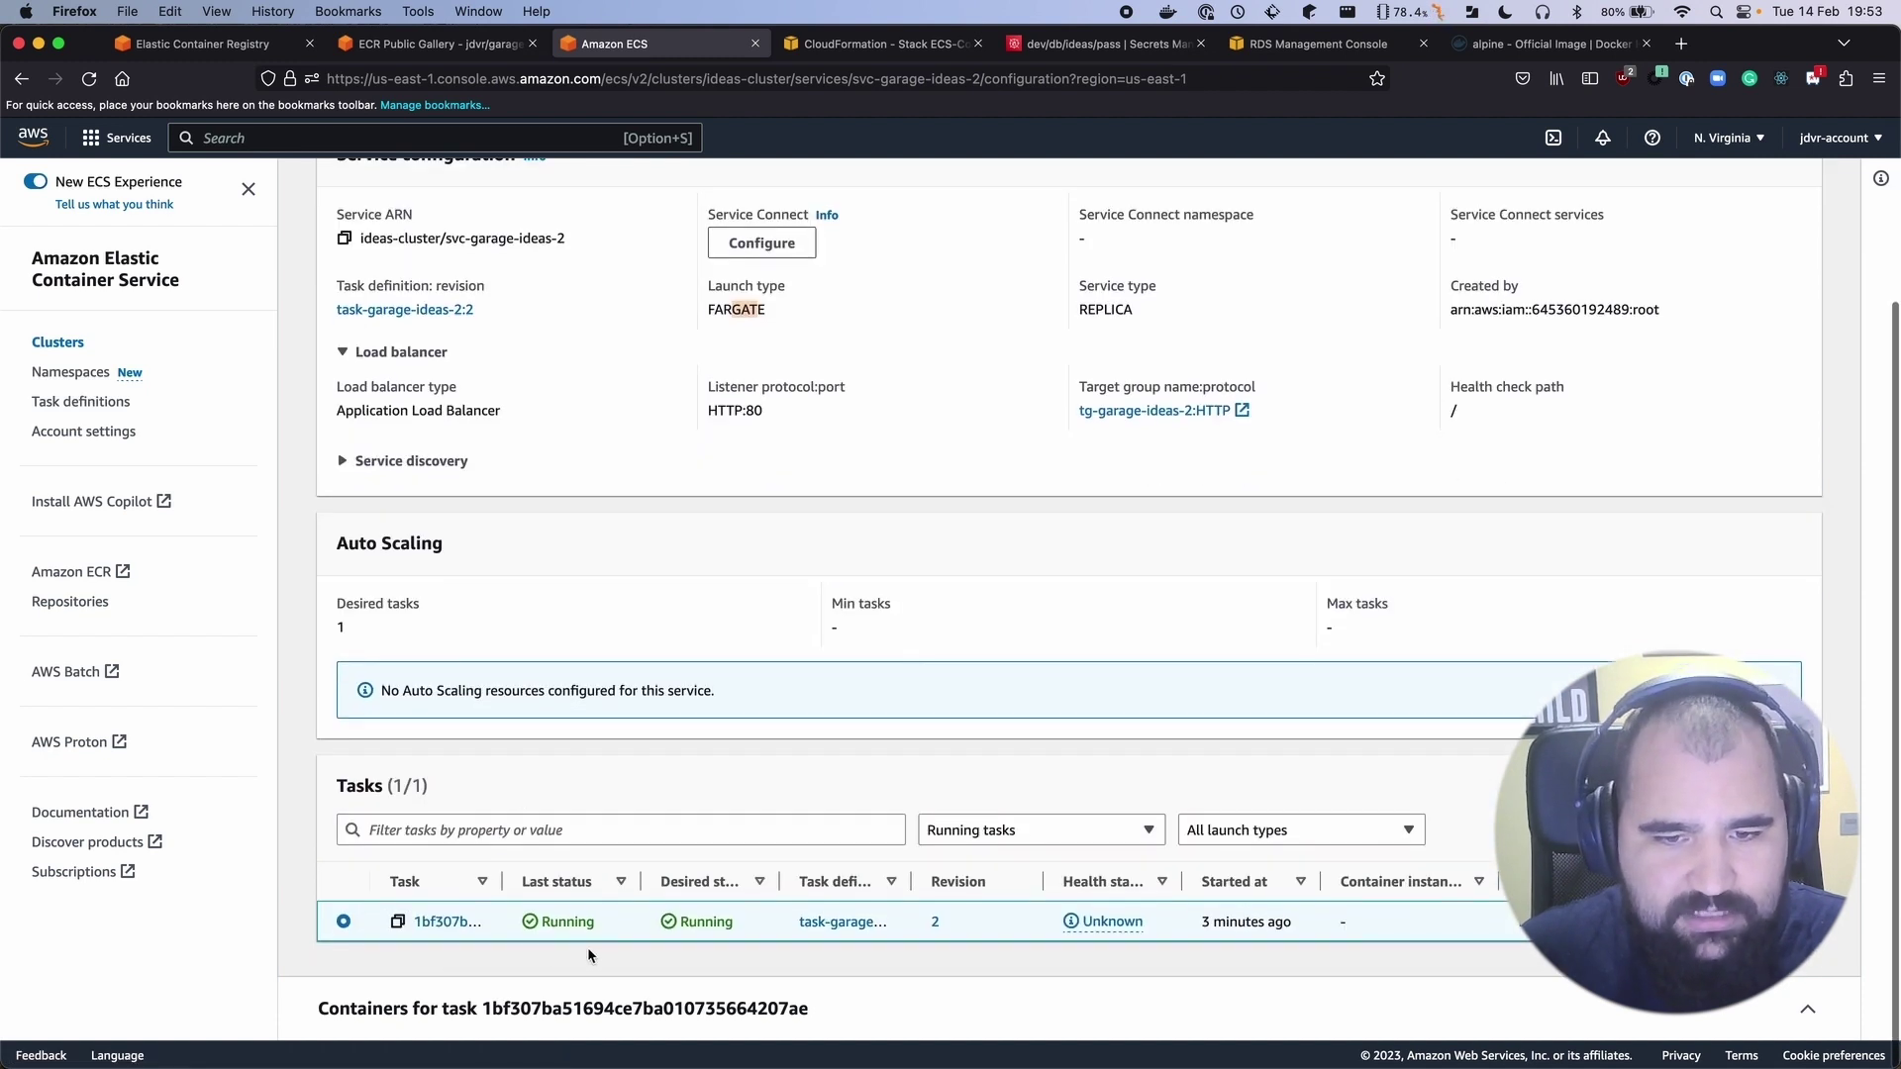
scroll(1063, 745, "up", 3)
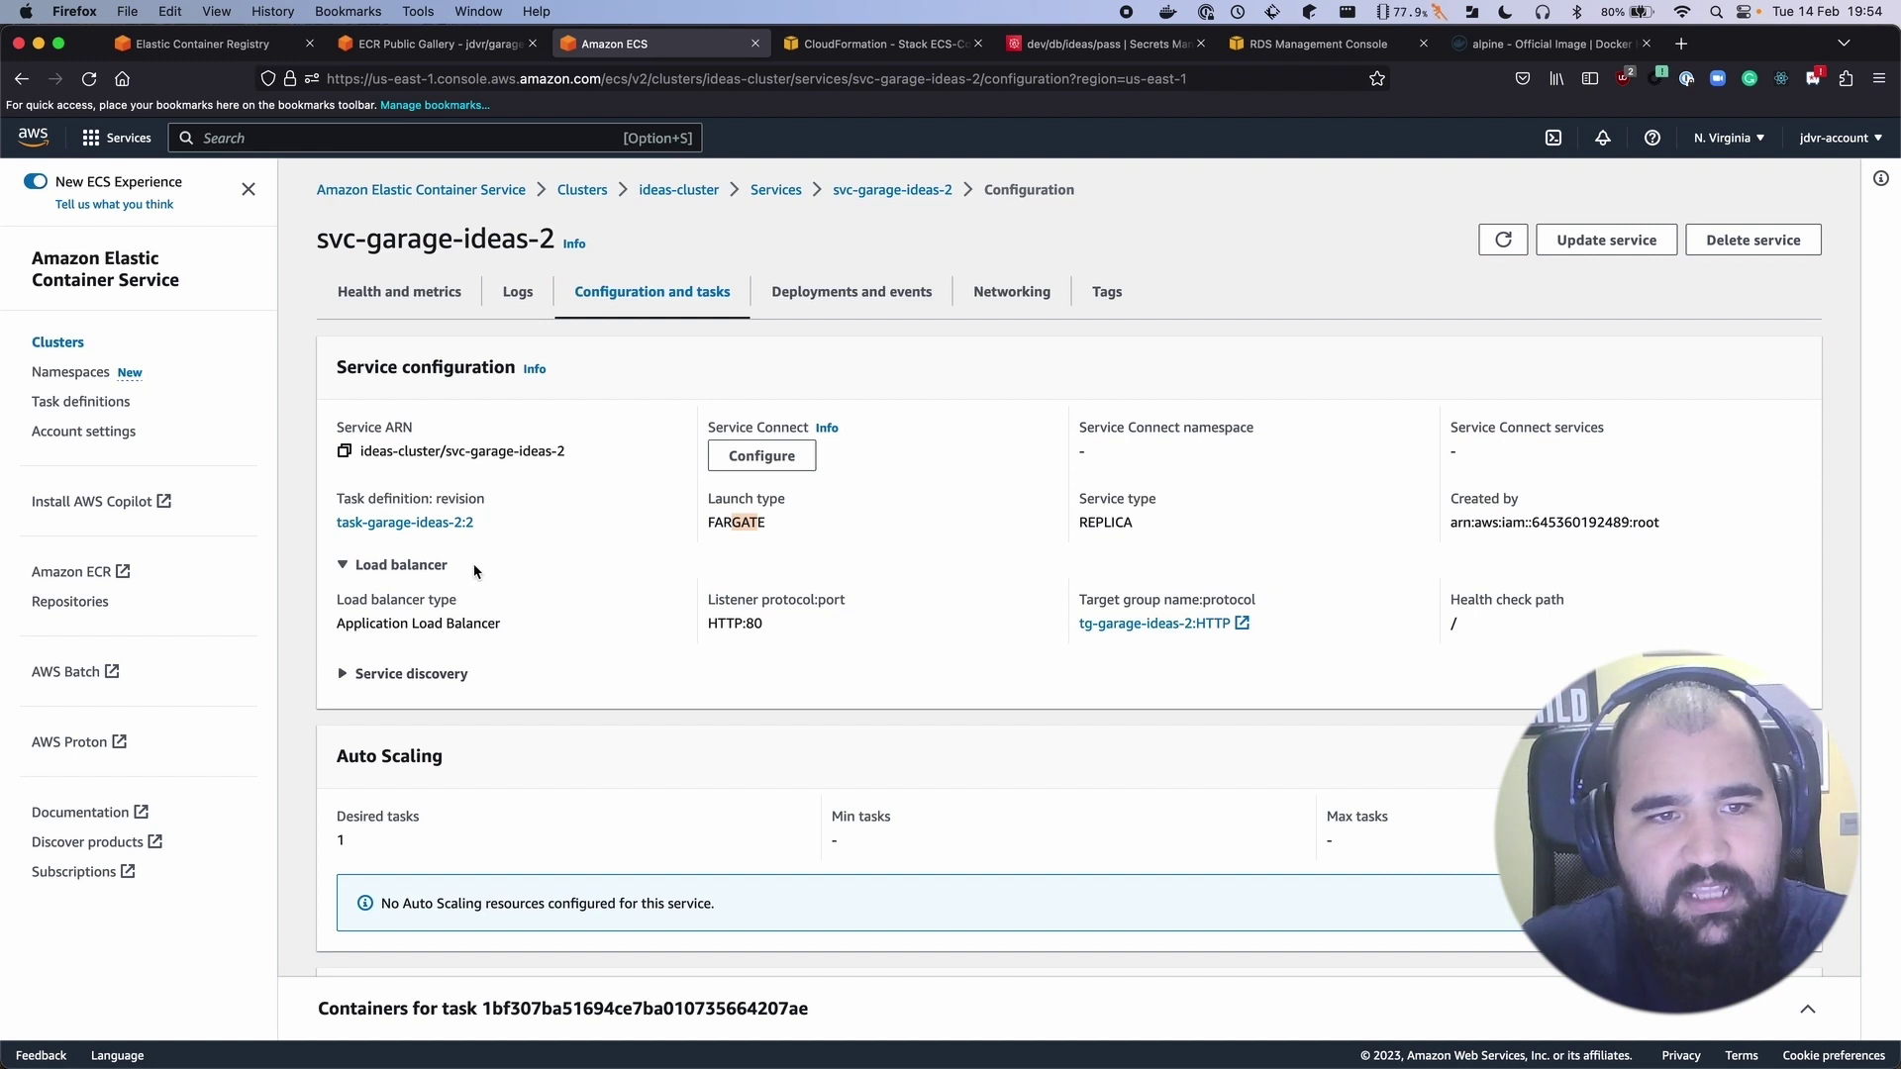
left_click(510, 530)
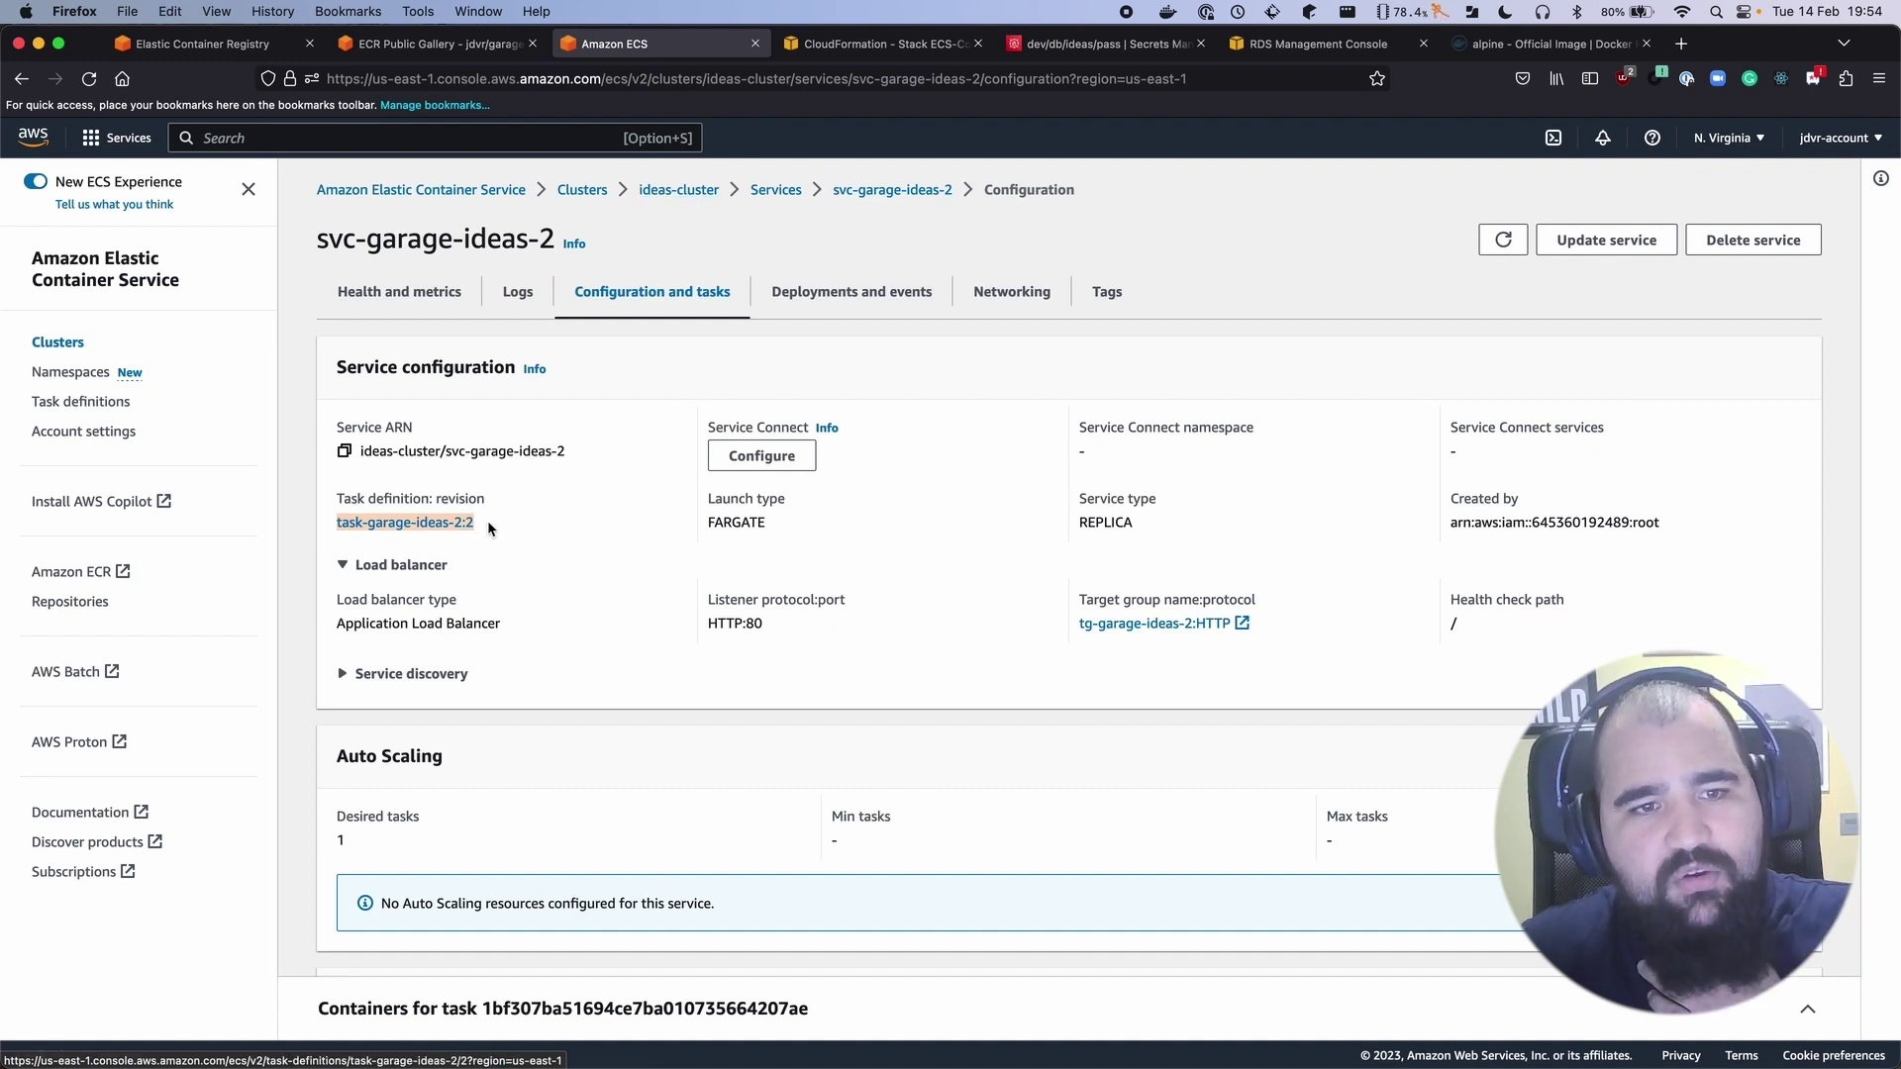
left_click(354, 522)
left_click_drag(355, 522, 504, 525)
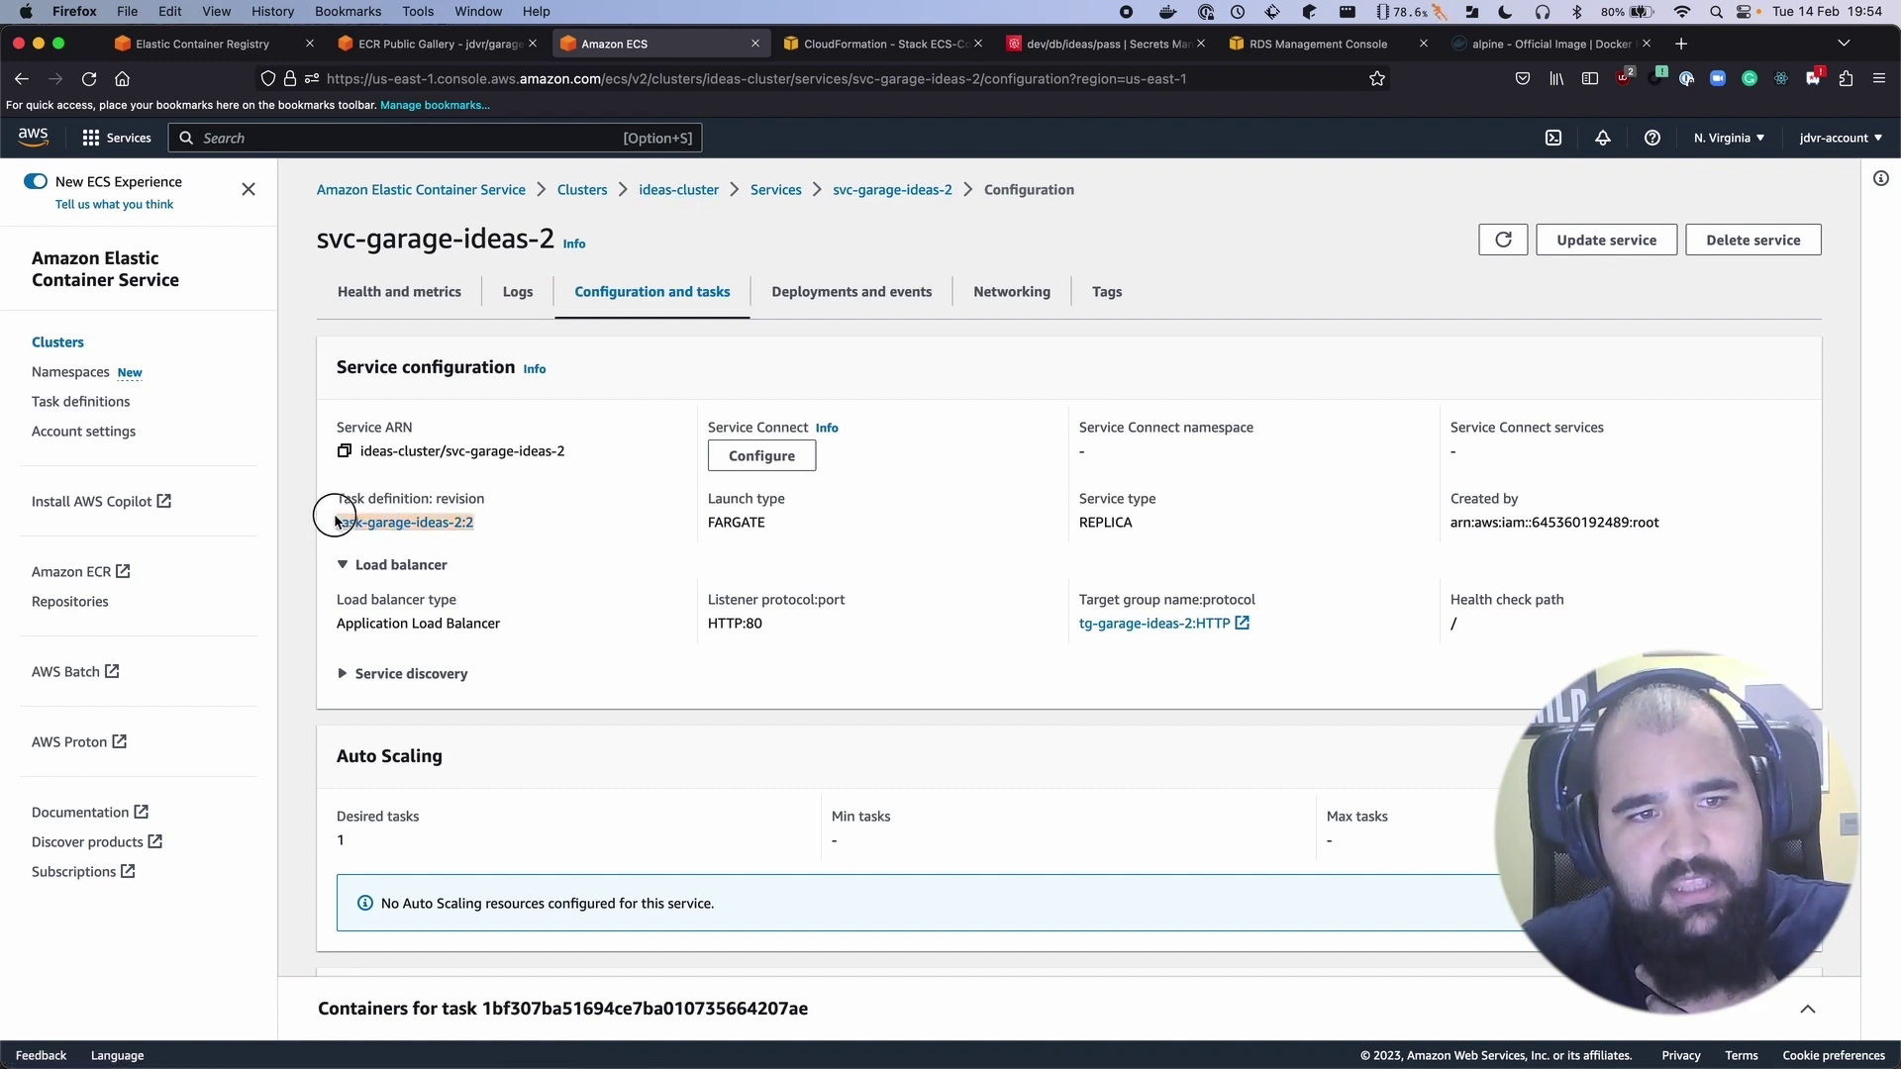
left_click(504, 525)
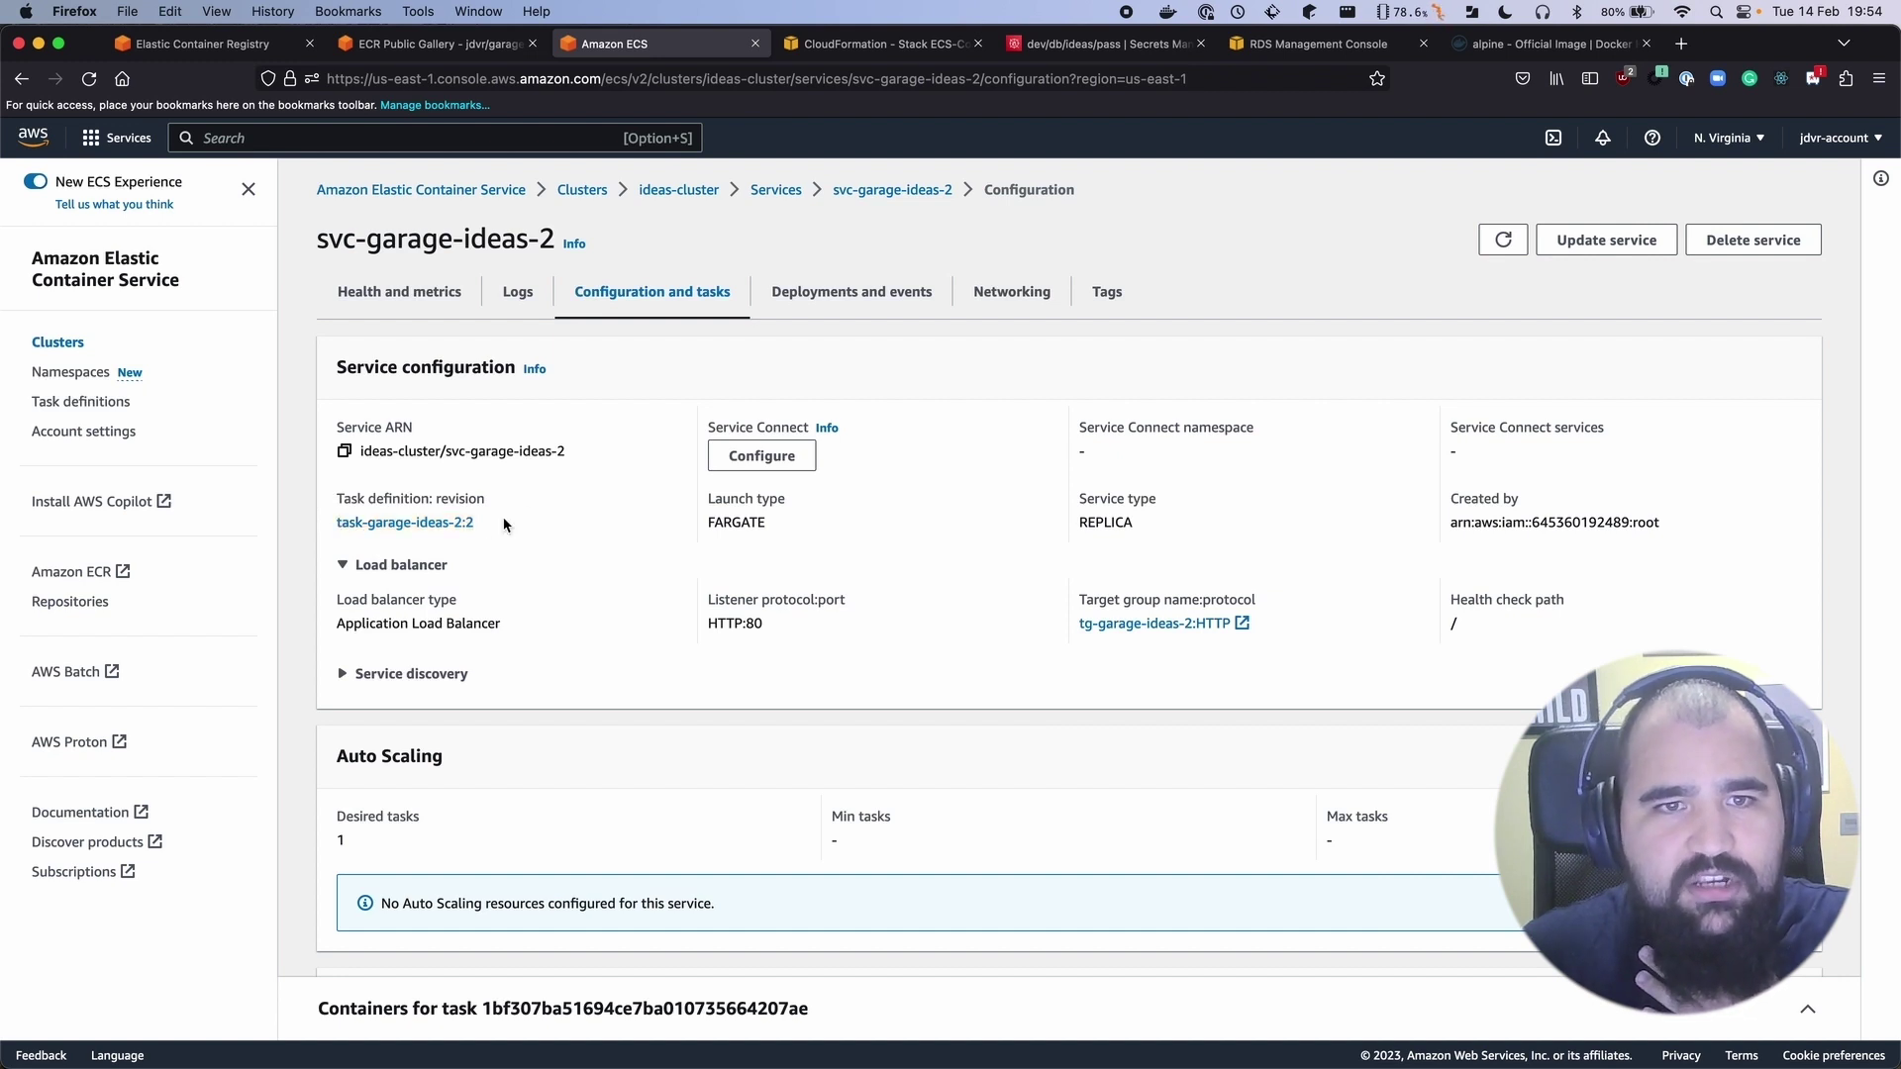
Check the revisions of the task-garage-ideas-2 task definition, and reopen the svc-garage-ideas-2 service from ideas-cluster
left_click(55, 404)
left_click(433, 483)
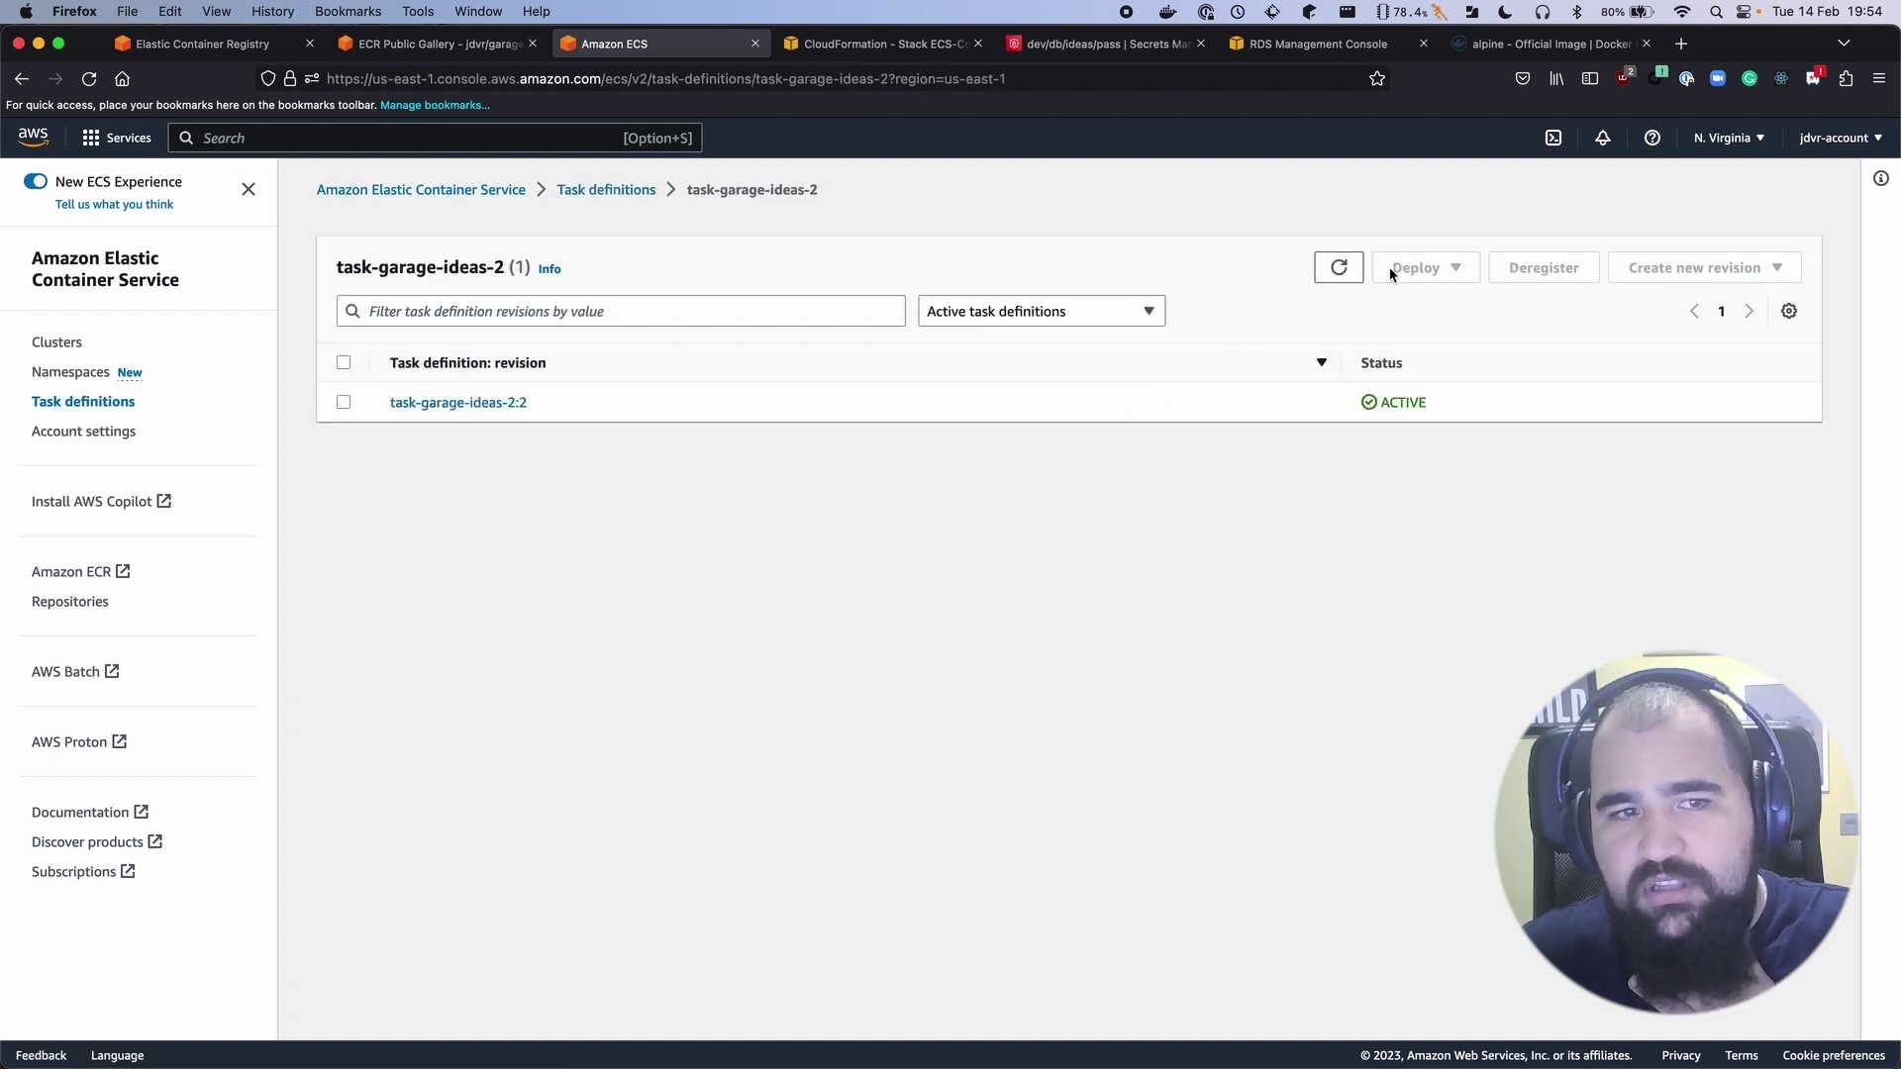
left_click(535, 402)
left_click(69, 342)
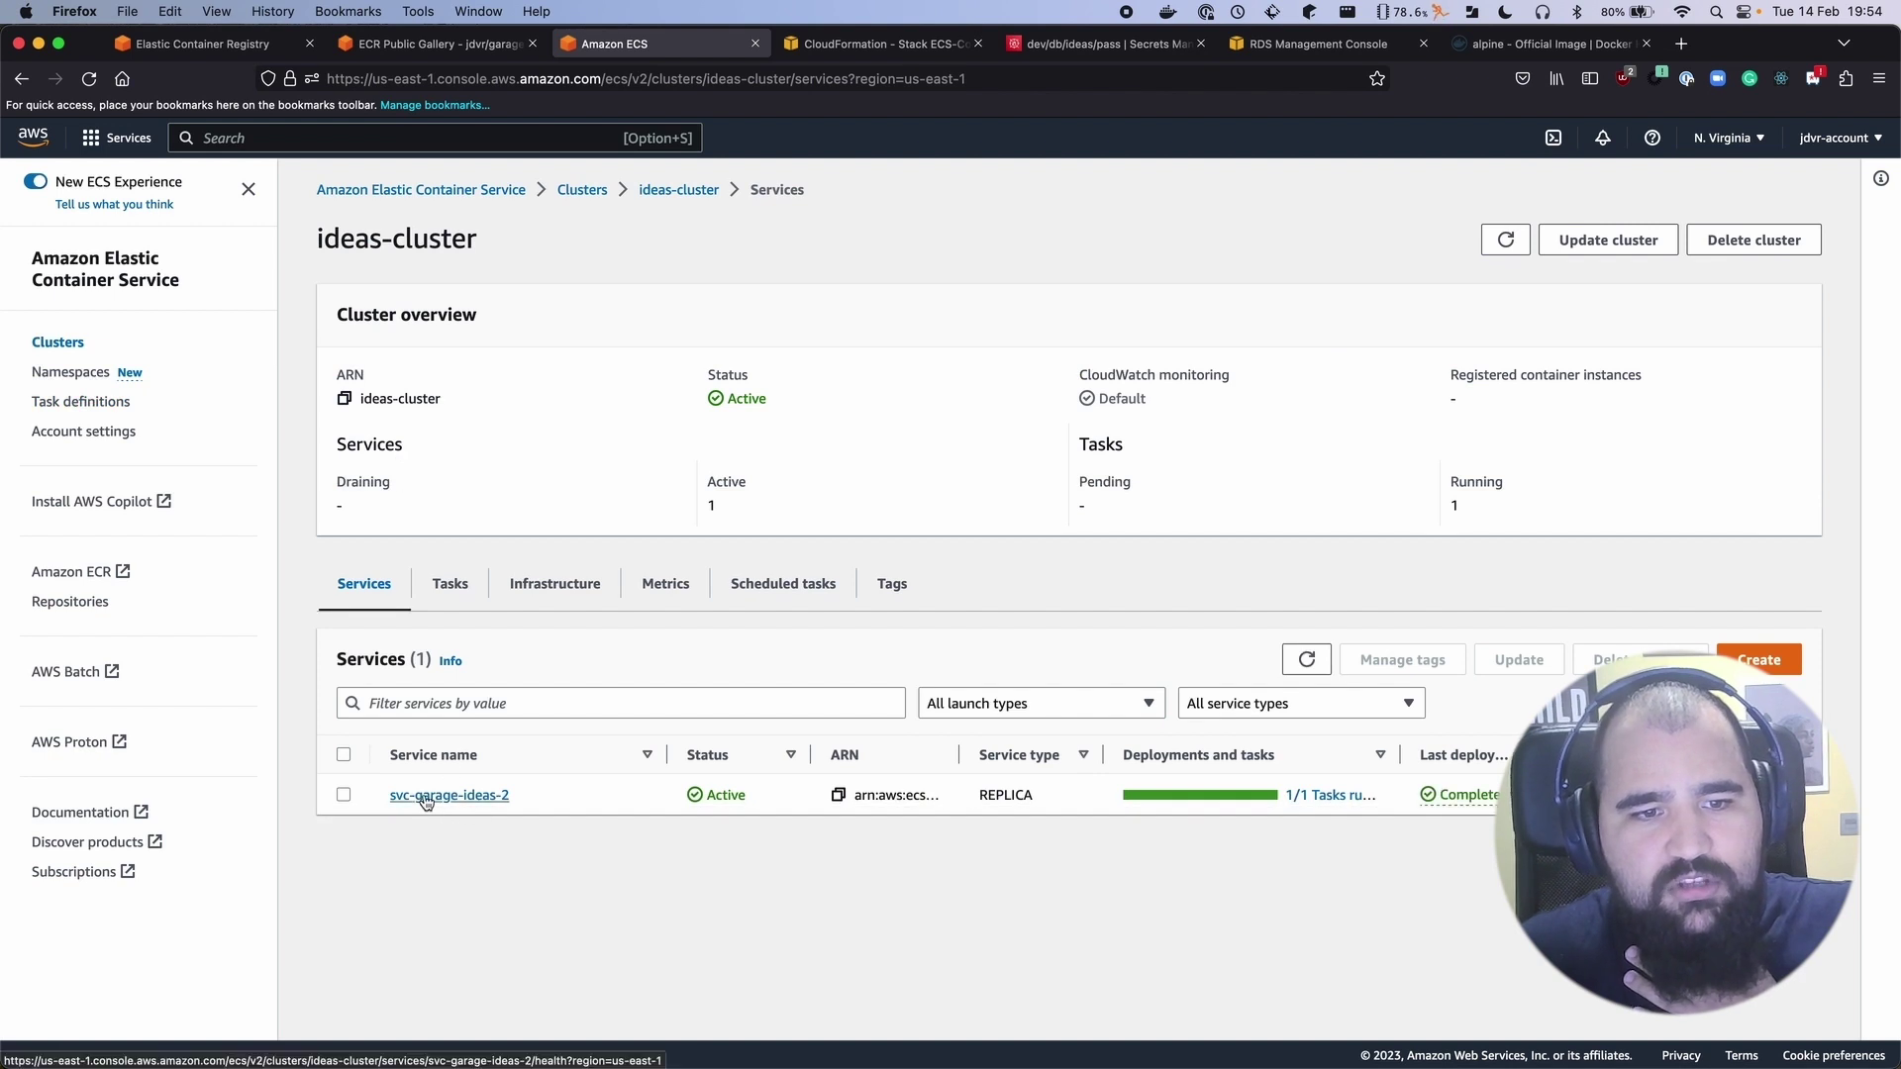
left_click(426, 796)
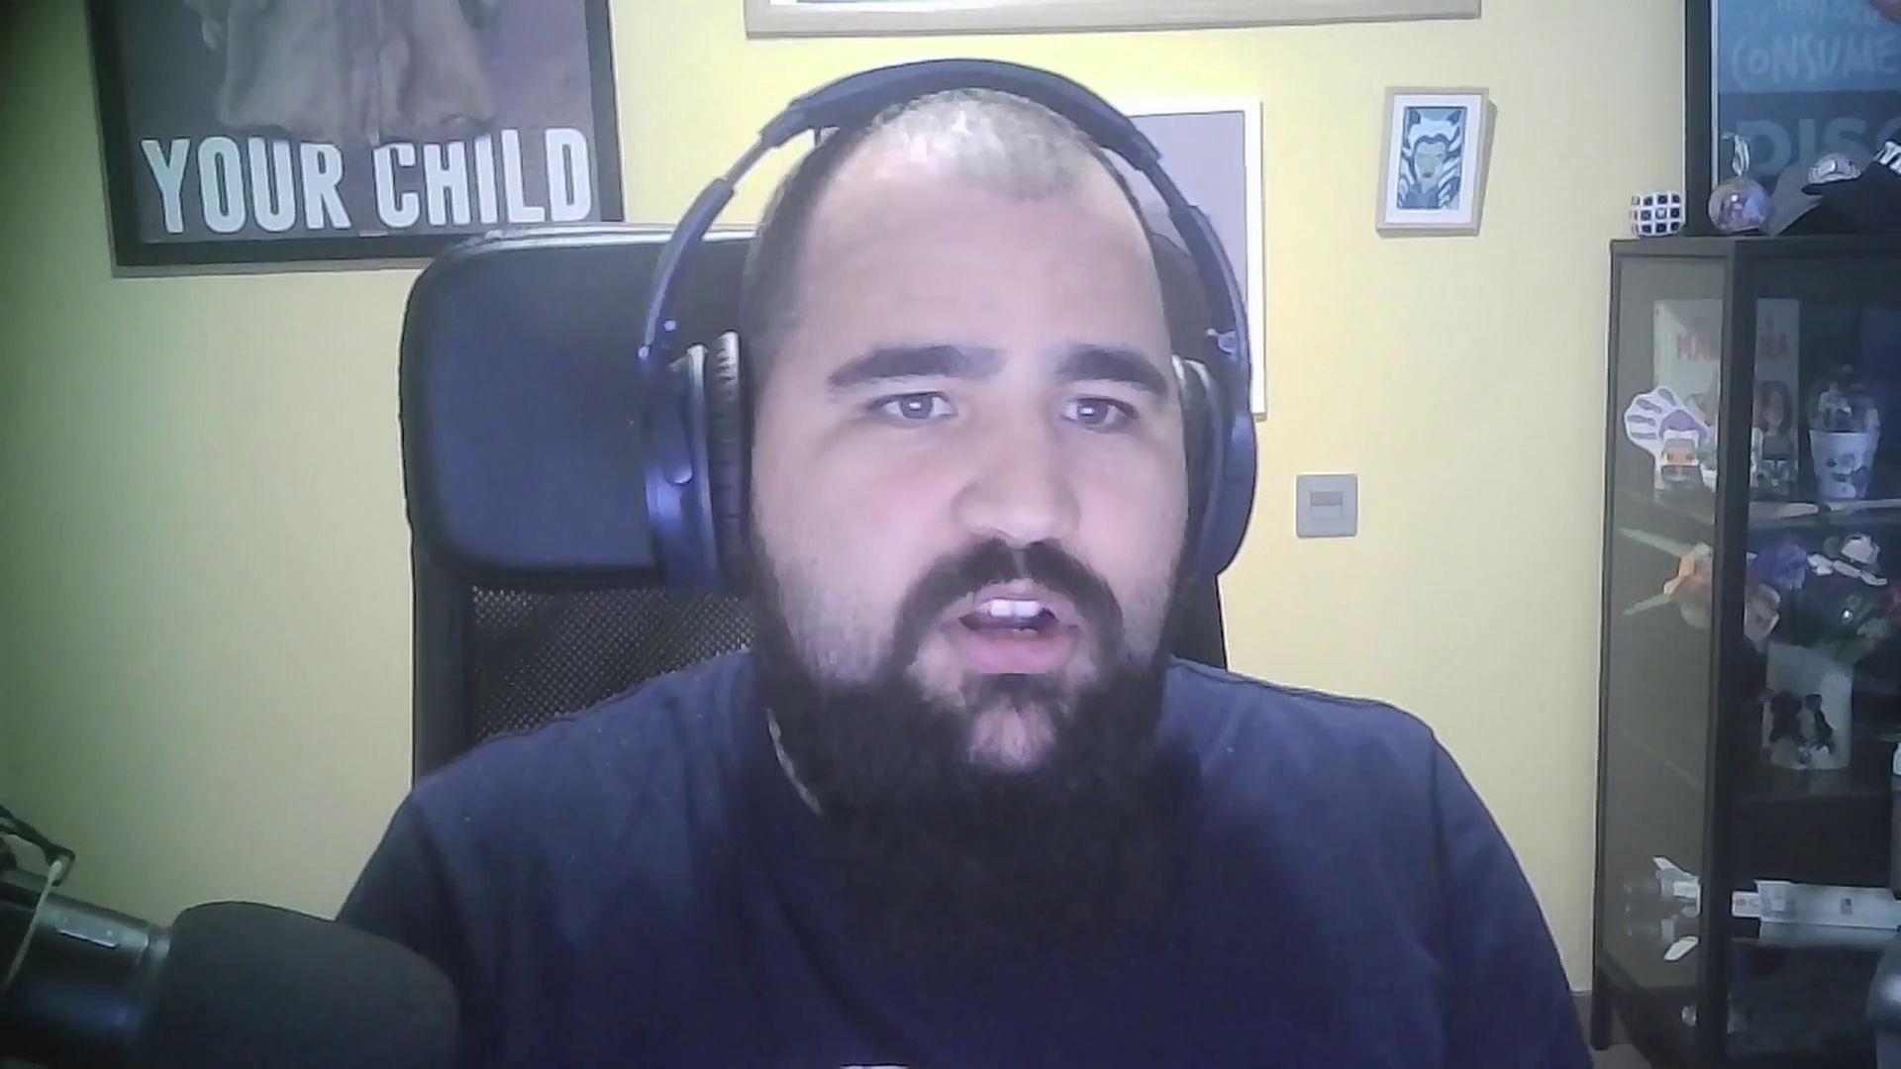